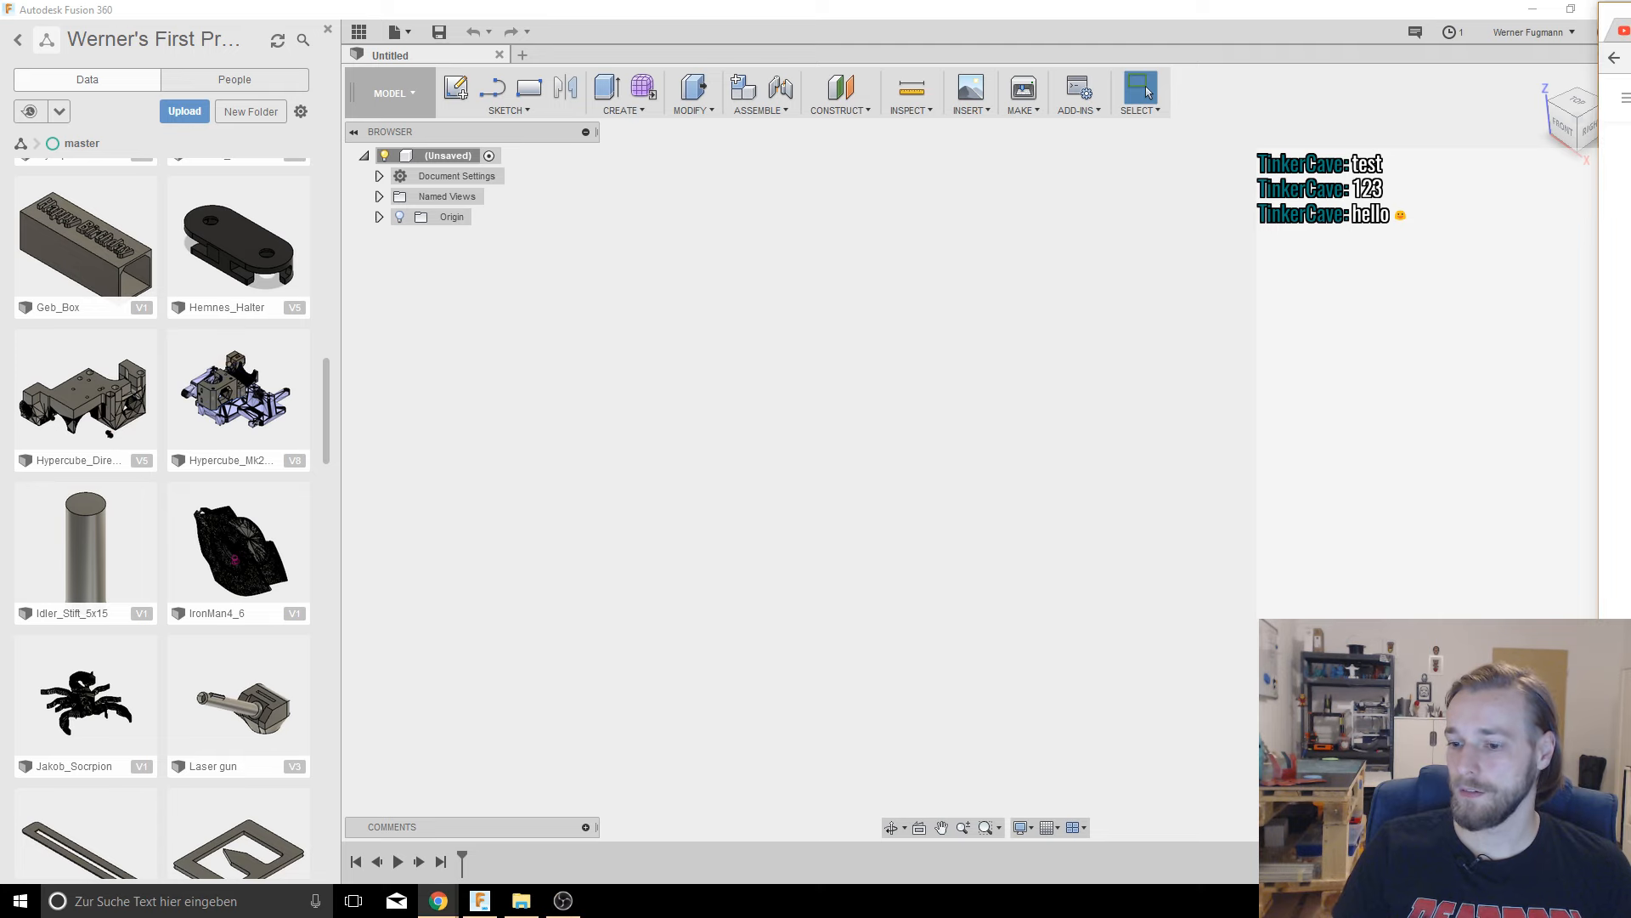
{"action": "key", "text": "super+d"}
{"action": "key", "text": "super+d"}
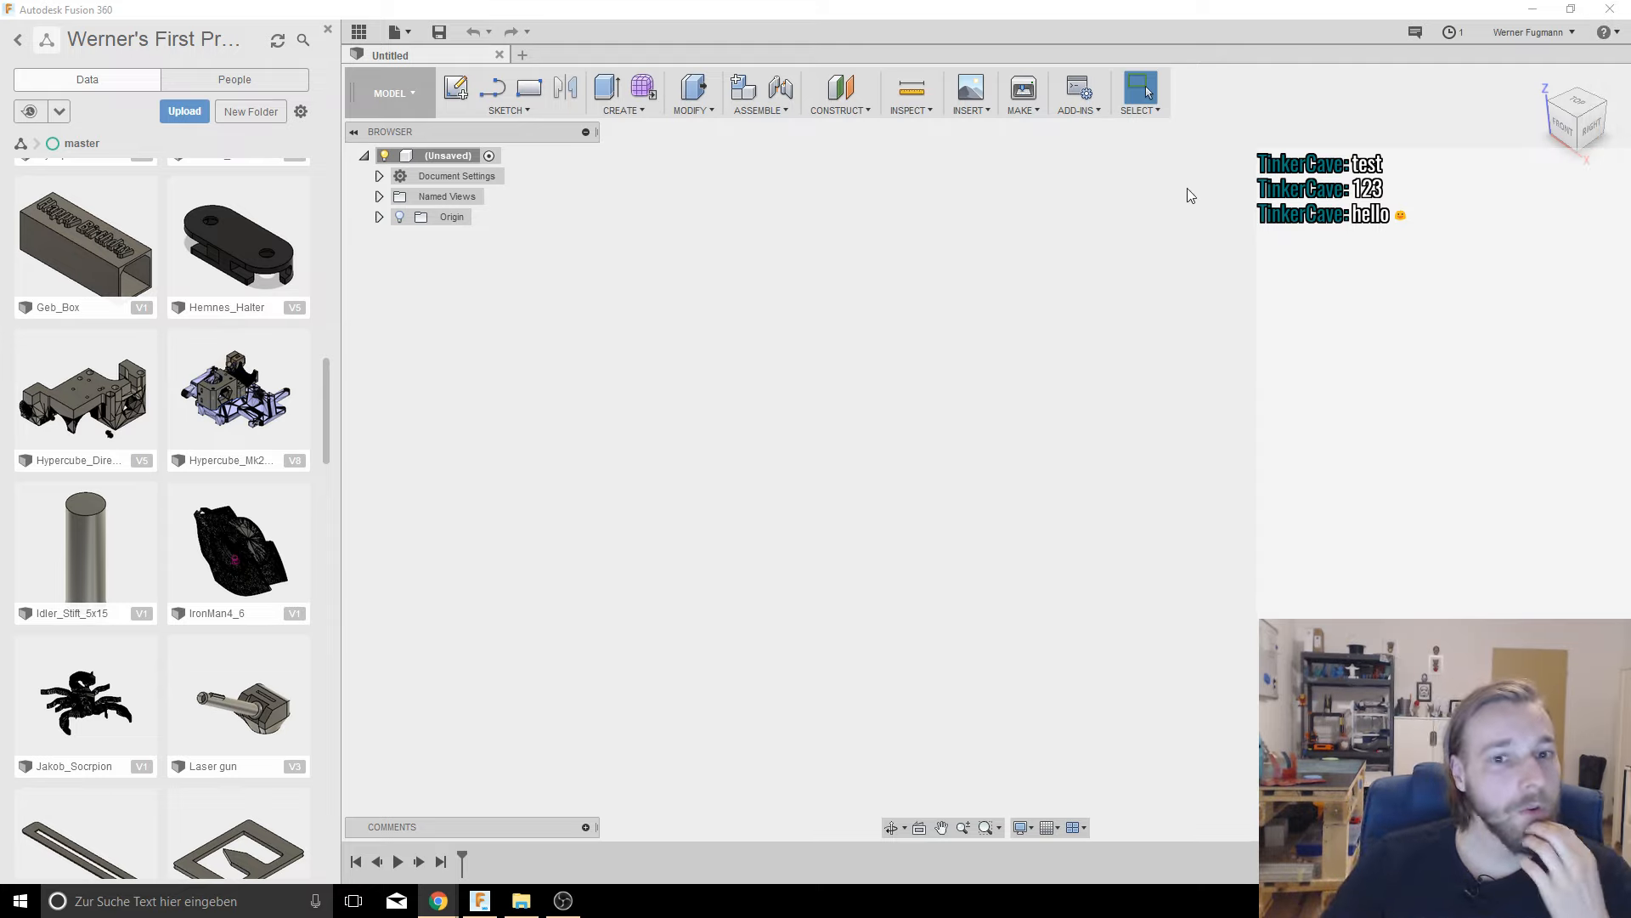
Step: Start a sketch on the horizontal ground plane and draw a 58 mm vertical line upward from the origin
{"action": "left_click", "coordinate": [456, 87]}
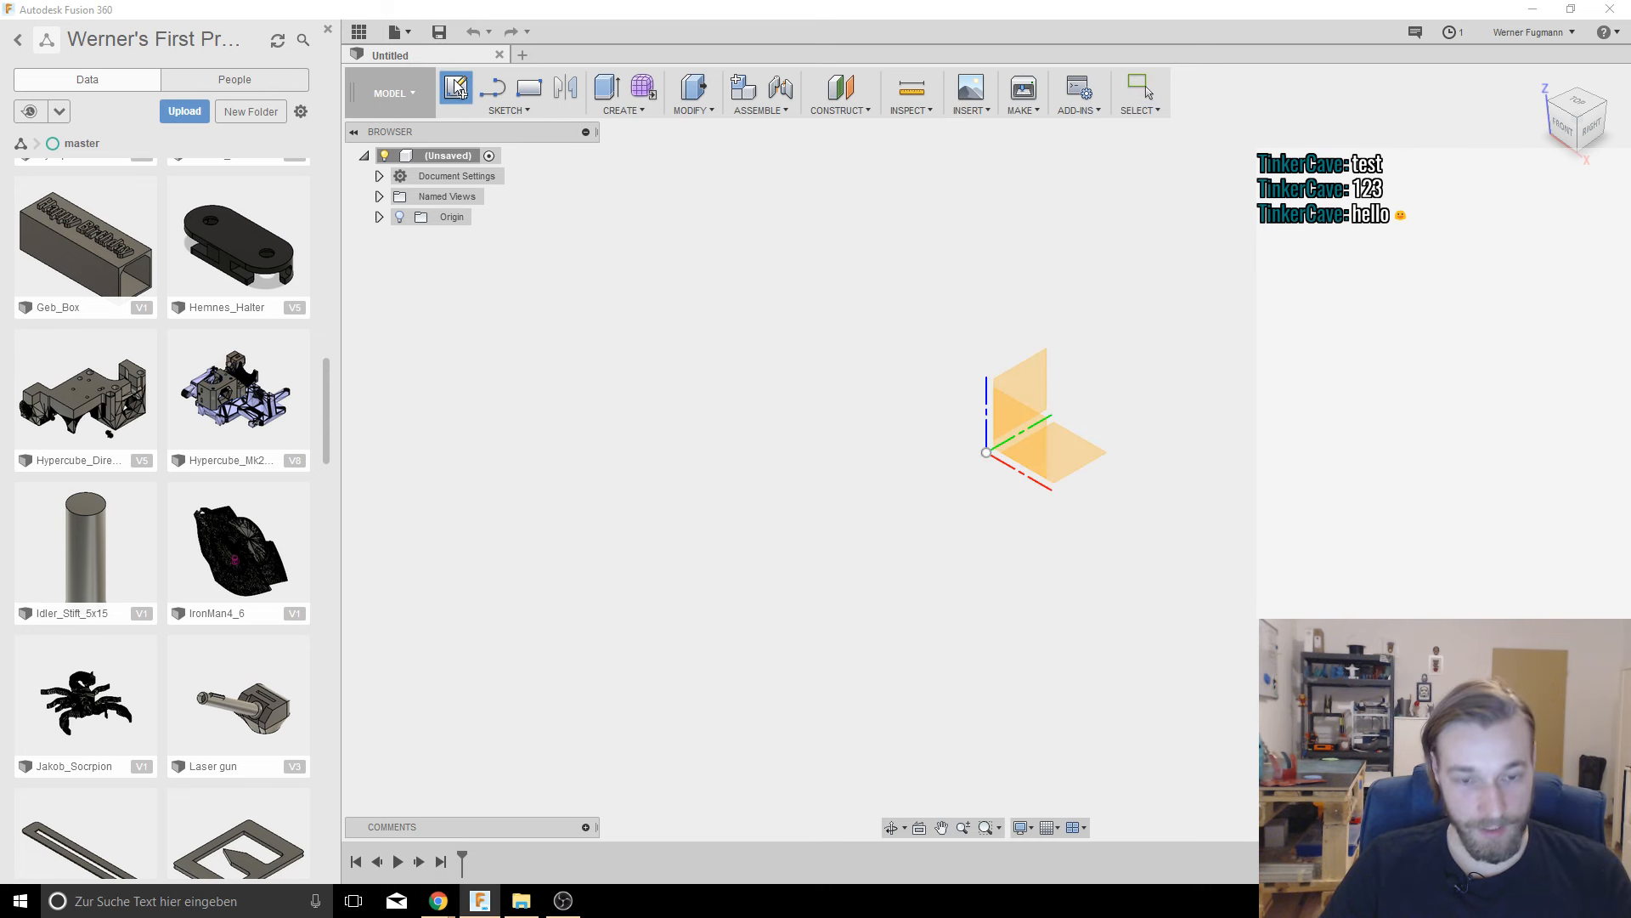
{"action": "left_click", "coordinate": [1075, 455]}
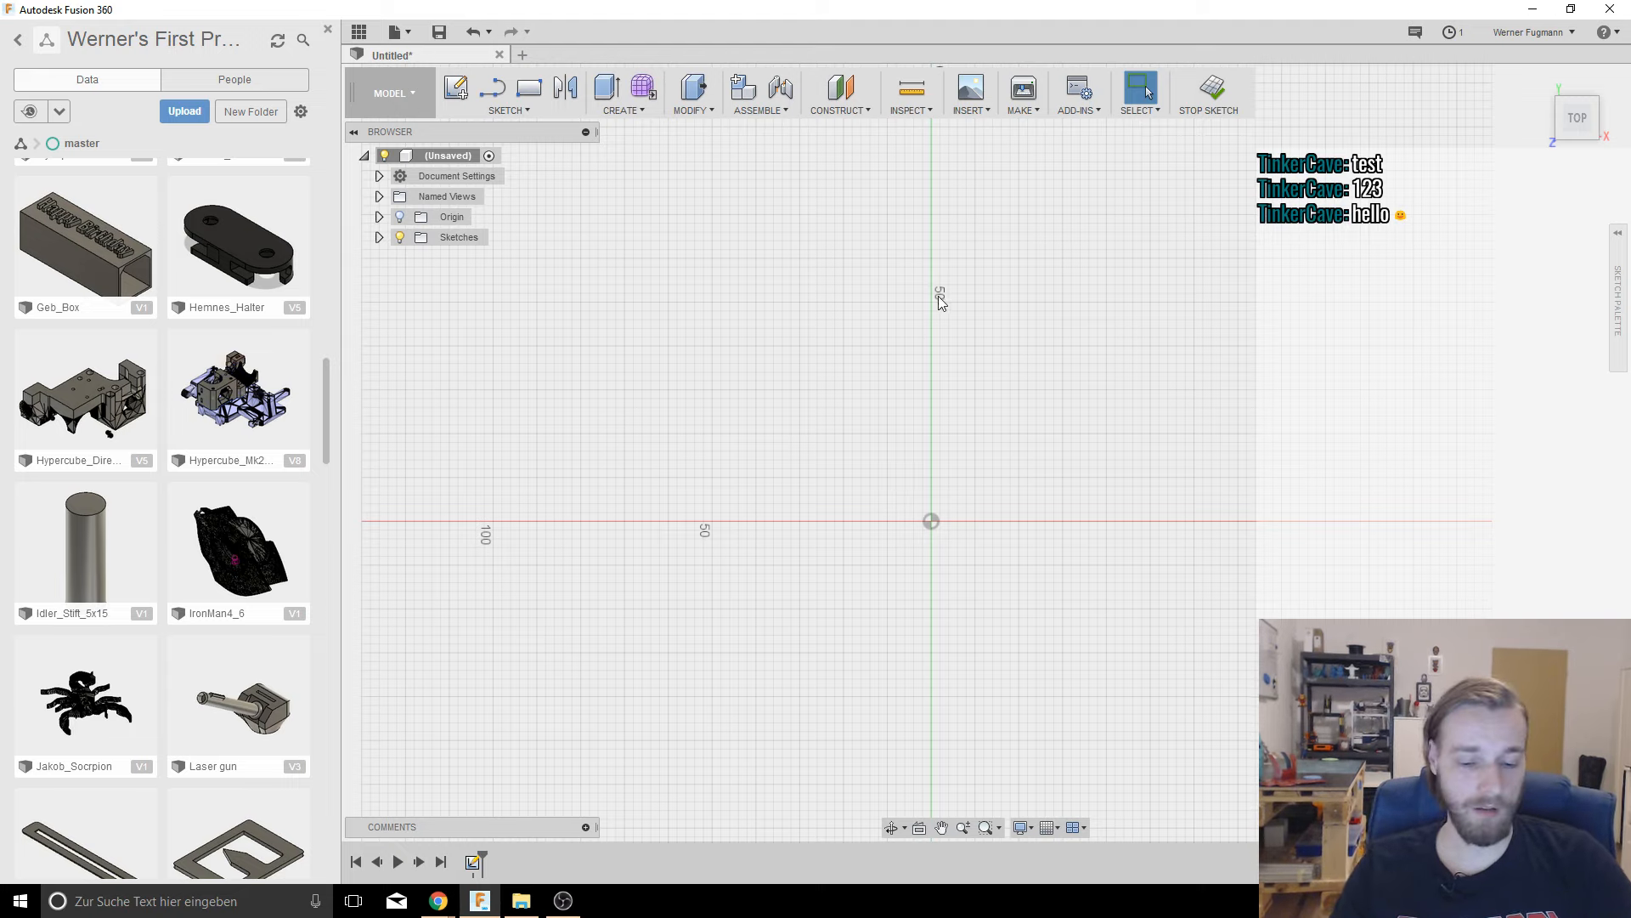
{"action": "key", "text": "l"}
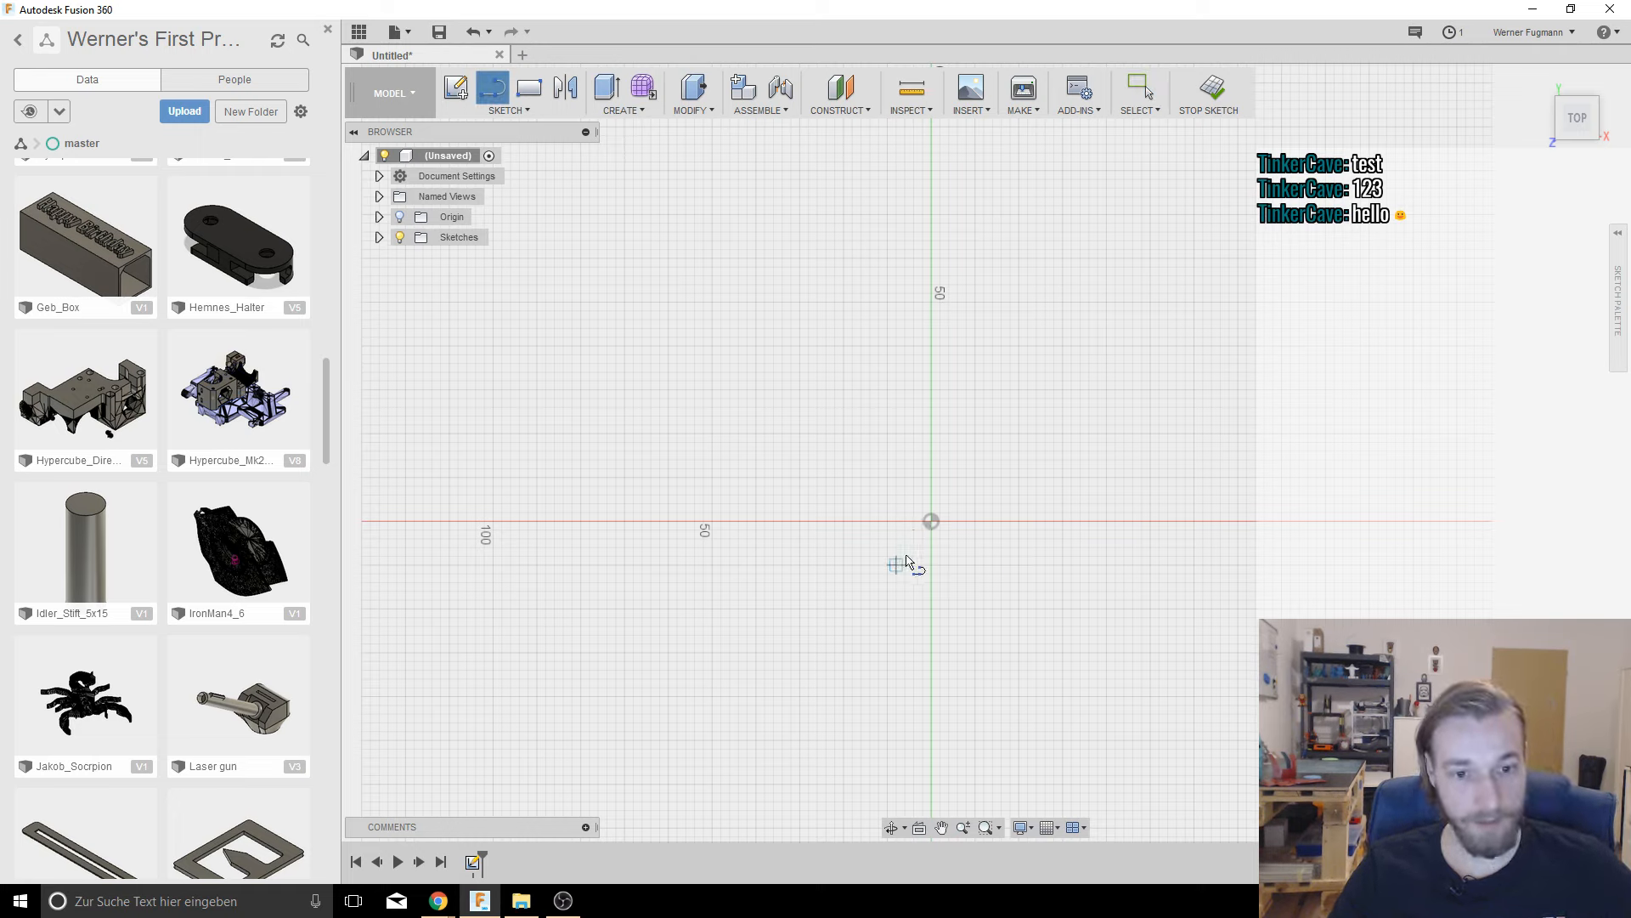
{"action": "left_click", "coordinate": [932, 522]}
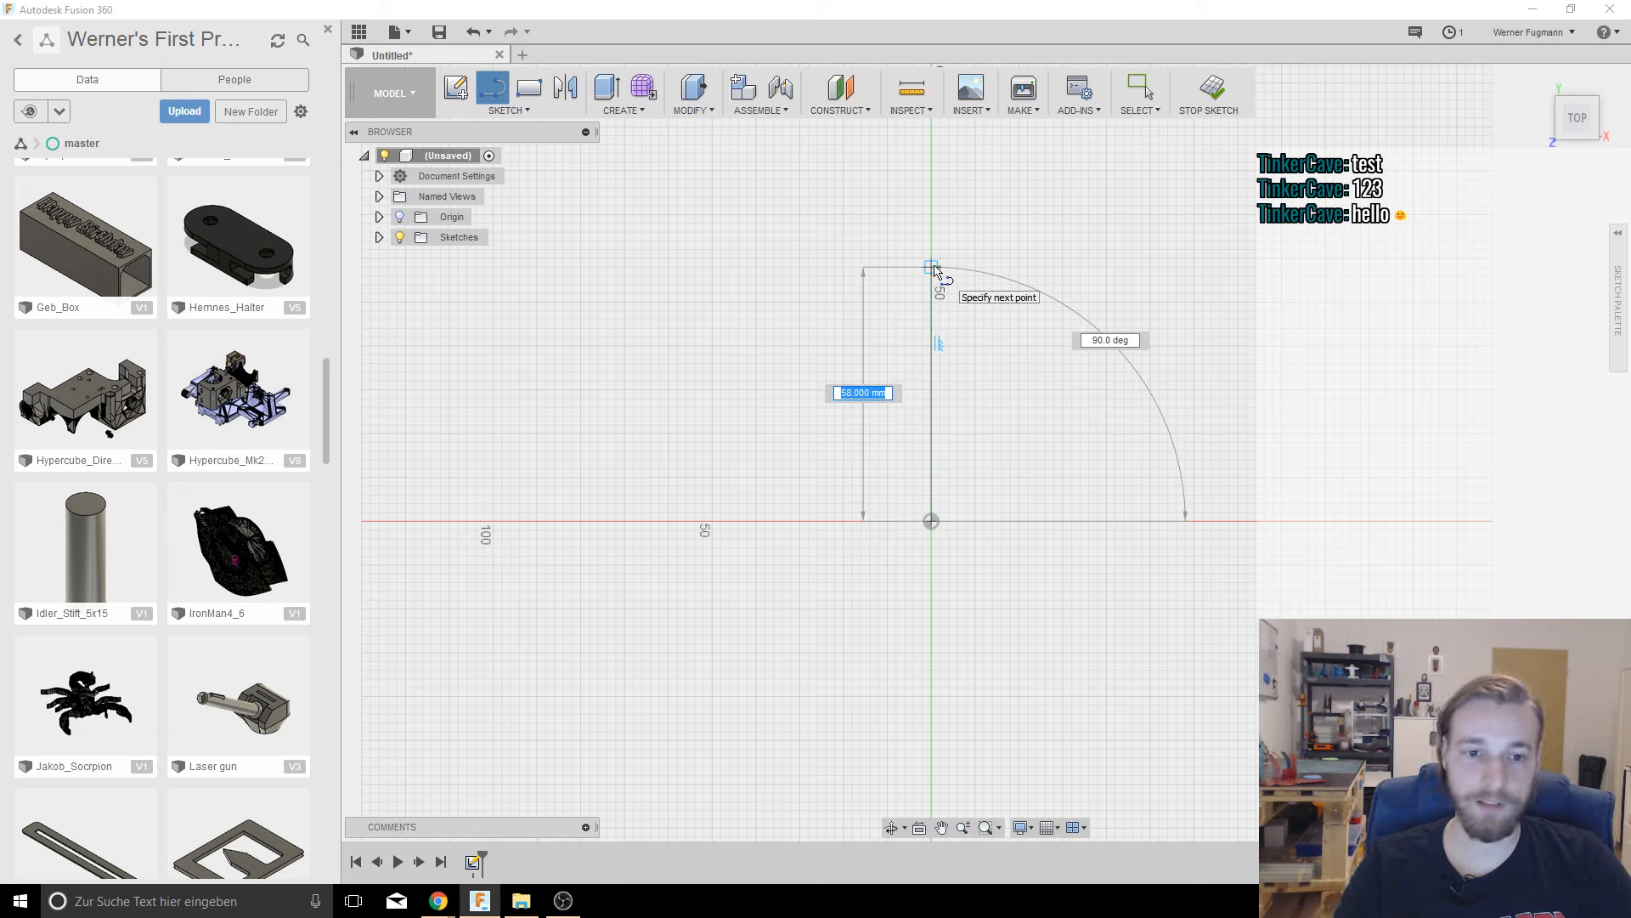
{"action": "double_click", "coordinate": [934, 266]}
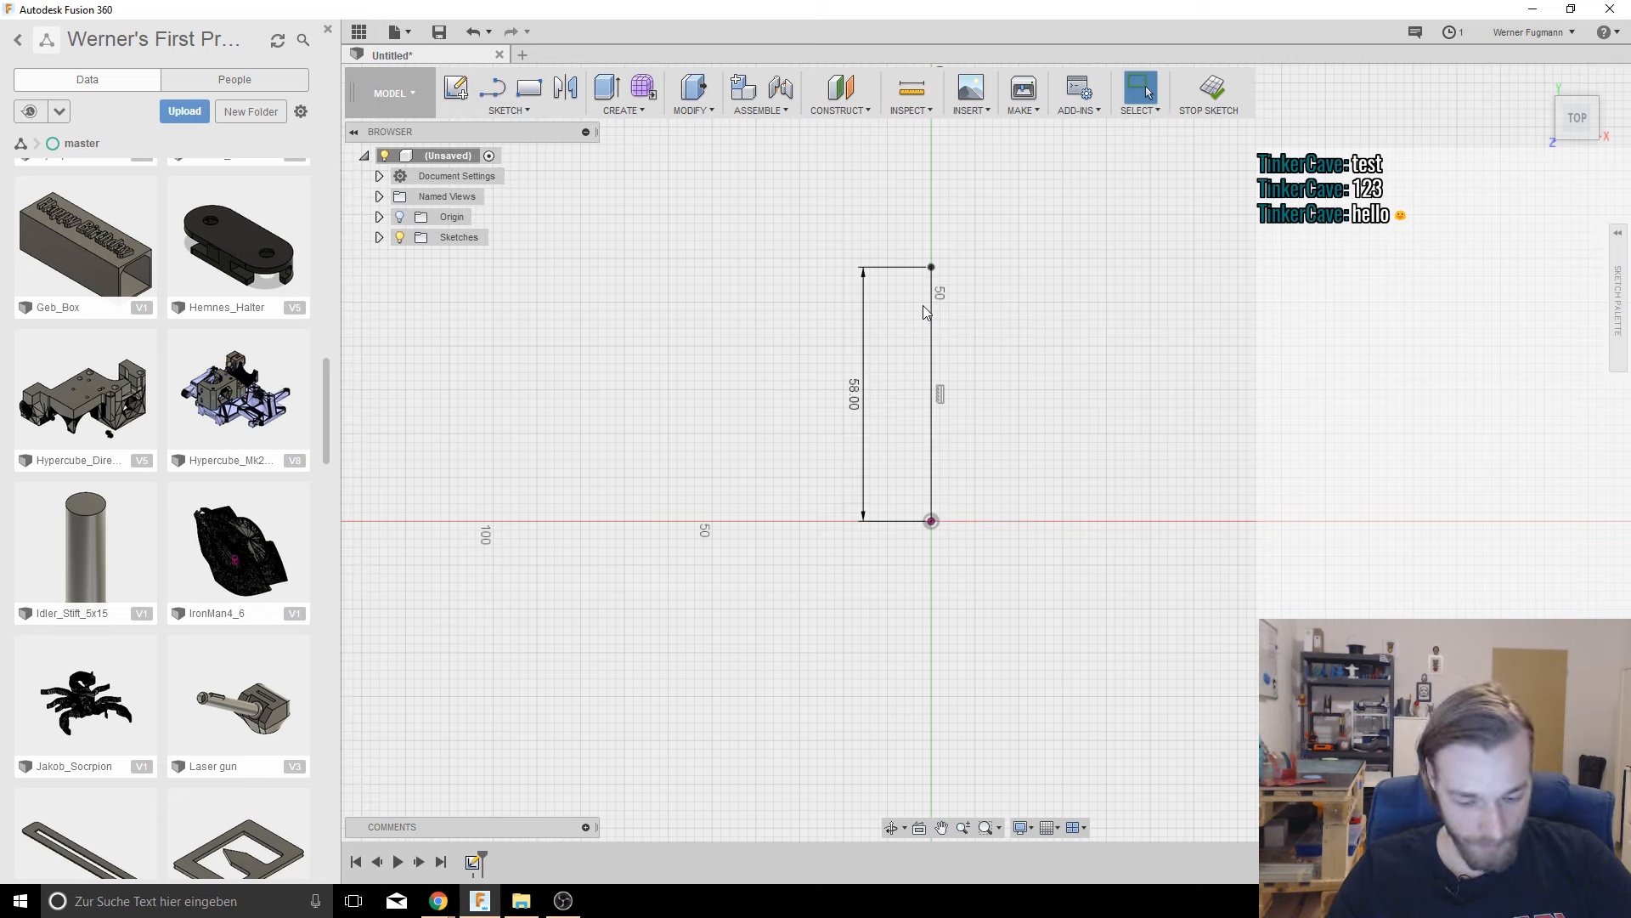
Step: Draw a 155 mm horizontal line from the origin along the positive X axis
{"action": "key", "text": "l"}
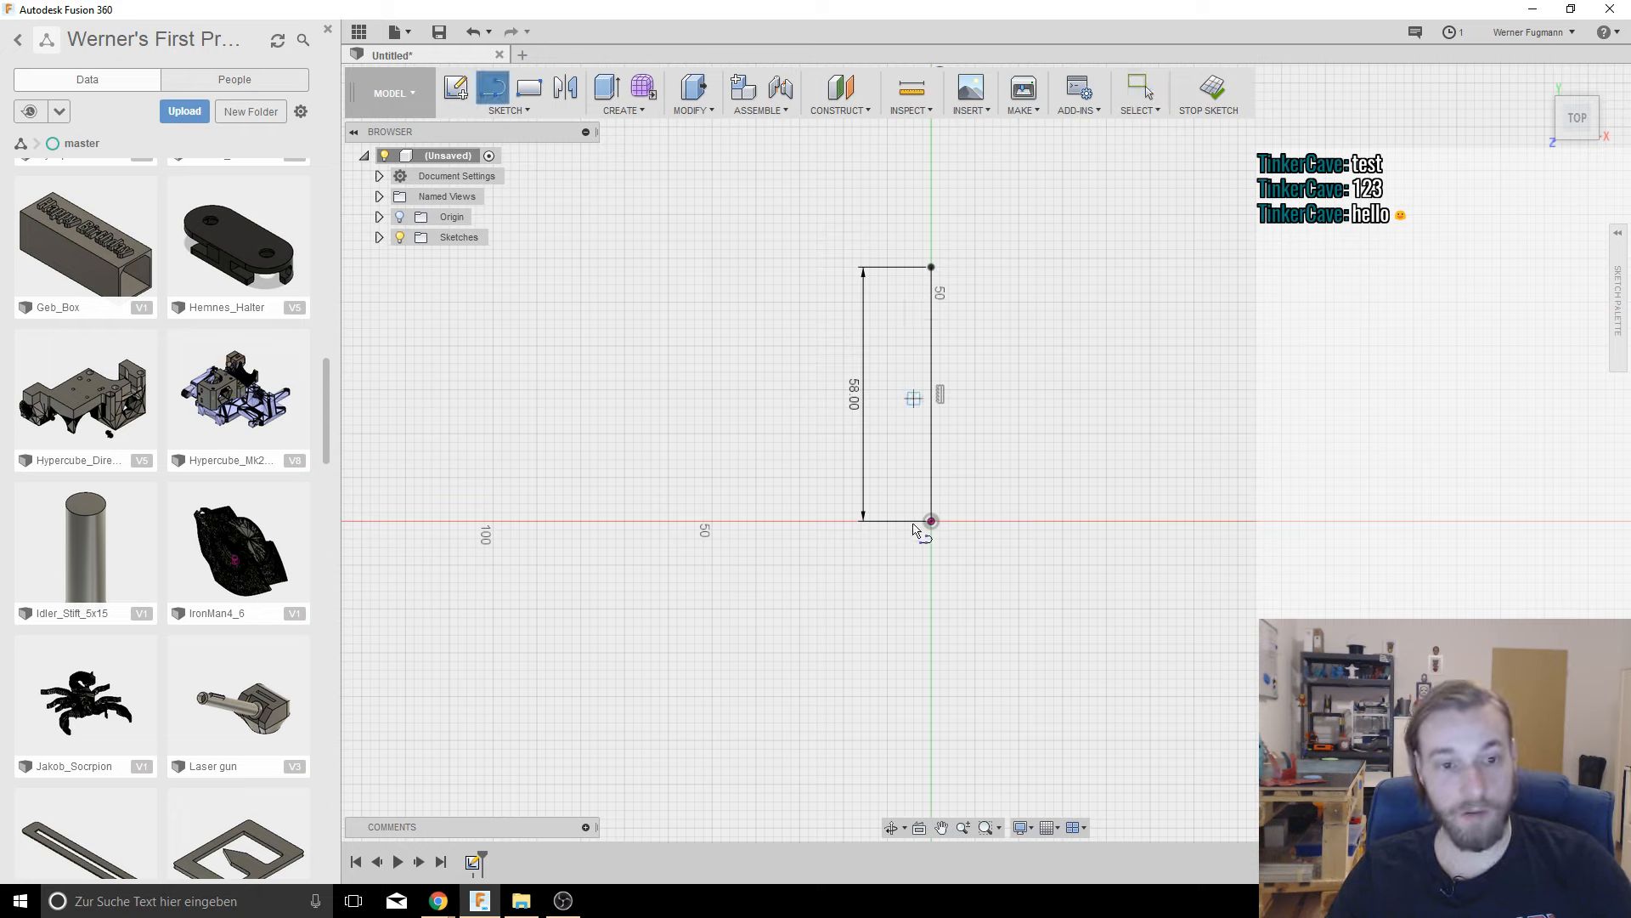
{"action": "left_click", "coordinate": [931, 521]}
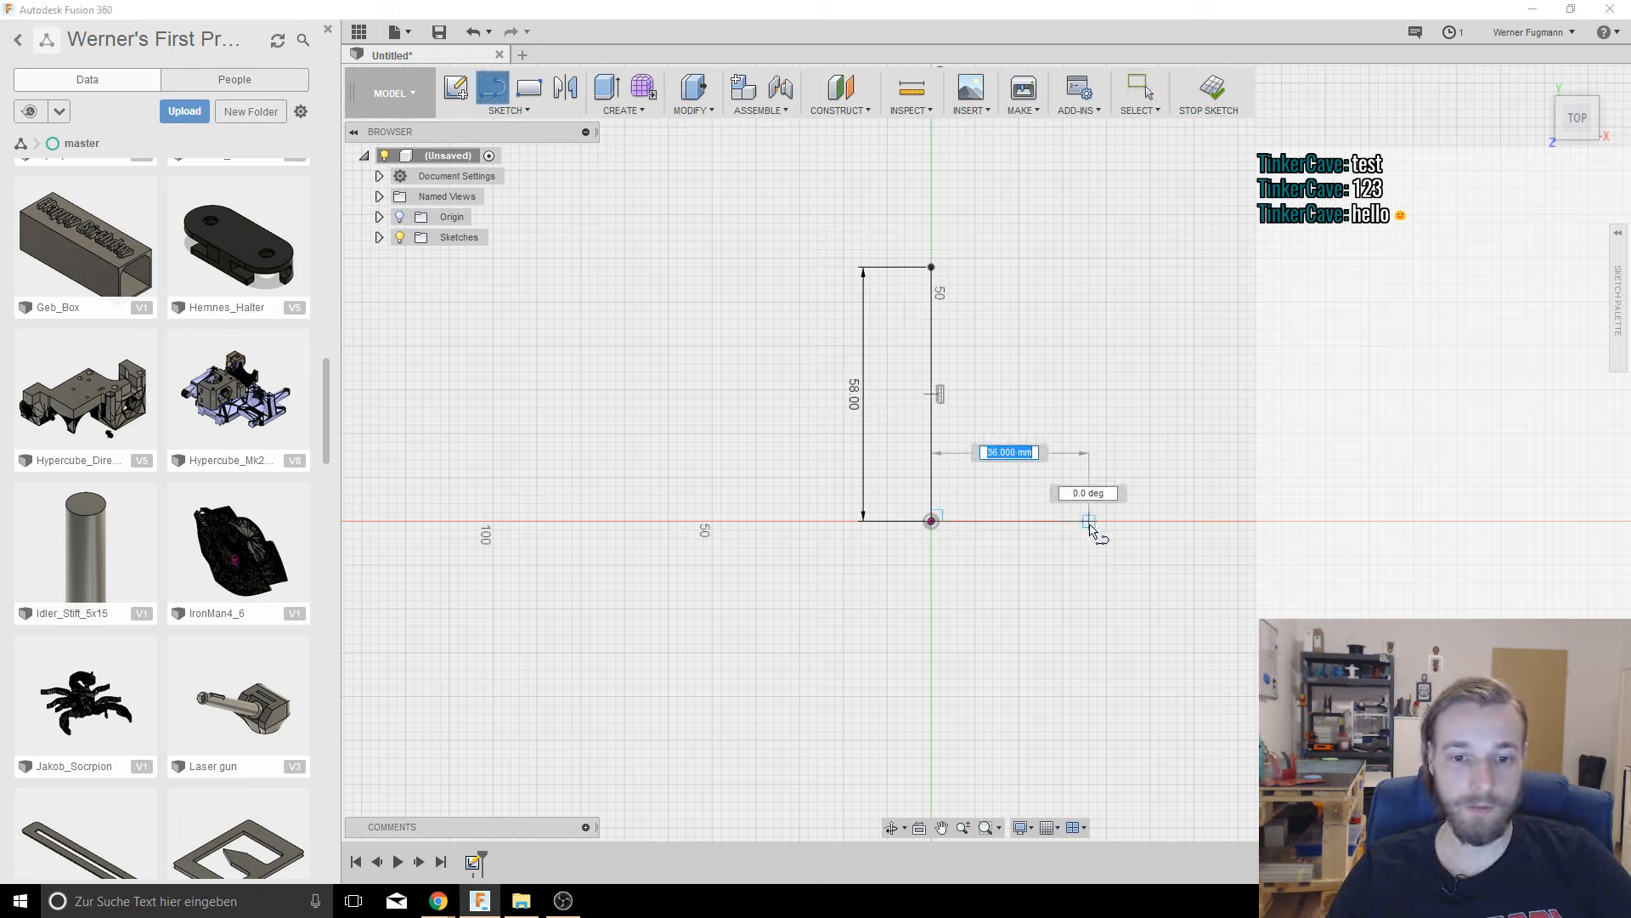
{"action": "type", "text": "155"}
{"action": "key", "text": "Return"}
{"action": "key", "text": "Escape"}
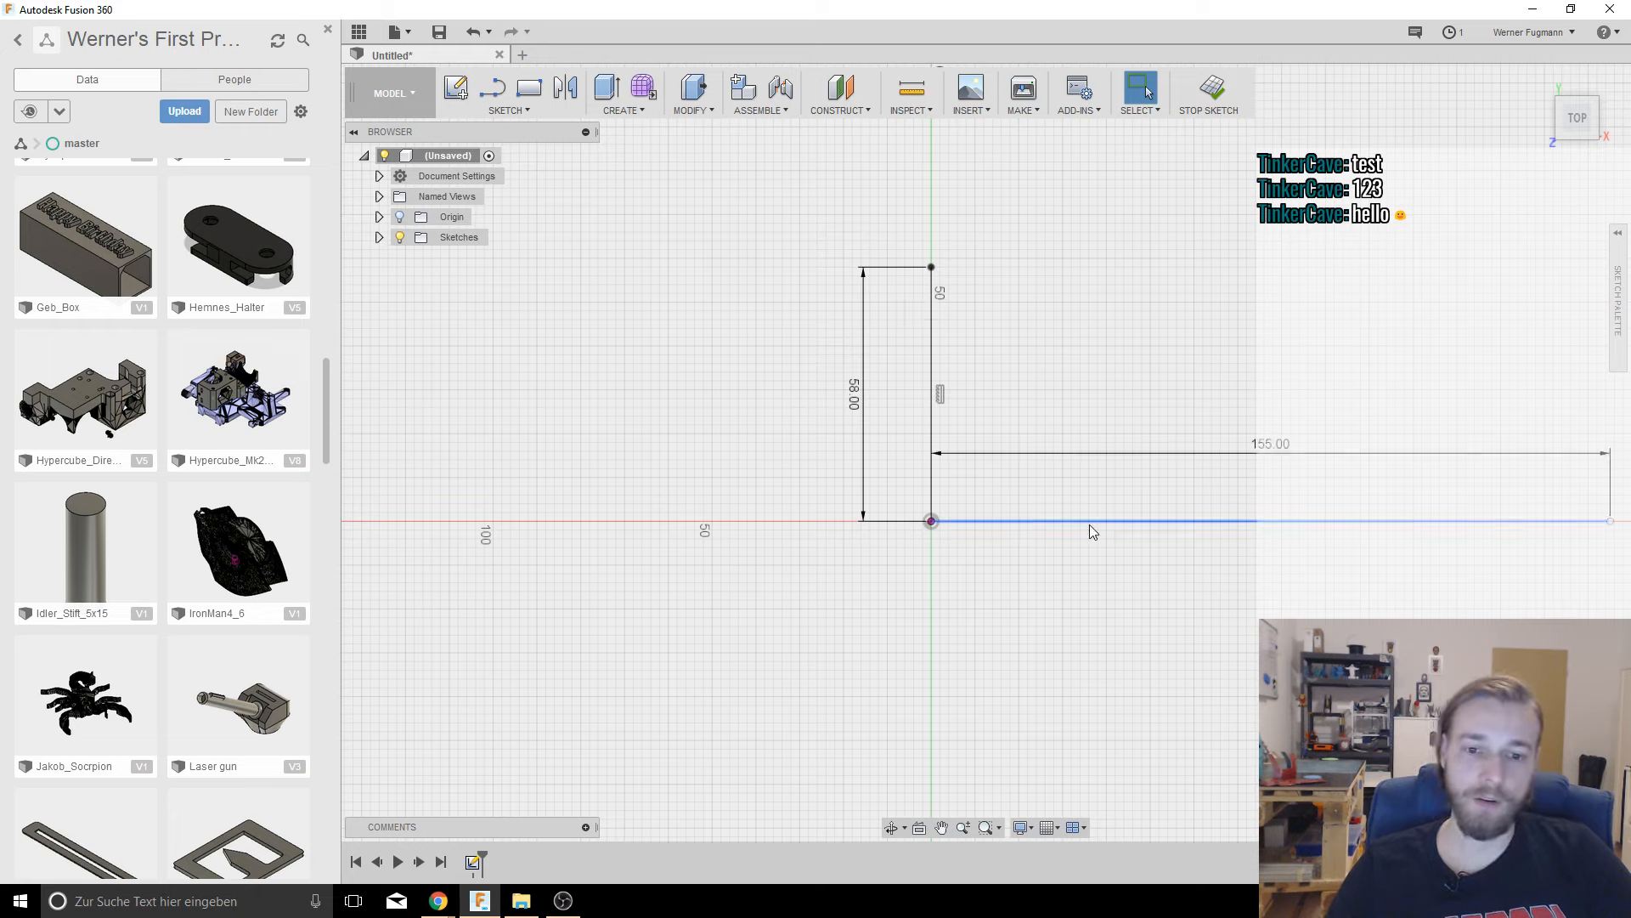
{"action": "scroll", "coordinate": [1162, 510], "scroll_direction": "up", "scroll_amount": 4}
{"action": "middle_click_drag", "start_coordinate": [1357, 407], "coordinate": [947, 499]}
{"action": "scroll", "coordinate": [1064, 509], "scroll_direction": "down", "scroll_amount": 5}
{"action": "middle_click_drag", "start_coordinate": [1203, 543], "coordinate": [1052, 564]}
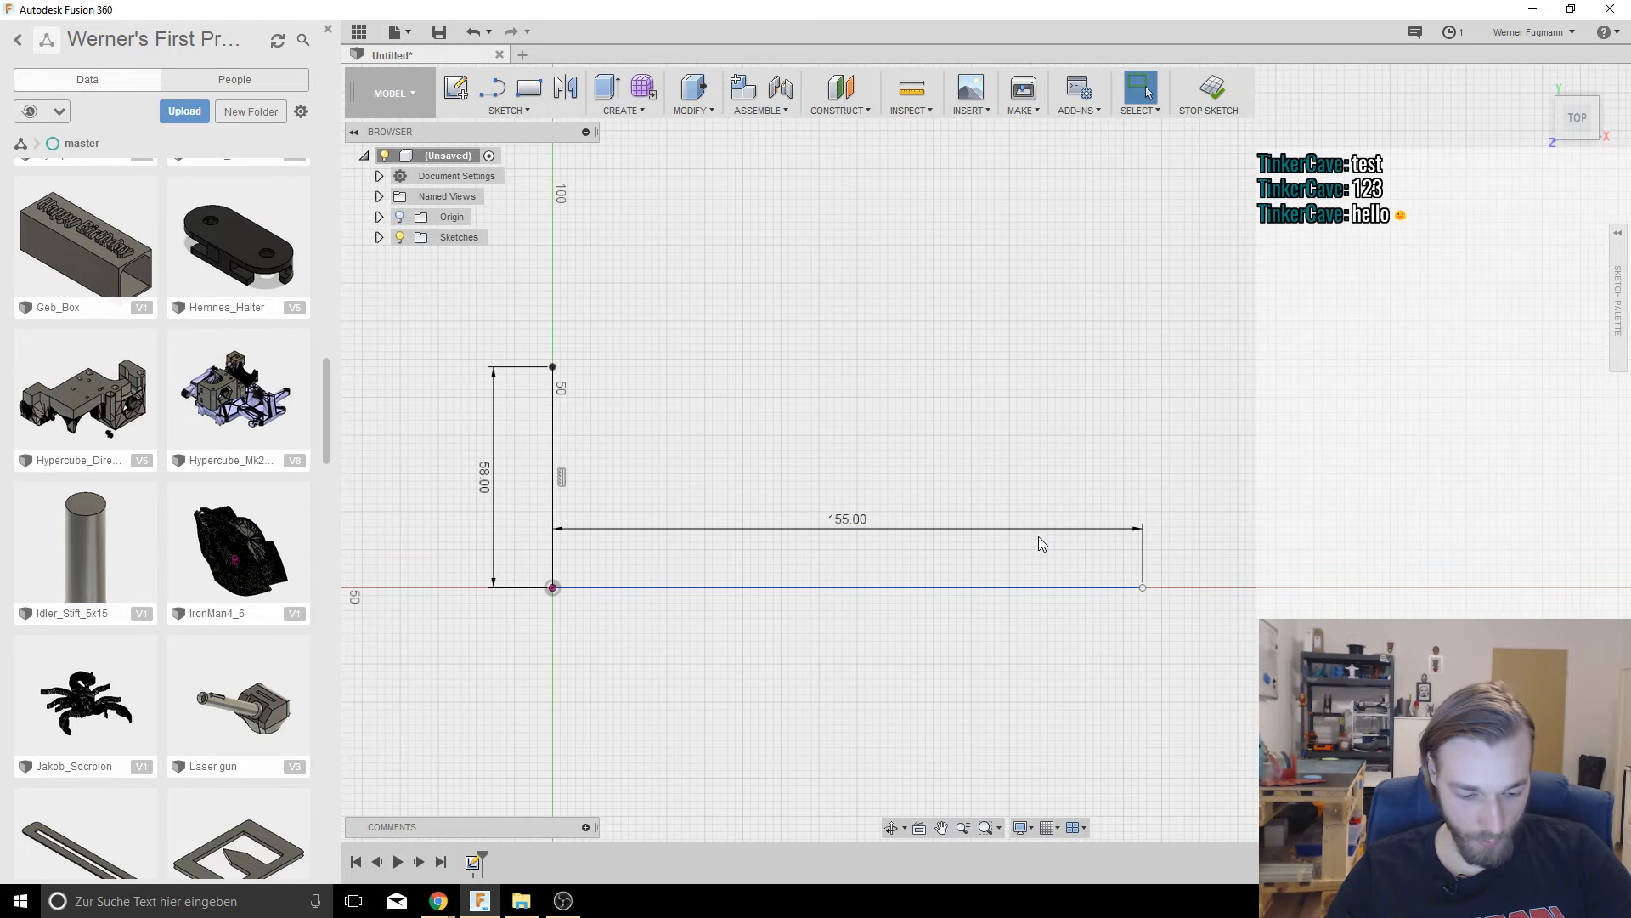
{"action": "key", "text": "l"}
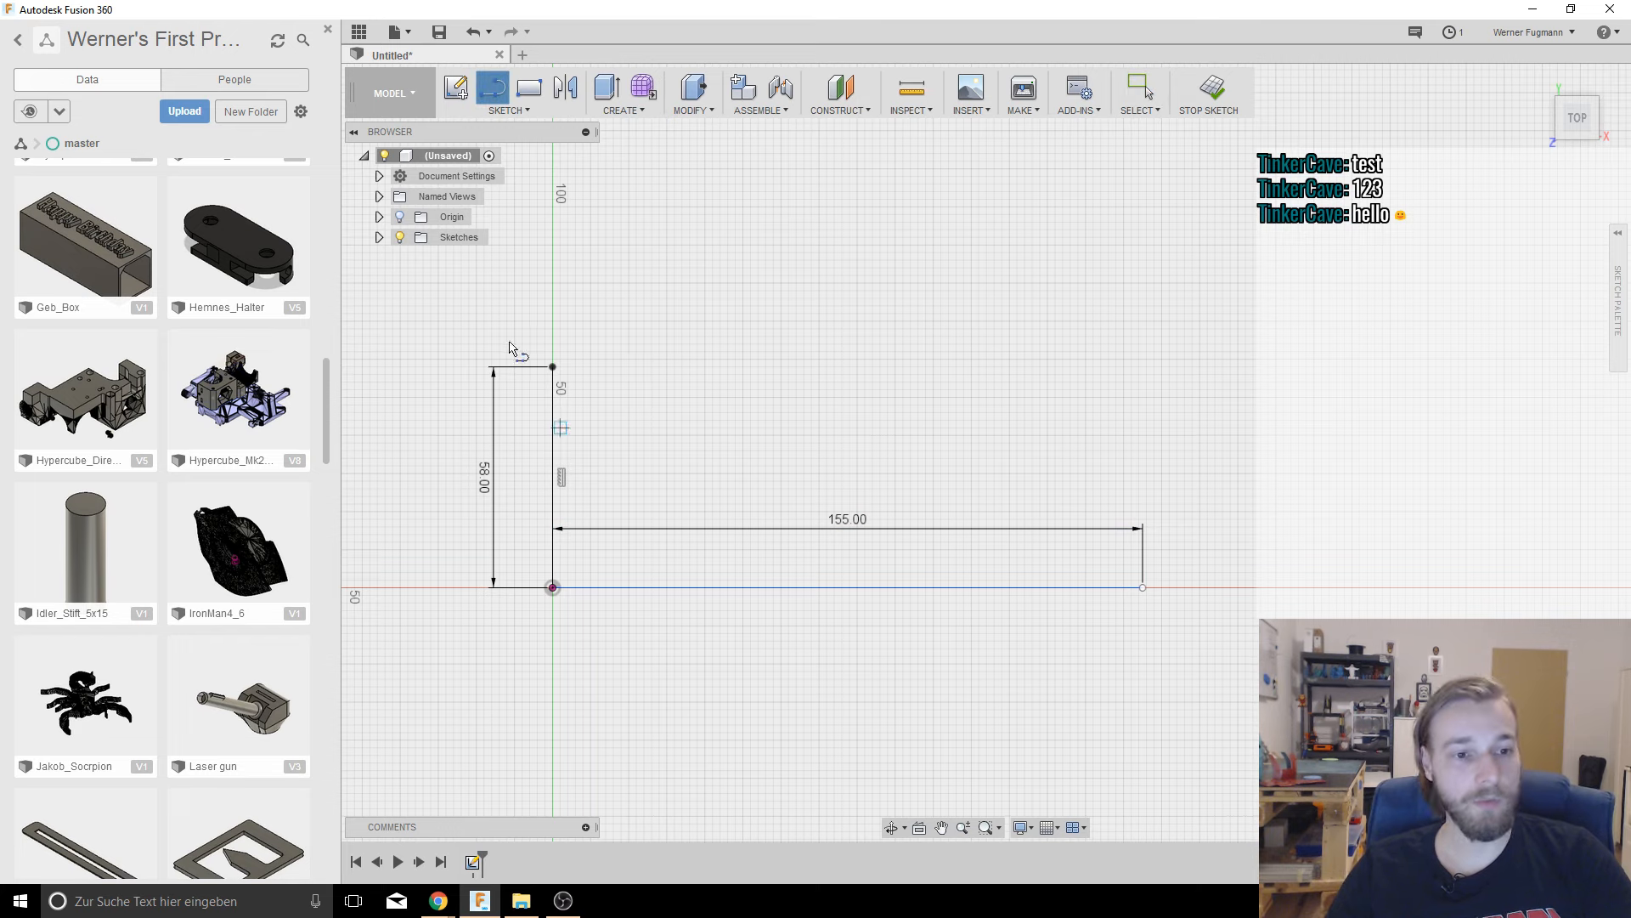
{"action": "left_click", "coordinate": [553, 367]}
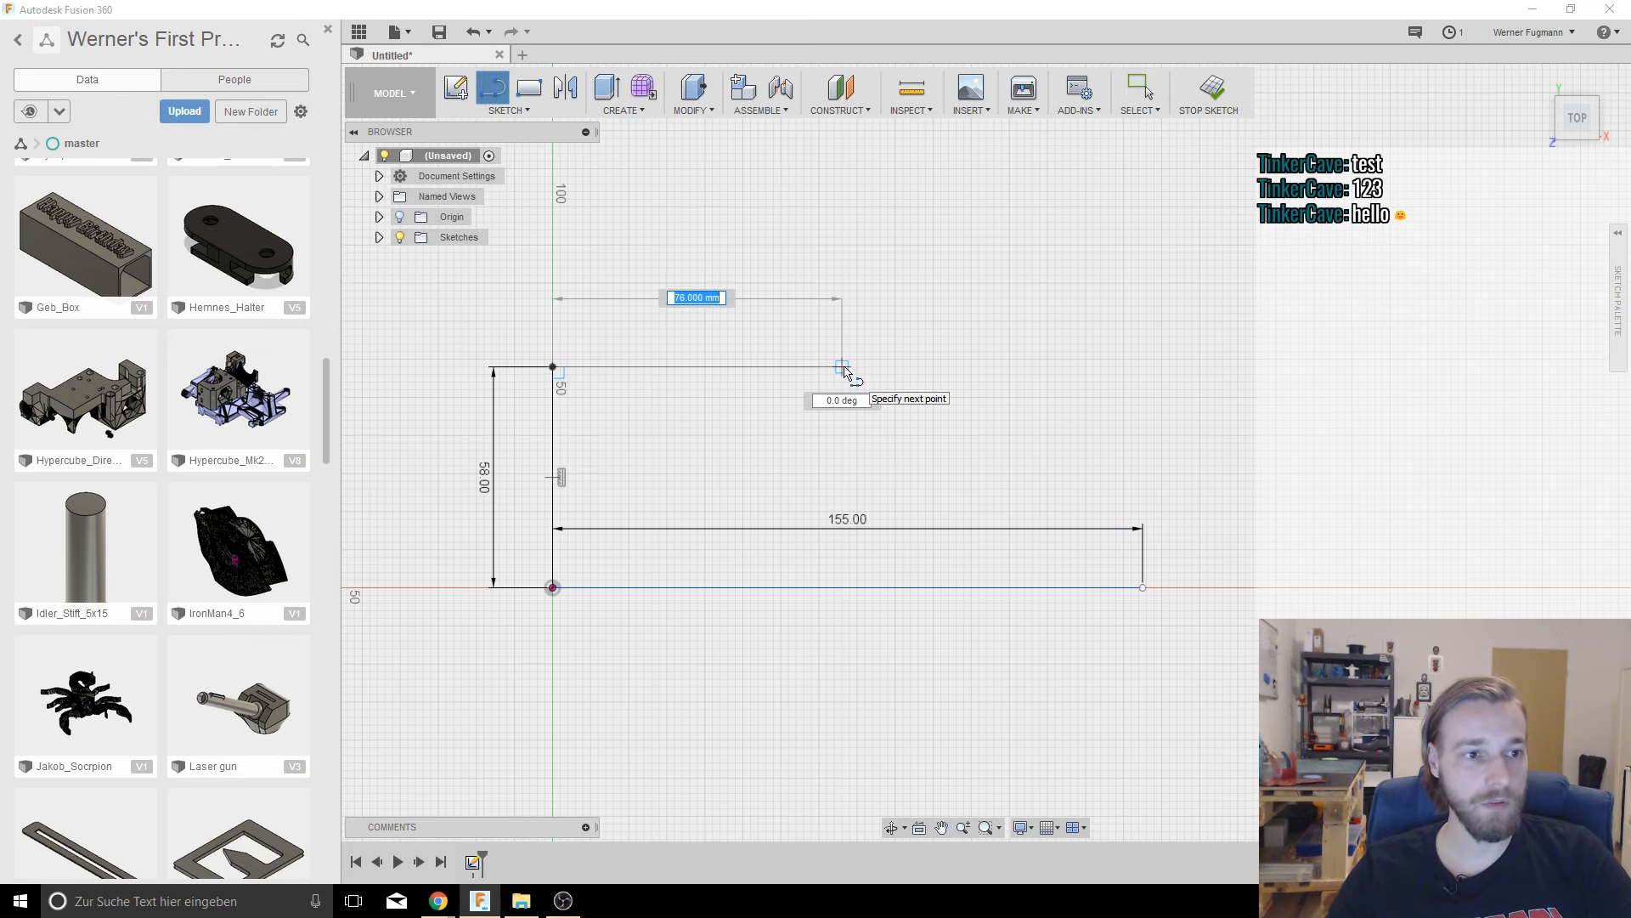
{"action": "key", "text": "Escape"}
Step: Hide the data panel and draw a 201 mm horizontal line from the upper end of the vertical line, parallel to the lower one
{"action": "left_click", "coordinate": [359, 31]}
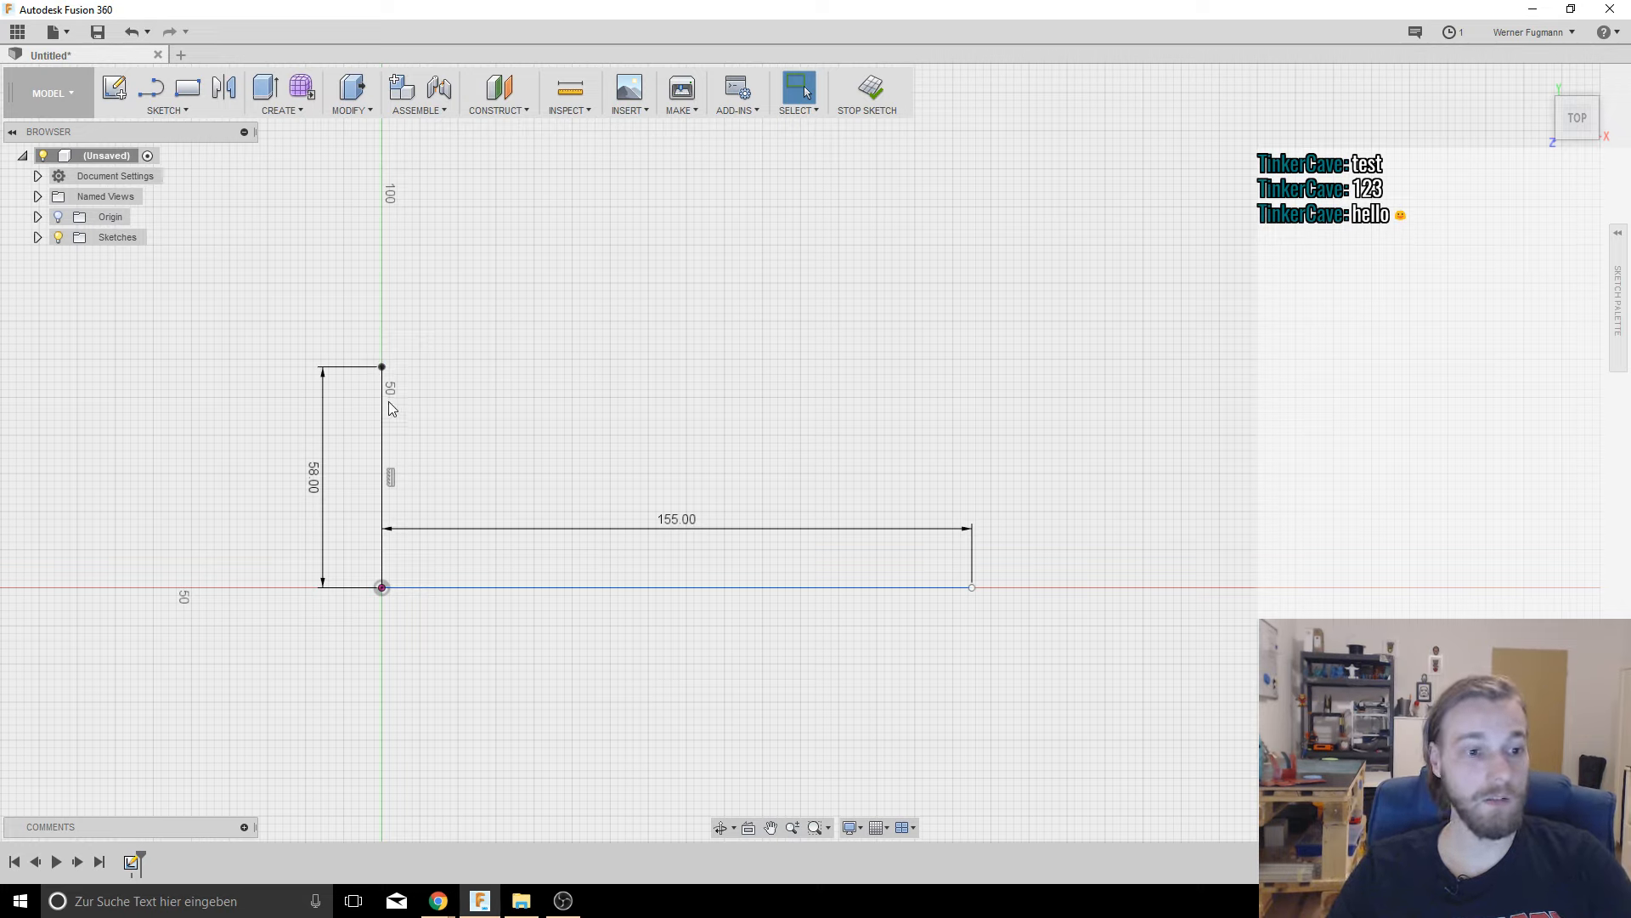
{"action": "left_click", "coordinate": [382, 367]}
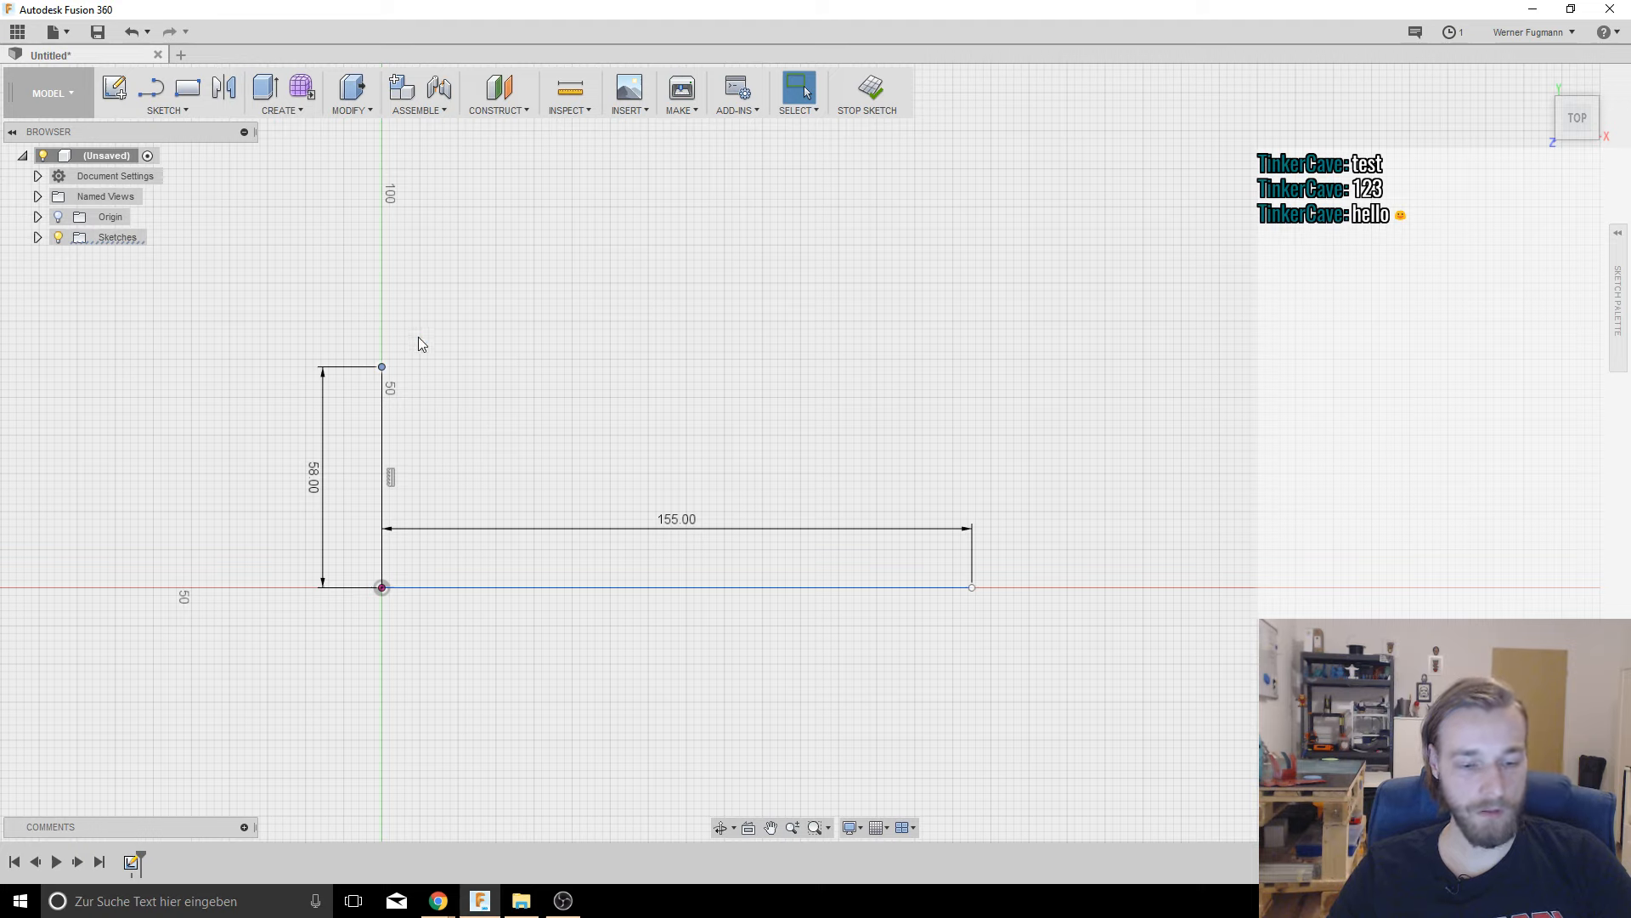
{"action": "key", "text": "l"}
{"action": "left_click", "coordinate": [382, 367]}
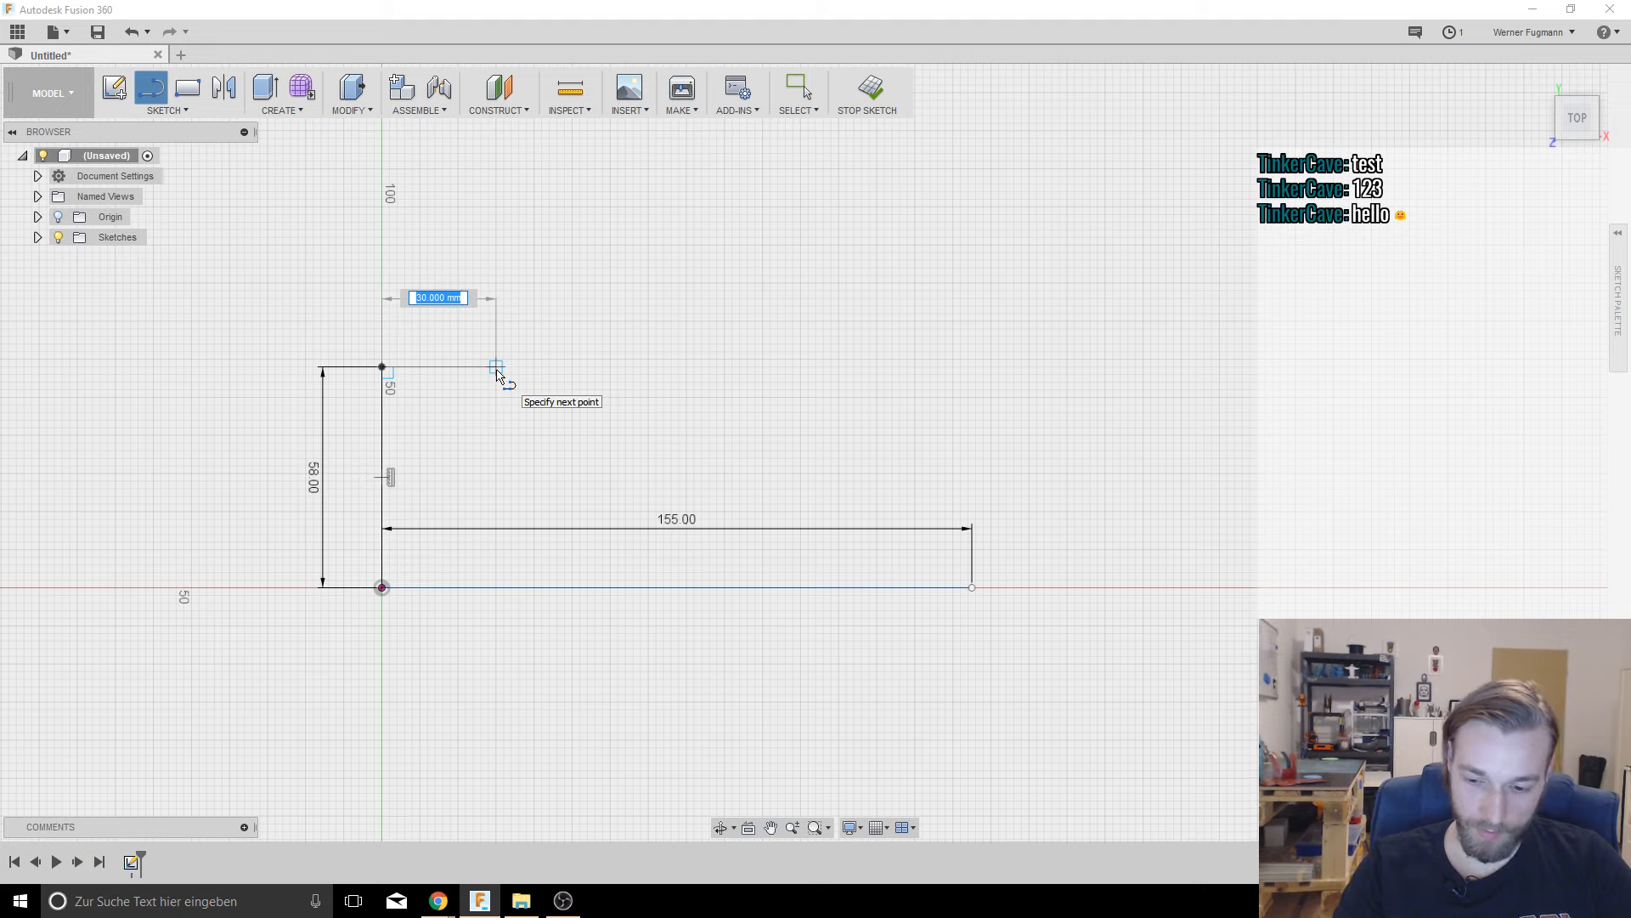
{"action": "type", "text": "201"}
{"action": "key", "text": "Return"}
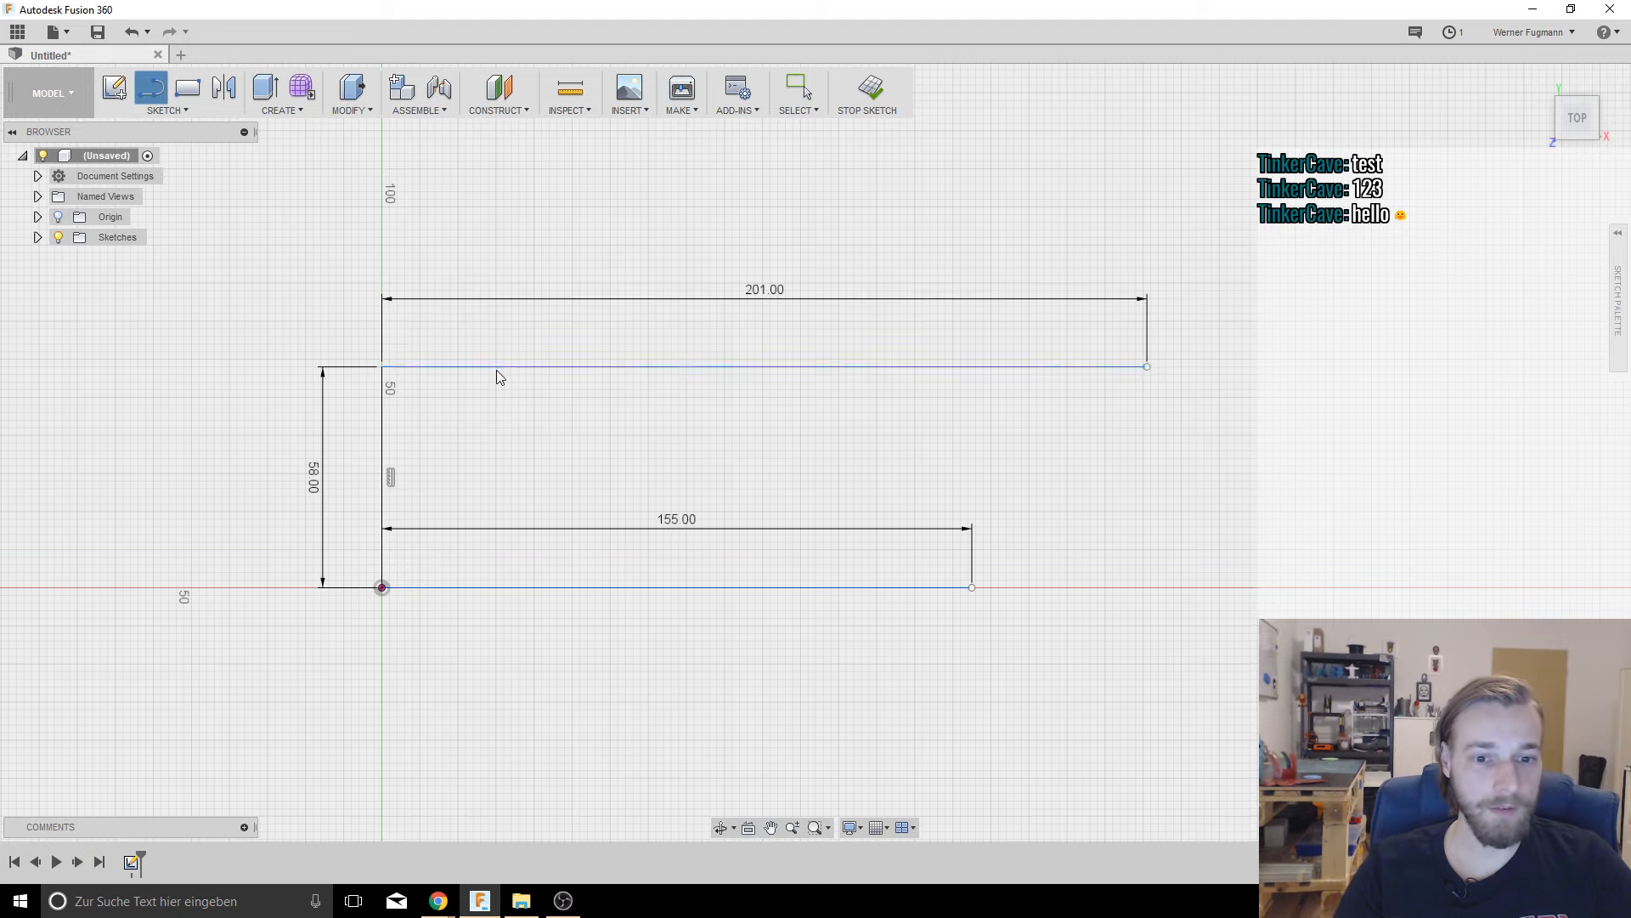
{"action": "key", "text": "Escape"}
Step: Close the outline with a slanted line joining the free ends of the 201 mm and 155 mm lines
{"action": "key", "text": "l"}
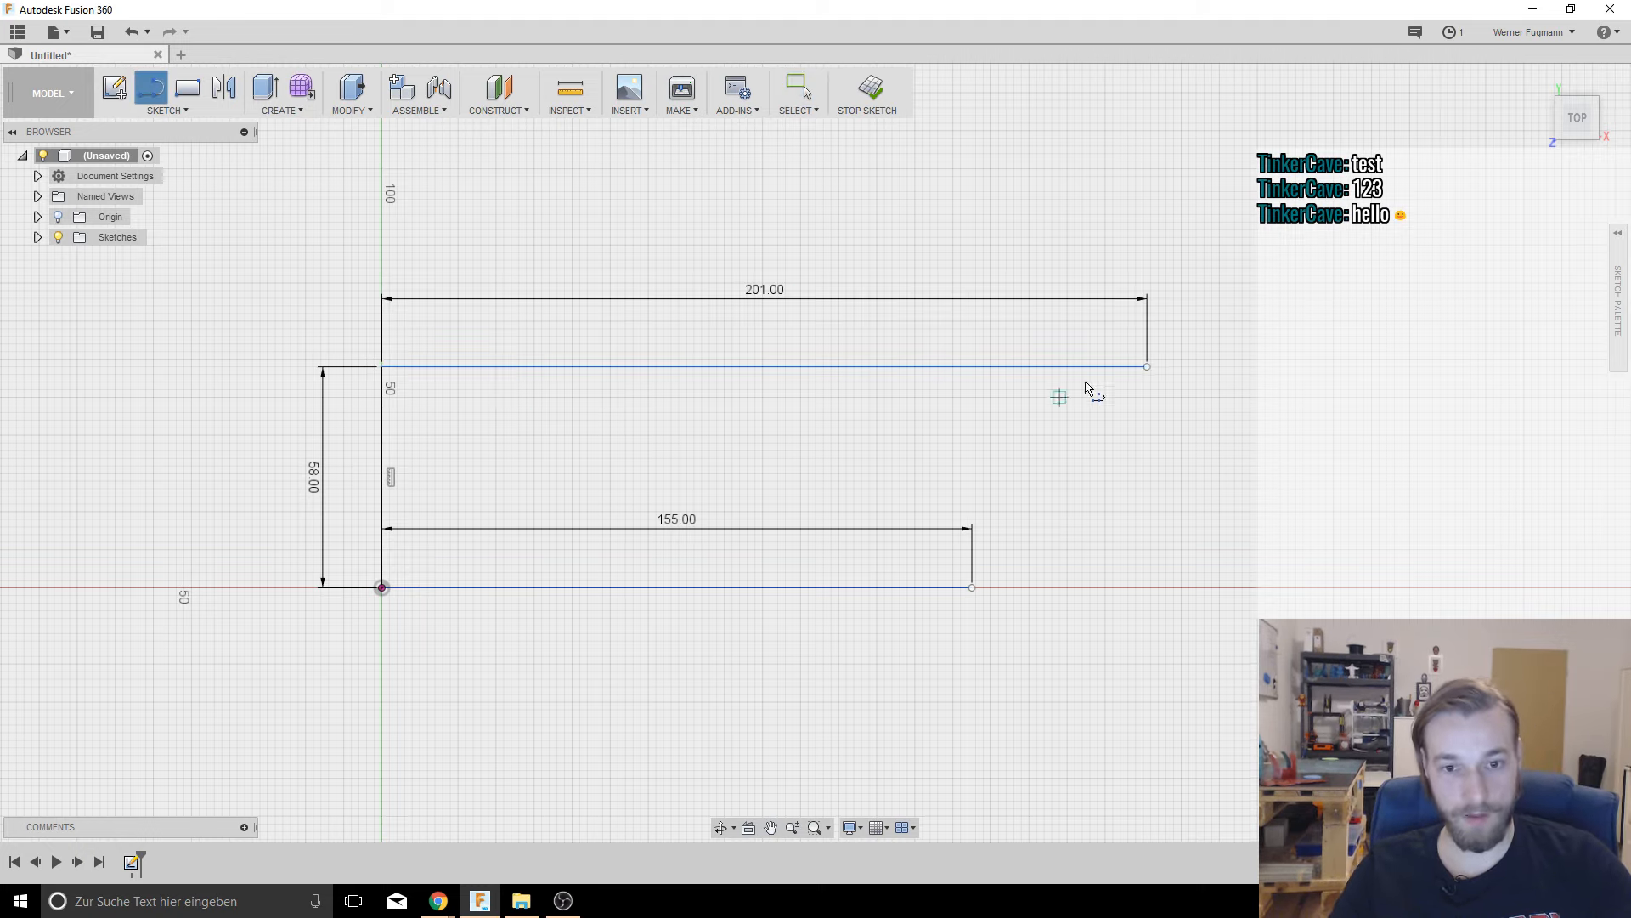
{"action": "left_click", "coordinate": [1147, 366]}
{"action": "left_click", "coordinate": [973, 587]}
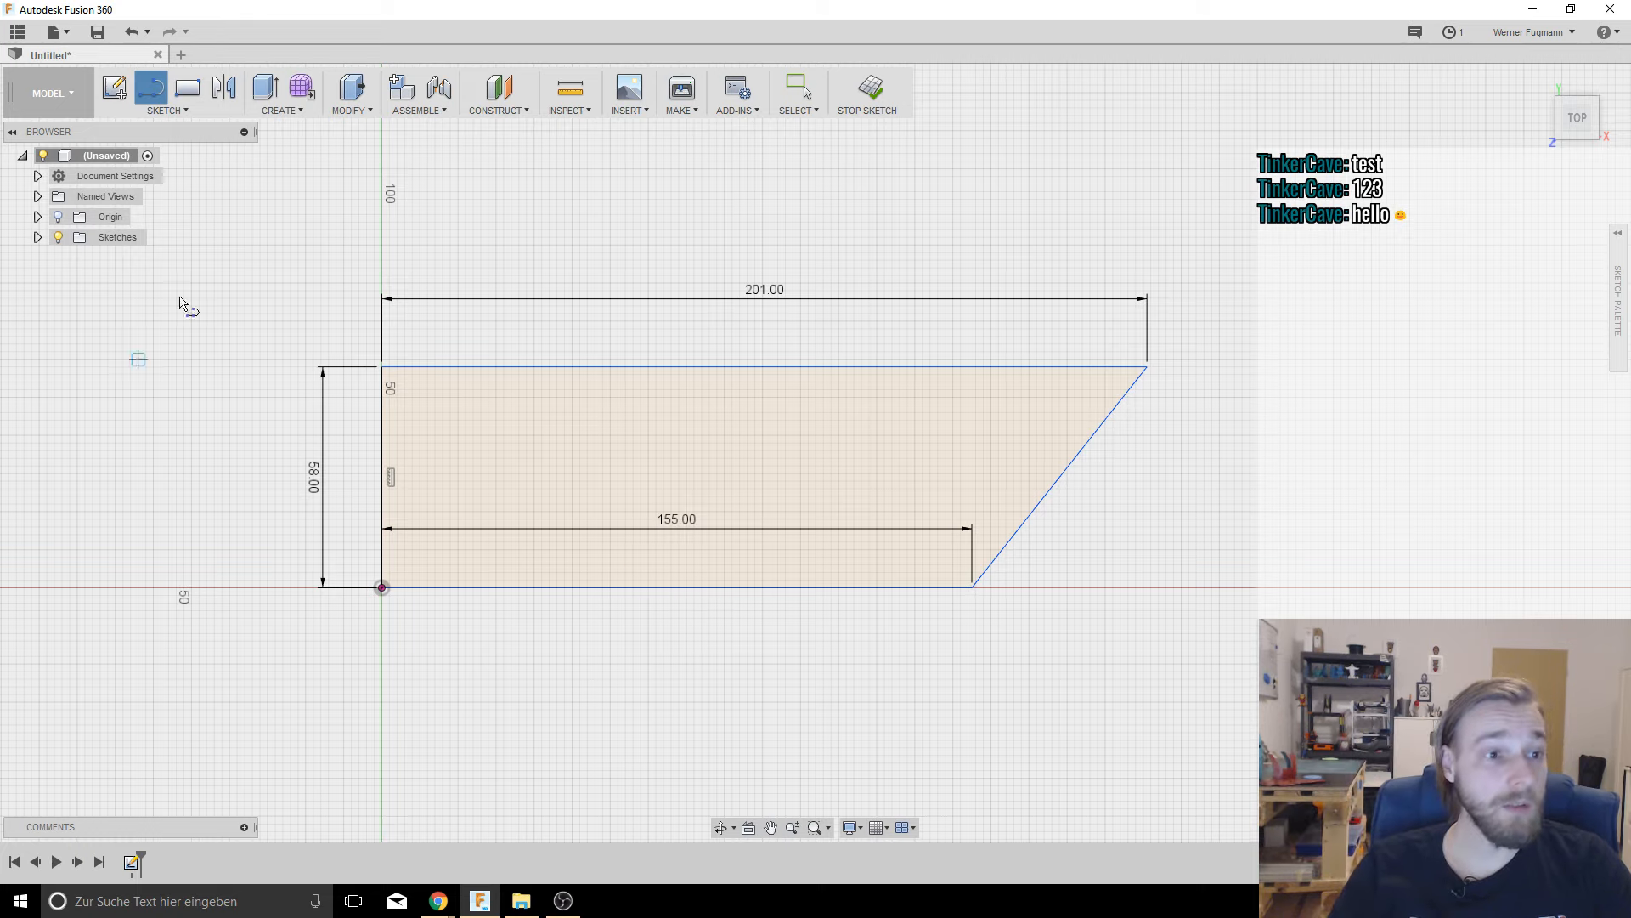
{"action": "left_click", "coordinate": [156, 112]}
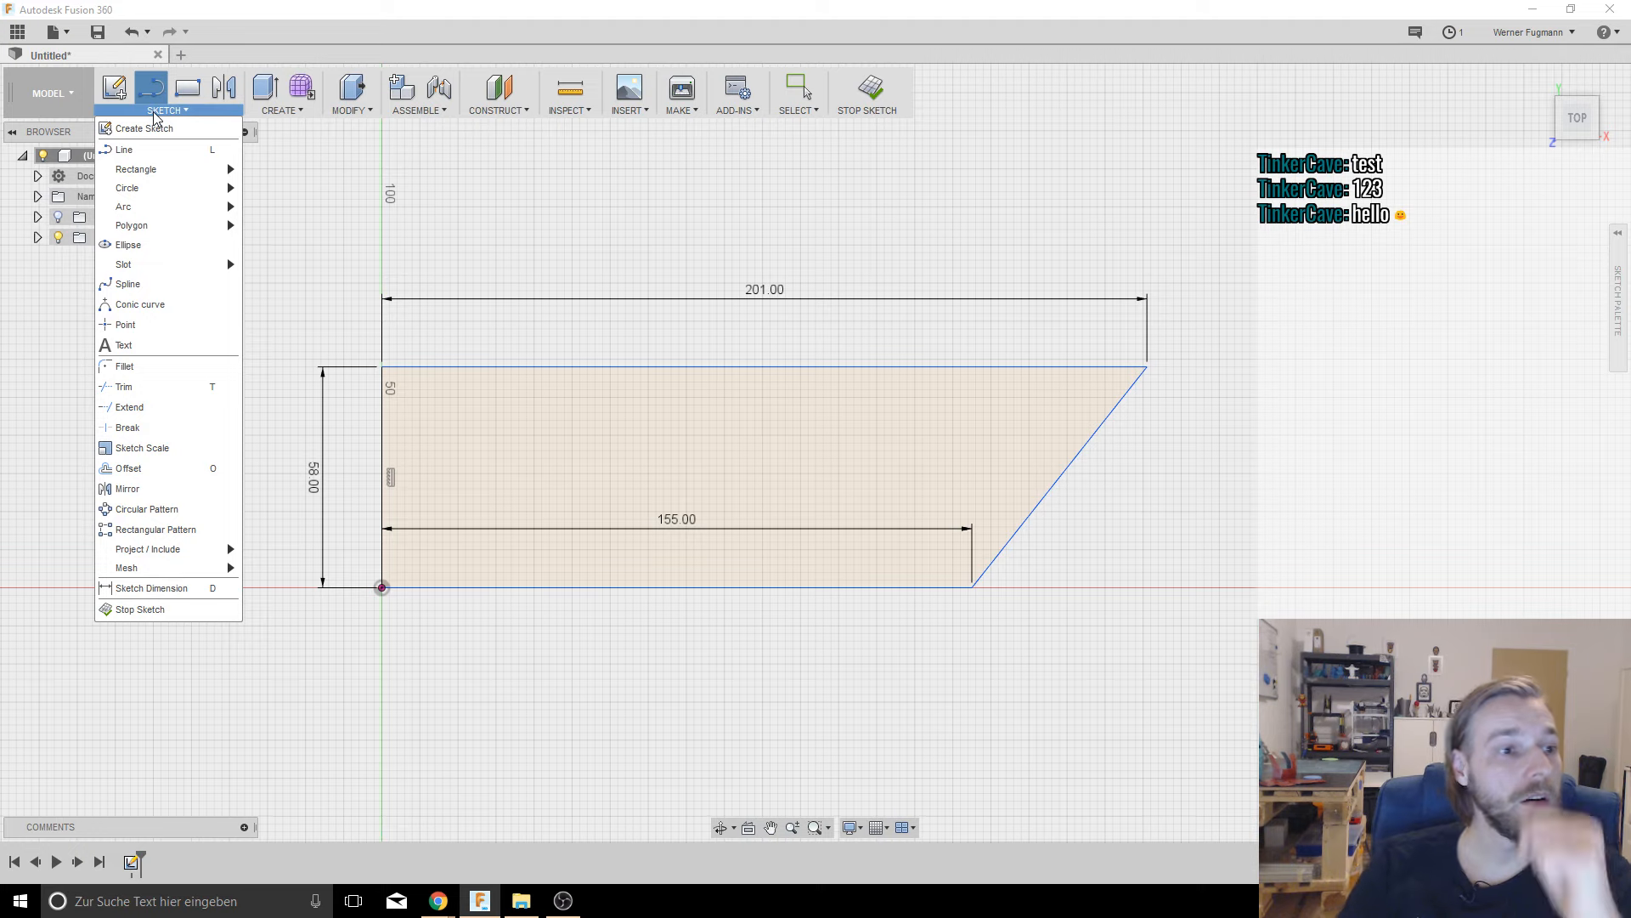
{"action": "left_click", "coordinate": [127, 244]}
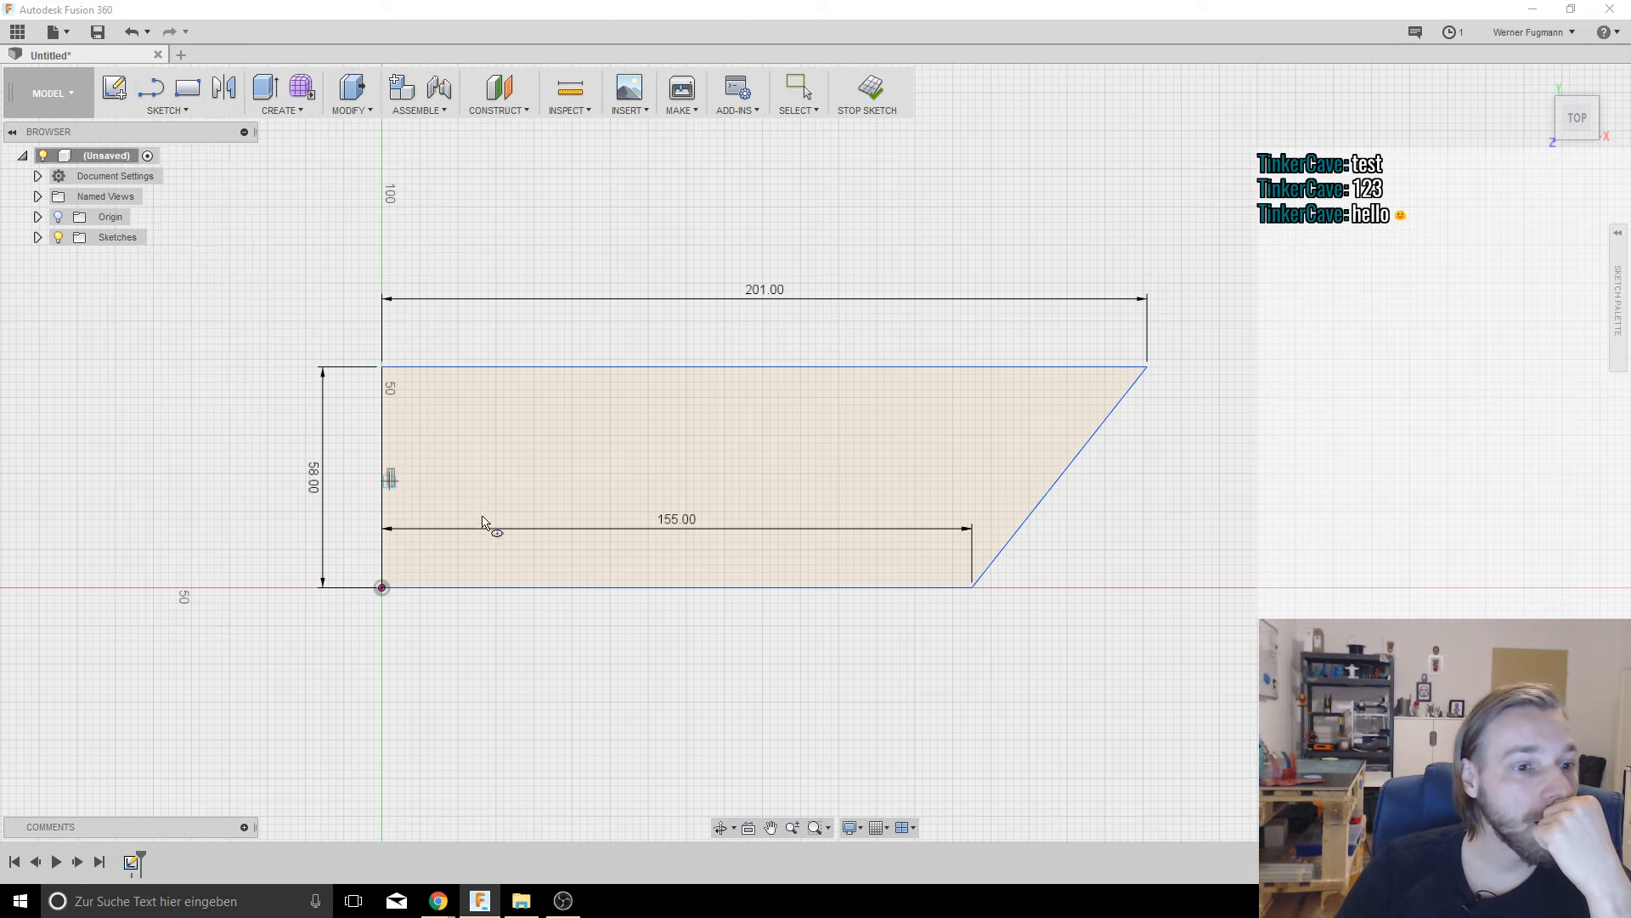
{"action": "left_click", "coordinate": [497, 473]}
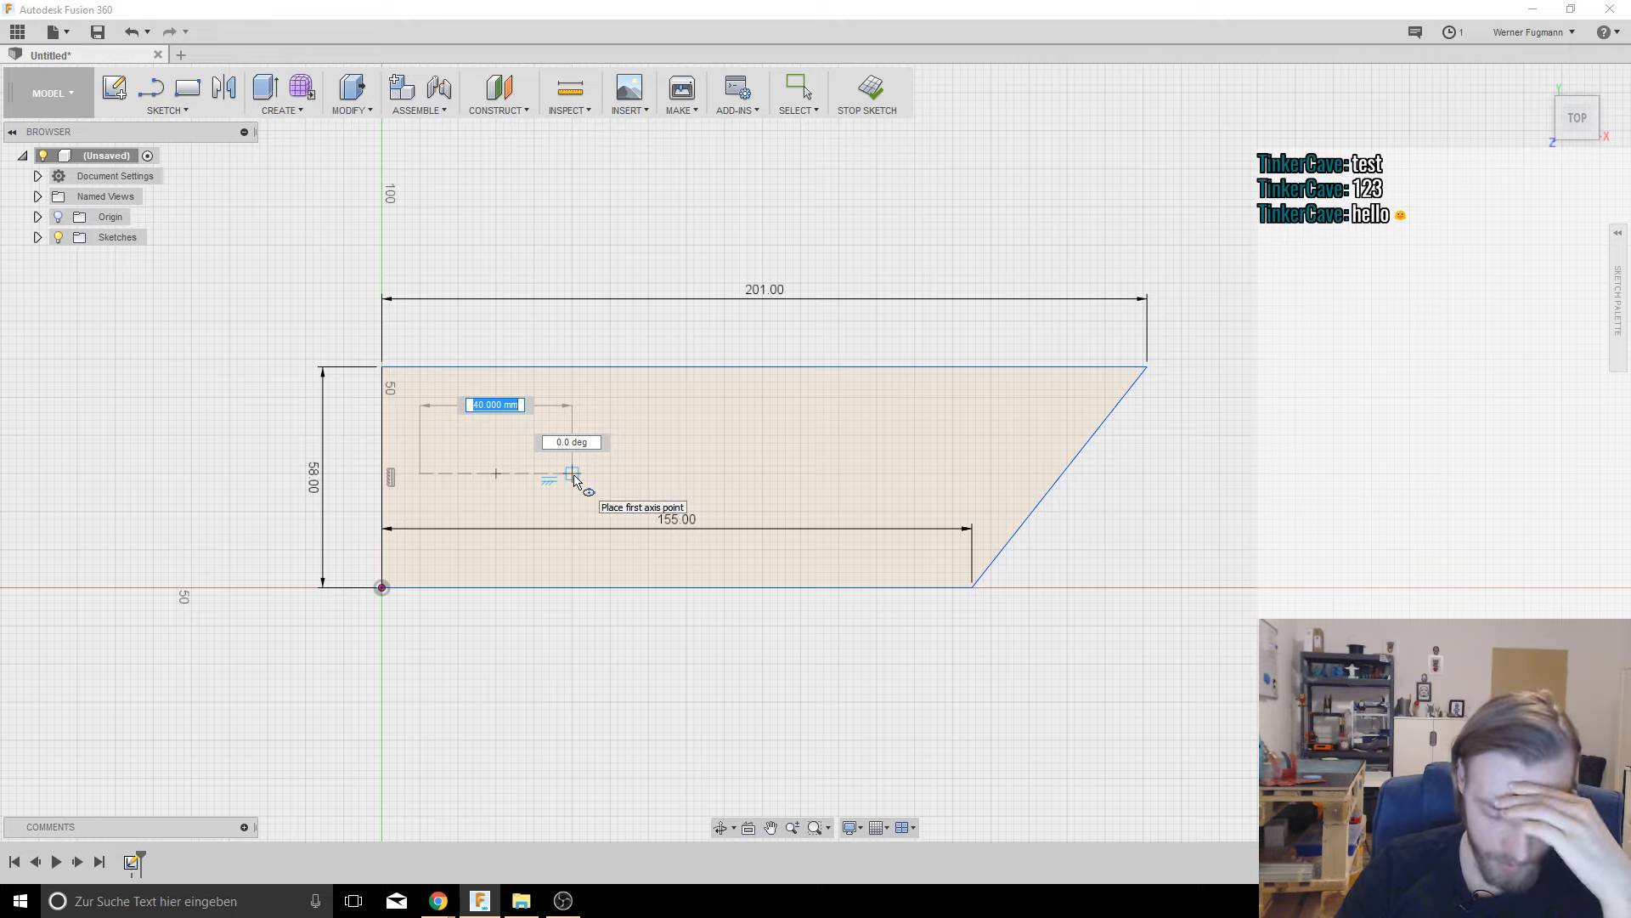
{"action": "type", "text": "53"}
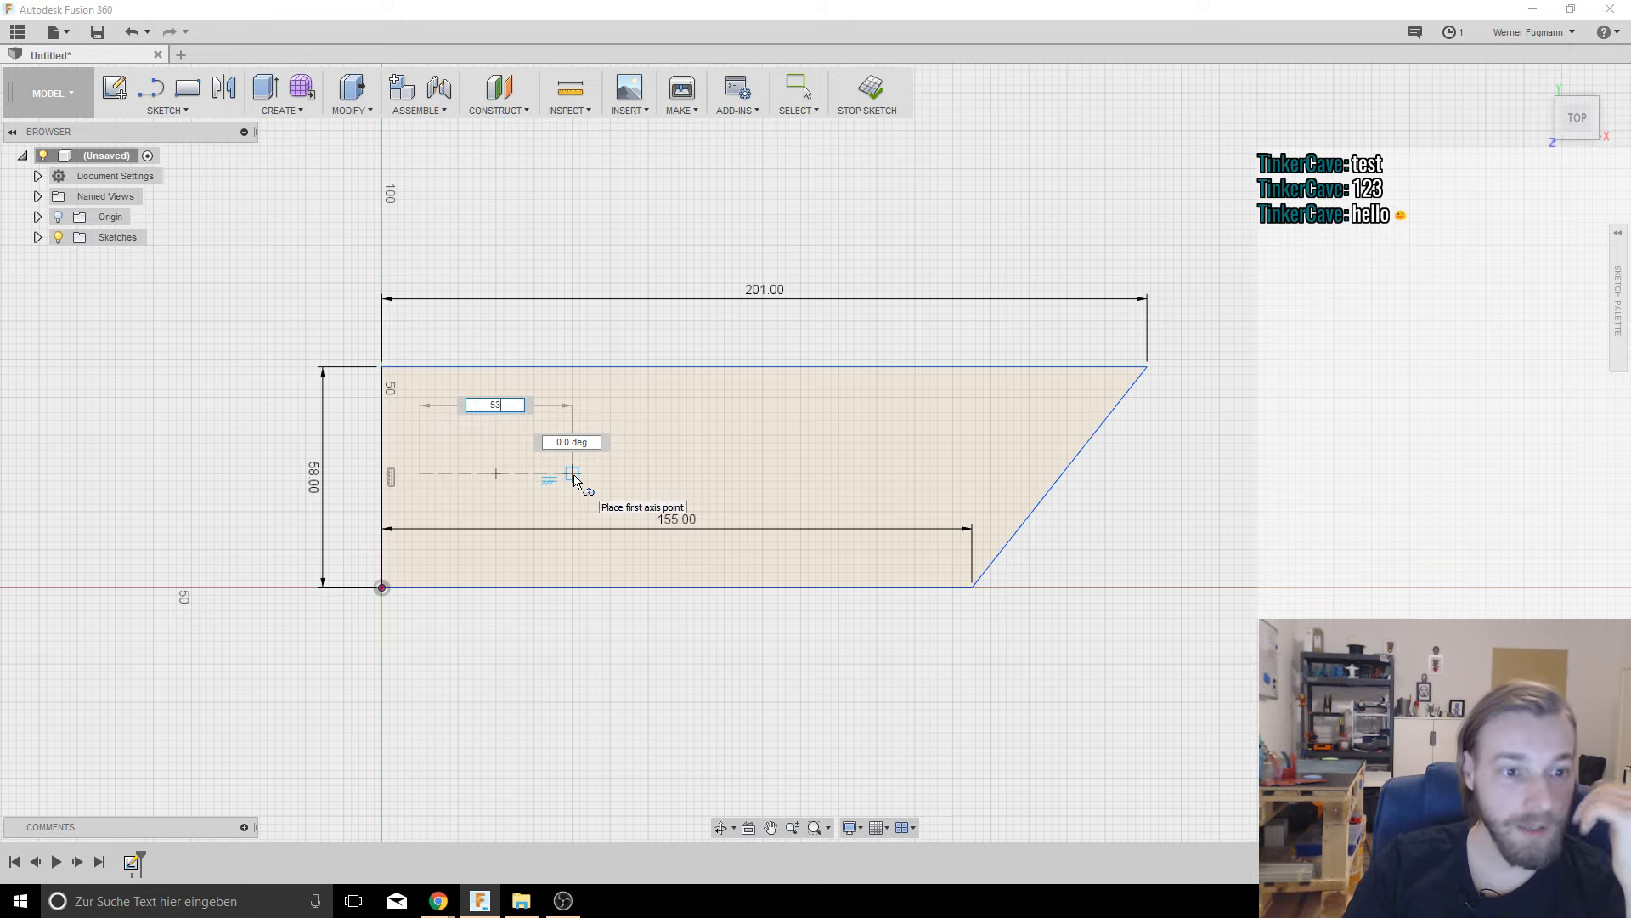
{"action": "key", "text": "Escape"}
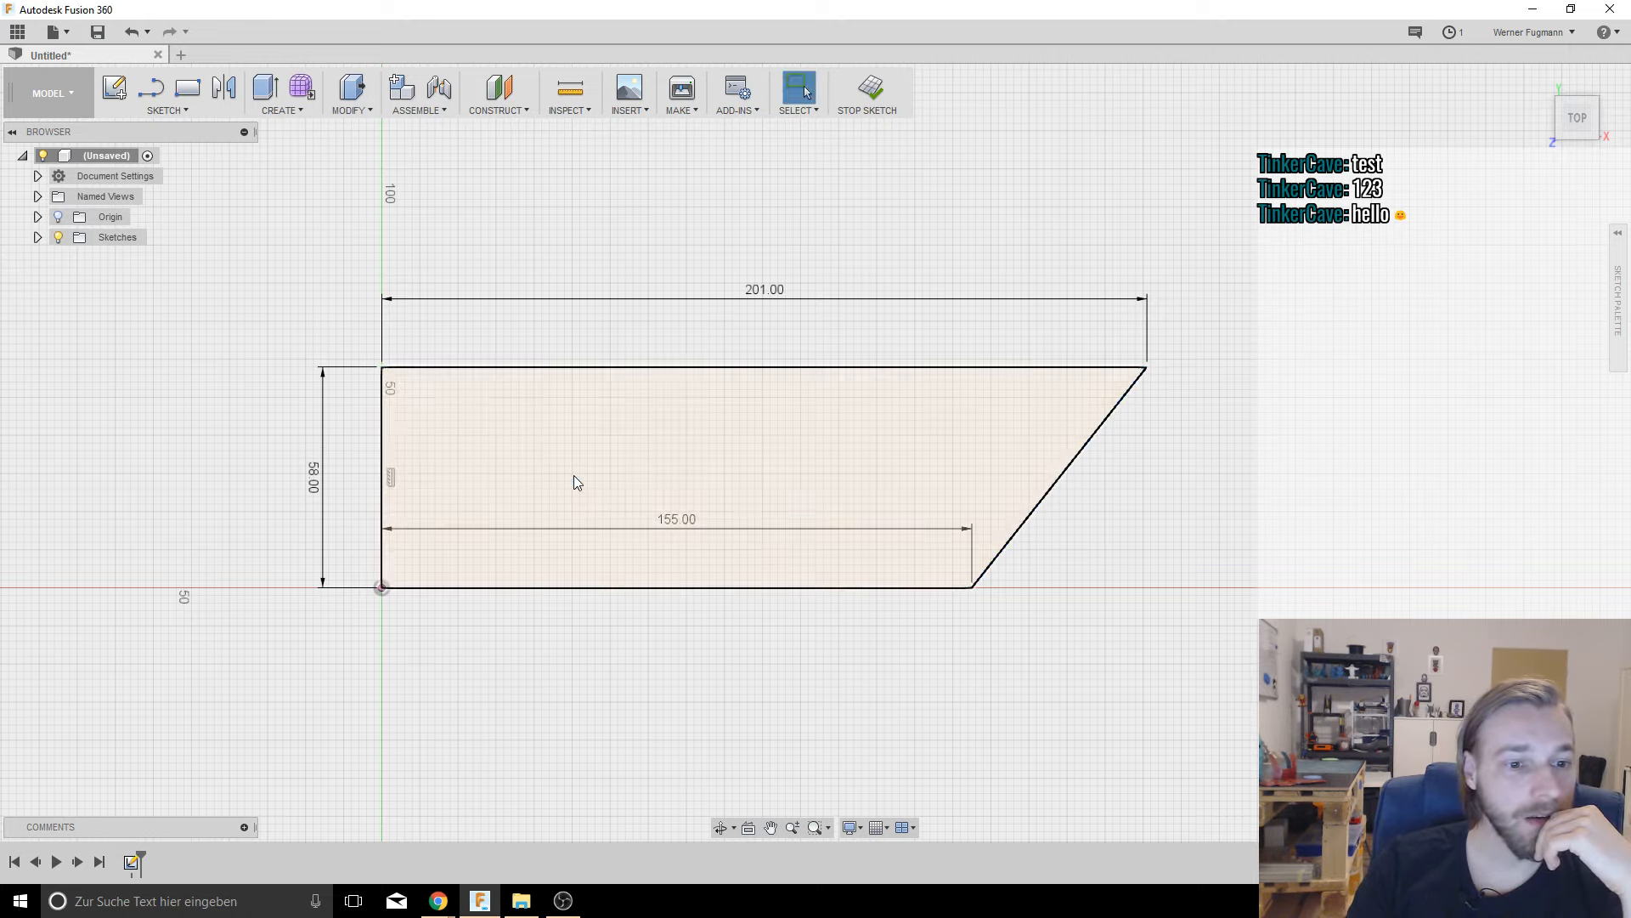
{"action": "left_click", "coordinate": [502, 507]}
Step: Draw an ellipse inside the outline near the vertical edge, 53 mm along the horizontal axis and 35 mm along the vertical axis
{"action": "left_click", "coordinate": [168, 110]}
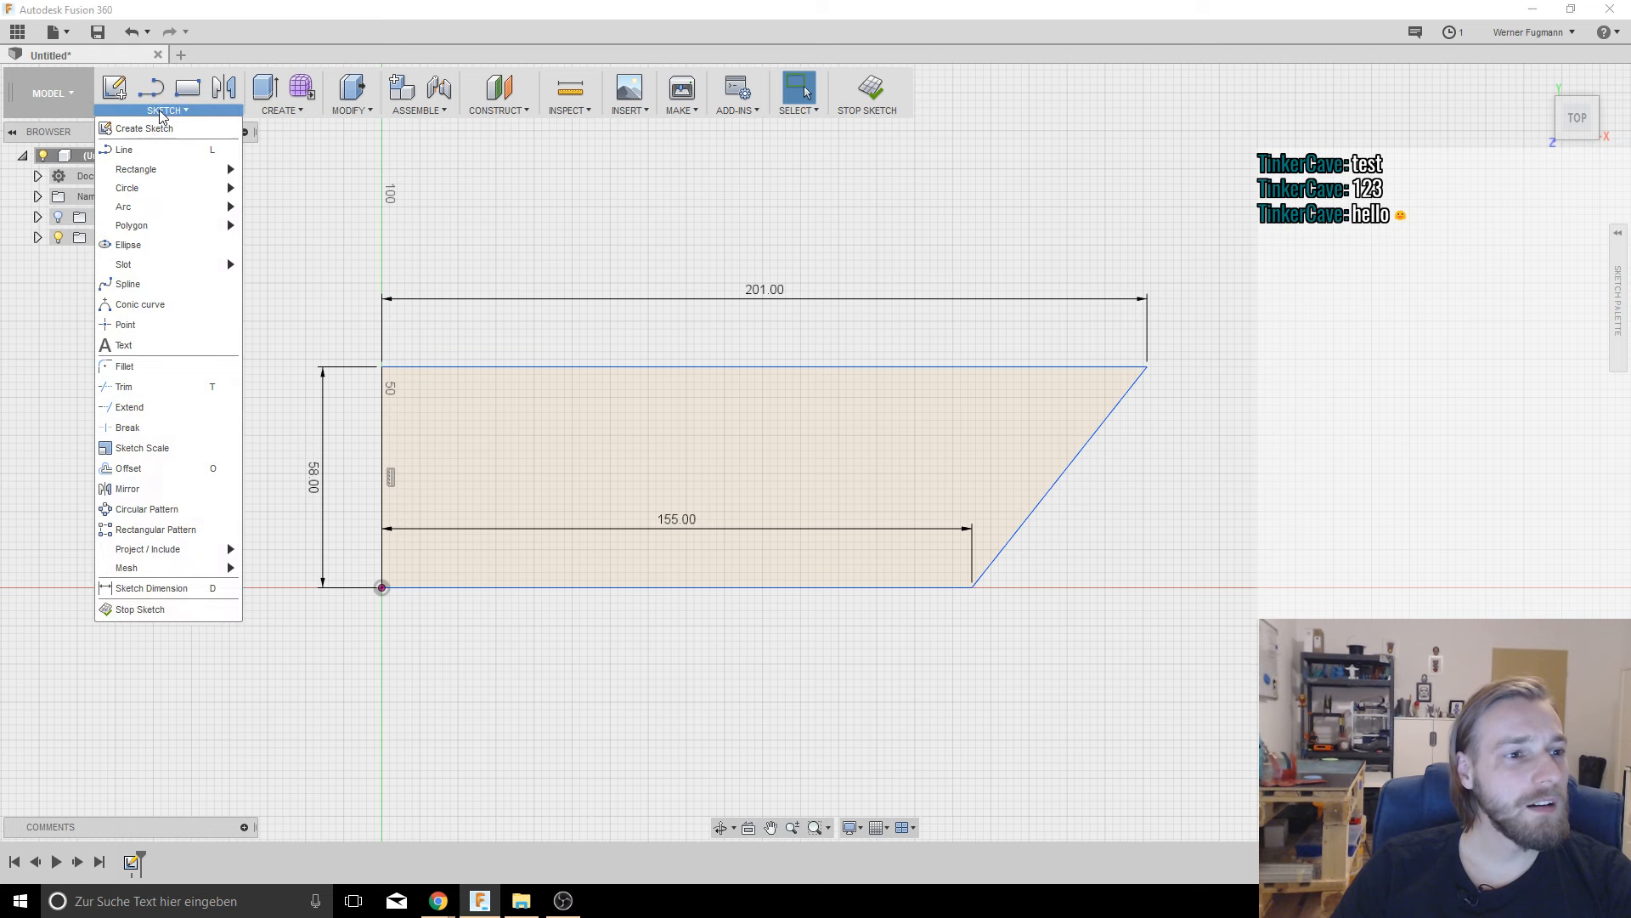
{"action": "left_click", "coordinate": [129, 246]}
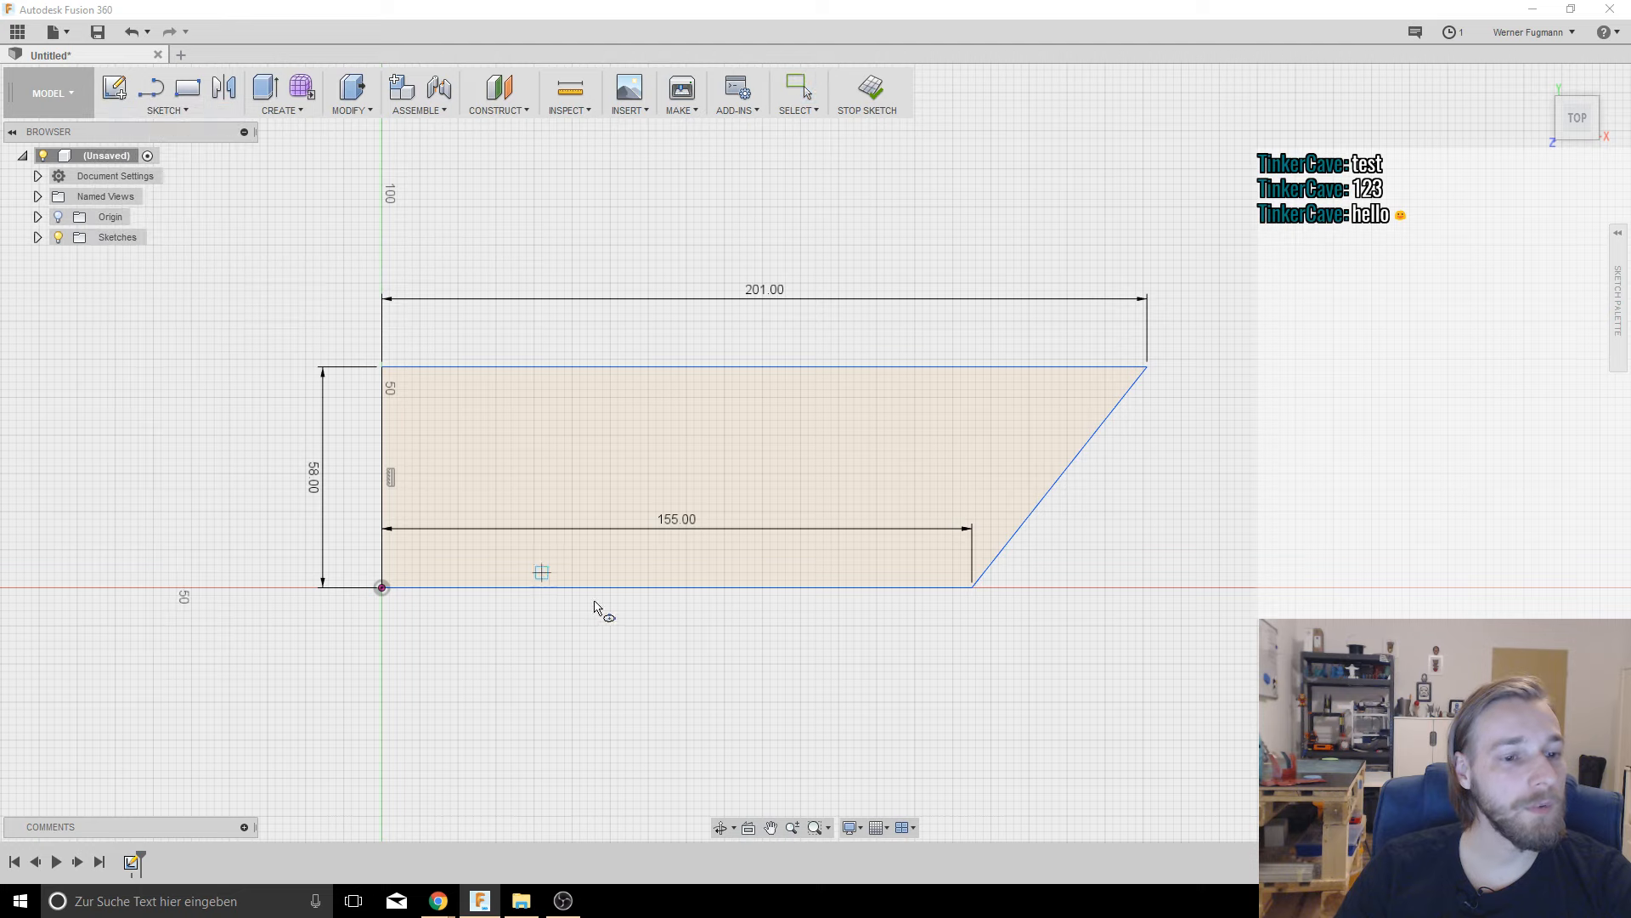
{"action": "left_click", "coordinate": [495, 474]}
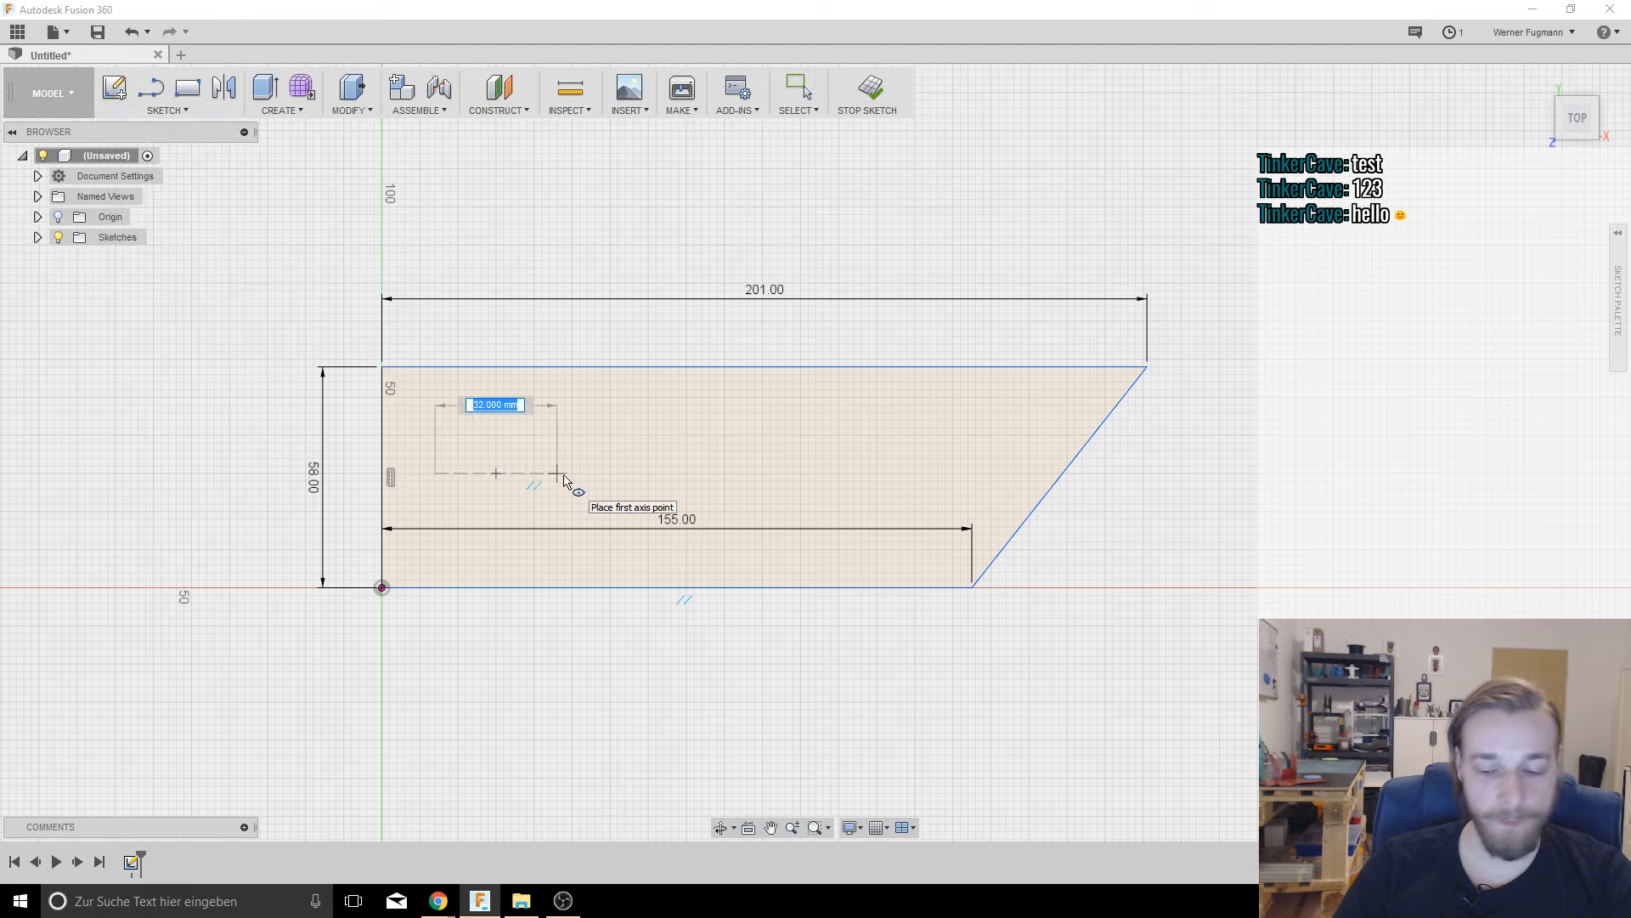
{"action": "type", "text": "53"}
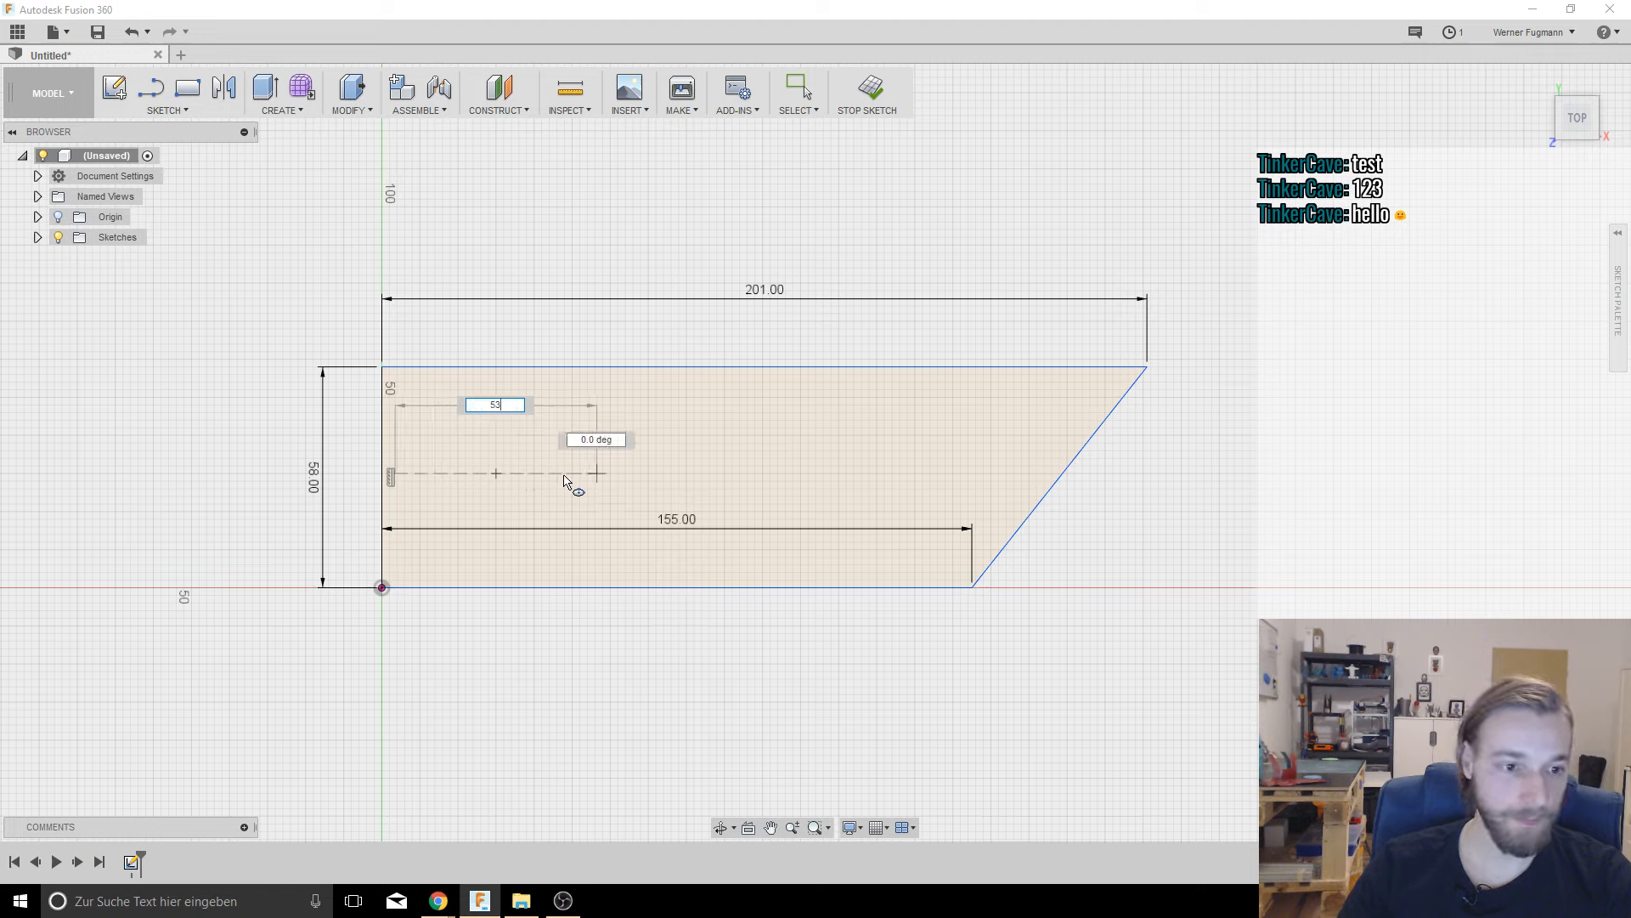
{"action": "key", "text": "BackSpace"}
{"action": "key", "text": "BackSpace"}
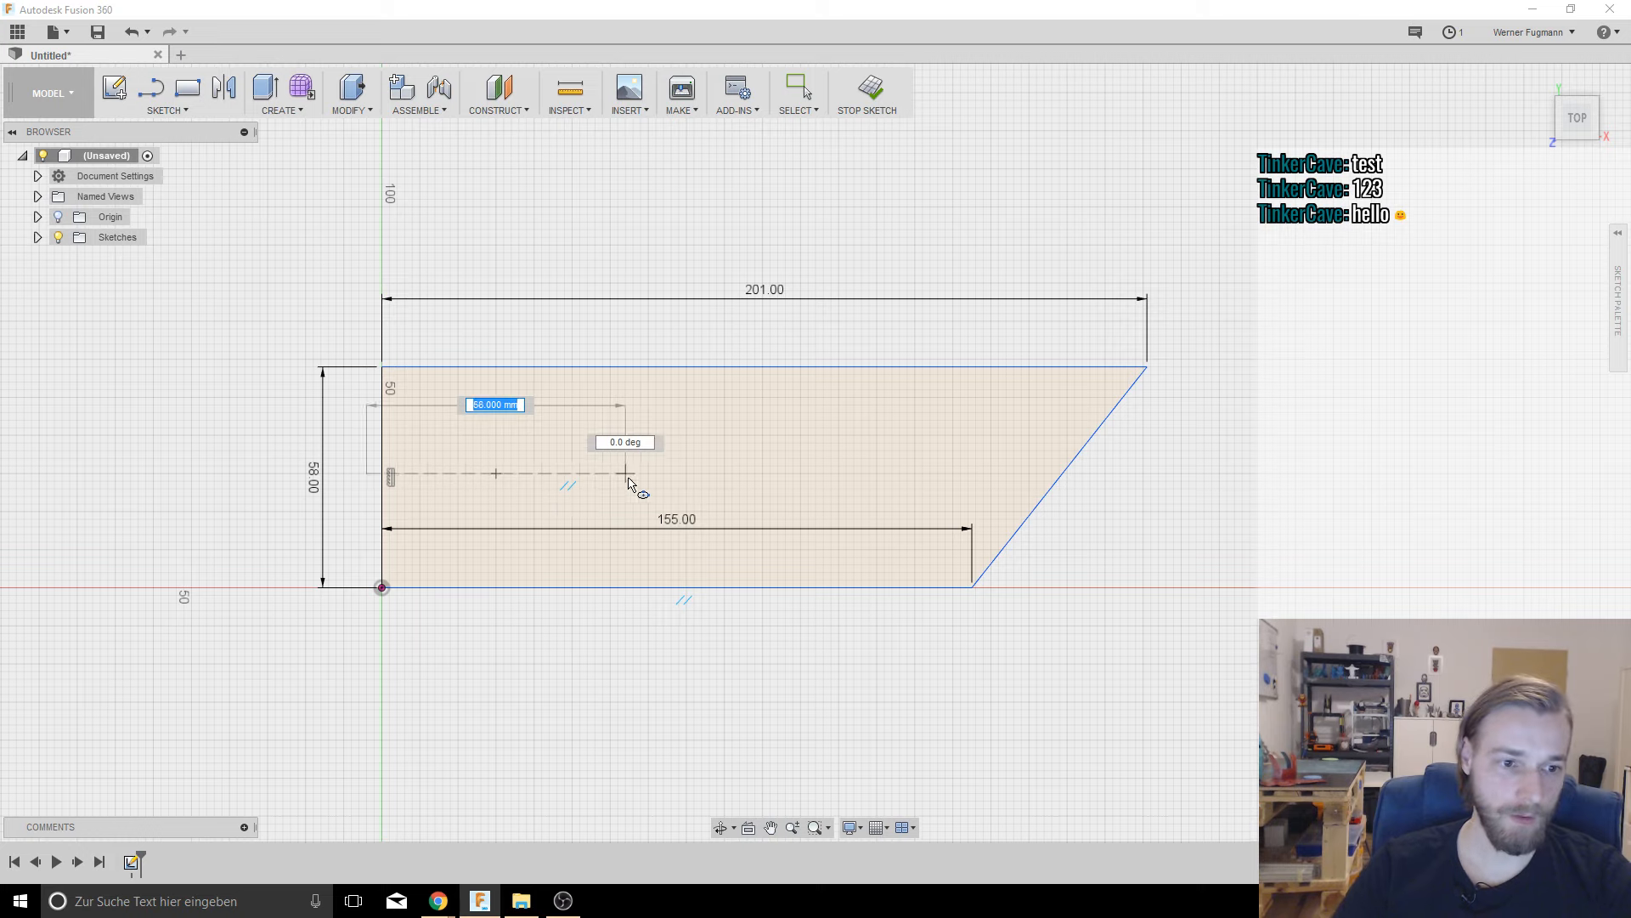
{"action": "type", "text": "53"}
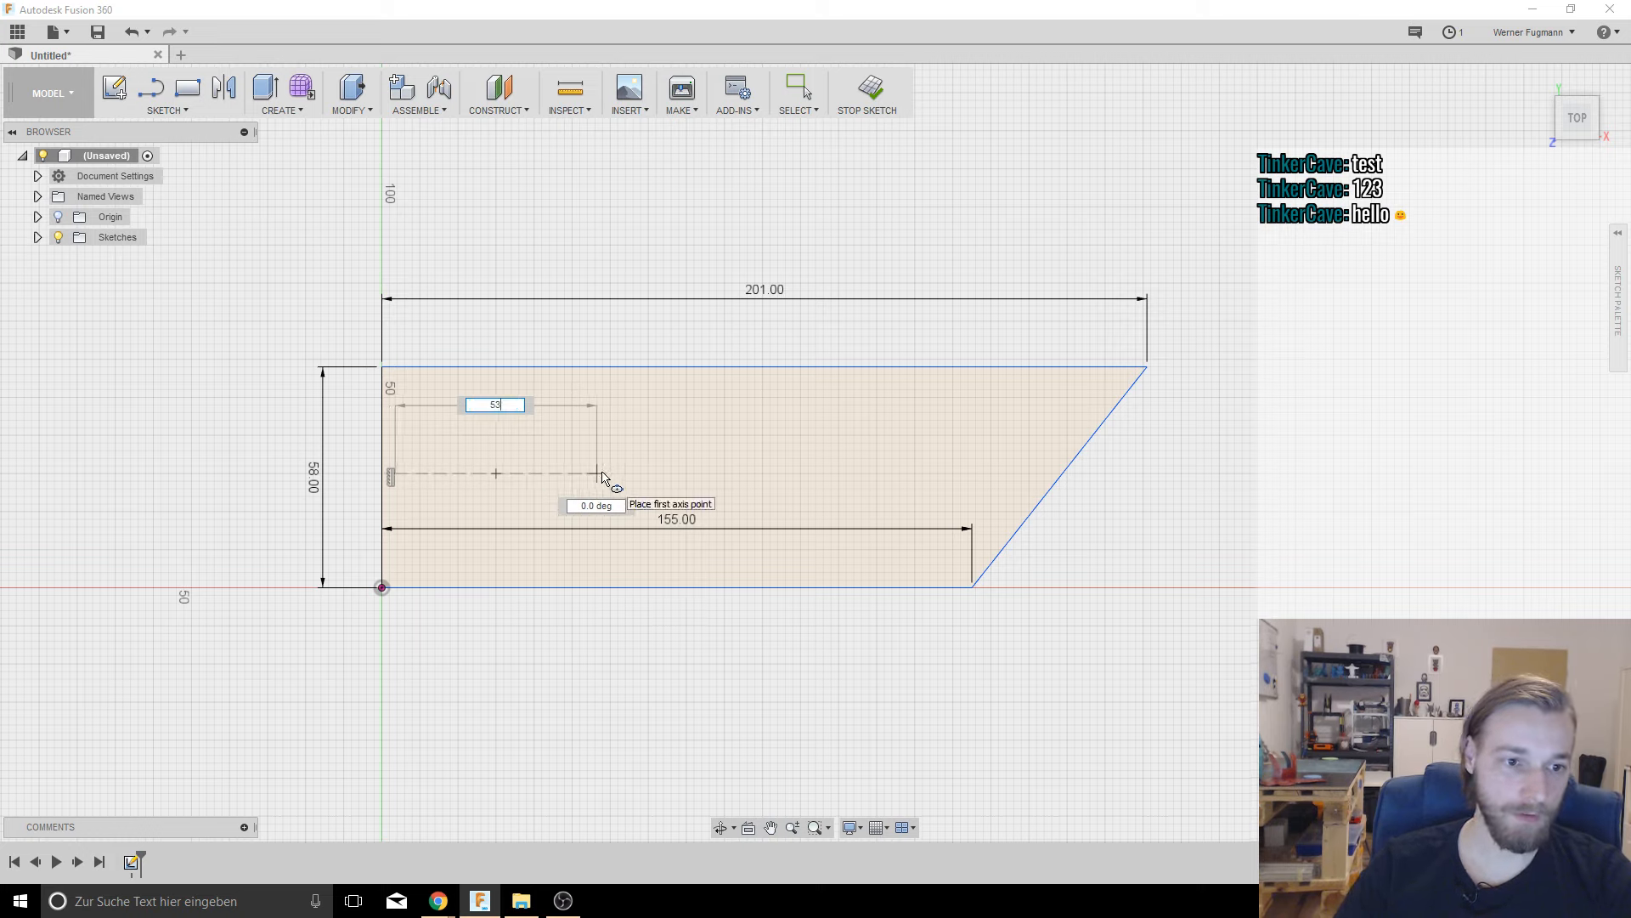
{"action": "key", "text": "Return"}
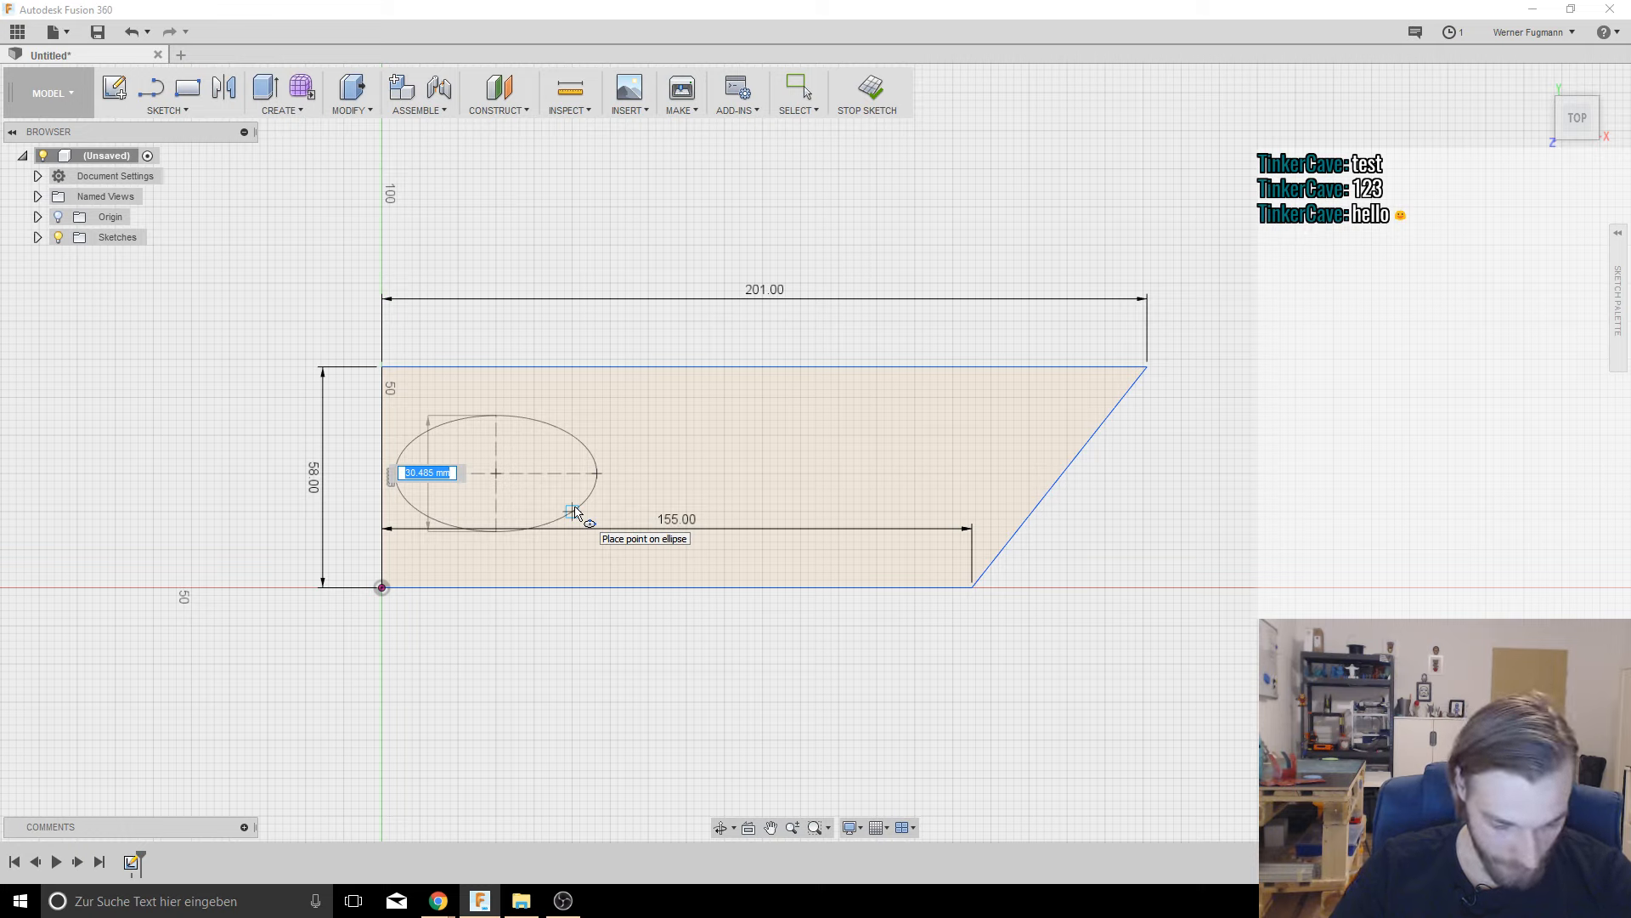
{"action": "type", "text": "35"}
{"action": "key", "text": "Tab"}
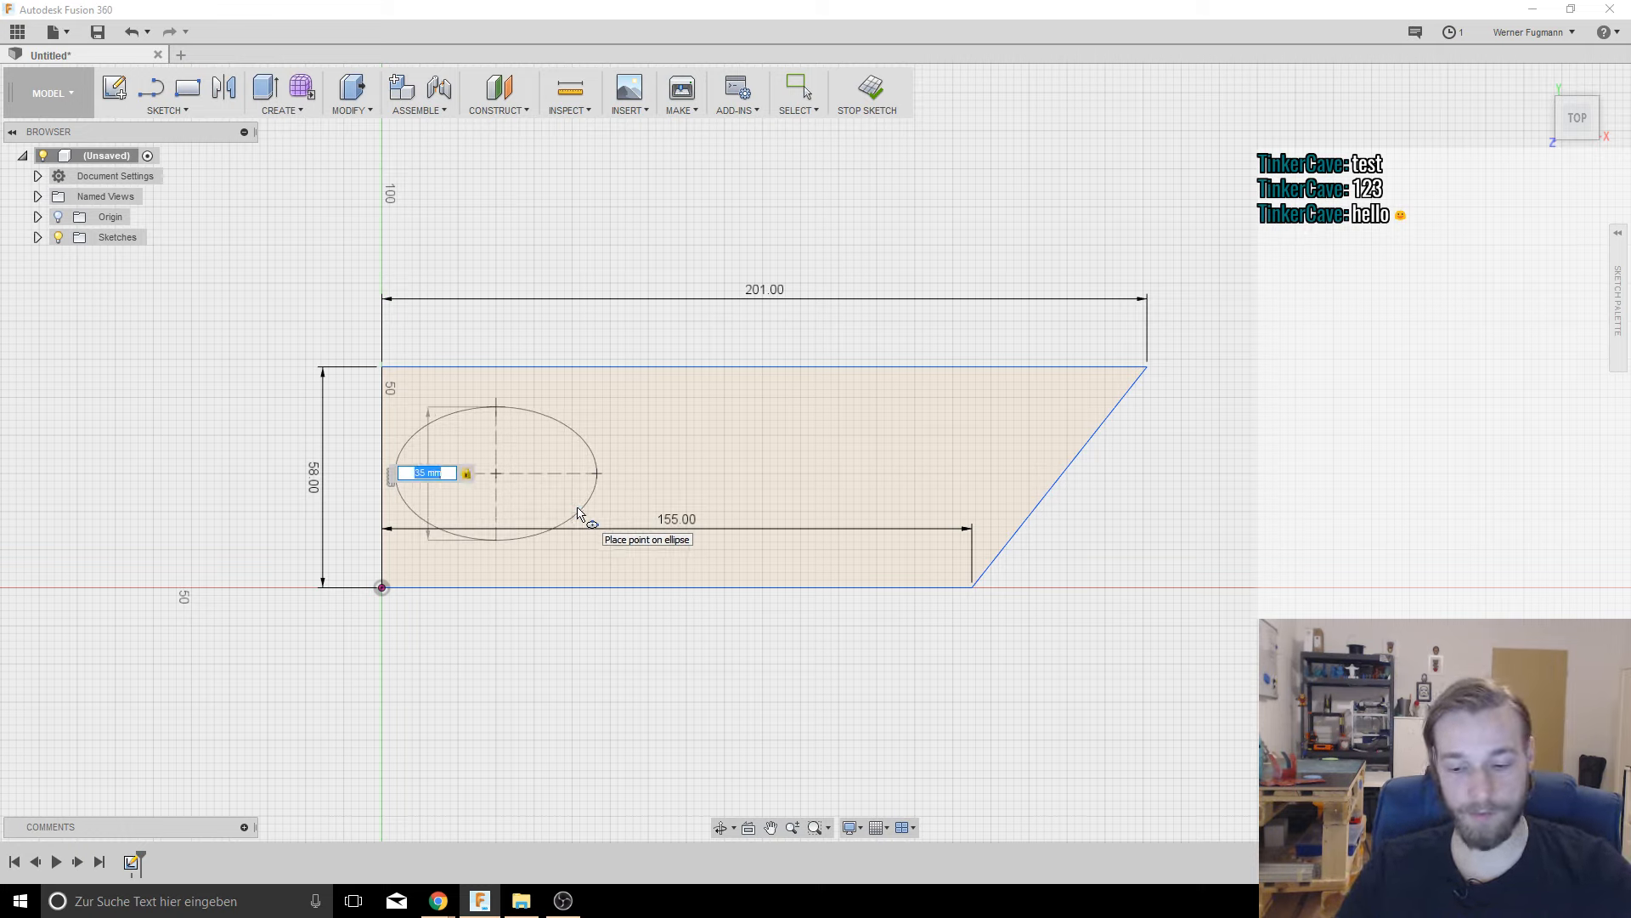
{"action": "key", "text": "Return"}
{"action": "left_click", "coordinate": [413, 651]}
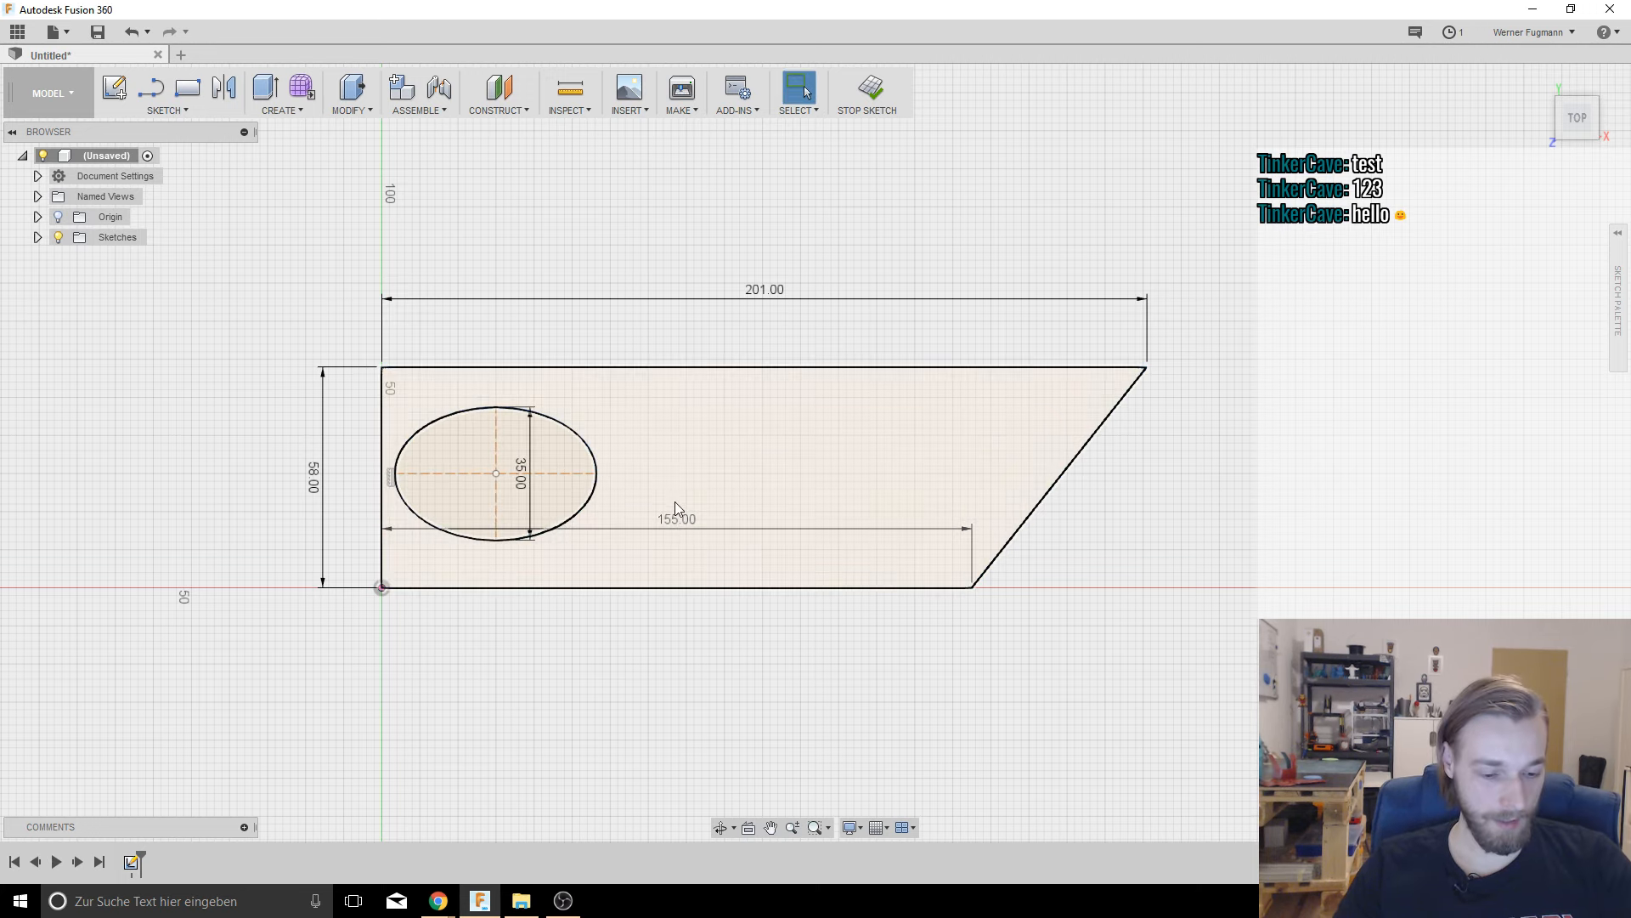
{"action": "left_click", "coordinate": [396, 473]}
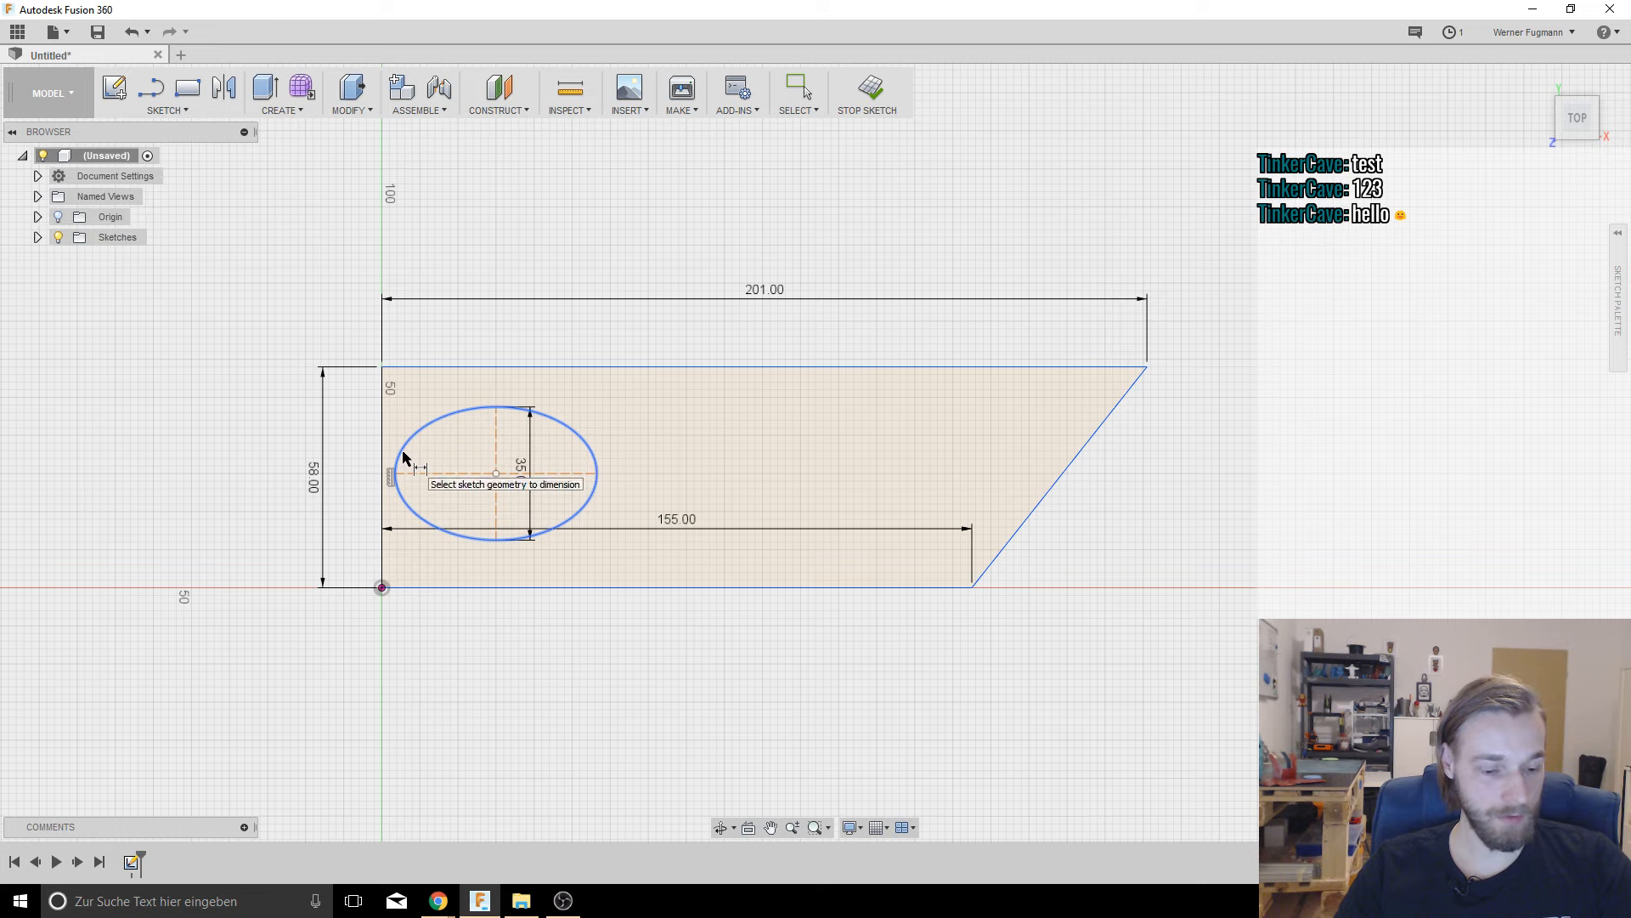
{"action": "left_click", "coordinate": [383, 457]}
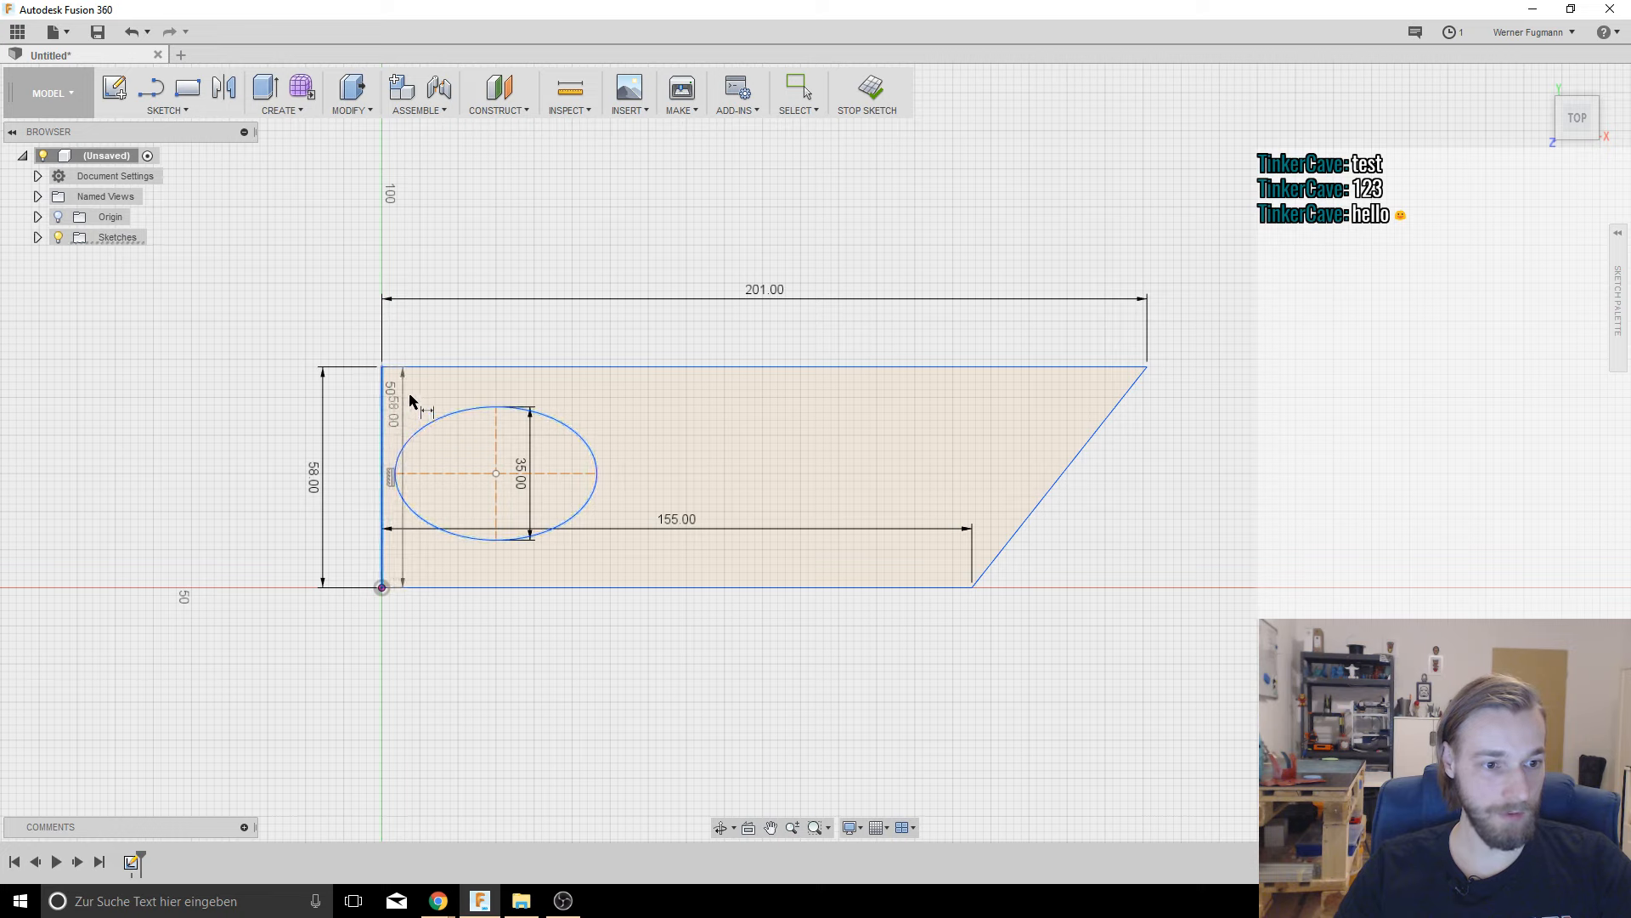
{"action": "key", "text": "Escape"}
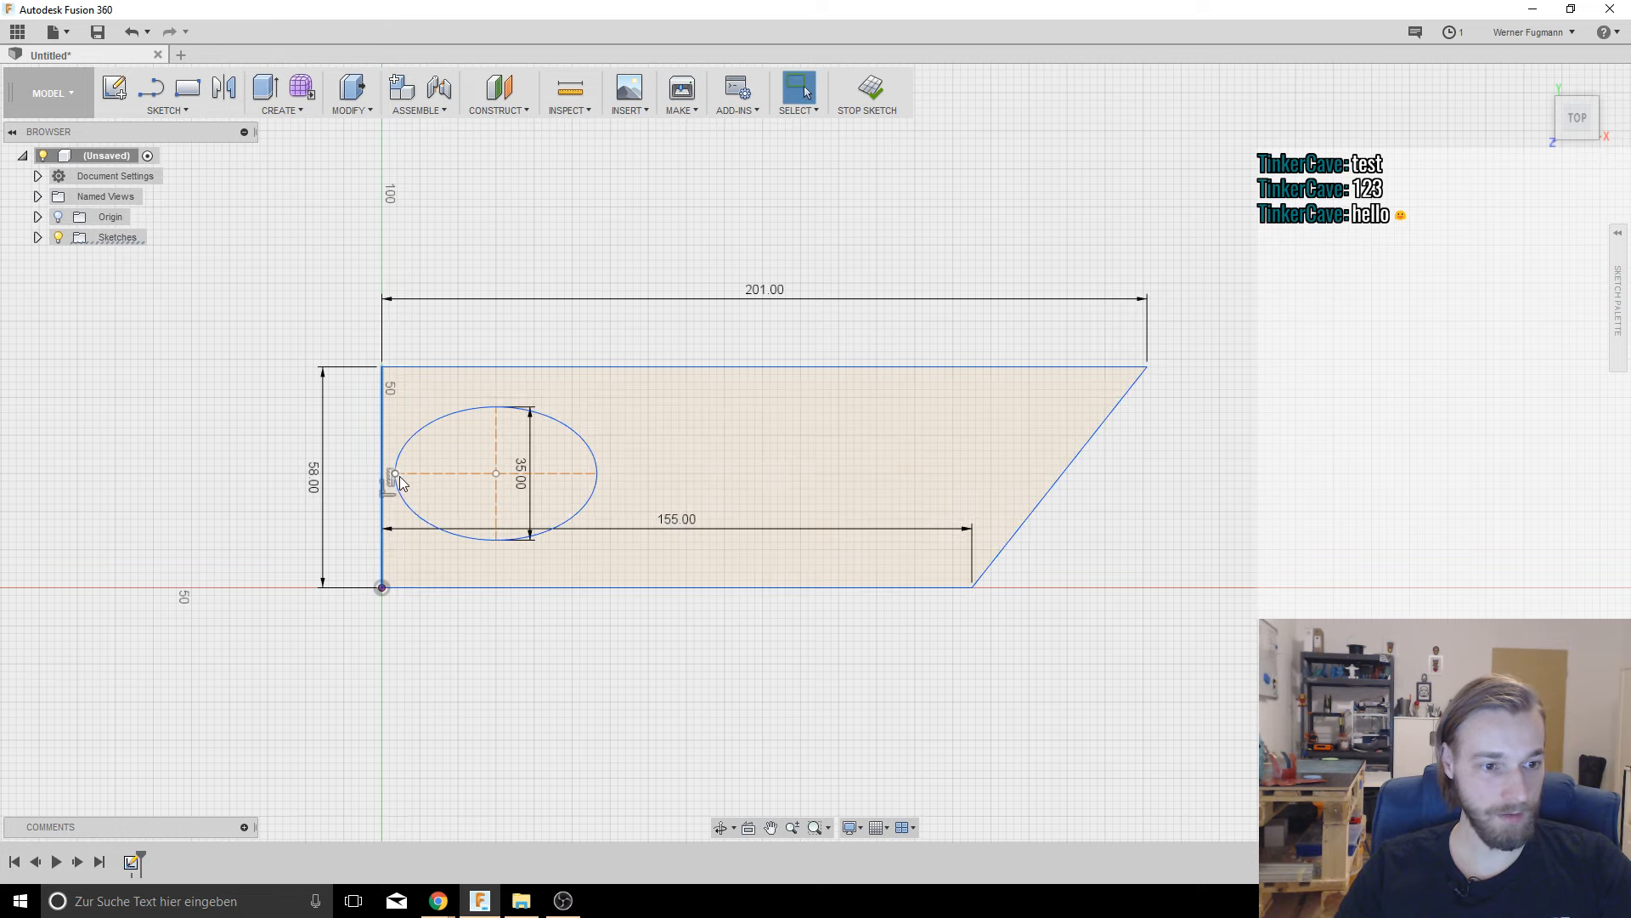
Step: Try a 33.5 mm dimension between the vertical edge and the ellipse's nearest axis endpoint, and undo it
{"action": "key", "text": "d"}
{"action": "left_click", "coordinate": [395, 473]}
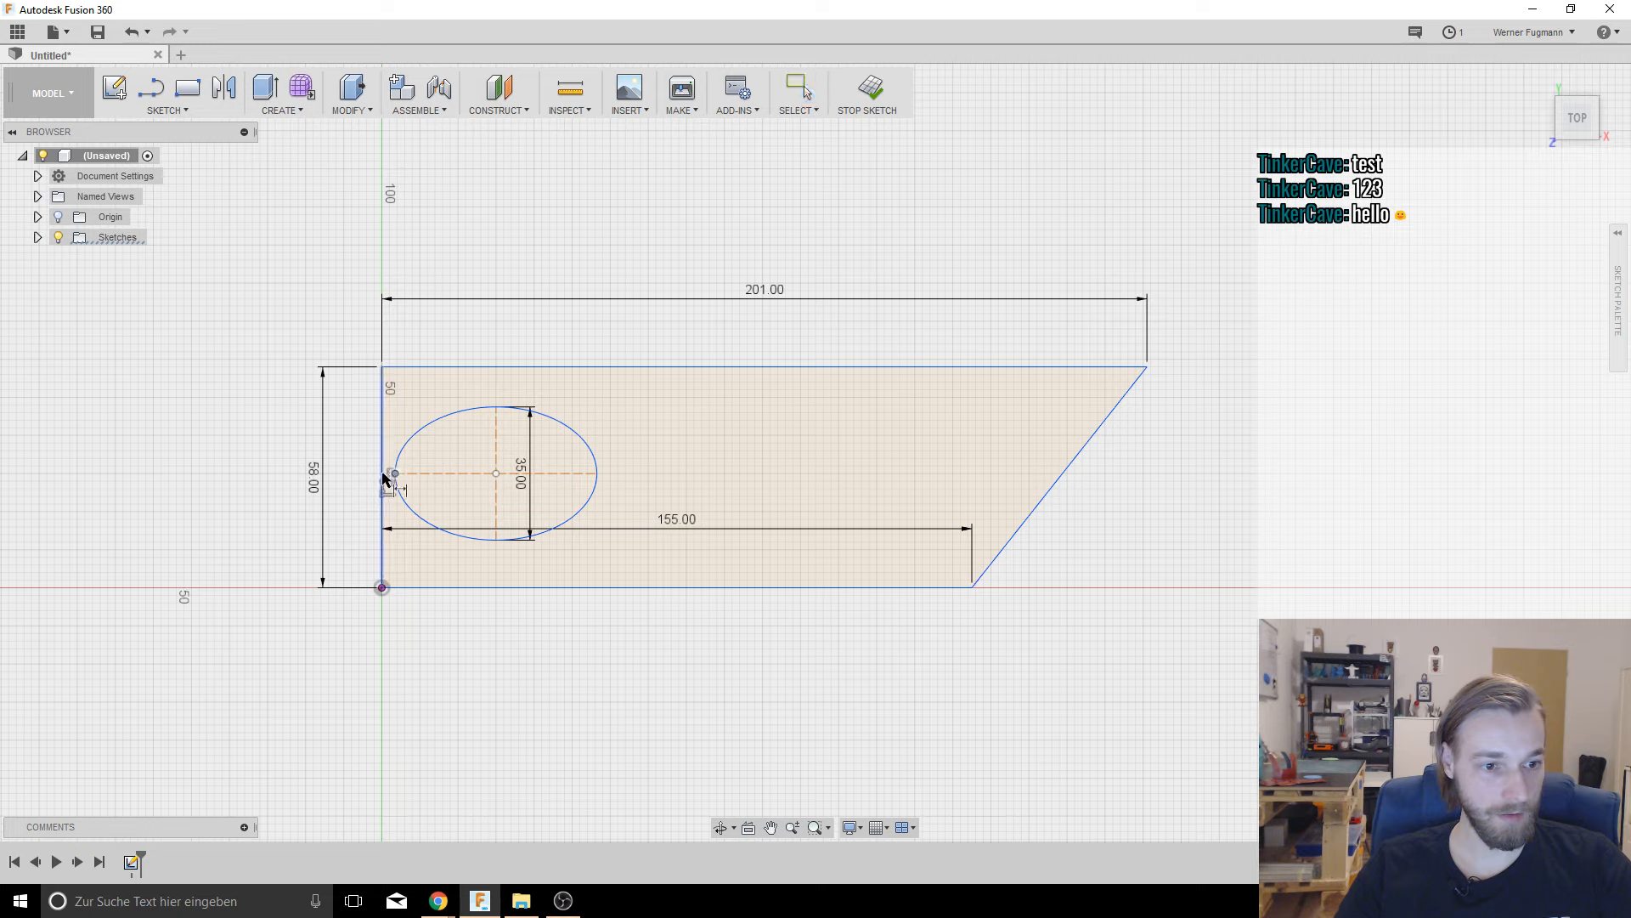
{"action": "left_click", "coordinate": [392, 222]}
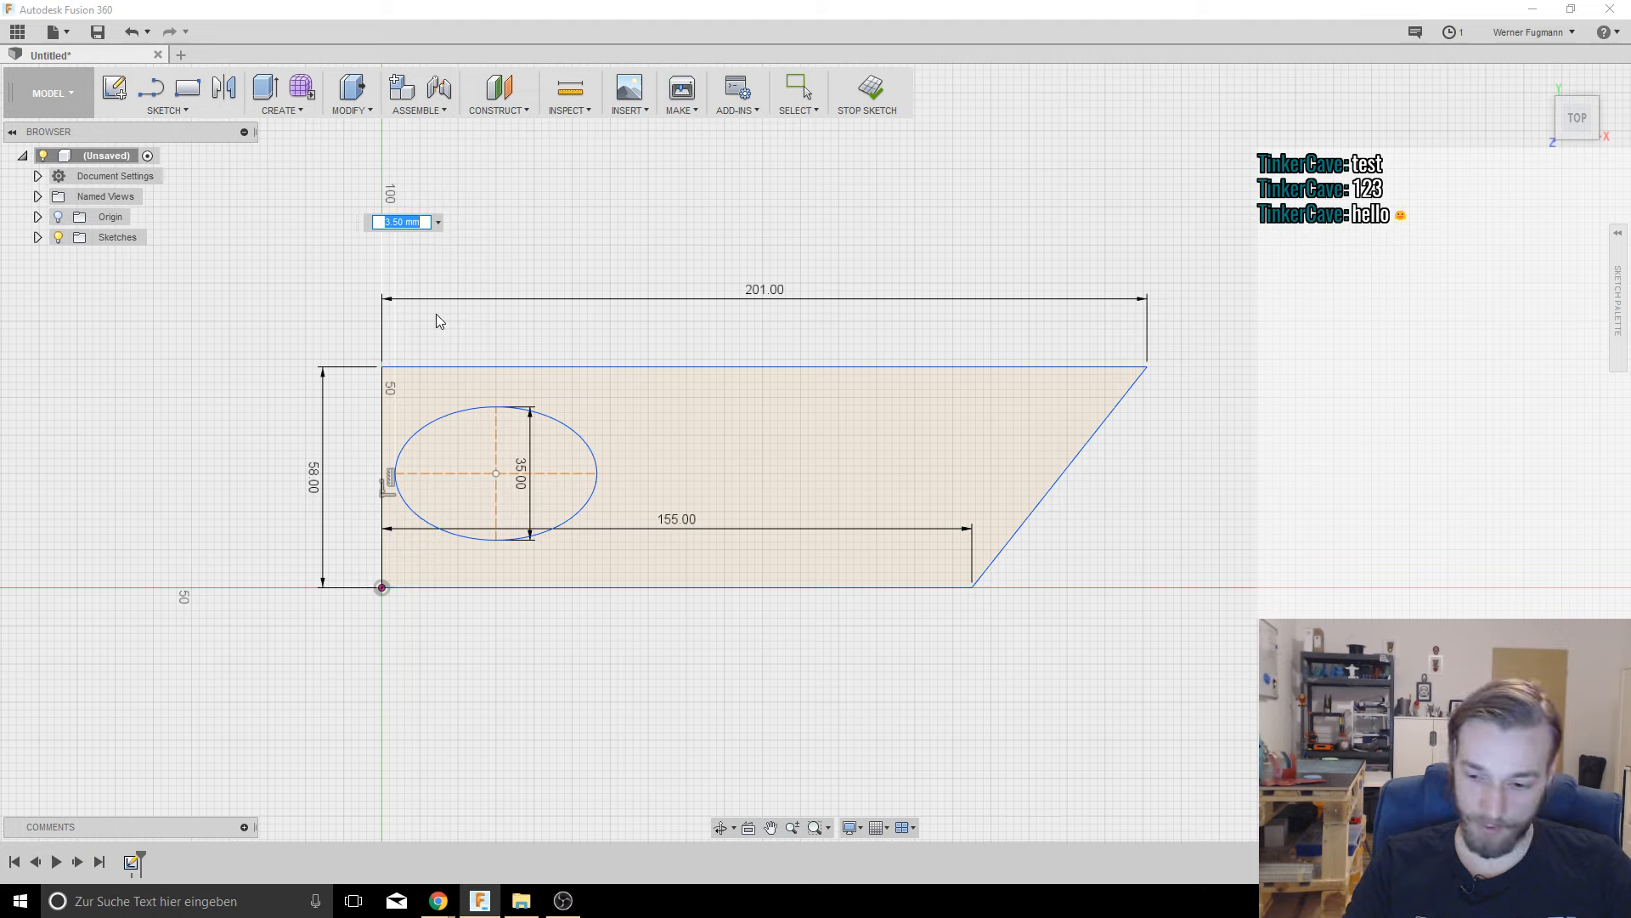
{"action": "type", "text": "33,5"}
{"action": "key", "text": "Return"}
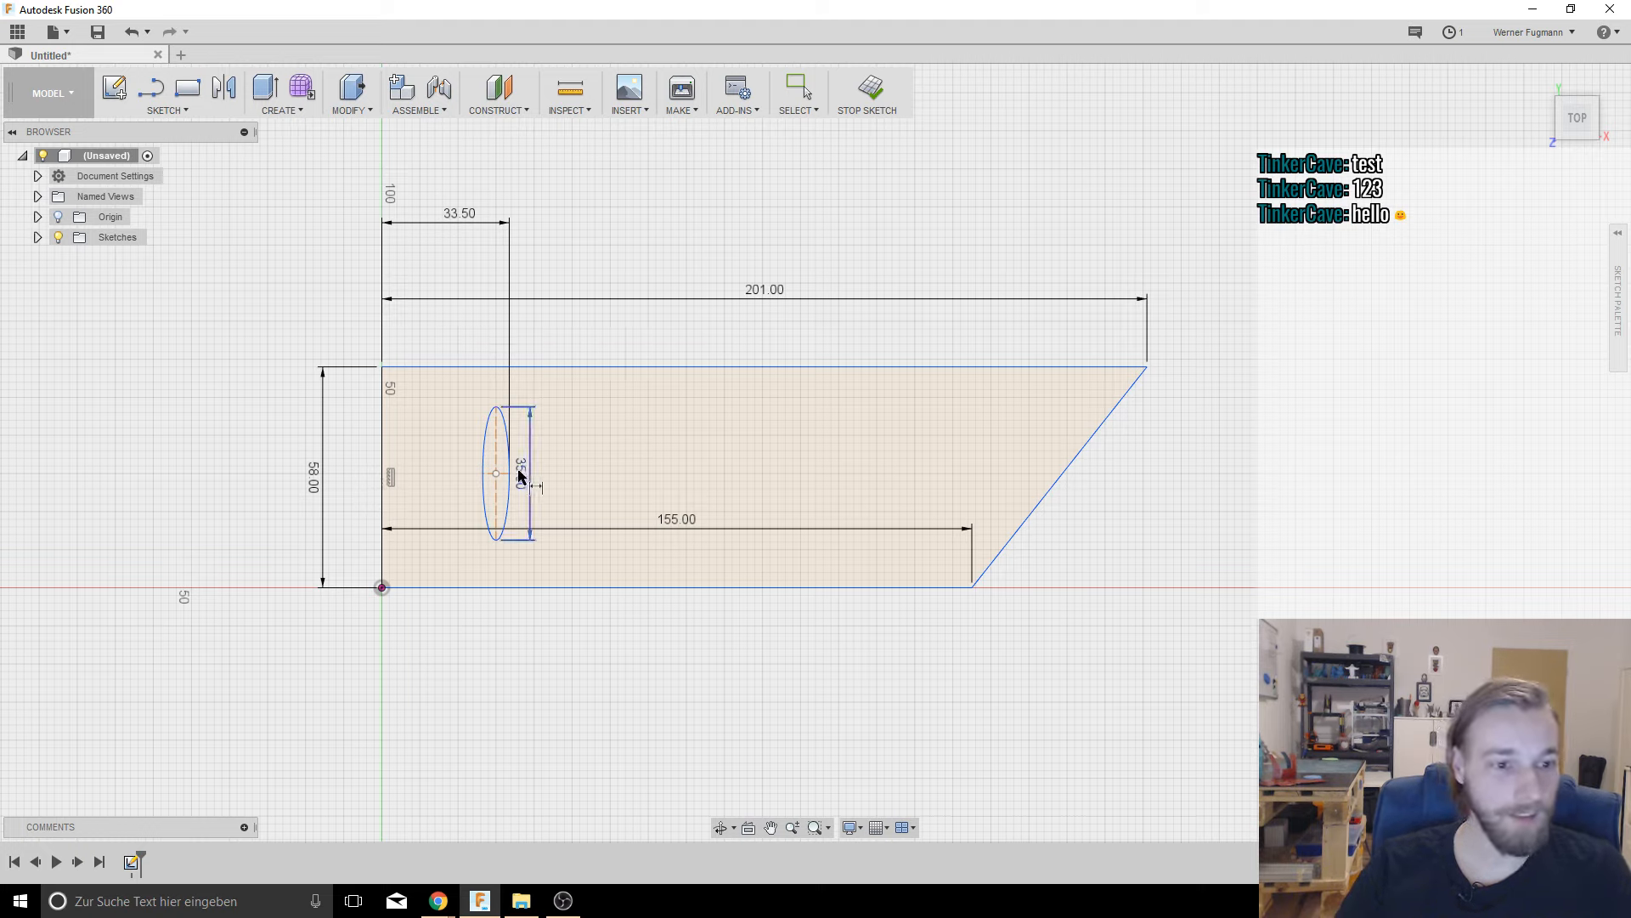
{"action": "key", "text": "Escape"}
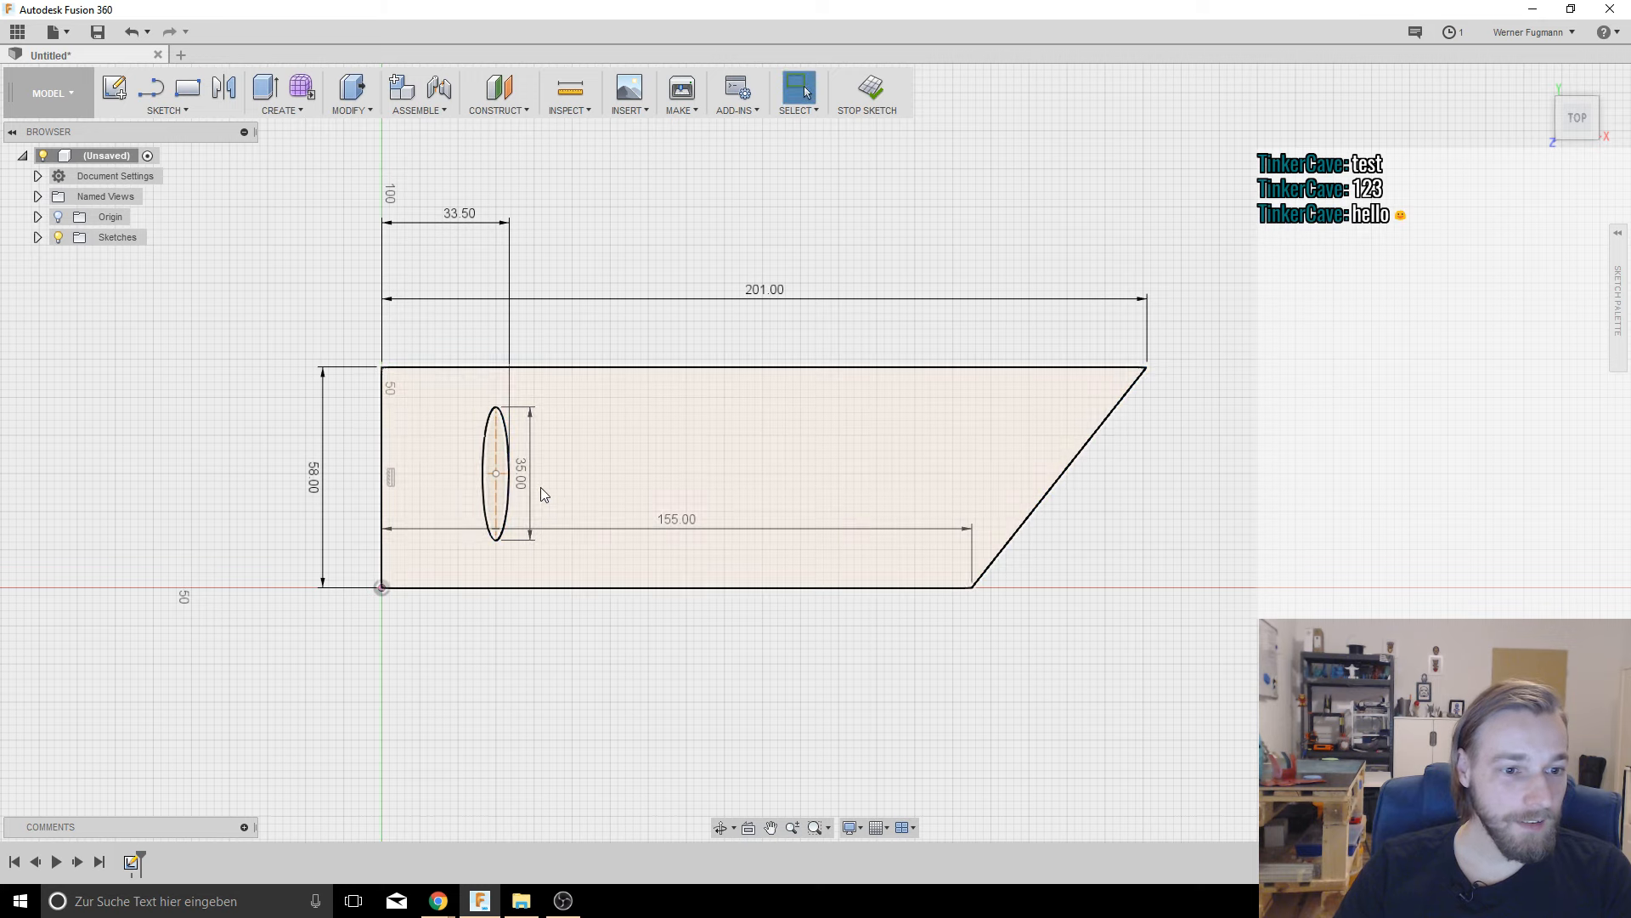
{"action": "key", "text": "ctrl+z"}
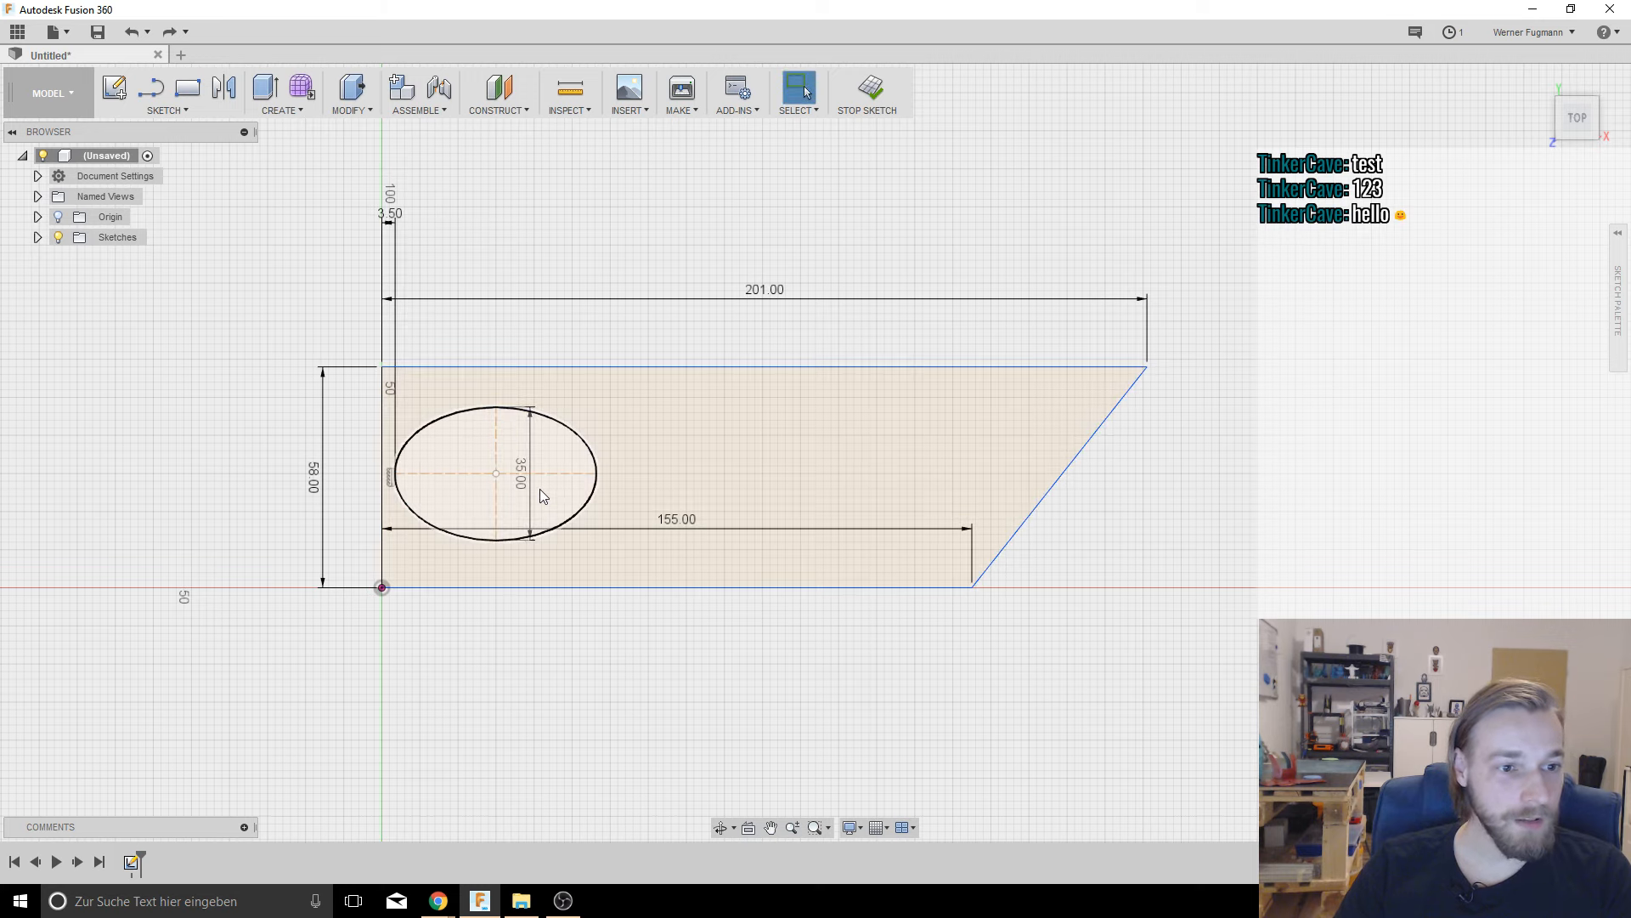
{"action": "key", "text": "ctrl+z"}
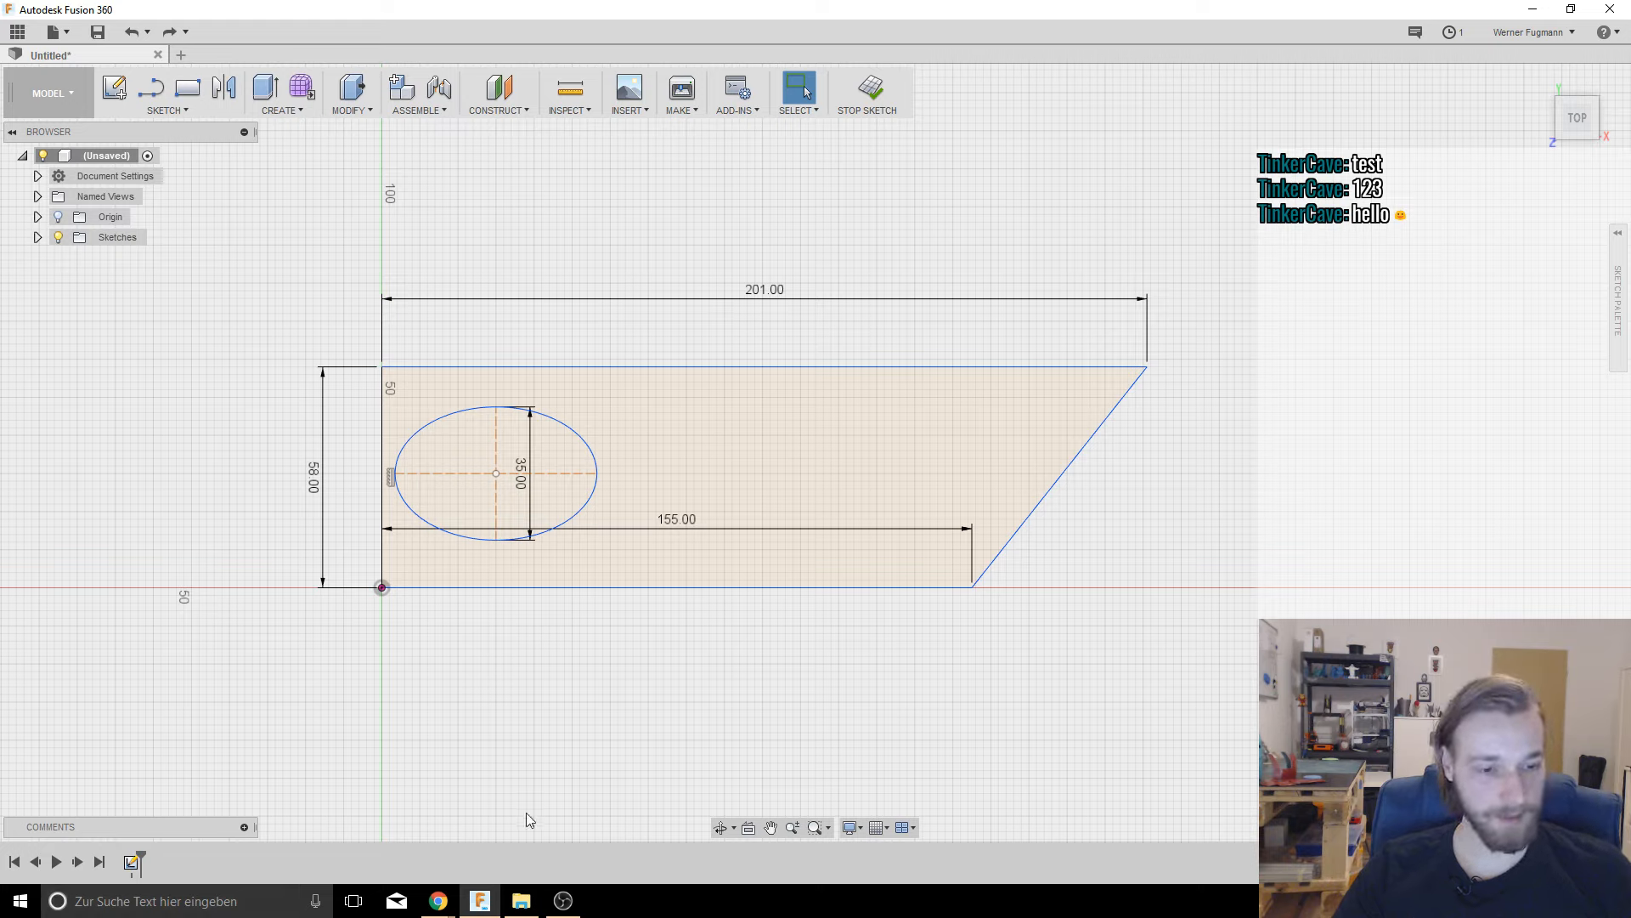
Step: Dimension the ellipse's centre 60 mm horizontally from the outline's vertical edge
{"action": "left_click", "coordinate": [496, 473]}
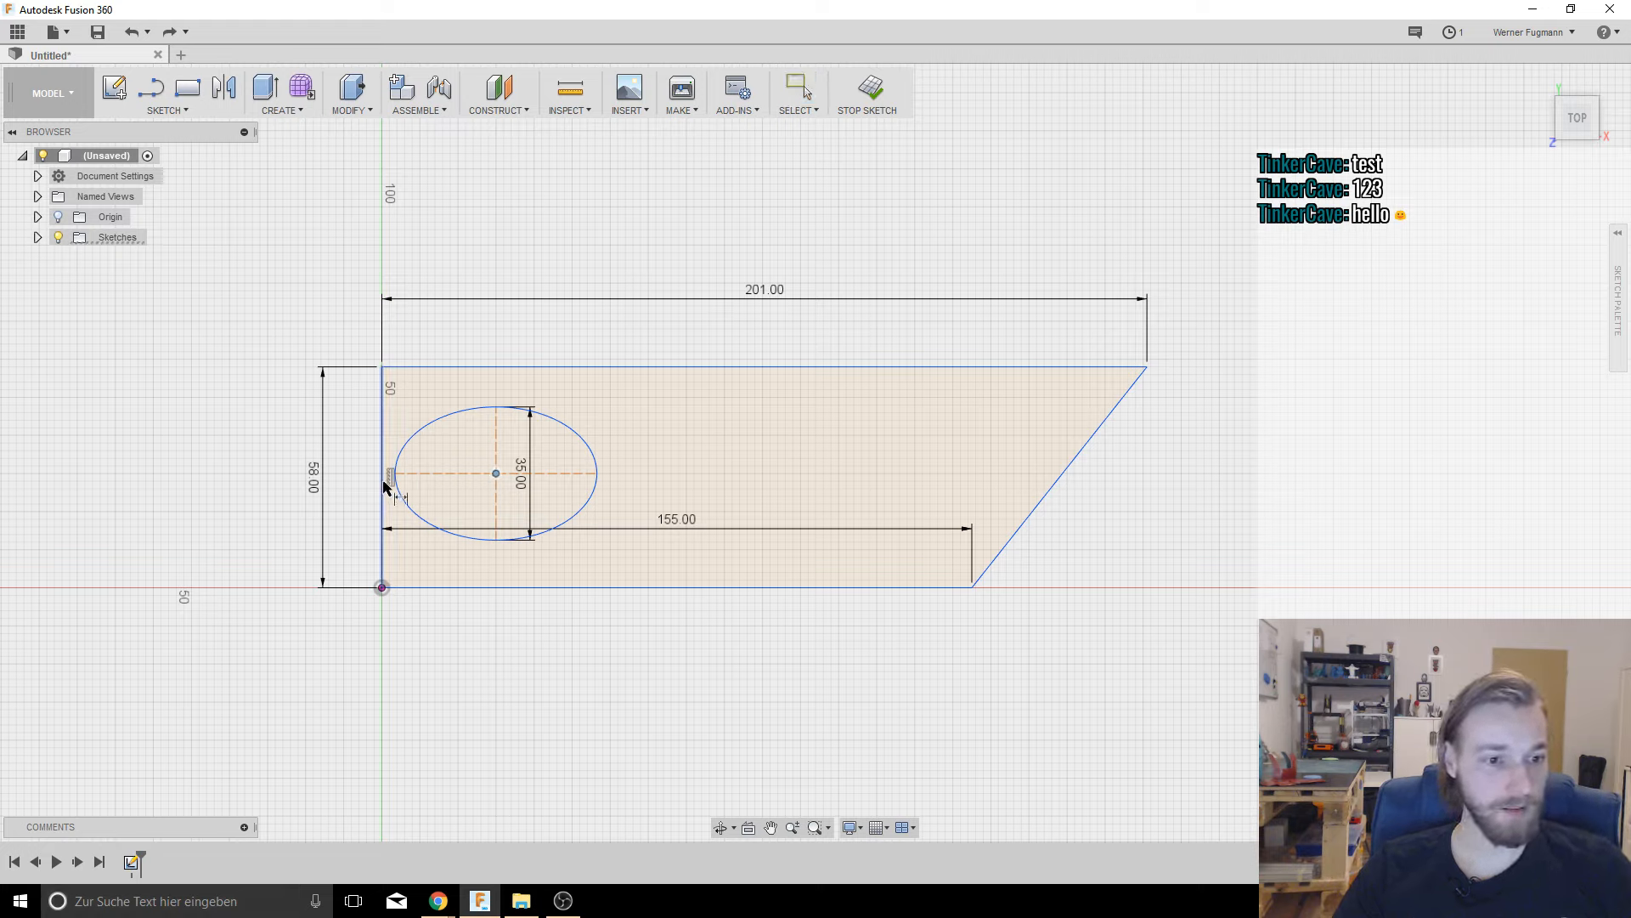
{"action": "left_click", "coordinate": [384, 482]}
{"action": "left_click", "coordinate": [457, 249]}
{"action": "type", "text": "60"}
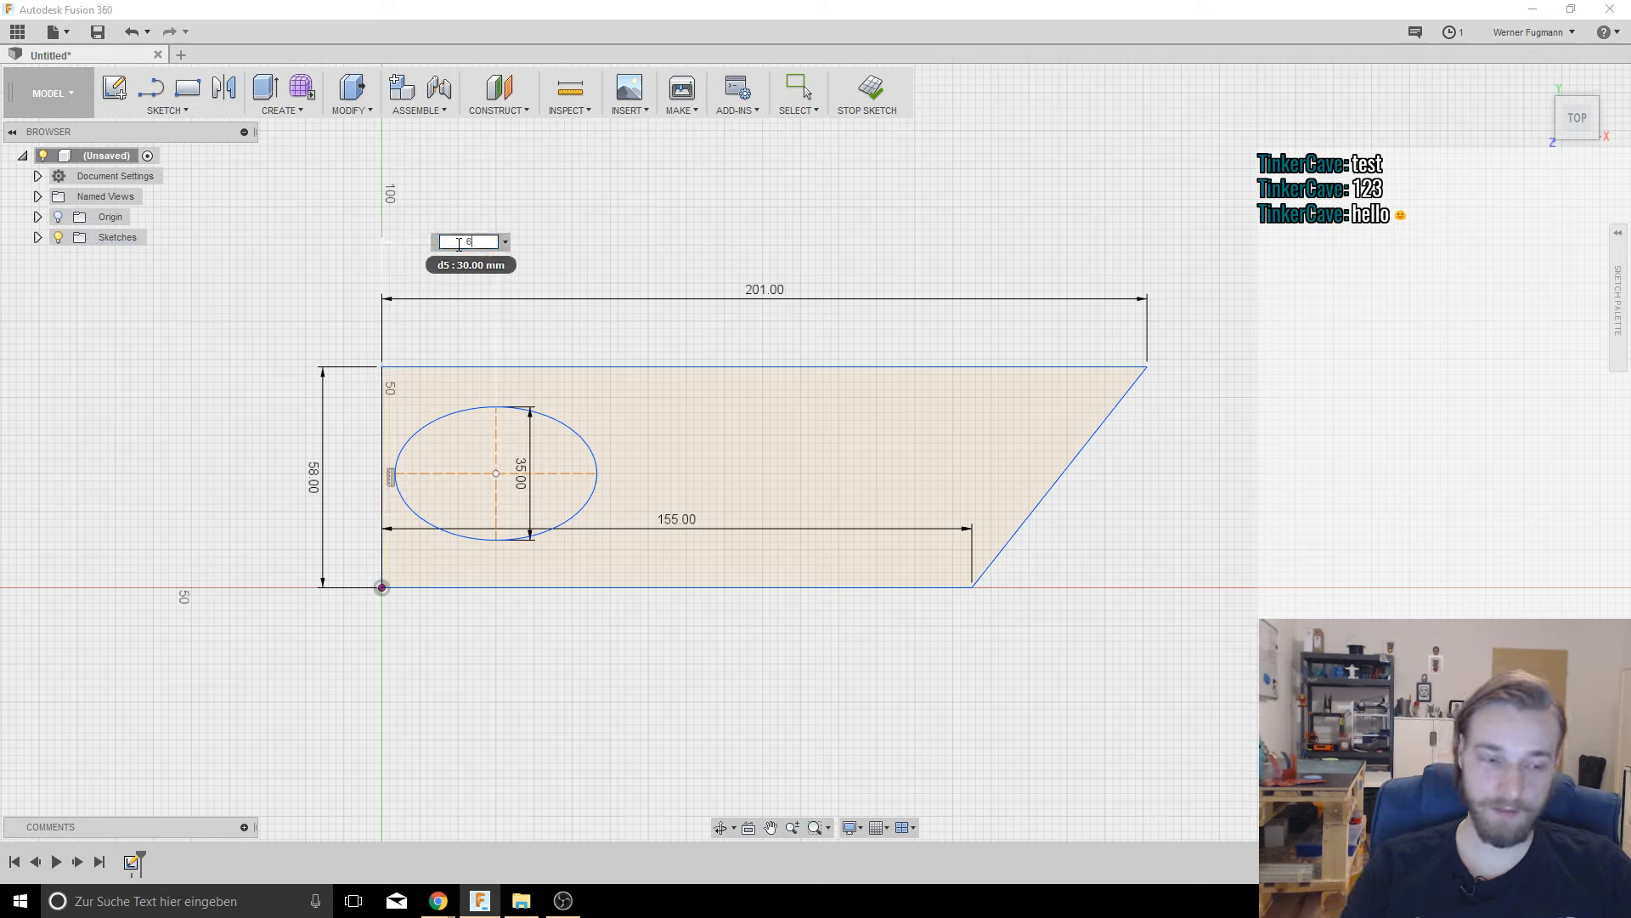
{"action": "key", "text": "Return"}
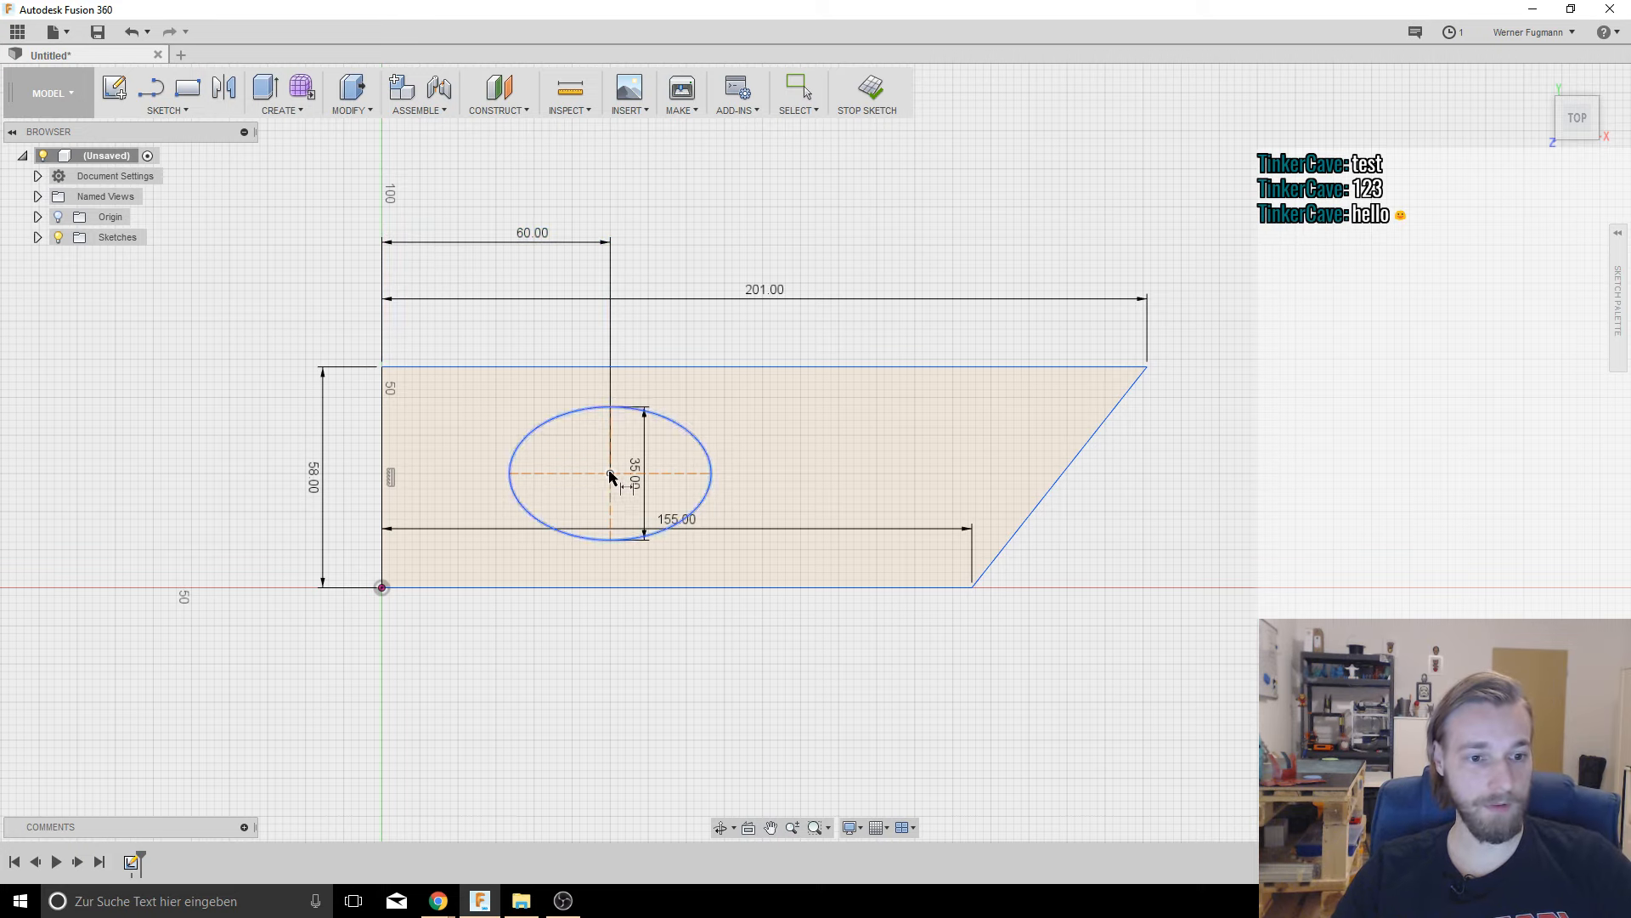
Step: Try to dimension the ellipse's centre 28.5 mm above the lower 155 mm line, and undo it
{"action": "left_click", "coordinate": [629, 588]}
{"action": "left_click", "coordinate": [610, 473]}
{"action": "left_click", "coordinate": [772, 511]}
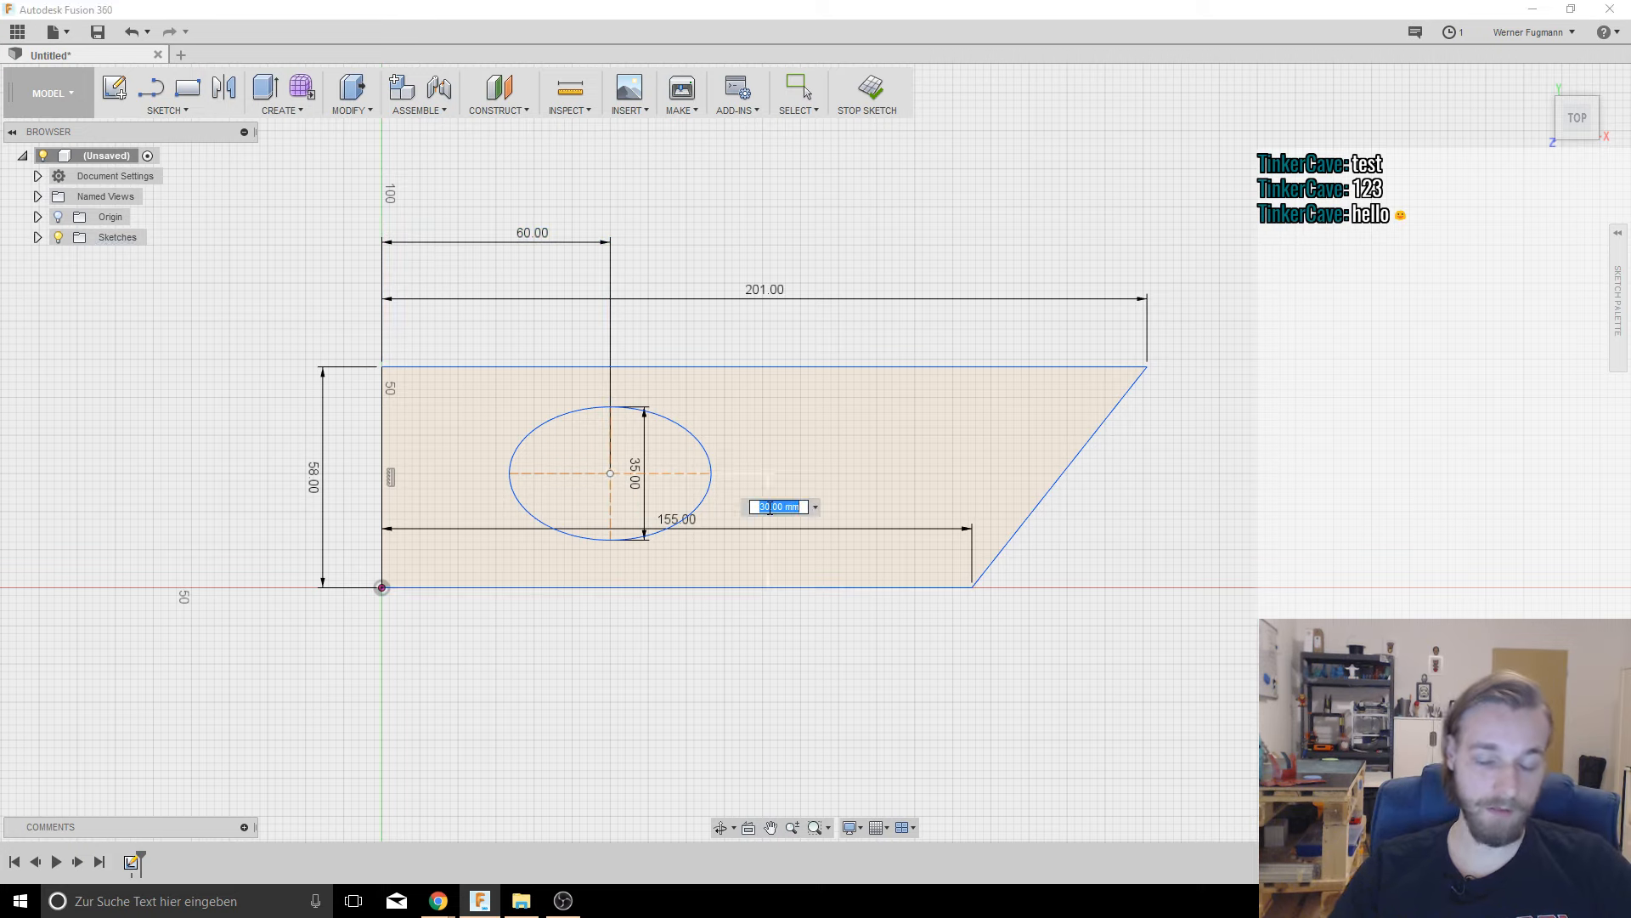
{"action": "type", "text": "28.5"}
{"action": "key", "text": "Return"}
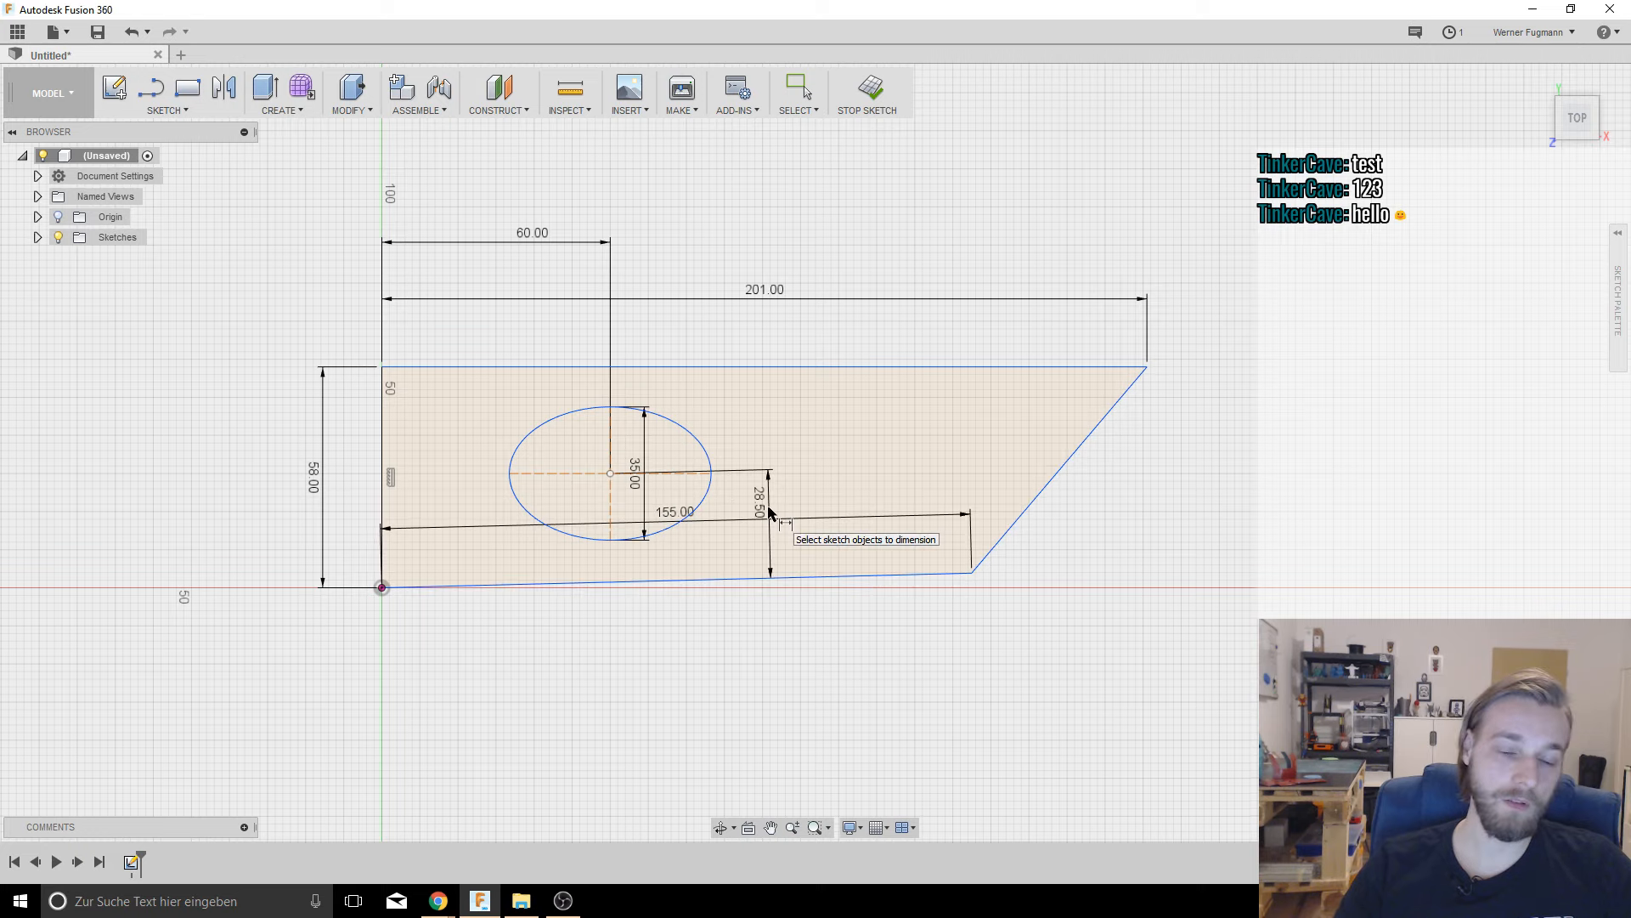
{"action": "key", "text": "Escape"}
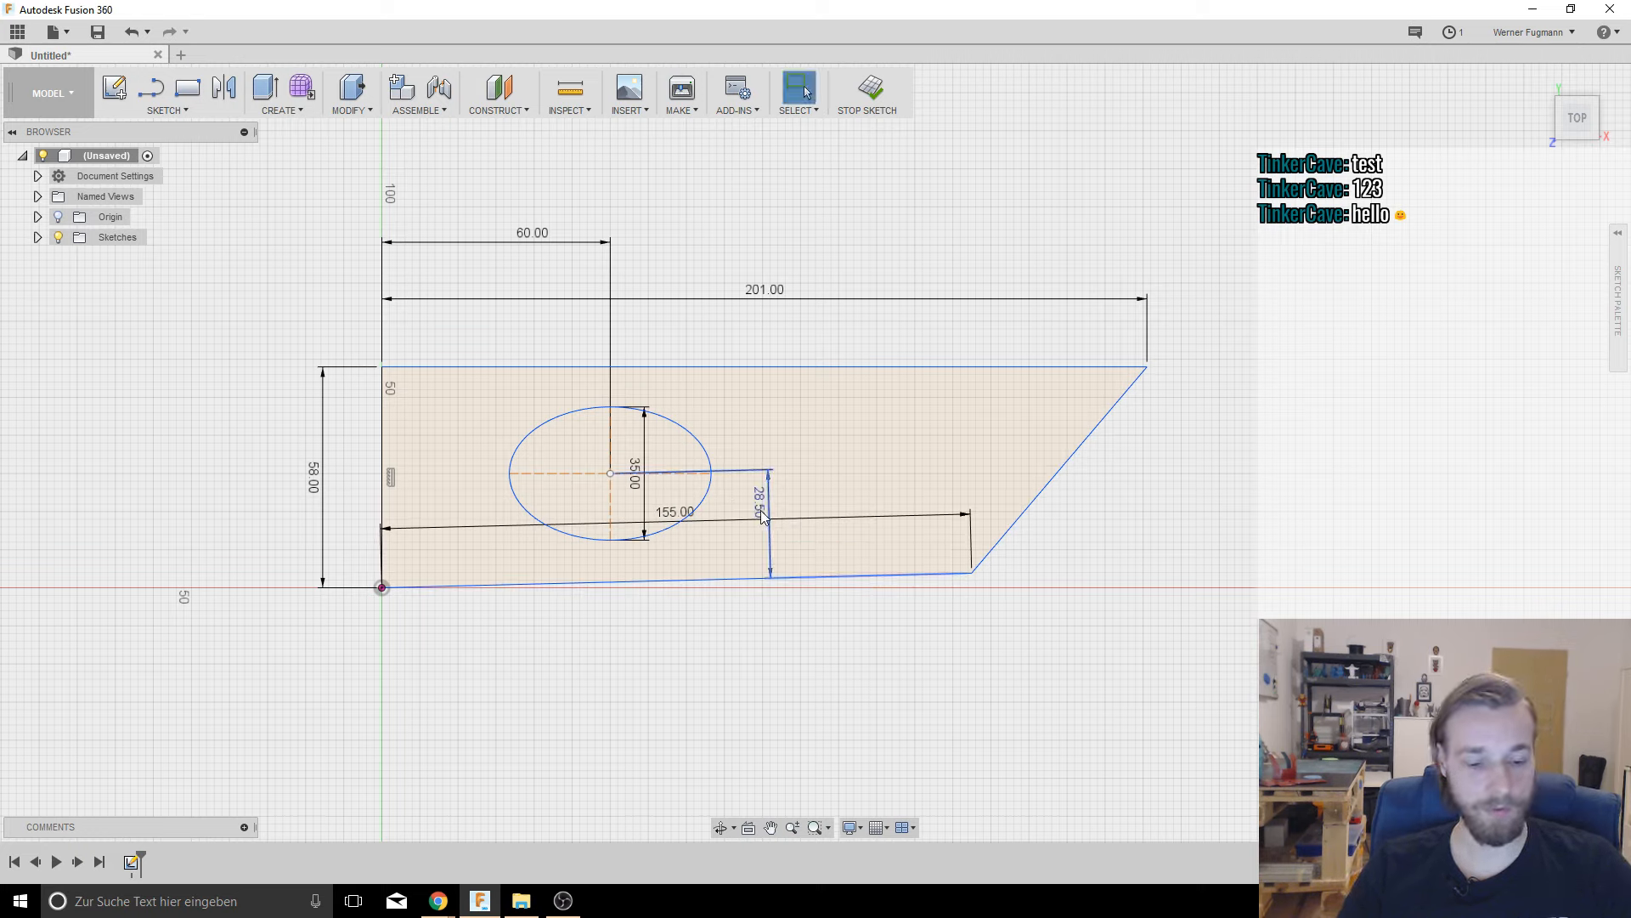
{"action": "key", "text": "ctrl+z"}
{"action": "key", "text": "ctrl+z"}
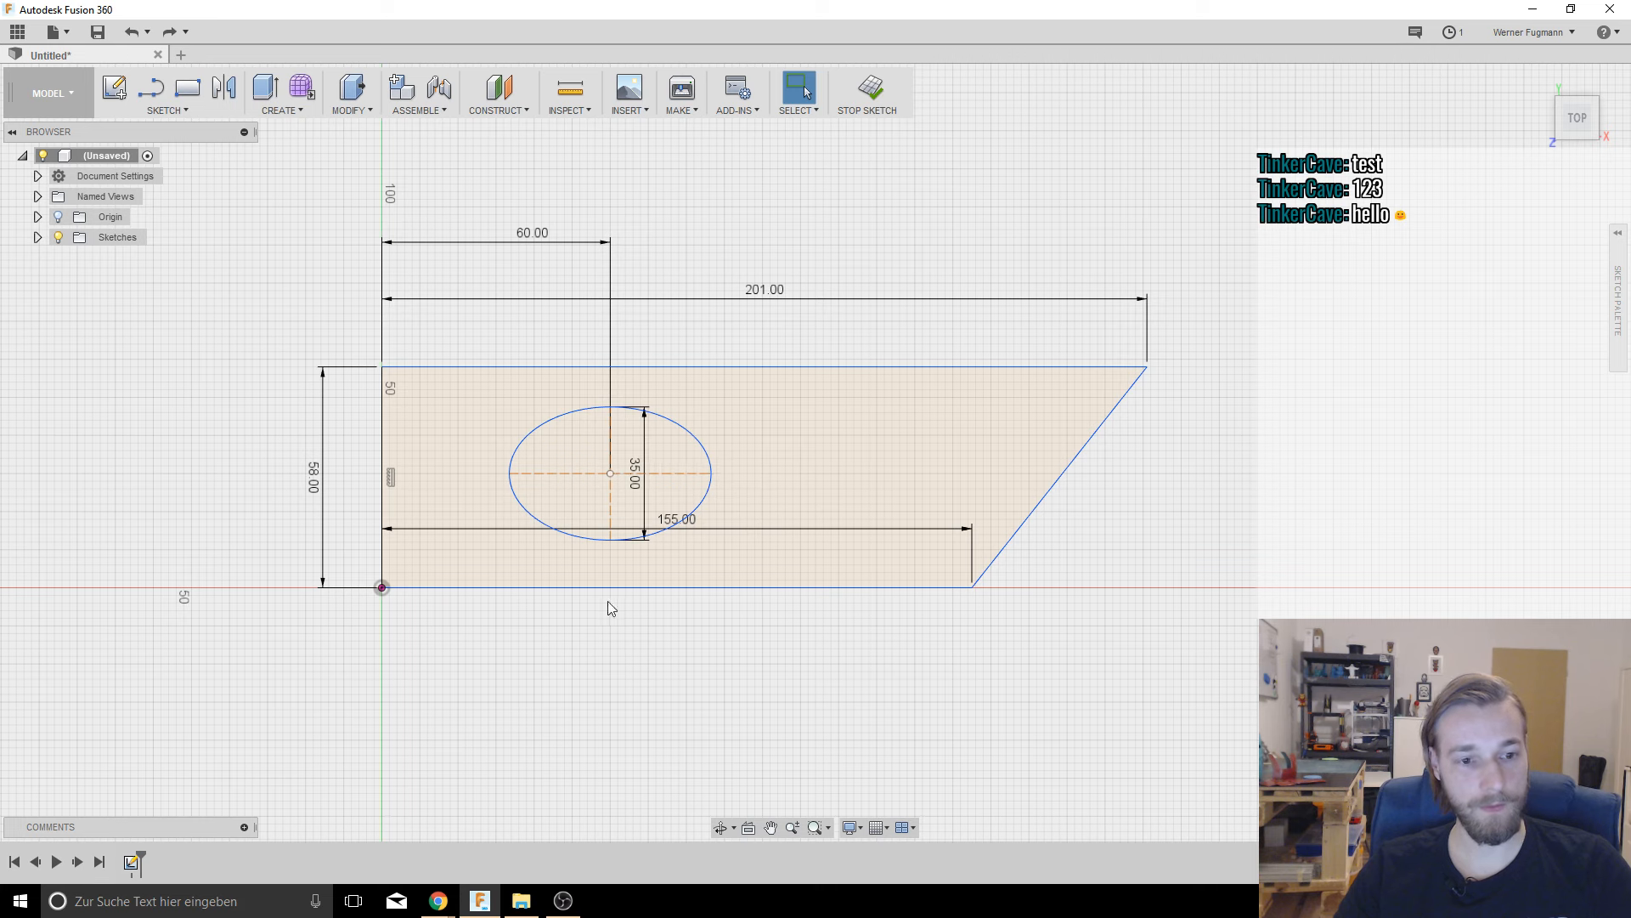
Step: Retry the 28.5 mm dimension from the lower line to the ellipse's centre, undo the value and delete the dimension
{"action": "key", "text": "d"}
{"action": "left_click", "coordinate": [610, 587]}
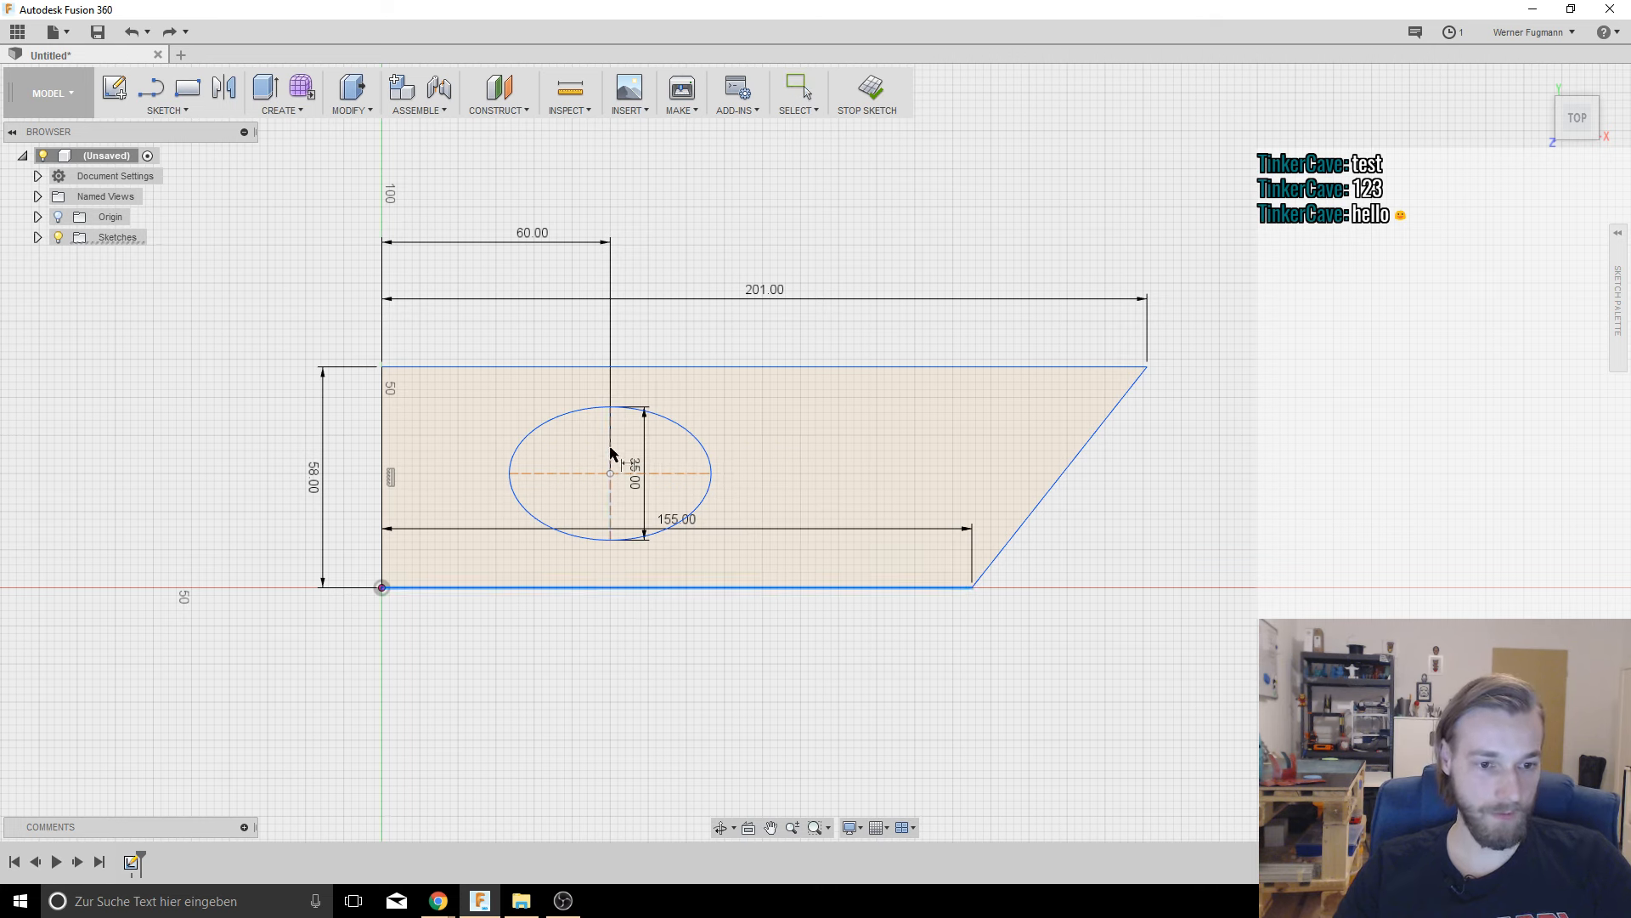
{"action": "left_click", "coordinate": [610, 474]}
{"action": "left_click", "coordinate": [471, 497]}
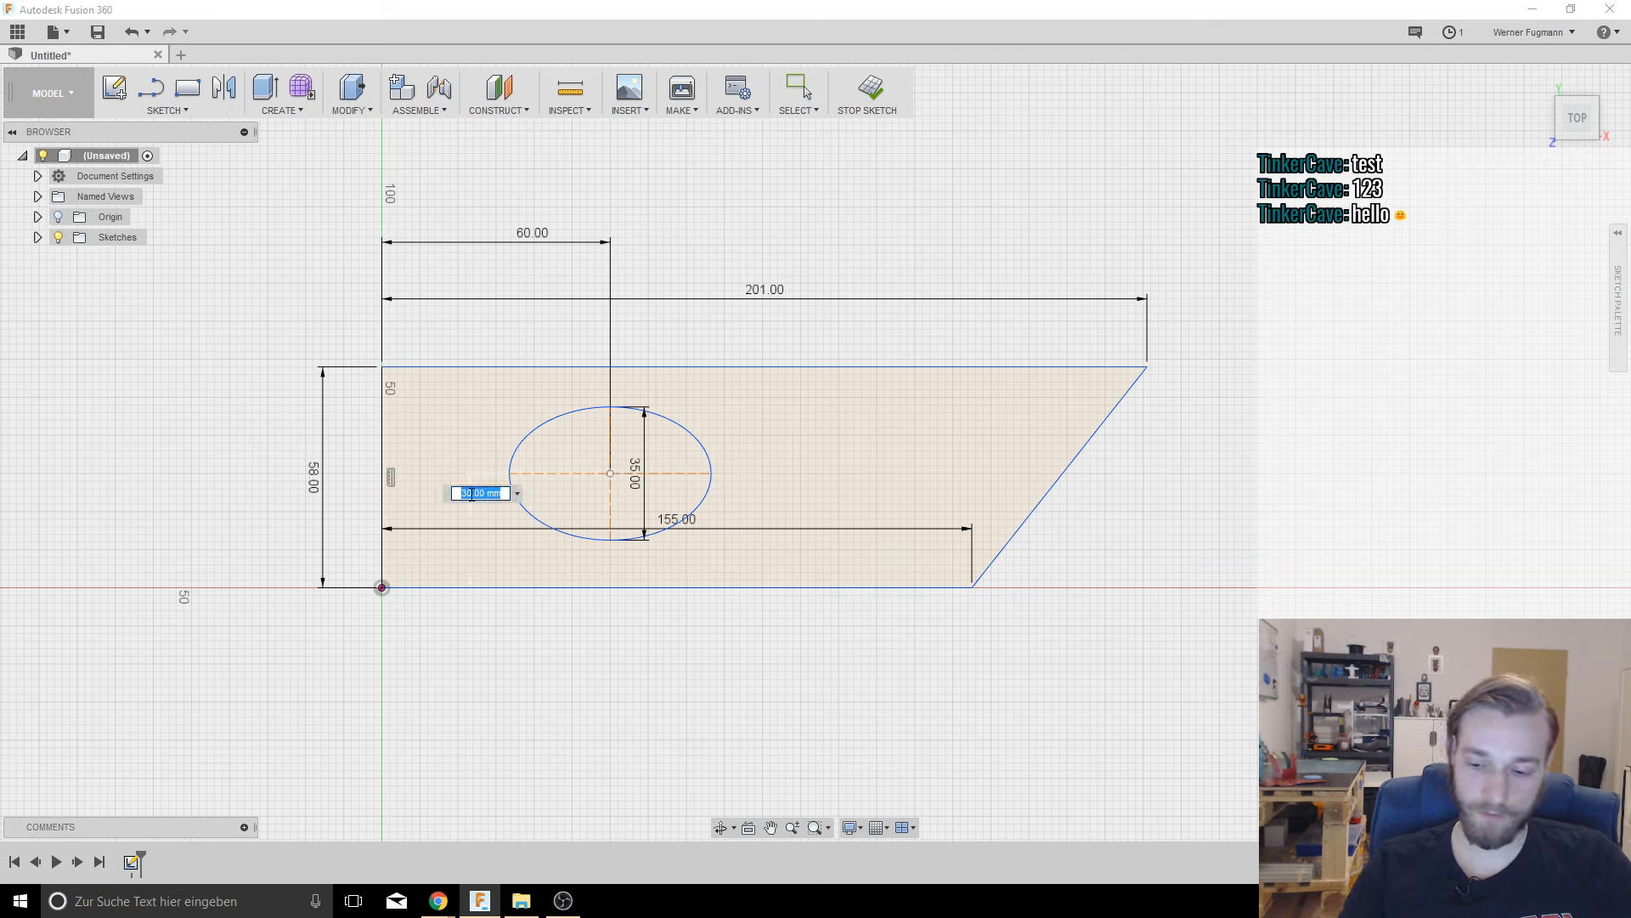
{"action": "type", "text": "28.5"}
{"action": "key", "text": "Return"}
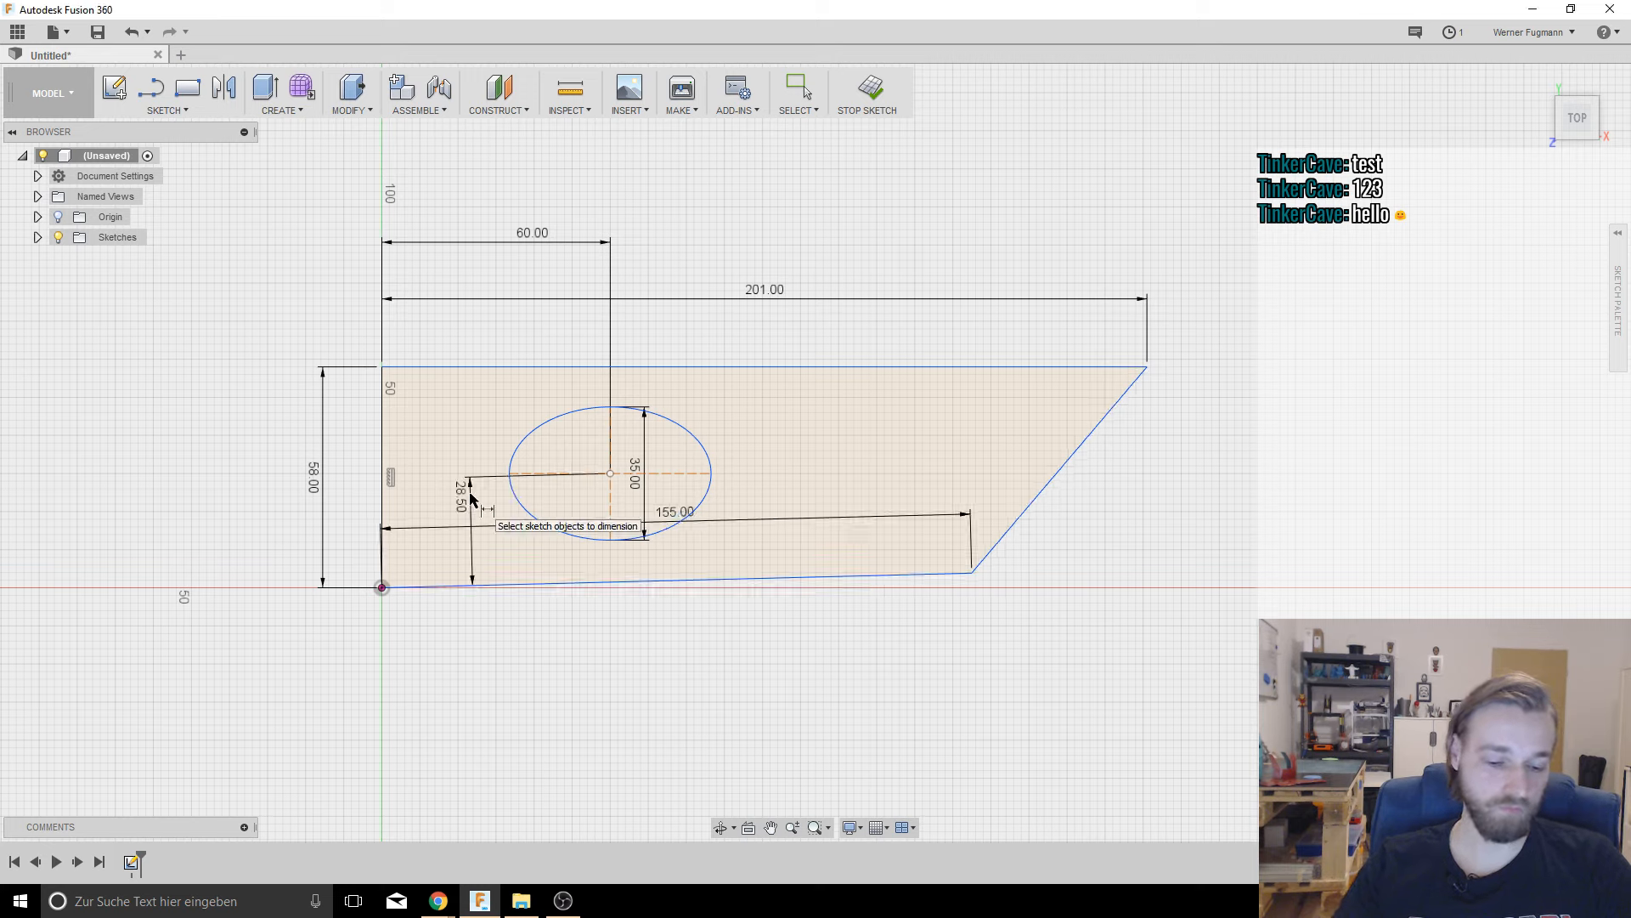
{"action": "key", "text": "Escape"}
{"action": "key", "text": "ctrl+z"}
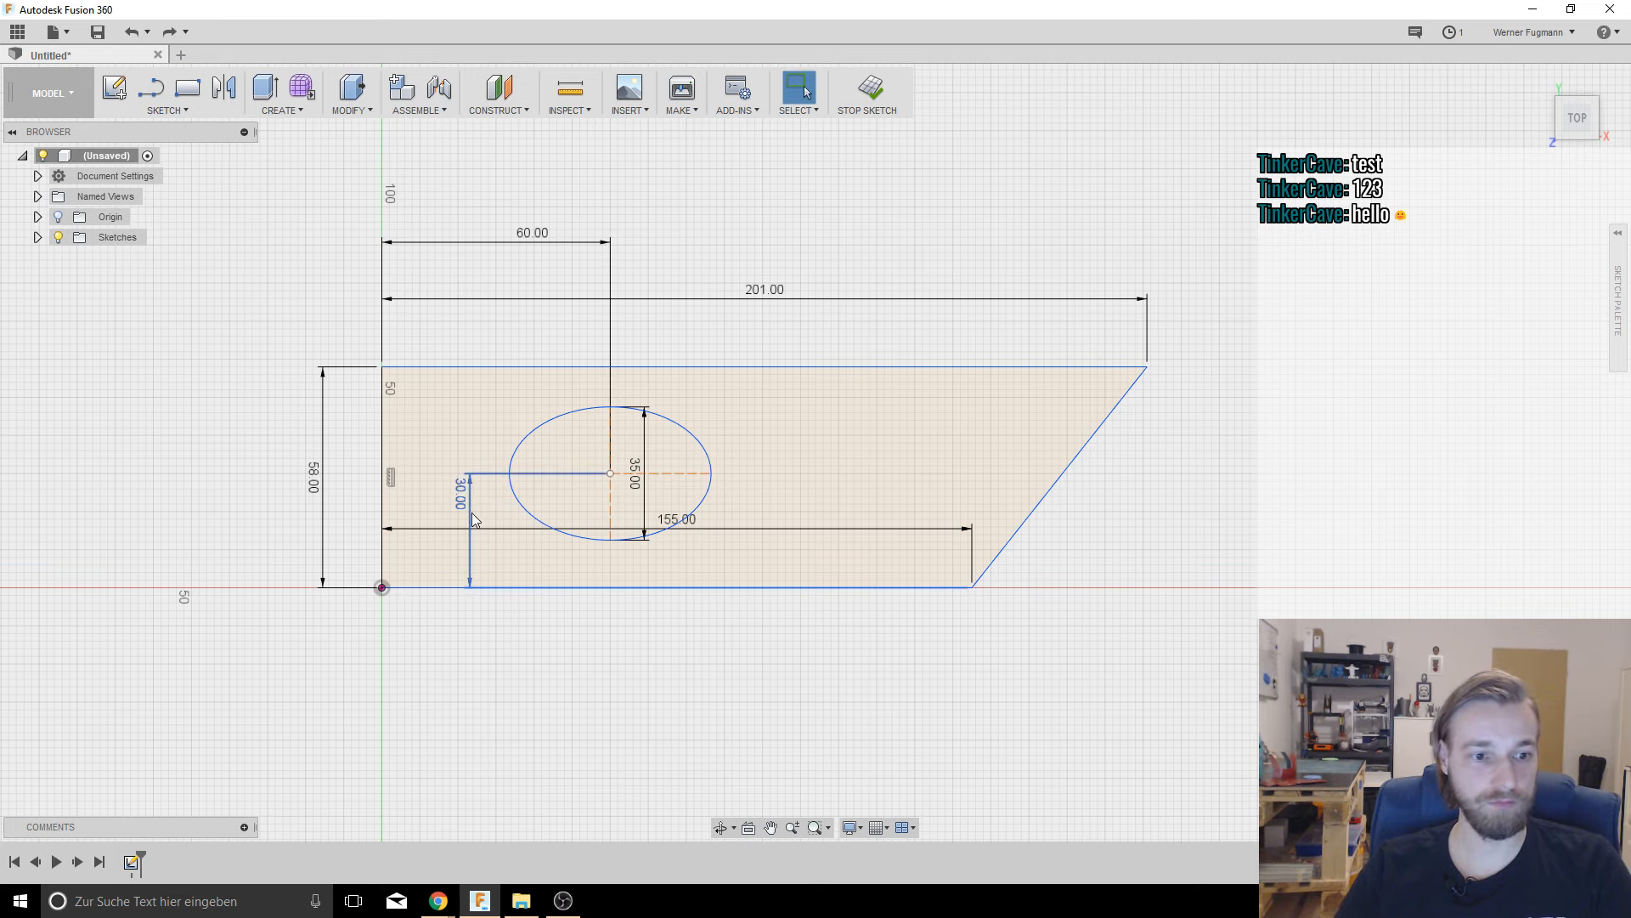
{"action": "left_click", "coordinate": [471, 514]}
{"action": "key", "text": "Delete"}
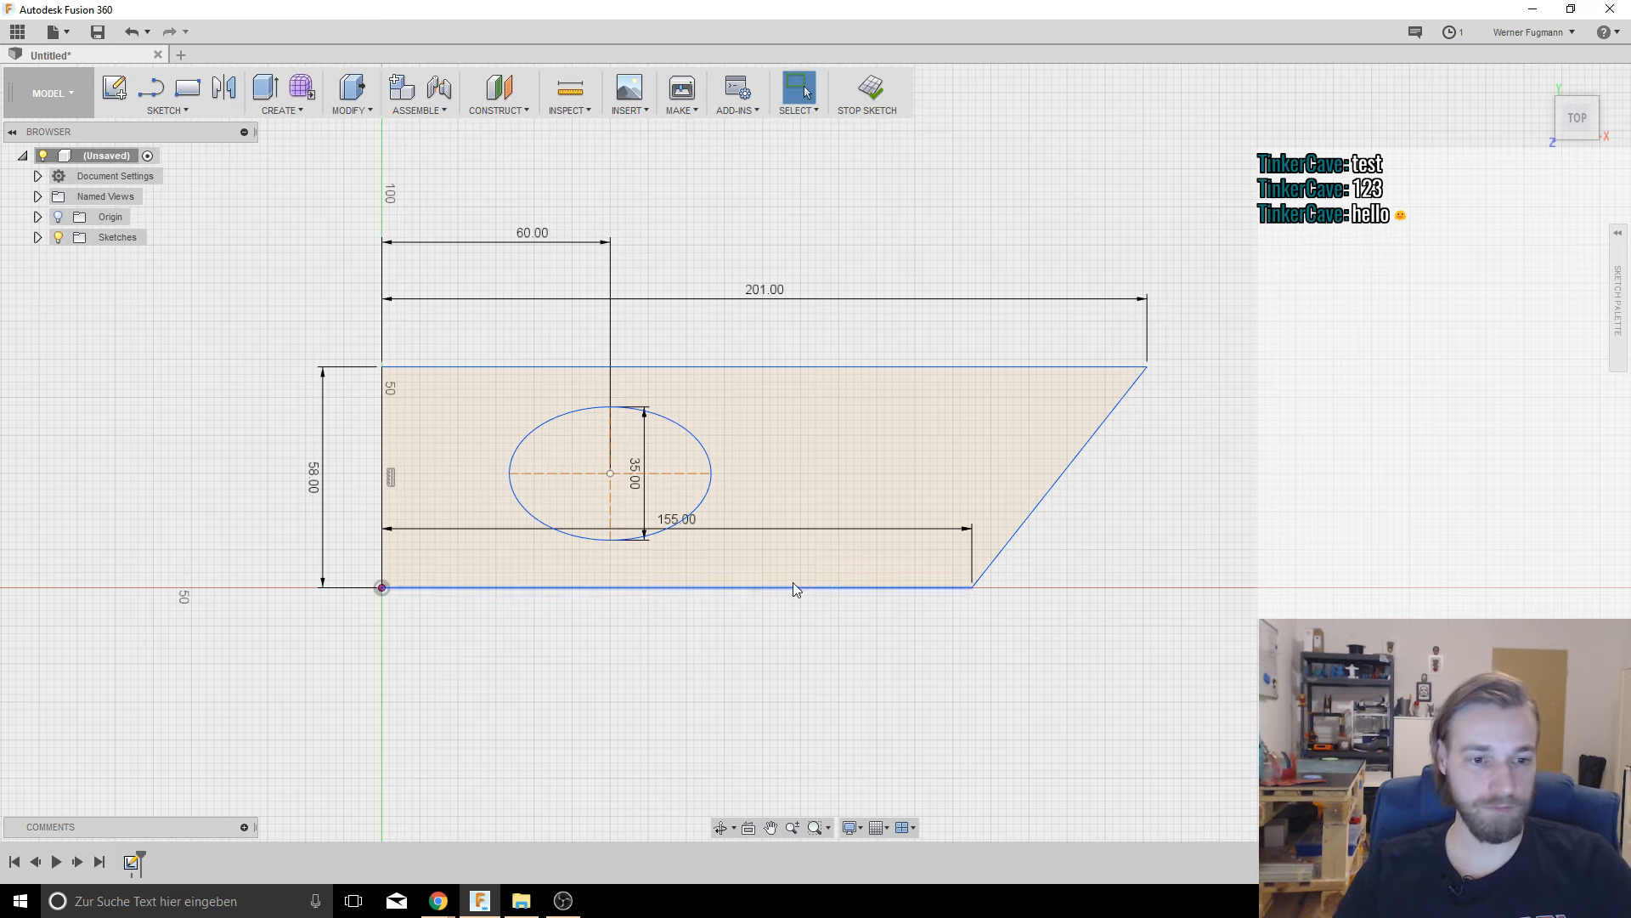
{"action": "left_click", "coordinate": [649, 588]}
{"action": "right_click", "coordinate": [649, 588]}
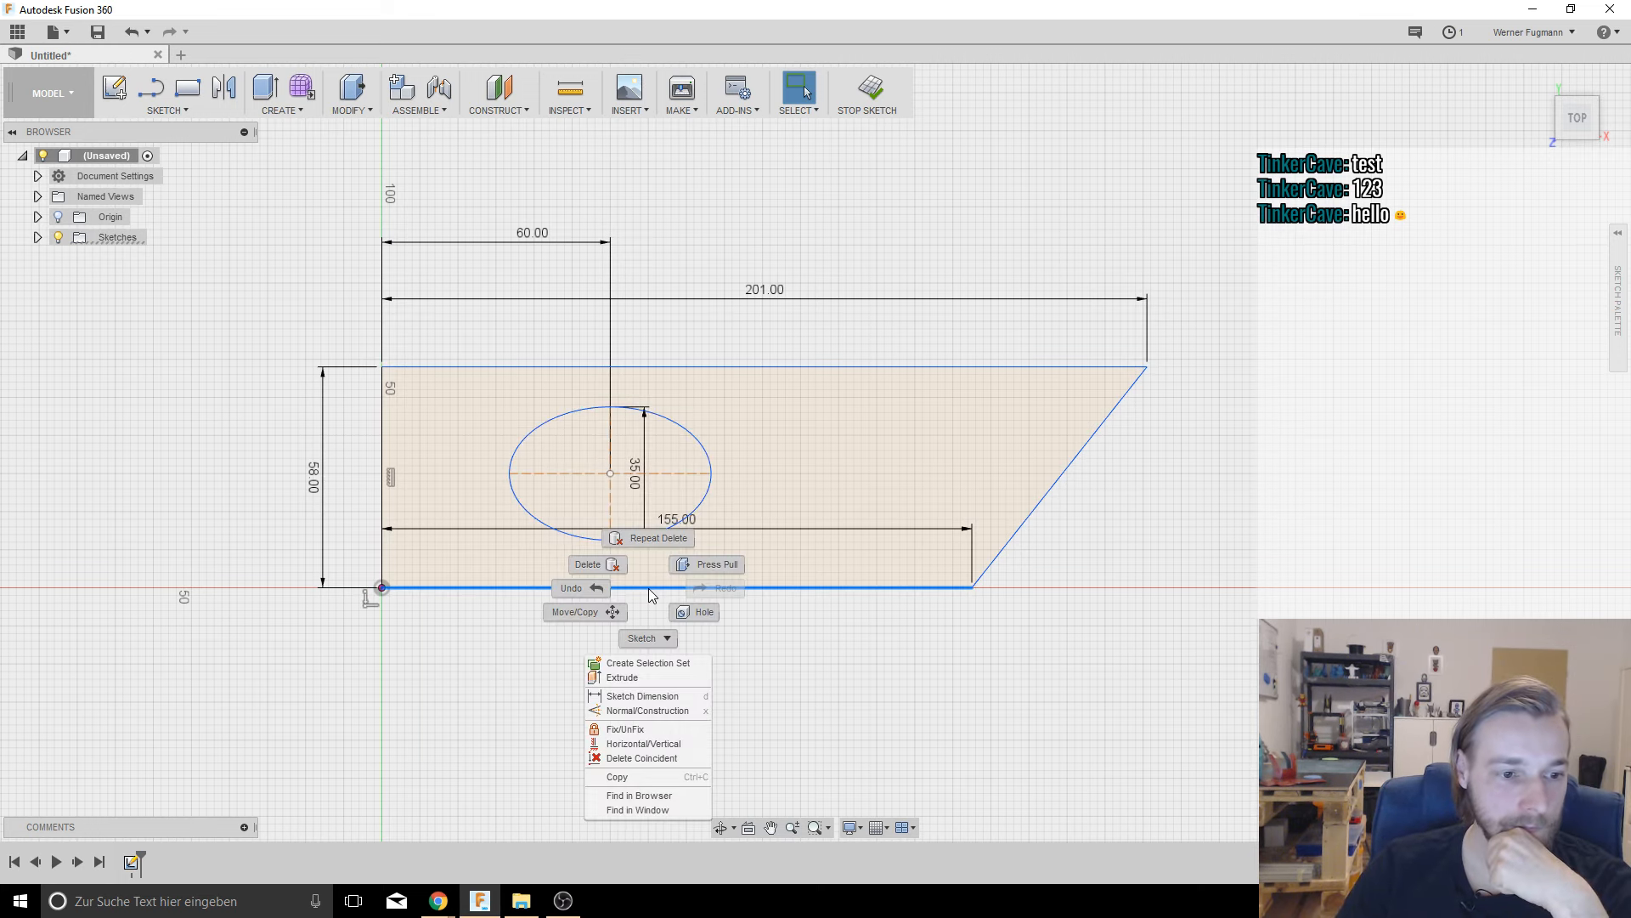
{"action": "key", "text": "d"}
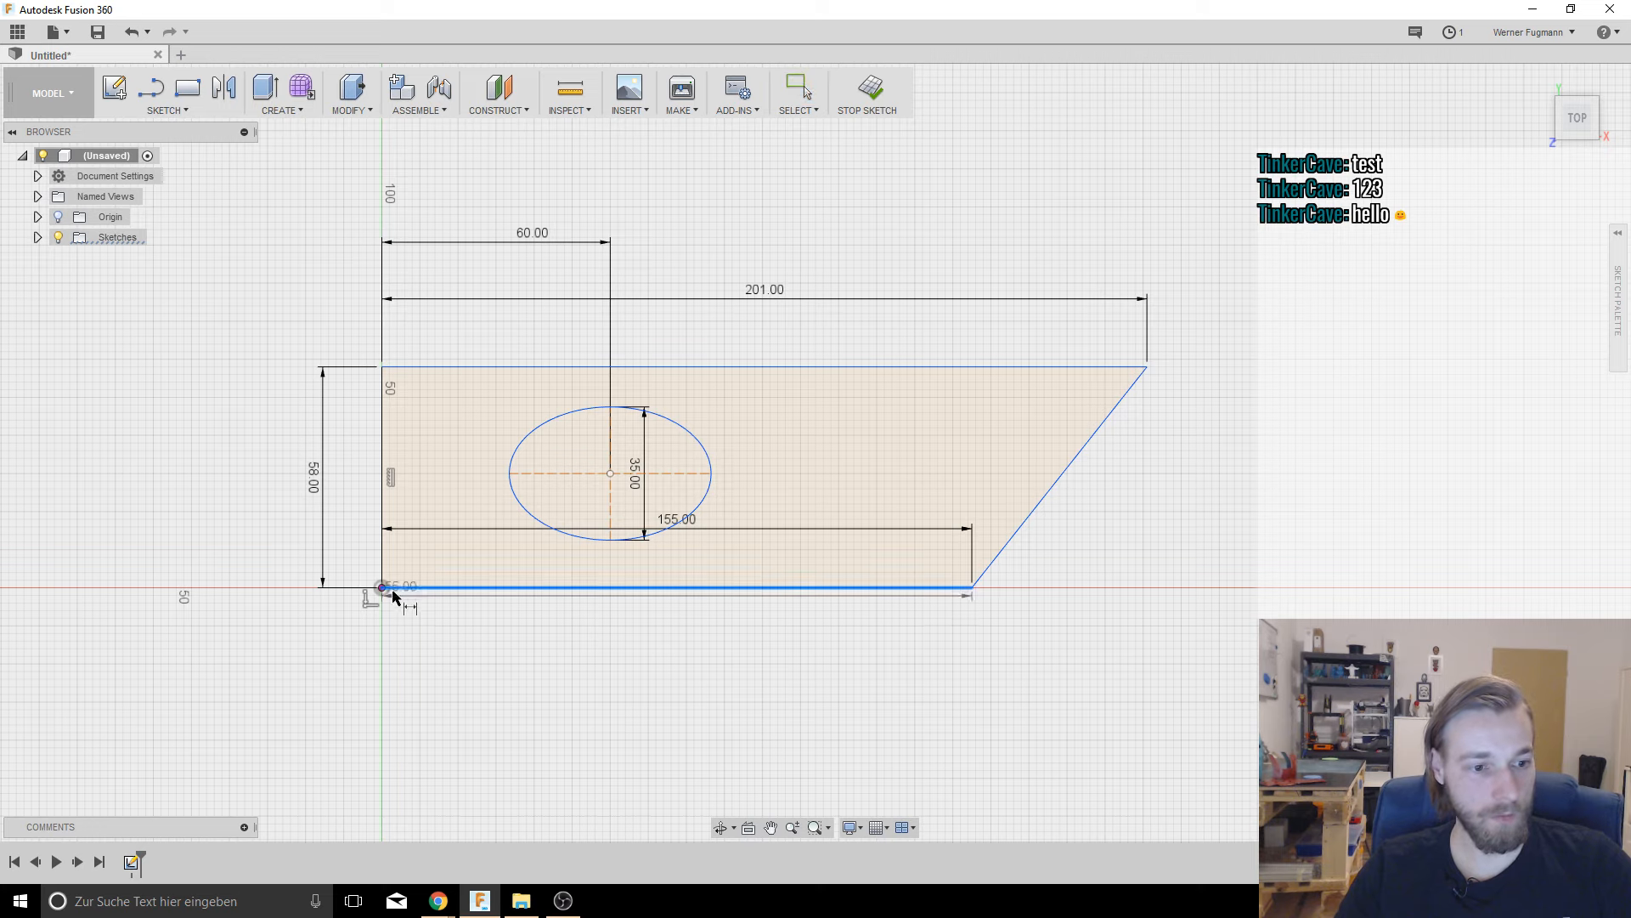
{"action": "key", "text": "Escape"}
{"action": "key", "text": "Escape"}
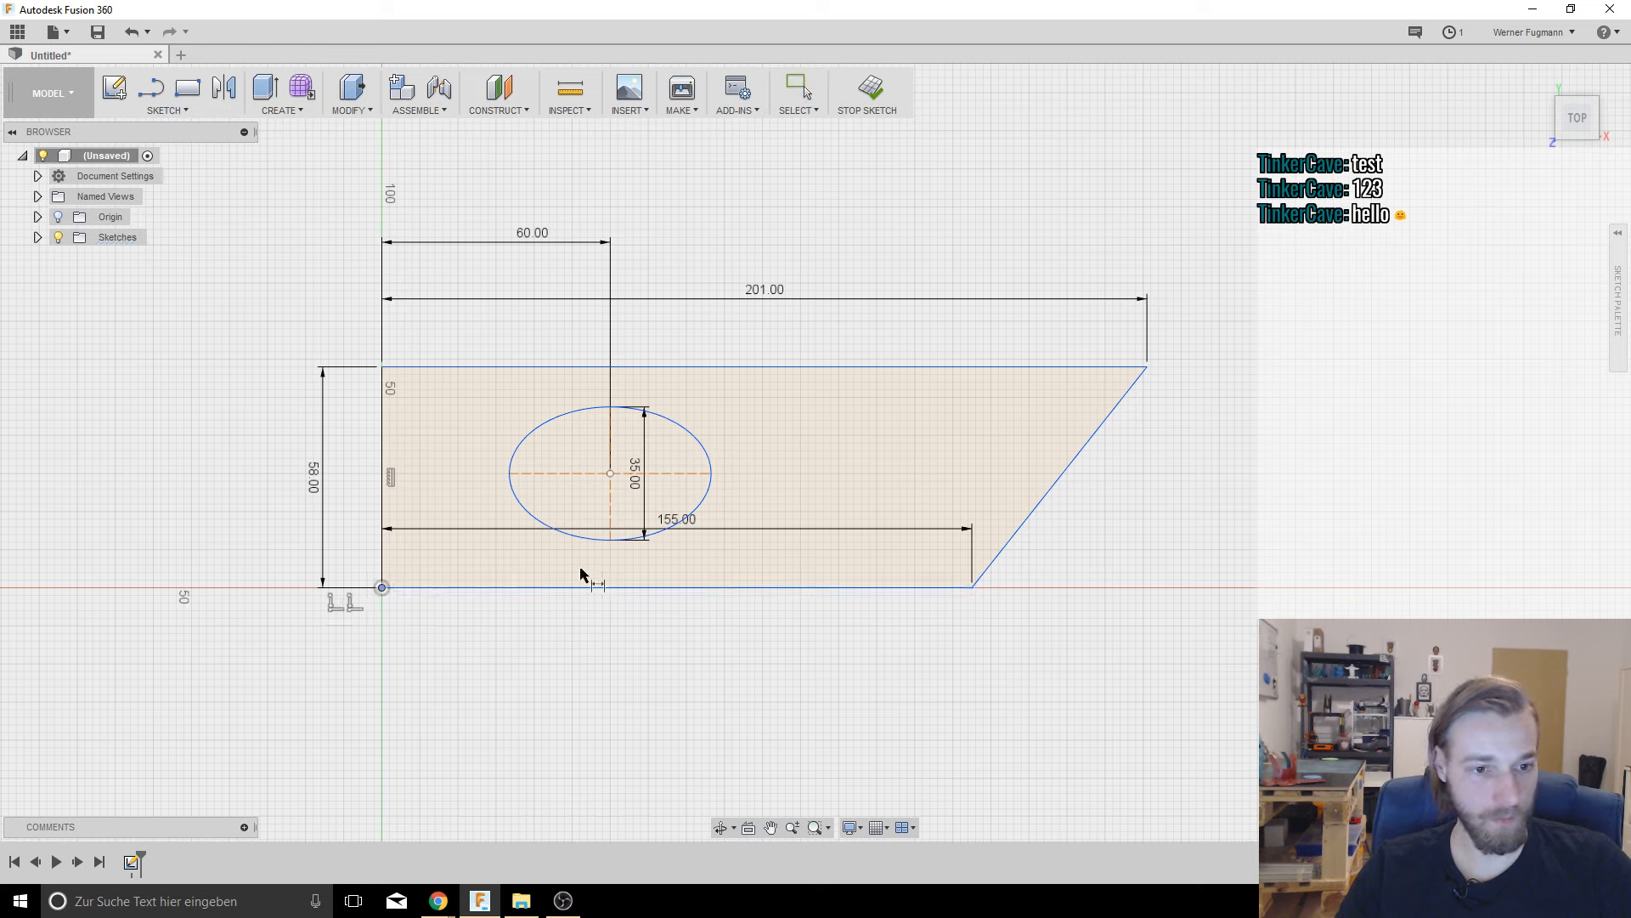
{"action": "left_click", "coordinate": [384, 587]}
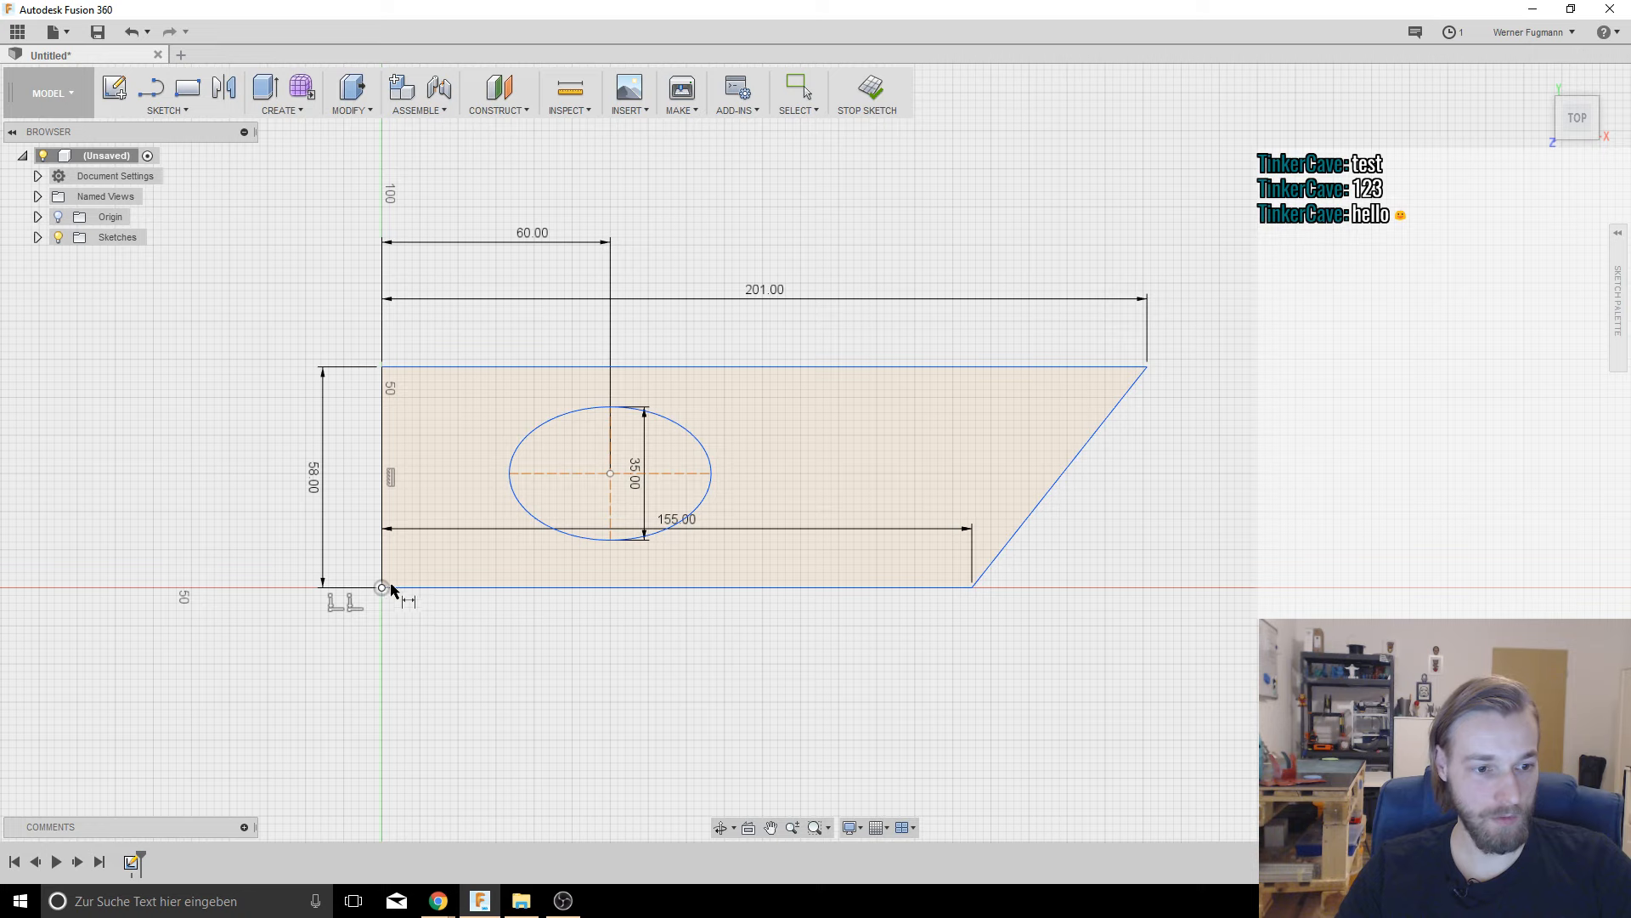
{"action": "left_click", "coordinate": [611, 474]}
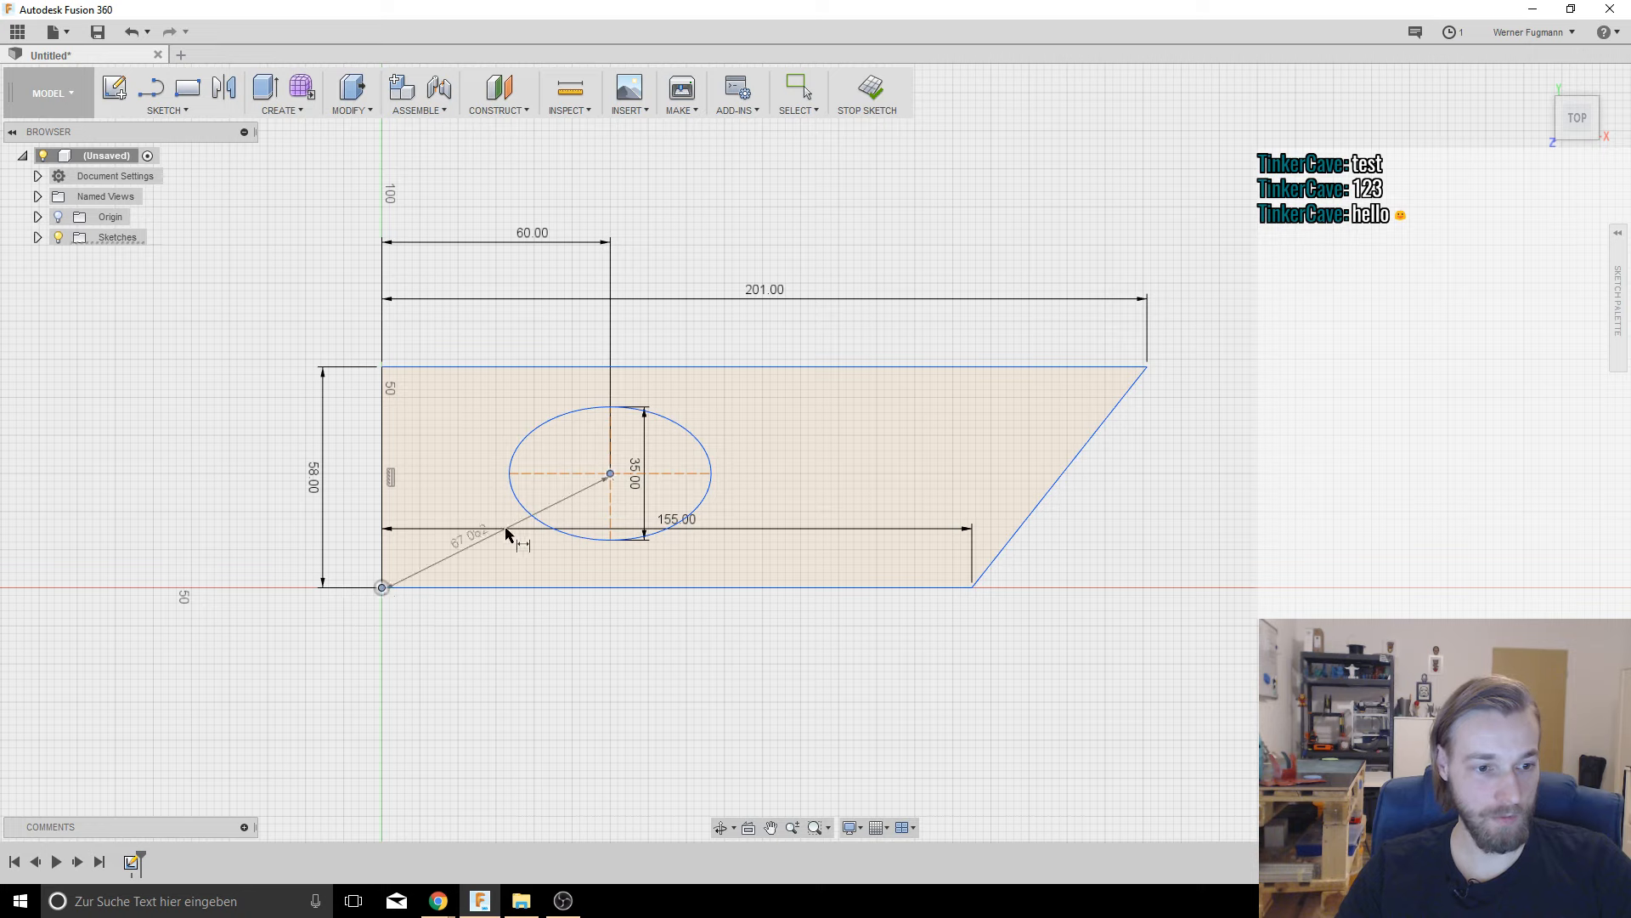
{"action": "key", "text": "Escape"}
{"action": "key", "text": "Escape"}
Step: Dimension the vertical distance between the origin and the ellipse's centre as 28.5 mm
{"action": "key", "text": "d"}
{"action": "left_click", "coordinate": [382, 587]}
{"action": "left_click", "coordinate": [611, 473]}
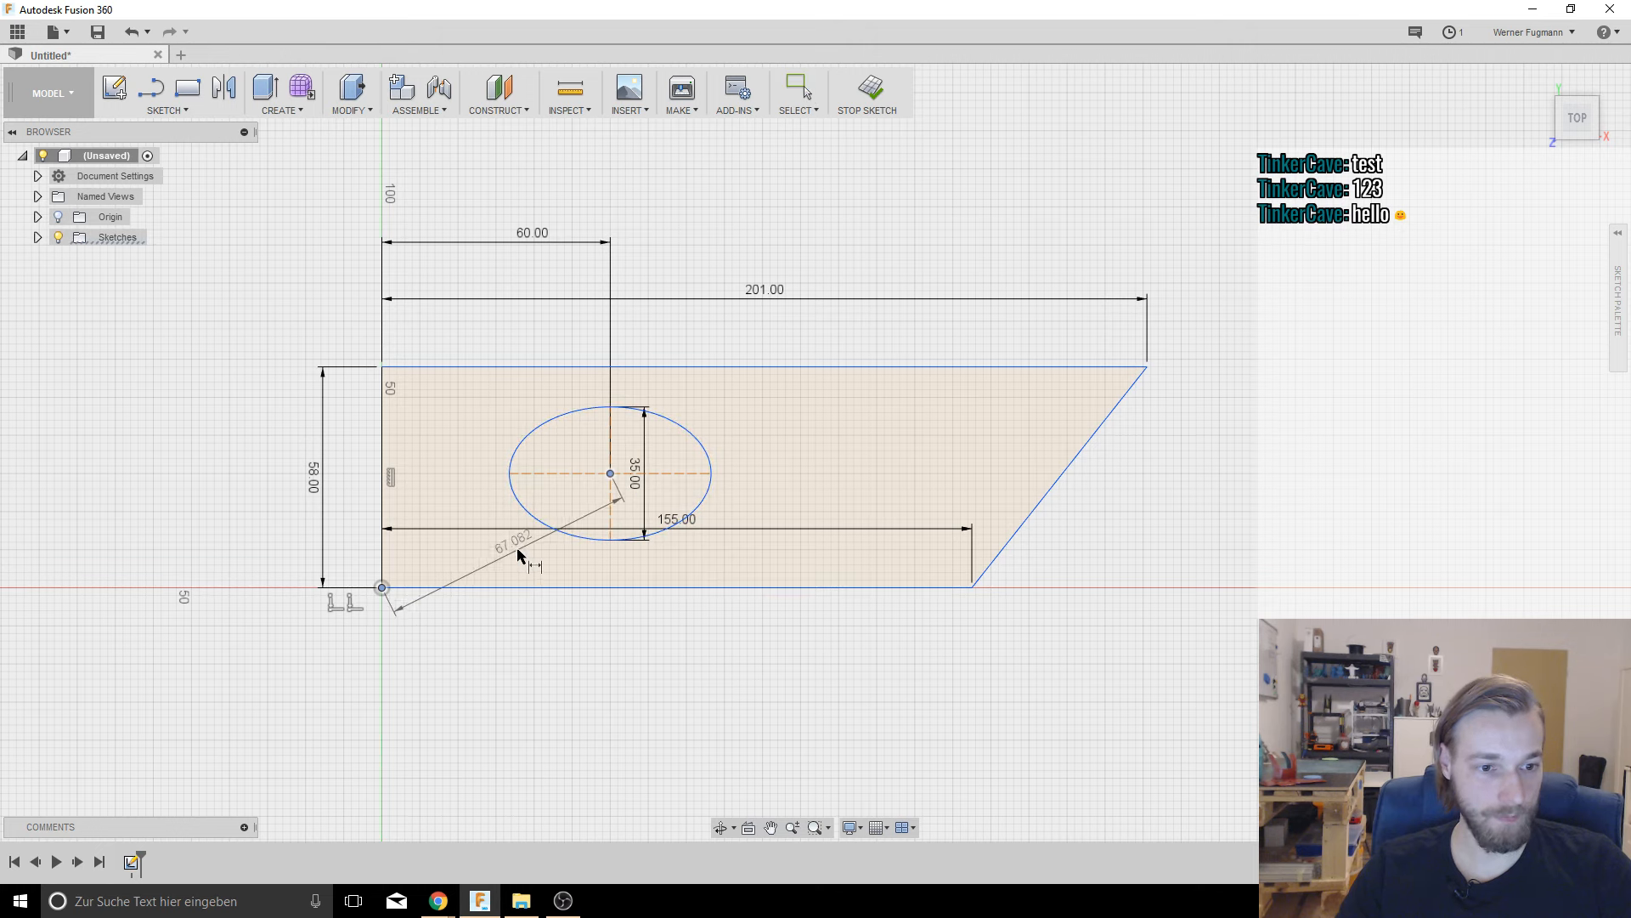
{"action": "left_click", "coordinate": [267, 513]}
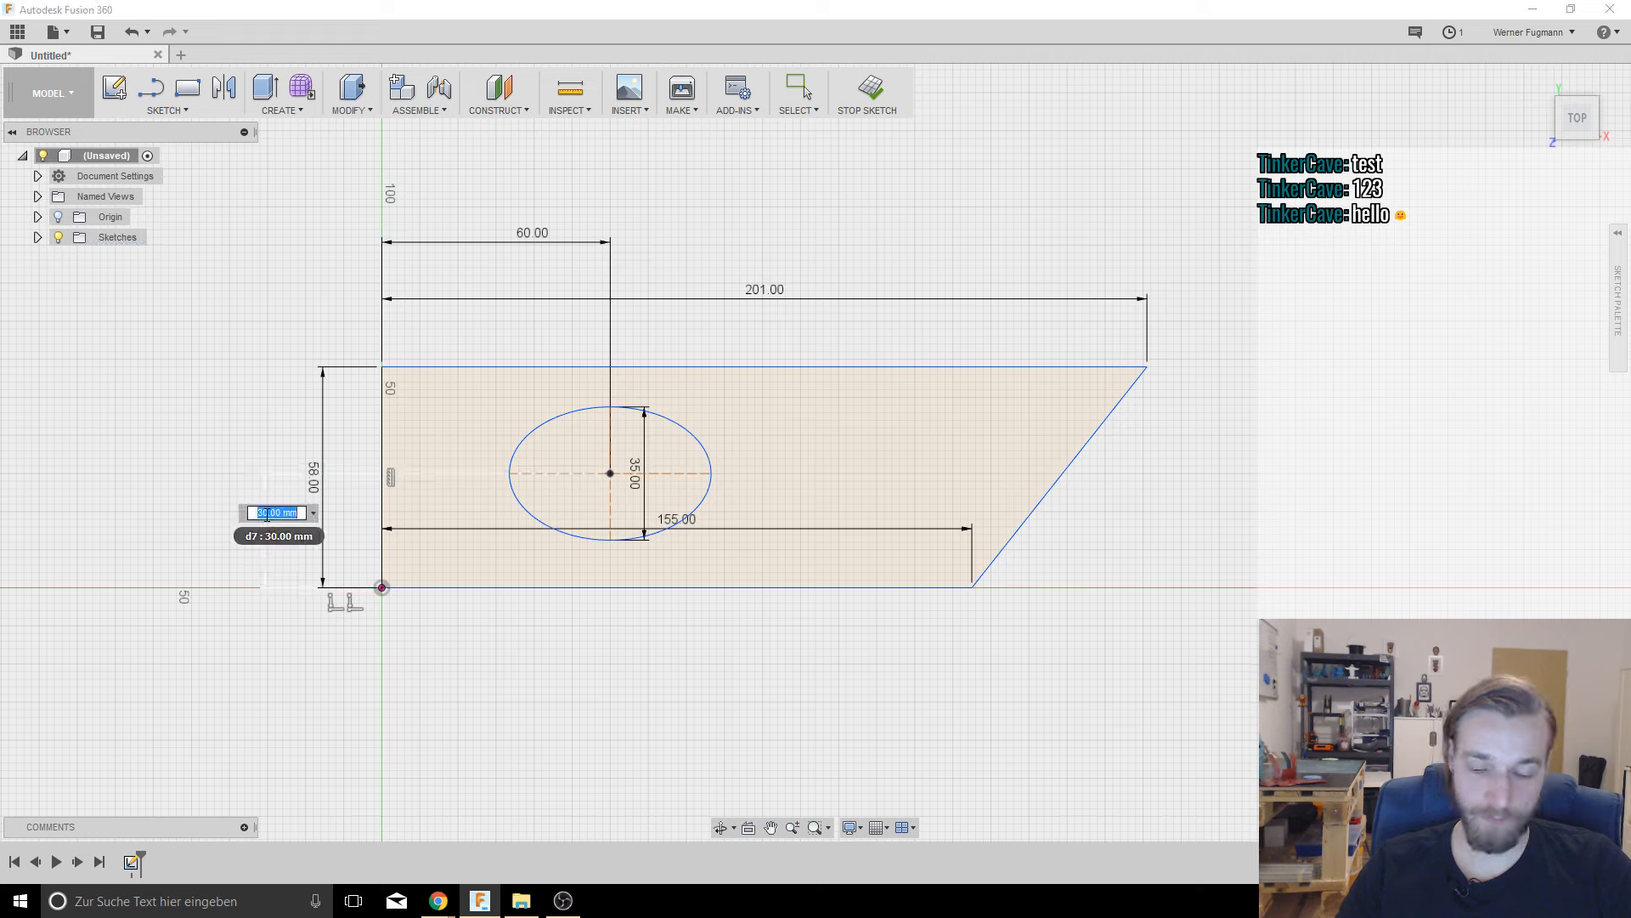
{"action": "type", "text": "28.5"}
{"action": "key", "text": "Return"}
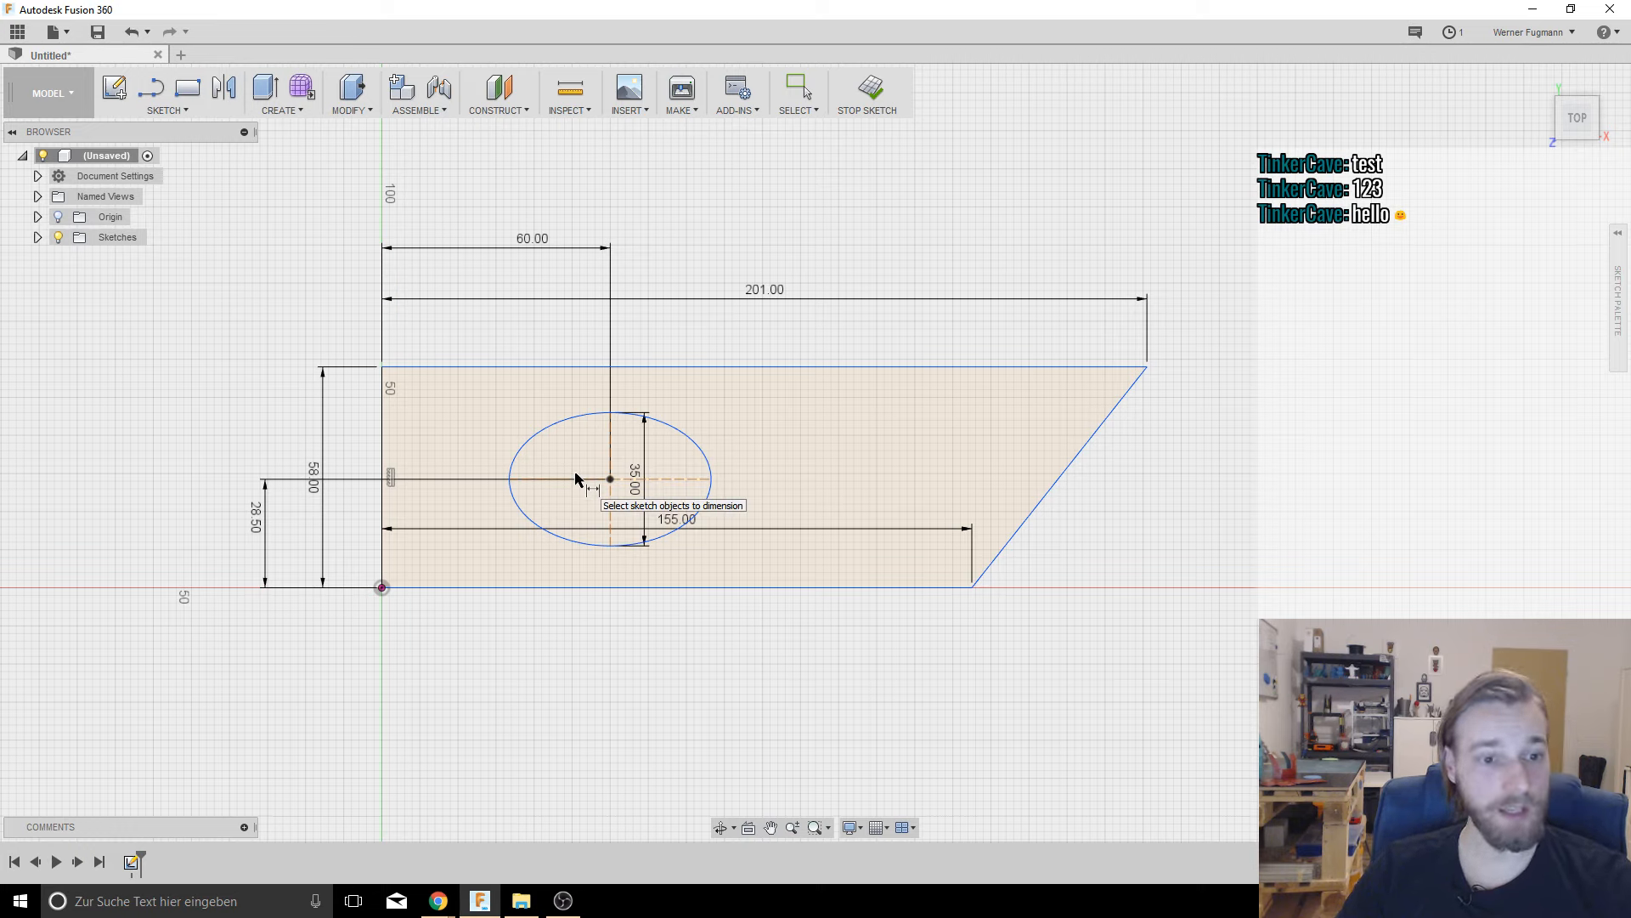
Step: Extrude the outline profile around the ellipse 4 mm as a new body, leaving the ellipse as an opening
{"action": "left_click", "coordinate": [257, 87]}
{"action": "left_click", "coordinate": [757, 408]}
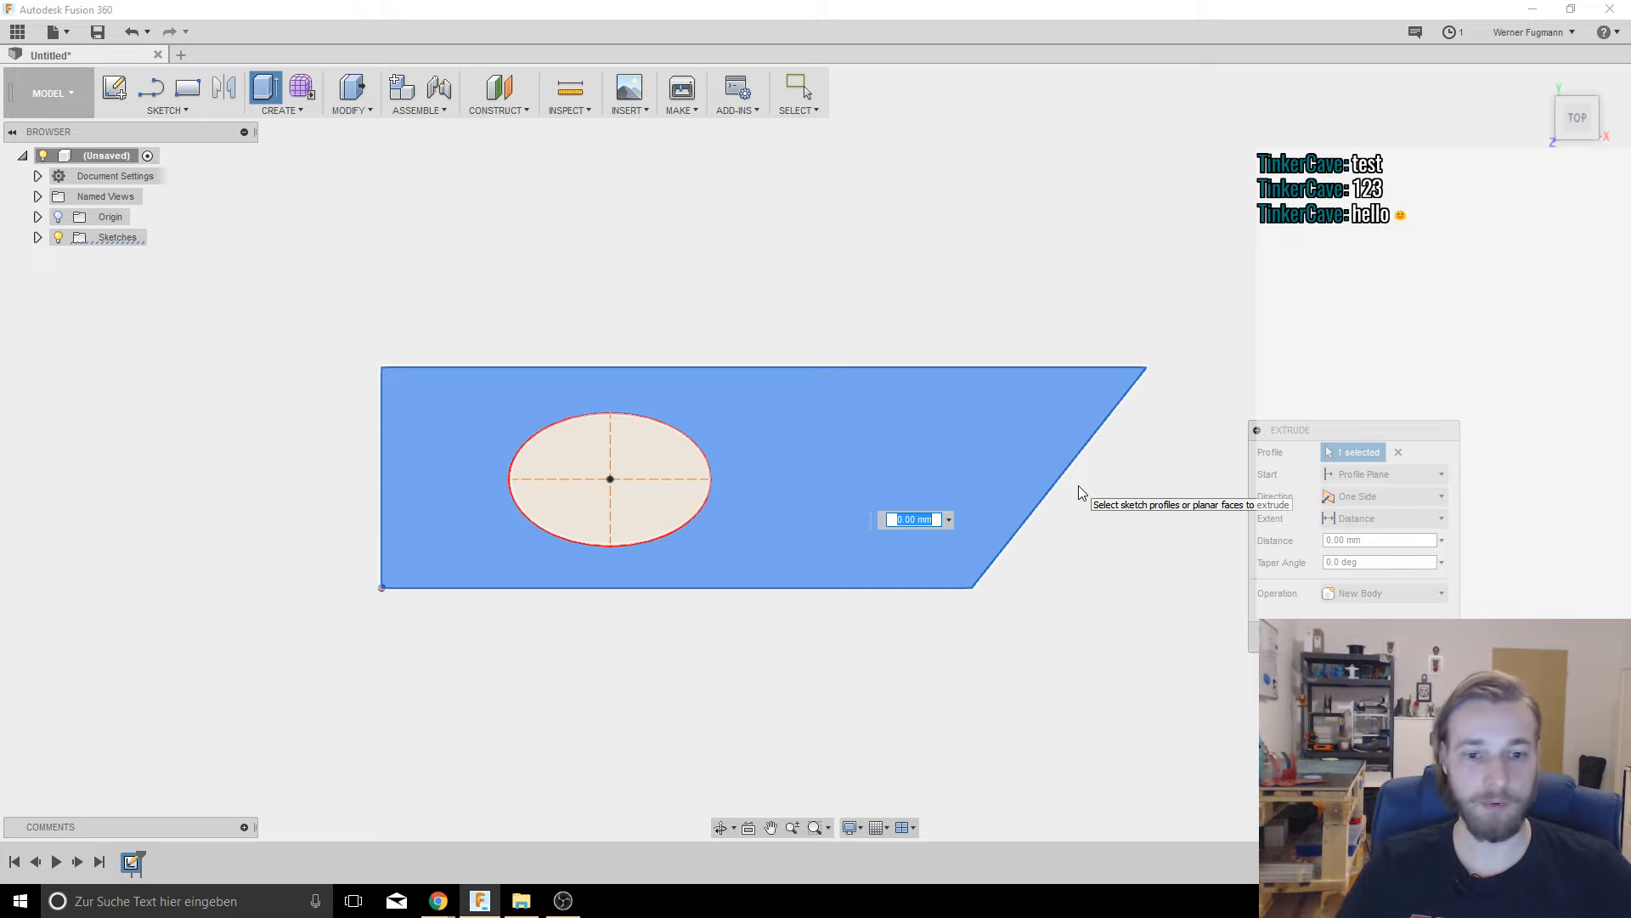
{"action": "type", "text": "4"}
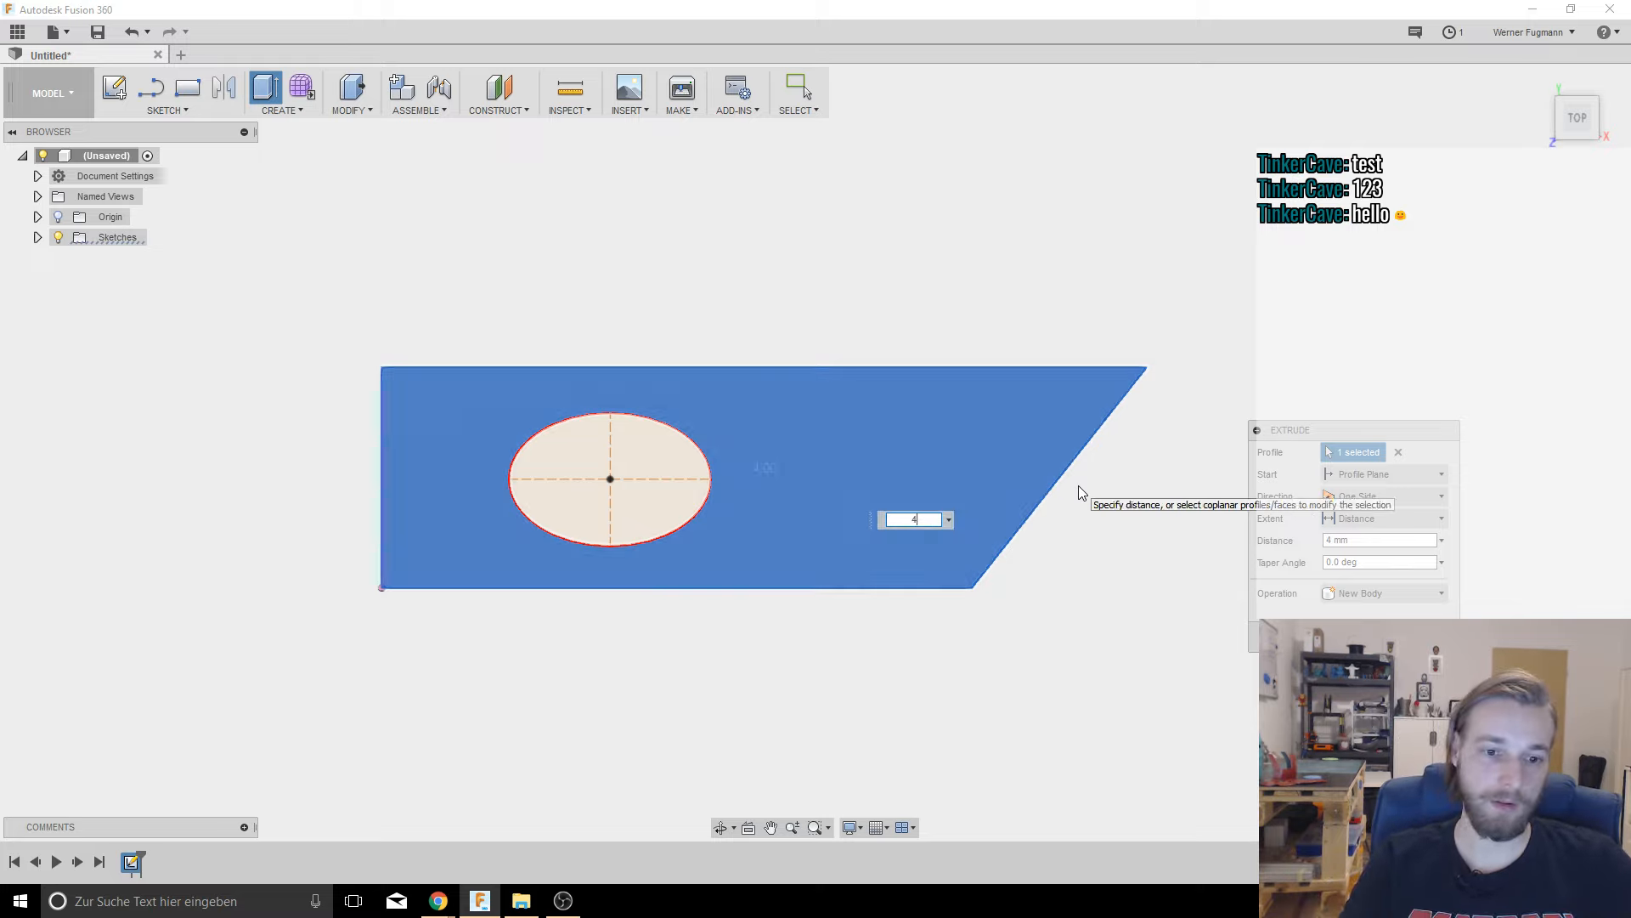
{"action": "key", "text": "Return"}
{"action": "middle_click_drag", "start_coordinate": [855, 481], "coordinate": [799, 455], "text": "shift"}
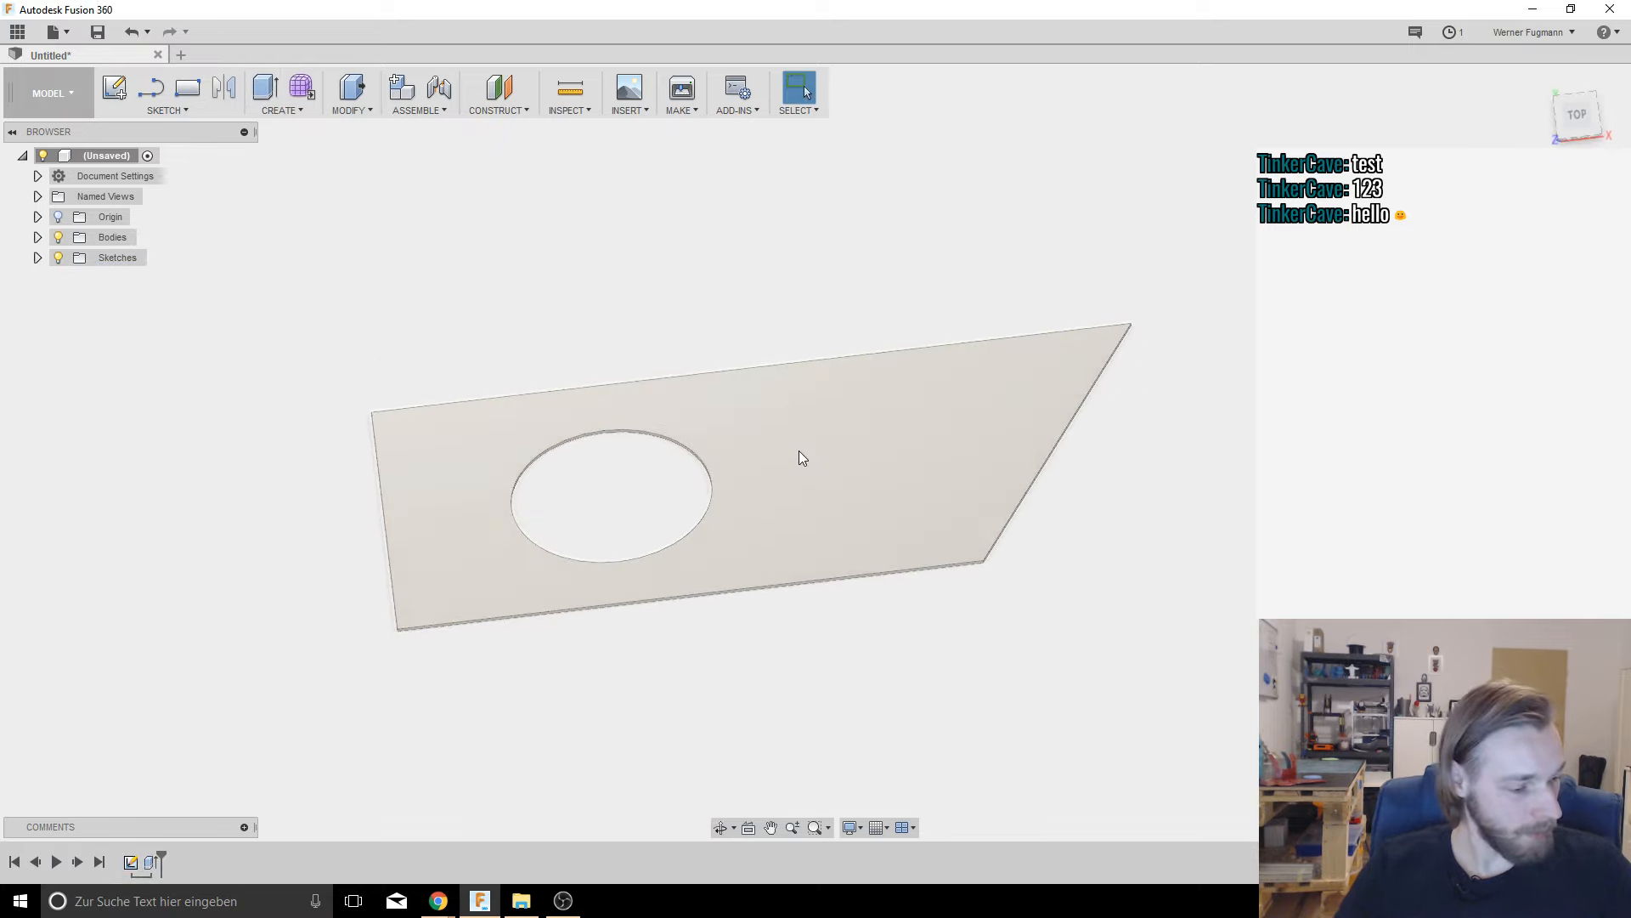
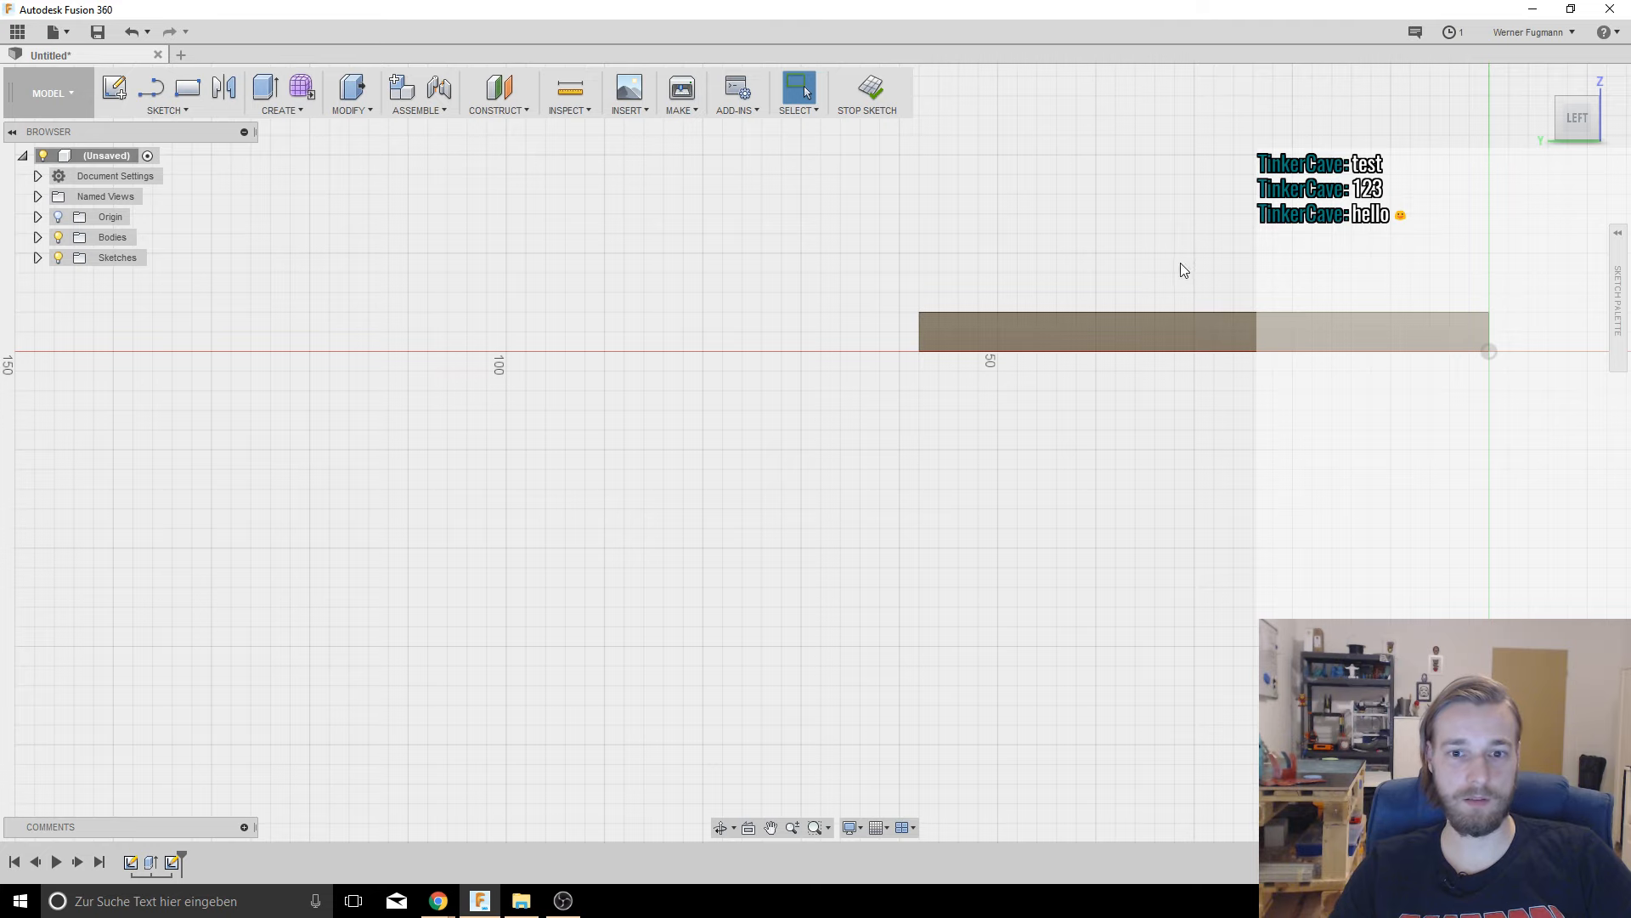
Step: Draw a slanted line from the plate's upper edge corner outward and downward in the side-view sketch, about 22 mm across horizontally
{"action": "mouse_move", "coordinate": [1180, 263]}
{"action": "middle_mouse_down", "text": "shift"}
{"action": "mouse_move", "coordinate": [1165, 281]}
{"action": "mouse_move", "coordinate": [1180, 262]}
{"action": "middle_mouse_up", "text": "shift"}
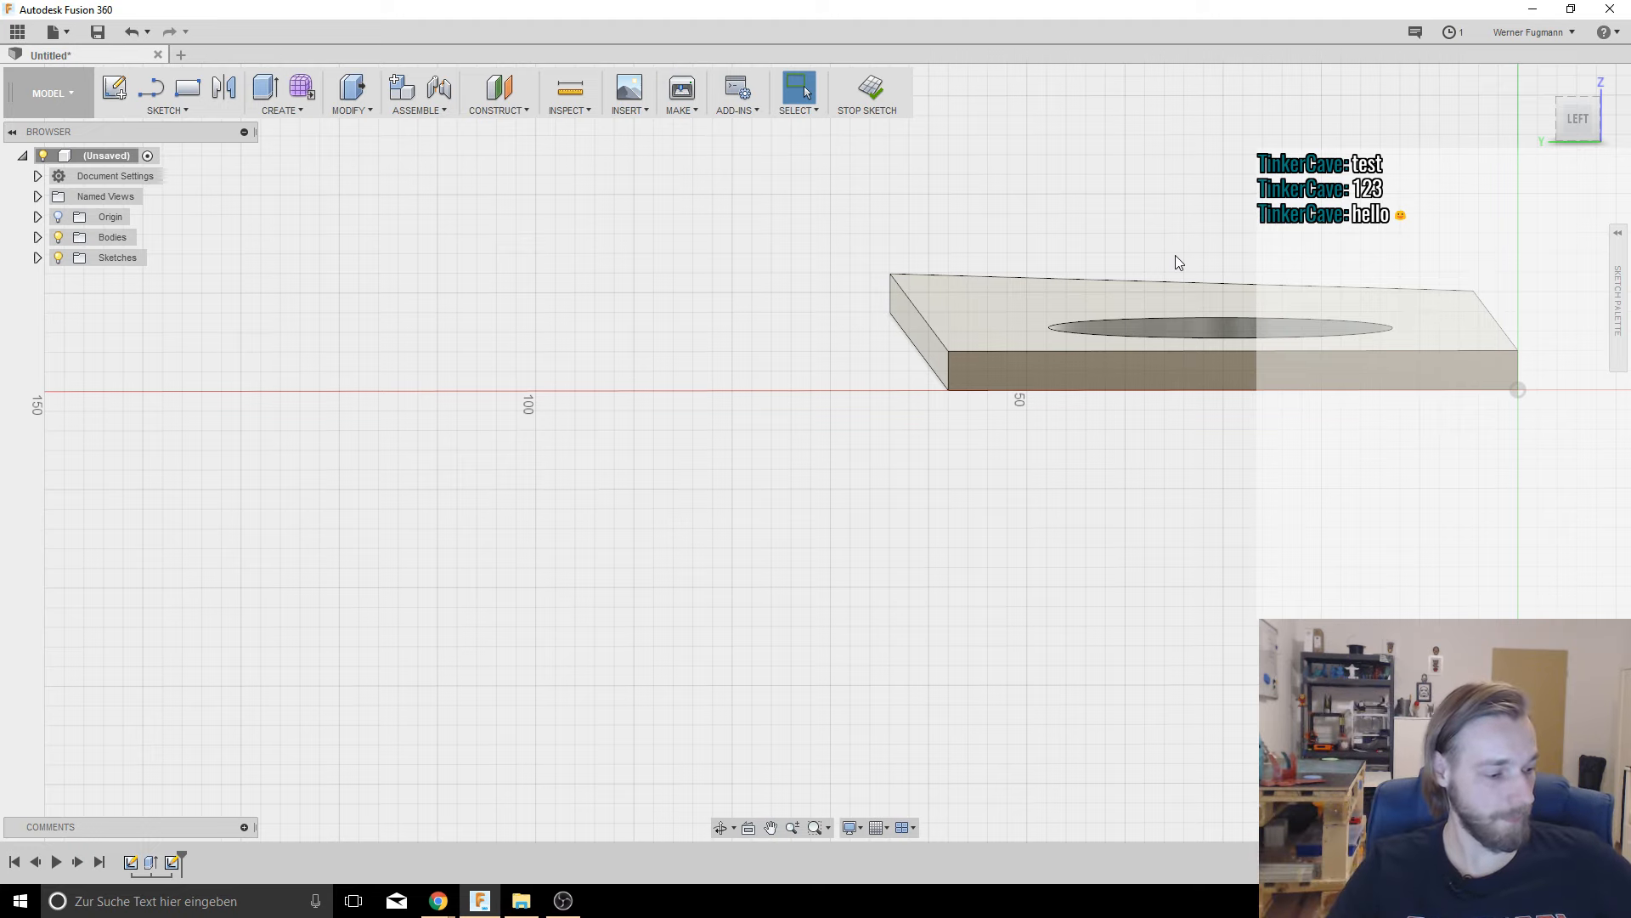
{"action": "middle_click_drag", "start_coordinate": [1256, 430], "coordinate": [1482, 197], "text": "shift"}
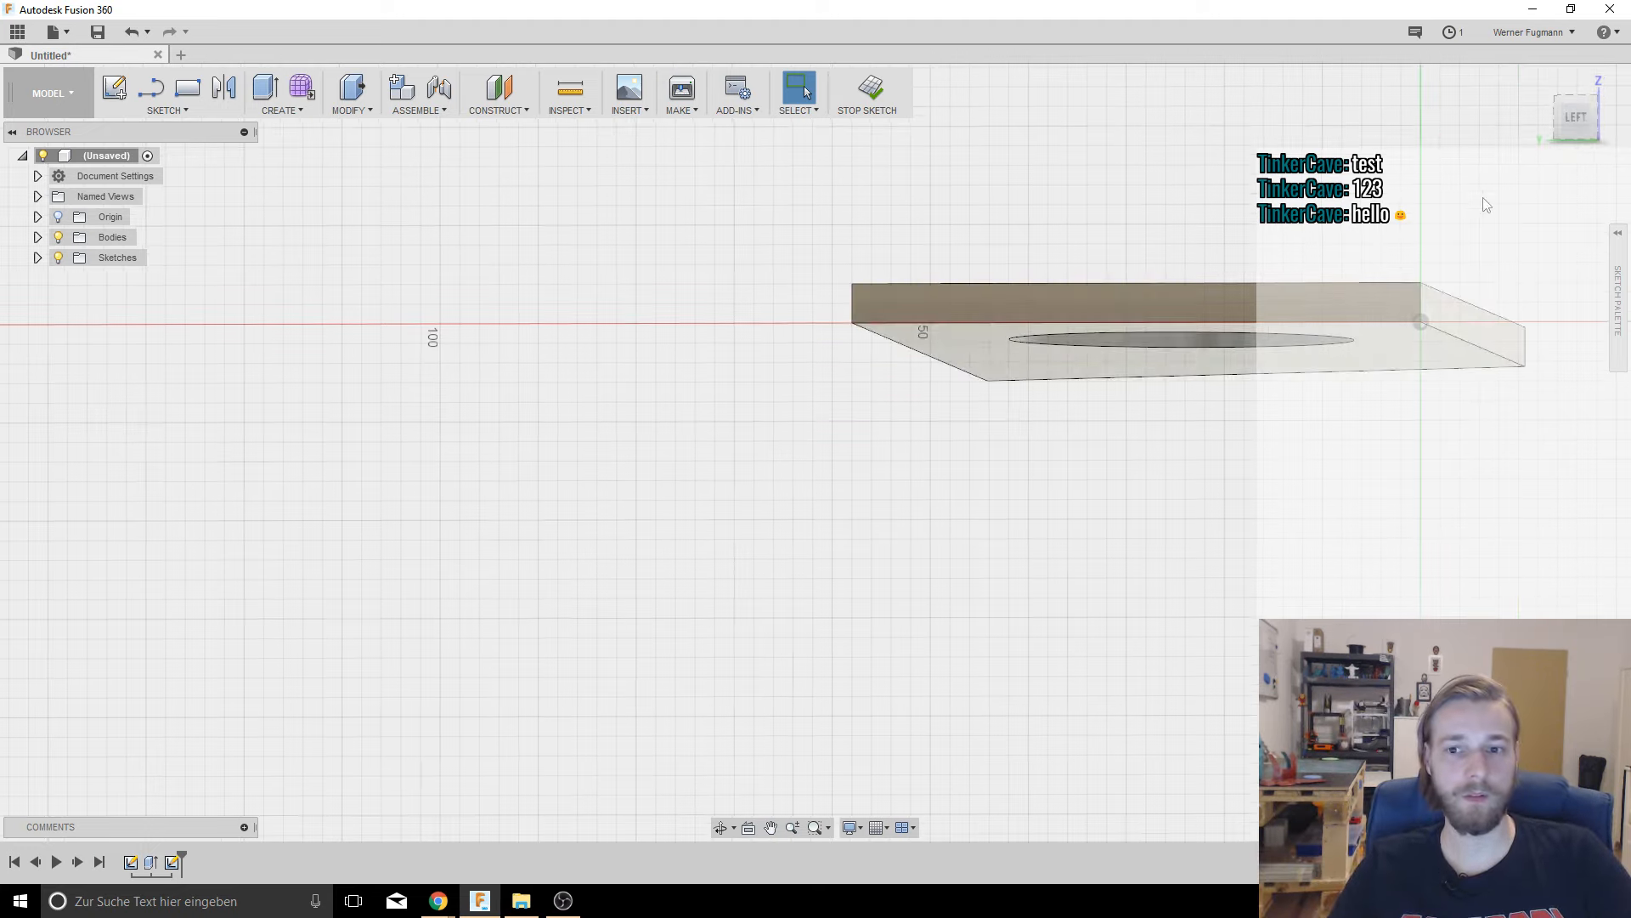
{"action": "left_click", "coordinate": [1566, 118]}
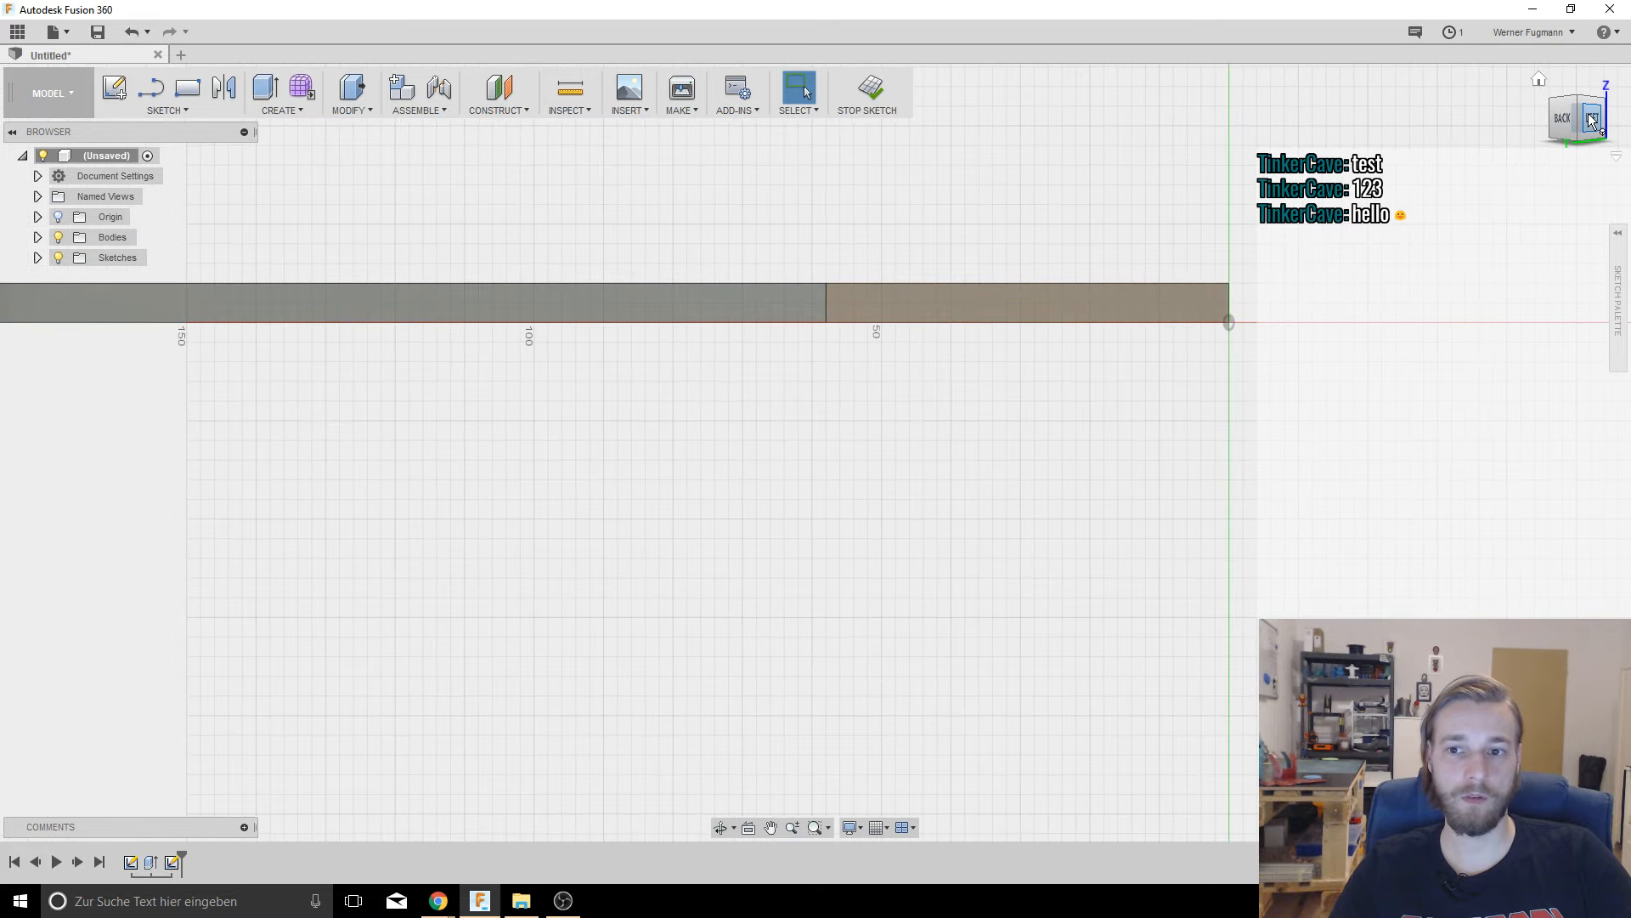
{"action": "left_click", "coordinate": [1591, 119]}
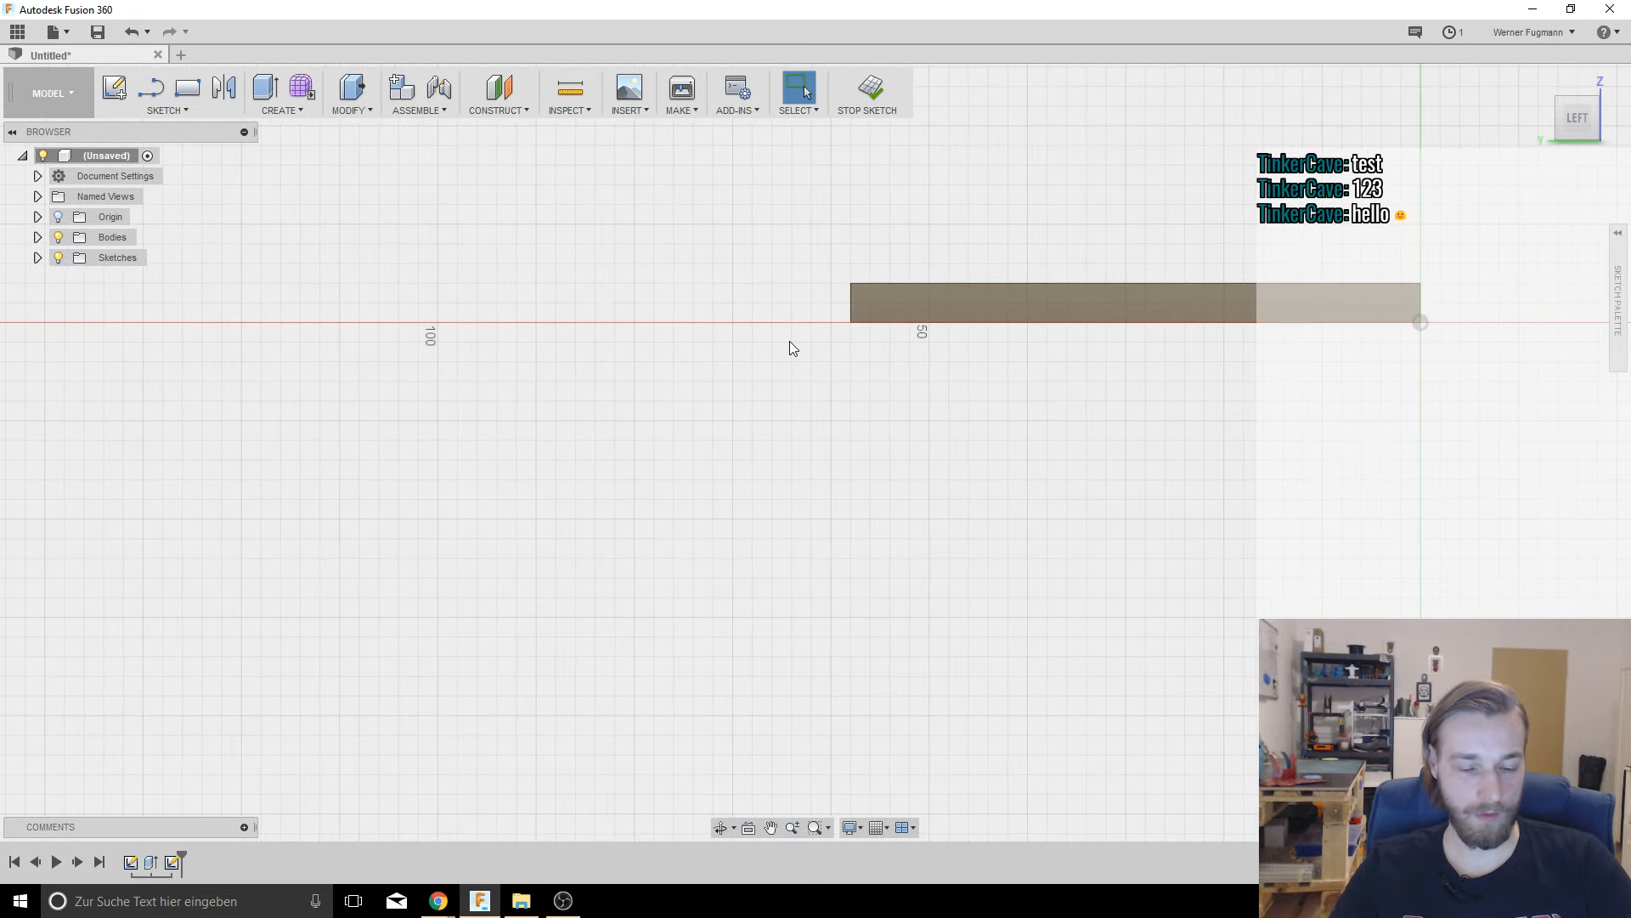
{"action": "key", "text": "l"}
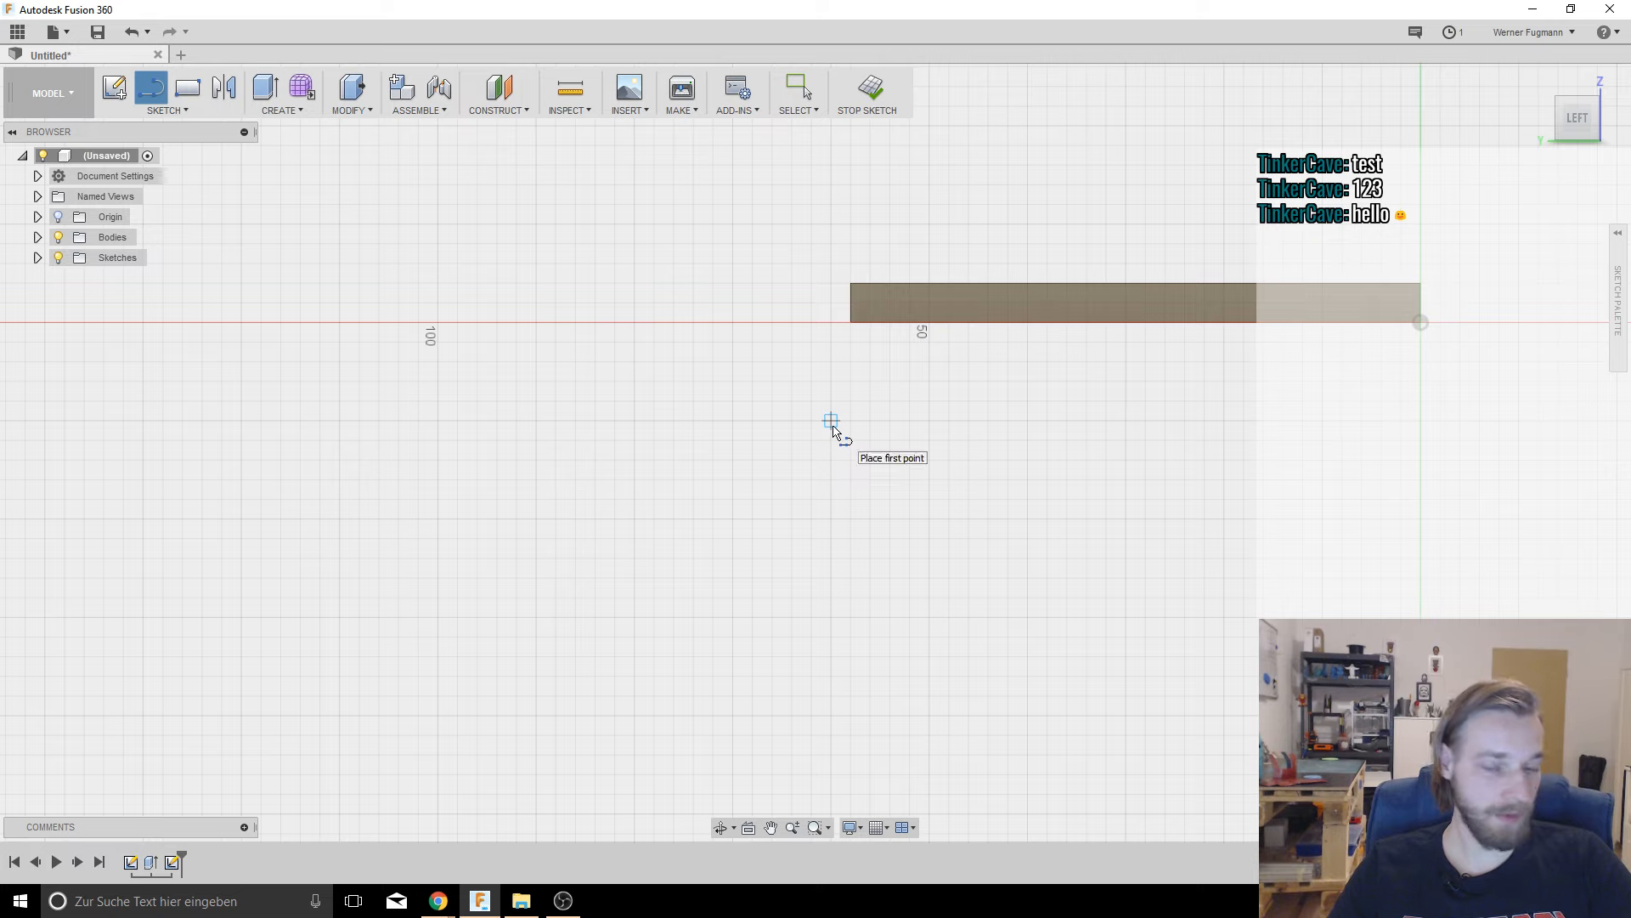
{"action": "left_click", "coordinate": [850, 284]}
{"action": "left_click", "coordinate": [635, 420]}
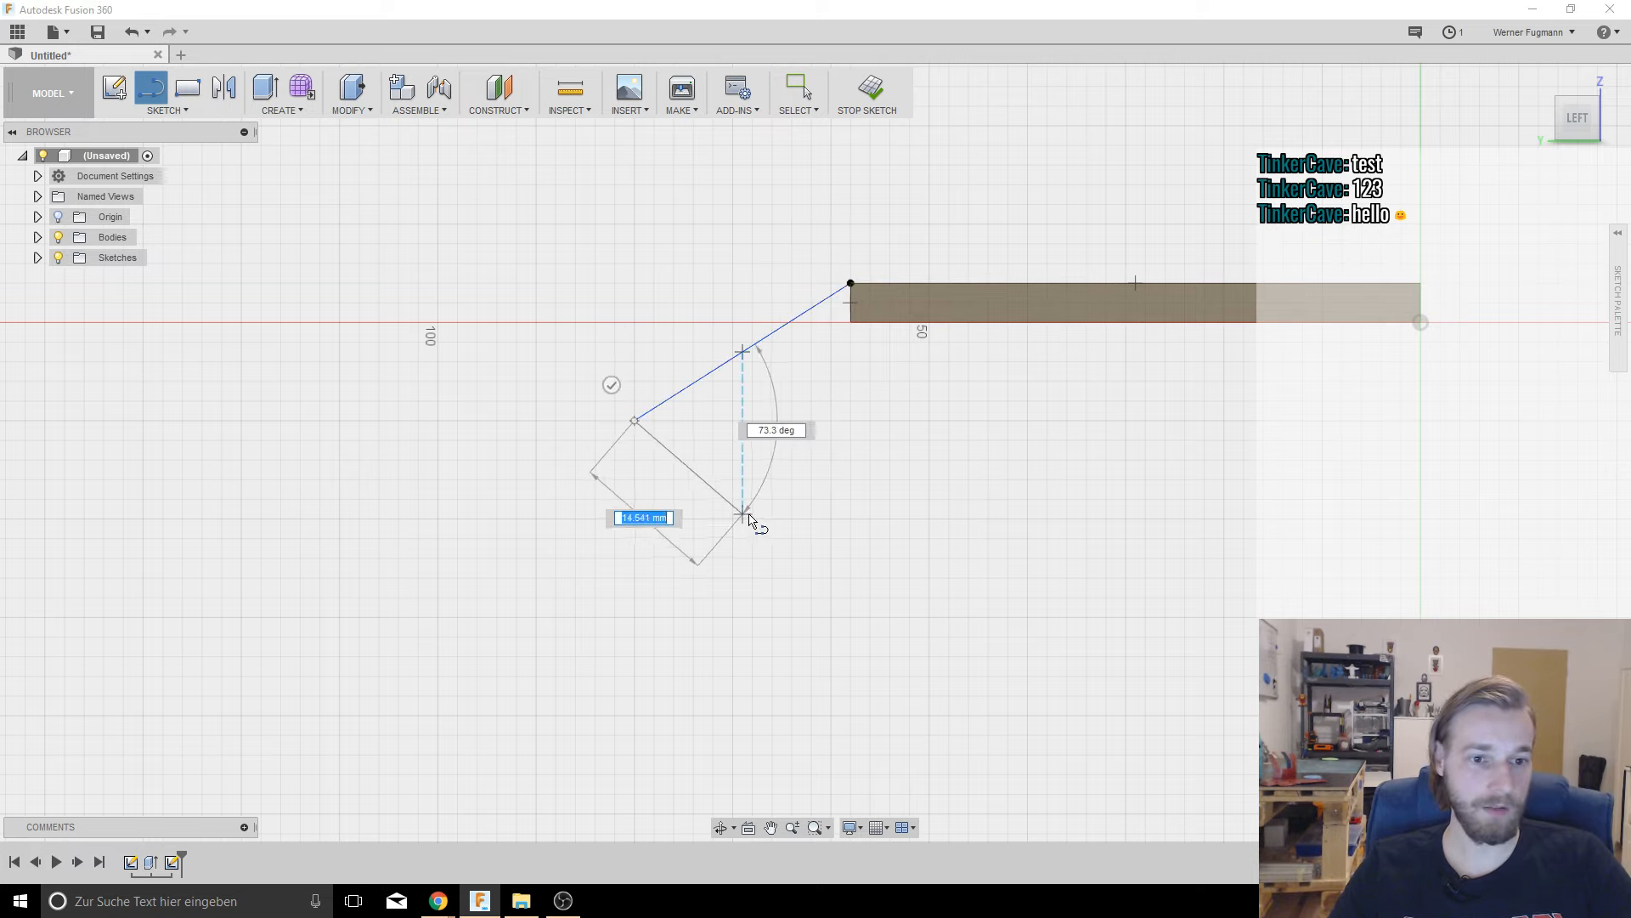
{"action": "key", "text": "Escape"}
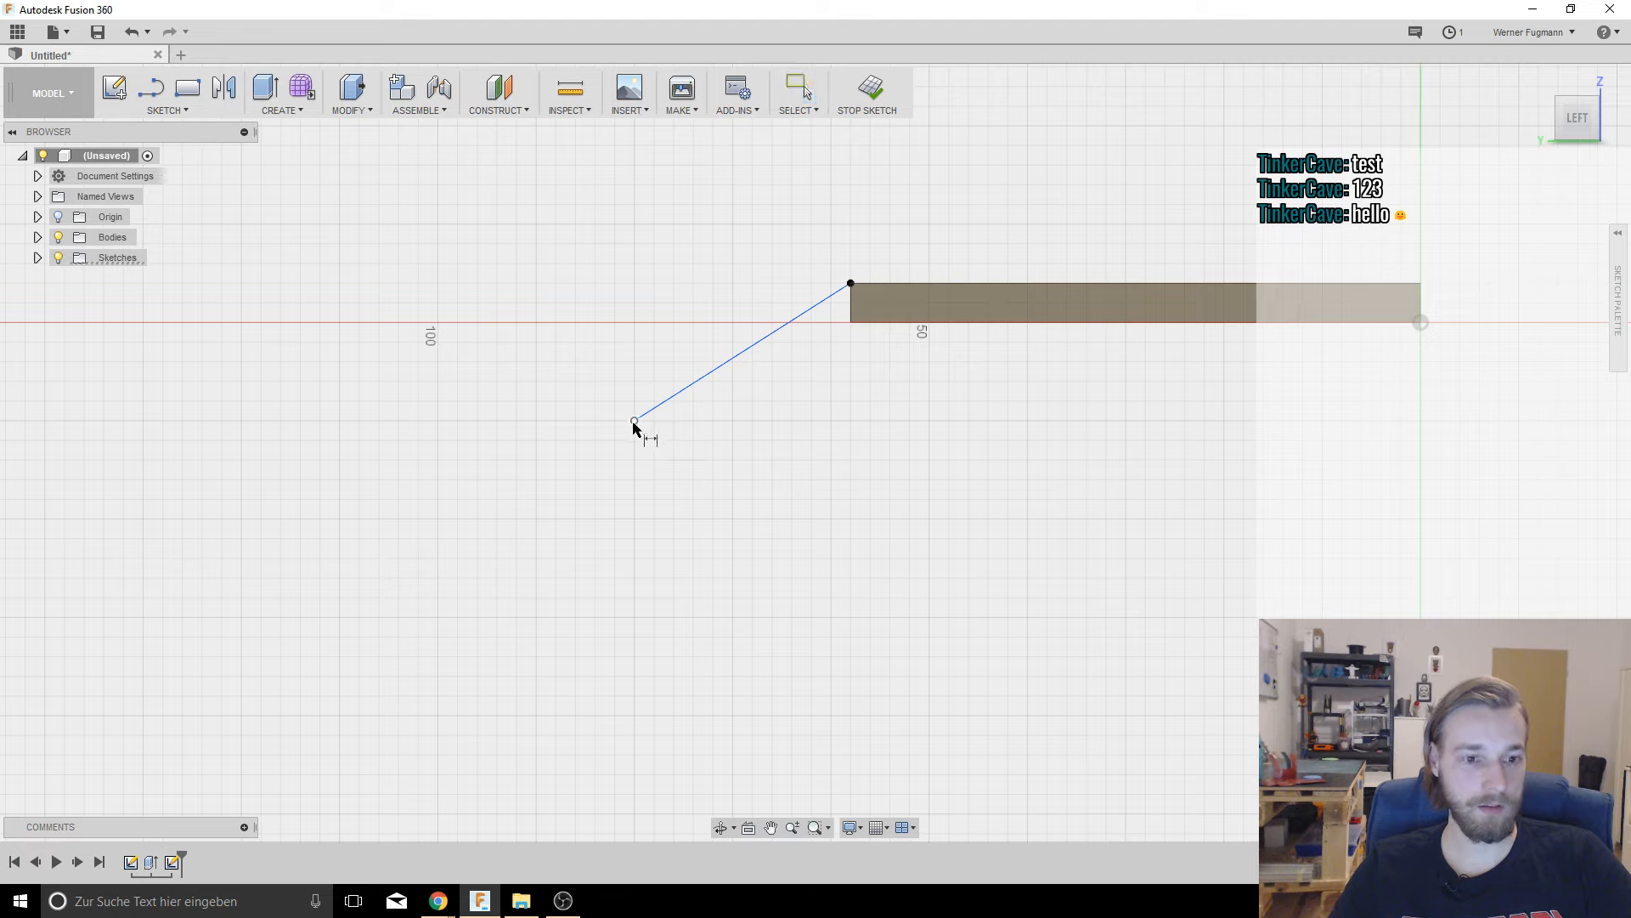
Step: Dimension the slanted line as 10 mm horizontally and 12.5 mm vertically
{"action": "left_click", "coordinate": [635, 419]}
{"action": "left_click", "coordinate": [851, 284]}
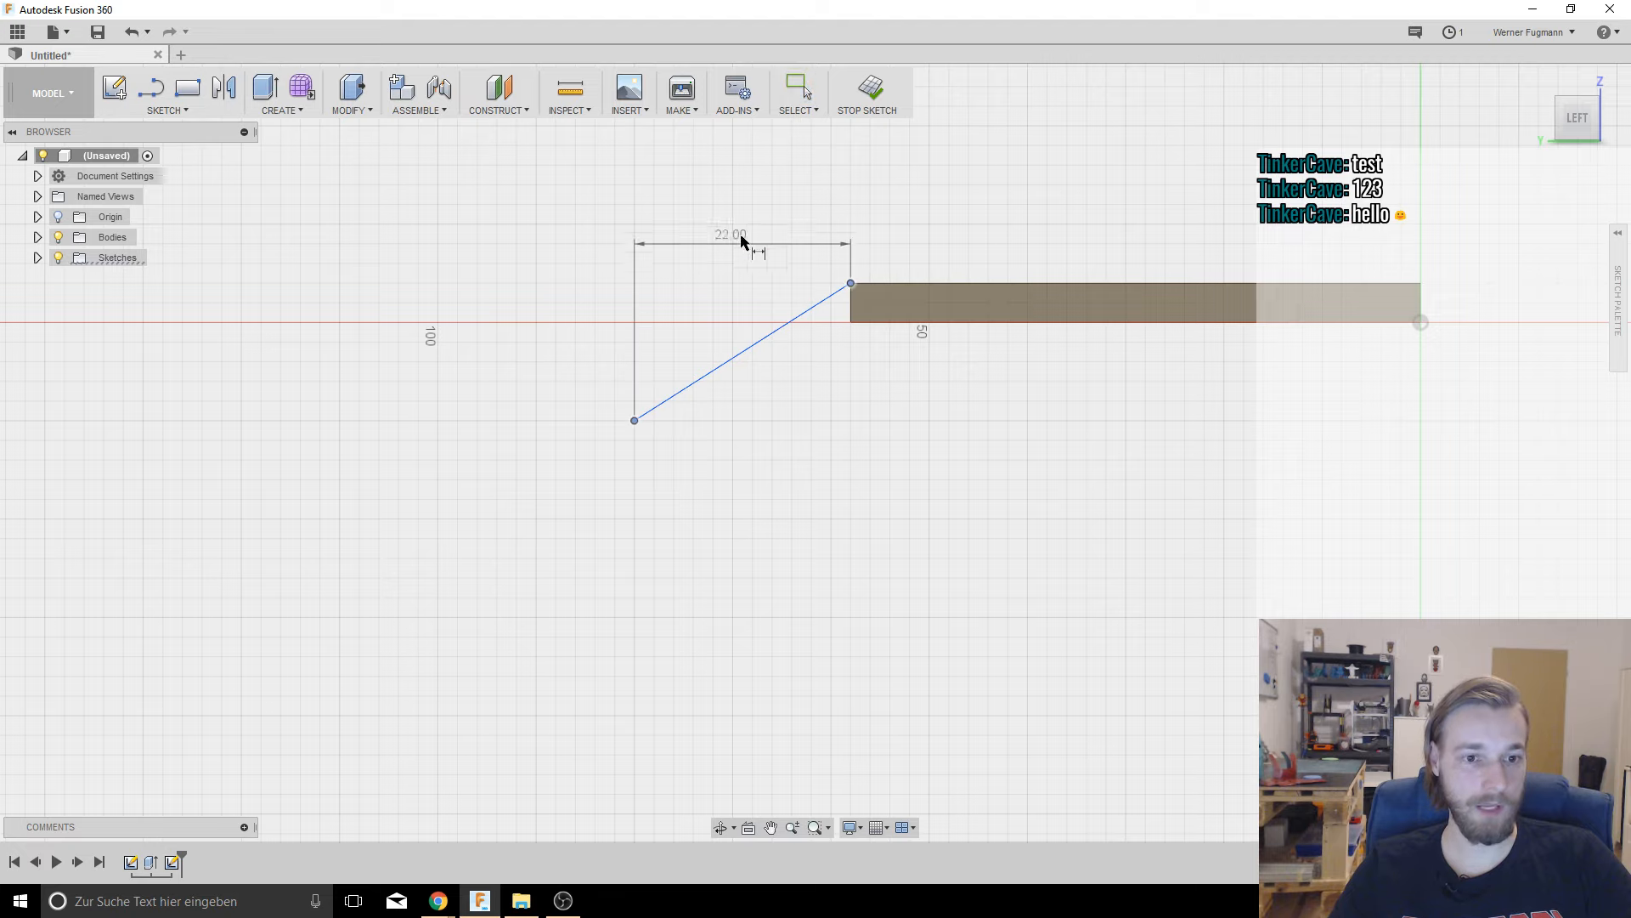
{"action": "left_click", "coordinate": [749, 212]}
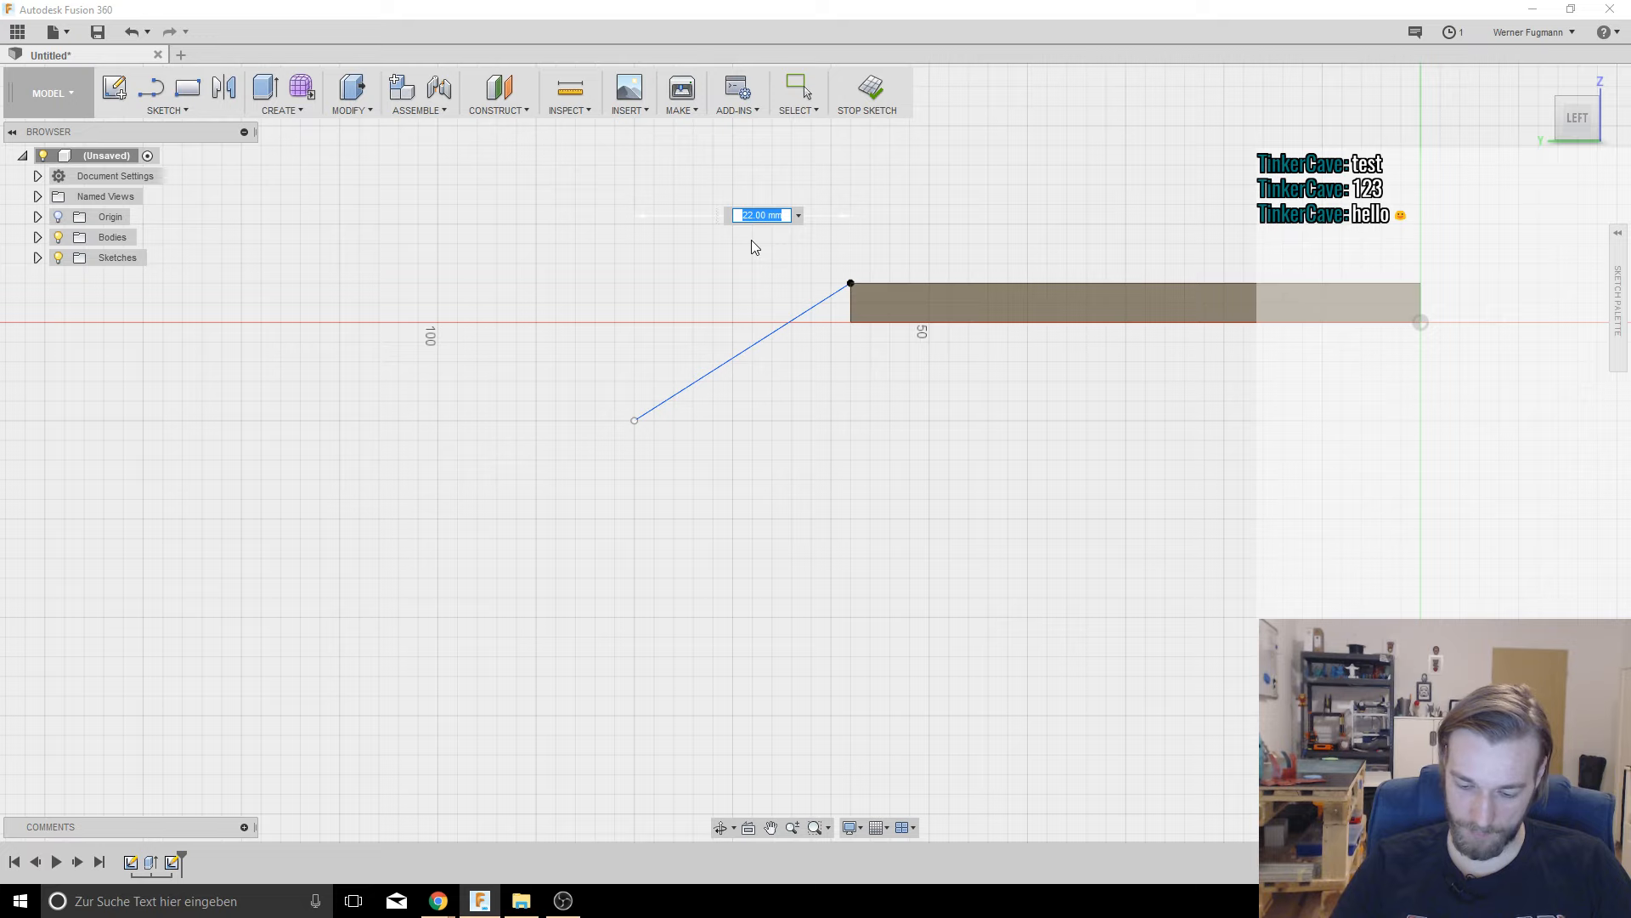
{"action": "type", "text": "10"}
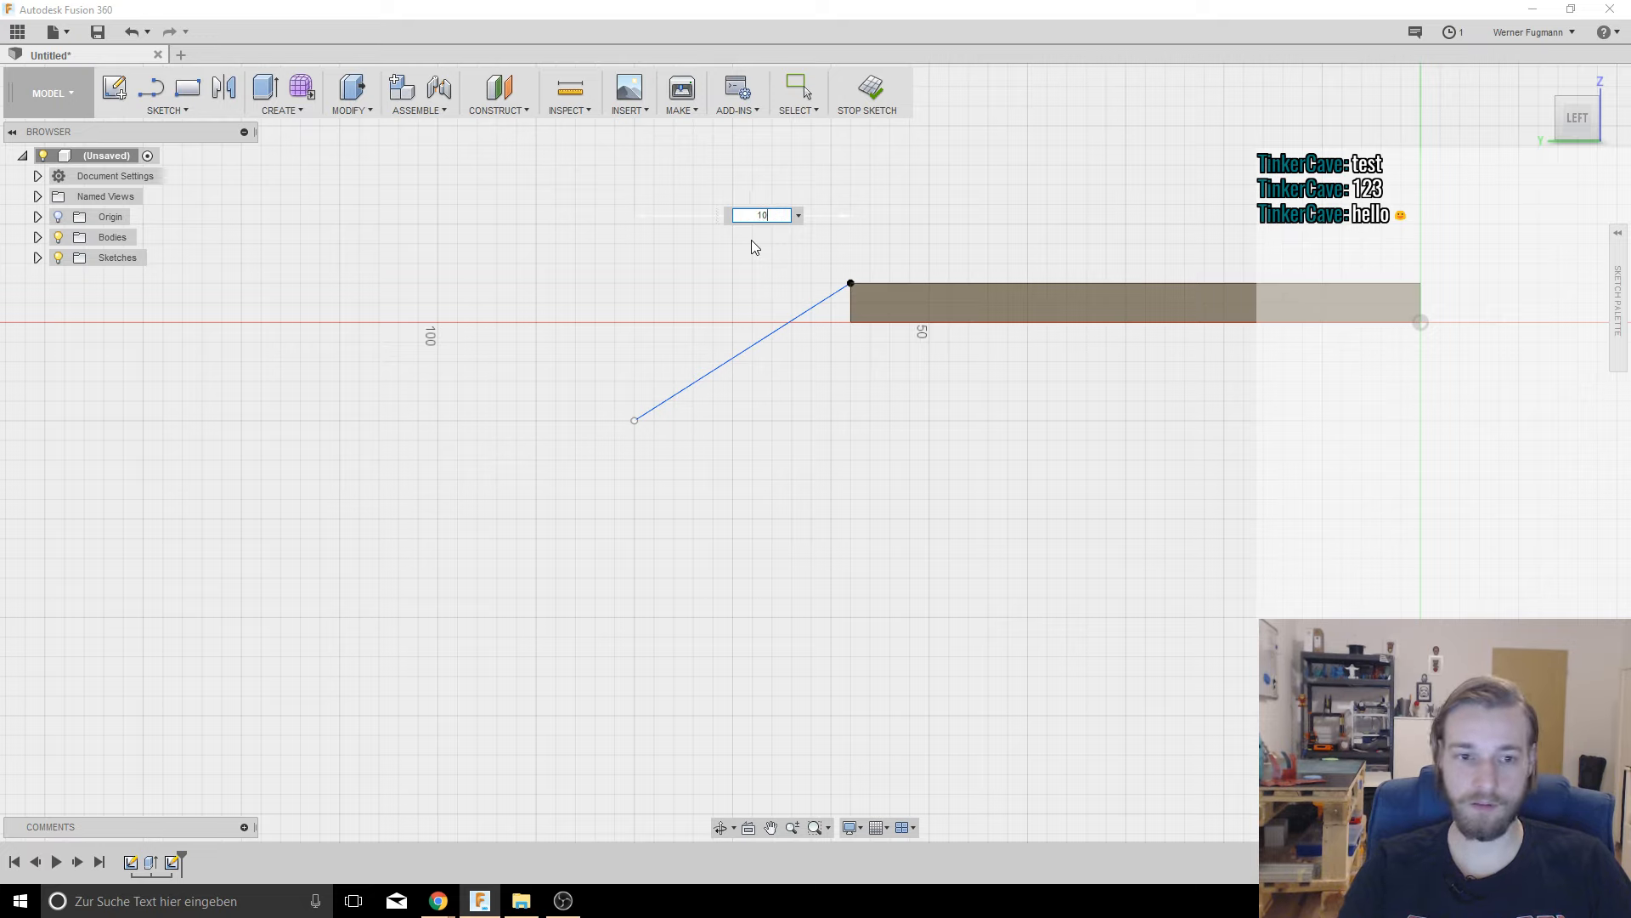
{"action": "key", "text": "Return"}
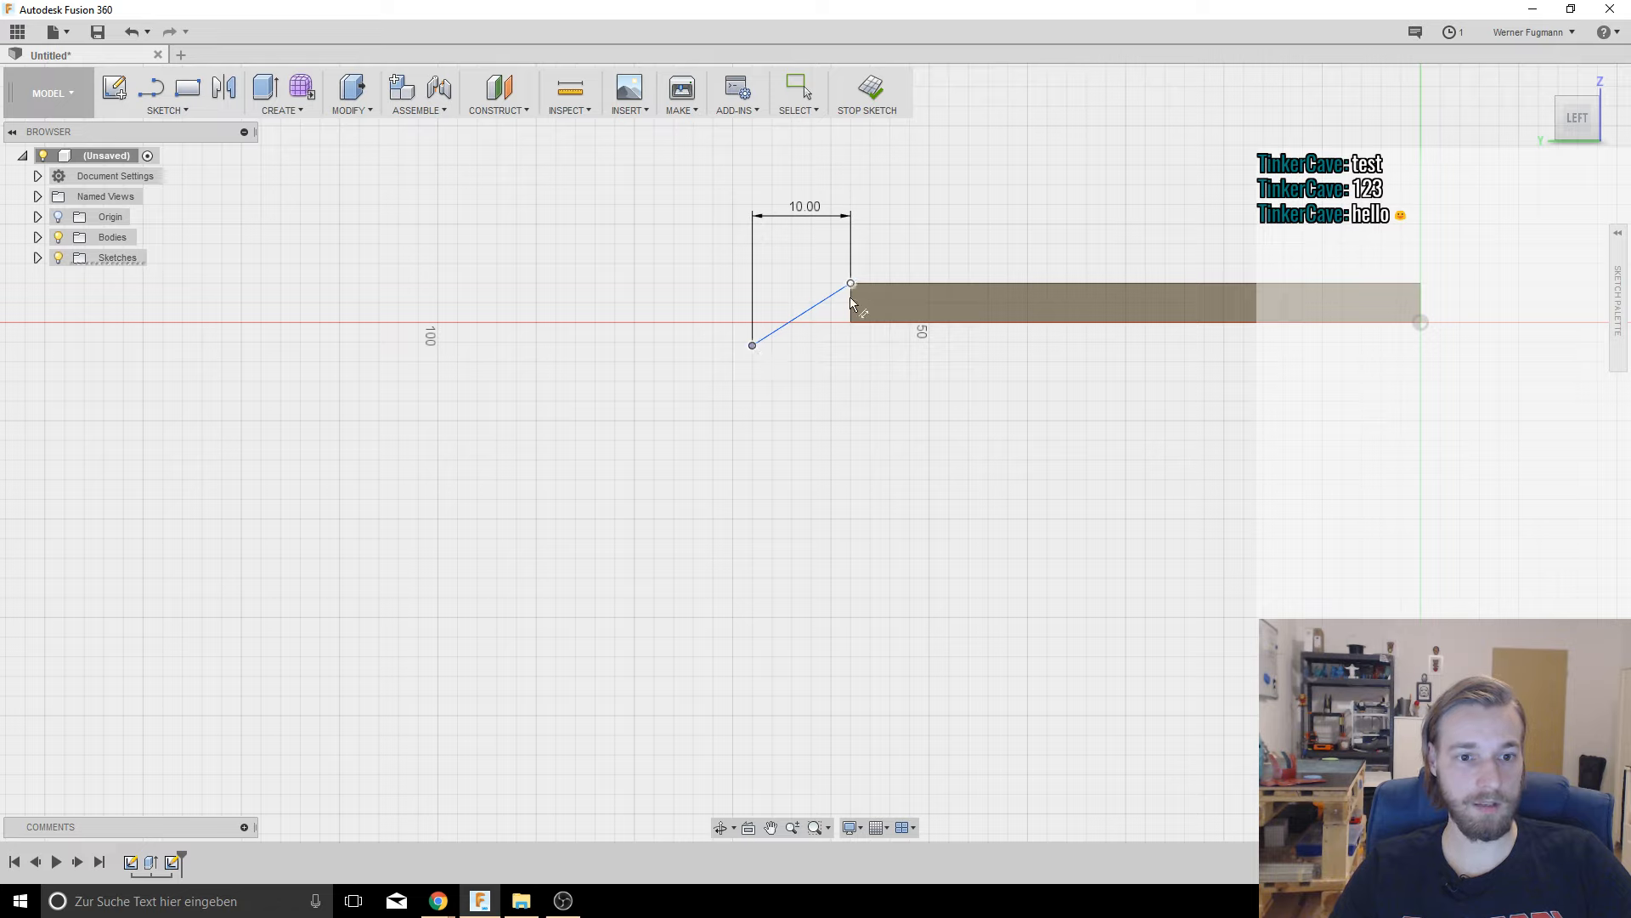
{"action": "left_click", "coordinate": [794, 317]}
{"action": "left_click", "coordinate": [674, 324]}
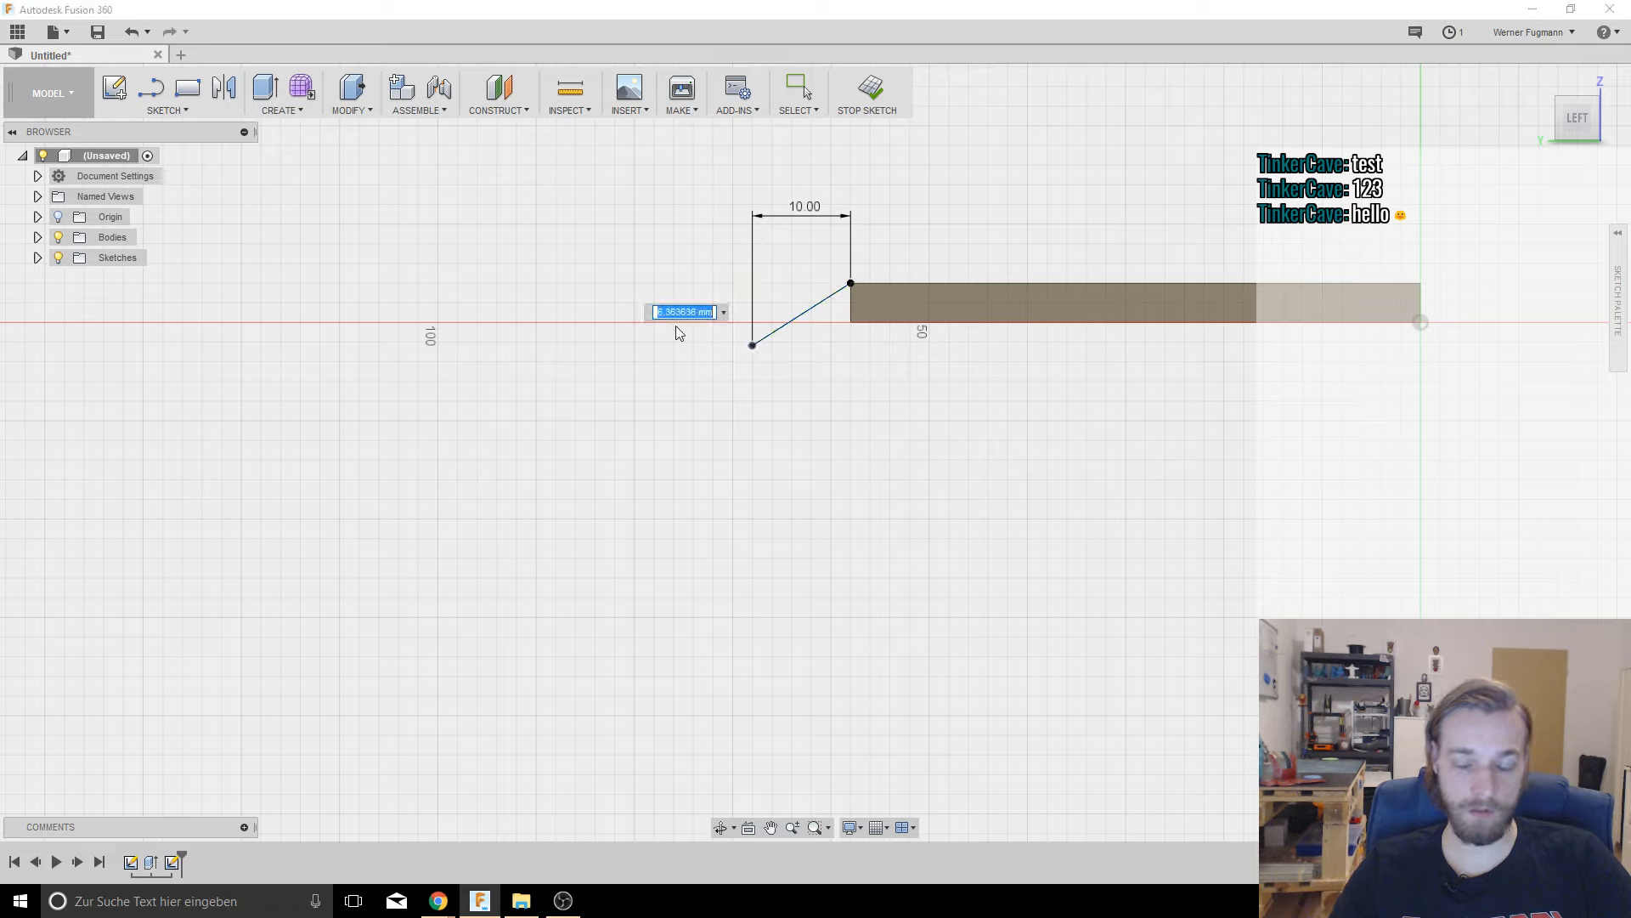
{"action": "type", "text": "12,5"}
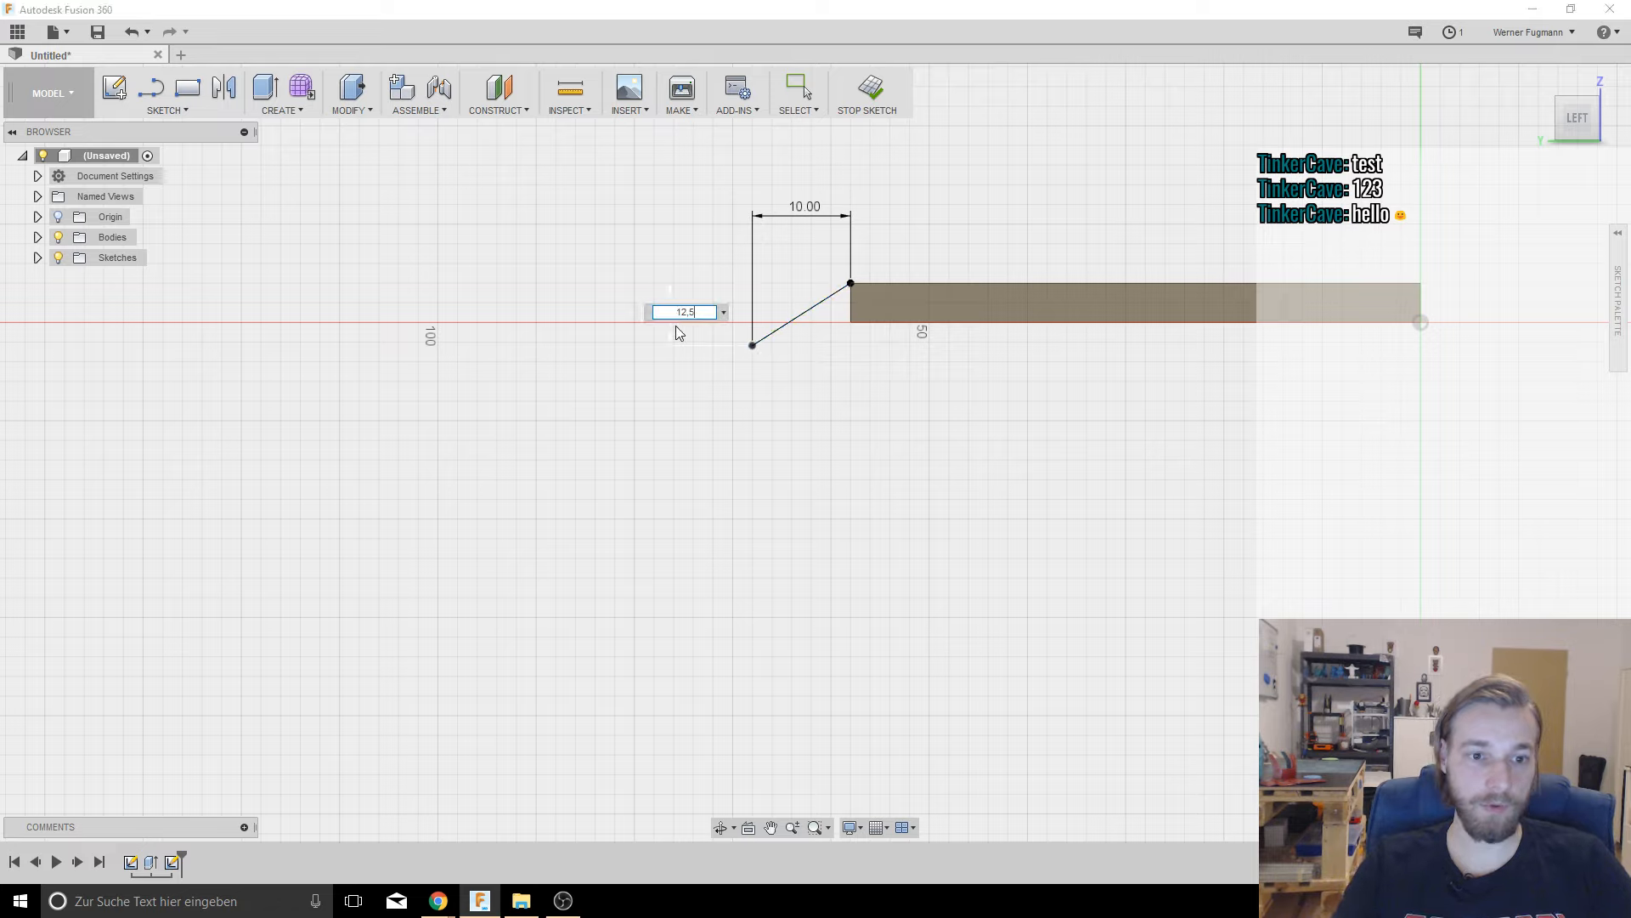
{"action": "key", "text": "Return"}
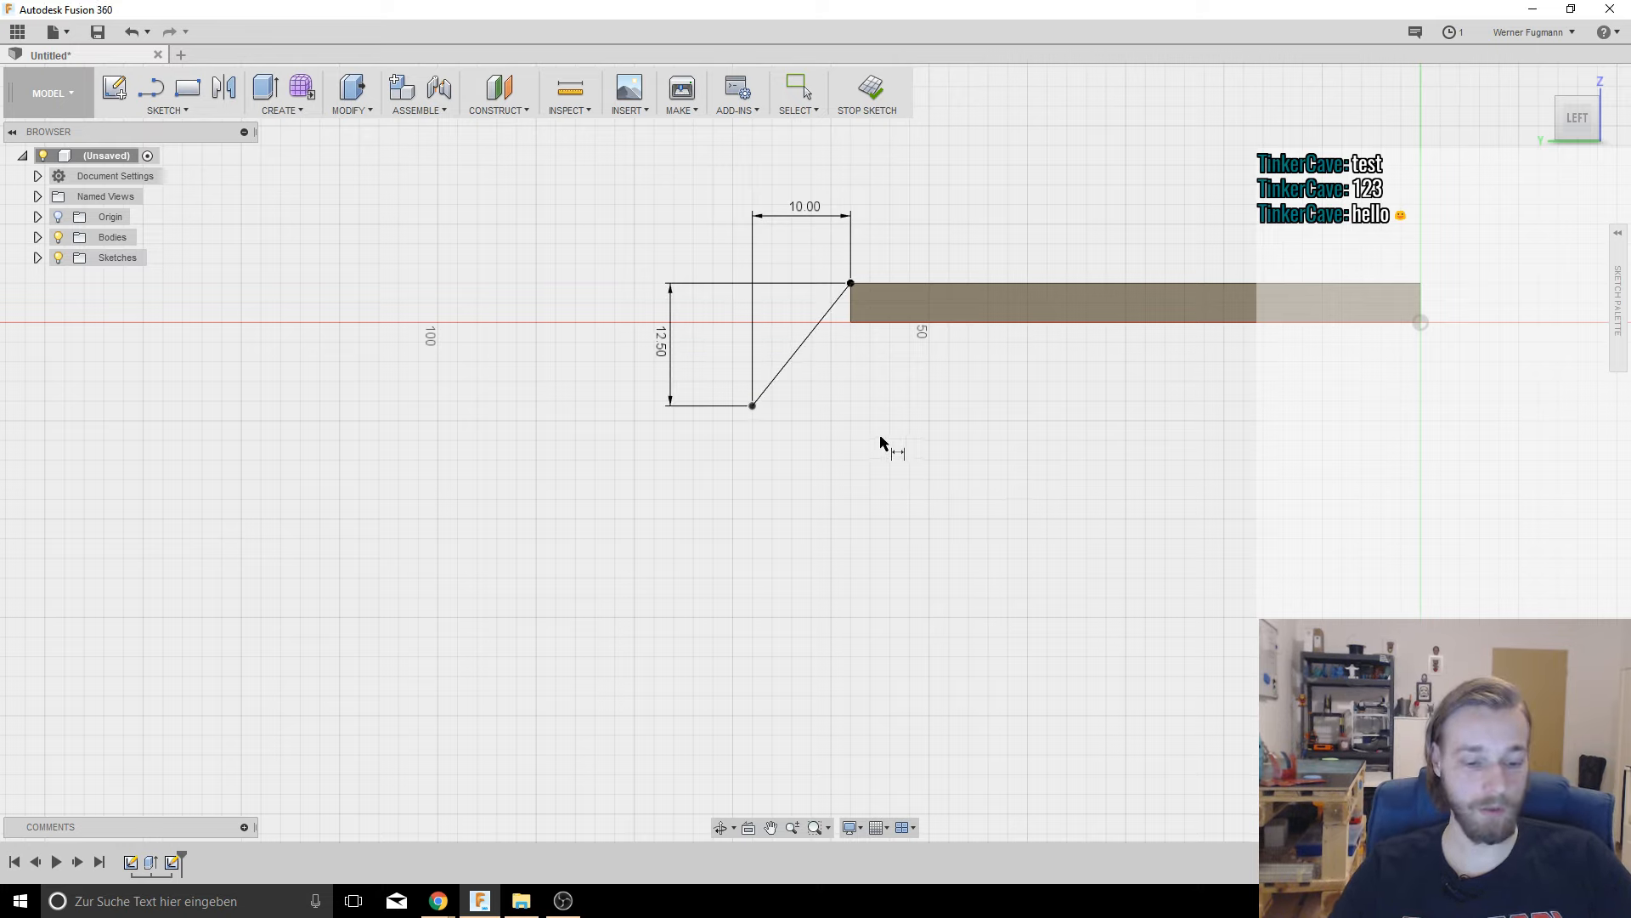
Step: Draw a second line about 11.8 mm long from the plate's lower edge corner, parallel to the first slanted line
{"action": "left_click", "coordinate": [850, 322]}
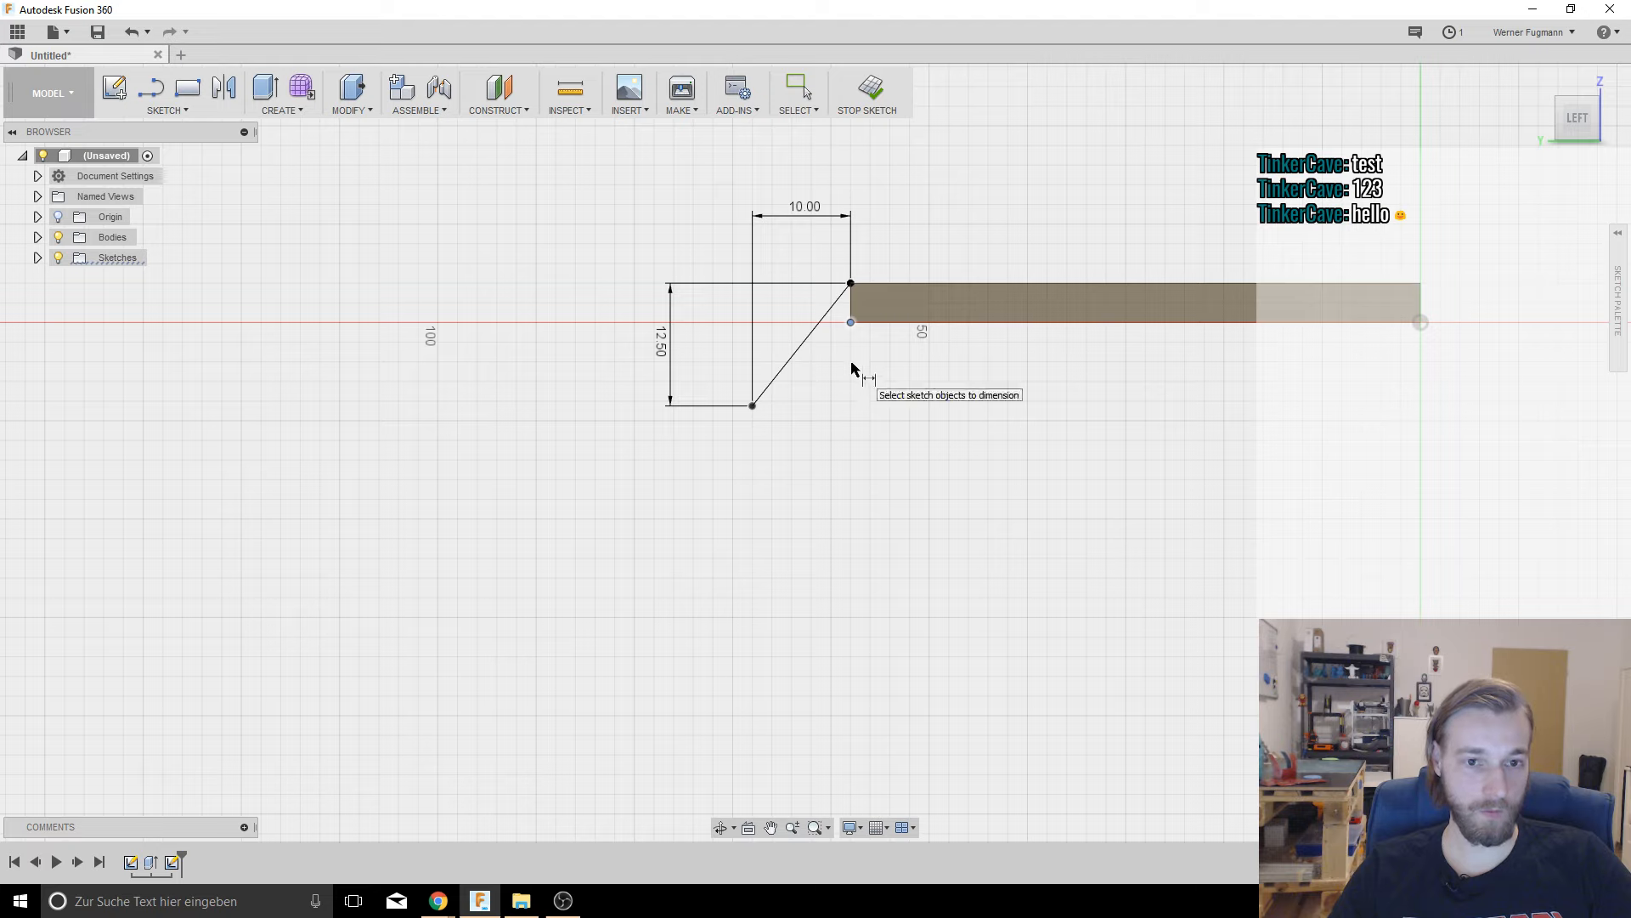
{"action": "key", "text": "l"}
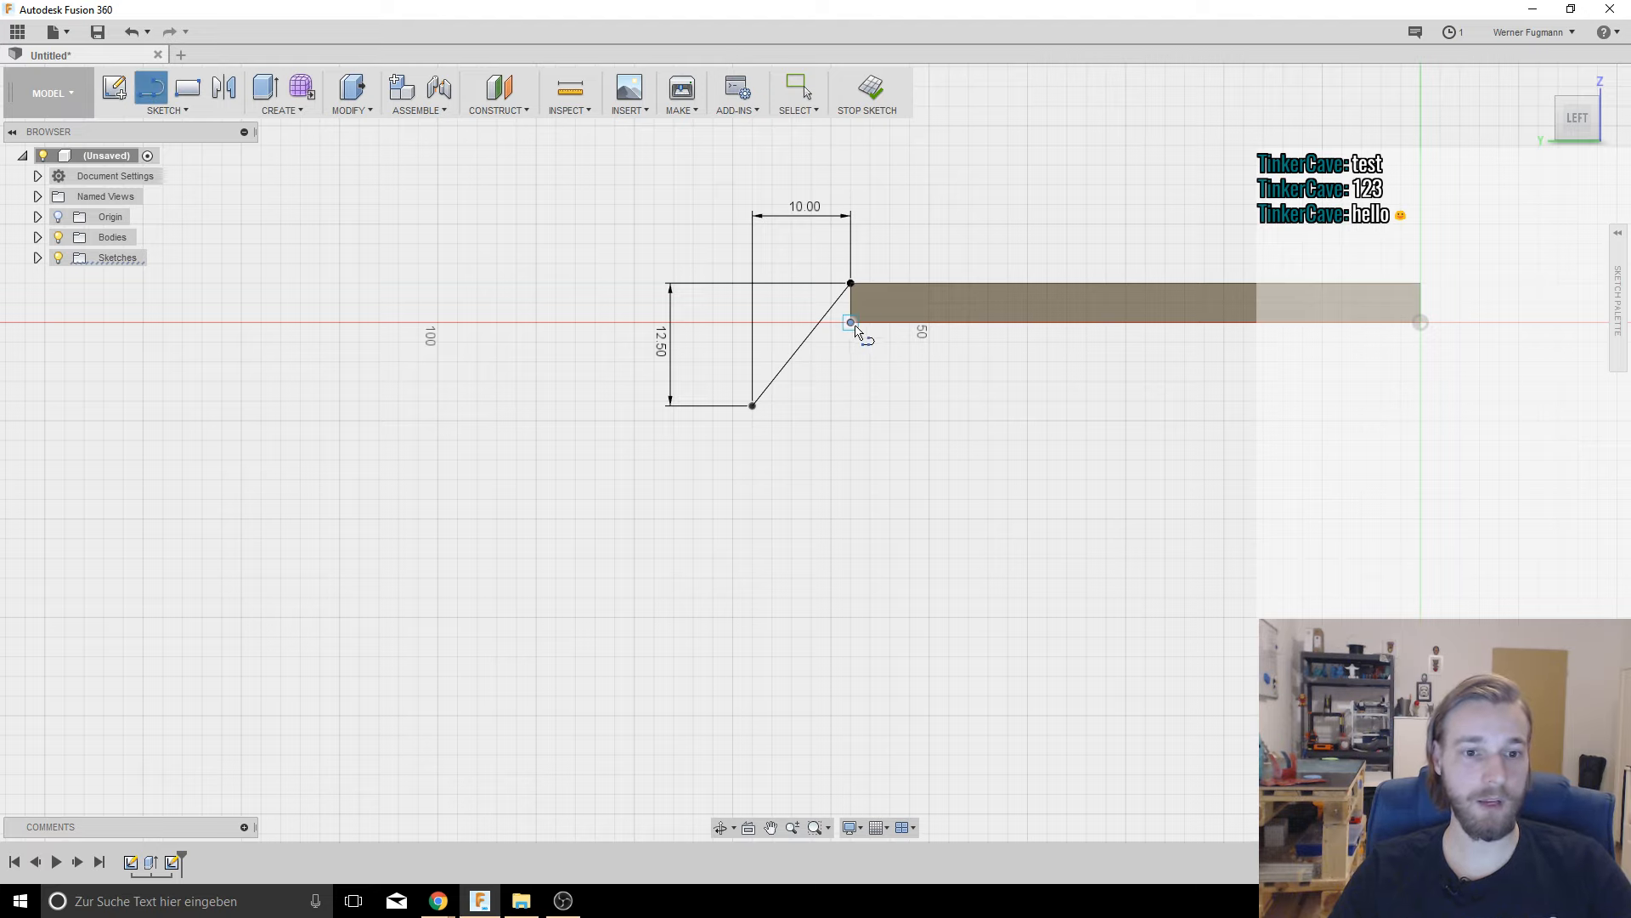
{"action": "left_click", "coordinate": [851, 323]}
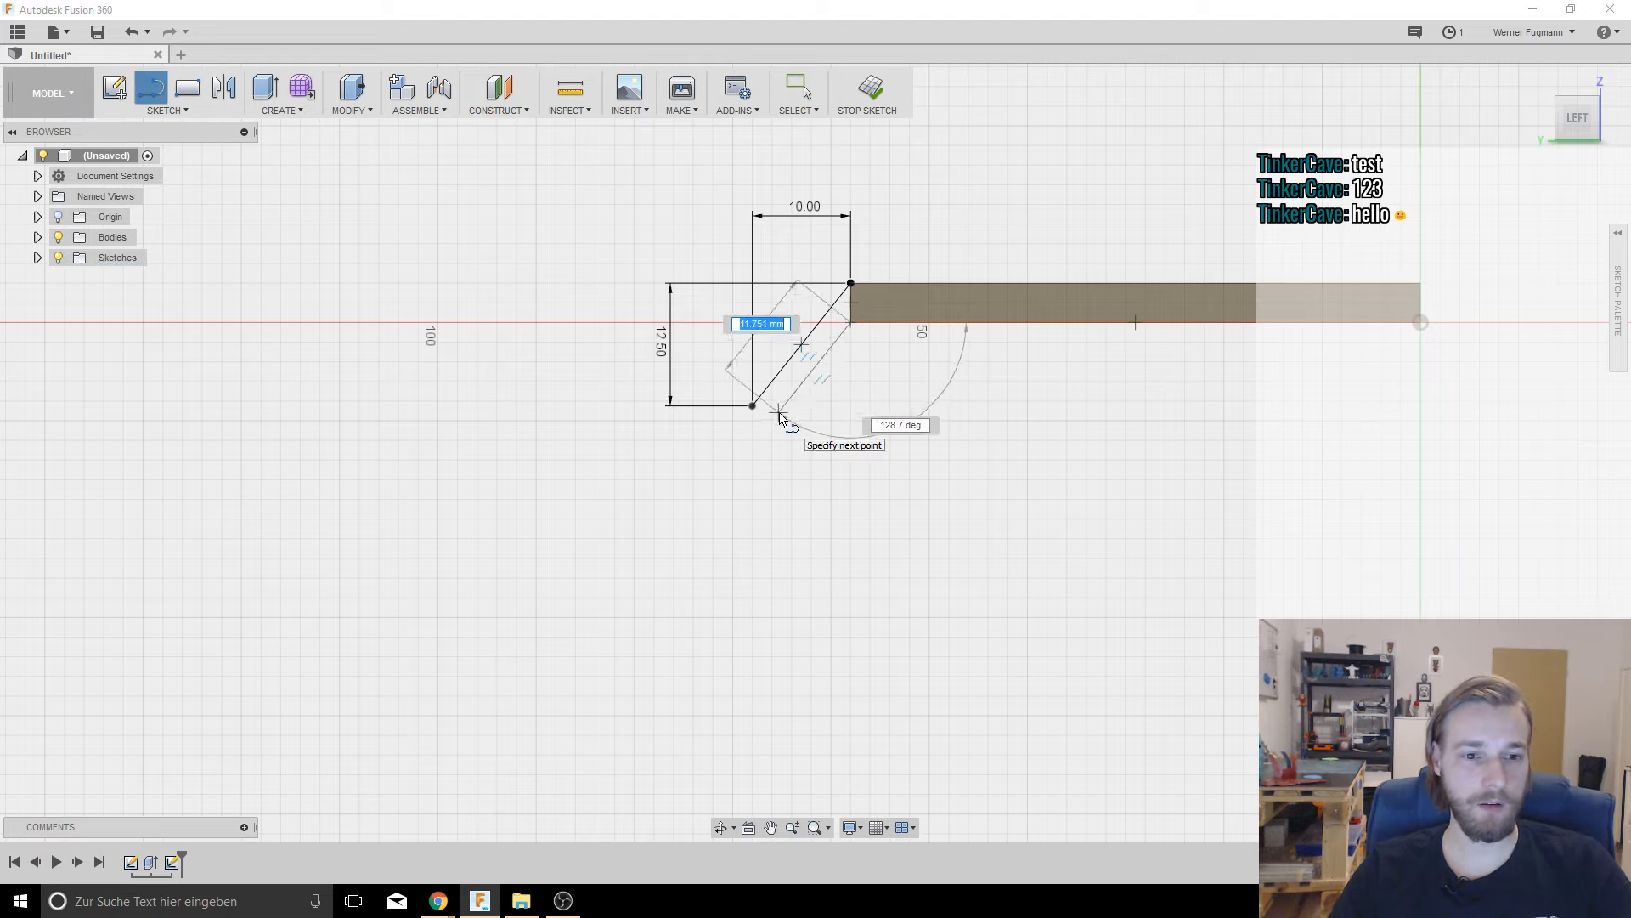
{"action": "left_click", "coordinate": [779, 414]}
{"action": "key", "text": "Escape"}
{"action": "left_click", "coordinate": [819, 360]}
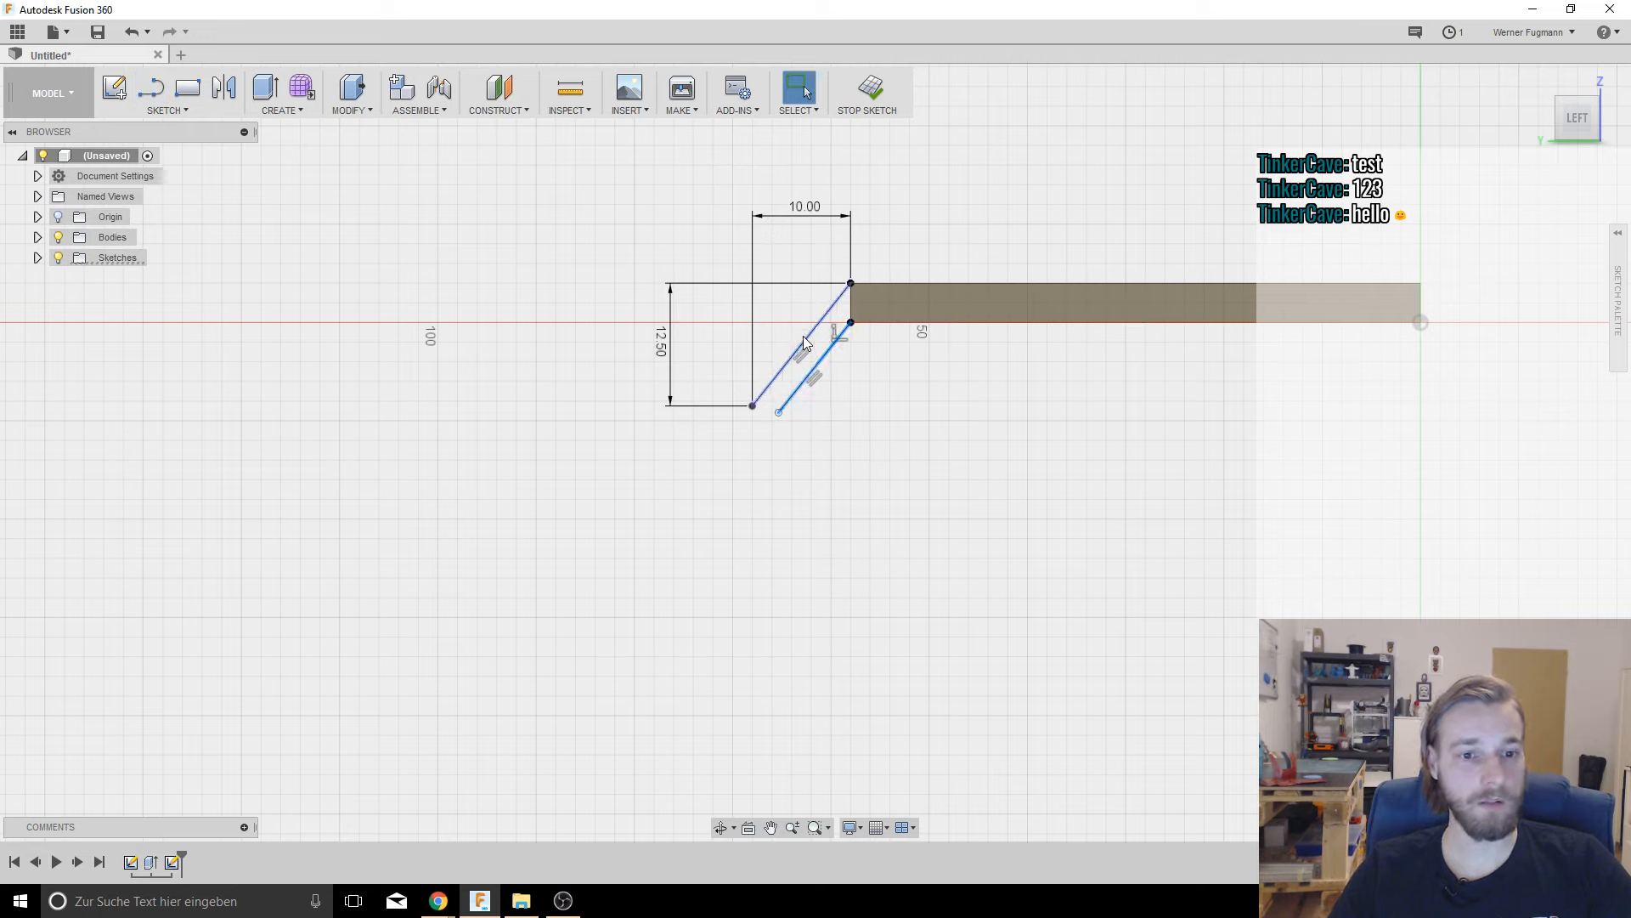
{"action": "right_click", "coordinate": [807, 344]}
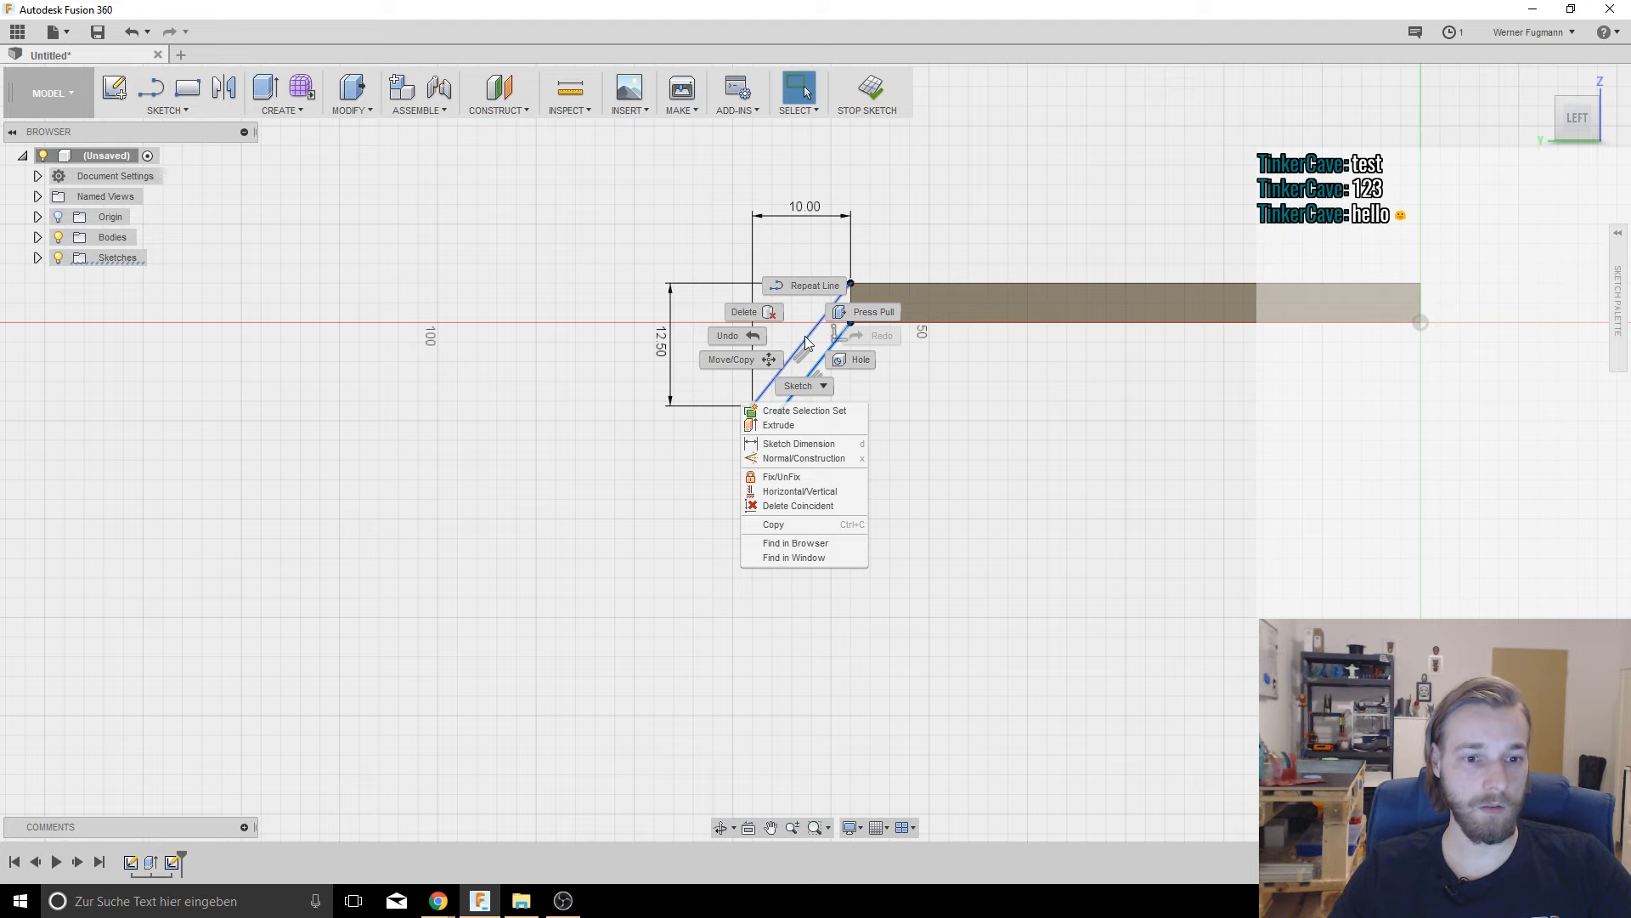
{"action": "left_click", "coordinate": [901, 389]}
{"action": "left_click", "coordinate": [902, 390]}
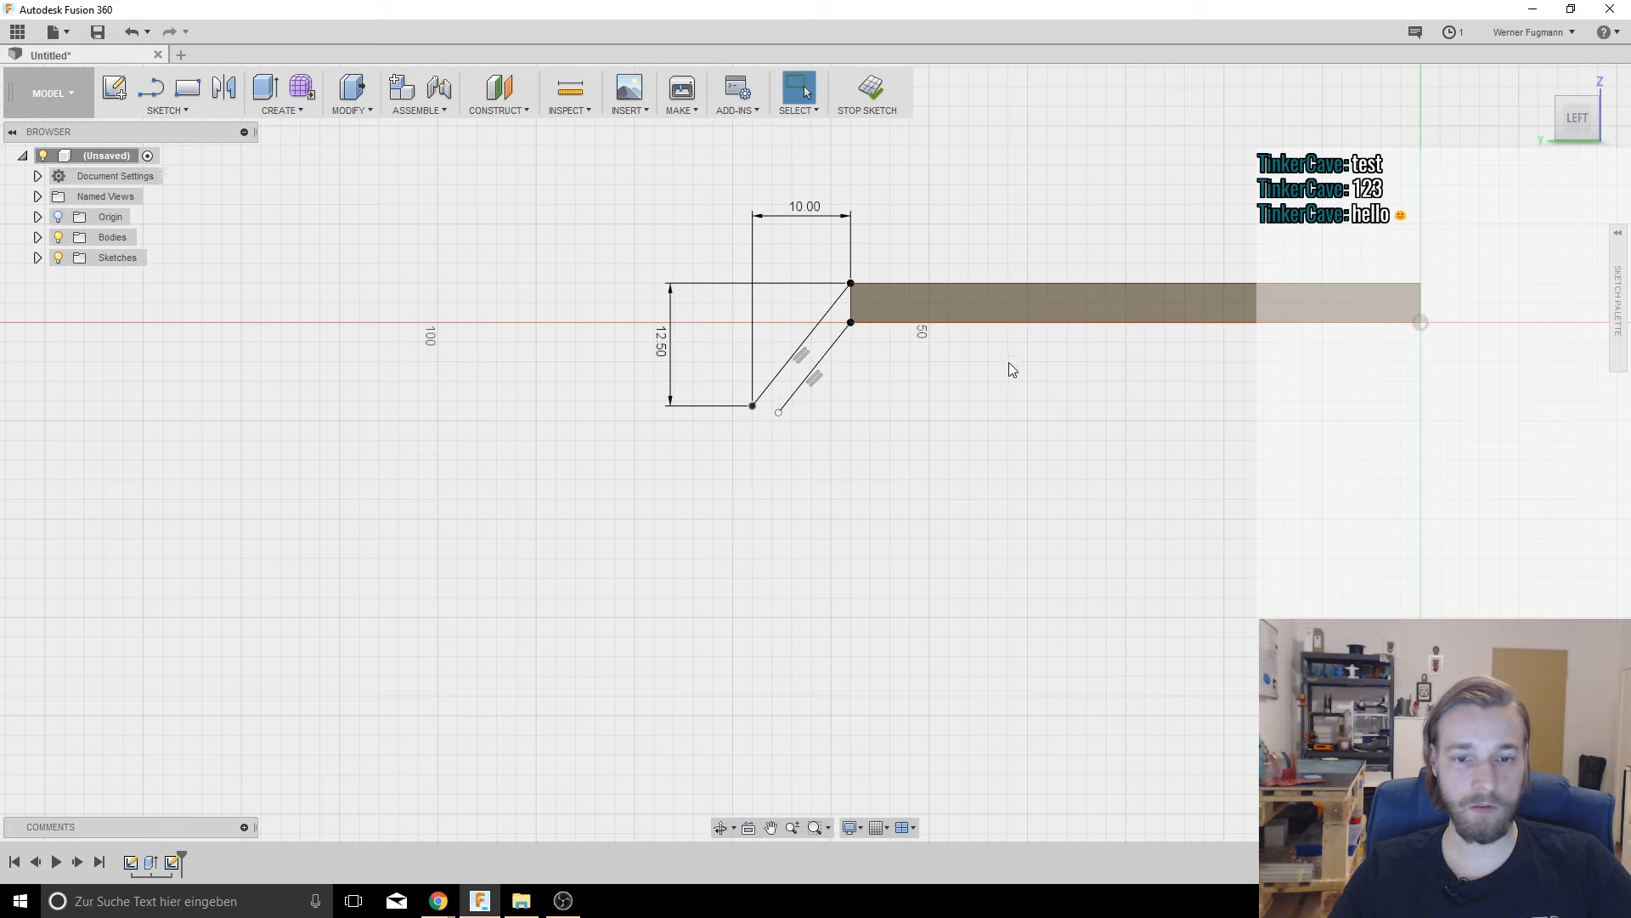
{"action": "left_click", "coordinate": [1621, 235]}
{"action": "left_click", "coordinate": [826, 351]}
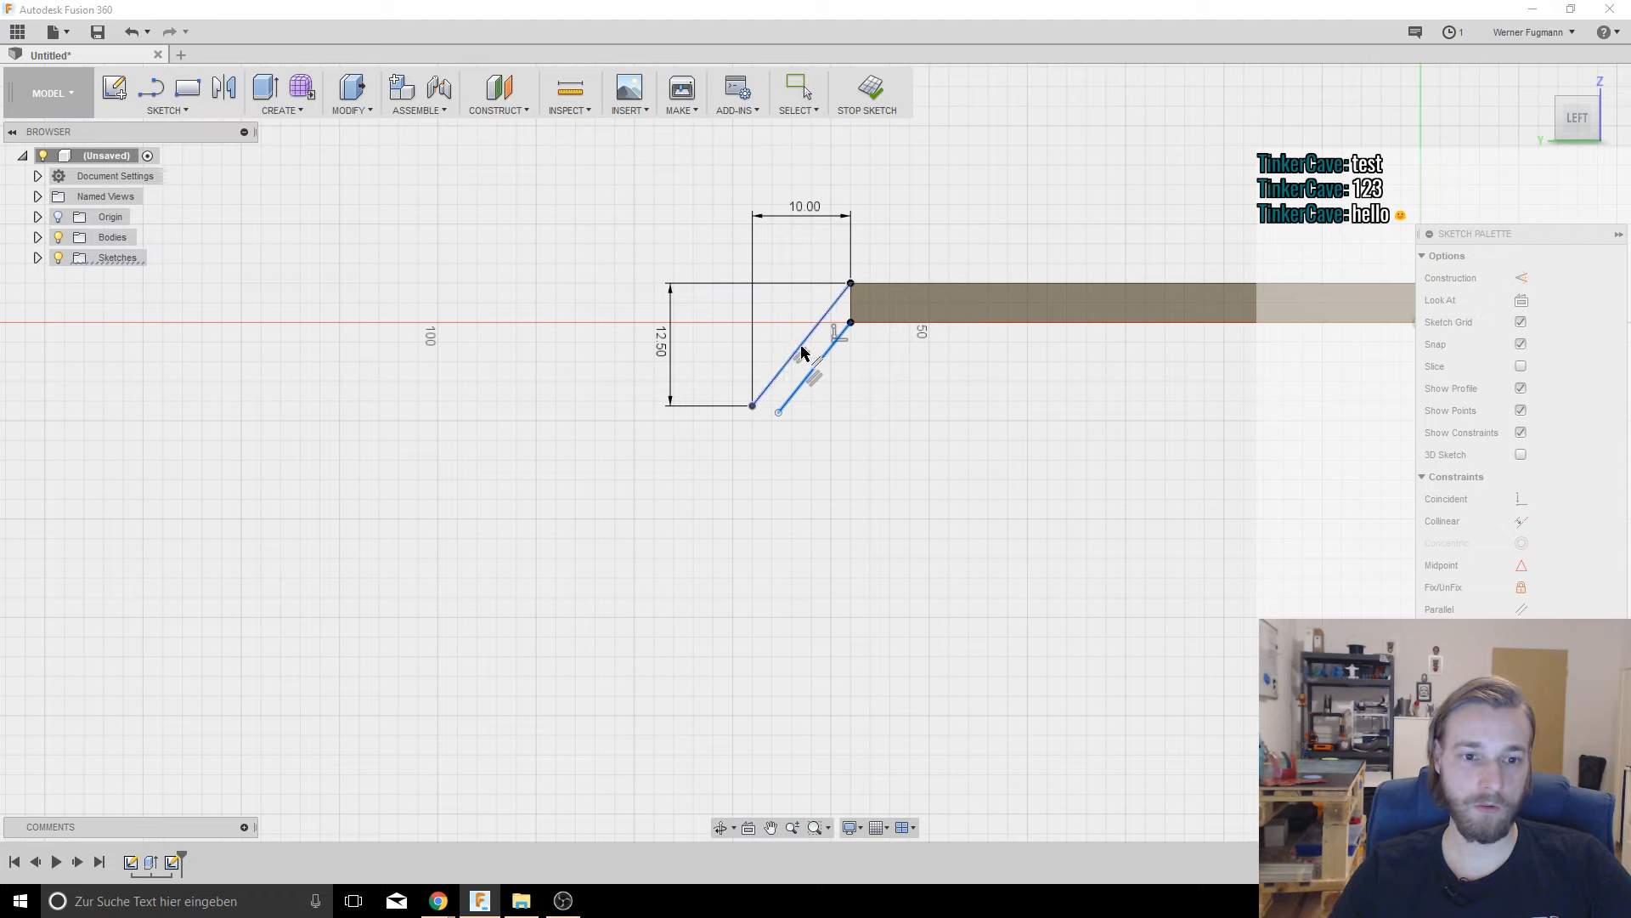
{"action": "key", "text": "Escape"}
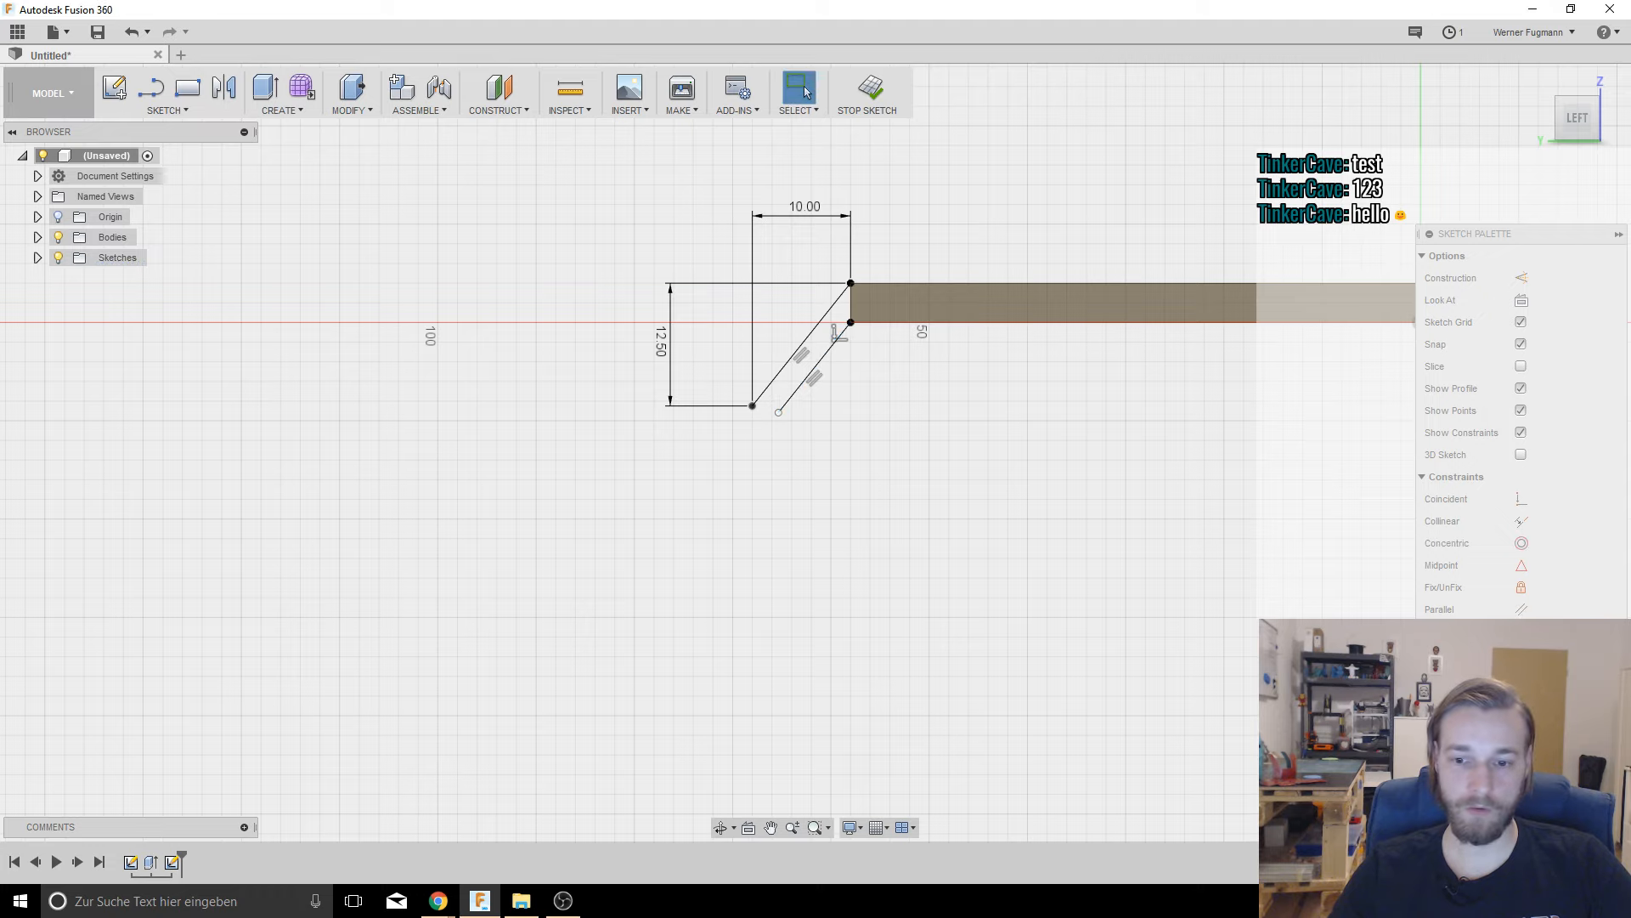
Step: Draw a horizontal line about 3.5 mm long from the first slanted line's lower end across the second slanted line
{"action": "scroll", "coordinate": [773, 404], "scroll_direction": "up", "scroll_amount": 4}
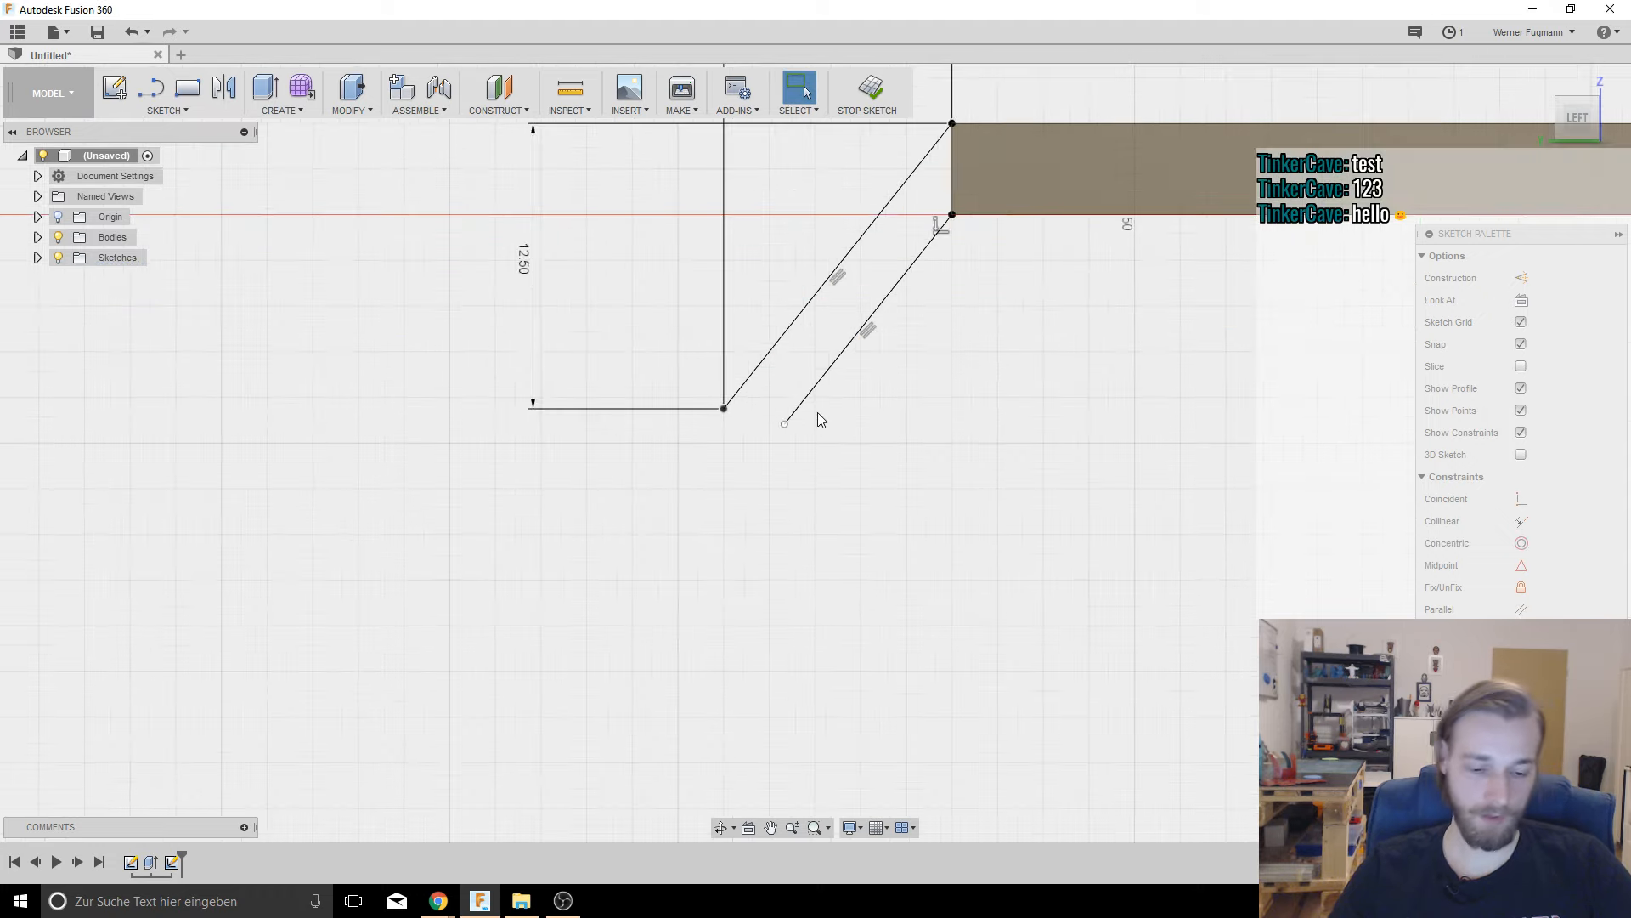
{"action": "key", "text": "l"}
{"action": "left_click", "coordinate": [723, 408]}
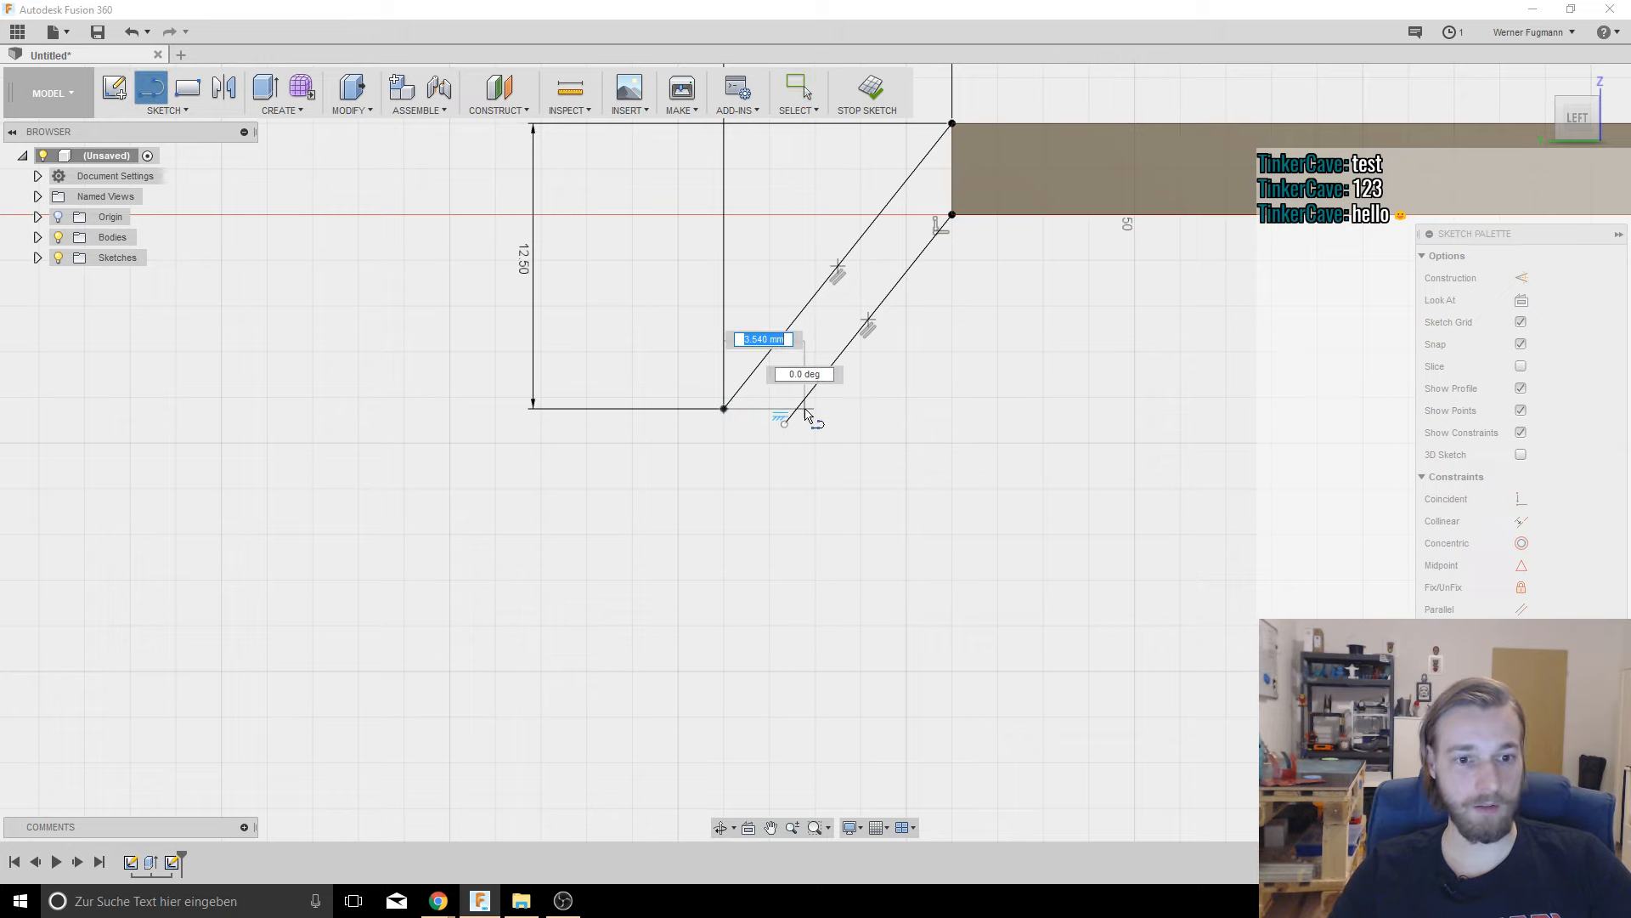
{"action": "left_click", "coordinate": [805, 408]}
{"action": "key", "text": "Escape"}
Step: Trim the overhanging ends of the second slanted line and the horizontal line so they meet at a corner
{"action": "scroll", "coordinate": [501, 238], "scroll_direction": "up", "scroll_amount": 3}
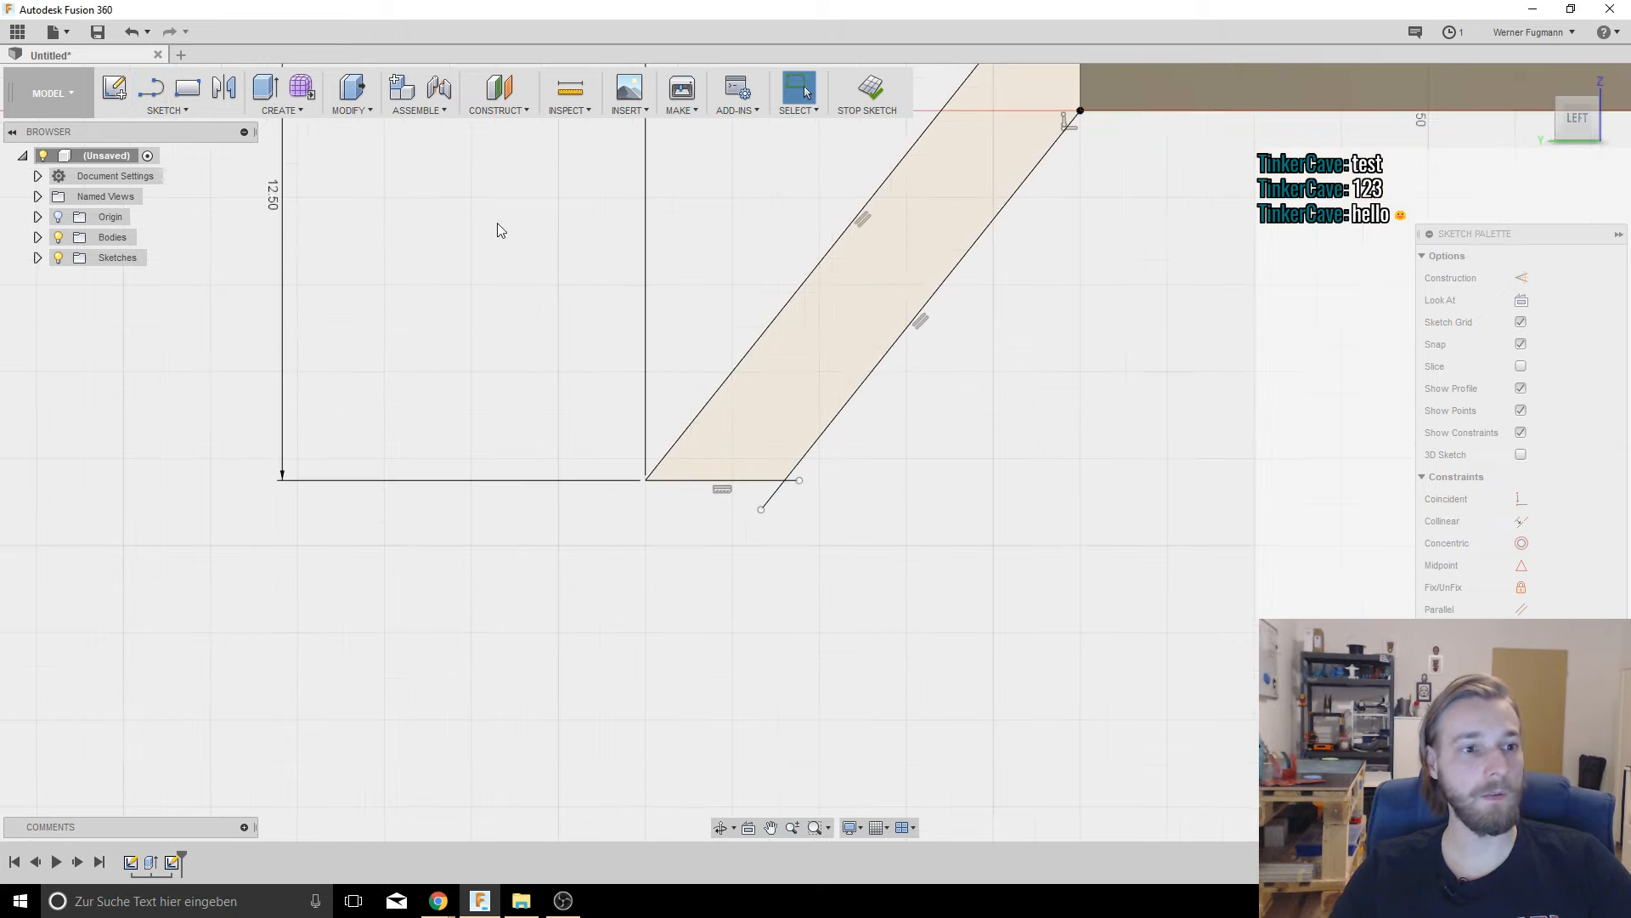
{"action": "scroll", "coordinate": [295, 143], "scroll_direction": "up", "scroll_amount": 2}
{"action": "left_click", "coordinate": [289, 111]}
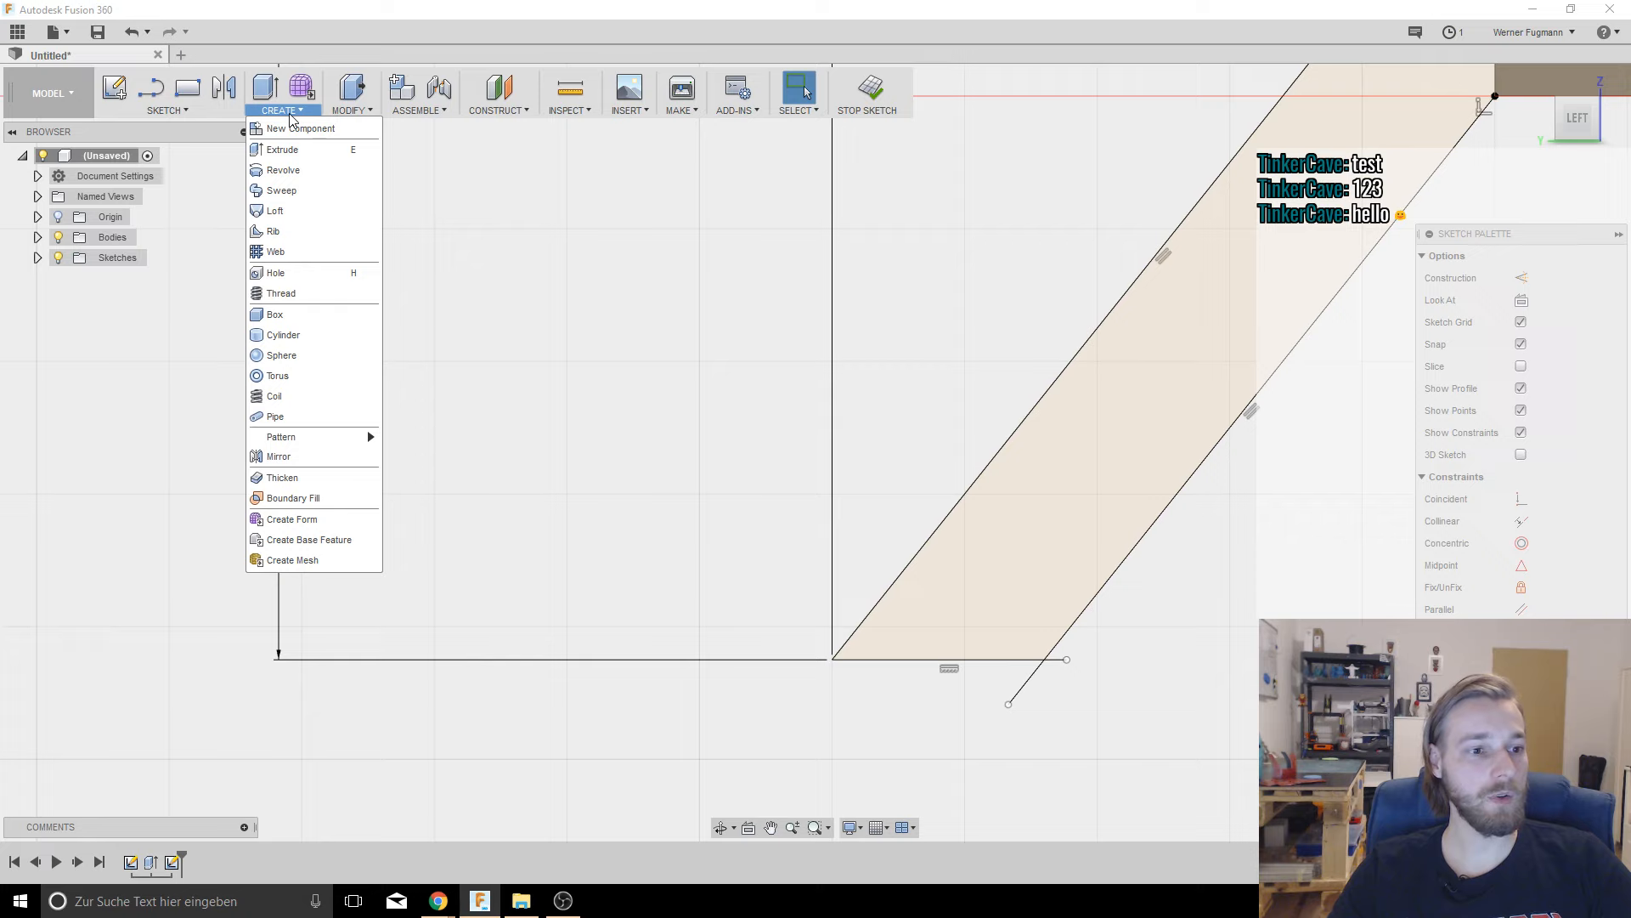
{"action": "left_click", "coordinate": [371, 111]}
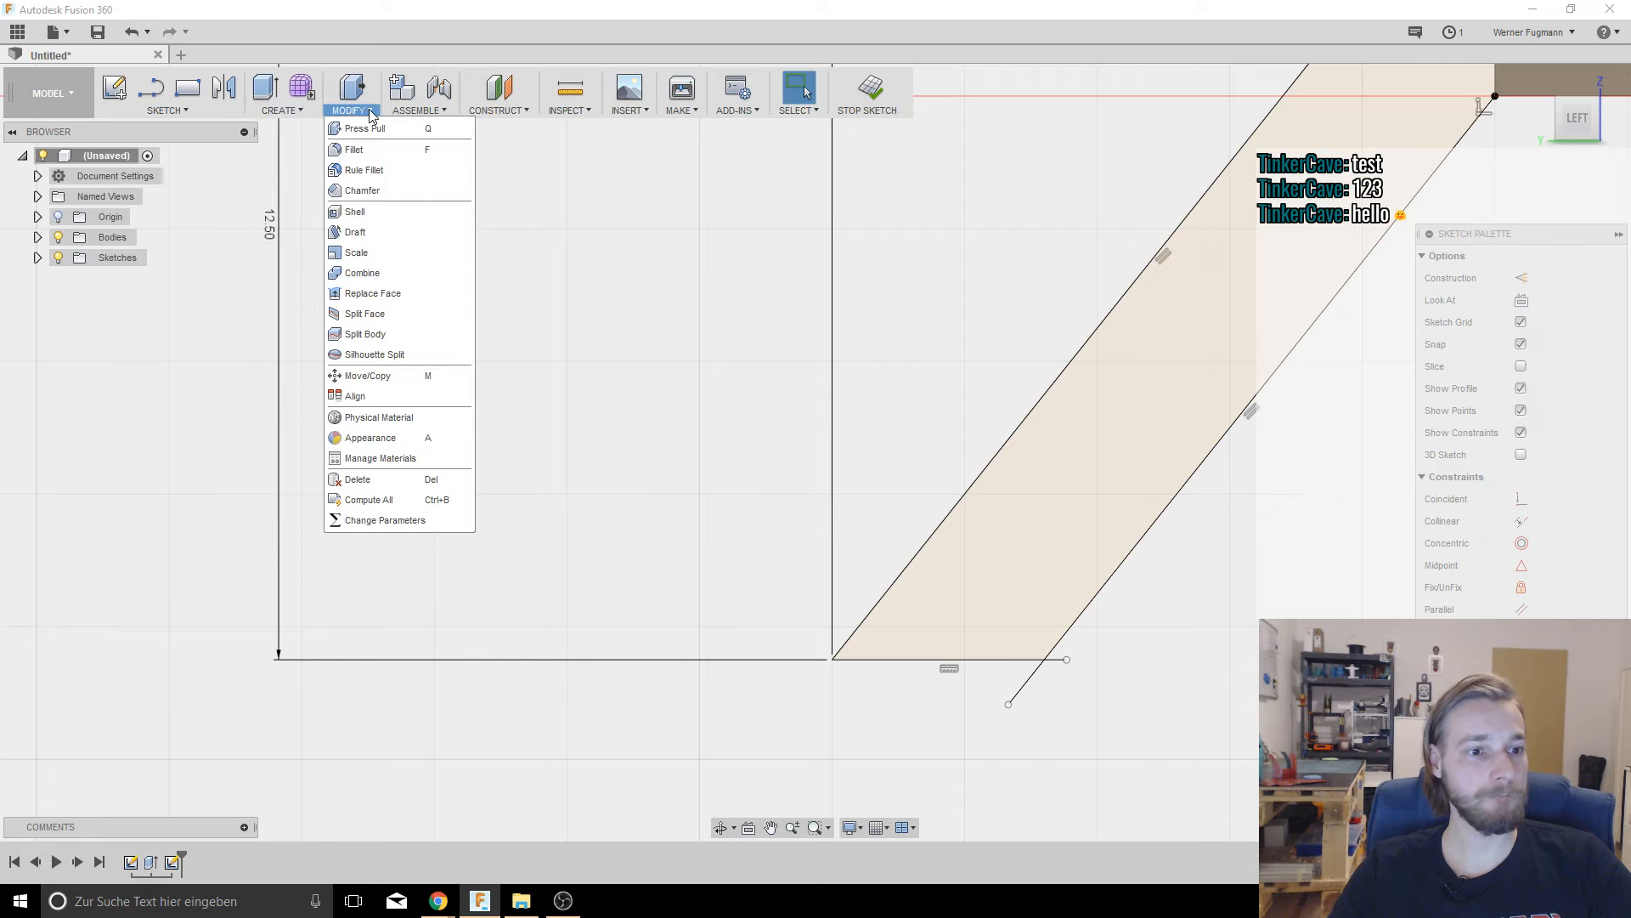
{"action": "mouse_move", "coordinate": [181, 110]}
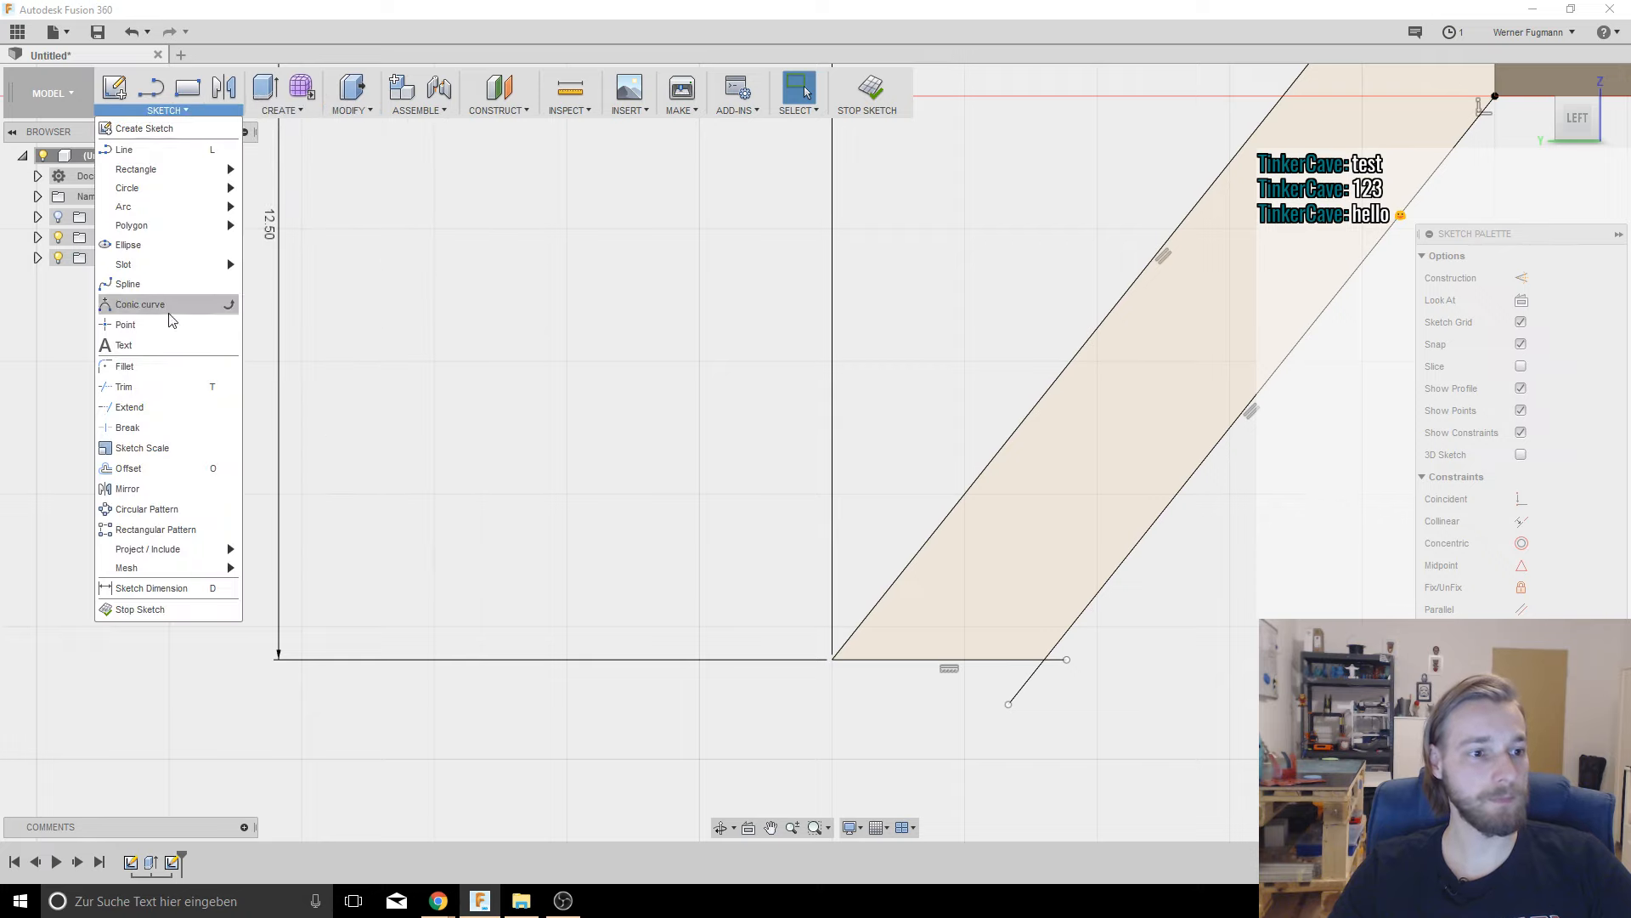
{"action": "left_click", "coordinate": [124, 387]}
{"action": "left_click", "coordinate": [1026, 688]}
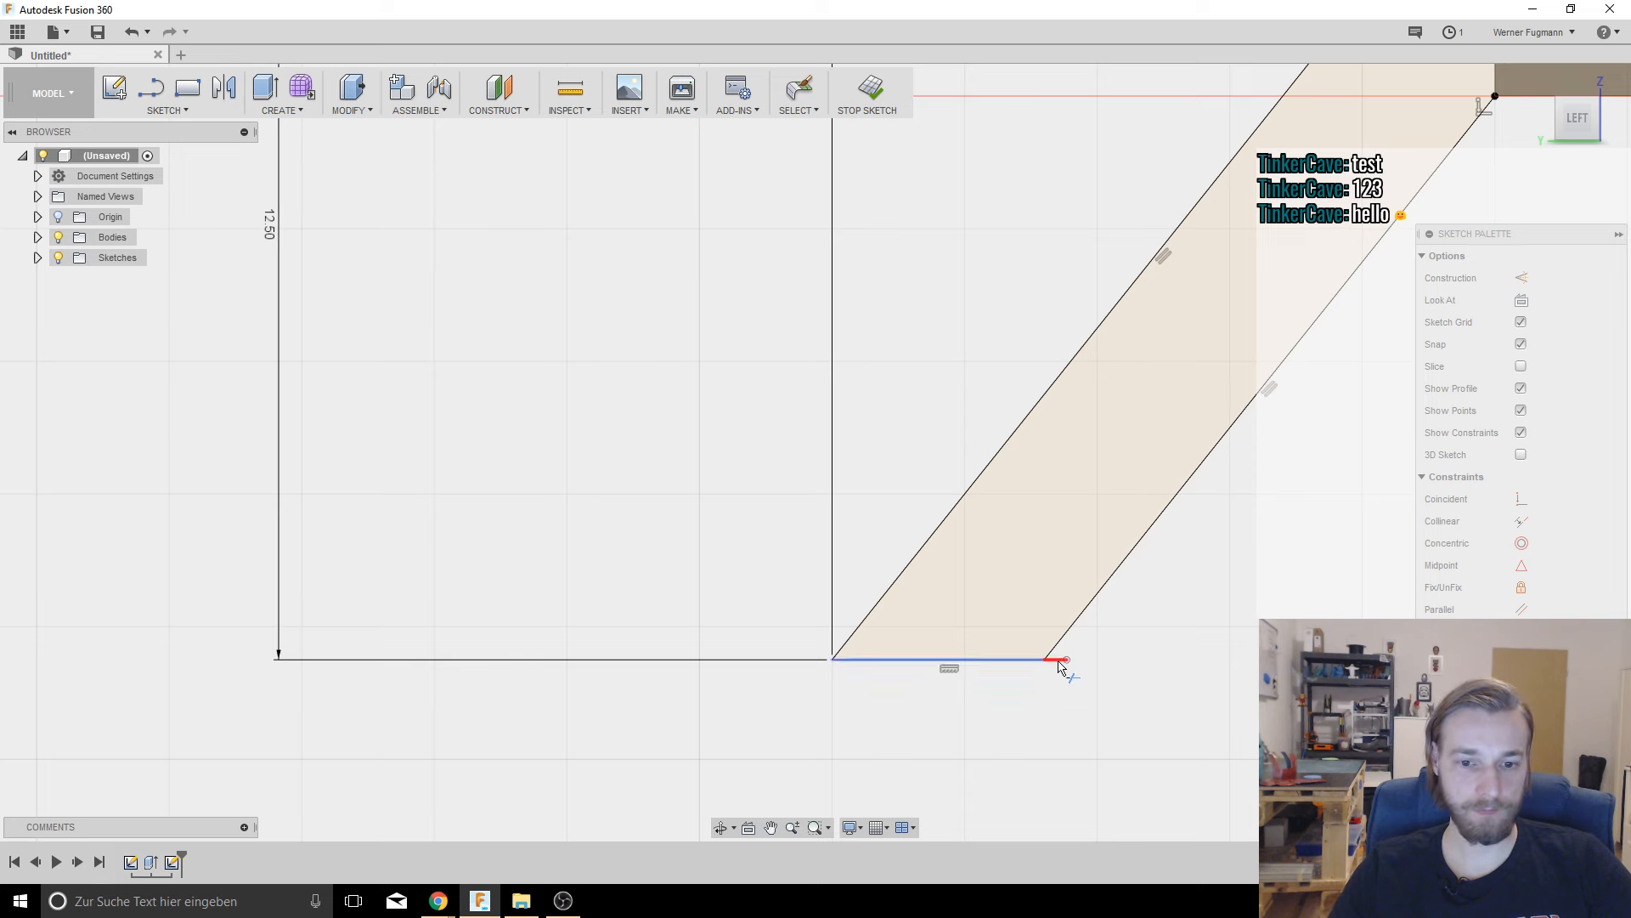
Step: Extrude the slanted lip profile along the plate's long edge up to the plate's far corner, joining it to the plate
{"action": "scroll", "coordinate": [1061, 668], "scroll_direction": "down", "scroll_amount": 10}
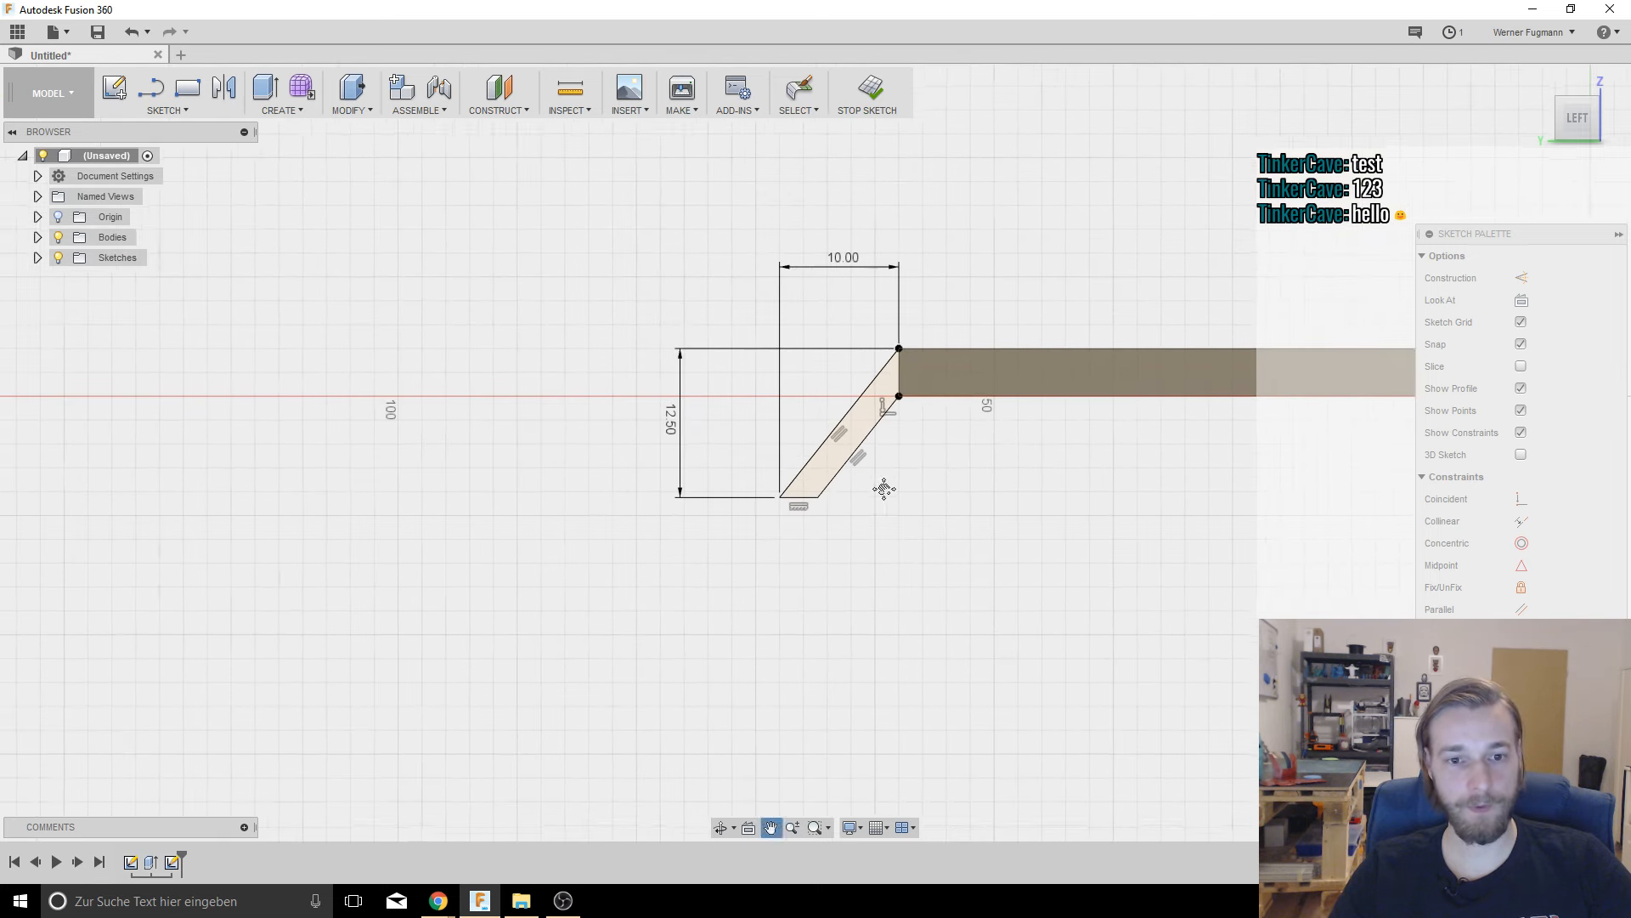
{"action": "middle_click_drag", "start_coordinate": [883, 488], "coordinate": [827, 484]}
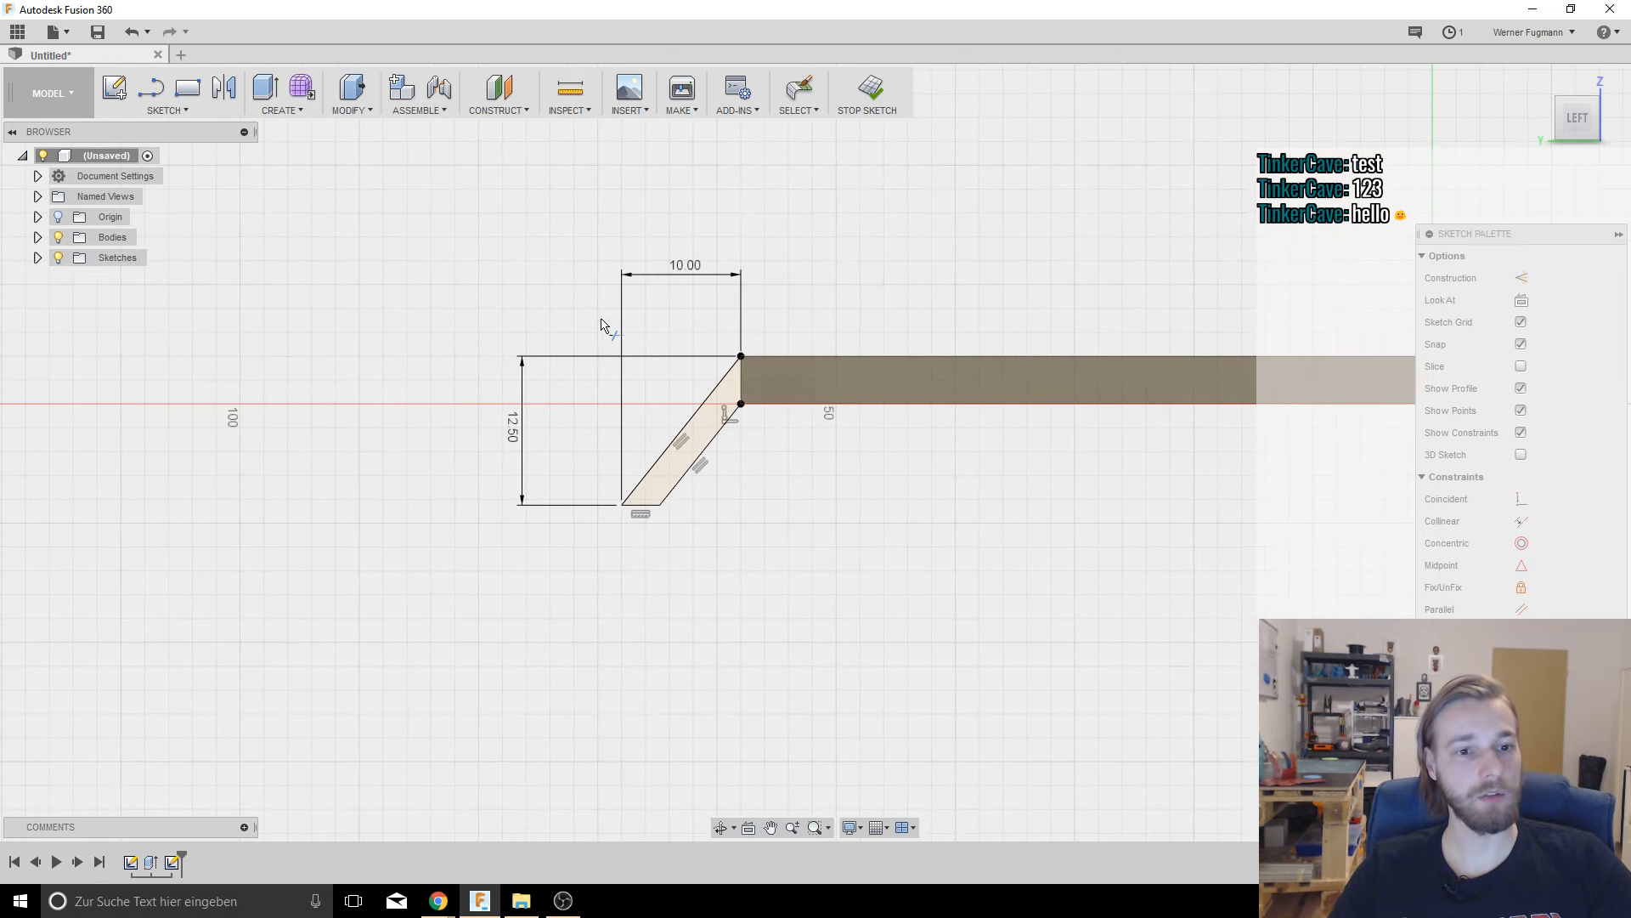
{"action": "scroll", "coordinate": [578, 319], "scroll_direction": "down", "scroll_amount": 3}
{"action": "scroll", "coordinate": [888, 361], "scroll_direction": "down", "scroll_amount": 1}
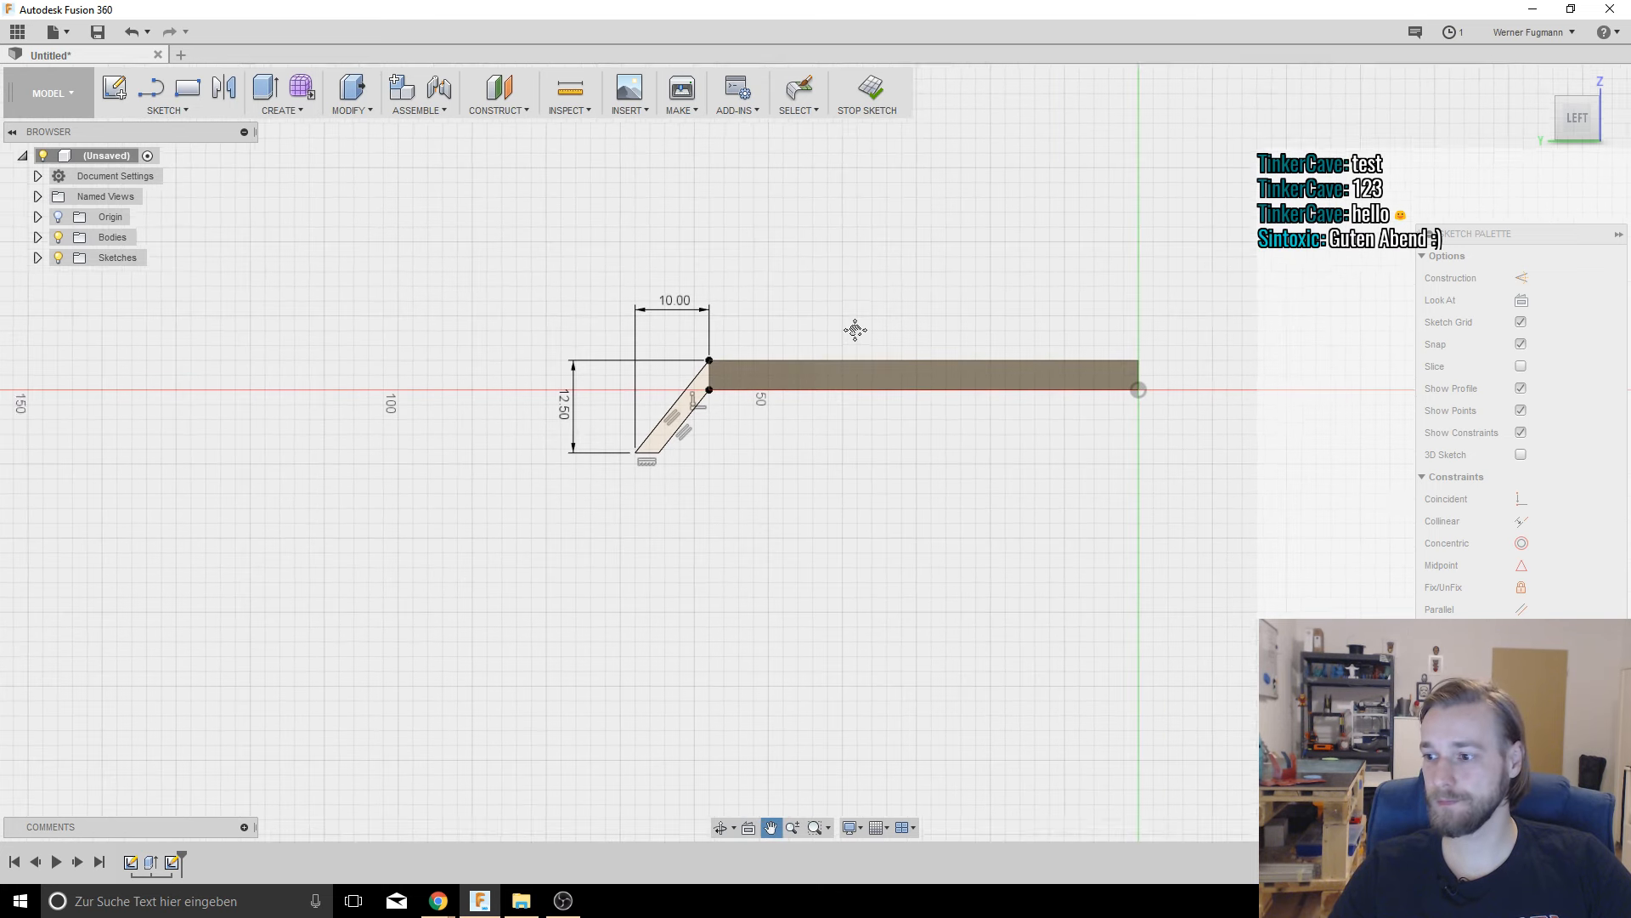
{"action": "middle_click_drag", "start_coordinate": [854, 330], "coordinate": [803, 316]}
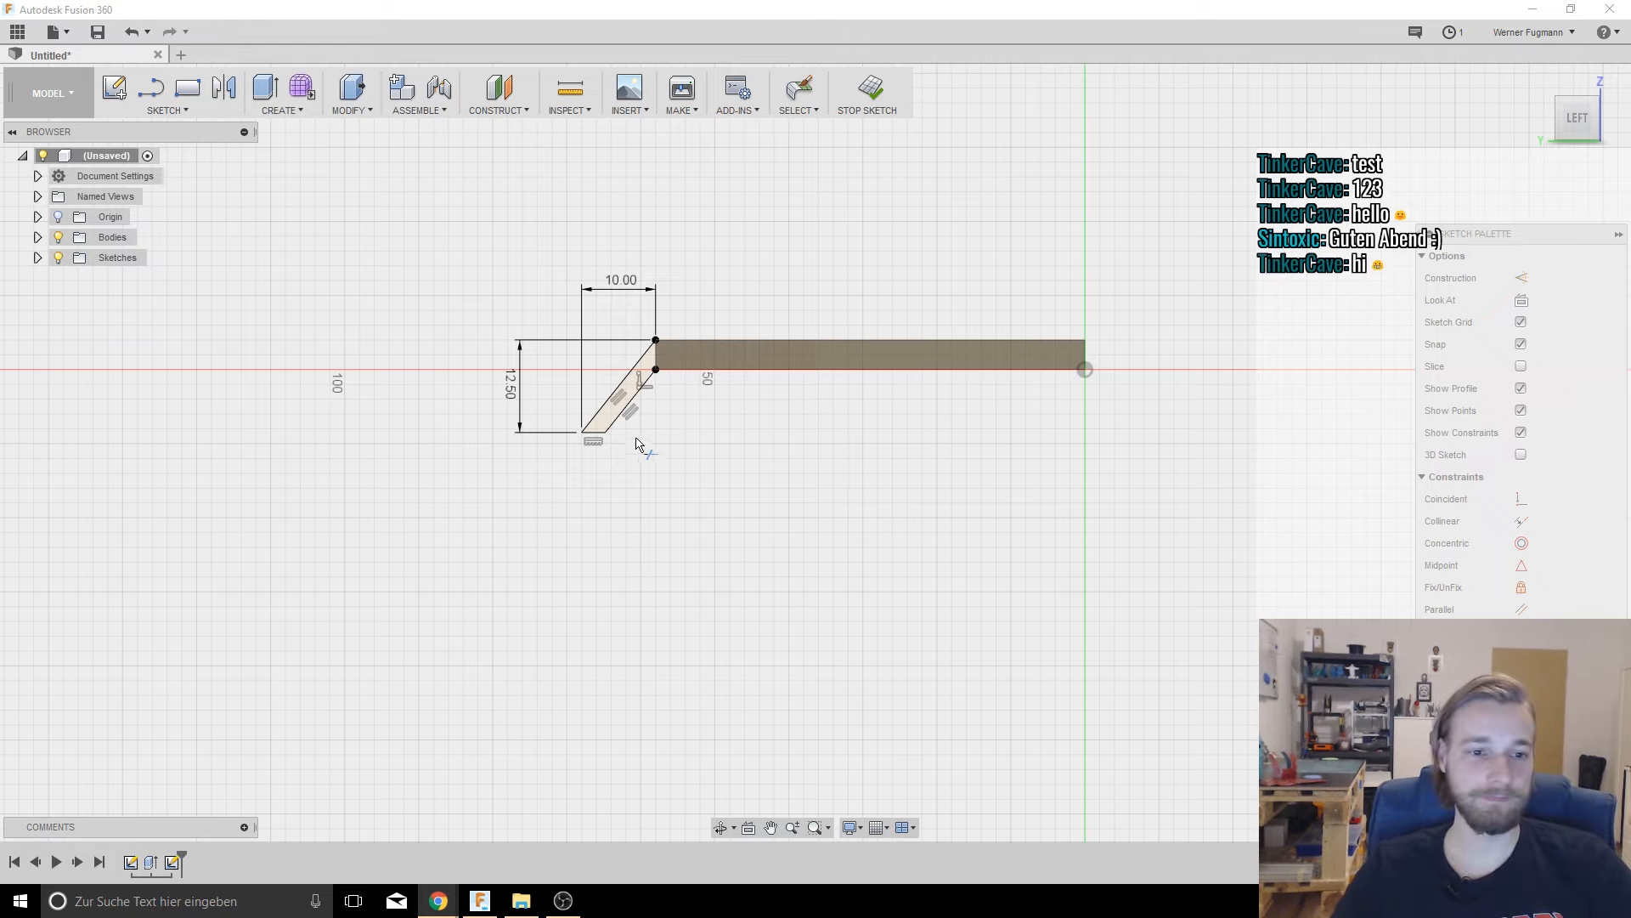
{"action": "middle_click_drag", "start_coordinate": [758, 457], "coordinate": [775, 478]}
{"action": "left_click", "coordinate": [266, 87]}
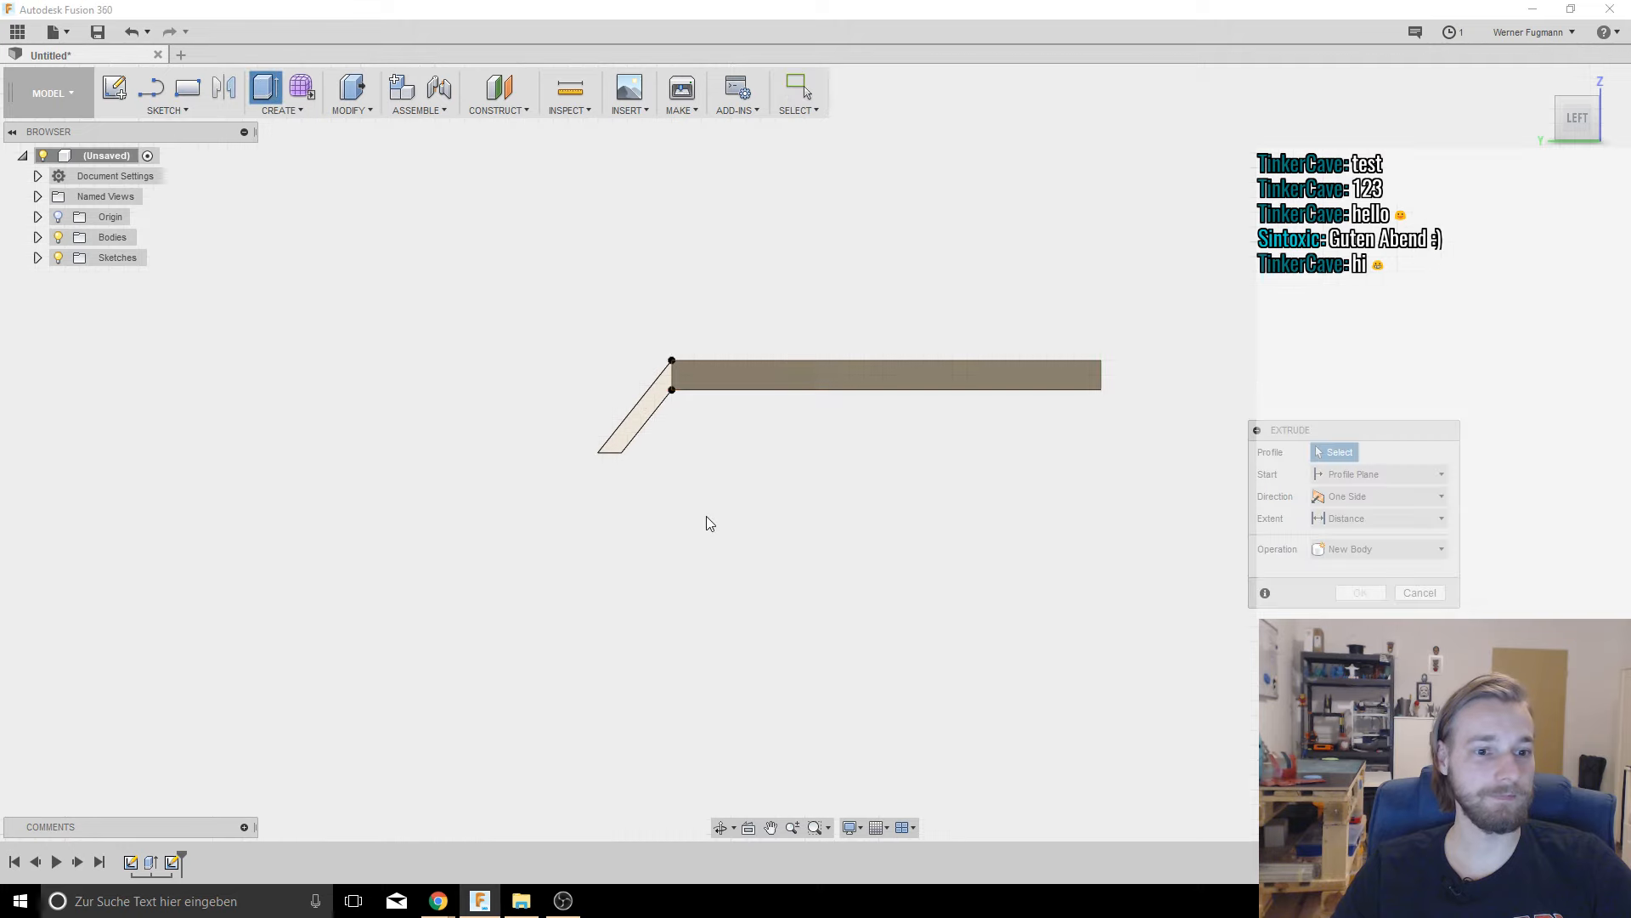
{"action": "left_click", "coordinate": [643, 418]}
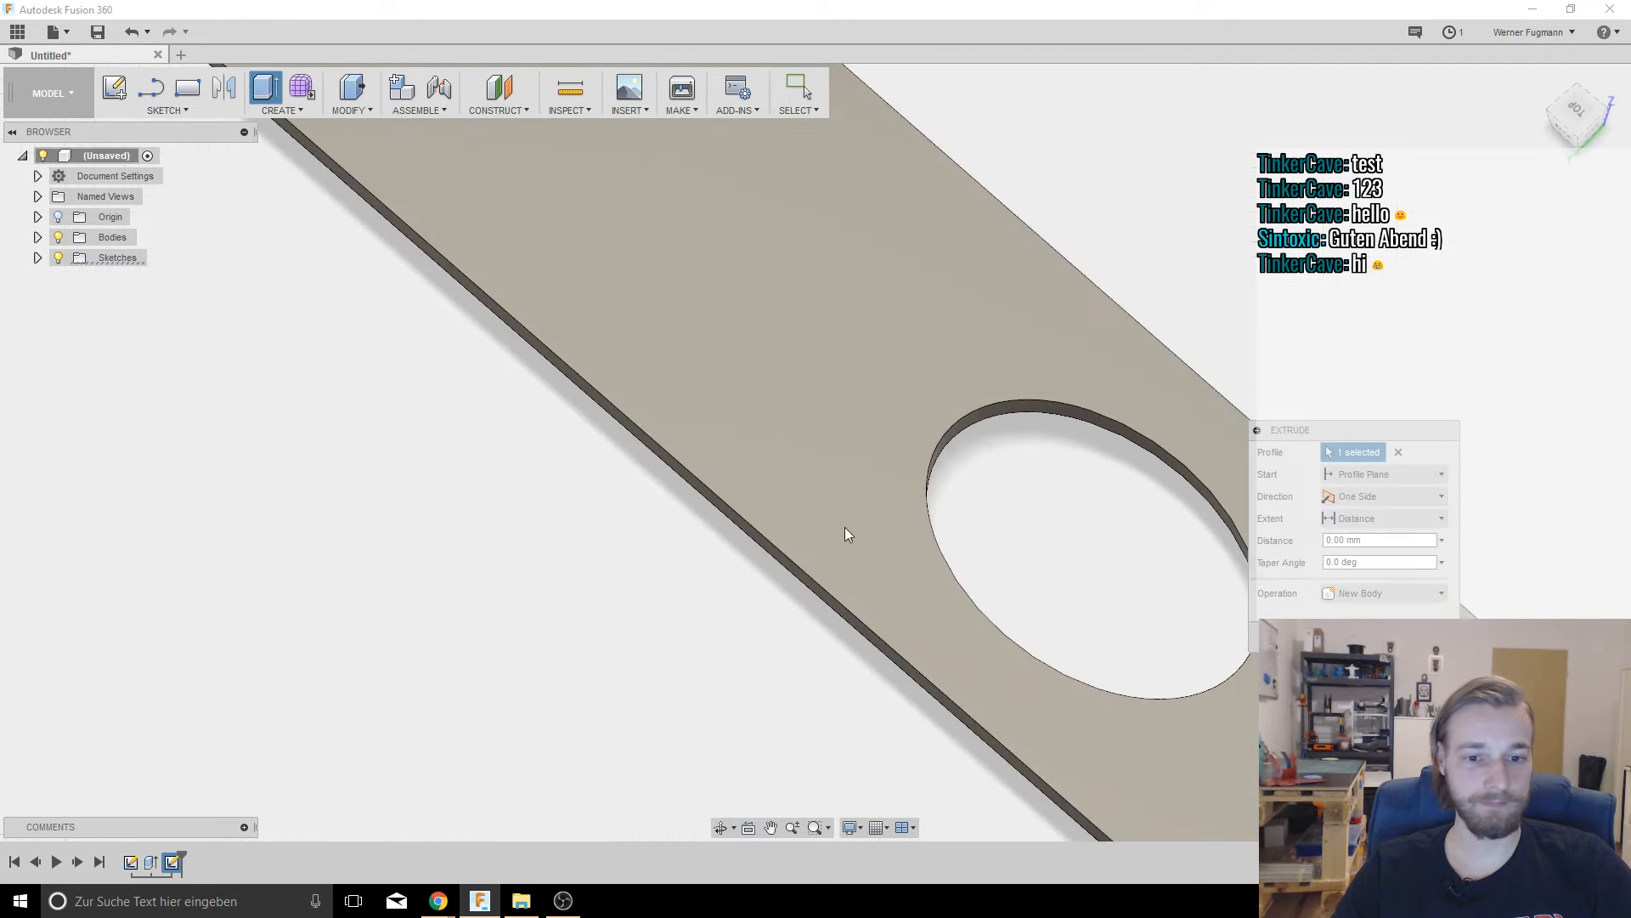
{"action": "left_click_drag", "start_coordinate": [940, 557], "coordinate": [540, 216]}
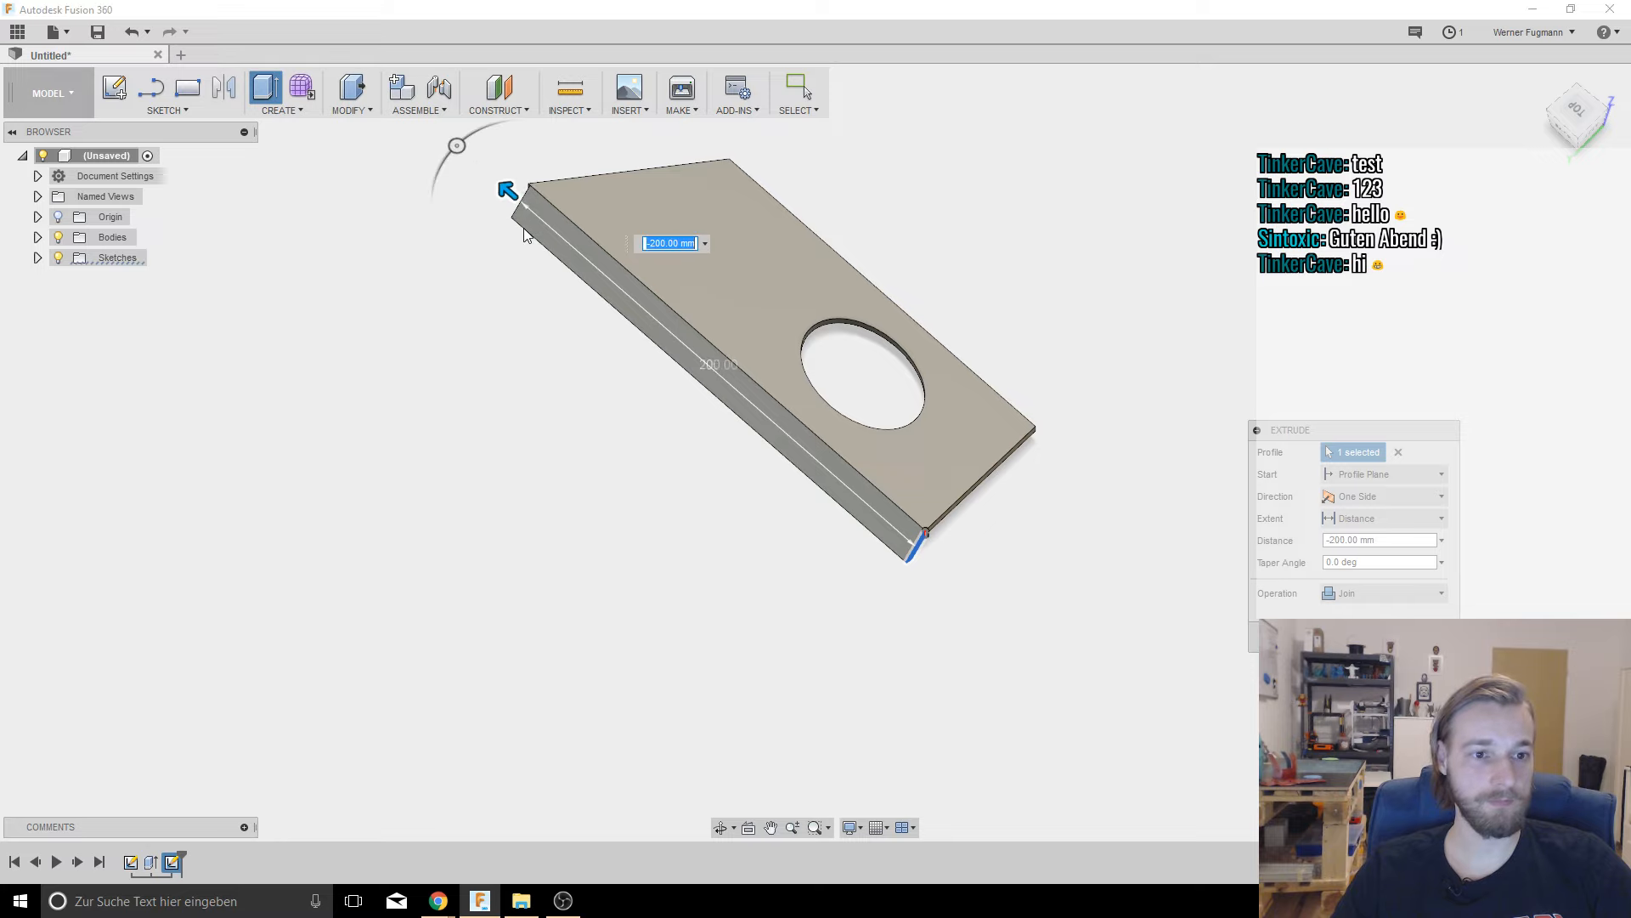
{"action": "scroll", "coordinate": [513, 233], "scroll_direction": "up", "scroll_amount": 4}
{"action": "middle_click_drag", "start_coordinate": [513, 234], "coordinate": [899, 507]}
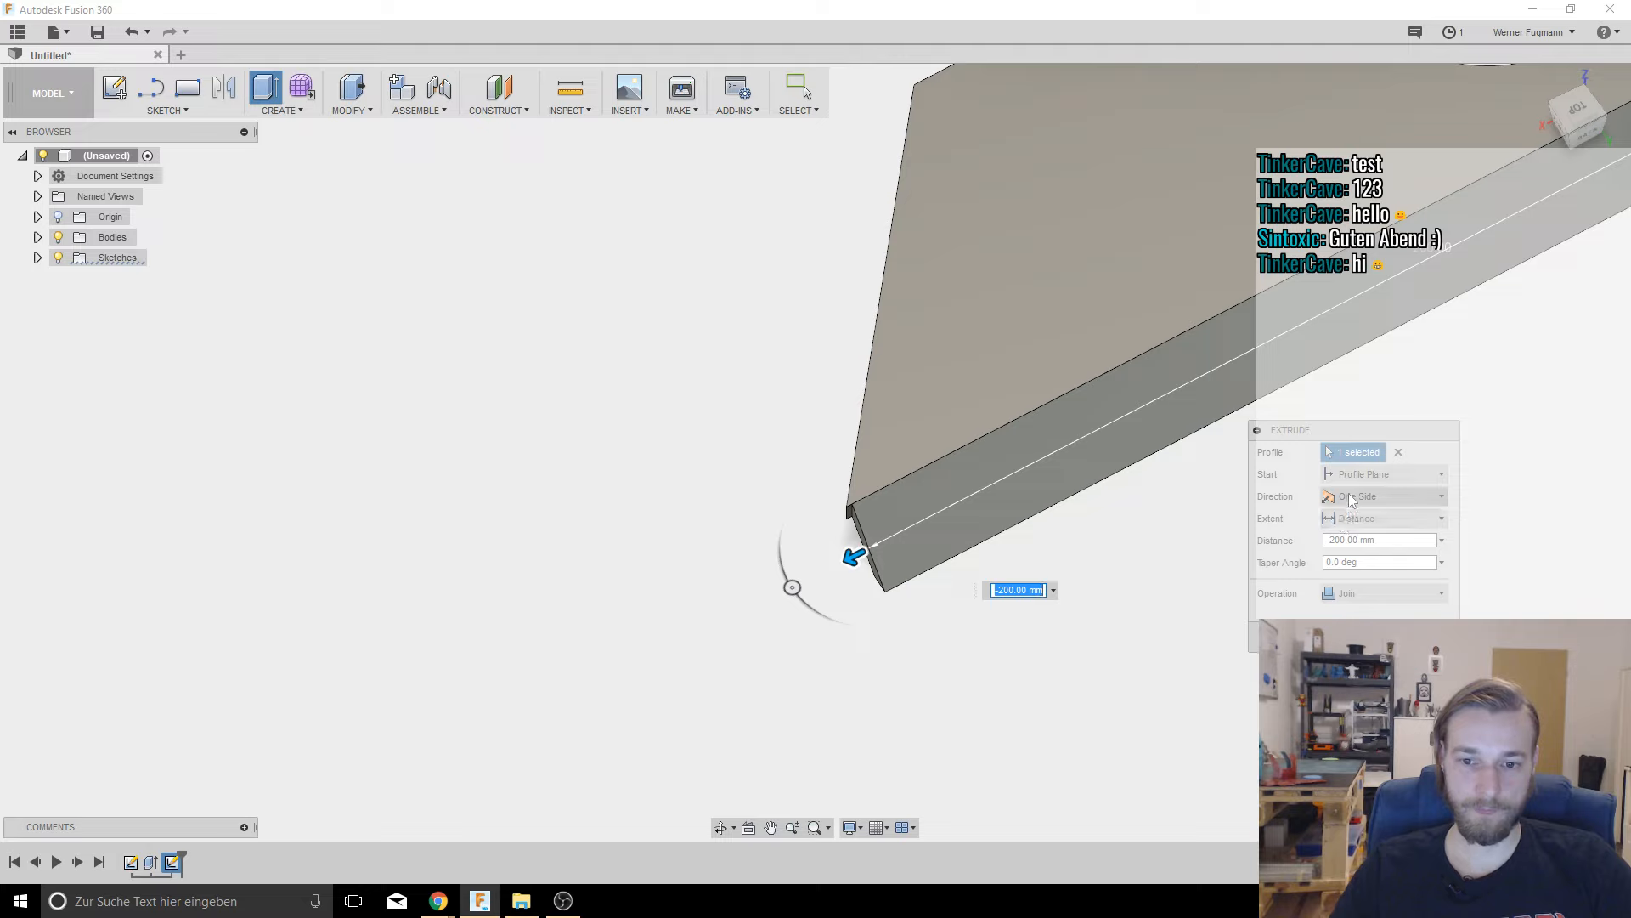
{"action": "left_click", "coordinate": [1360, 518]}
{"action": "left_click", "coordinate": [1361, 561]}
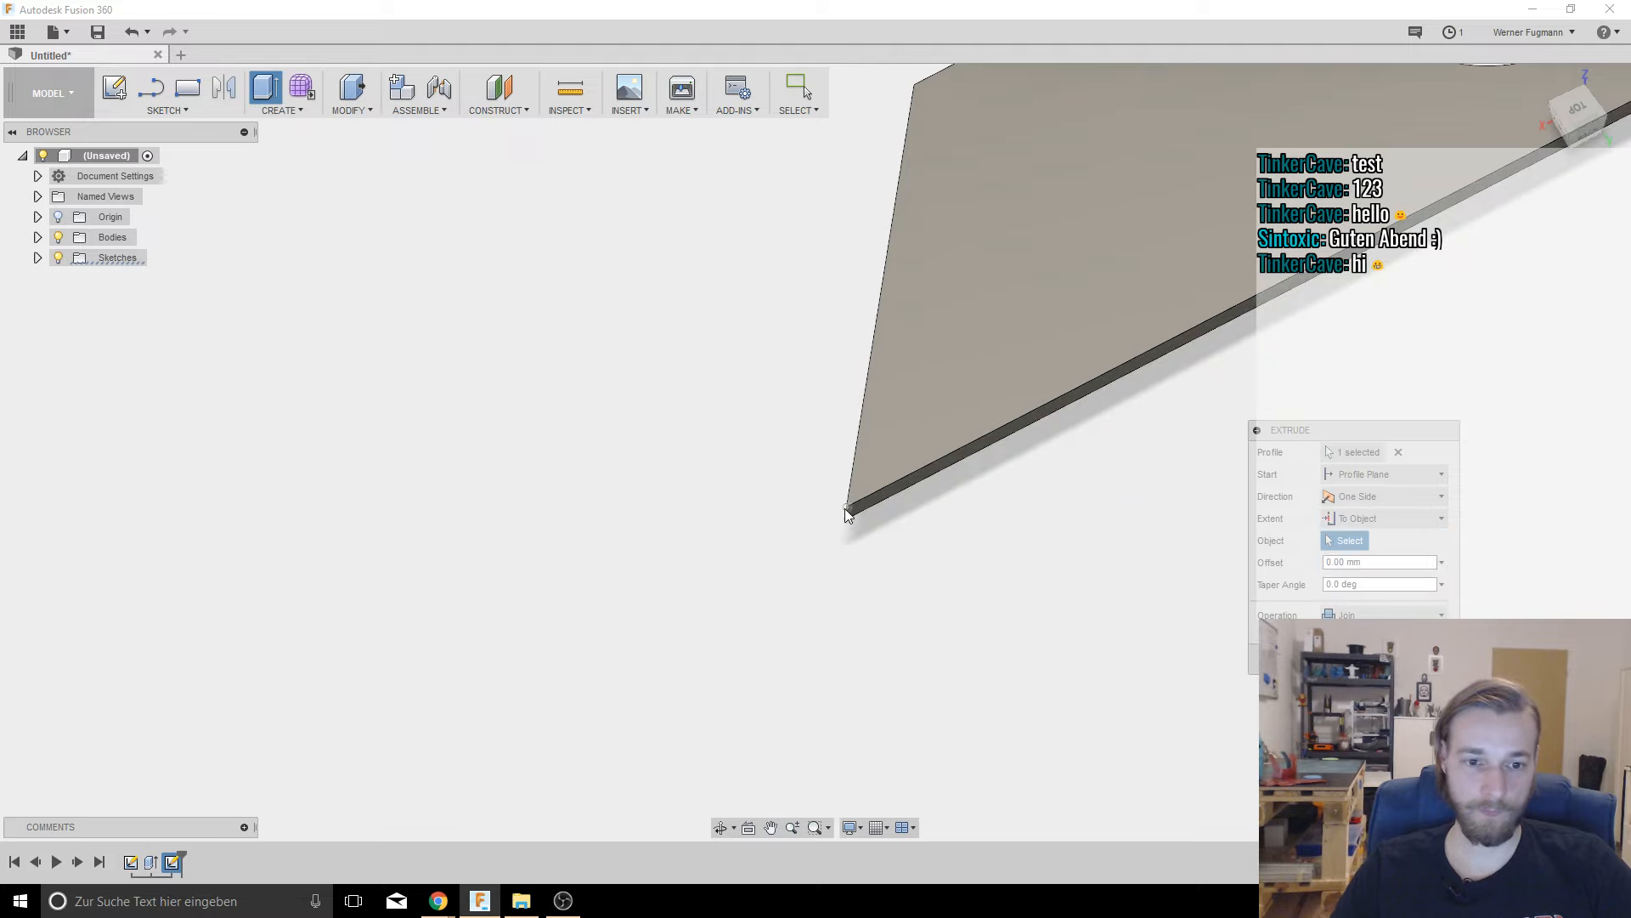
{"action": "left_click", "coordinate": [848, 520]}
{"action": "left_click", "coordinate": [1386, 682]}
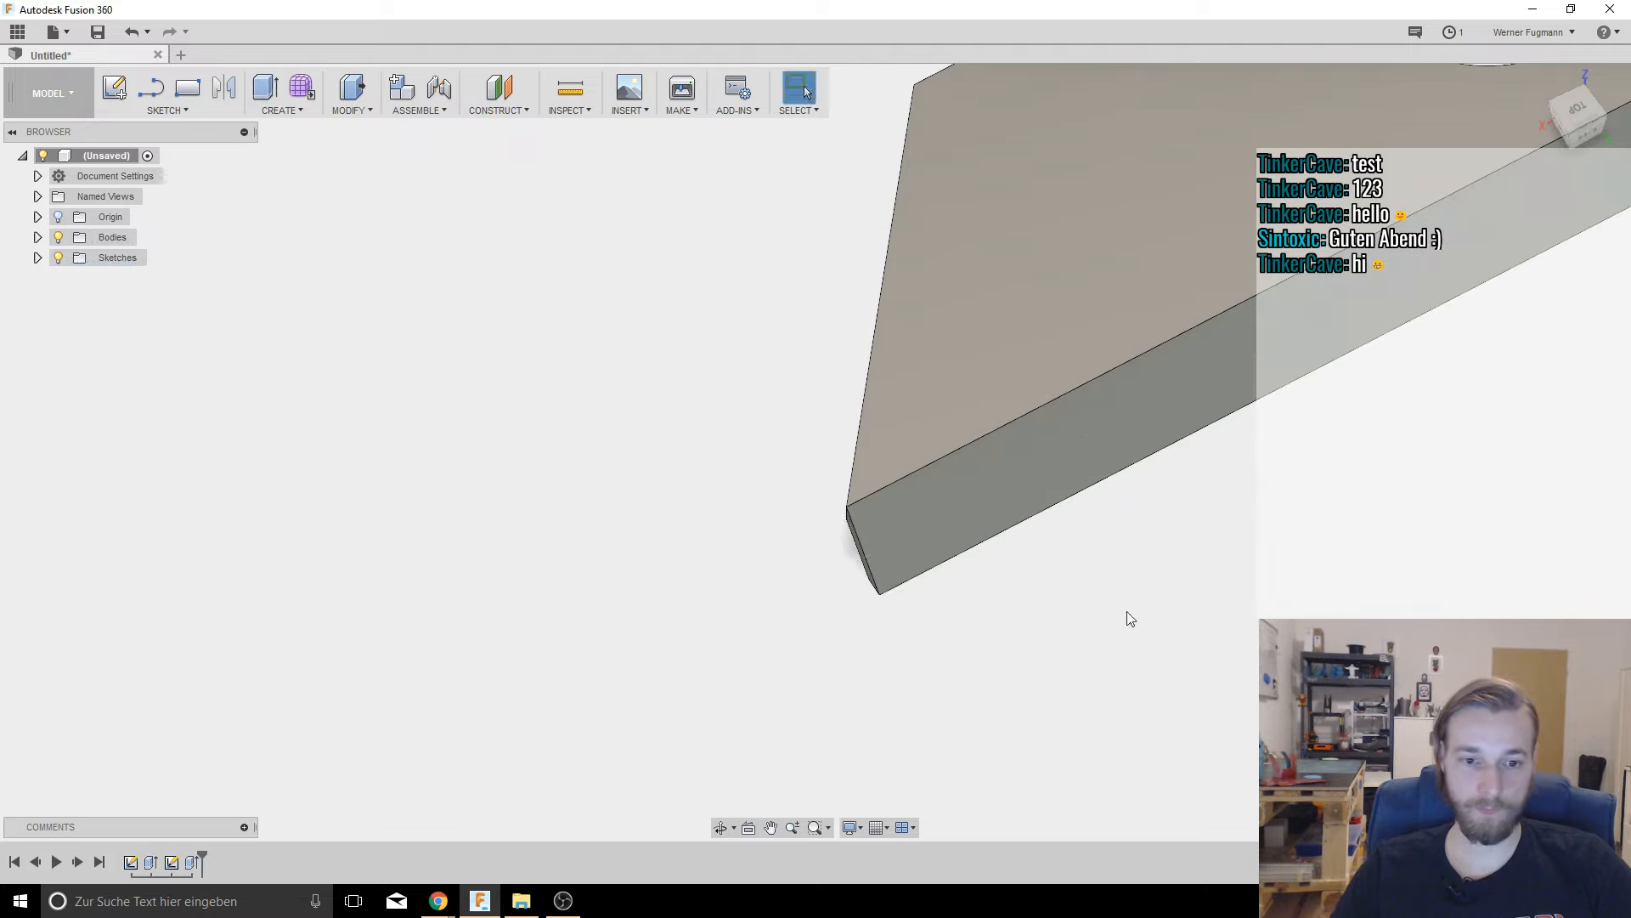
{"action": "middle_click_drag", "start_coordinate": [1129, 618], "coordinate": [1093, 578], "text": "shift"}
{"action": "scroll", "coordinate": [1178, 579], "scroll_direction": "down", "scroll_amount": 4}
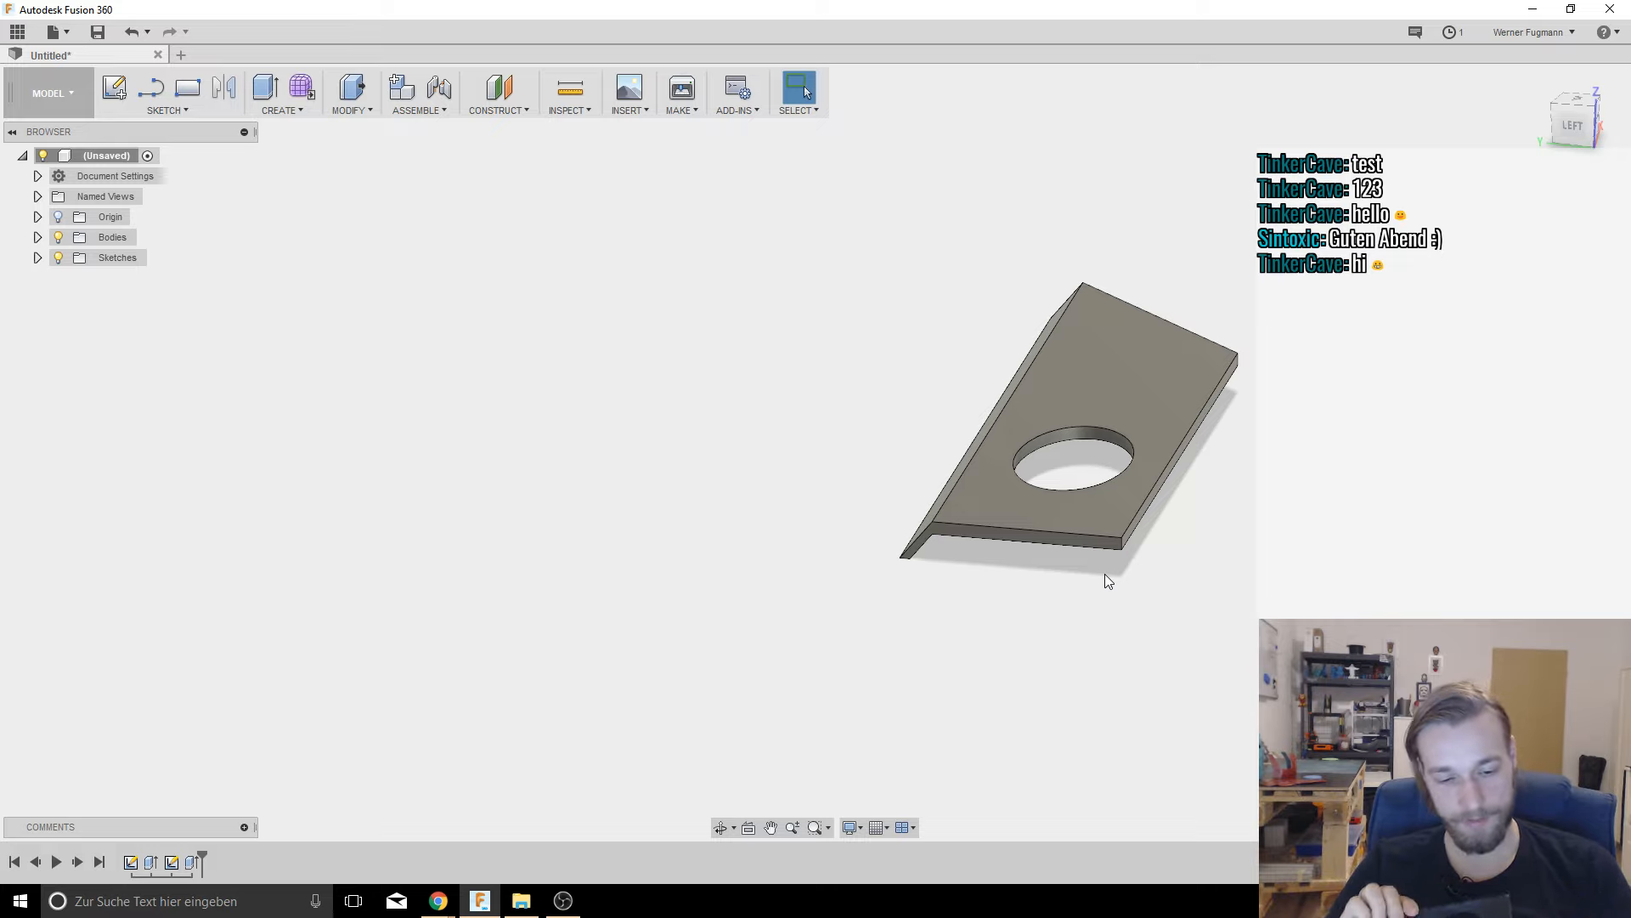
{"action": "left_click", "coordinate": [1008, 537]}
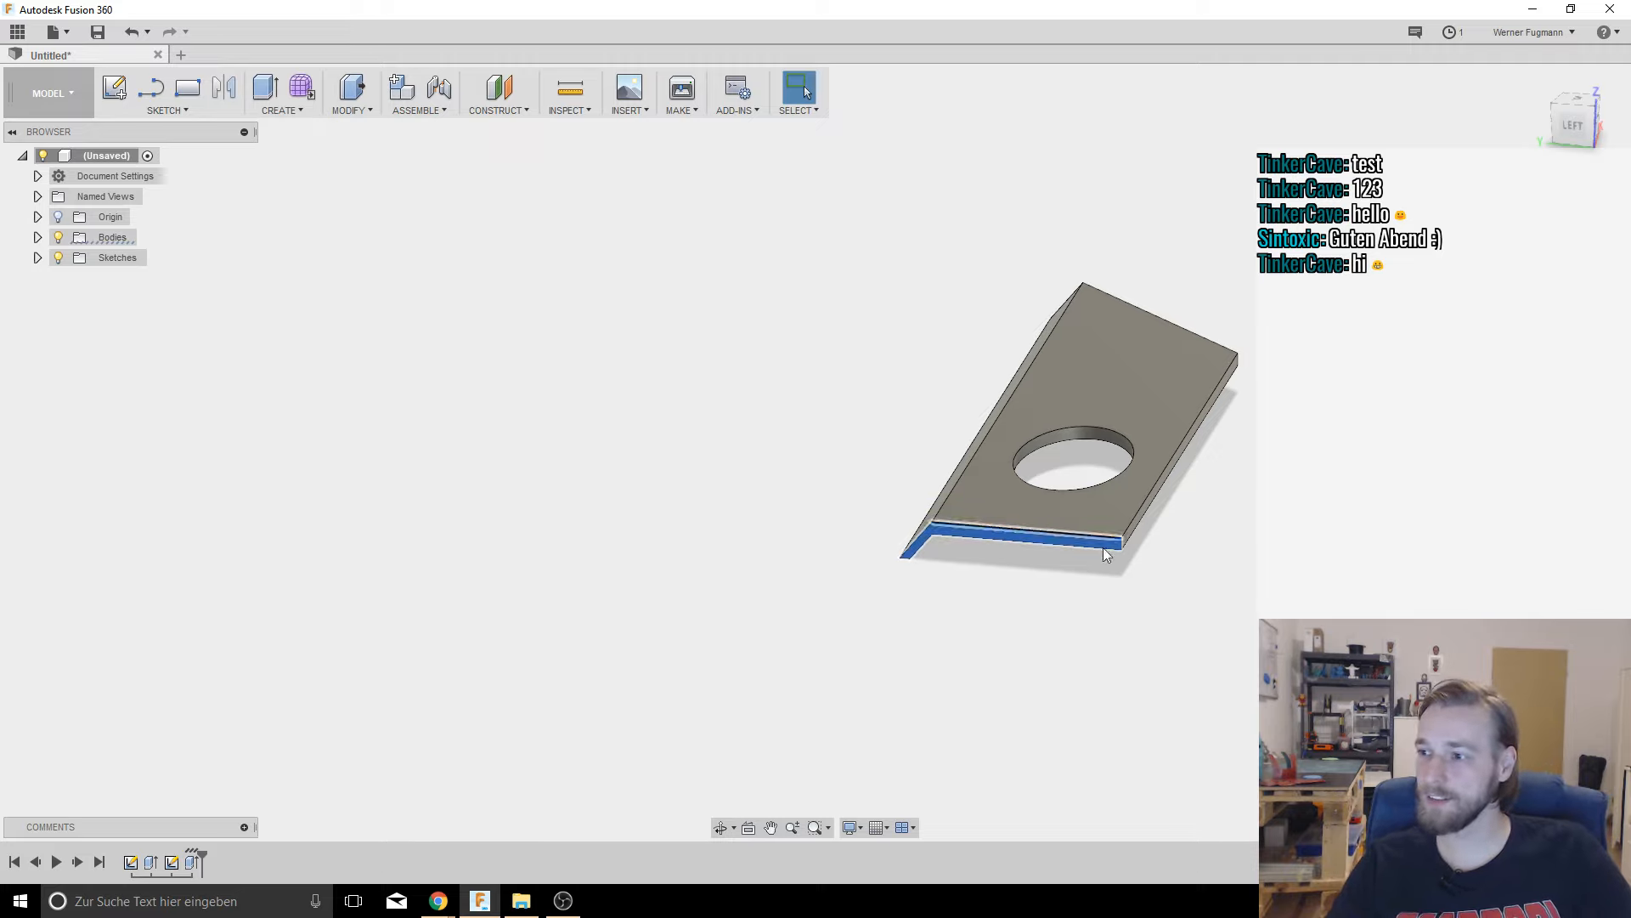
{"action": "middle_click_drag", "start_coordinate": [1074, 598], "coordinate": [788, 584], "text": "shift"}
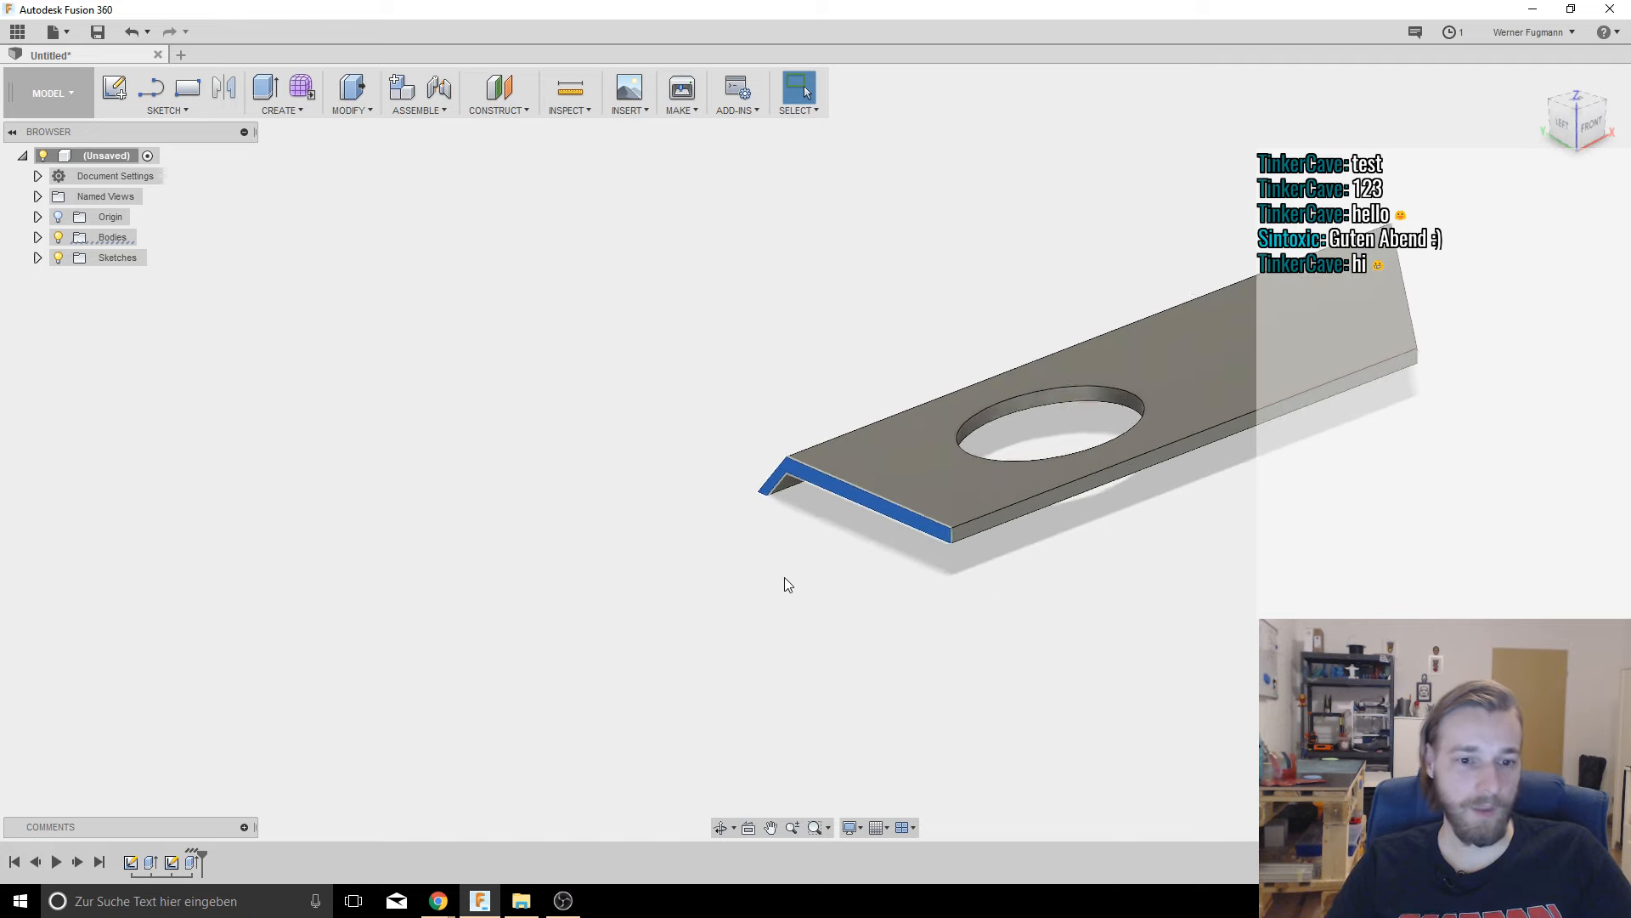
{"action": "scroll", "coordinate": [803, 569], "scroll_direction": "up", "scroll_amount": 4}
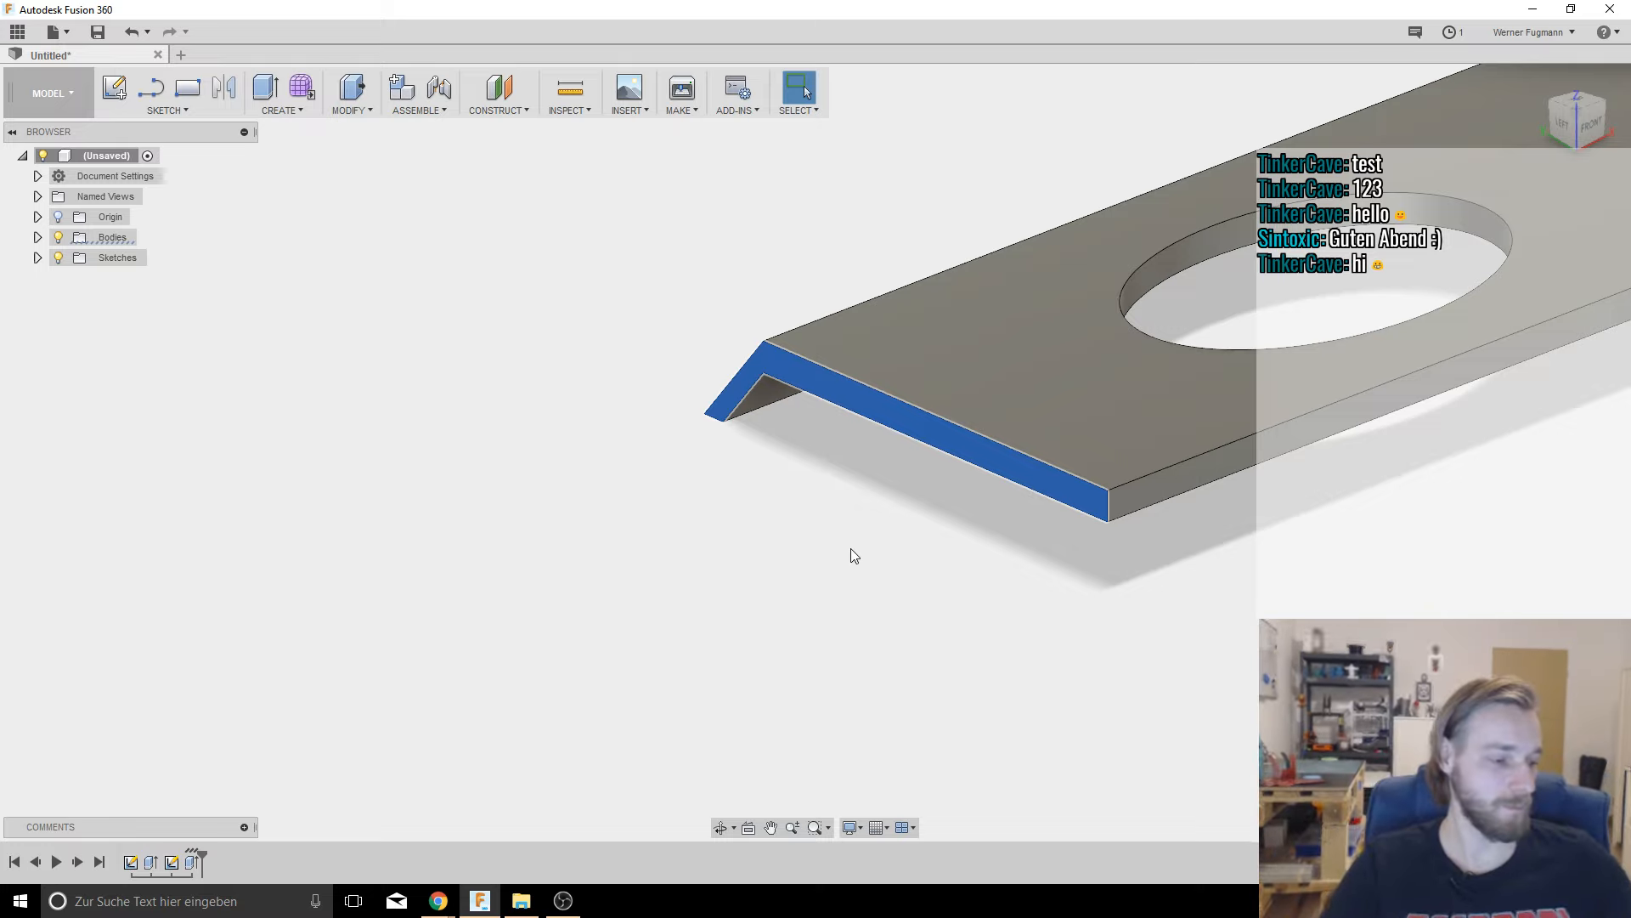
{"action": "left_click", "coordinate": [351, 110]}
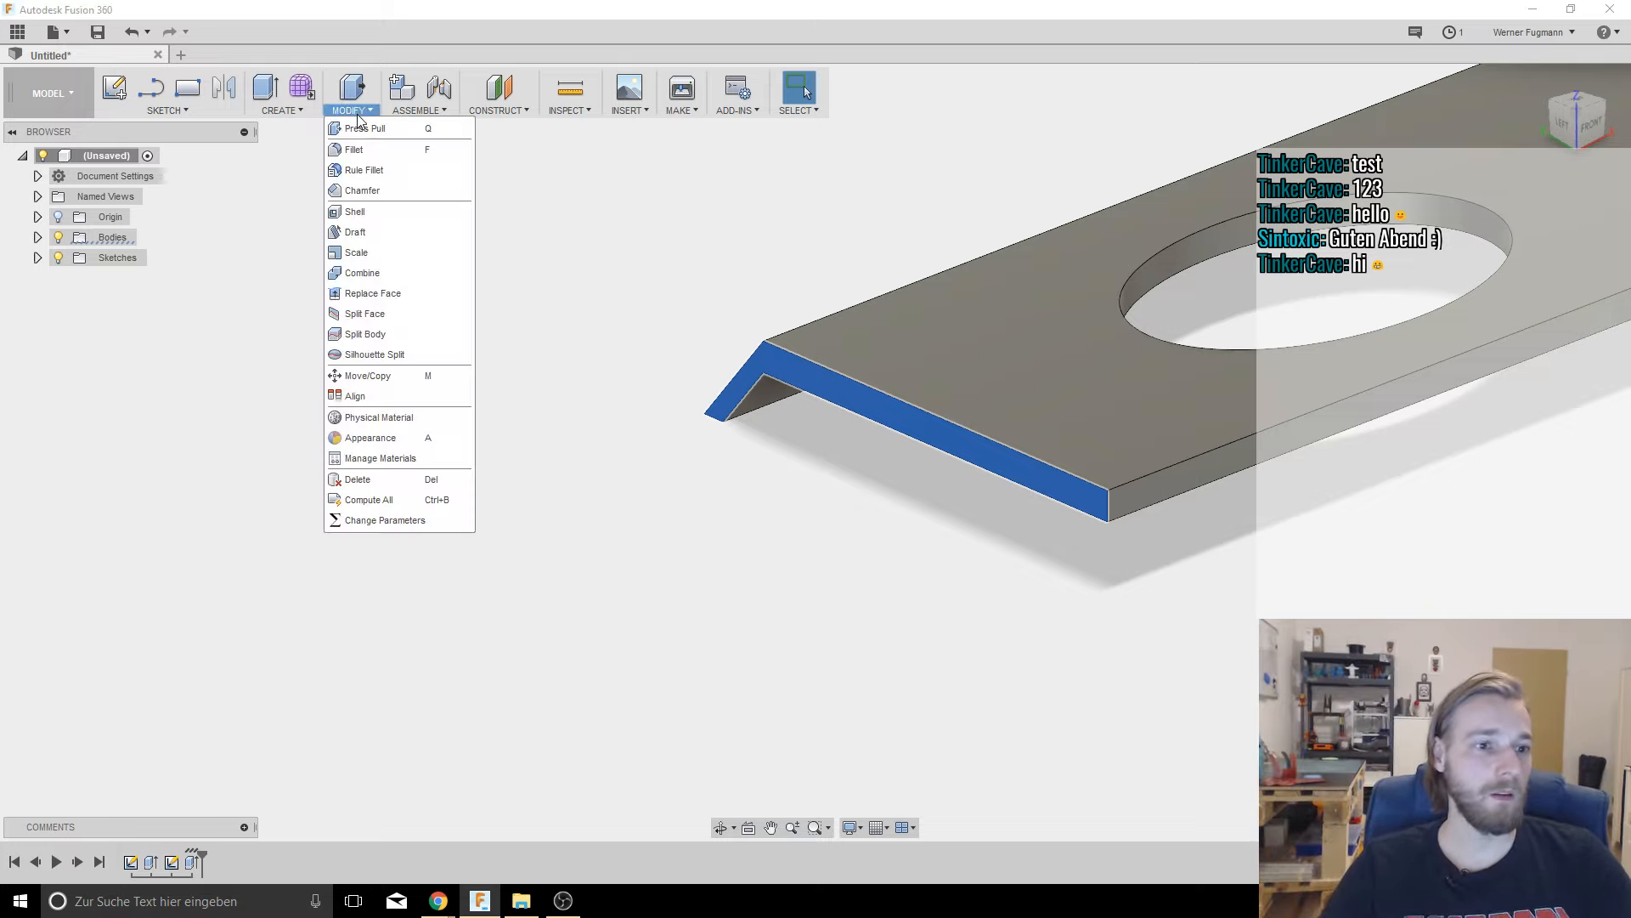
{"action": "left_click", "coordinate": [352, 242]}
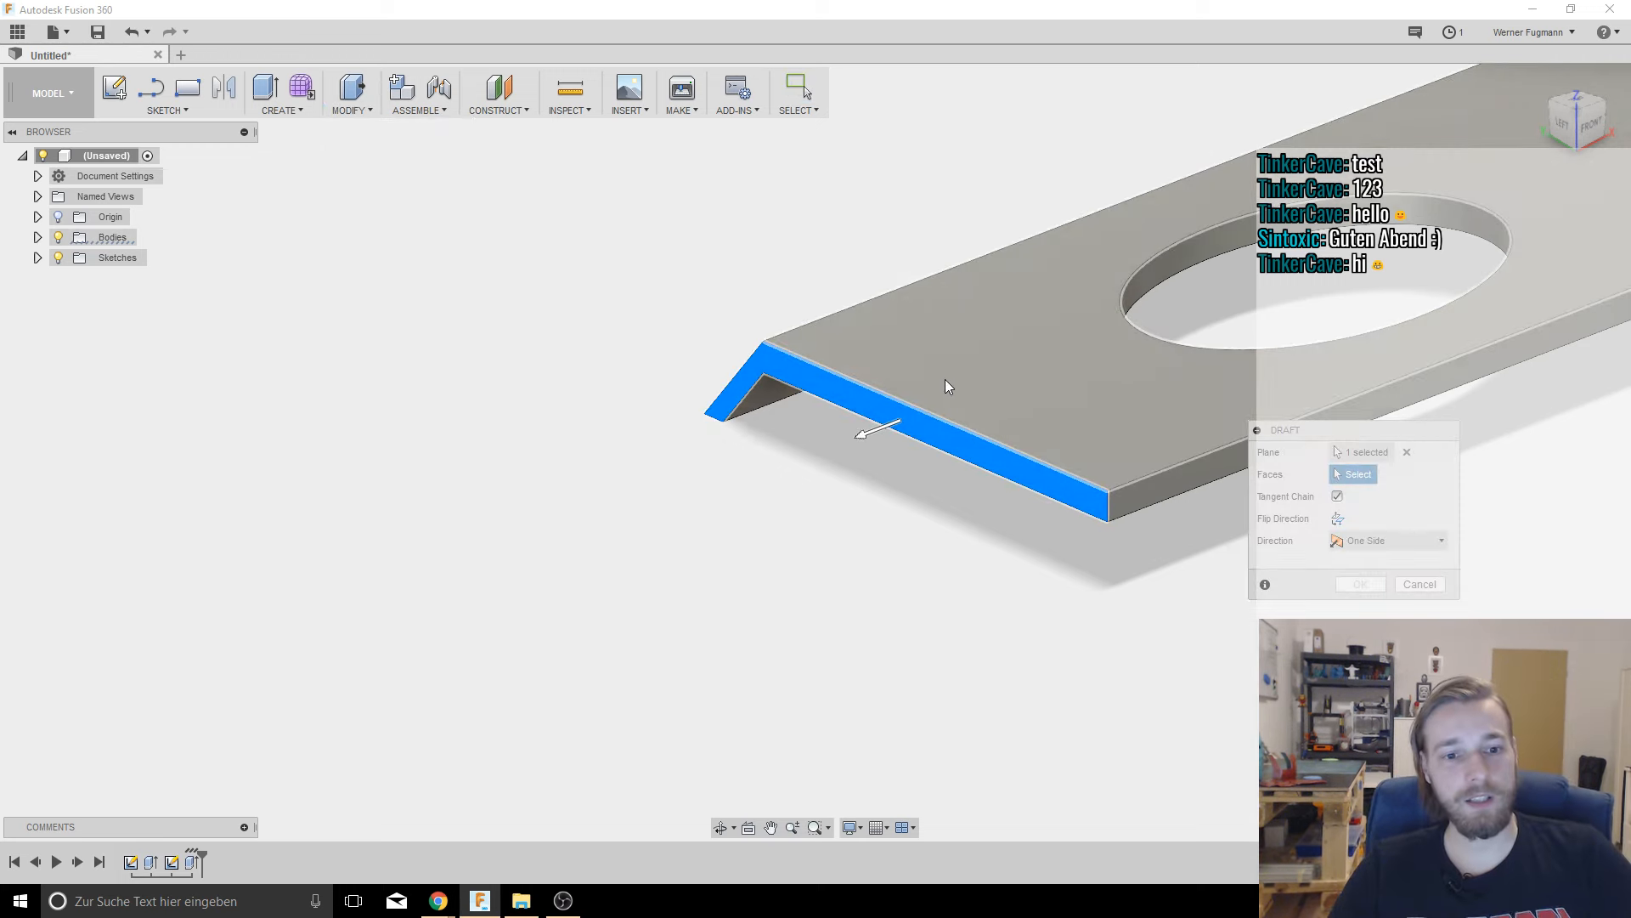
{"action": "left_click", "coordinate": [942, 376]}
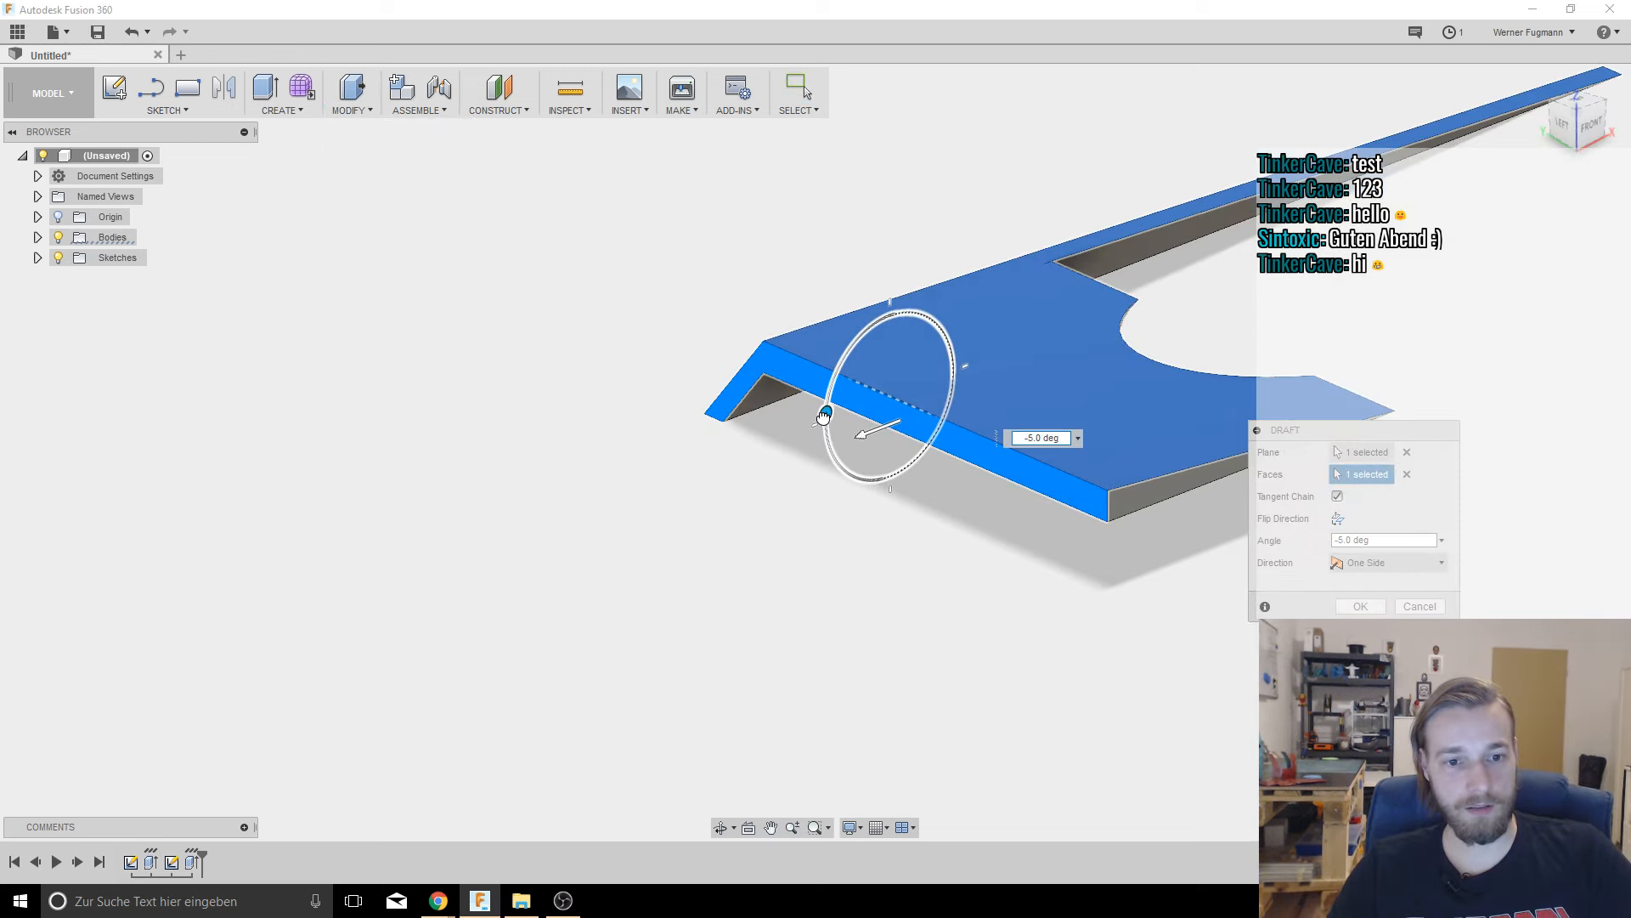
{"action": "key", "text": "Escape"}
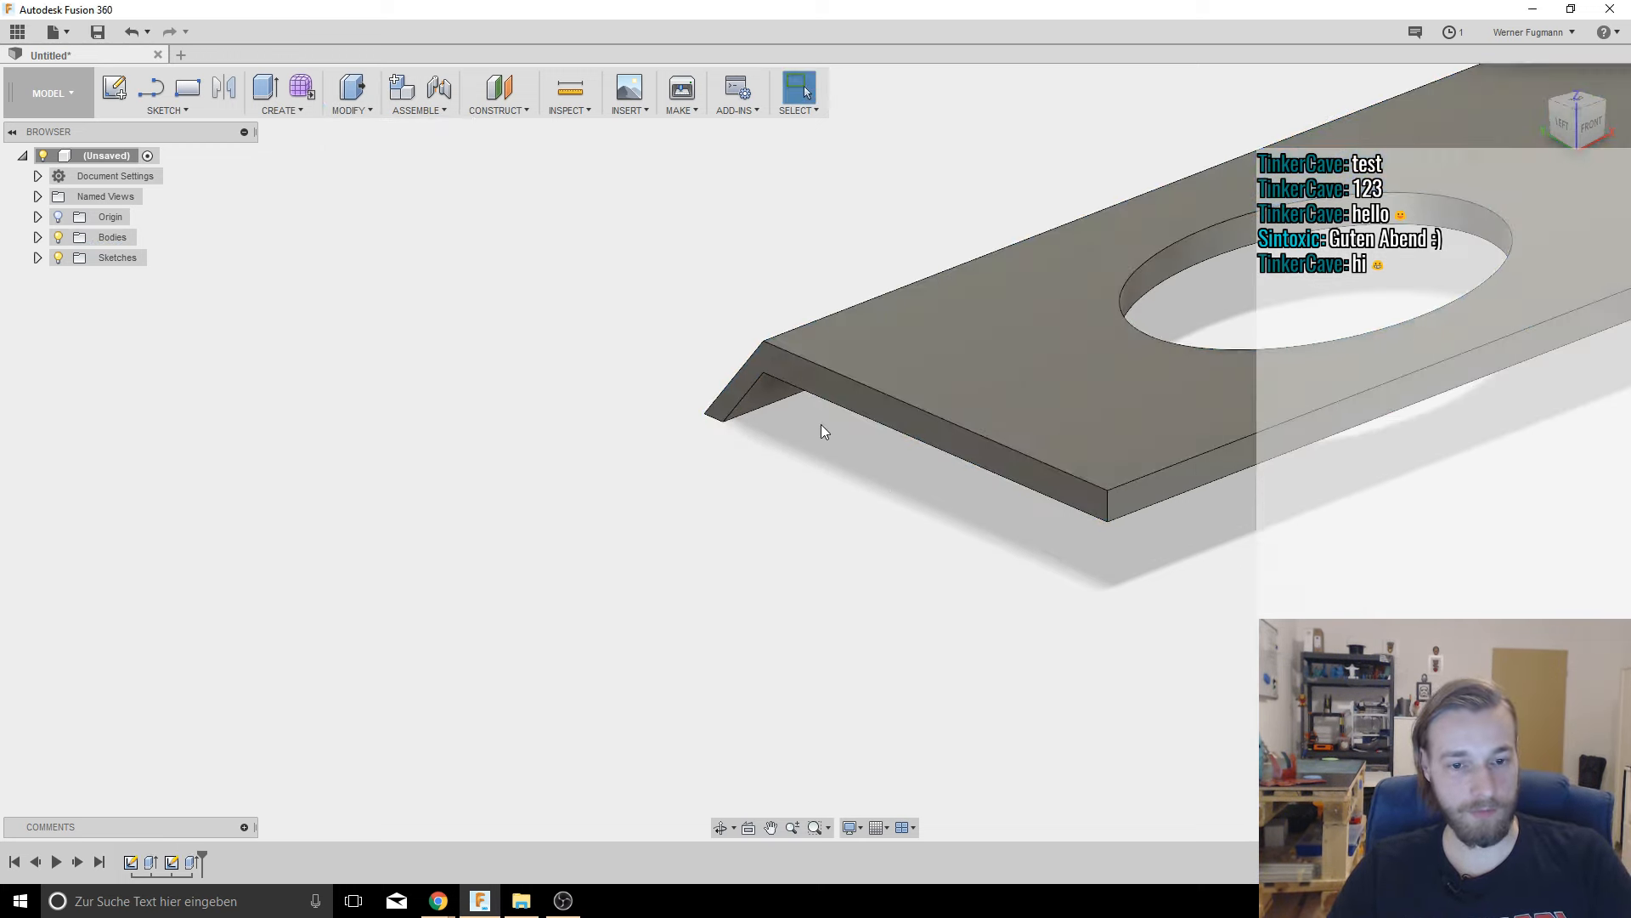
Step: Draft the shared end face of plate and lip by 15 degrees, using the plate's top face as the reference plane
{"action": "left_click", "coordinate": [997, 389]}
{"action": "left_click", "coordinate": [359, 113]}
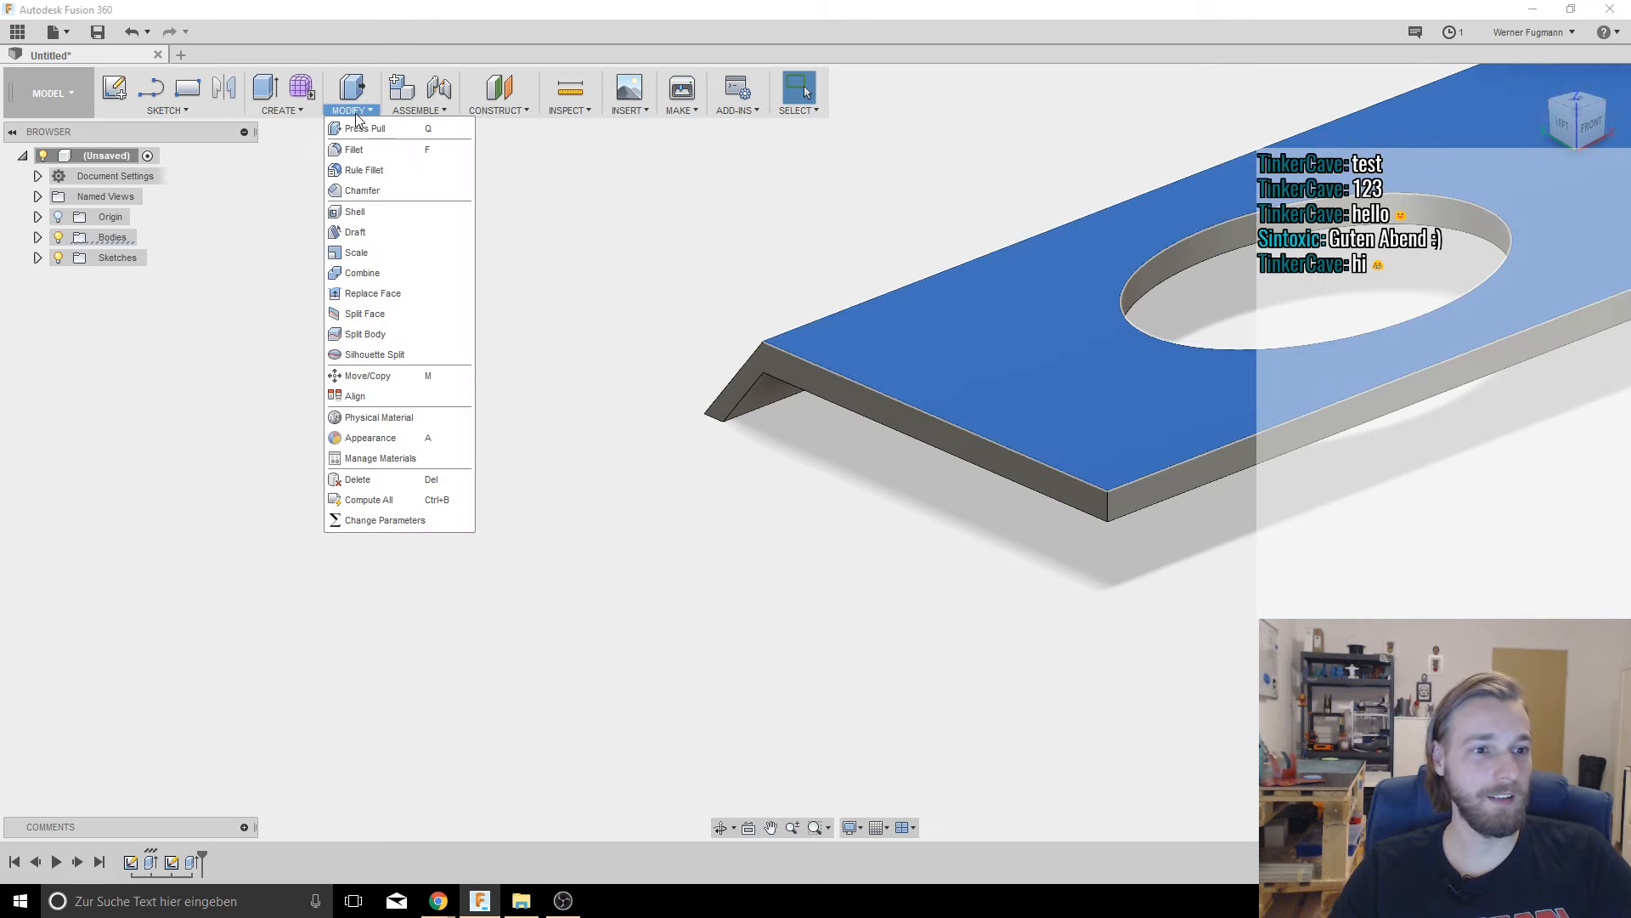
{"action": "left_click", "coordinate": [365, 169]}
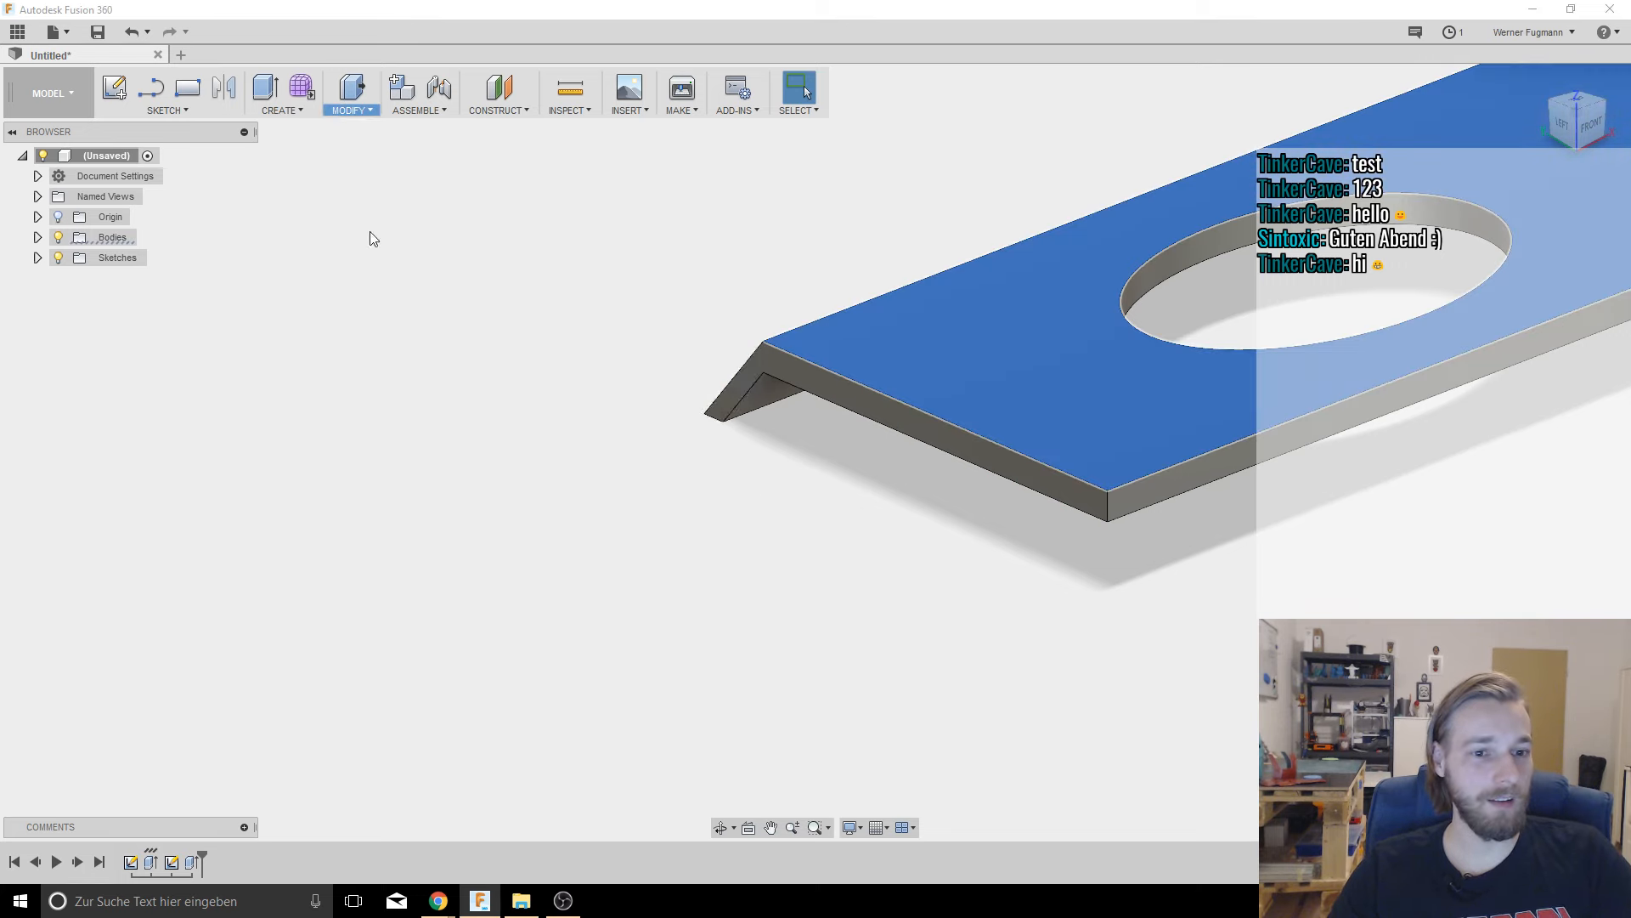
{"action": "left_click", "coordinate": [824, 393]}
{"action": "left_click_drag", "start_coordinate": [822, 287], "coordinate": [826, 282]}
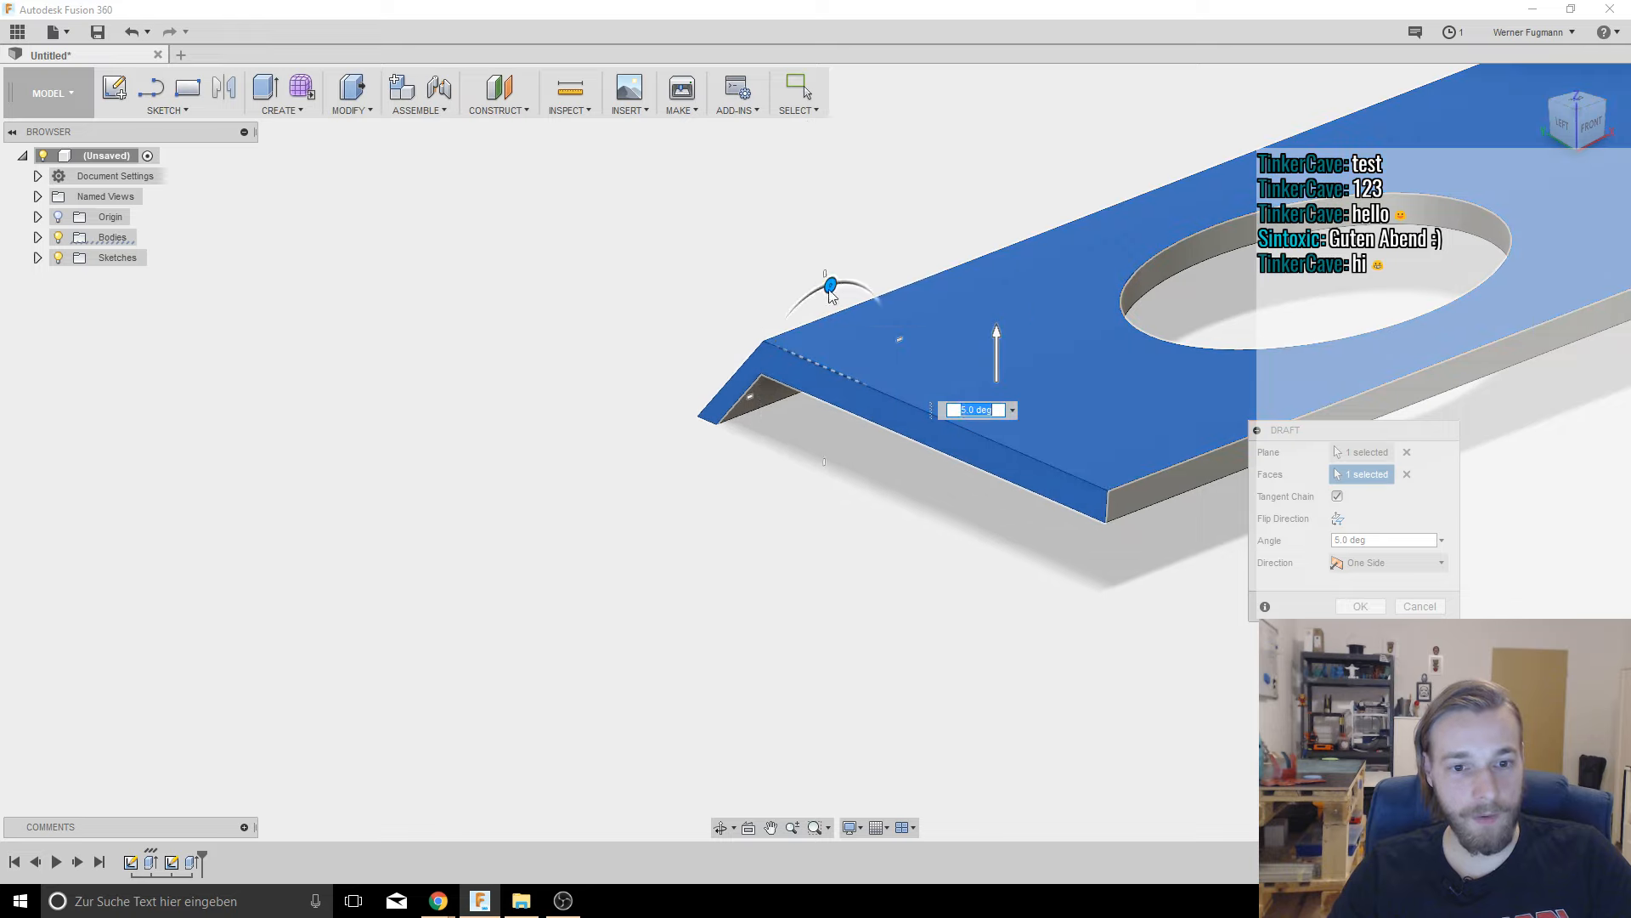
{"action": "left_click", "coordinate": [984, 408]}
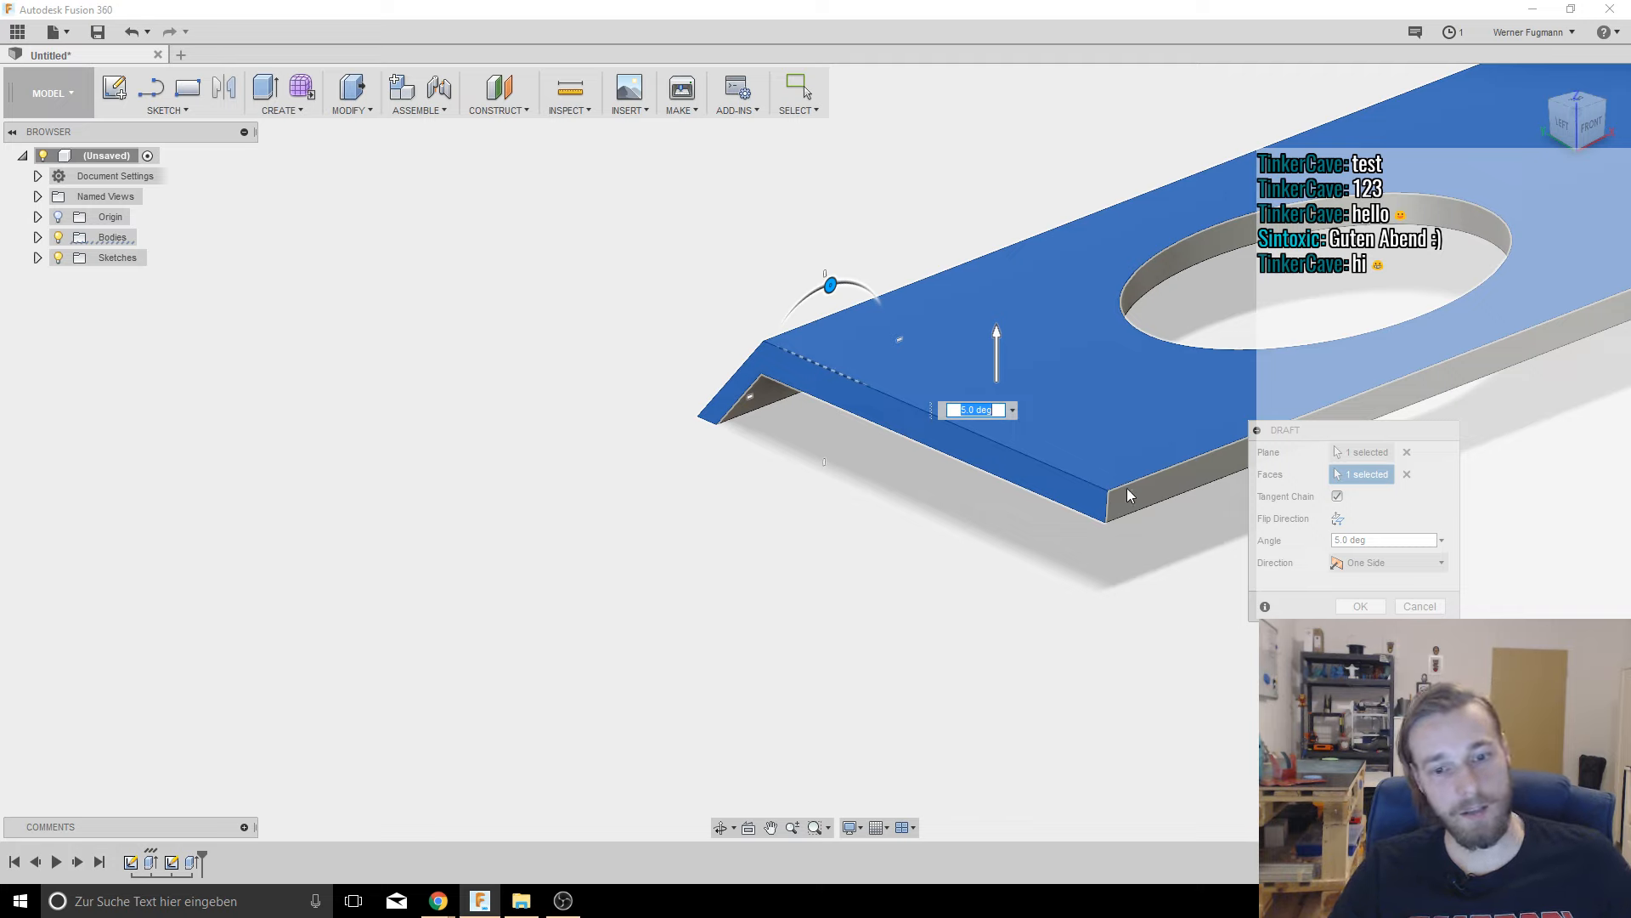
{"action": "middle_click_drag", "start_coordinate": [1110, 526], "coordinate": [1060, 513], "text": "shift"}
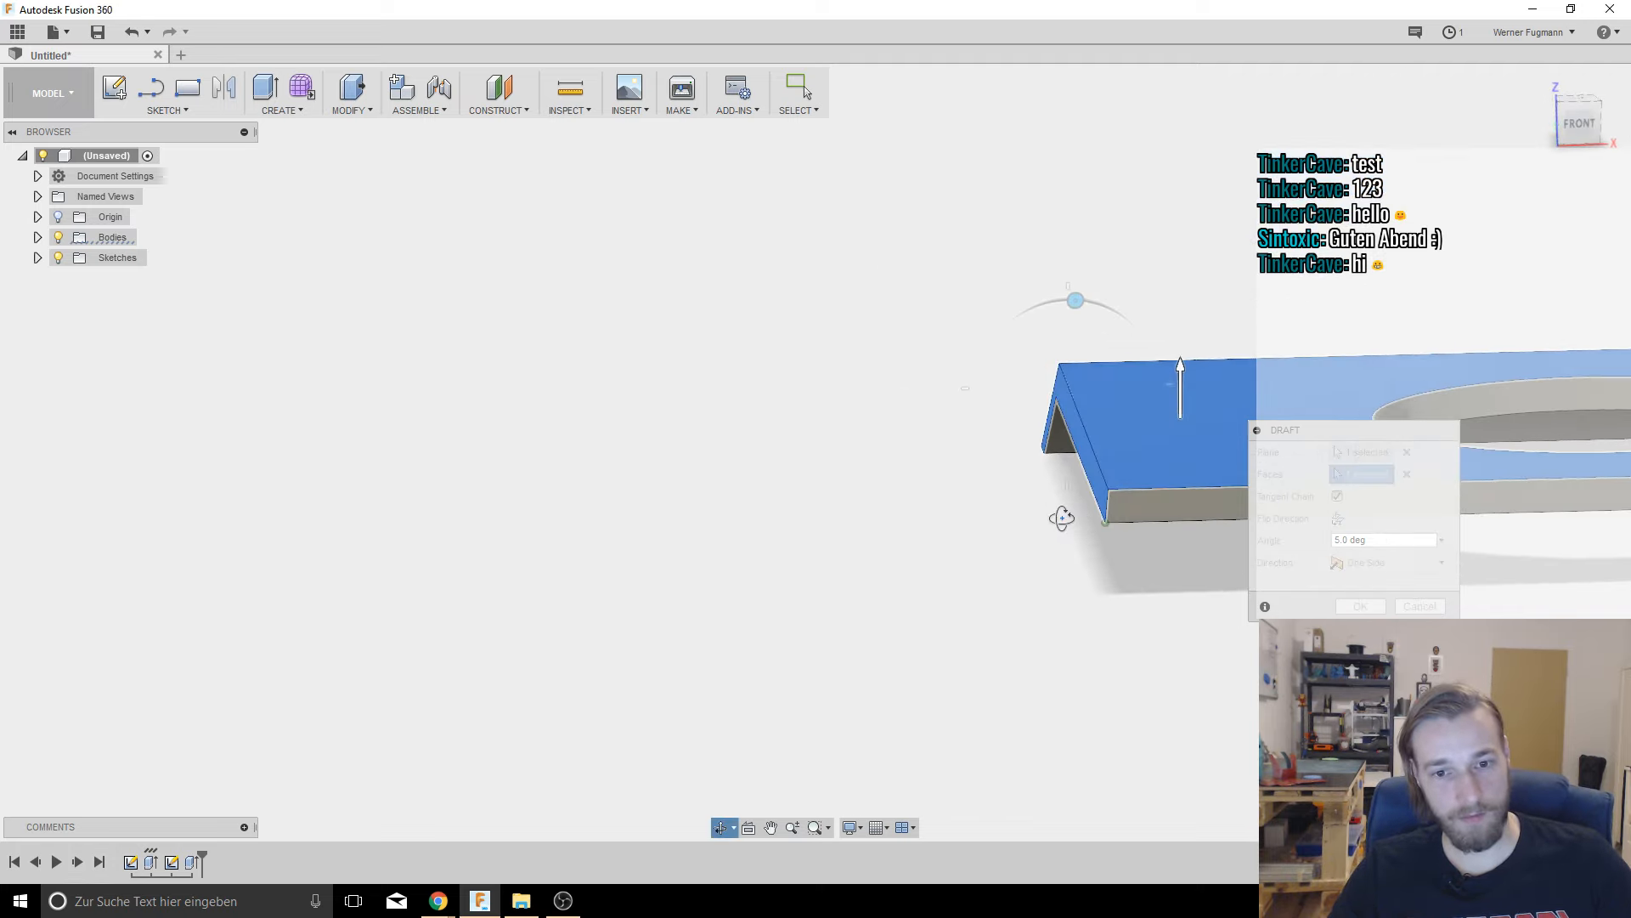
{"action": "left_click_drag", "start_coordinate": [1072, 301], "coordinate": [1087, 304]}
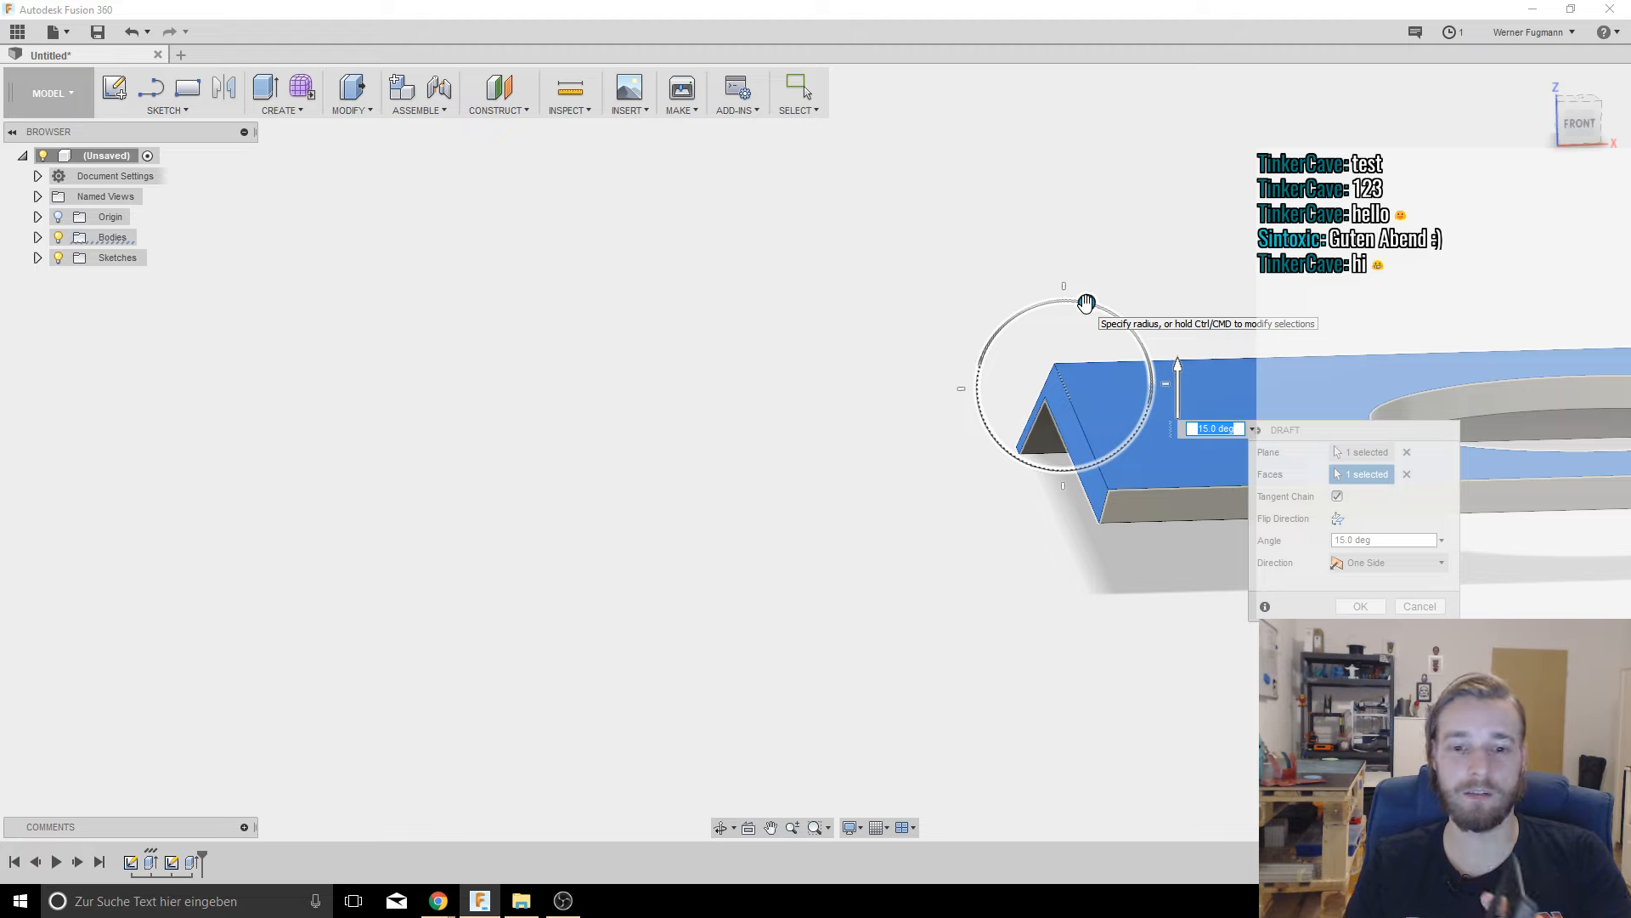
{"action": "middle_click_drag", "start_coordinate": [1087, 303], "coordinate": [1096, 427], "text": "shift"}
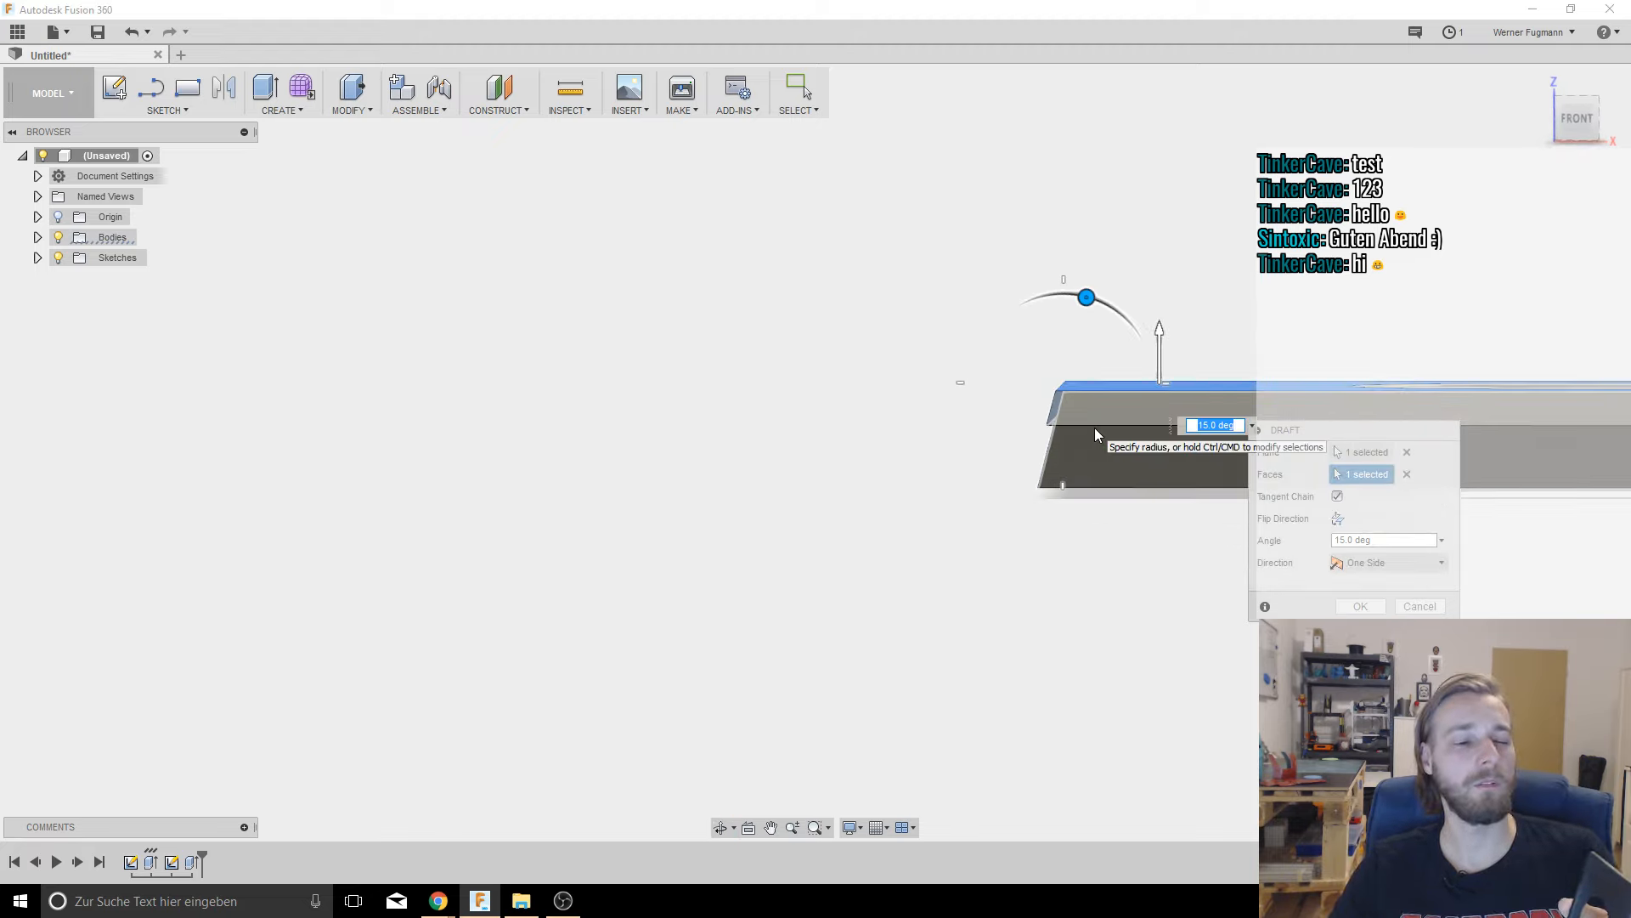
{"action": "left_click", "coordinate": [1359, 606]}
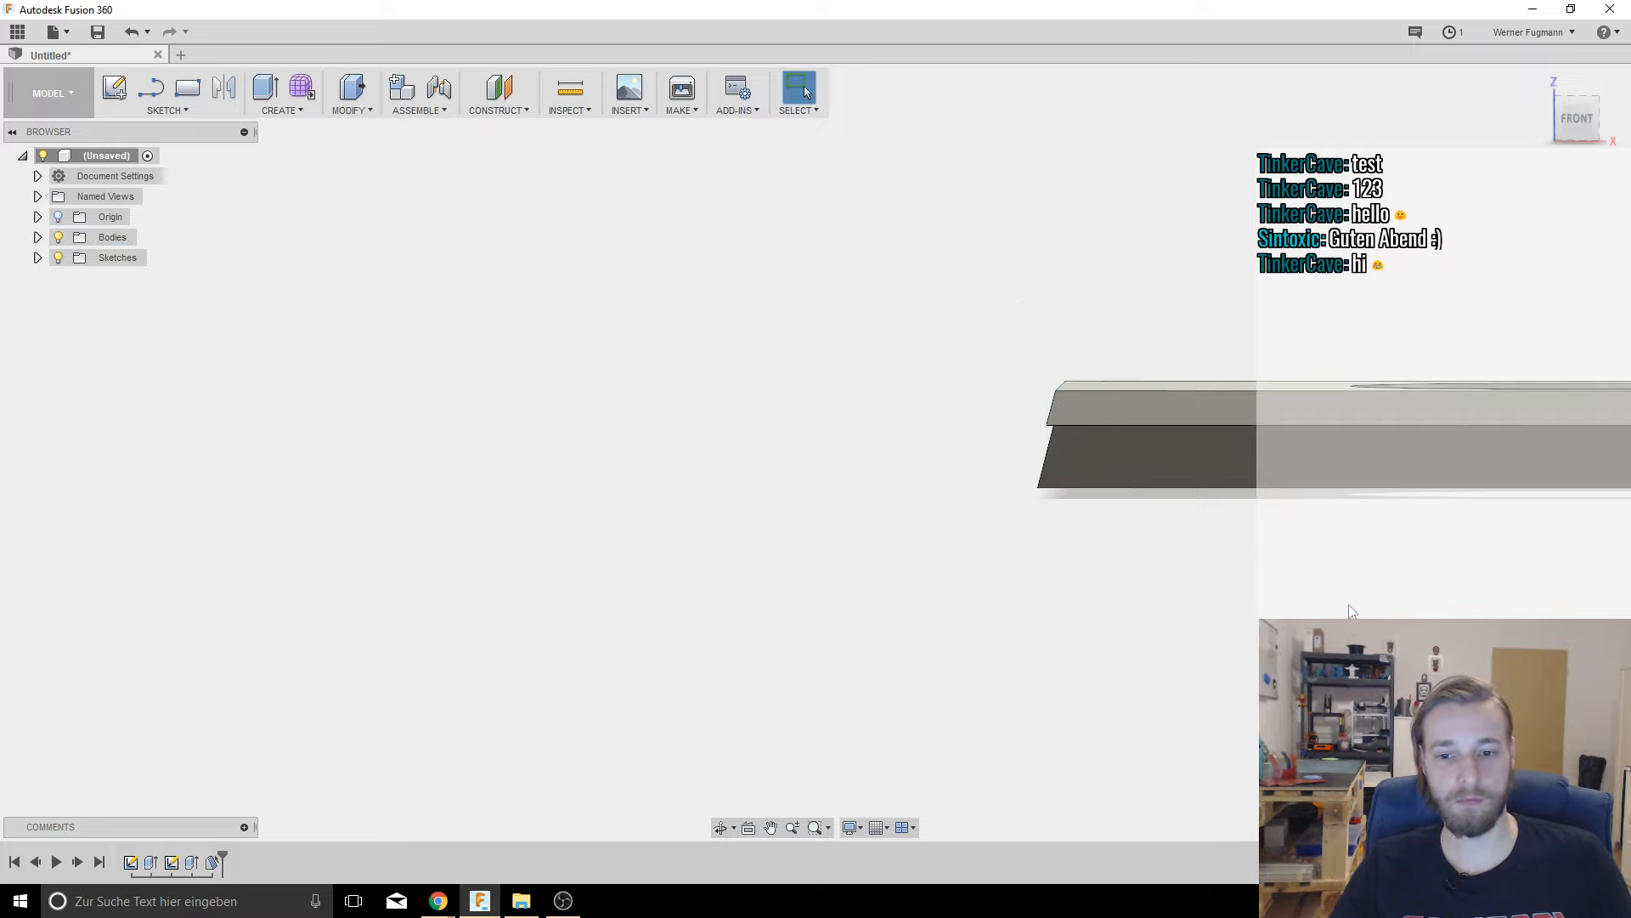
Step: Start a sketch on the slanted lip's outer face and draw a long rectangle inset from the face's edges
{"action": "middle_click_drag", "start_coordinate": [1165, 546], "coordinate": [903, 577], "text": "shift"}
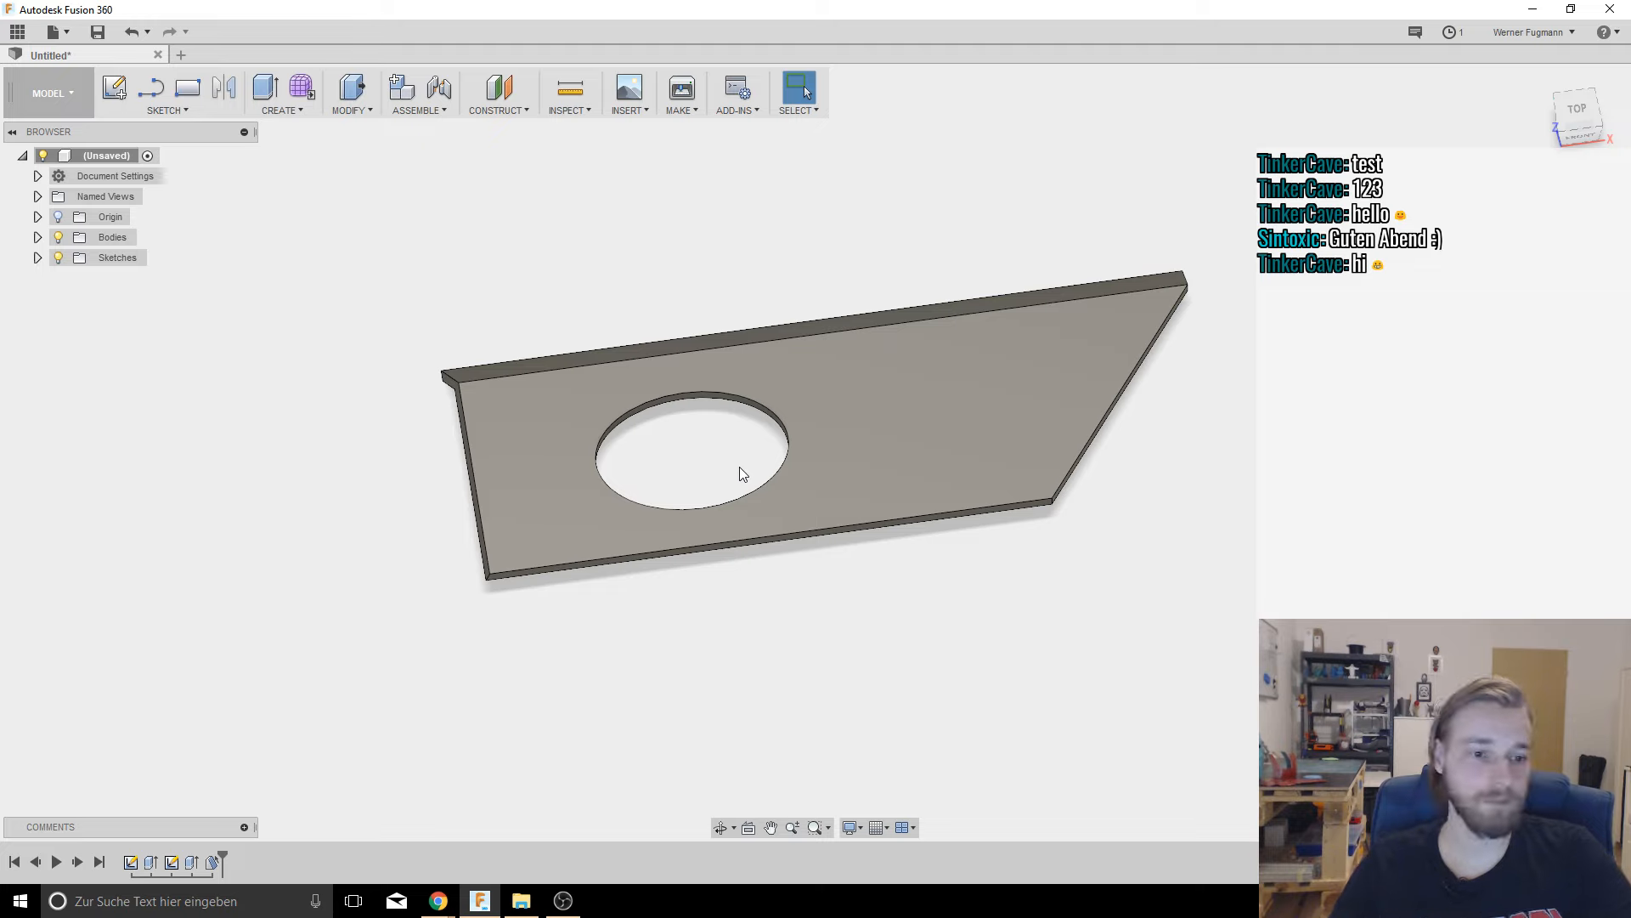
{"action": "middle_click_drag", "start_coordinate": [630, 469], "coordinate": [702, 422], "text": "shift"}
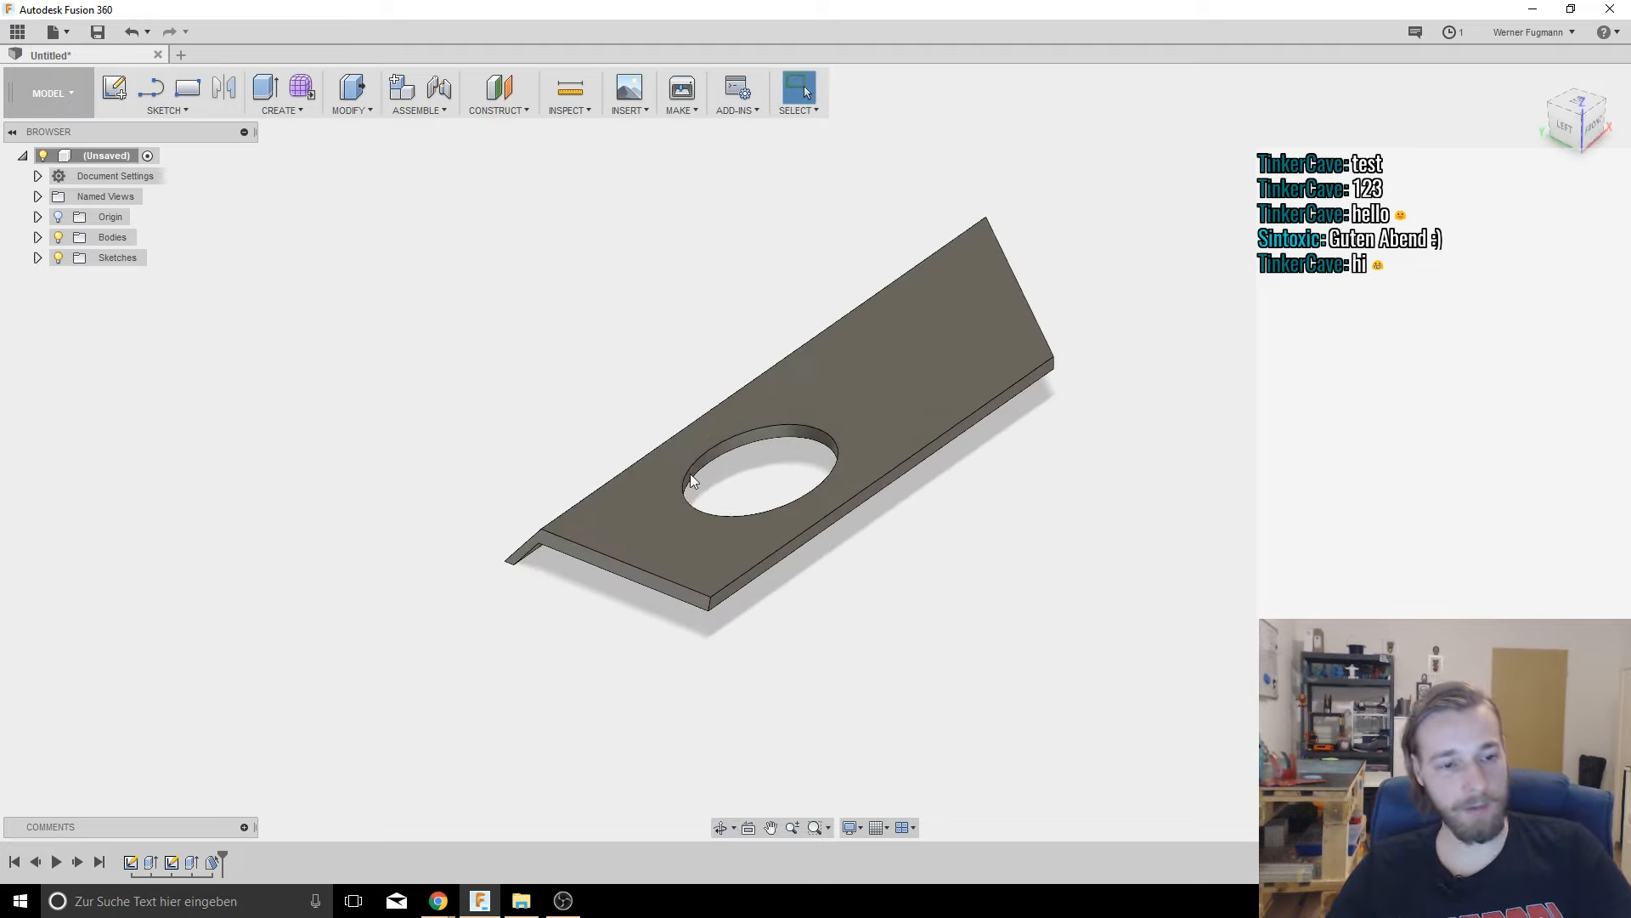
{"action": "middle_click_drag", "start_coordinate": [738, 498], "coordinate": [661, 534], "text": "shift"}
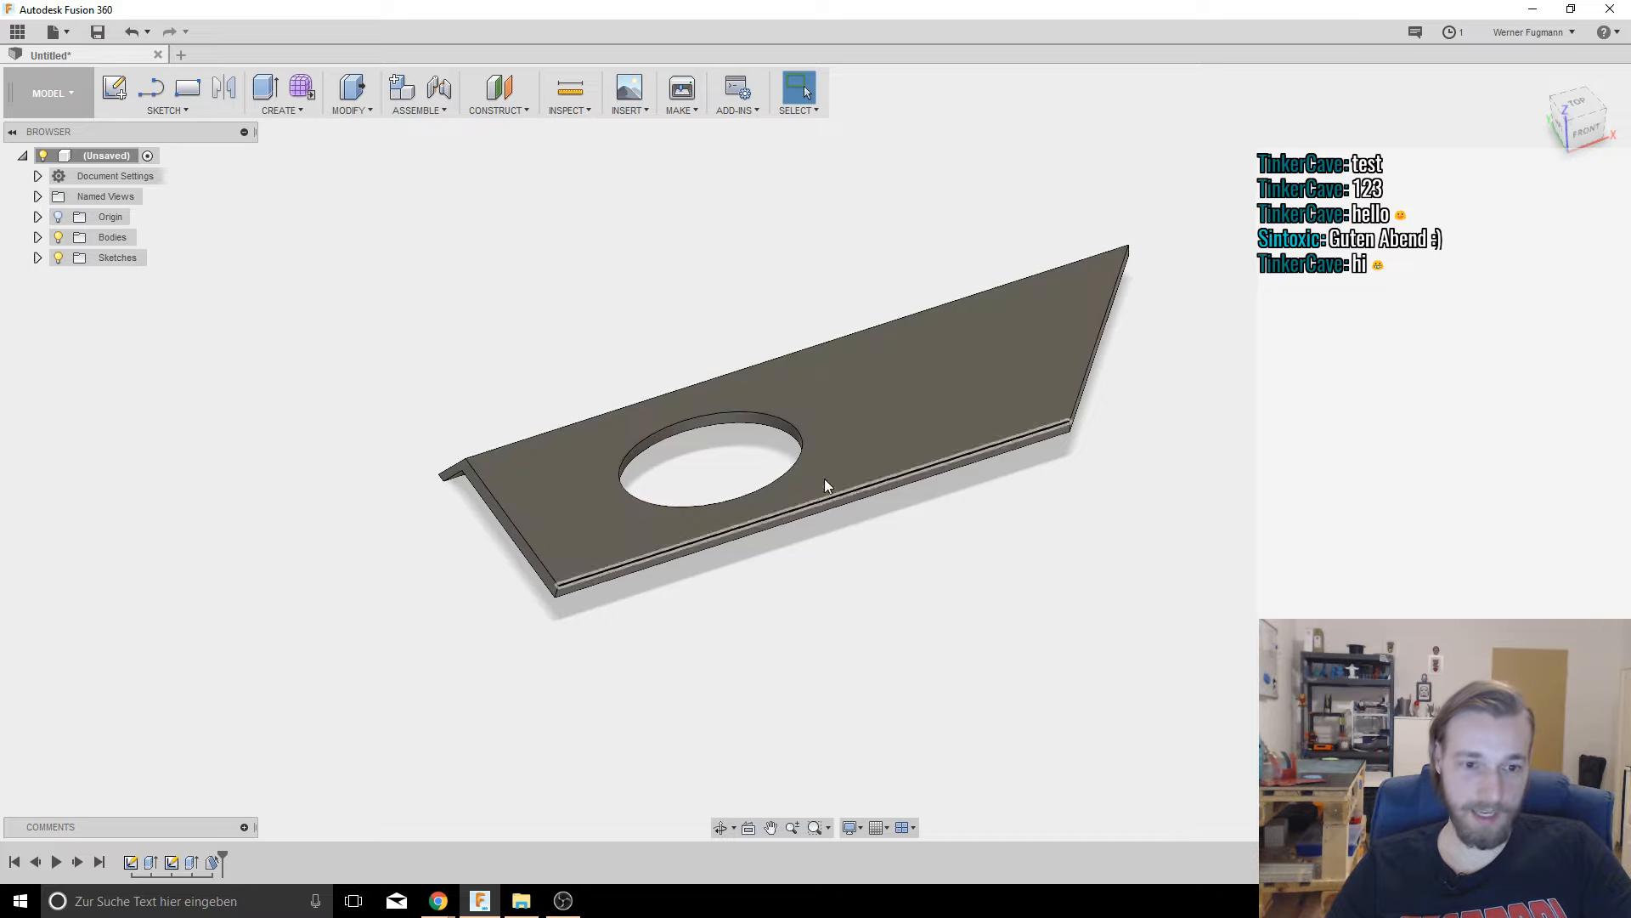
{"action": "middle_click_drag", "start_coordinate": [830, 481], "coordinate": [875, 484], "text": "shift"}
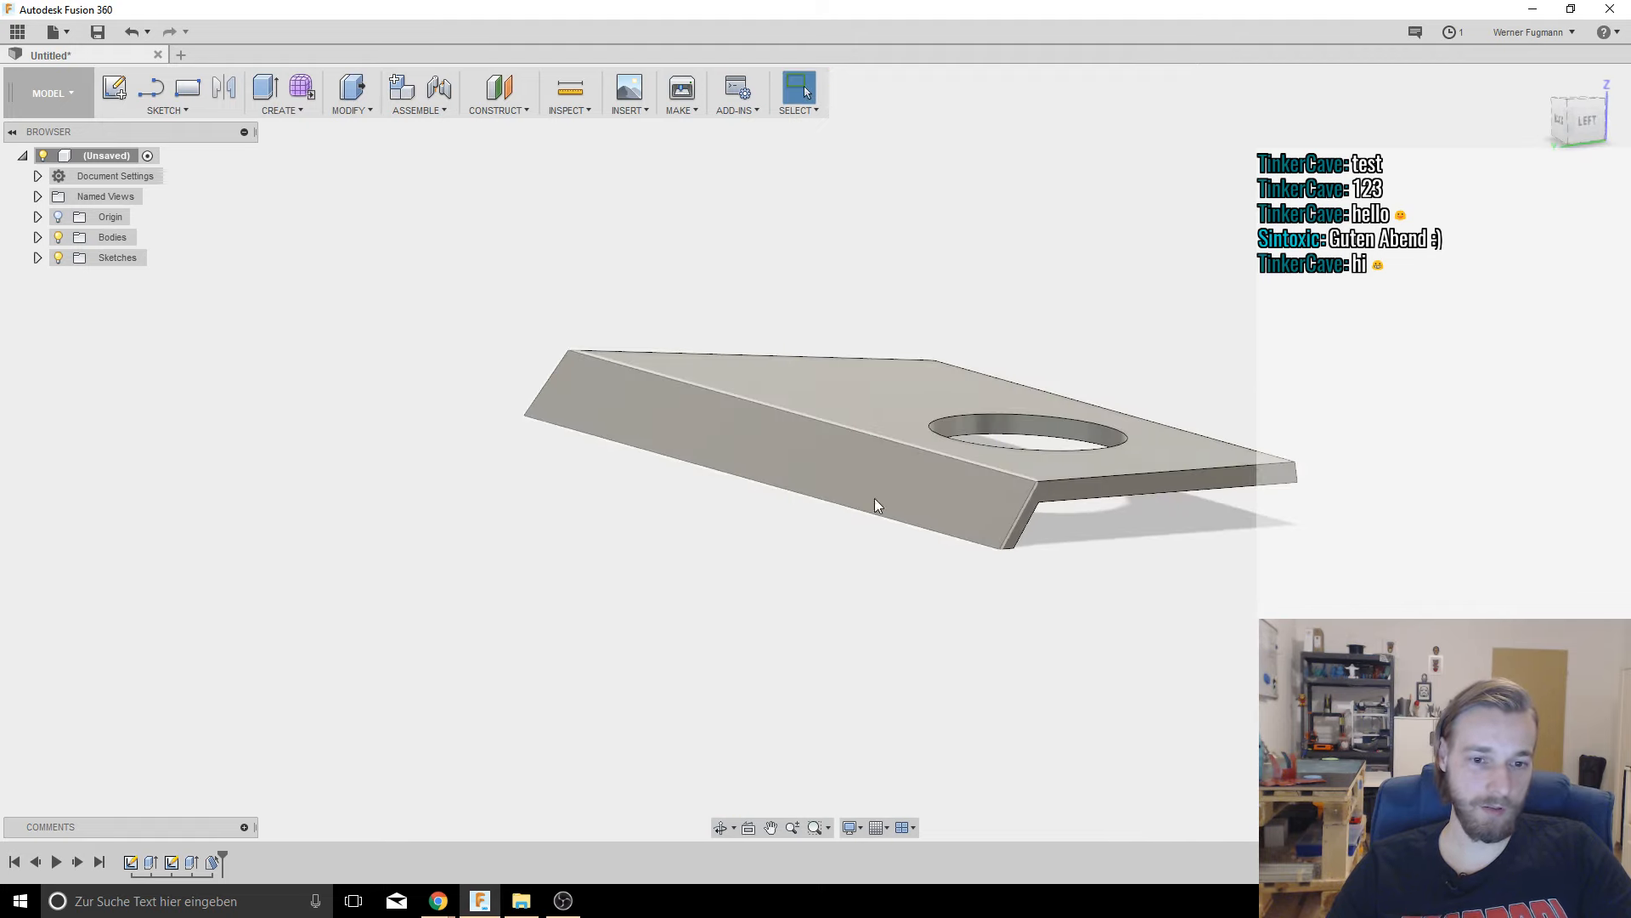
{"action": "left_click", "coordinate": [808, 455]}
{"action": "left_click", "coordinate": [113, 88]}
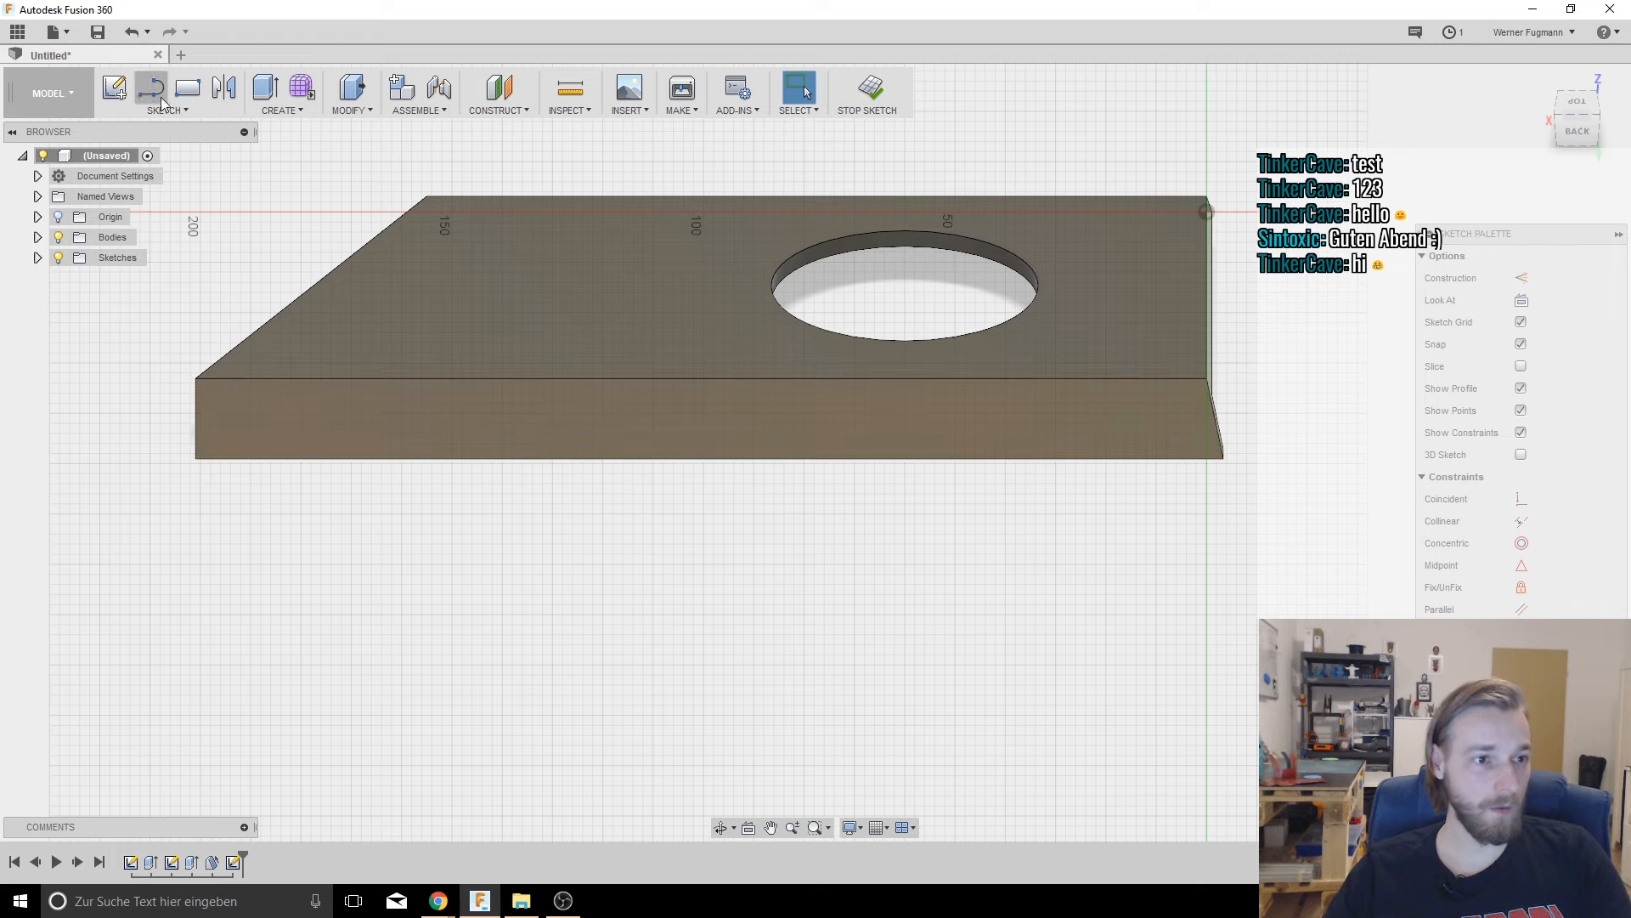
{"action": "left_click", "coordinate": [187, 90]}
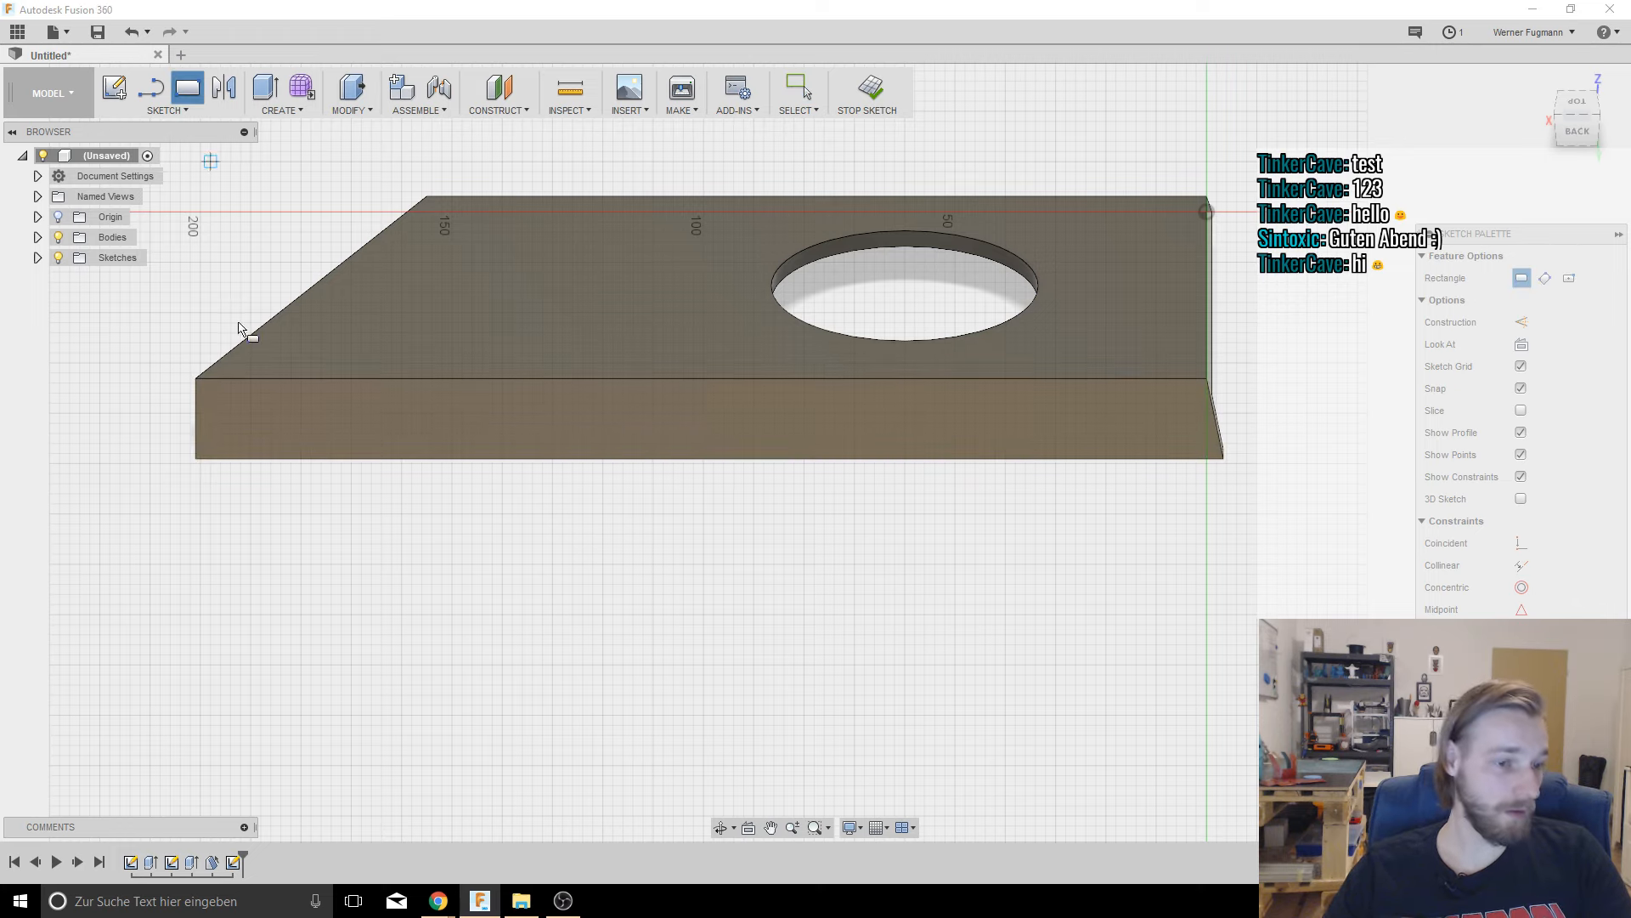
{"action": "left_click", "coordinate": [222, 394]}
{"action": "left_click", "coordinate": [1165, 442]}
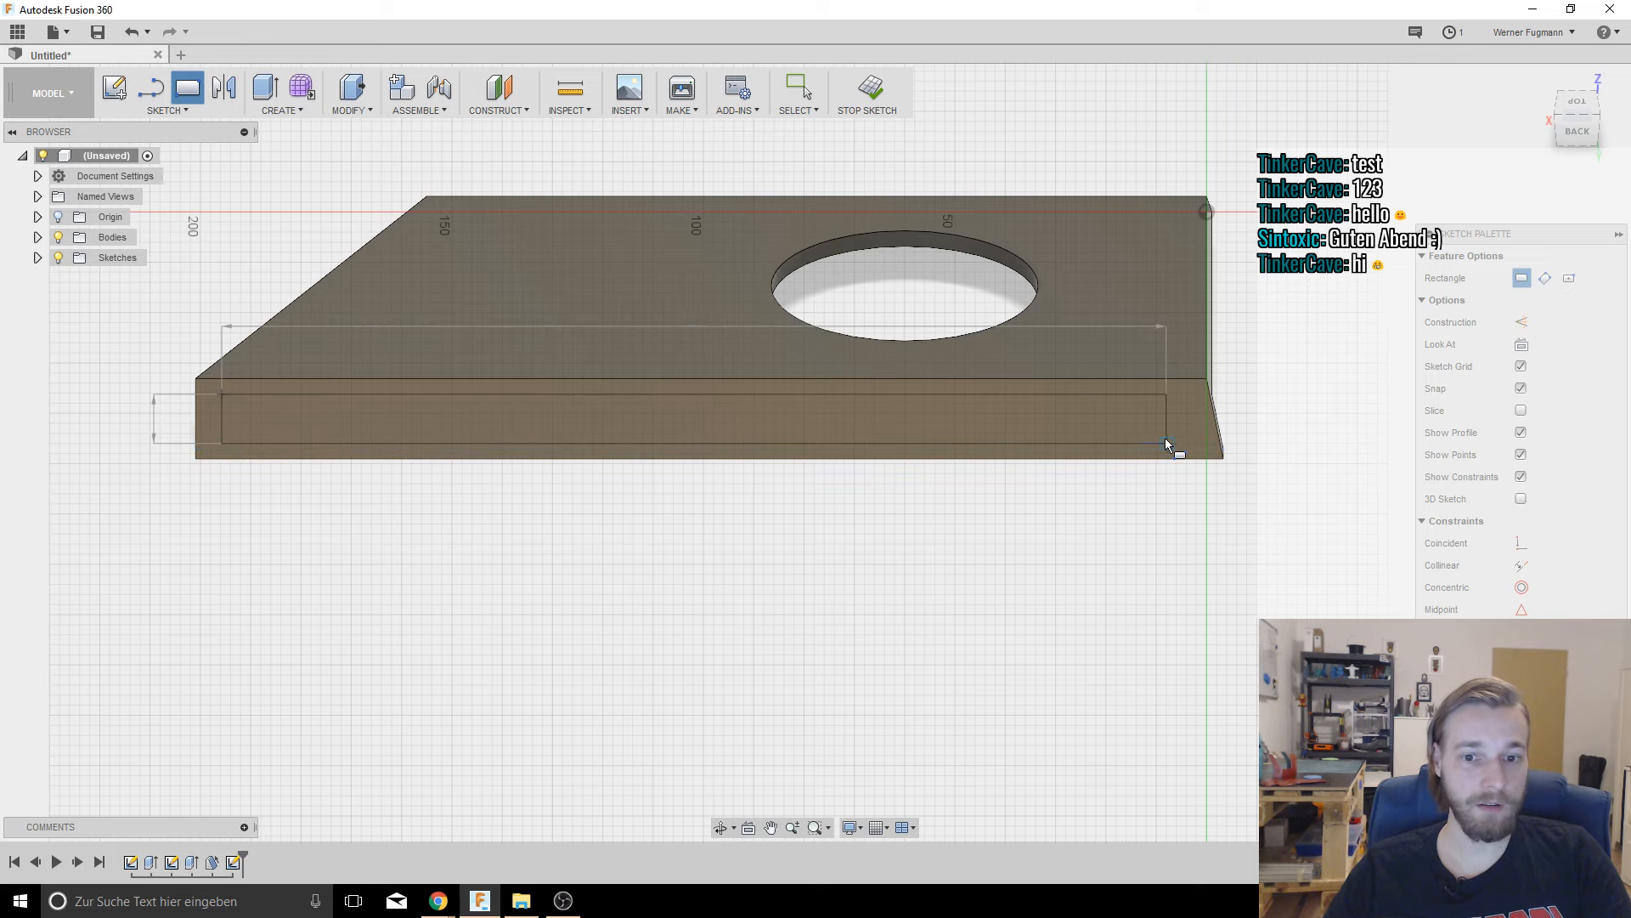
{"action": "key", "text": "Escape"}
Step: Dimension the rectangle's short side 2.5 mm from the lip's straight end edge
{"action": "key", "text": "d"}
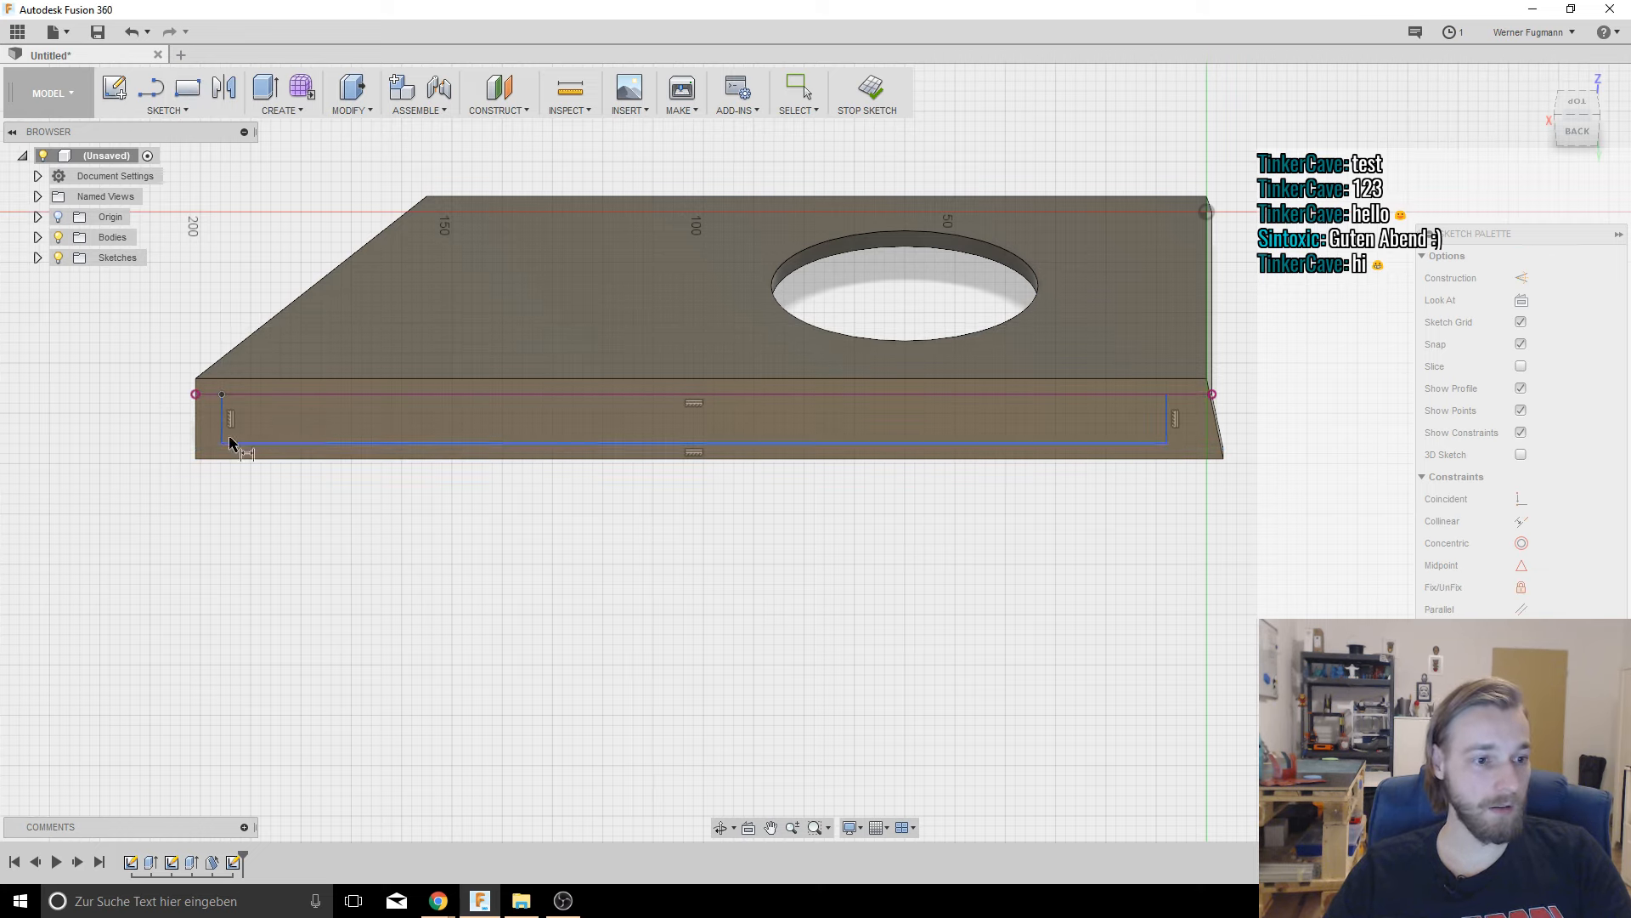
{"action": "left_click", "coordinate": [222, 428]}
{"action": "left_click", "coordinate": [195, 419]}
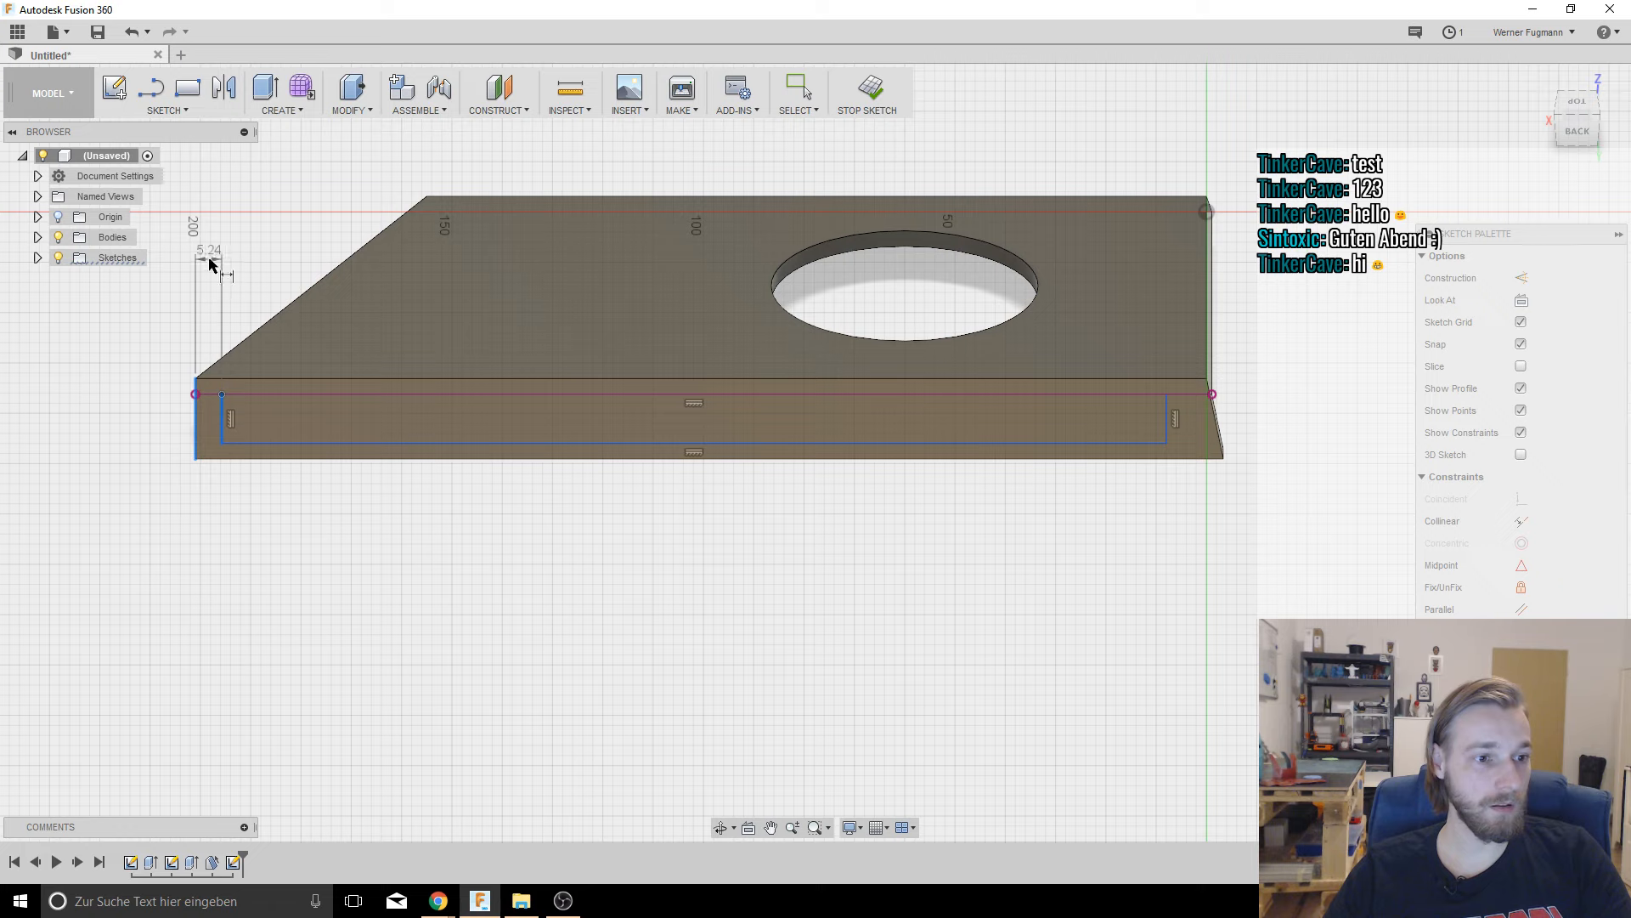
{"action": "left_click", "coordinate": [207, 255]}
{"action": "type", "text": "2.5"}
{"action": "key", "text": "Return"}
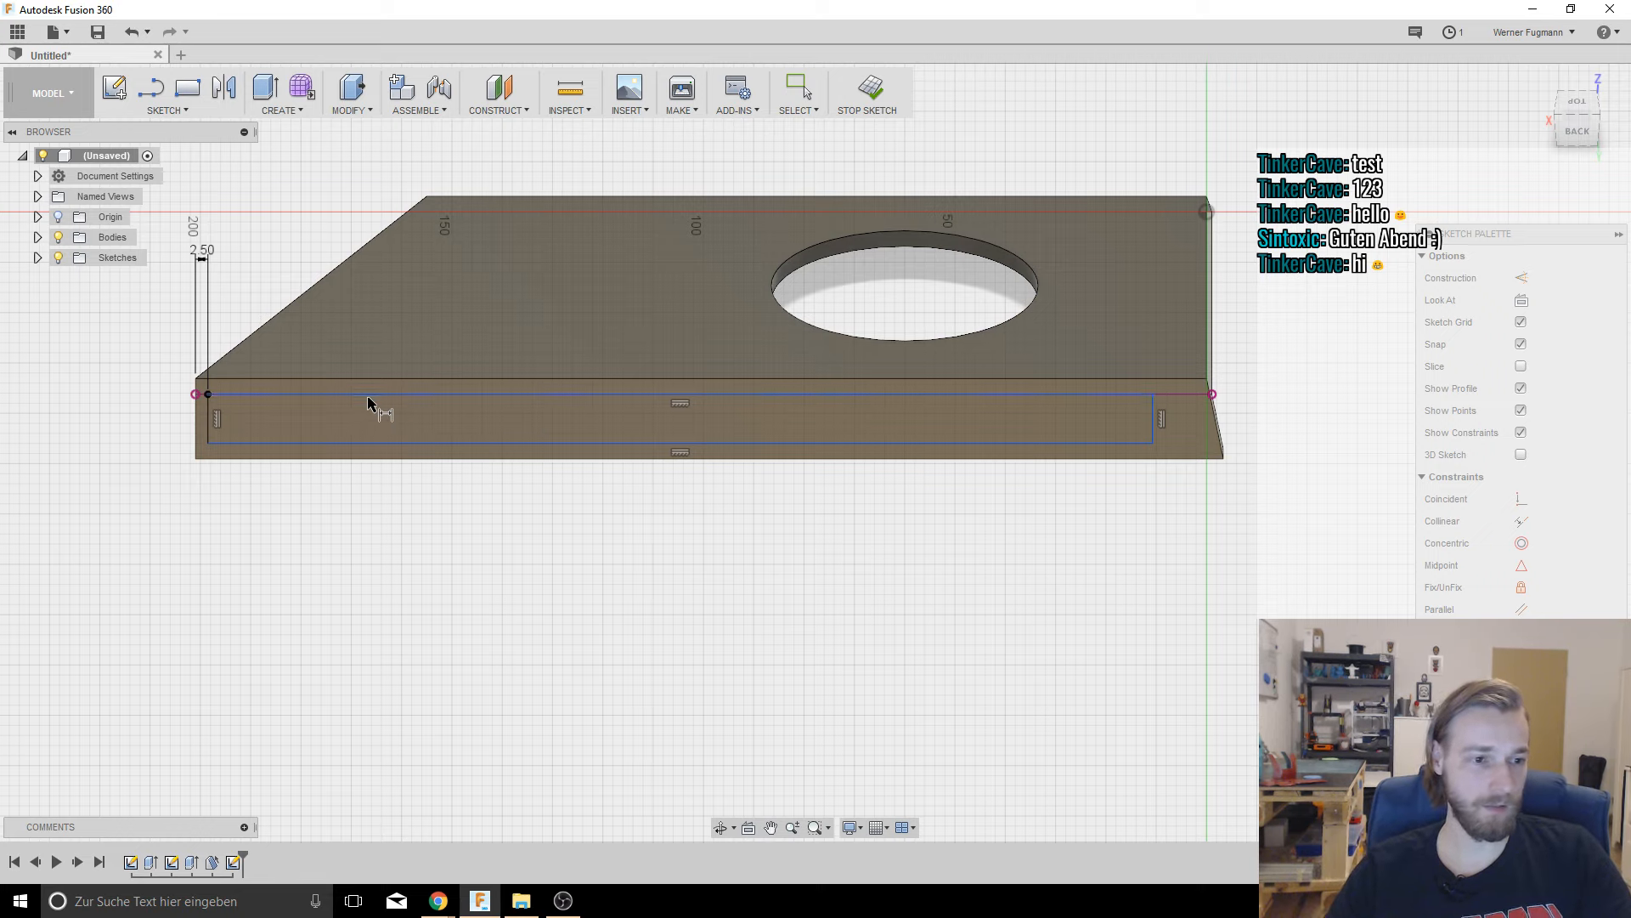
{"action": "left_click", "coordinate": [367, 401]}
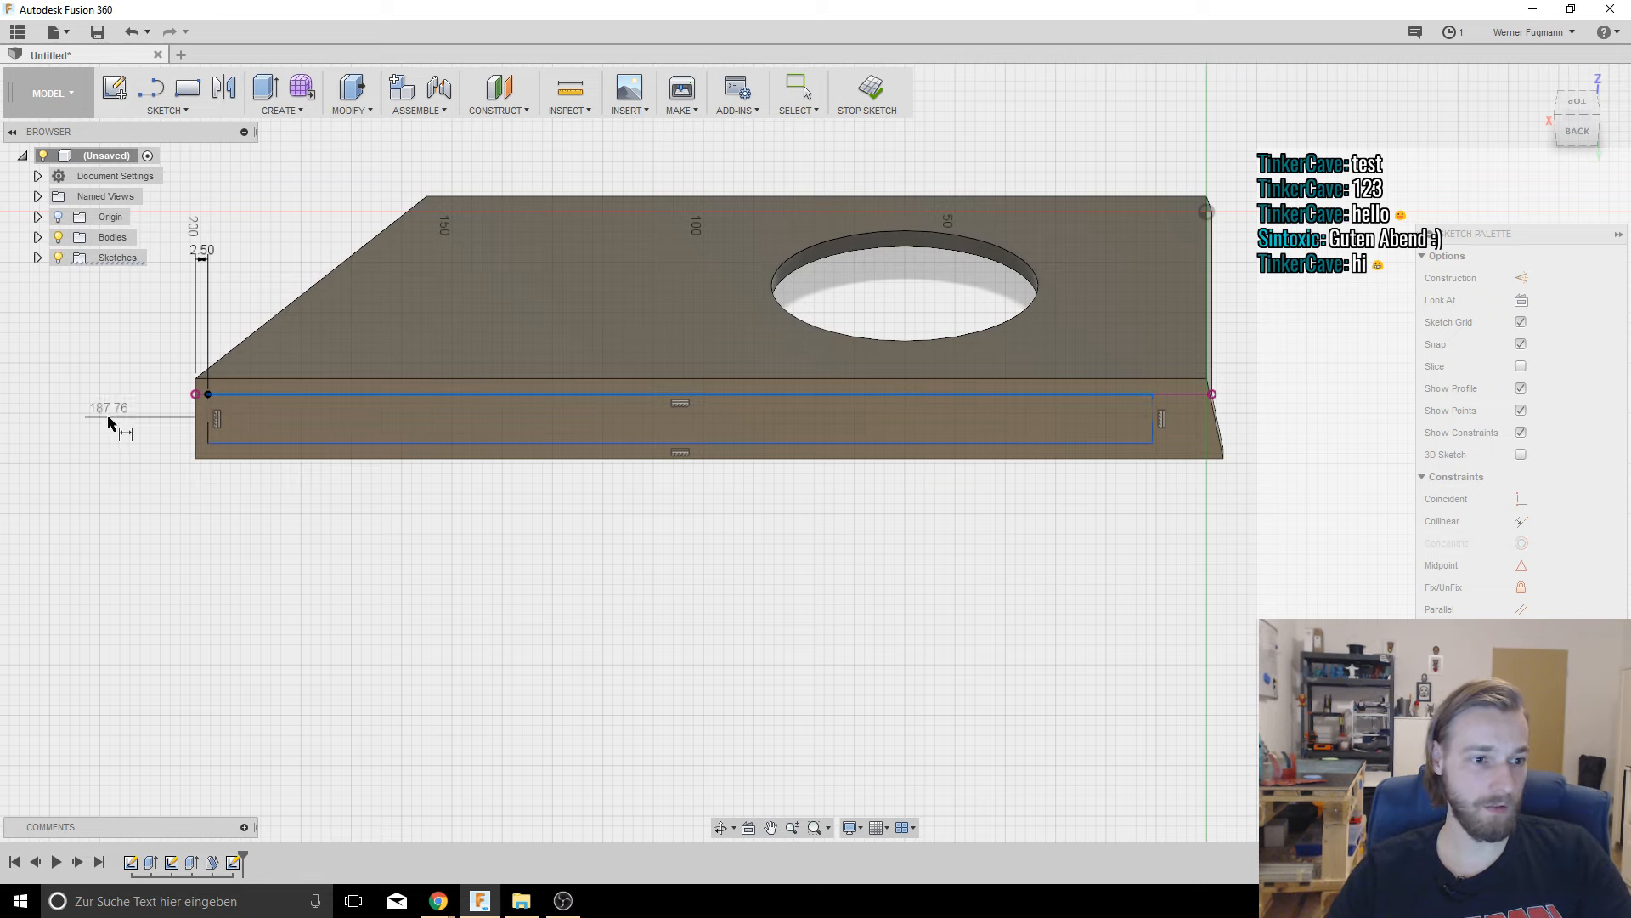
{"action": "key", "text": "Escape"}
{"action": "key", "text": "d"}
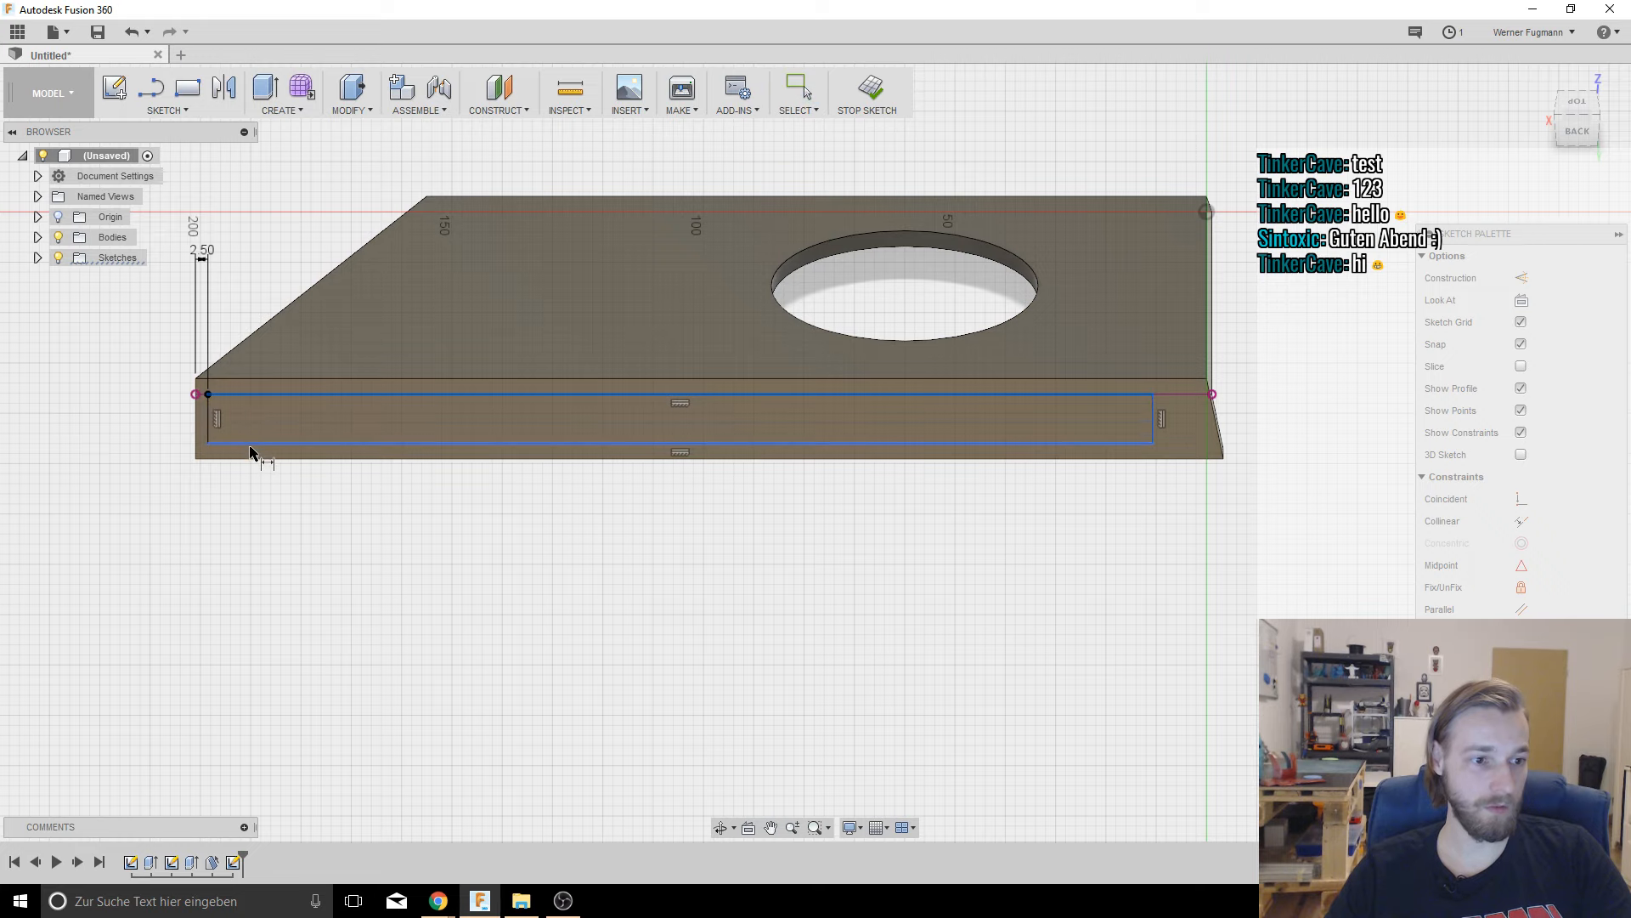
{"action": "left_click", "coordinate": [250, 442]}
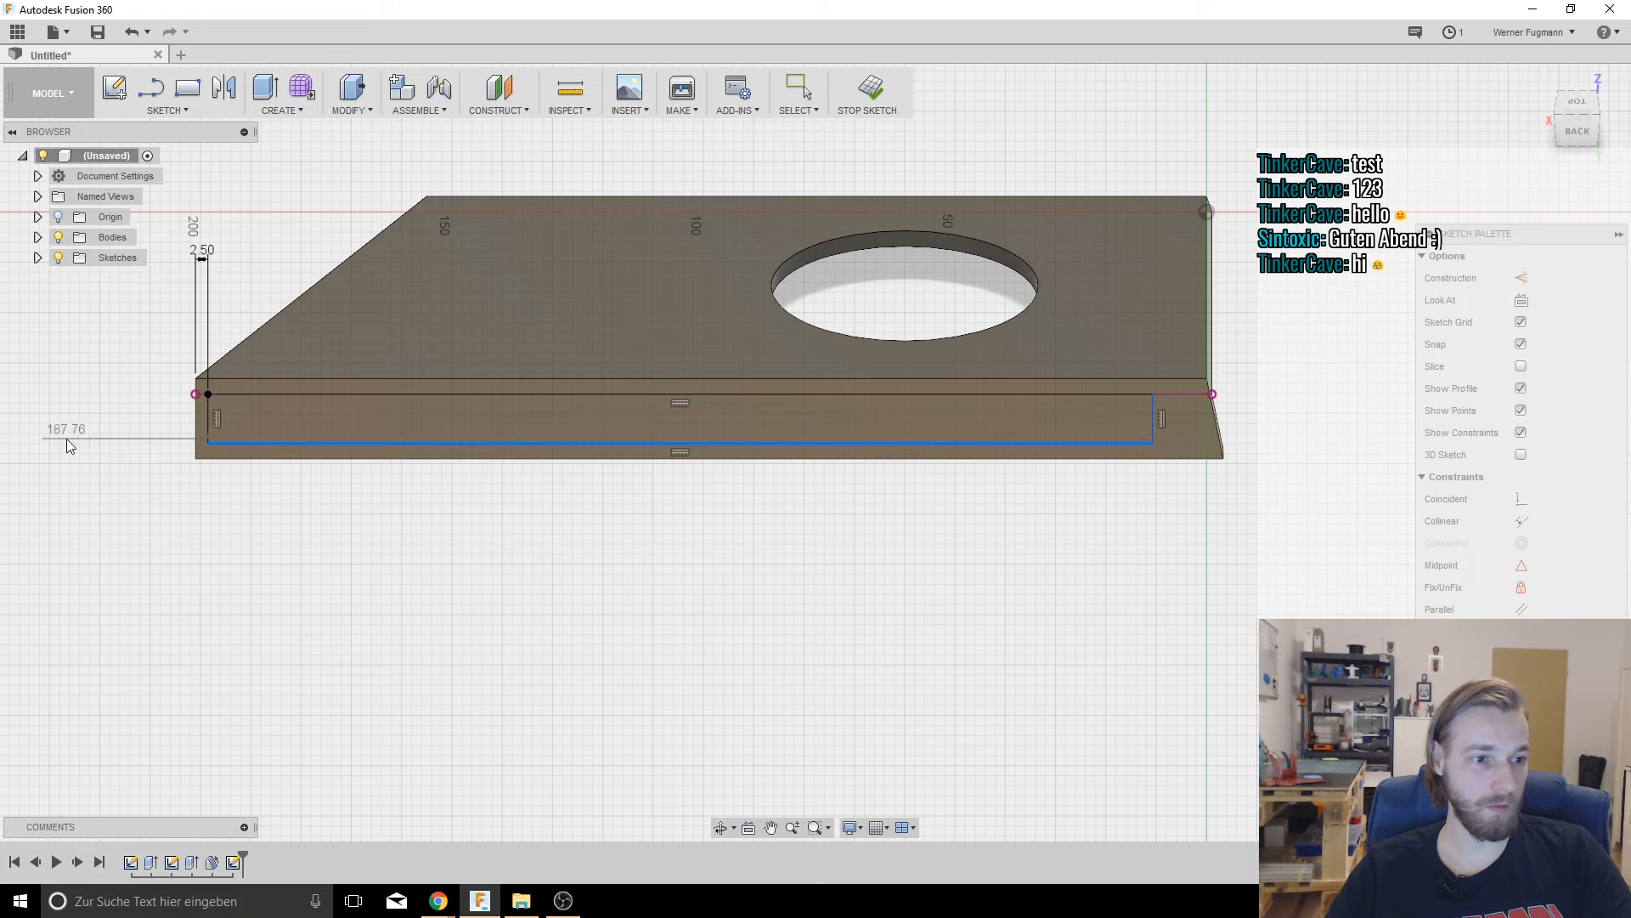
{"action": "key", "text": "Escape"}
{"action": "scroll", "coordinate": [226, 418], "scroll_direction": "up", "scroll_amount": 3}
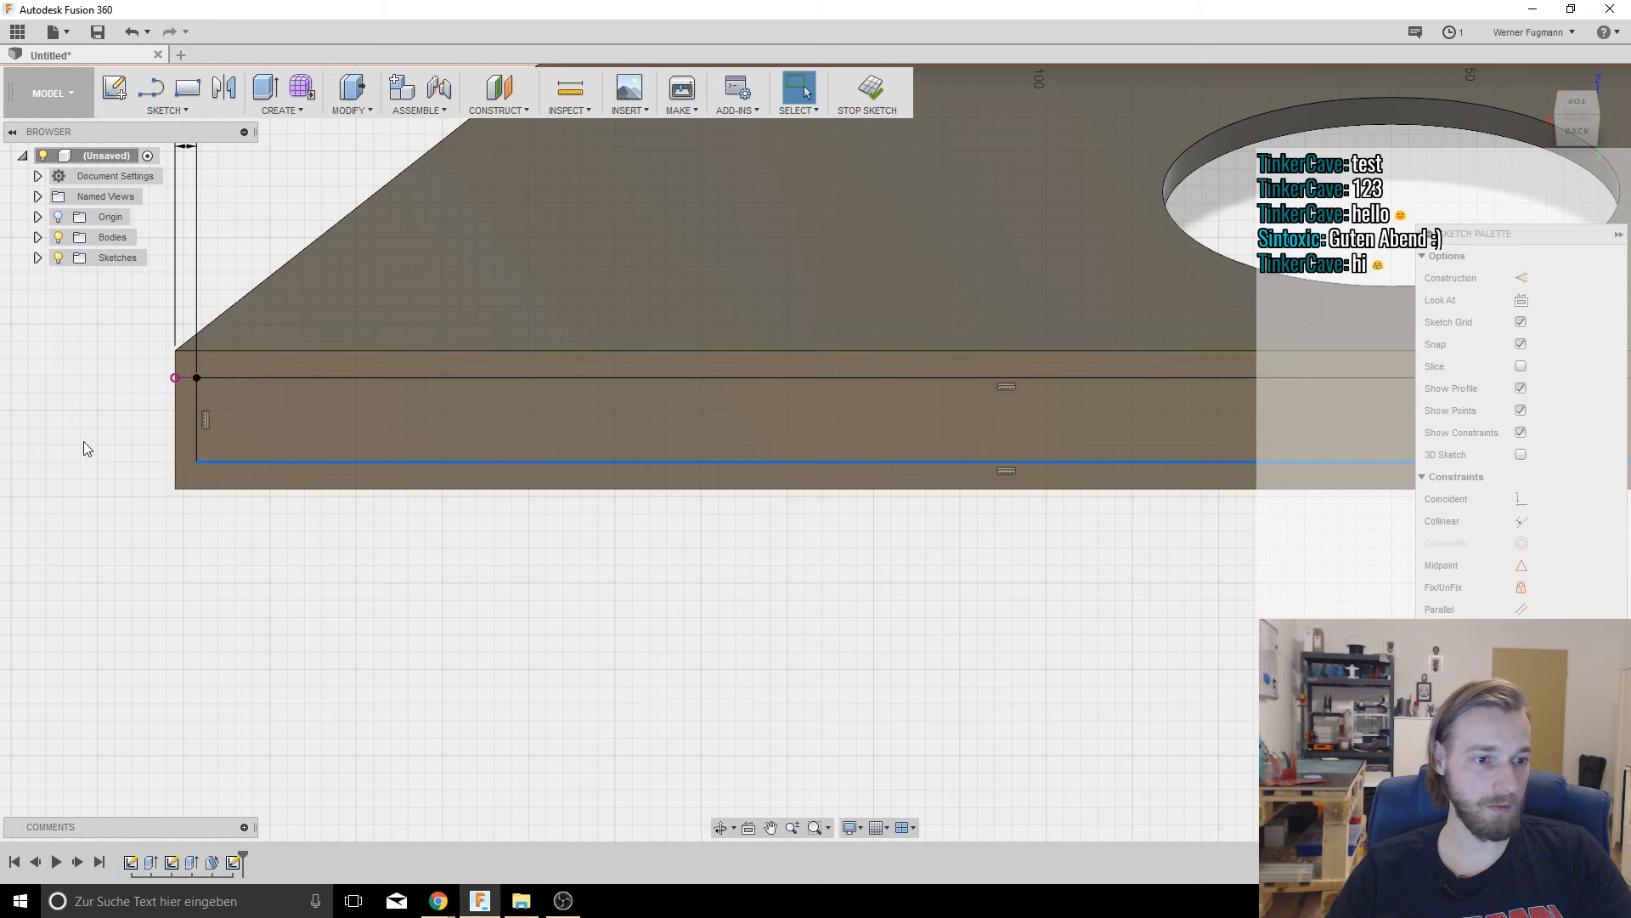
{"action": "middle_click_drag", "start_coordinate": [132, 438], "coordinate": [243, 456]}
{"action": "key", "text": "d"}
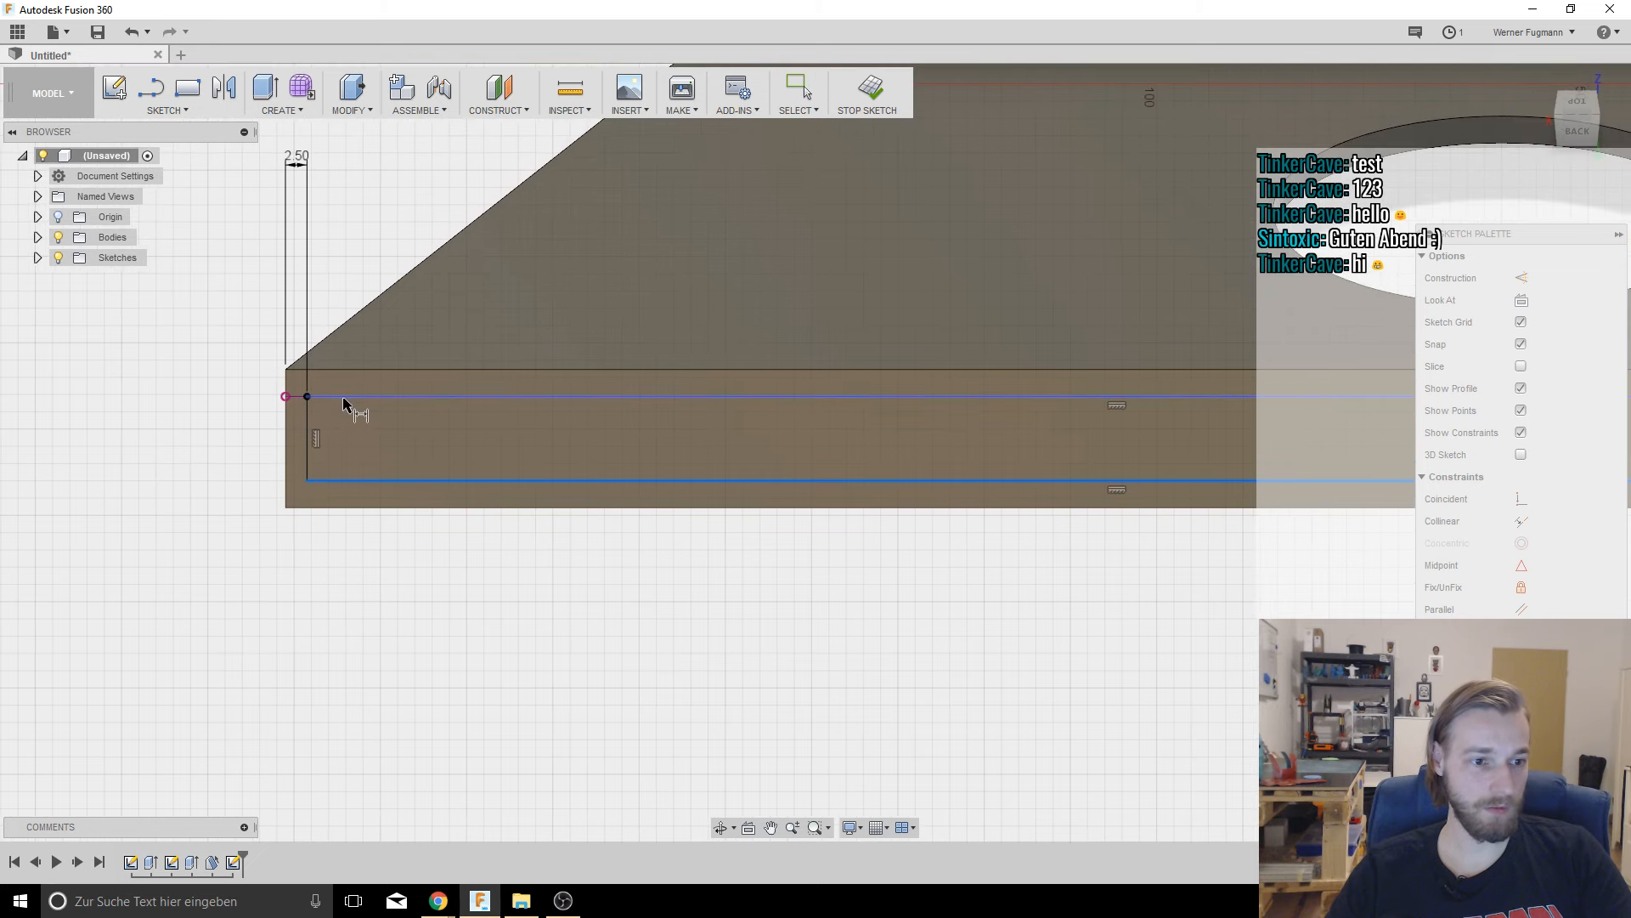
{"action": "key", "text": "Escape"}
{"action": "left_click", "coordinate": [229, 457]}
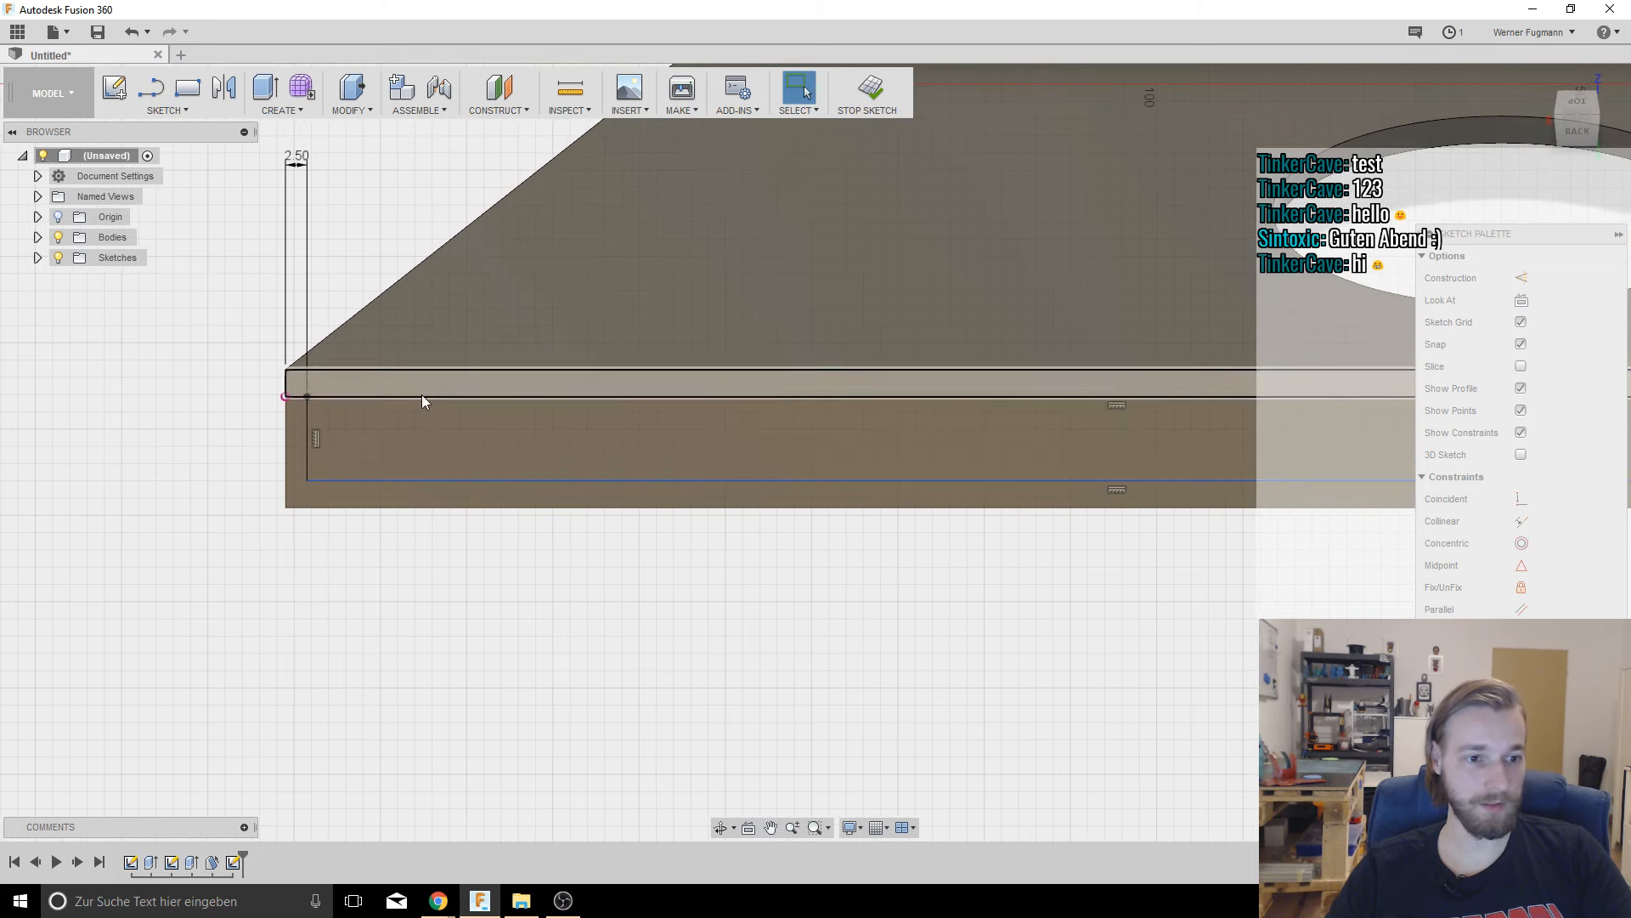
{"action": "key", "text": "d"}
{"action": "key", "text": "Escape"}
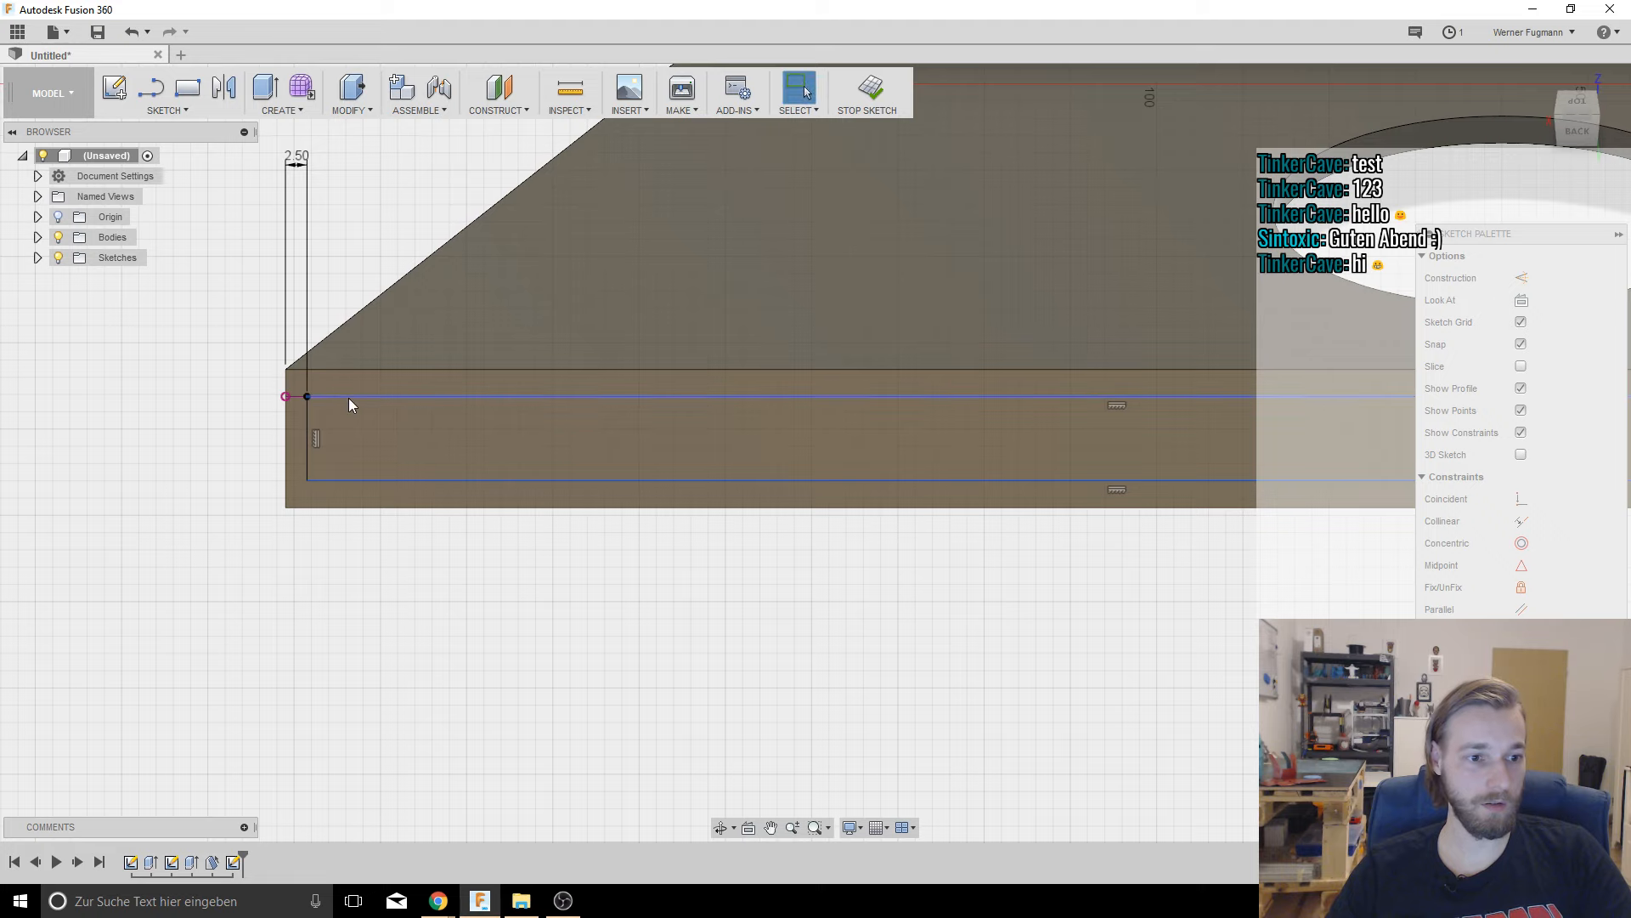
Step: Dimension the distance between the rectangle's two long sides and set it to 11 mm
{"action": "left_click", "coordinate": [348, 397]}
{"action": "left_click", "coordinate": [348, 481], "text": "ctrl"}
{"action": "key", "text": "d"}
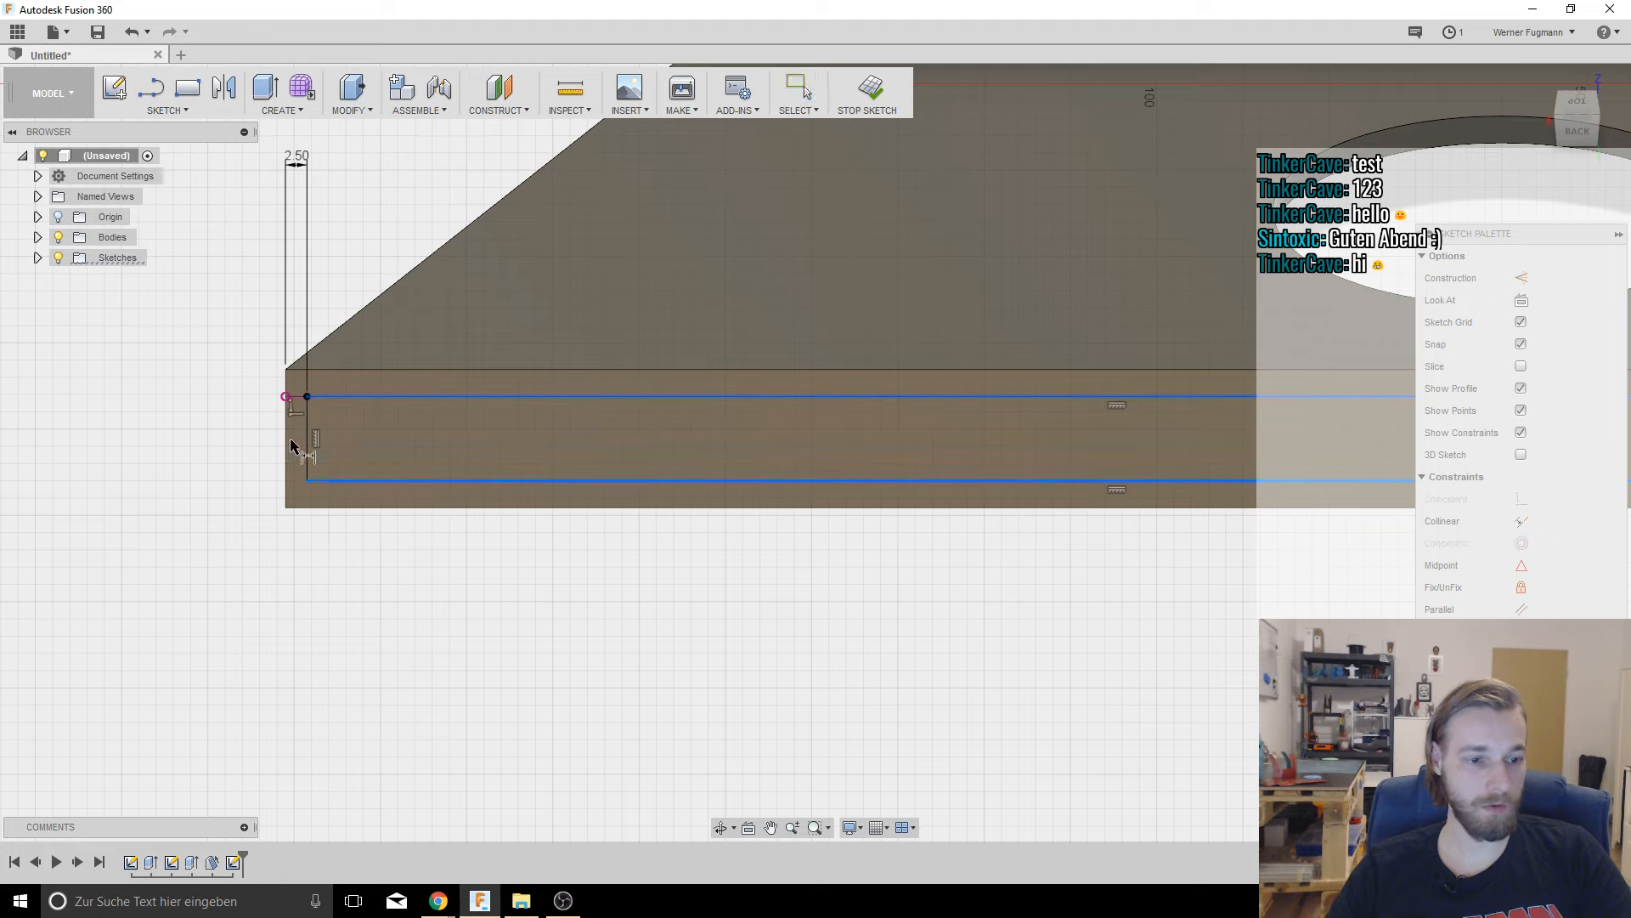
{"action": "left_click", "coordinate": [248, 434]}
{"action": "type", "text": "11"}
{"action": "key", "text": "Return"}
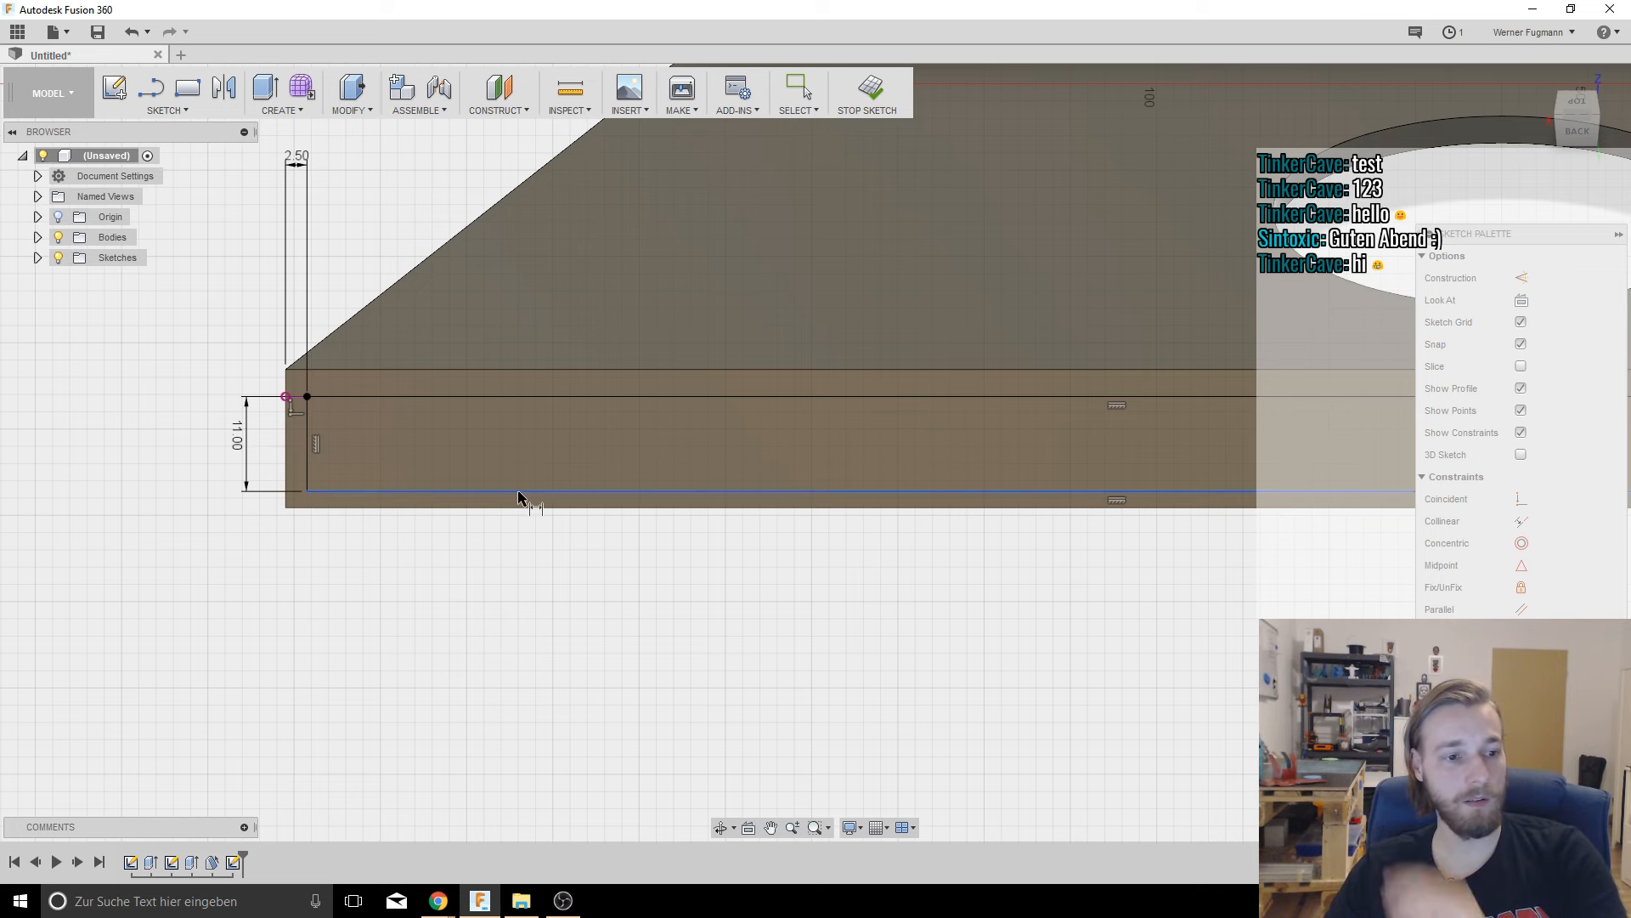
Step: Try to dimension the gap between the rectangle's lower long side and the lip's lower edge
{"action": "scroll", "coordinate": [521, 499], "scroll_direction": "down", "scroll_amount": 3}
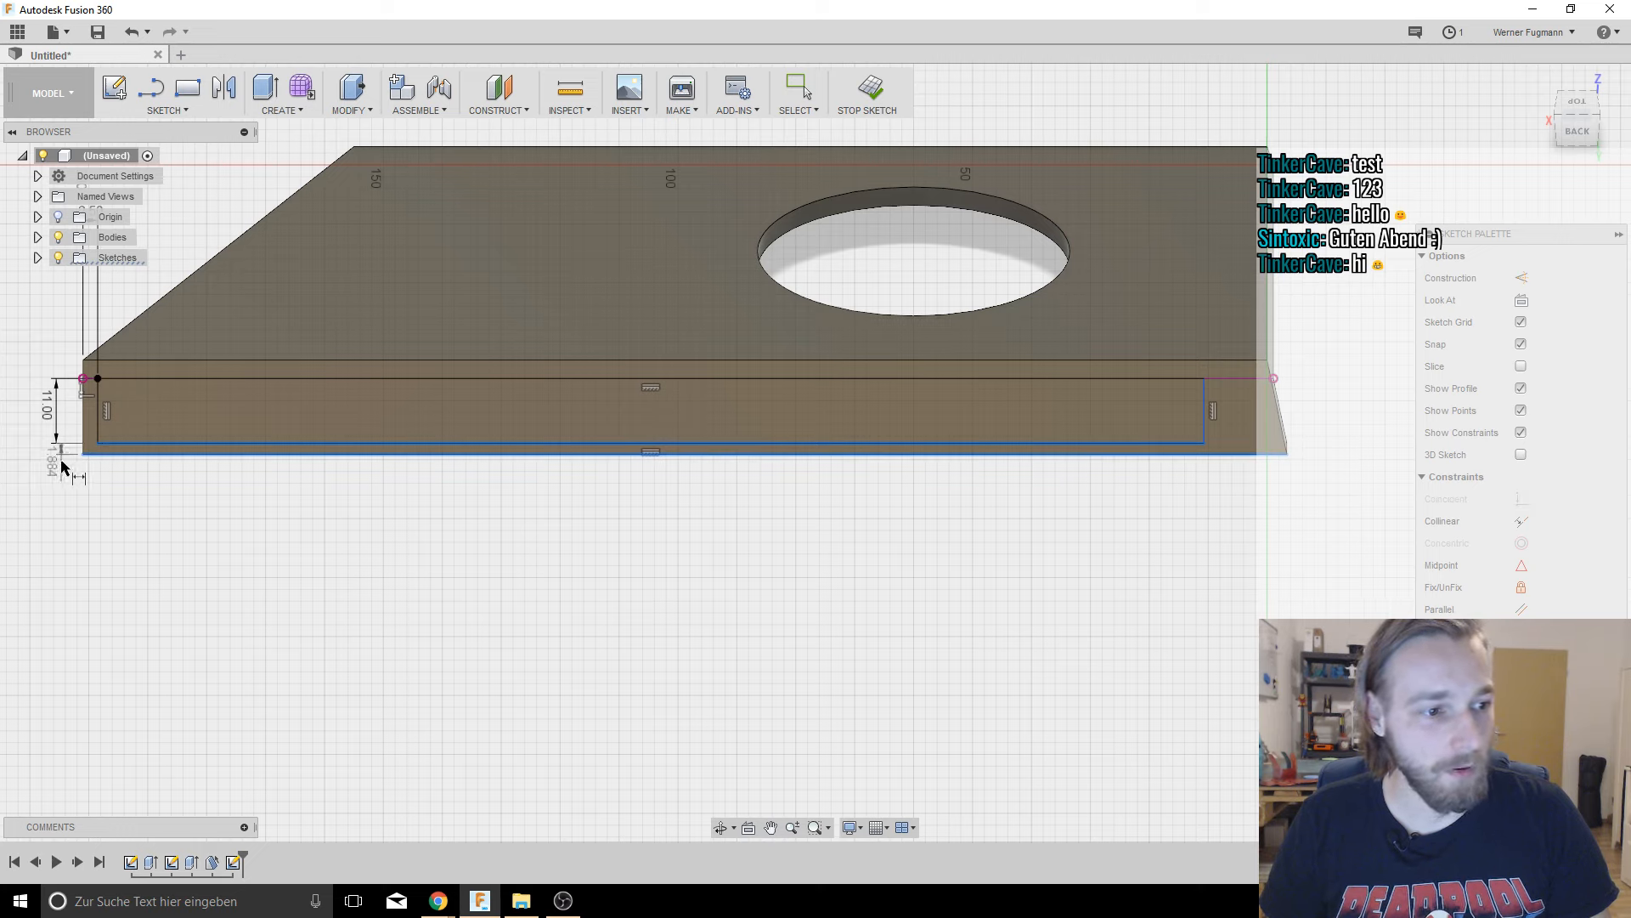
{"action": "left_click", "coordinate": [62, 463]}
{"action": "left_click", "coordinate": [950, 523]}
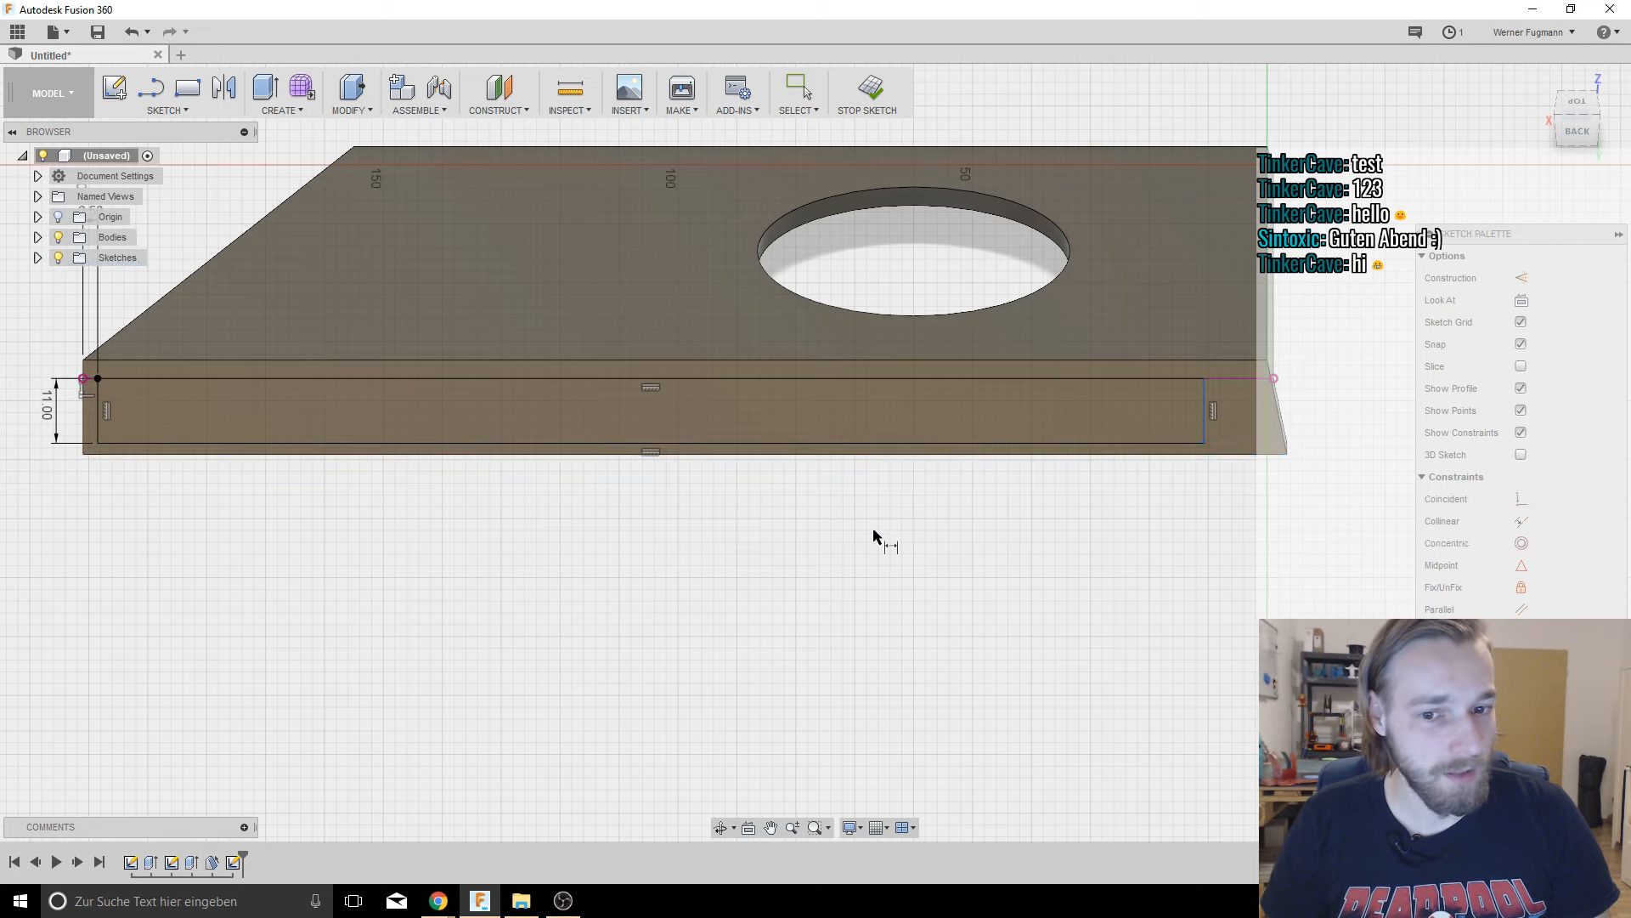
{"action": "mouse_move", "coordinate": [444, 500]}
{"action": "middle_mouse_down"}
{"action": "mouse_move", "coordinate": [660, 507]}
{"action": "mouse_move", "coordinate": [565, 448]}
{"action": "middle_mouse_up"}
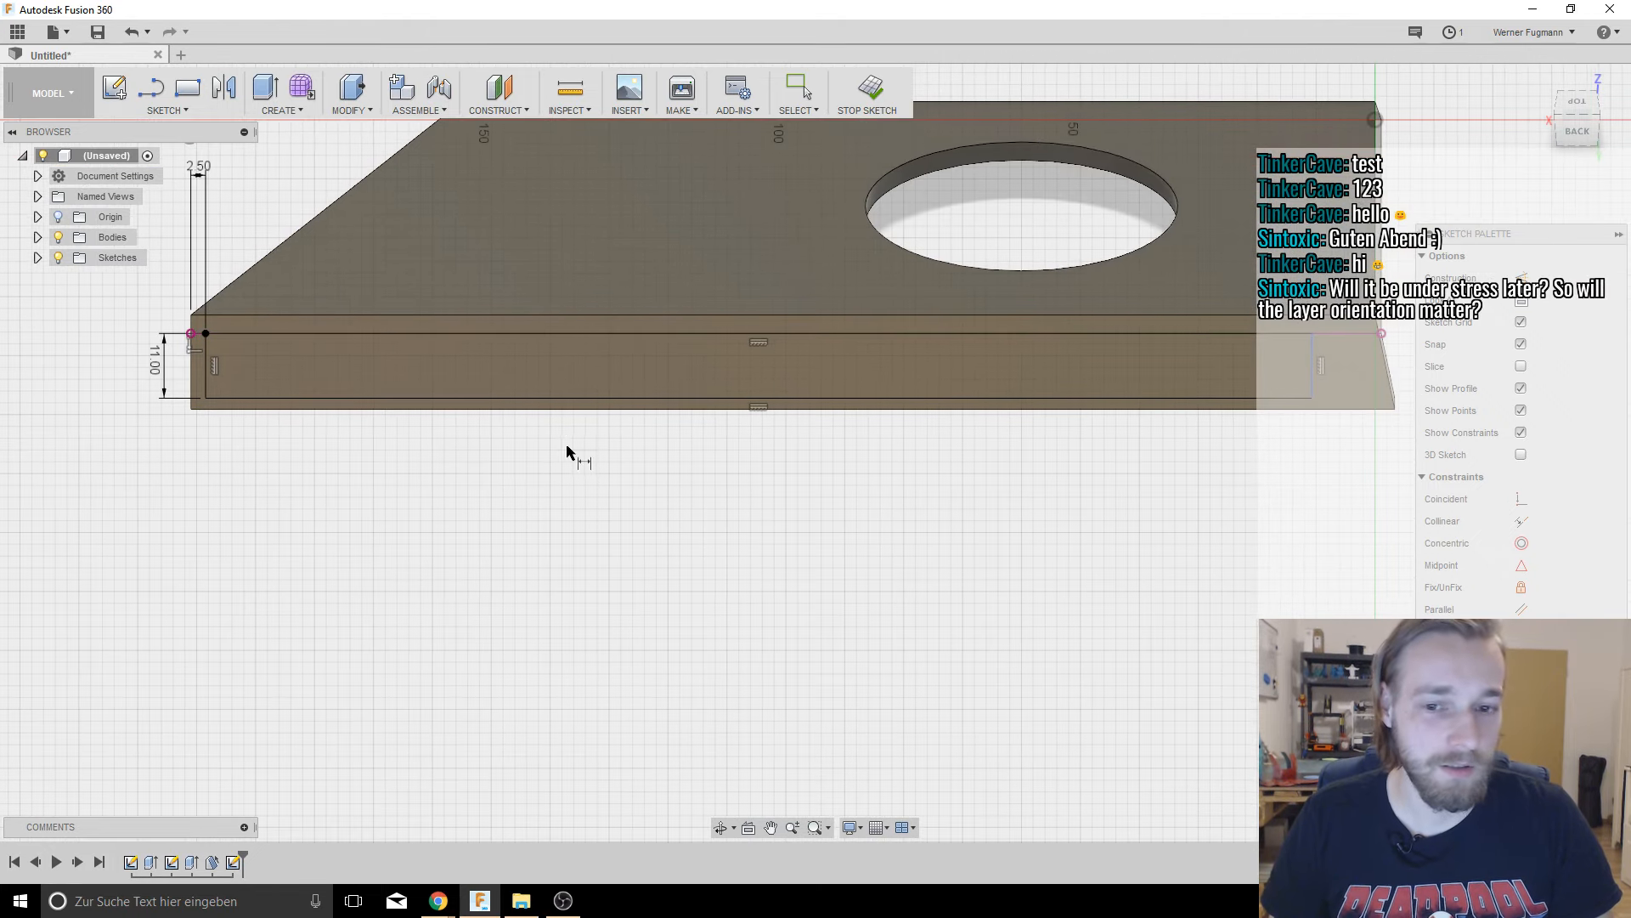
{"action": "left_click", "coordinate": [262, 410]}
{"action": "left_click", "coordinate": [95, 440]}
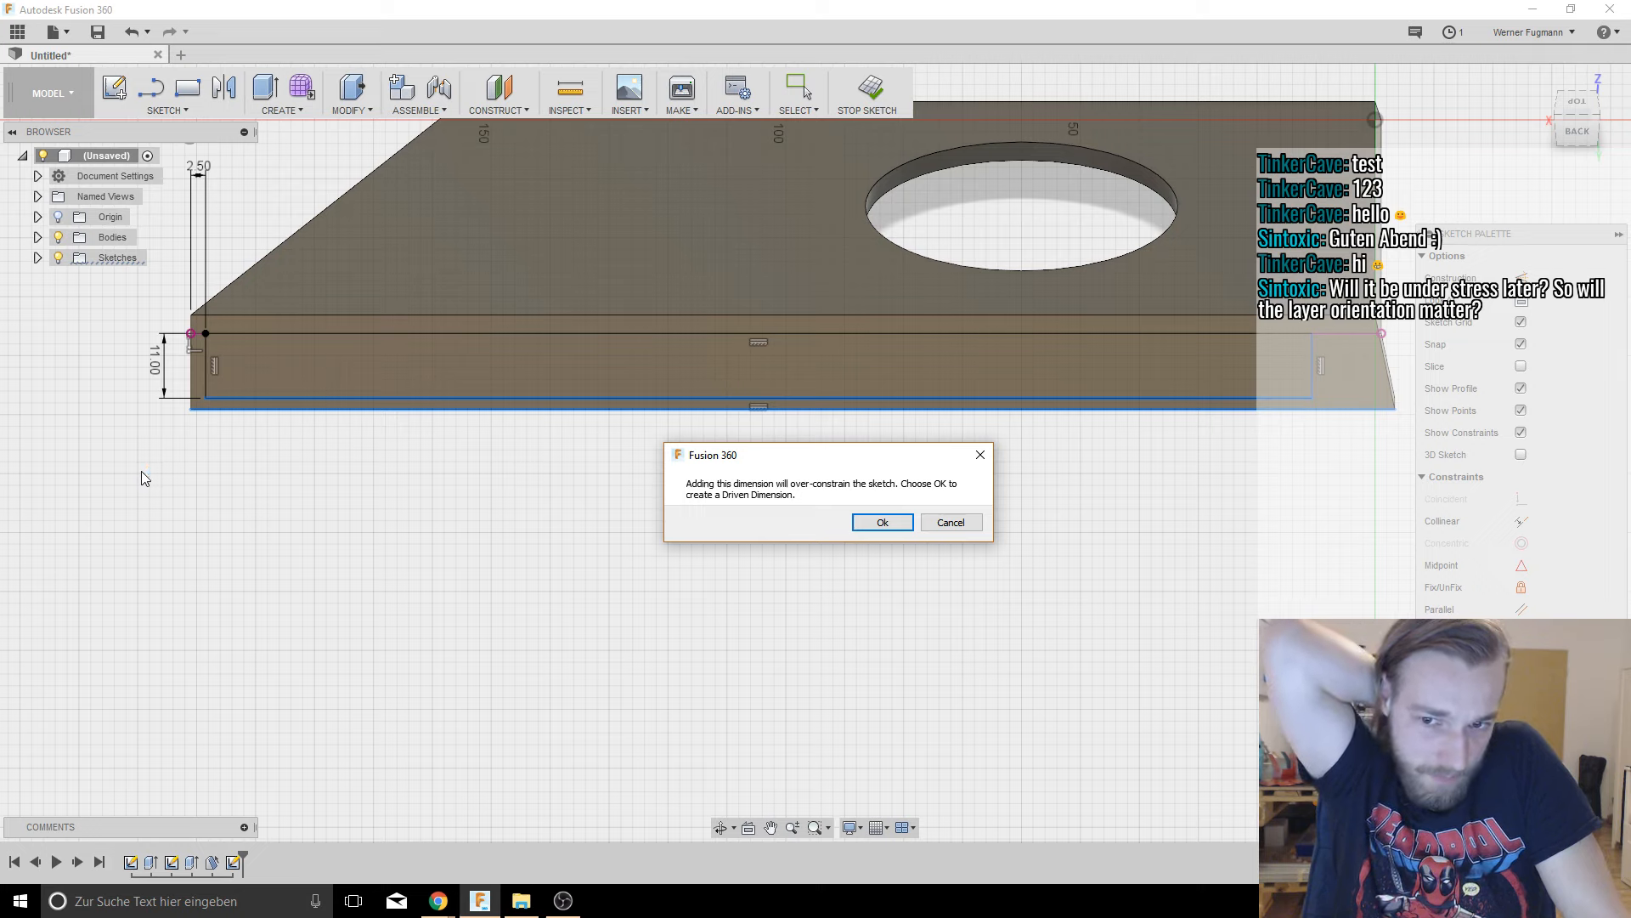
{"action": "key", "text": "Escape"}
Step: Delete the purple reference line that runs along the rectangle's upper long side
{"action": "scroll", "coordinate": [692, 570], "scroll_direction": "down", "scroll_amount": 3}
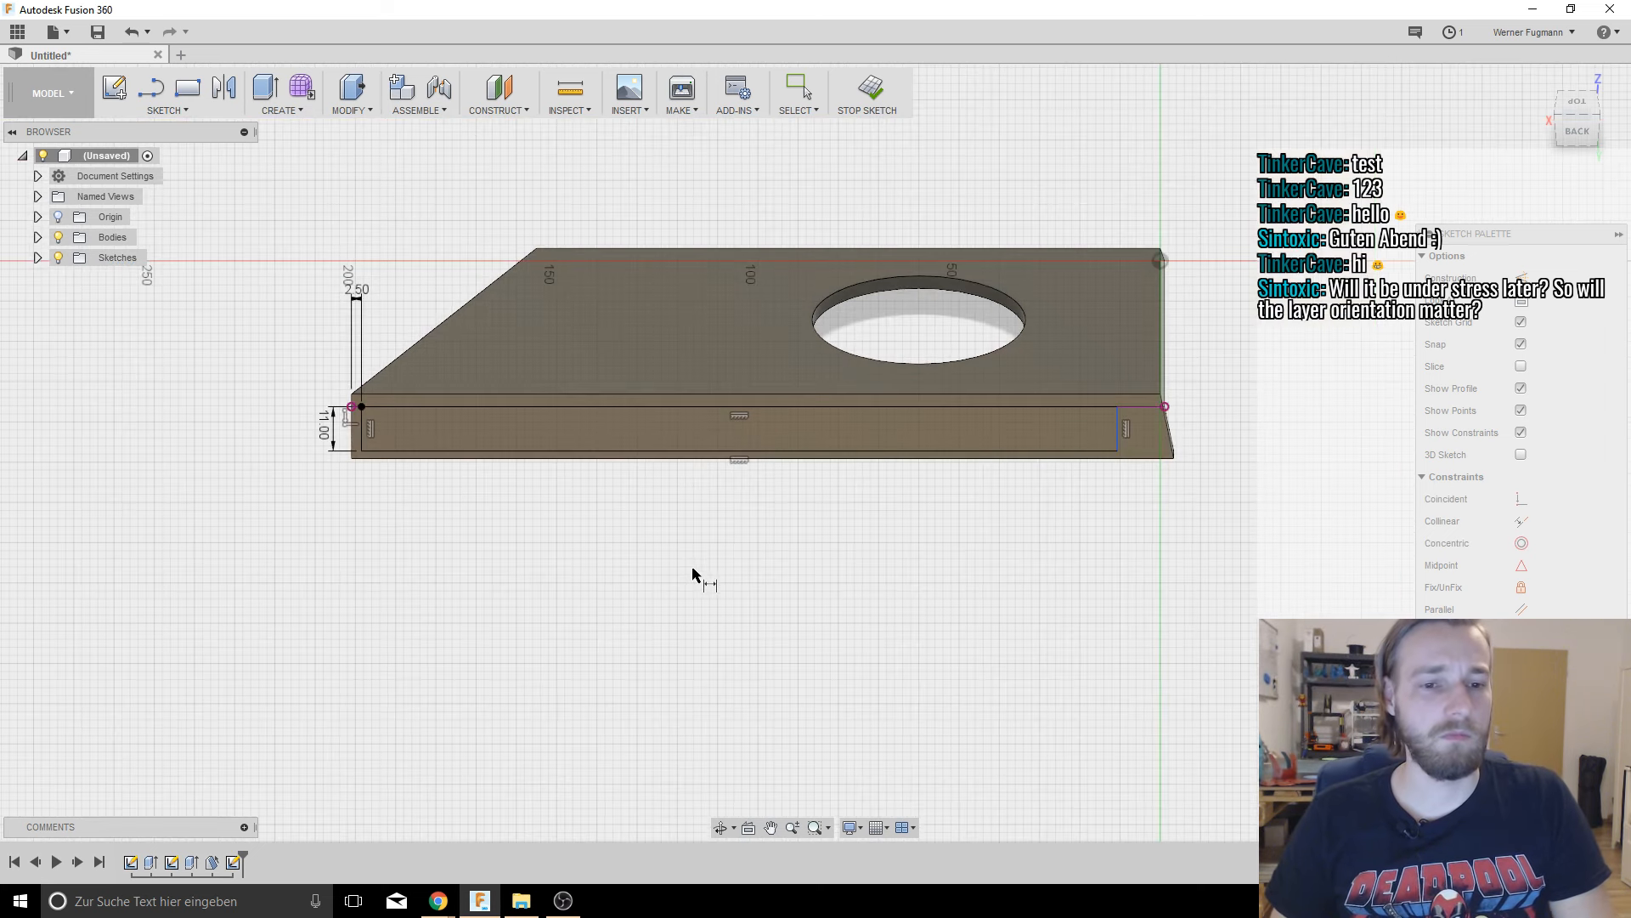
{"action": "key", "text": "Escape"}
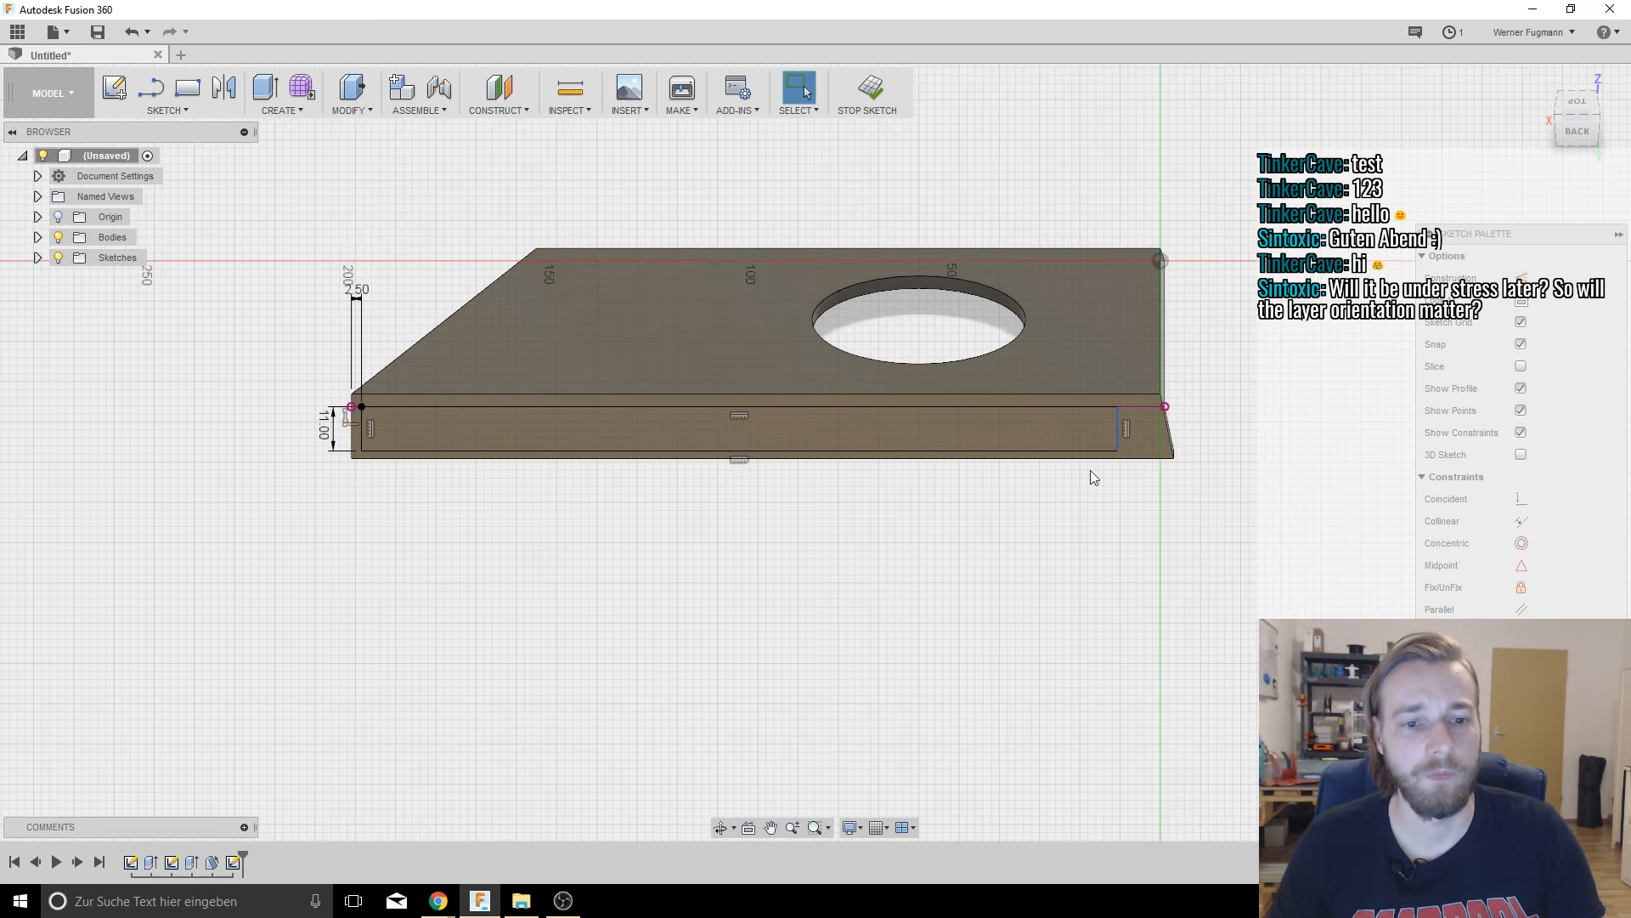
{"action": "left_click", "coordinate": [1143, 413]}
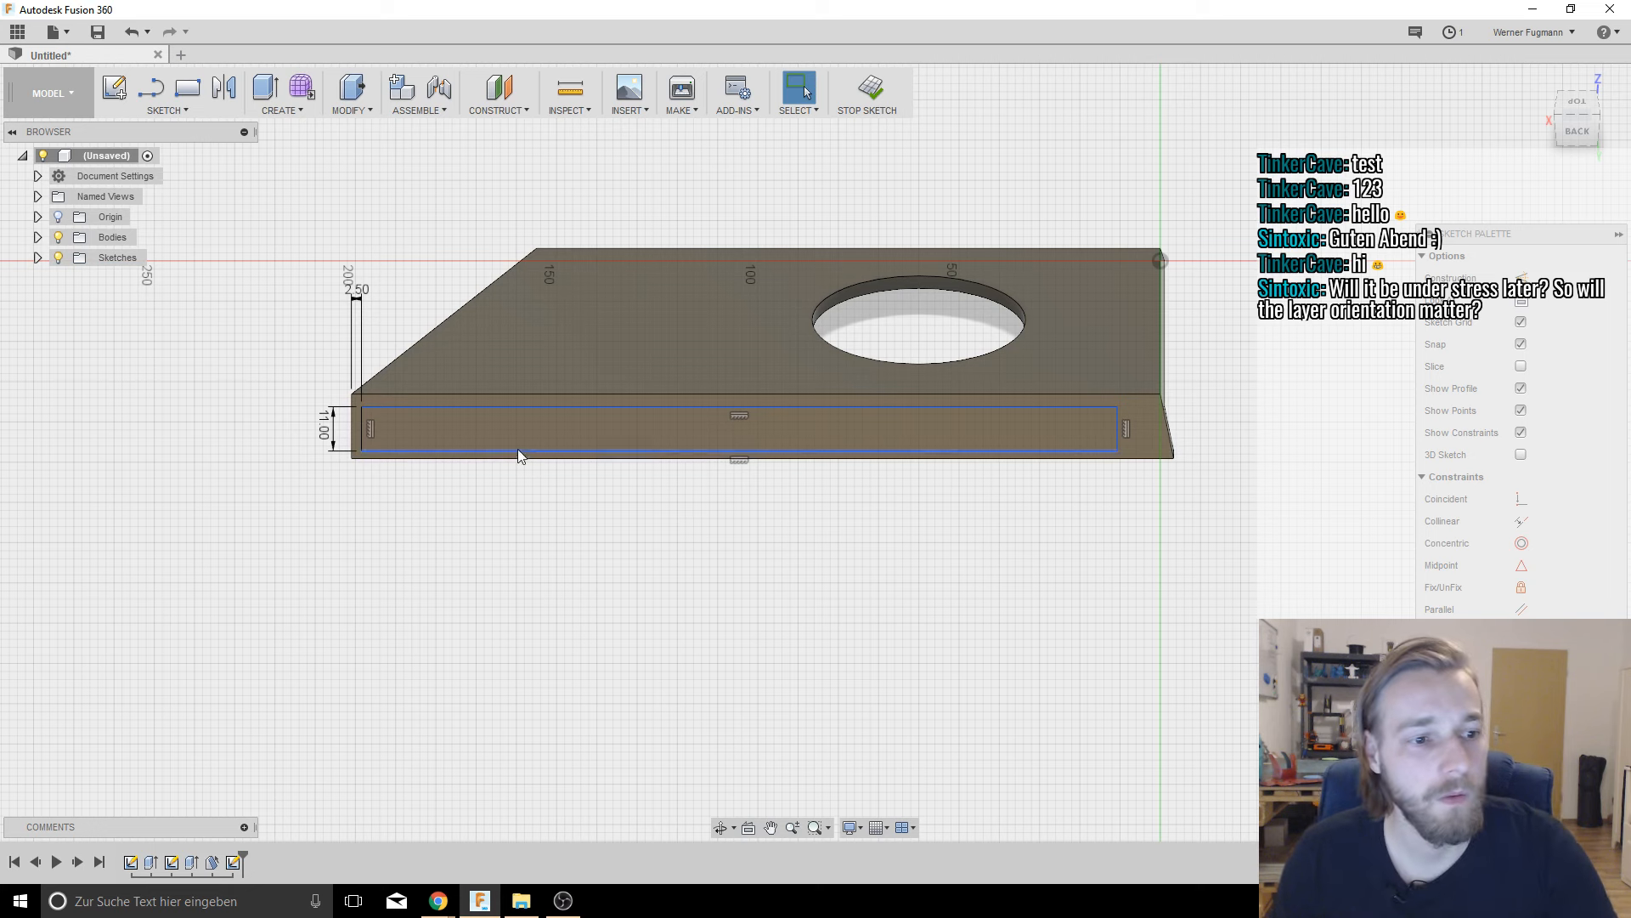
Step: Dimension the rectangle's lower long side 4.2 mm from the lip's lower edge
{"action": "left_click", "coordinate": [447, 450]}
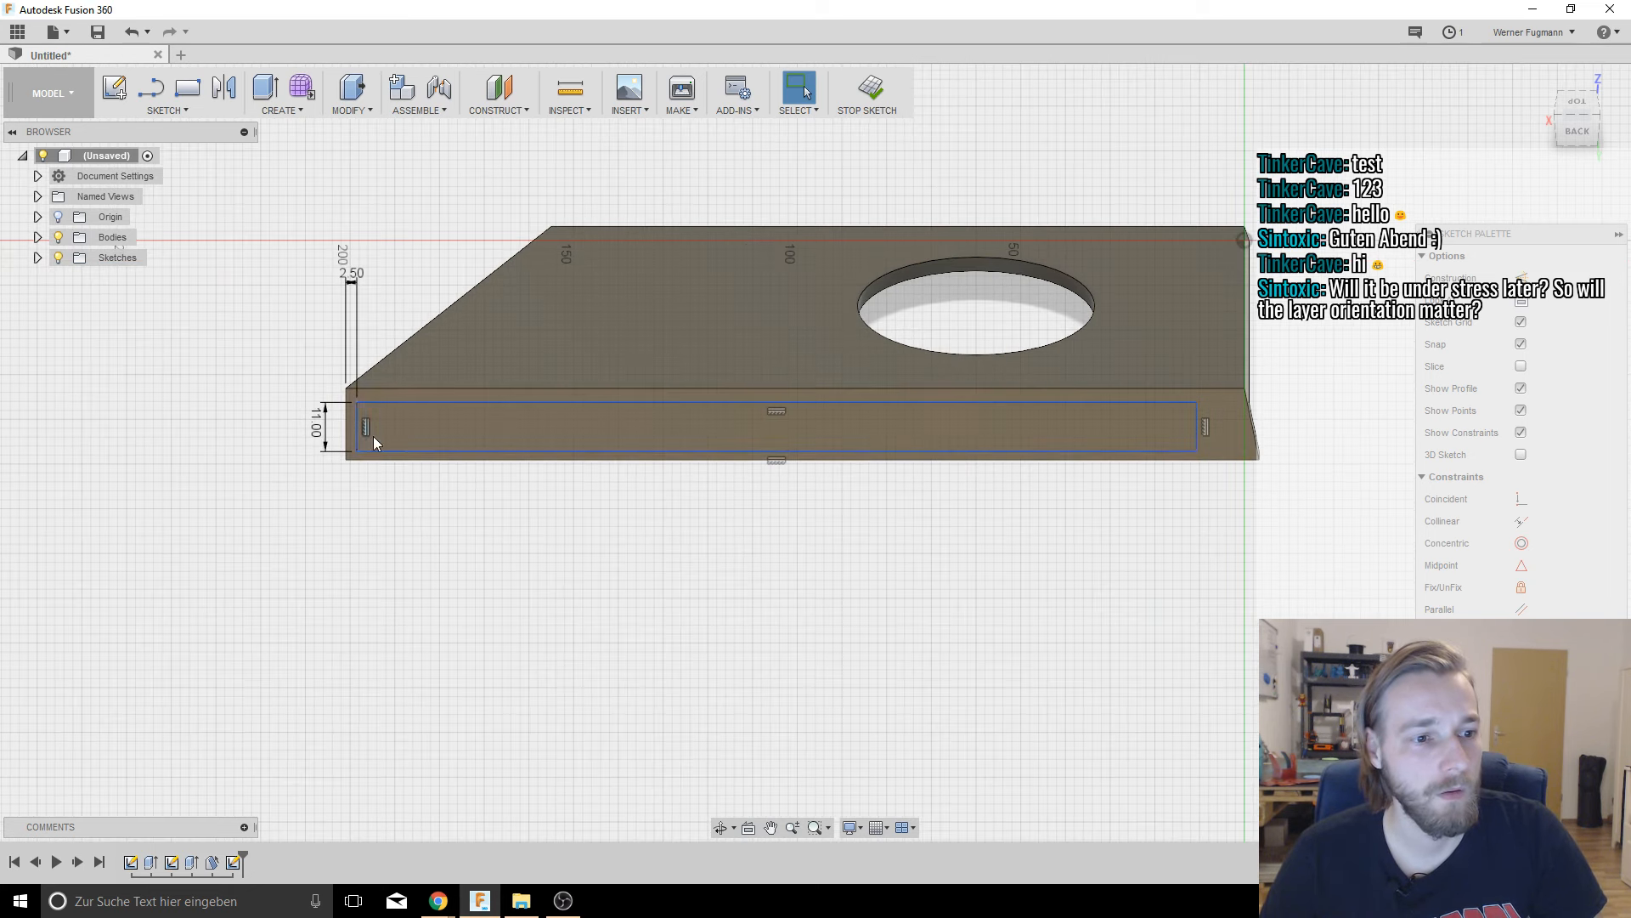
{"action": "scroll", "coordinate": [374, 436], "scroll_direction": "up", "scroll_amount": 1}
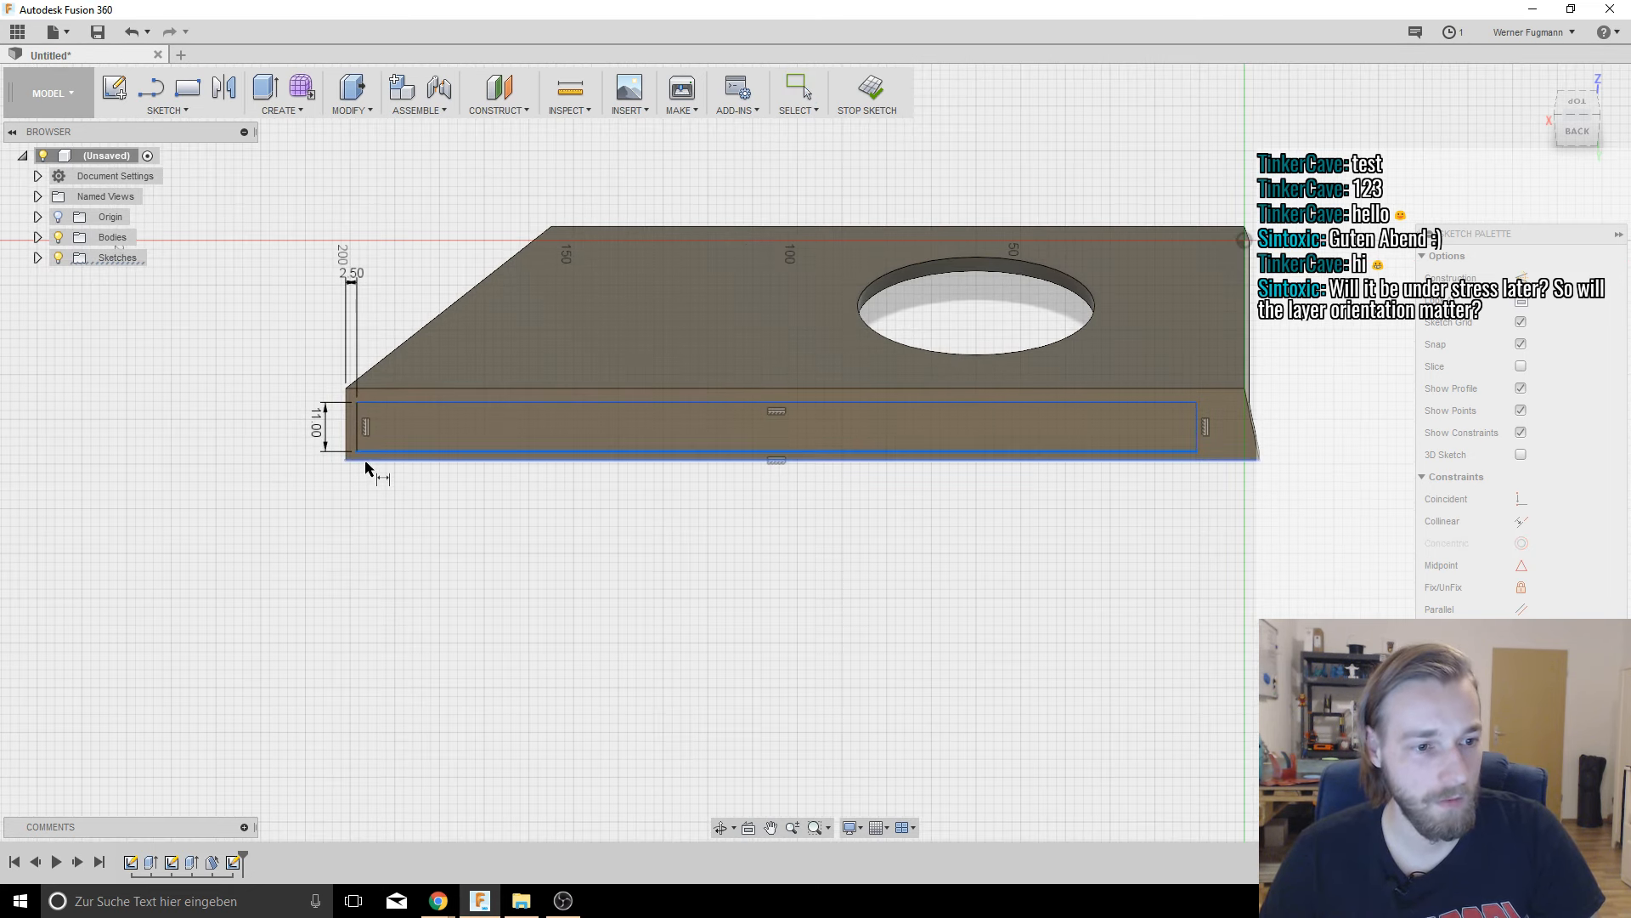
{"action": "left_click", "coordinate": [278, 459]}
{"action": "left_click", "coordinate": [280, 466]}
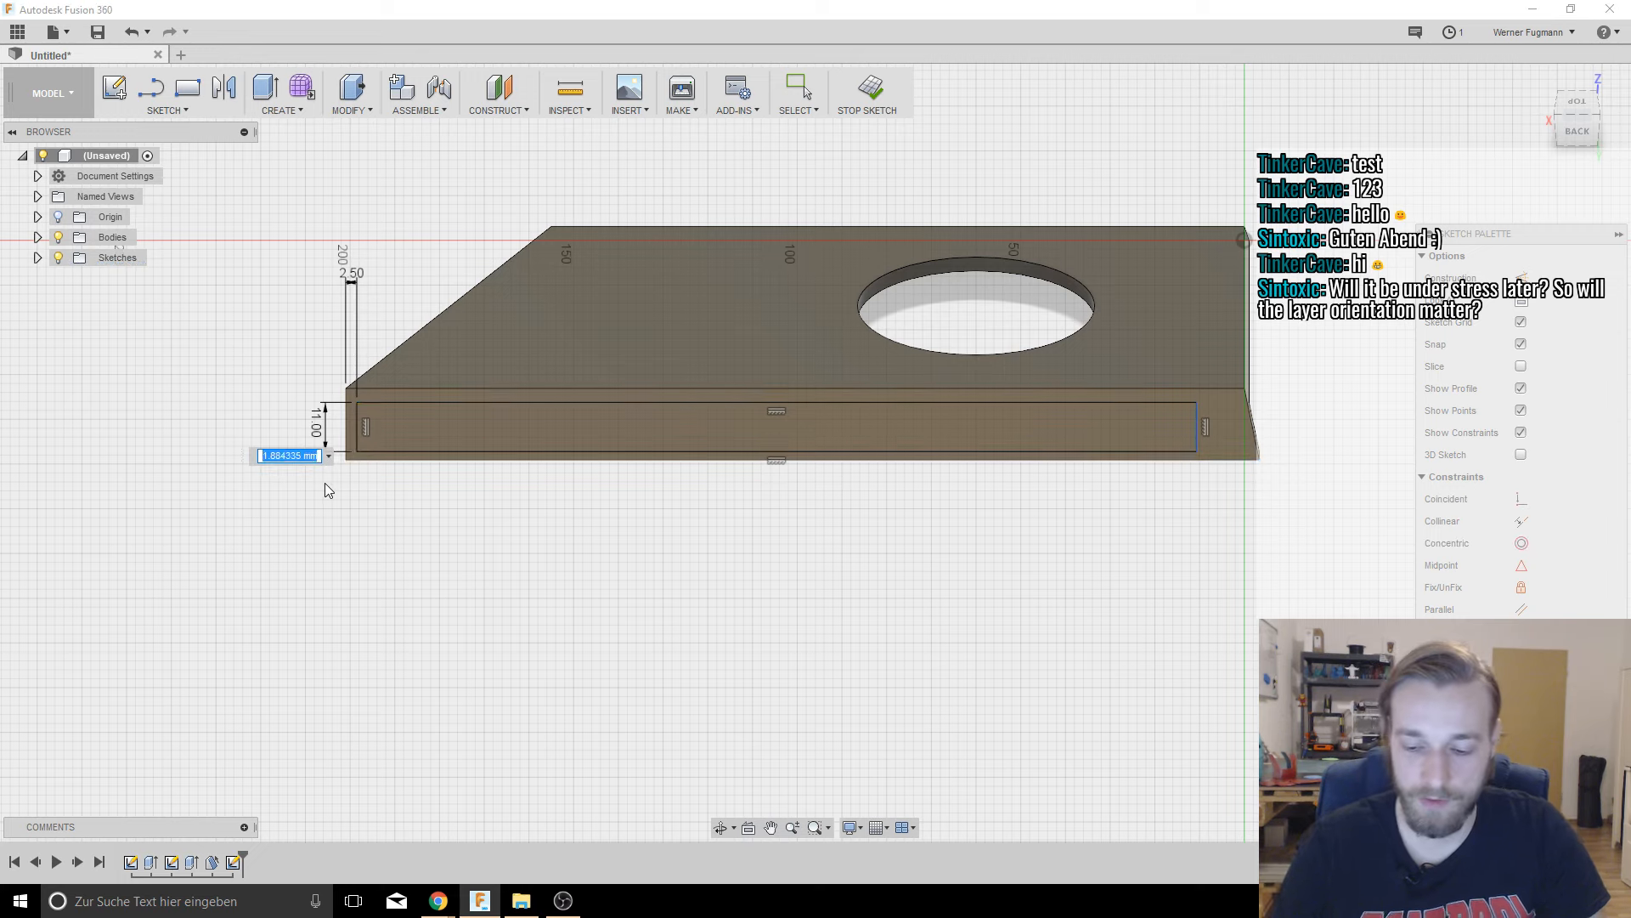
{"action": "type", "text": "4.2"}
{"action": "key", "text": "Return"}
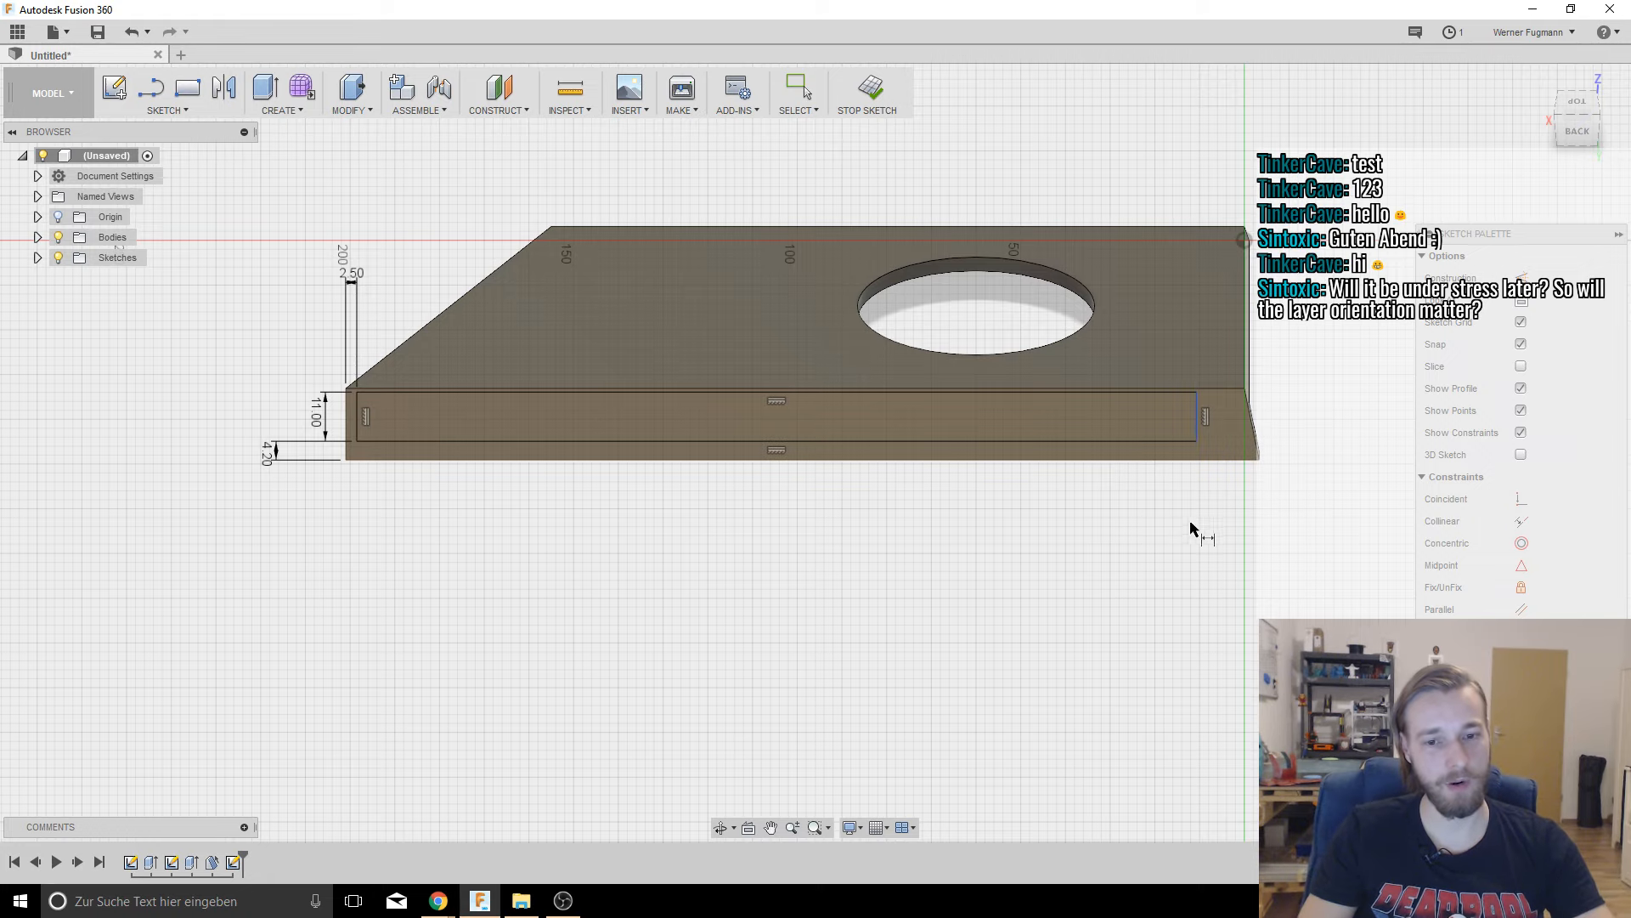
{"action": "middle_click_drag", "start_coordinate": [1192, 529], "coordinate": [1221, 510], "text": "shift"}
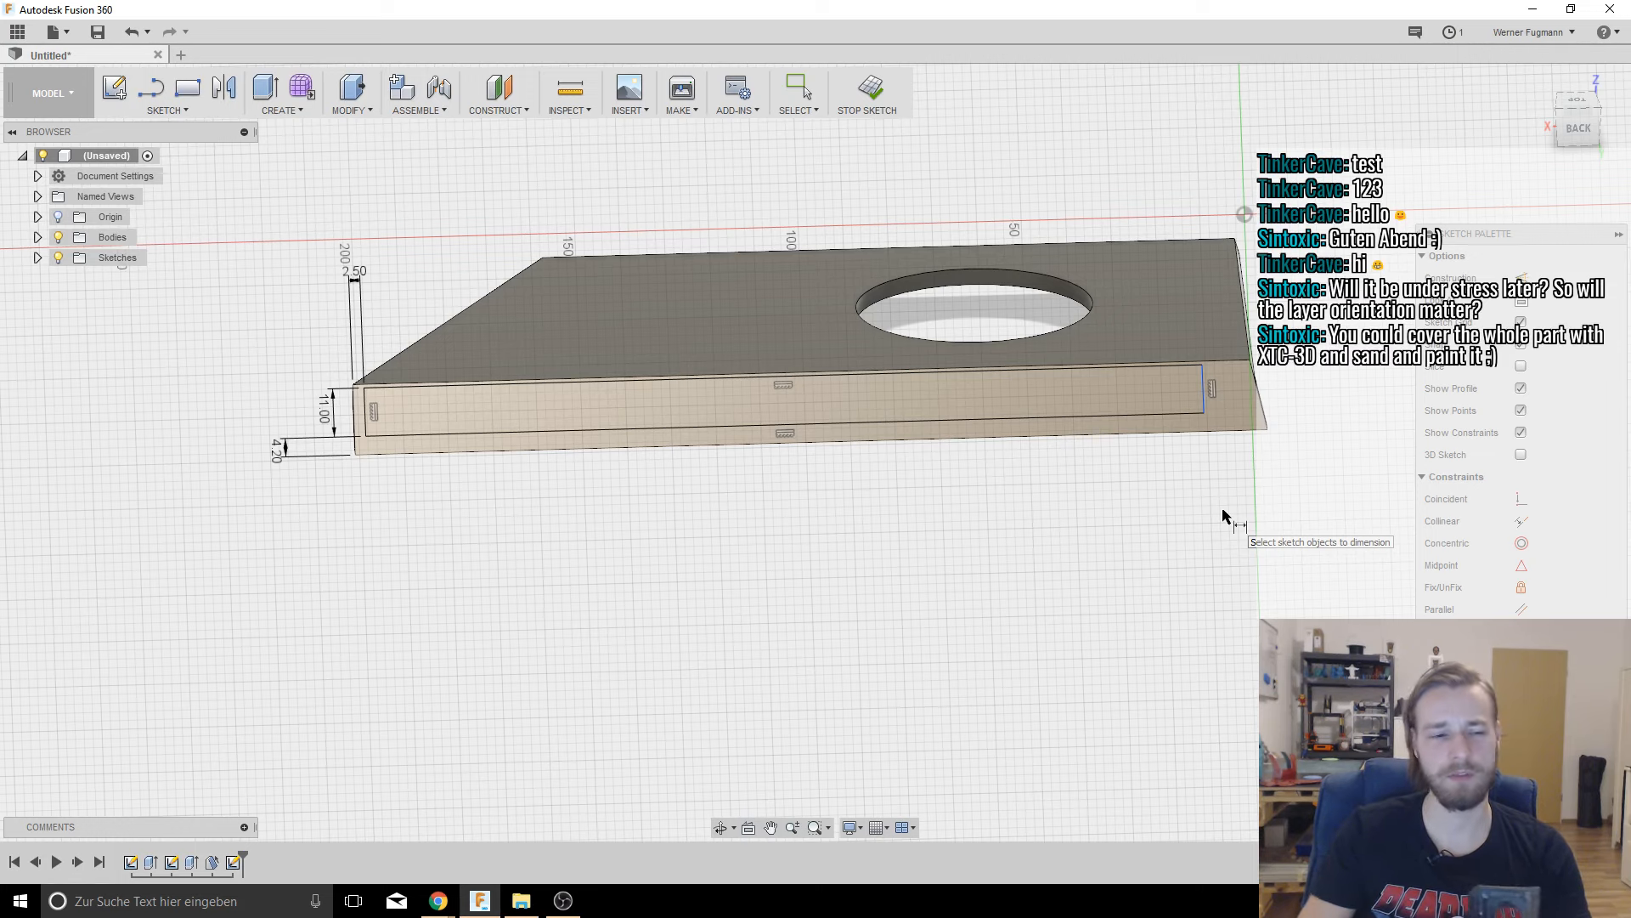
{"action": "middle_click_drag", "start_coordinate": [935, 501], "coordinate": [878, 518], "text": "shift"}
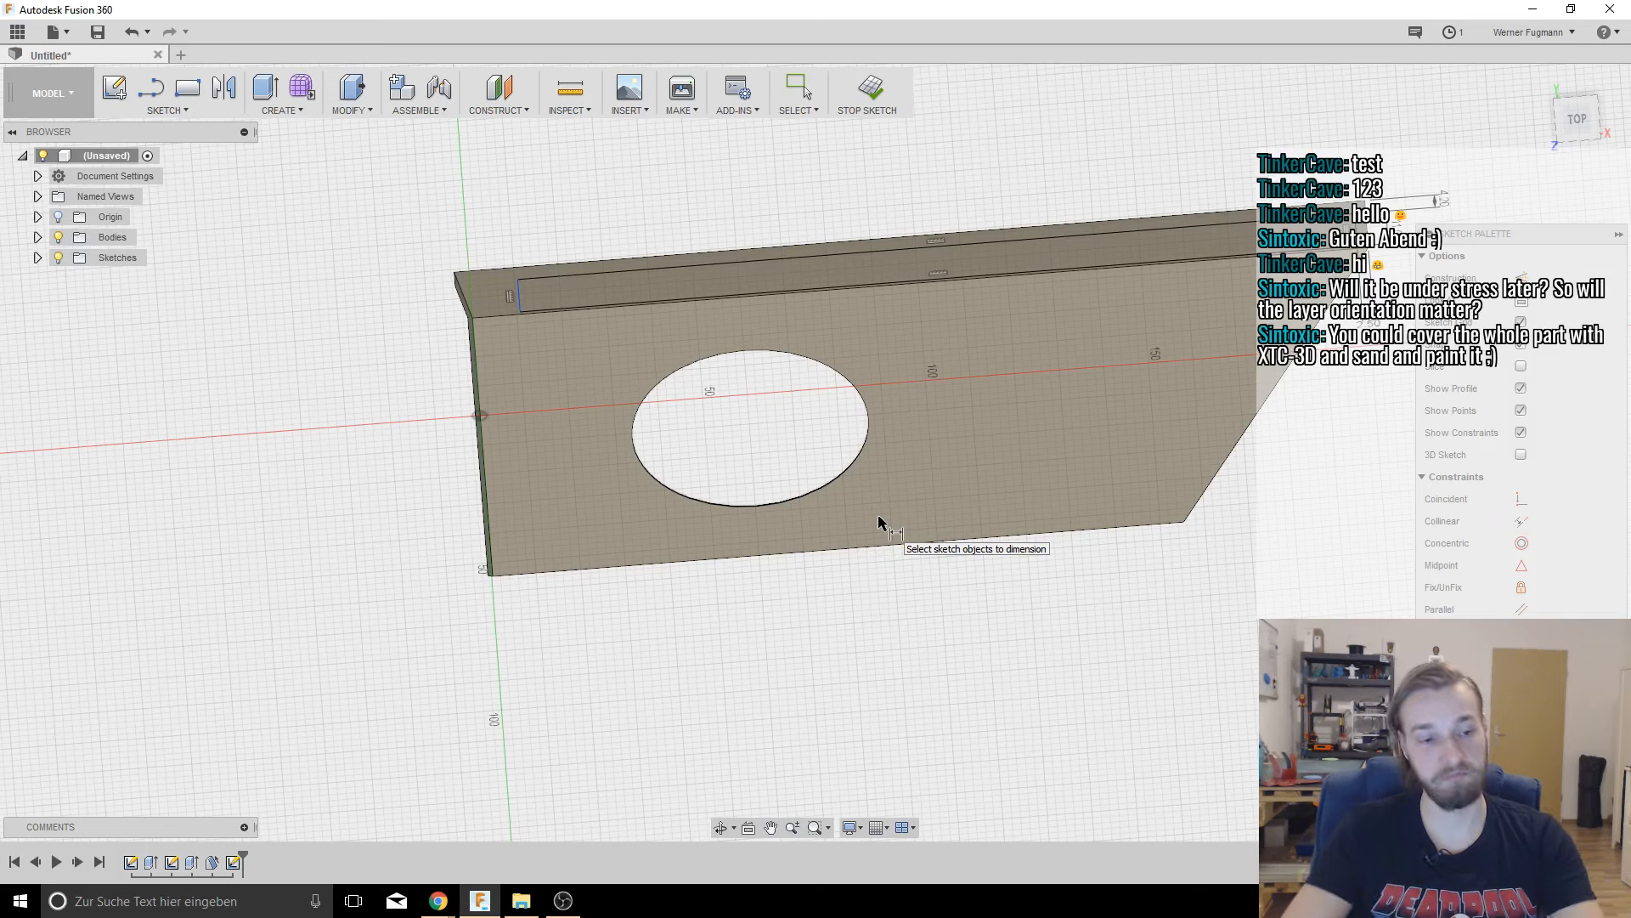
{"action": "middle_click_drag", "start_coordinate": [879, 513], "coordinate": [979, 434], "text": "shift"}
{"action": "scroll", "coordinate": [979, 433], "scroll_direction": "up", "scroll_amount": 2}
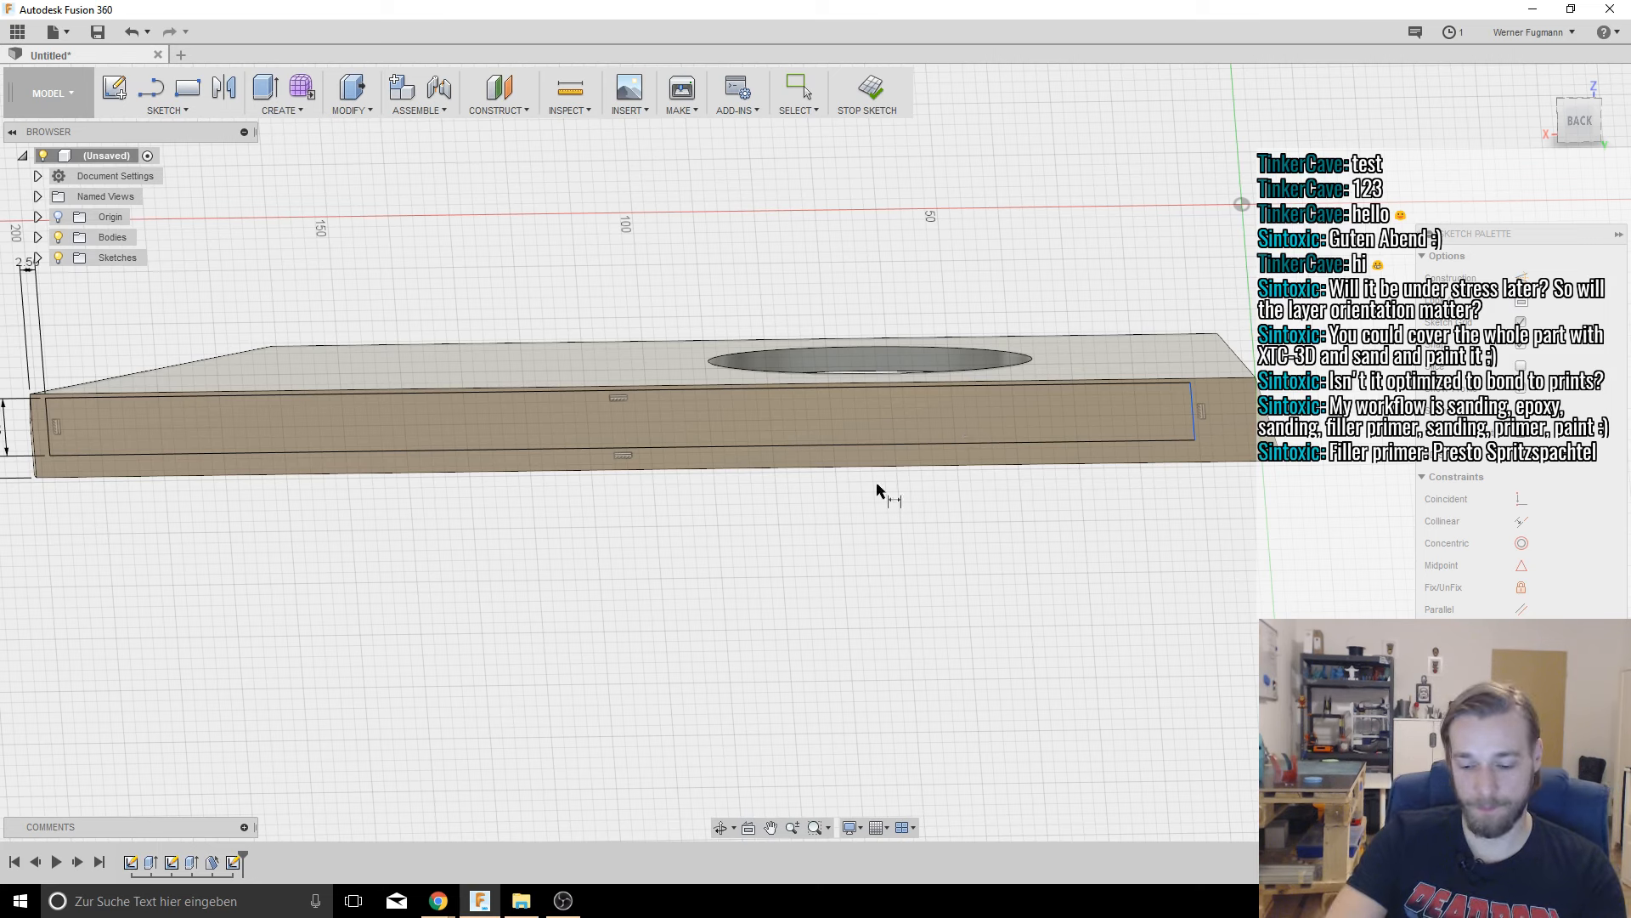
Step: Dimension the rectangle's lower corner near the slanted end 9 mm horizontally from the lip's lower corner
{"action": "mouse_move", "coordinate": [984, 376]}
{"action": "middle_mouse_down", "text": "shift"}
{"action": "mouse_move", "coordinate": [1092, 502]}
{"action": "mouse_move", "coordinate": [991, 374]}
{"action": "middle_mouse_up", "text": "shift"}
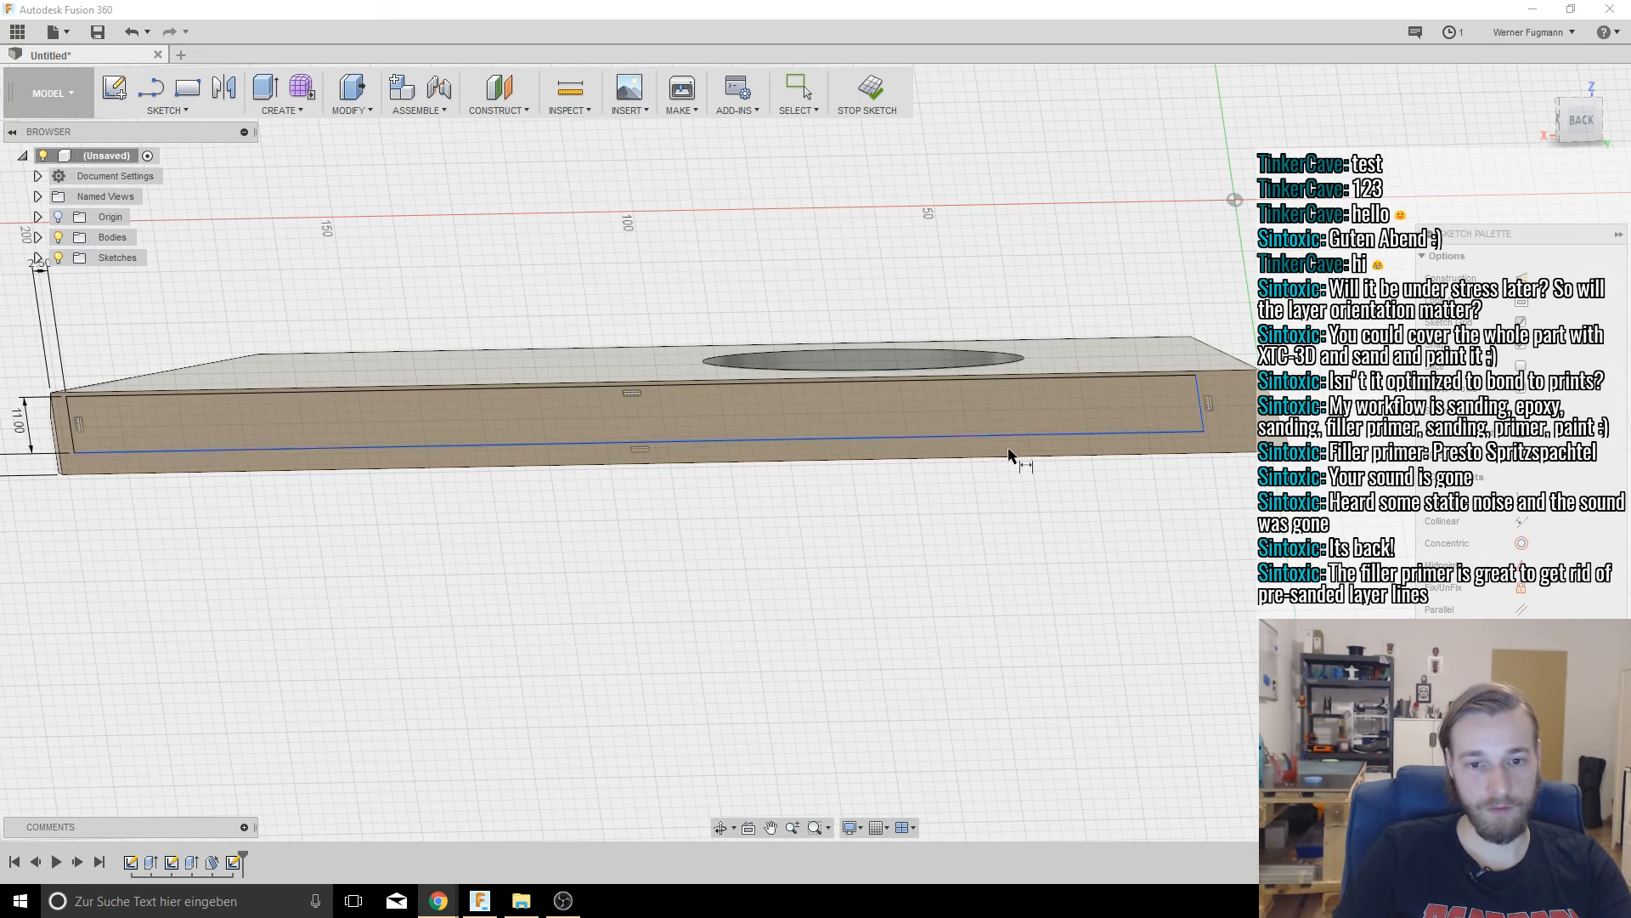
{"action": "left_click", "coordinate": [1203, 430]}
{"action": "left_click", "coordinate": [1290, 459]}
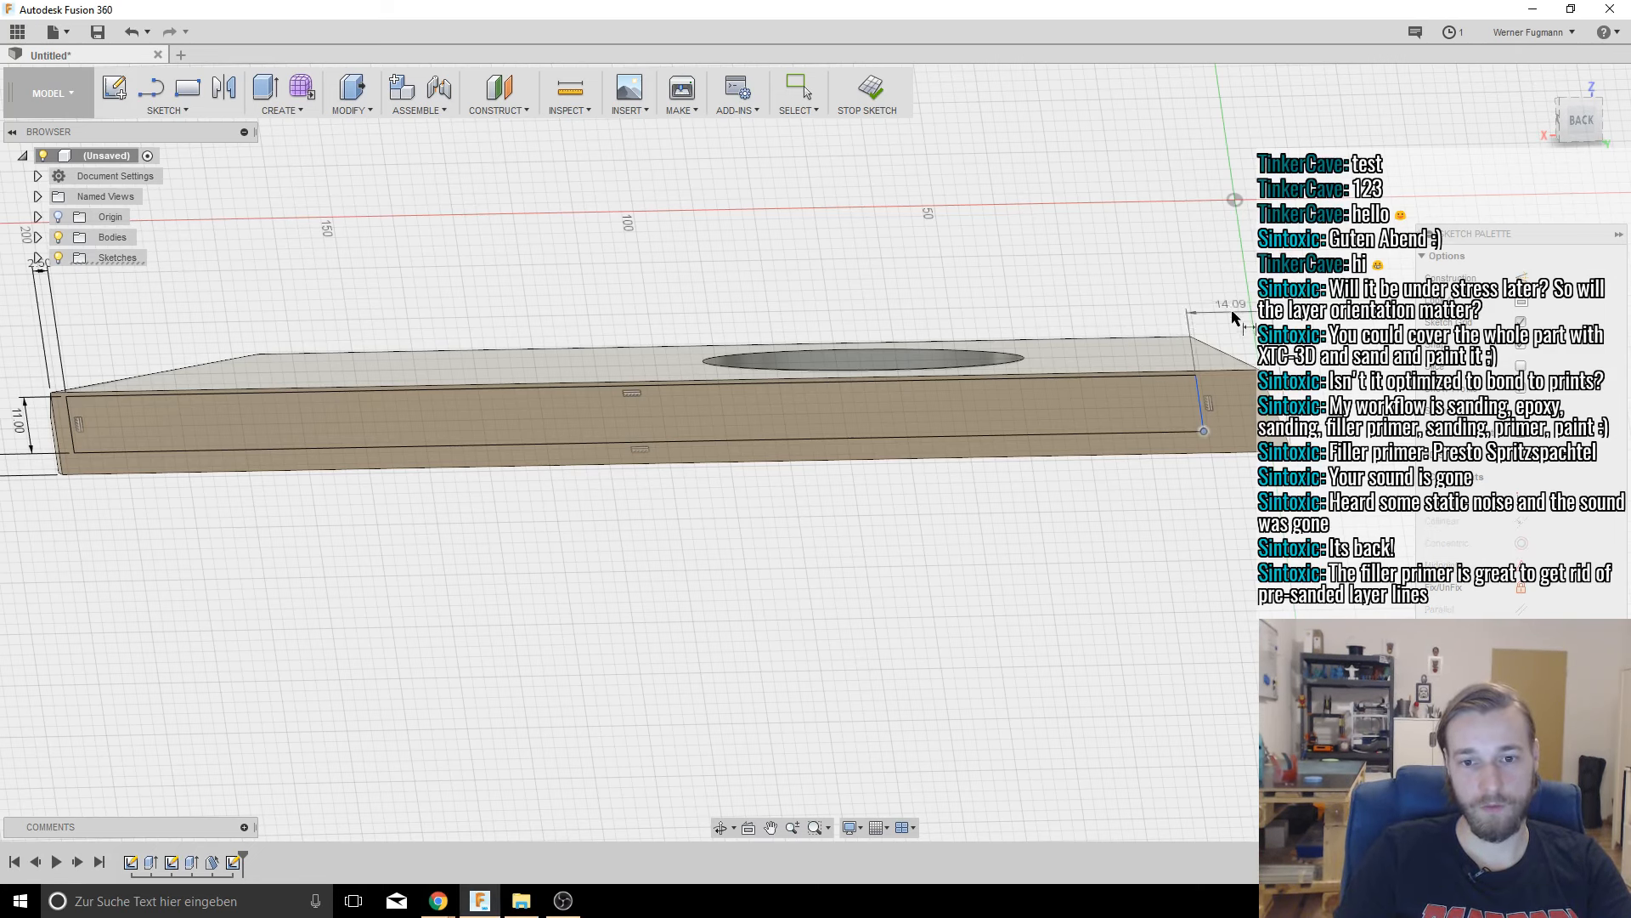
{"action": "left_click", "coordinate": [1233, 312]}
{"action": "type", "text": "9"}
{"action": "key", "text": "Return"}
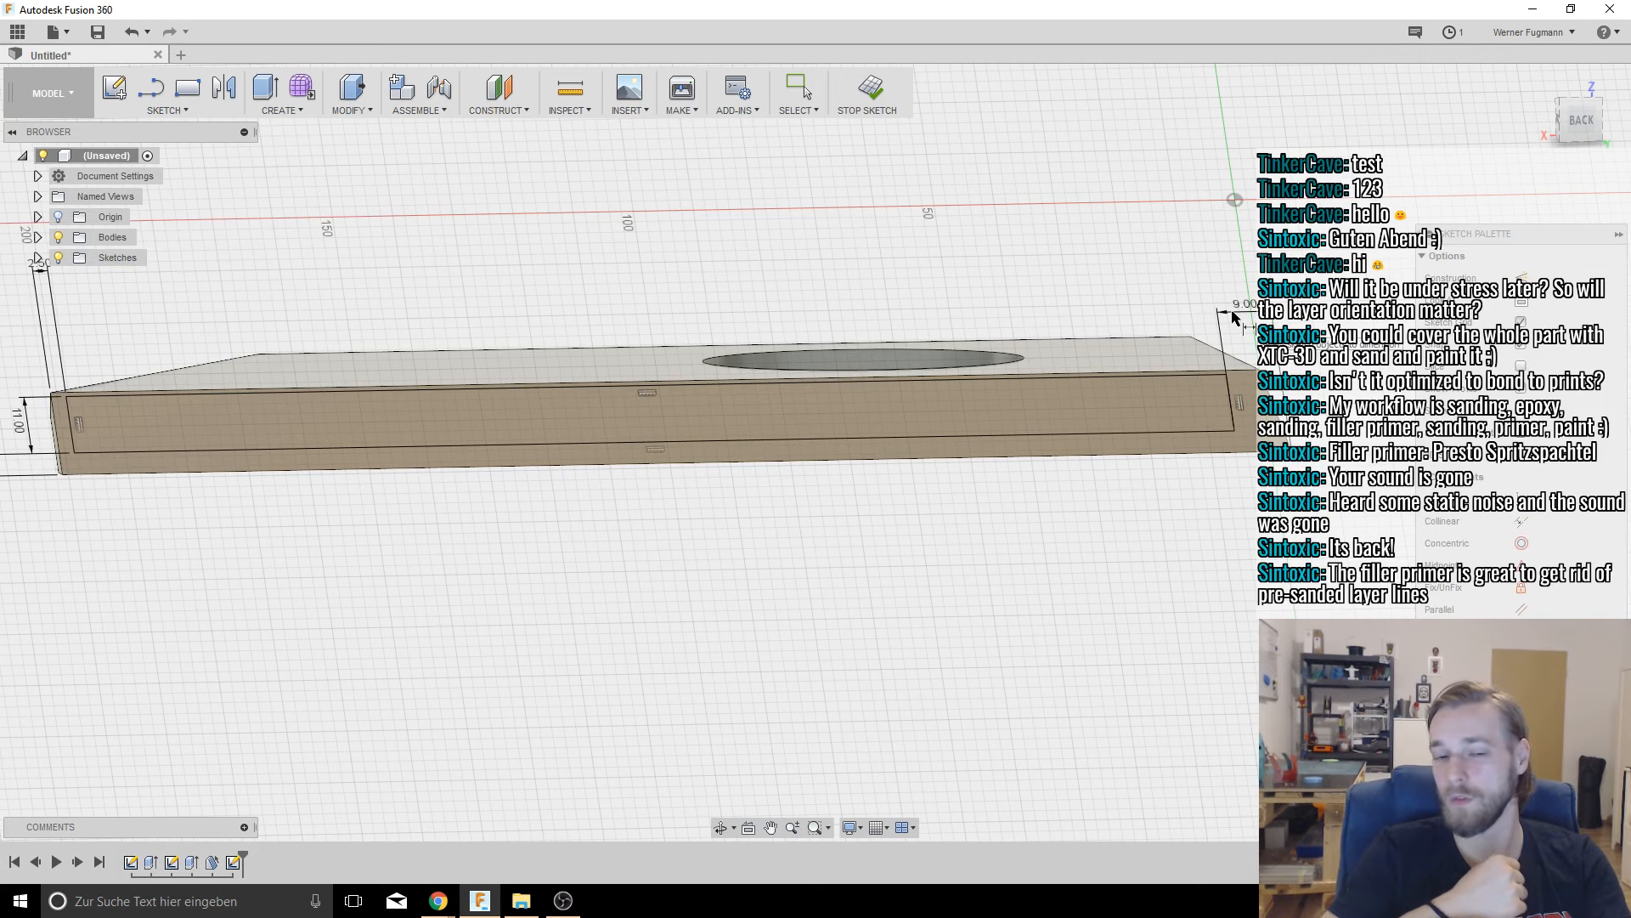
Step: Draw a slanted line from the rectangle's lower corner near the slanted end up to its upper long side
{"action": "scroll", "coordinate": [1233, 316], "scroll_direction": "down", "scroll_amount": 1}
{"action": "key", "text": "l"}
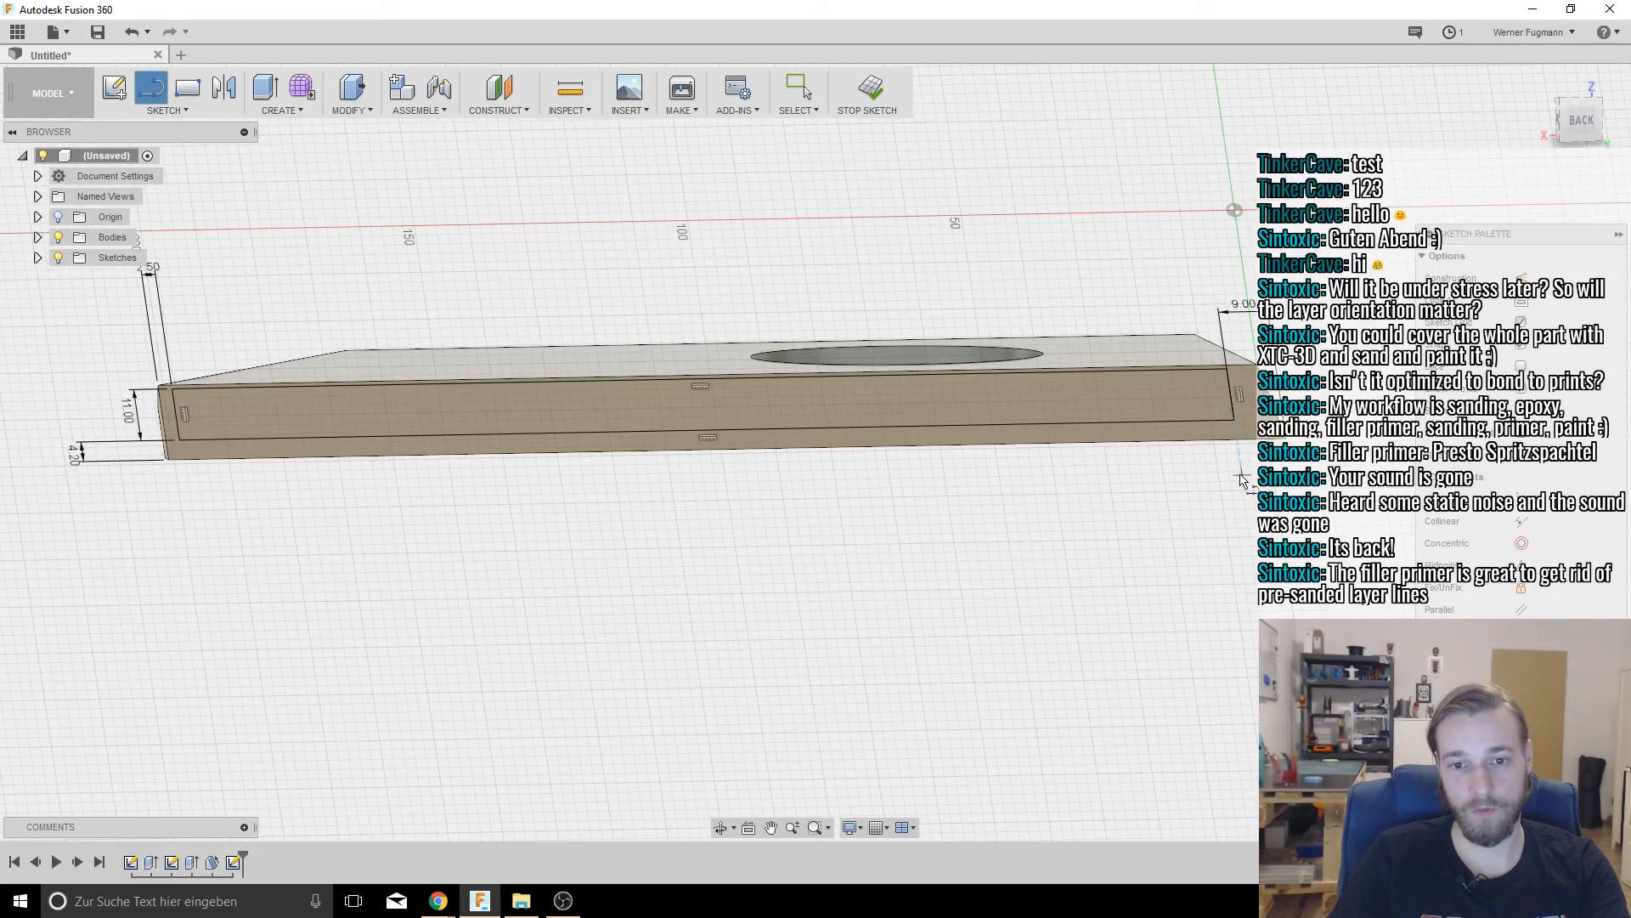
{"action": "left_click", "coordinate": [1236, 420]}
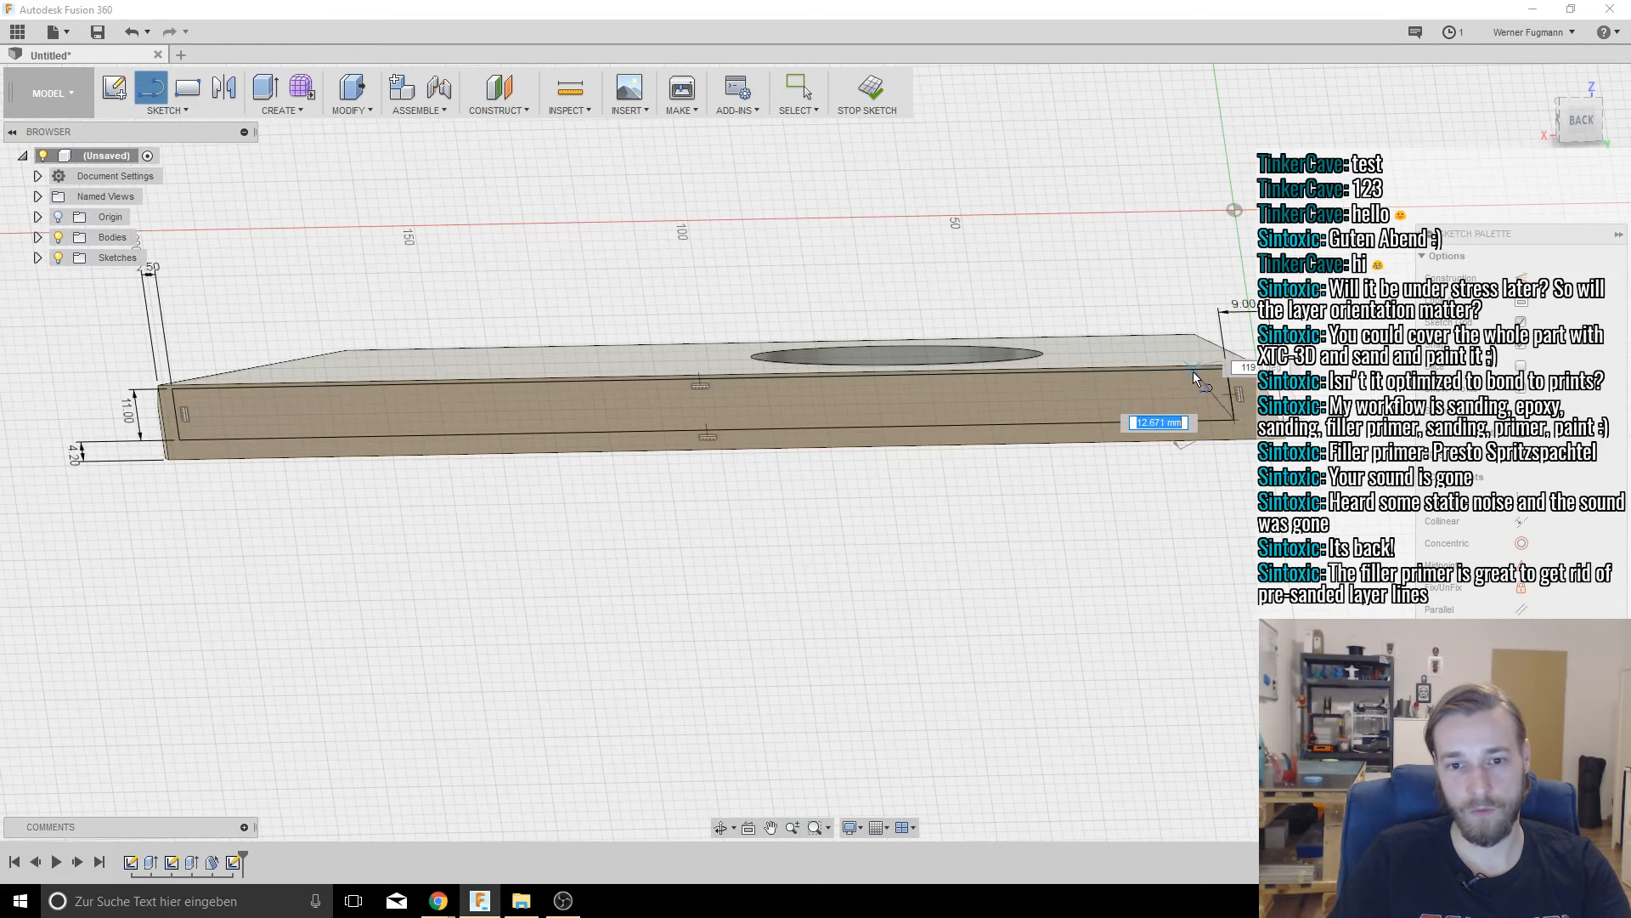
{"action": "left_click", "coordinate": [1201, 368]}
{"action": "key", "text": "Escape"}
Step: Constrain the new slanted line parallel to the lip's slanted end edge
{"action": "scroll", "coordinate": [1211, 392], "scroll_direction": "up", "scroll_amount": 5}
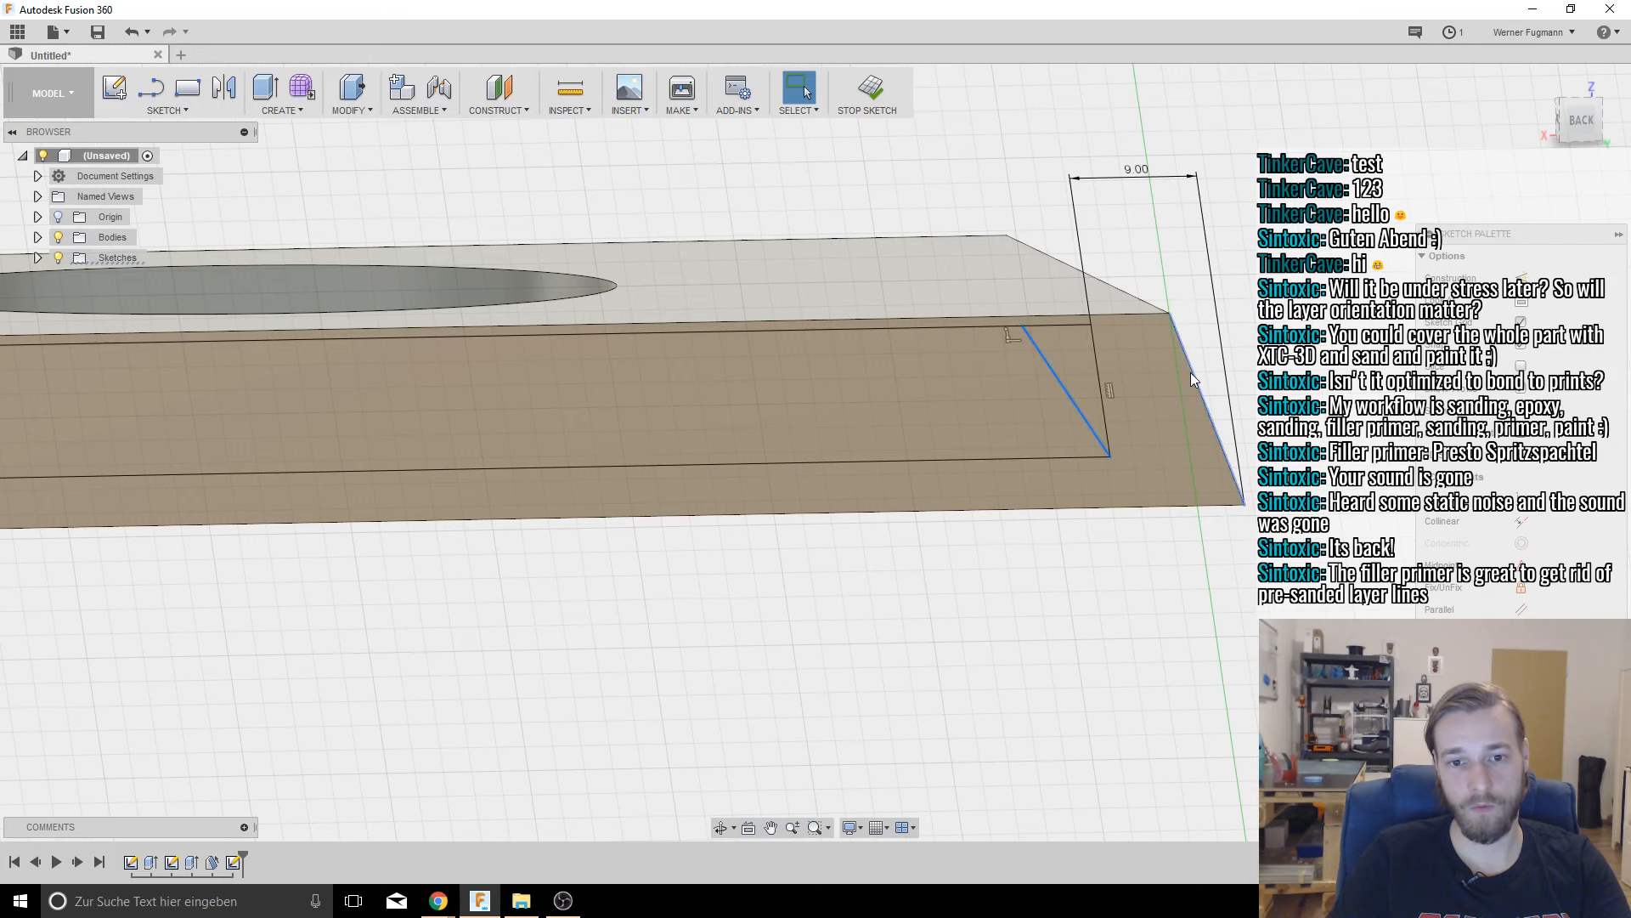
{"action": "left_click", "coordinate": [1192, 372], "text": "shift"}
{"action": "left_click", "coordinate": [1522, 608]}
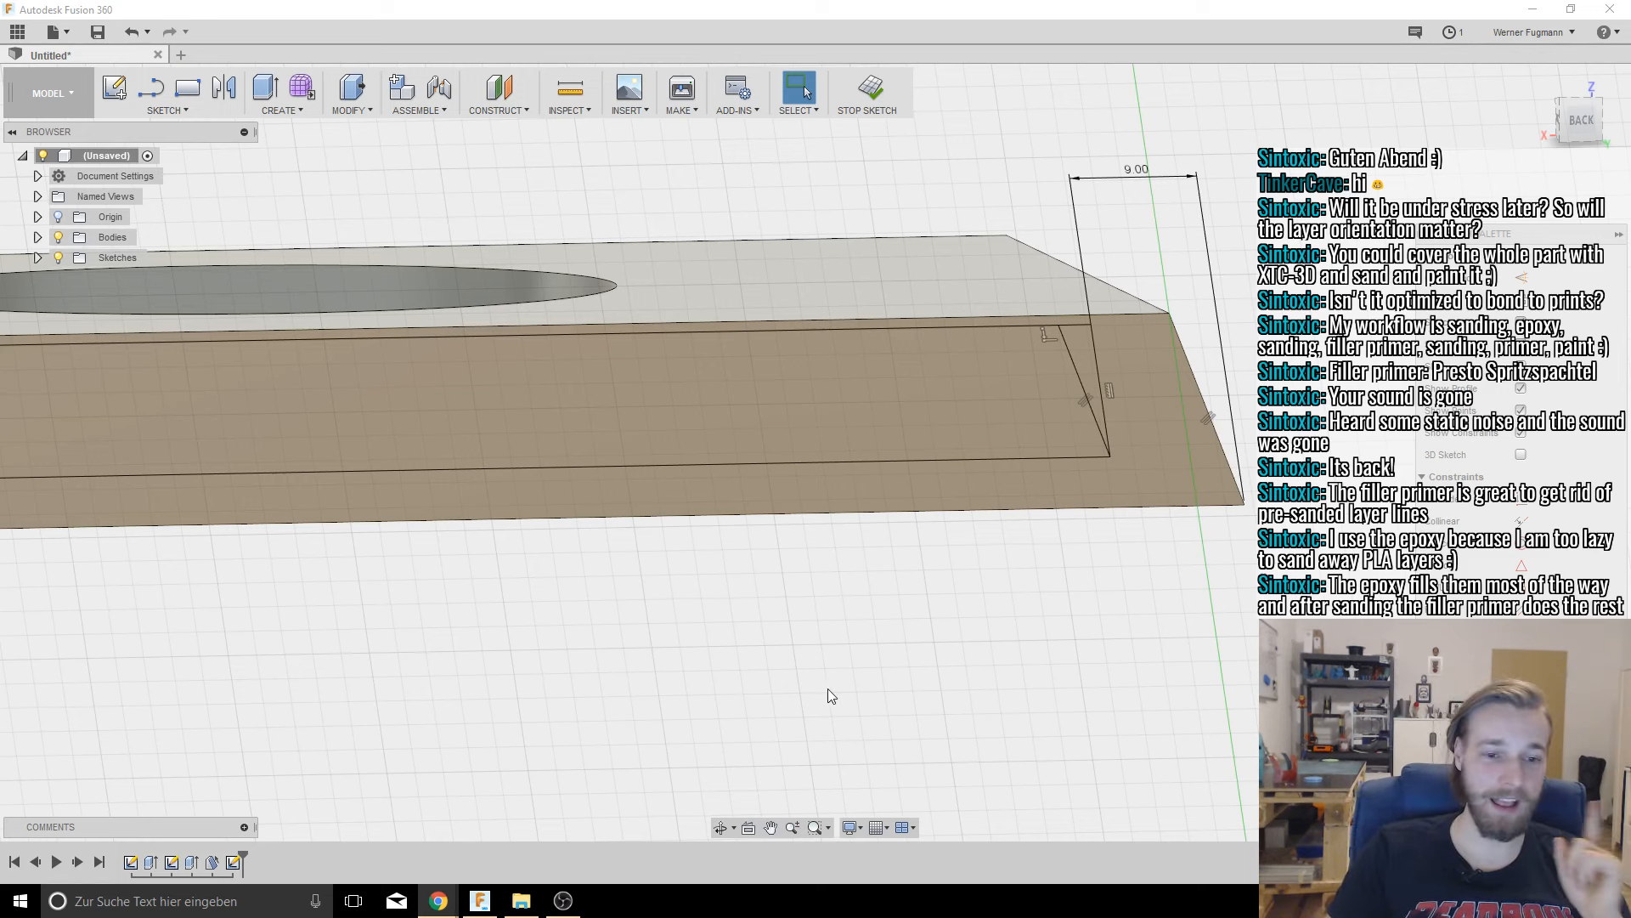
{"action": "scroll", "coordinate": [922, 709], "scroll_direction": "down", "scroll_amount": 2}
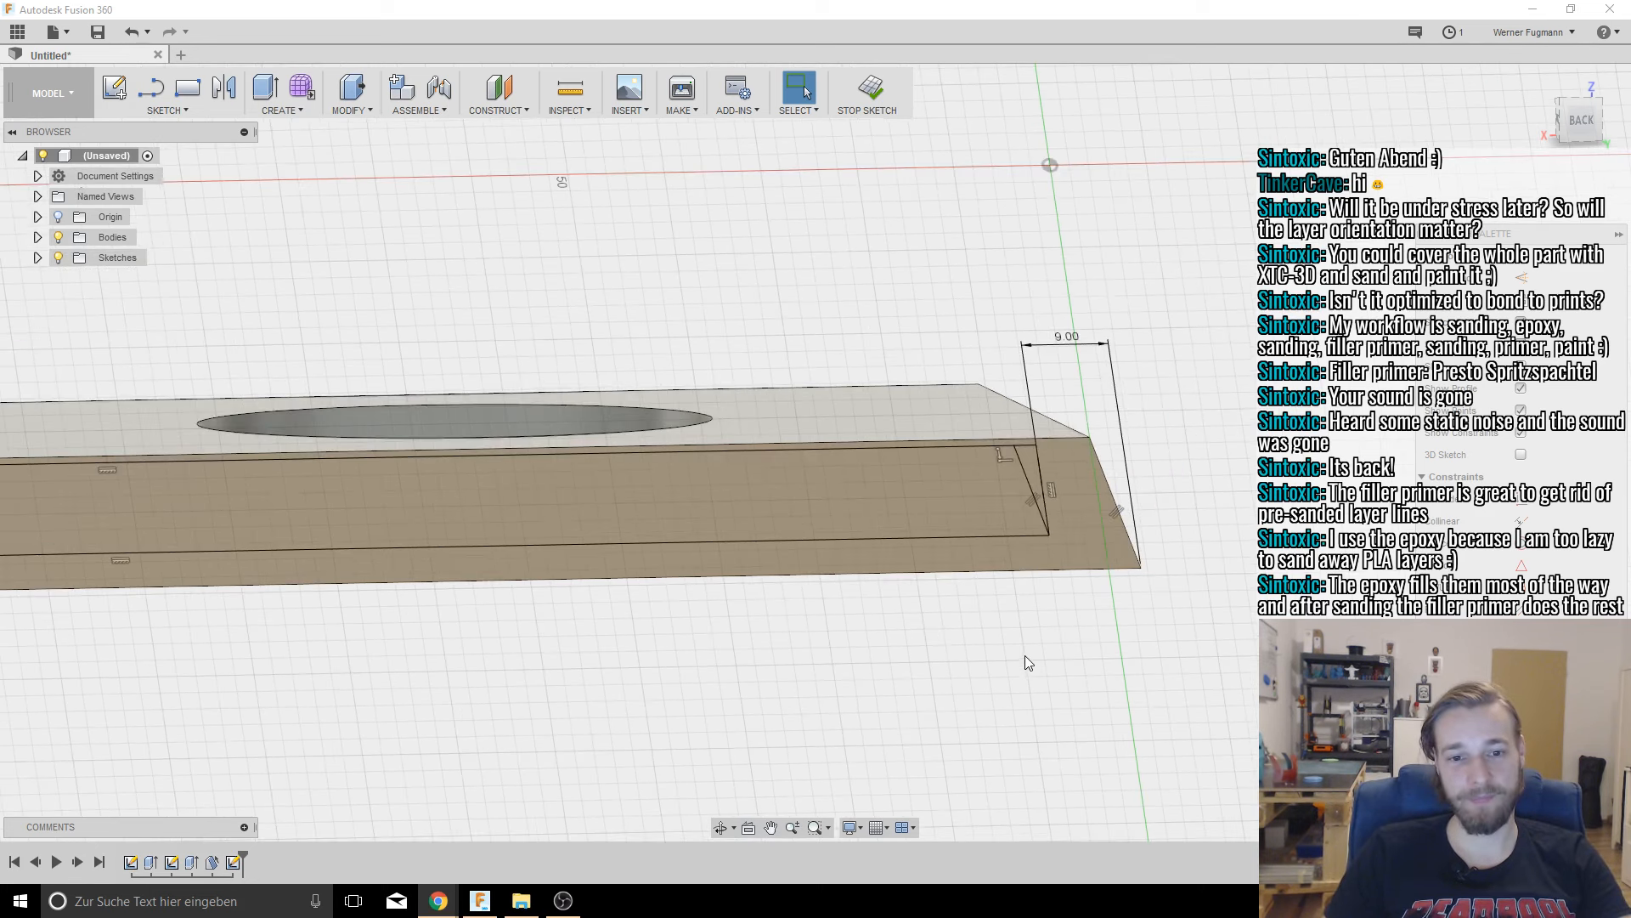
{"action": "middle_click_drag", "start_coordinate": [764, 624], "coordinate": [944, 656]}
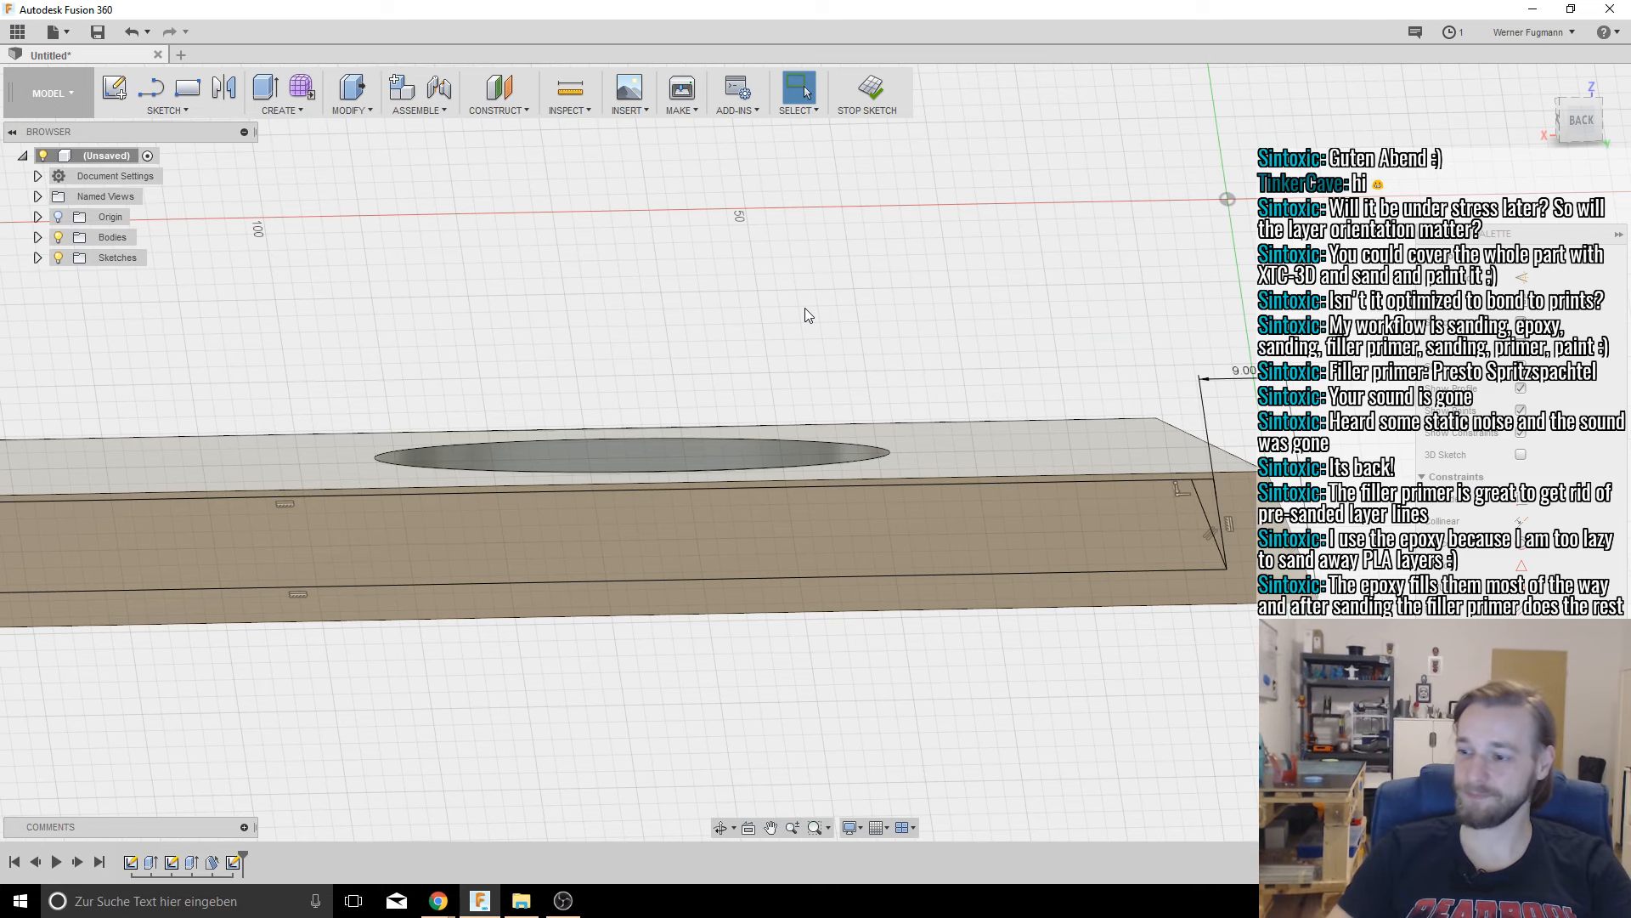
{"action": "middle_click_drag", "start_coordinate": [862, 368], "coordinate": [1110, 447], "text": "shift"}
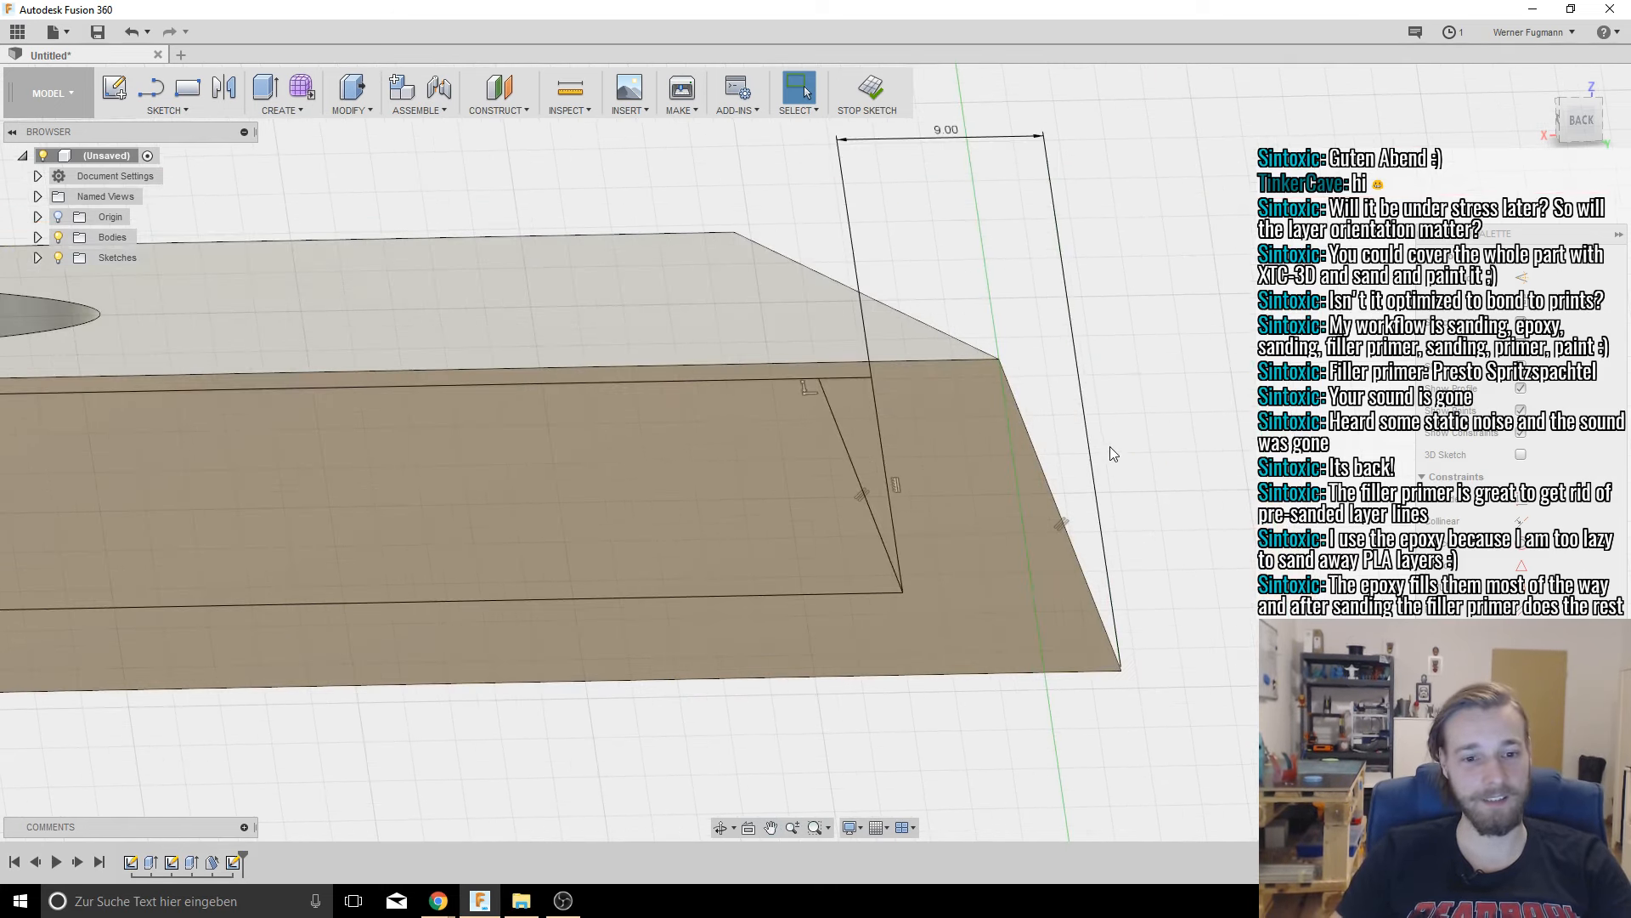
{"action": "key", "text": "l"}
{"action": "left_click", "coordinate": [903, 590]}
{"action": "left_click", "coordinate": [818, 378]}
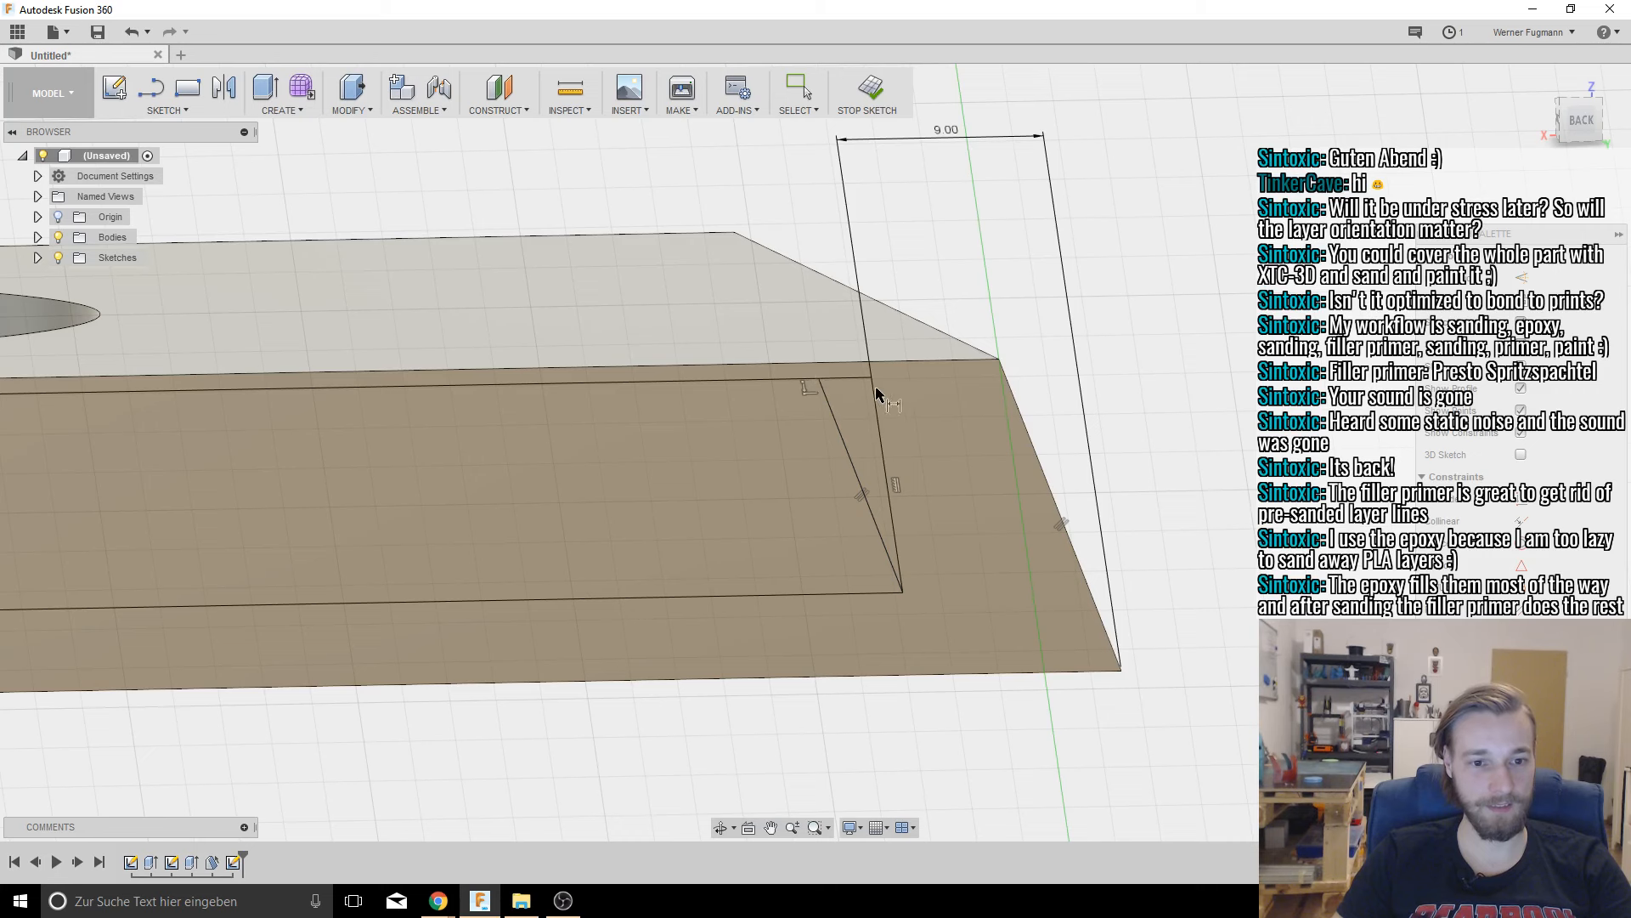
{"action": "key", "text": "Escape"}
Step: Trim away the rectangle's corner segments that lie outside the slanted line
{"action": "left_click", "coordinate": [163, 109]}
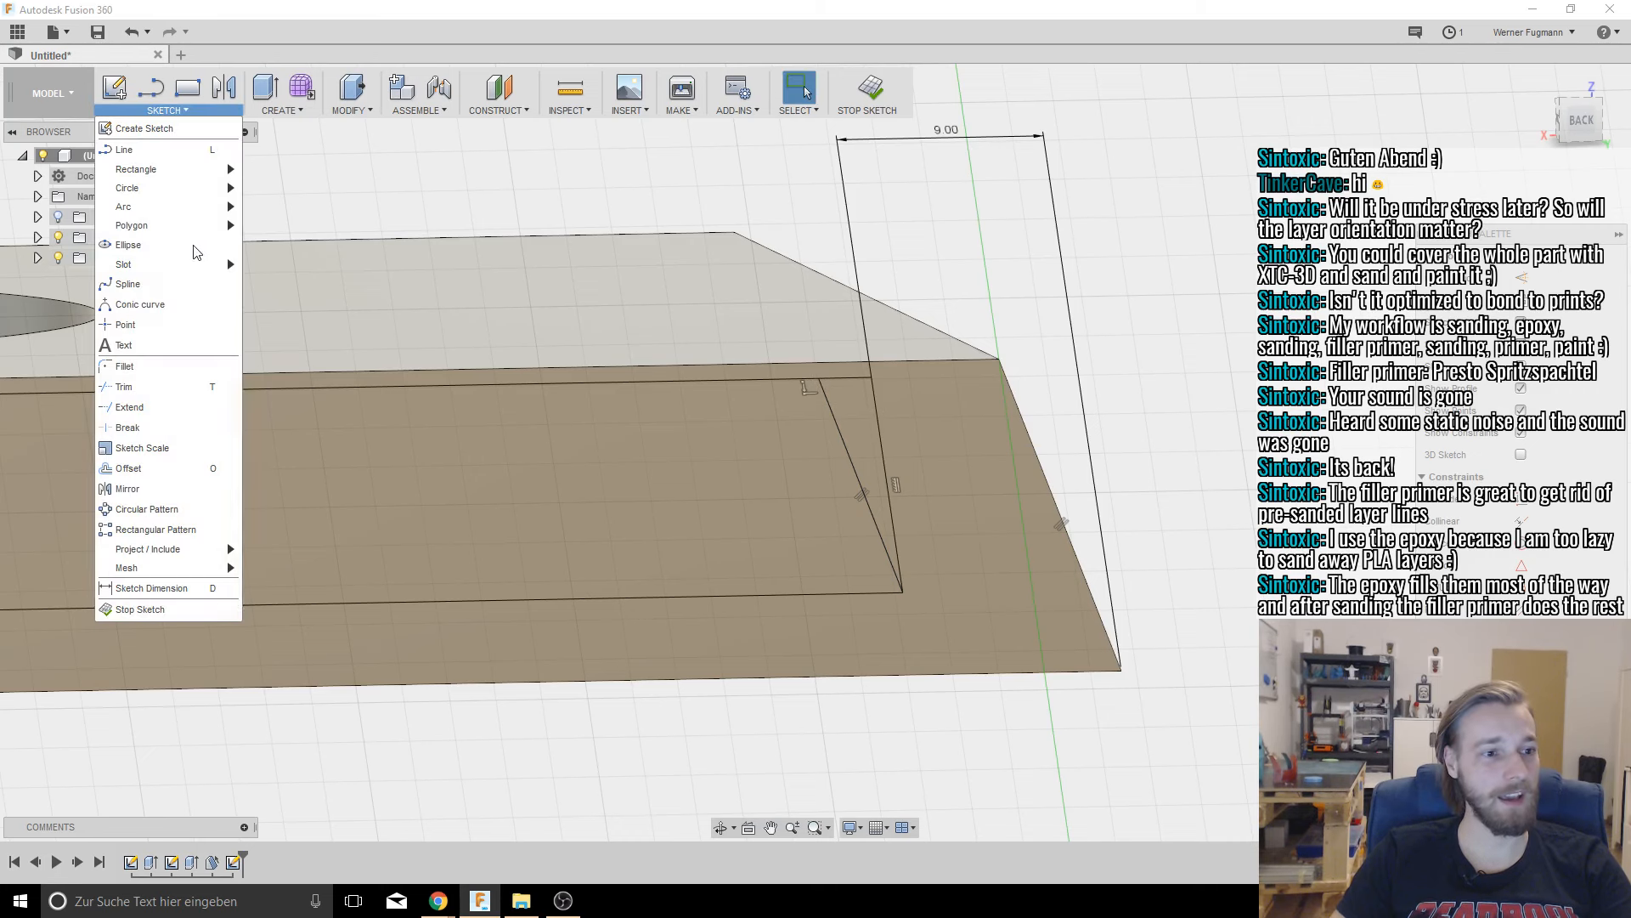
{"action": "left_click", "coordinate": [227, 257]}
{"action": "left_click", "coordinate": [843, 380]}
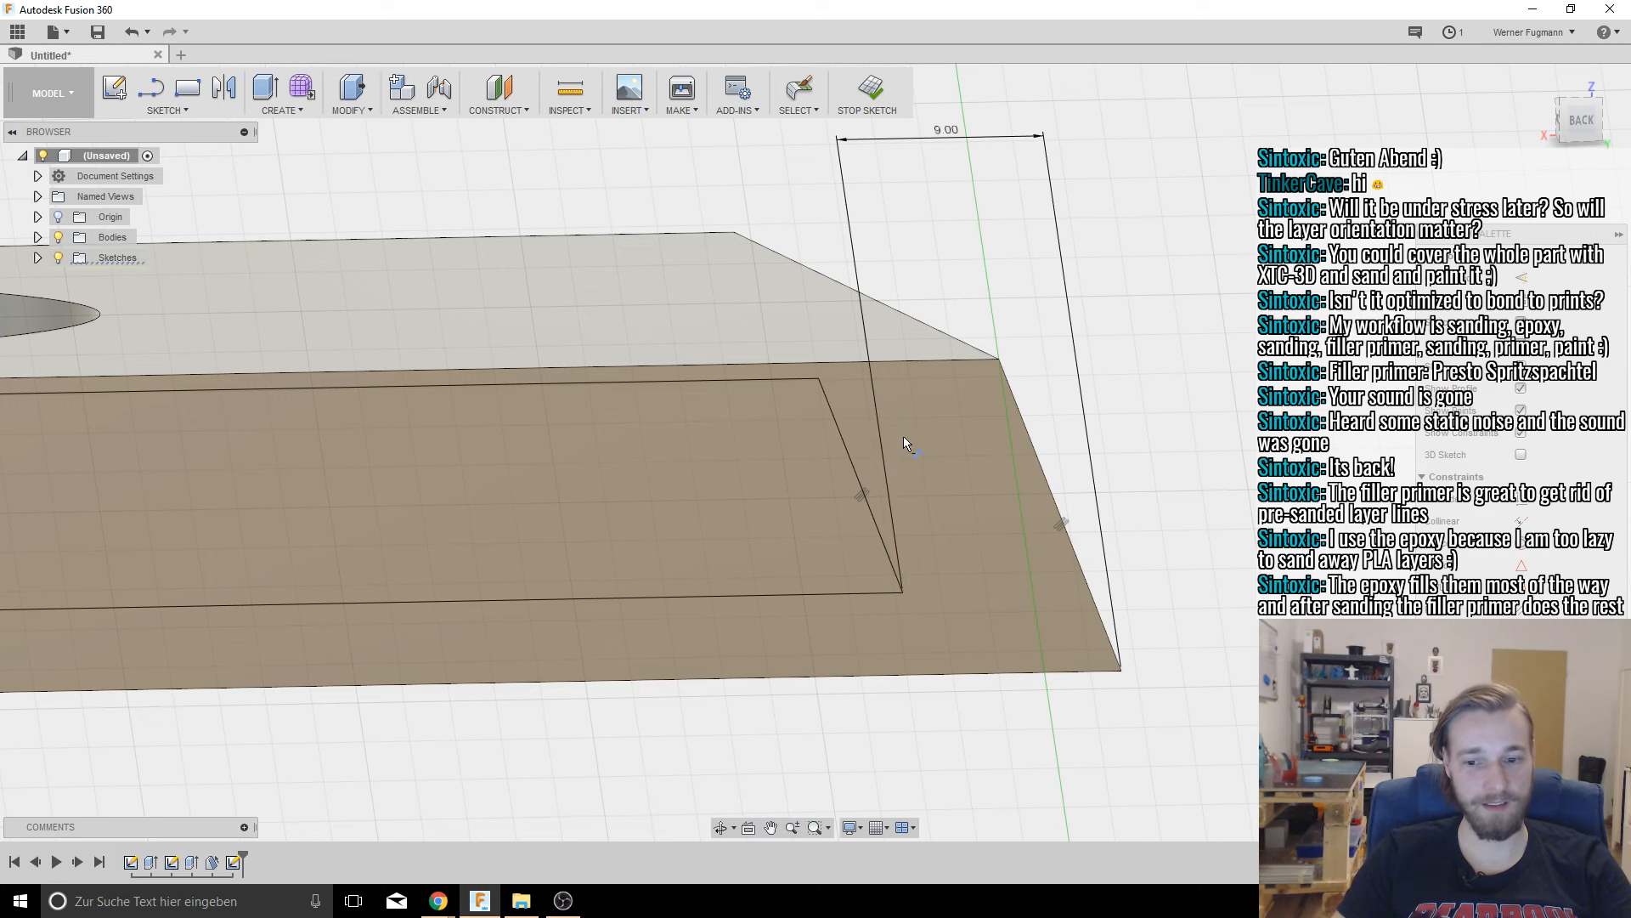
{"action": "key", "text": "Escape"}
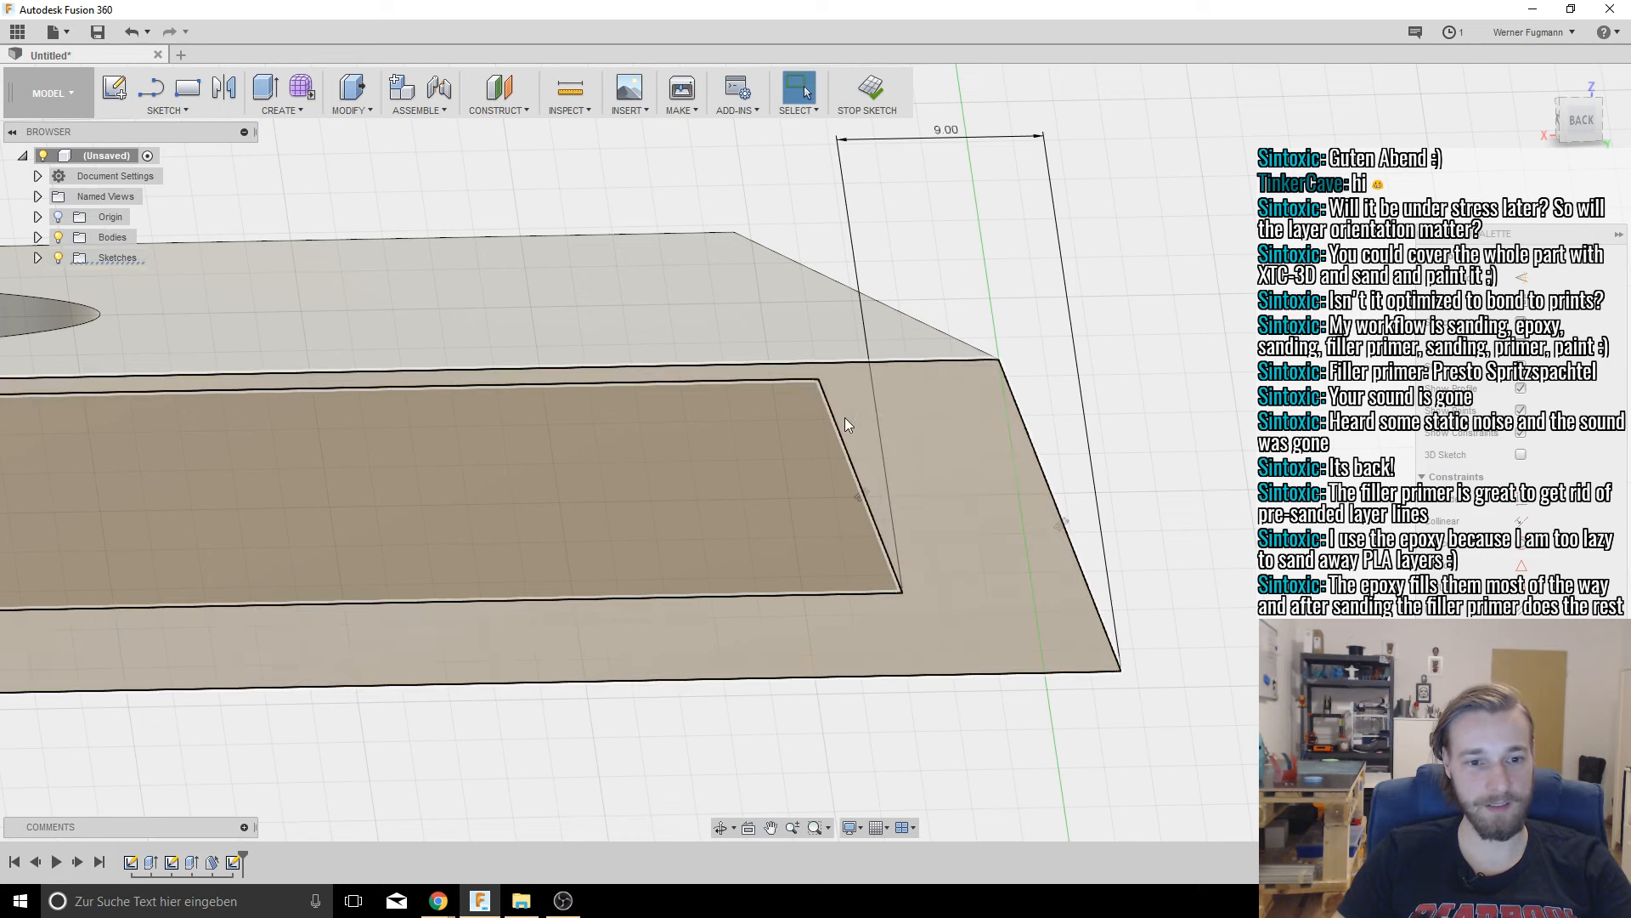
Step: Select the trimmed, slant-ended profile on the lip's outer face
{"action": "scroll", "coordinate": [848, 489], "scroll_direction": "down", "scroll_amount": 10}
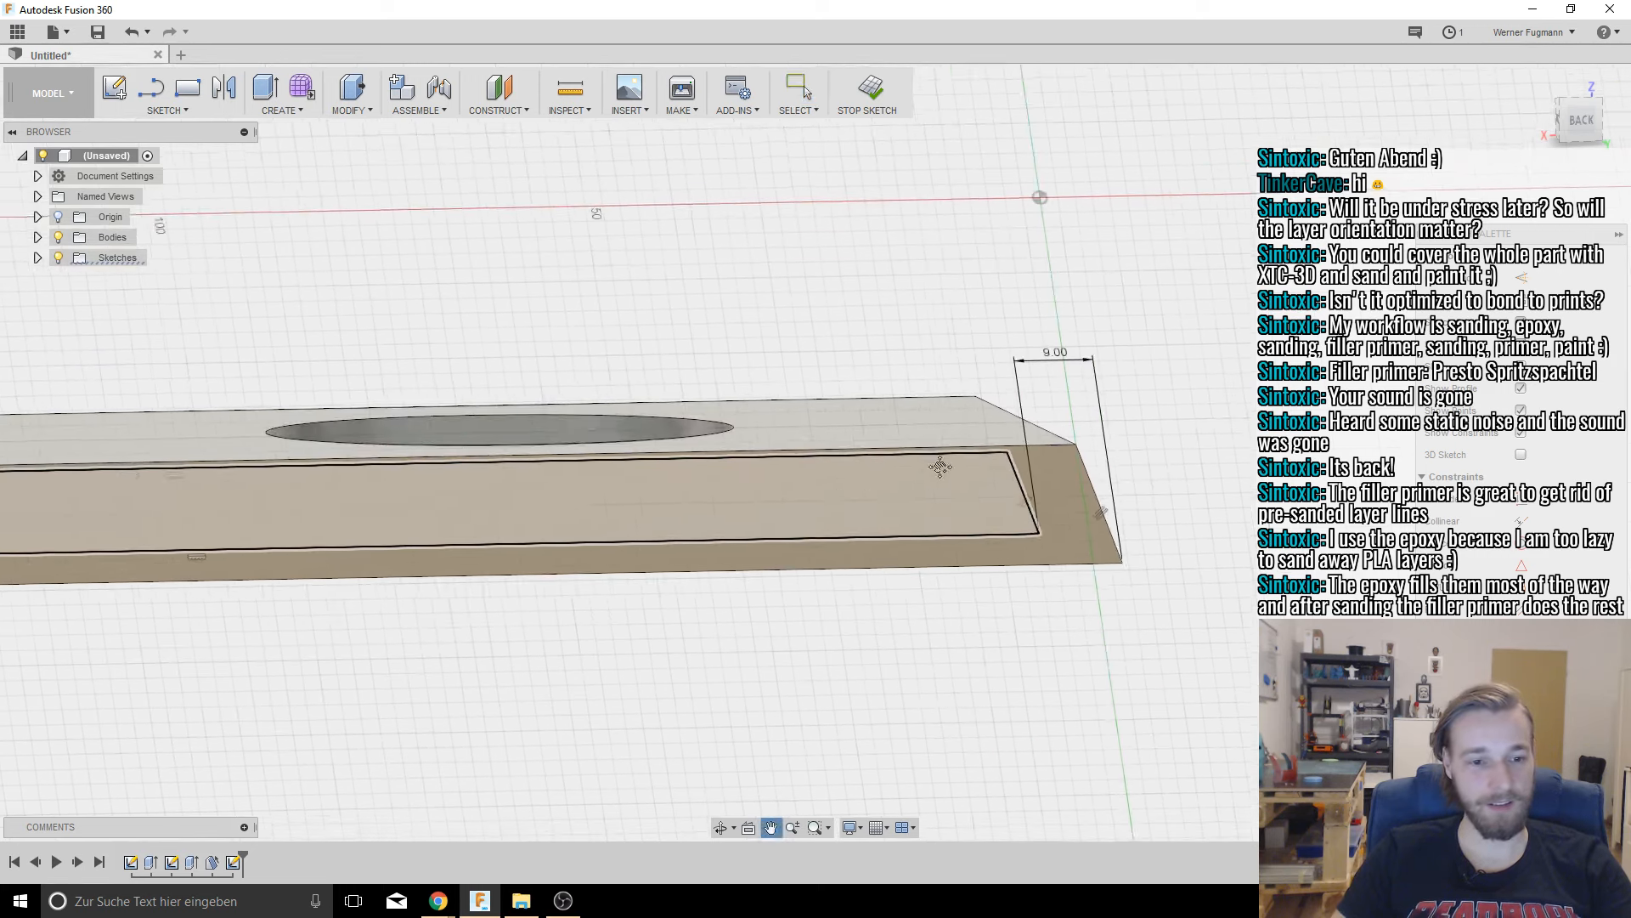
{"action": "middle_click_drag", "start_coordinate": [442, 447], "coordinate": [582, 466]}
{"action": "scroll", "coordinate": [510, 492], "scroll_direction": "up", "scroll_amount": 3}
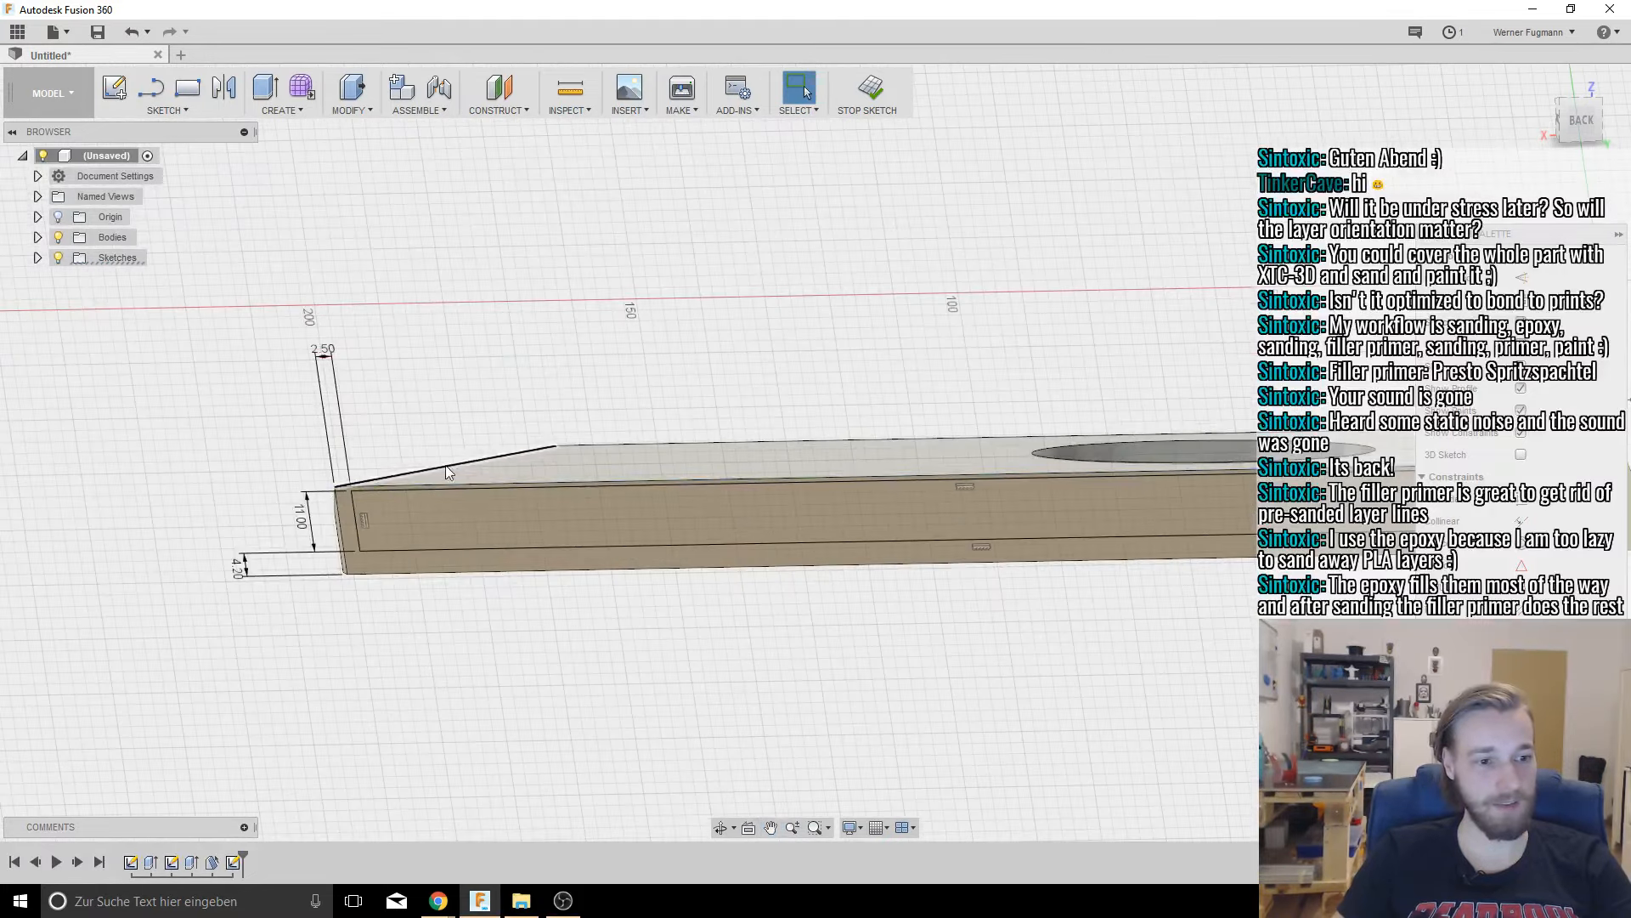
{"action": "left_click", "coordinate": [436, 523]}
{"action": "left_click", "coordinate": [435, 525]}
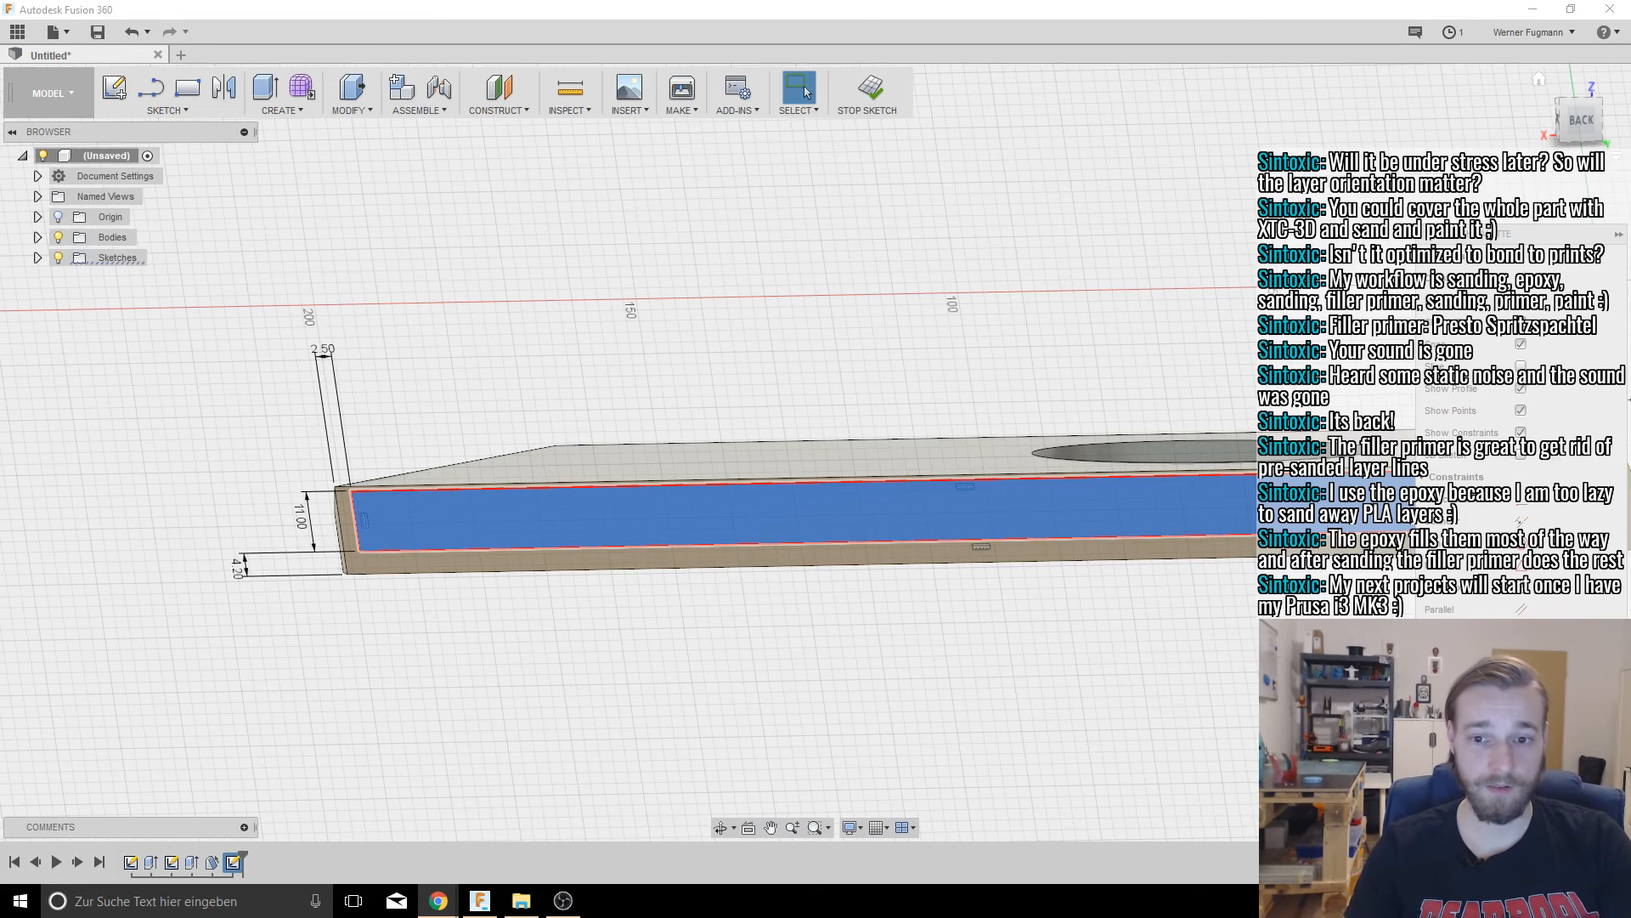
{"action": "scroll", "coordinate": [1150, 335], "scroll_direction": "down", "scroll_amount": 4}
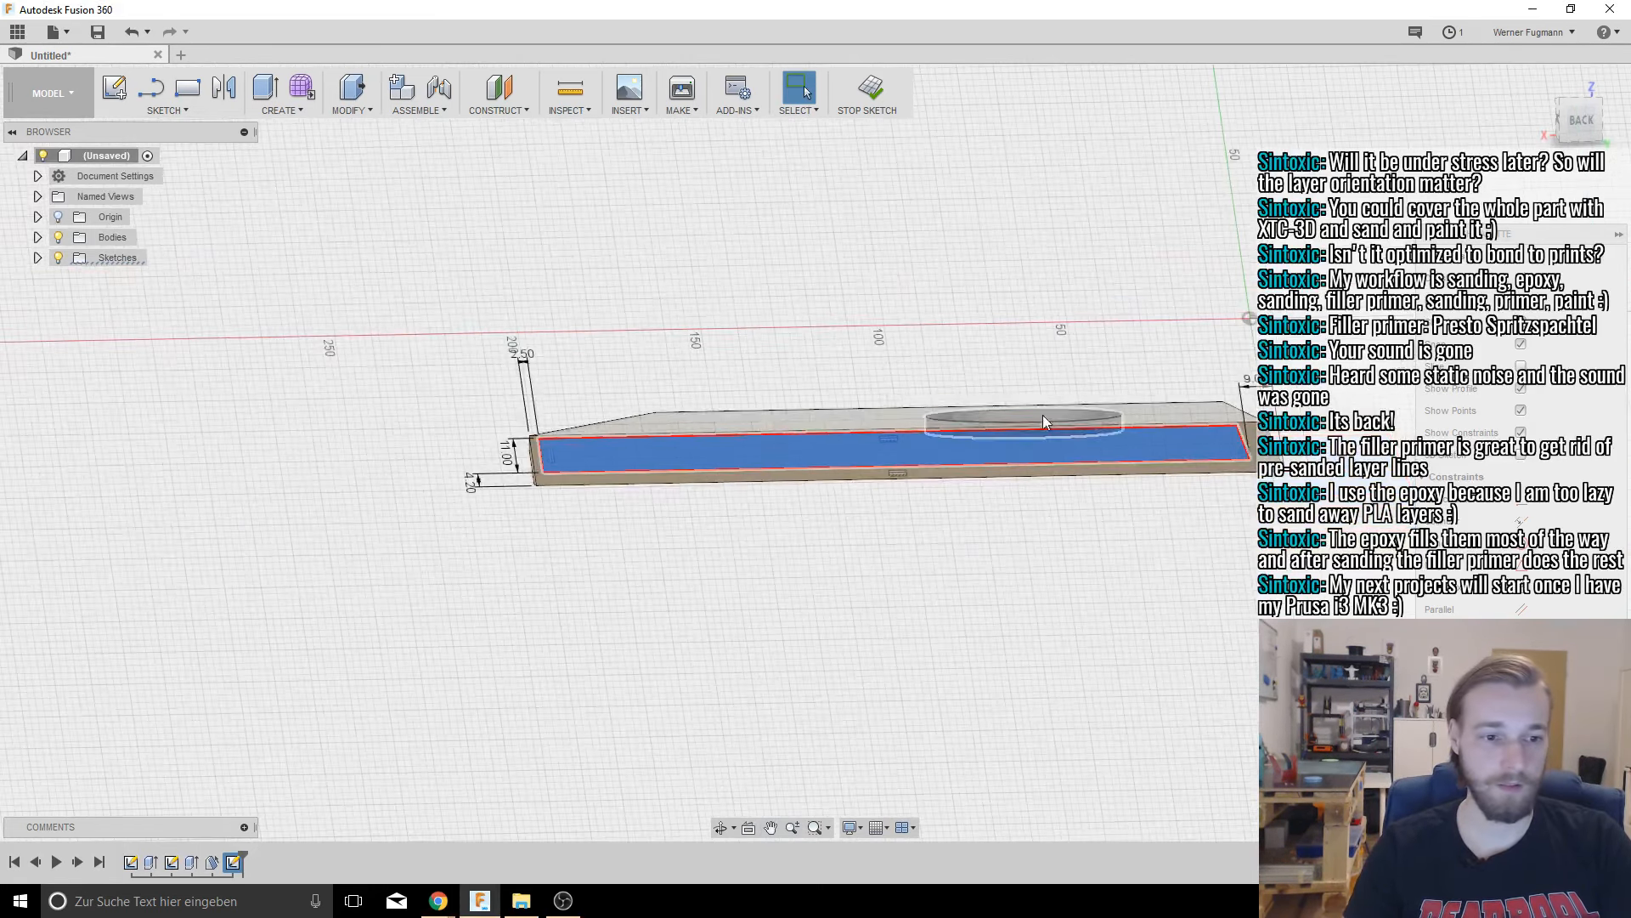
{"action": "middle_click_drag", "start_coordinate": [1042, 415], "coordinate": [859, 374], "text": "shift"}
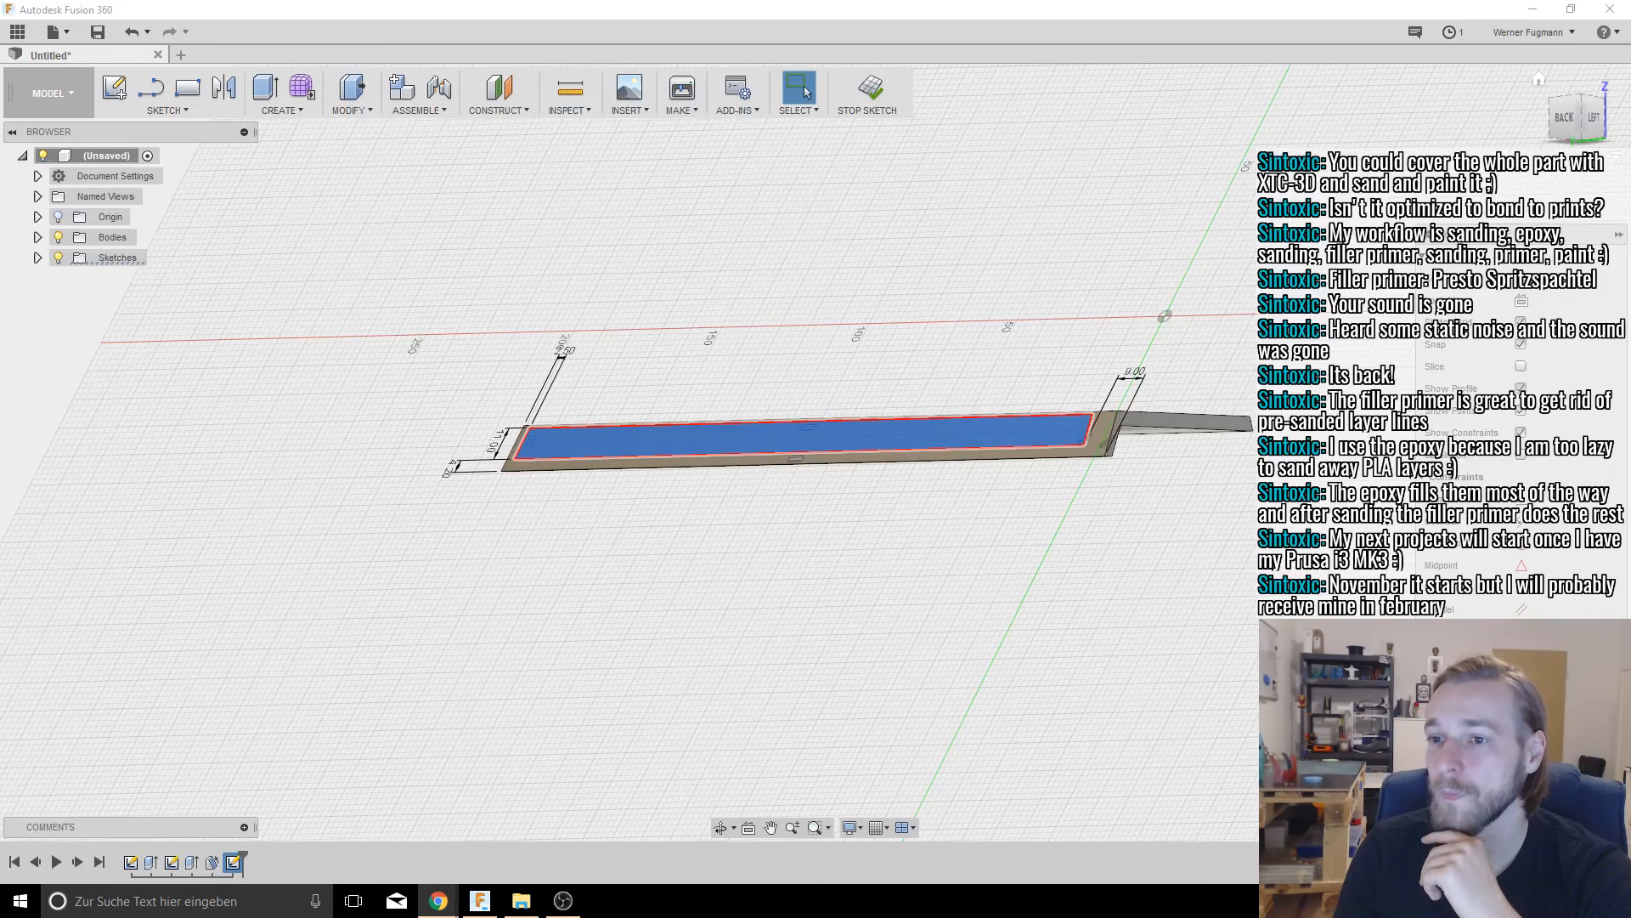
{"action": "key", "text": "alt+Tab"}
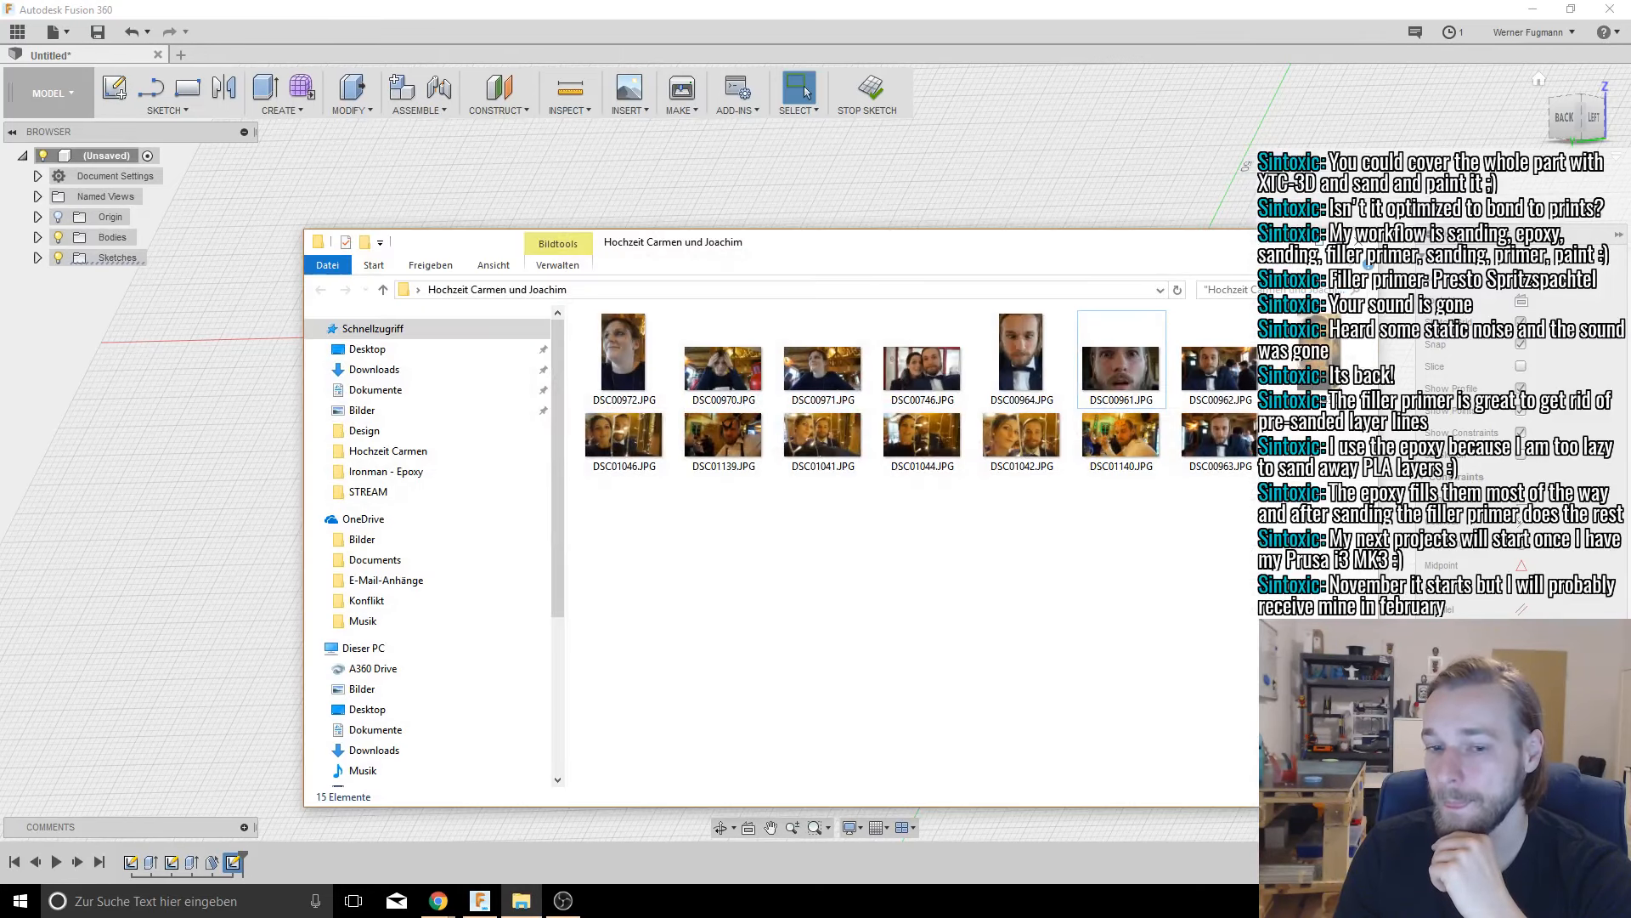
{"action": "key", "text": "alt+Tab"}
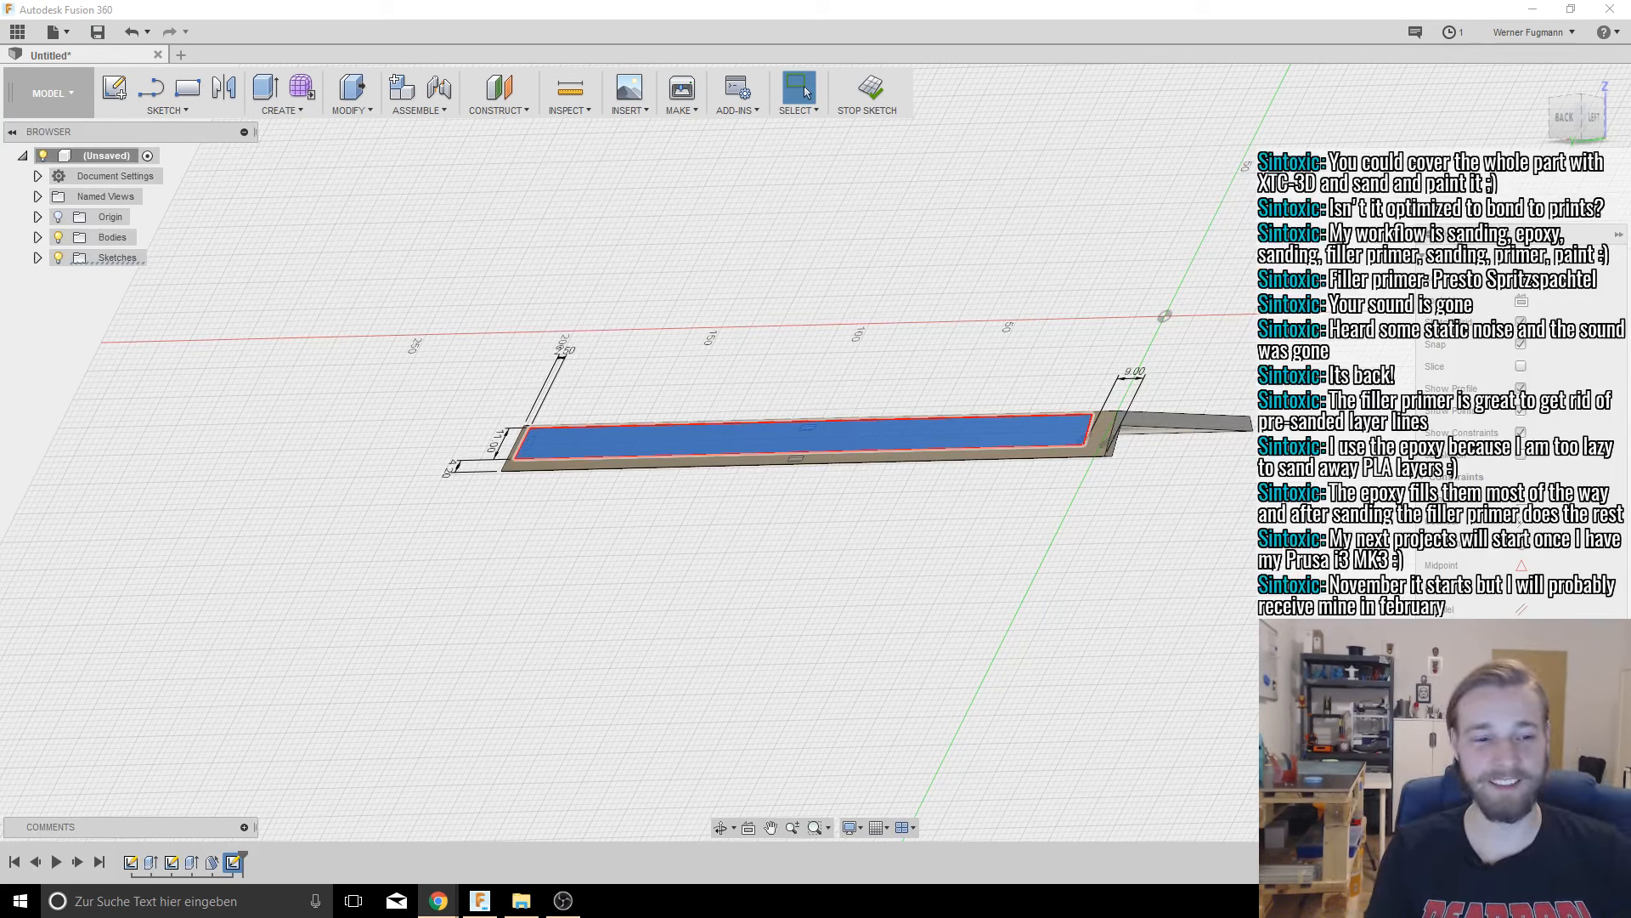
Step: Extrude the selected slant-ended profile -5 mm into the lip
{"action": "middle_click_drag", "start_coordinate": [667, 368], "coordinate": [686, 563], "text": "shift"}
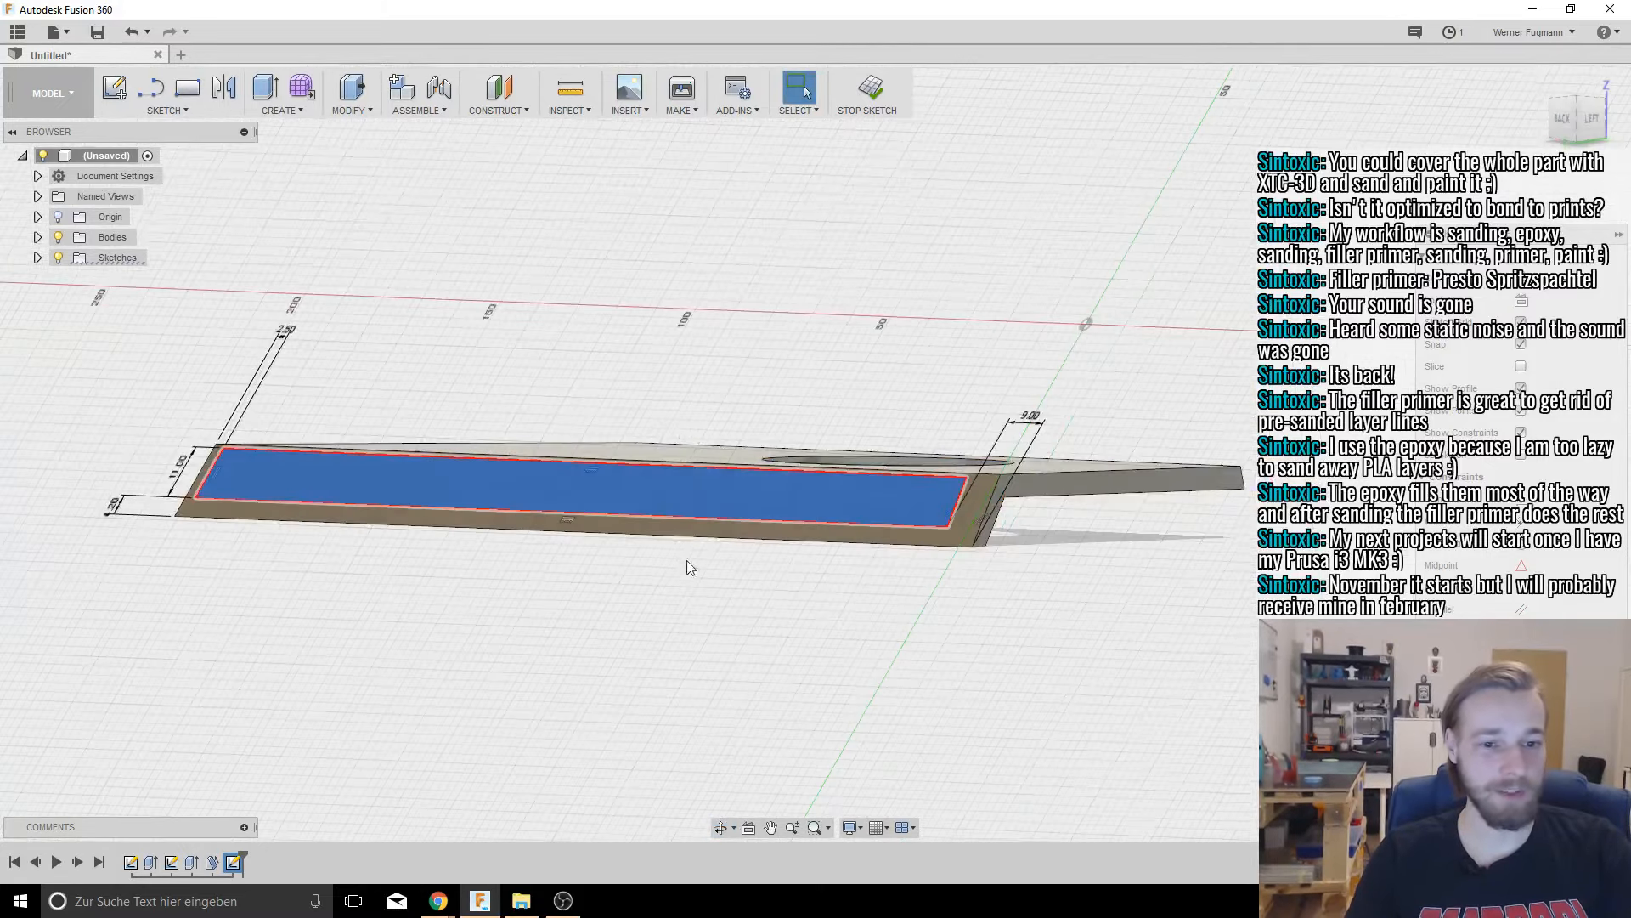
{"action": "scroll", "coordinate": [687, 563], "scroll_direction": "down", "scroll_amount": 1}
{"action": "left_click", "coordinate": [263, 85]}
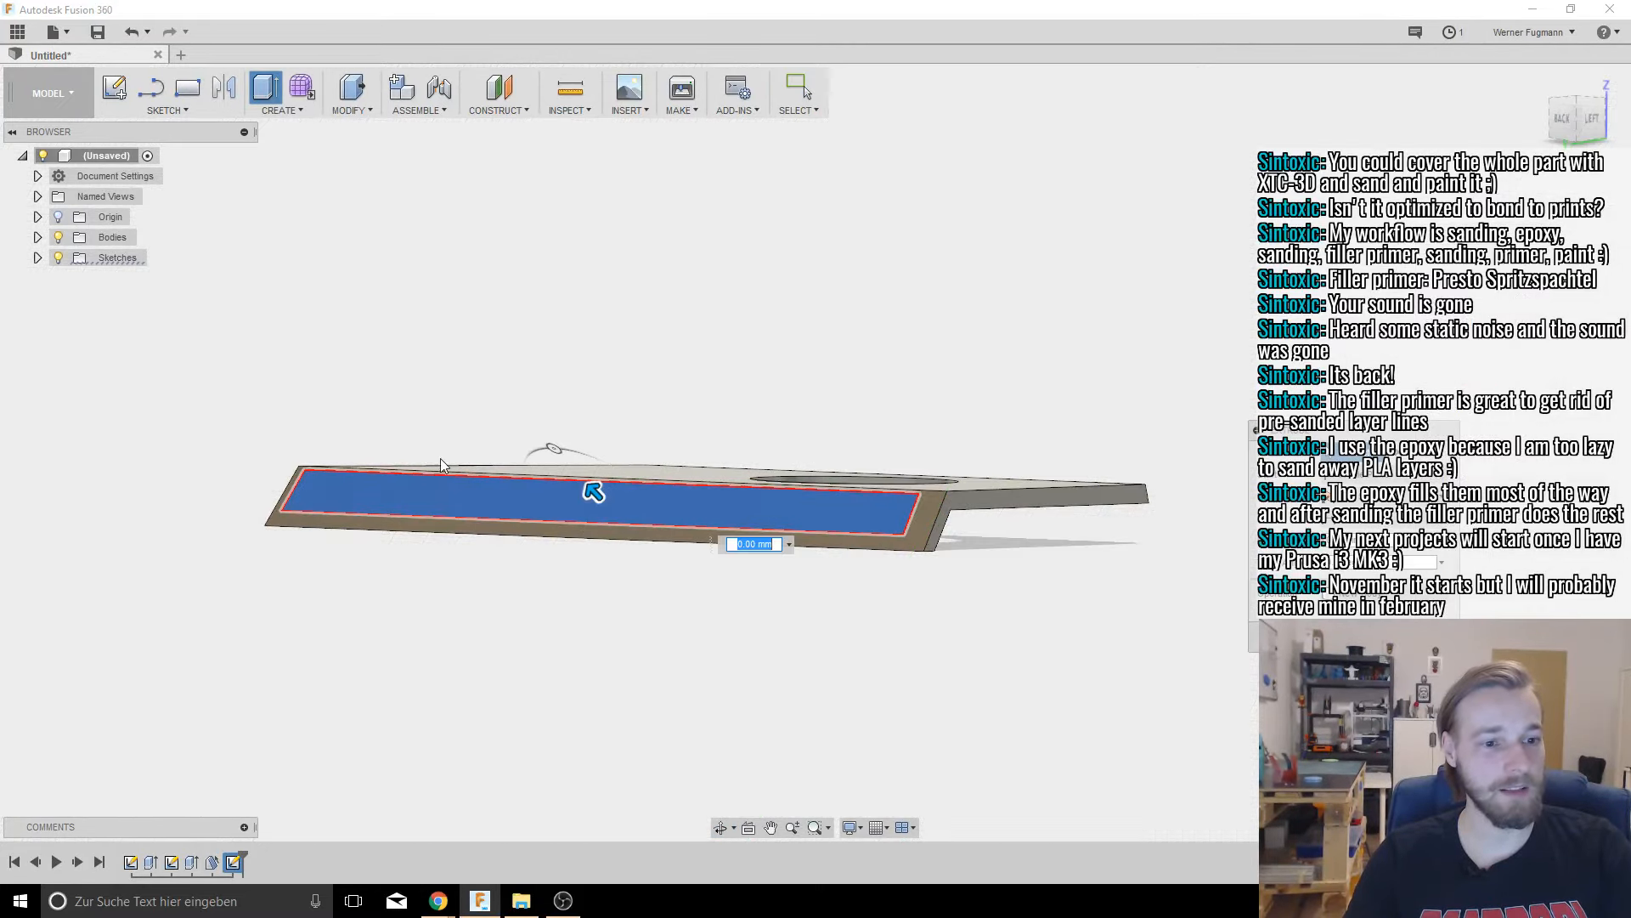
{"action": "left_click_drag", "start_coordinate": [595, 493], "coordinate": [607, 505]}
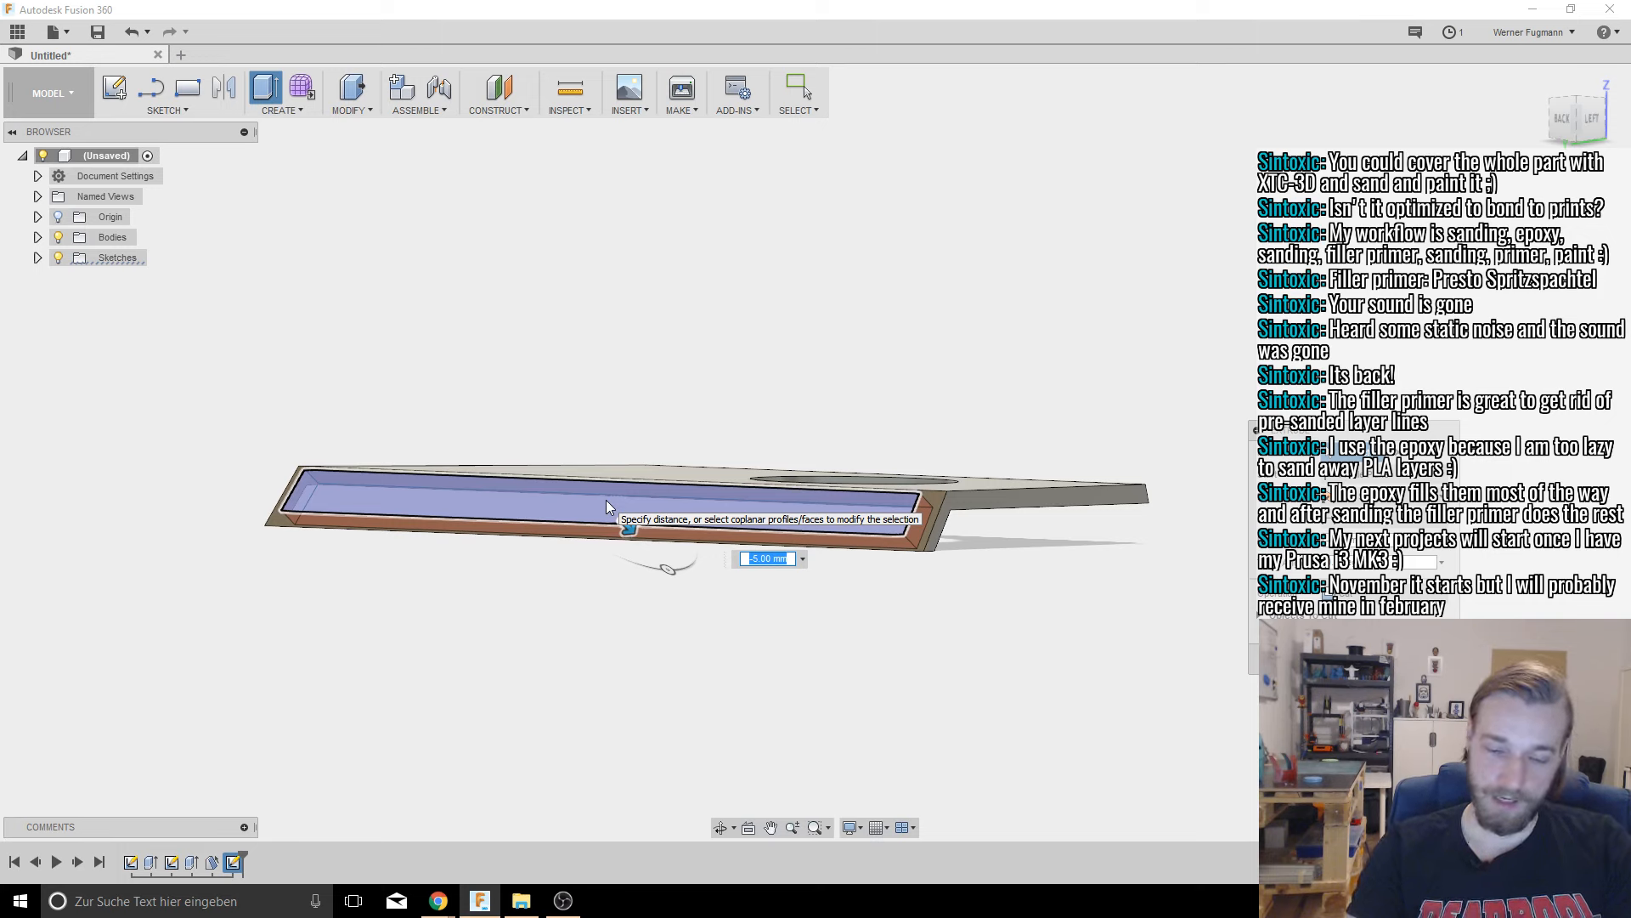
{"action": "key", "text": "Return"}
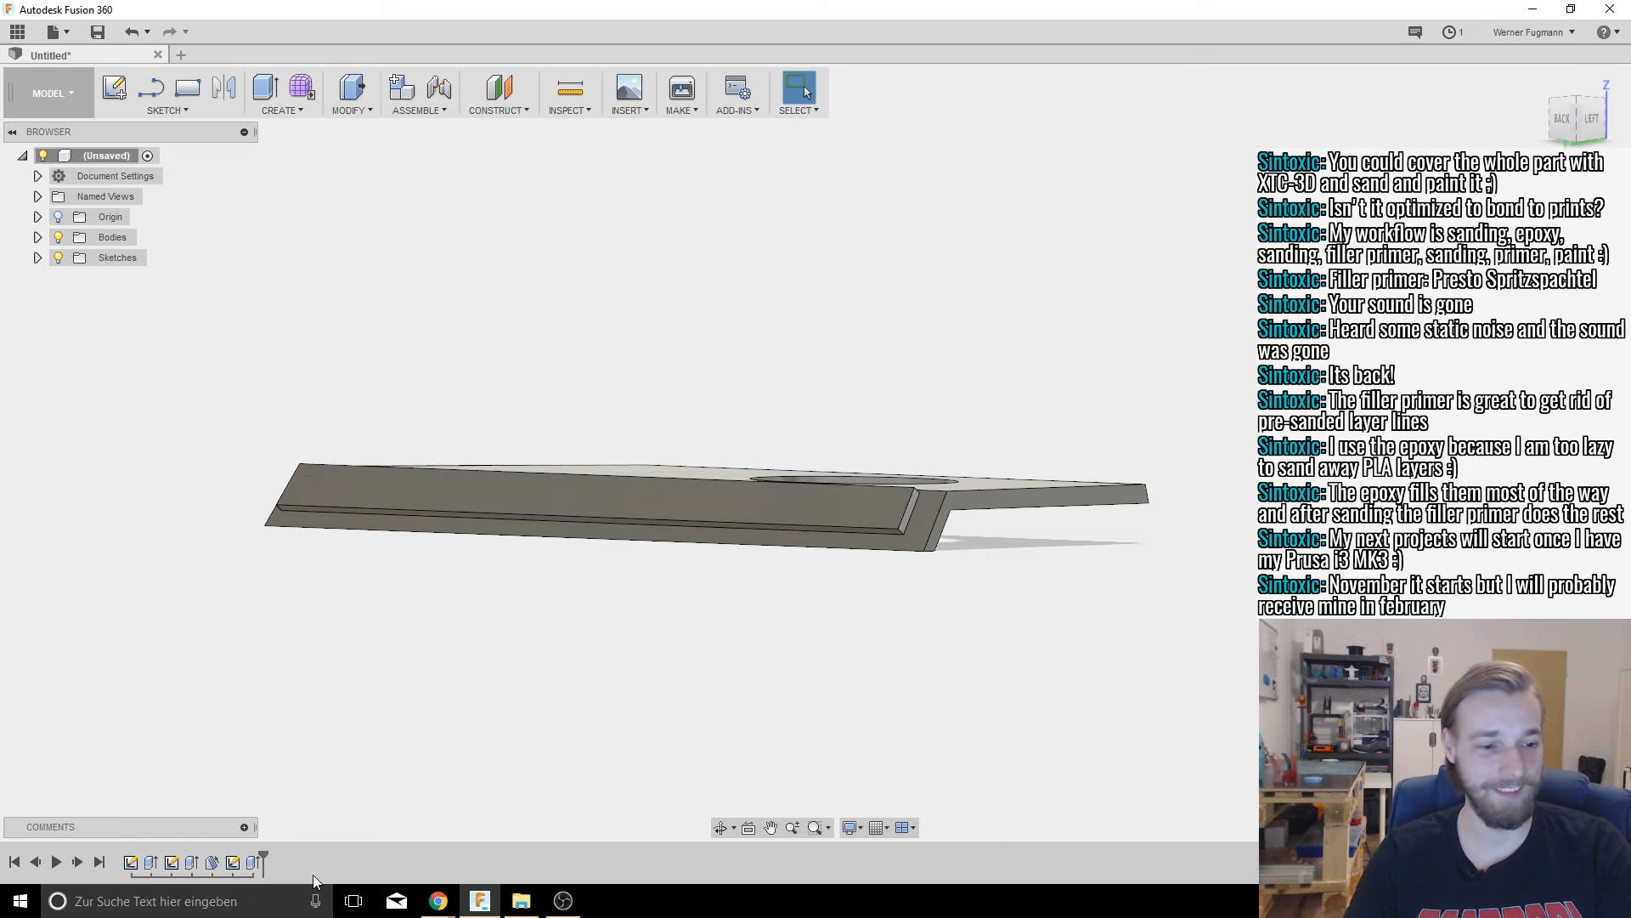
Step: Edit the lip's latest extrusion and set its distance to -2 mm
{"action": "left_click", "coordinate": [257, 862]}
{"action": "right_click", "coordinate": [256, 861]}
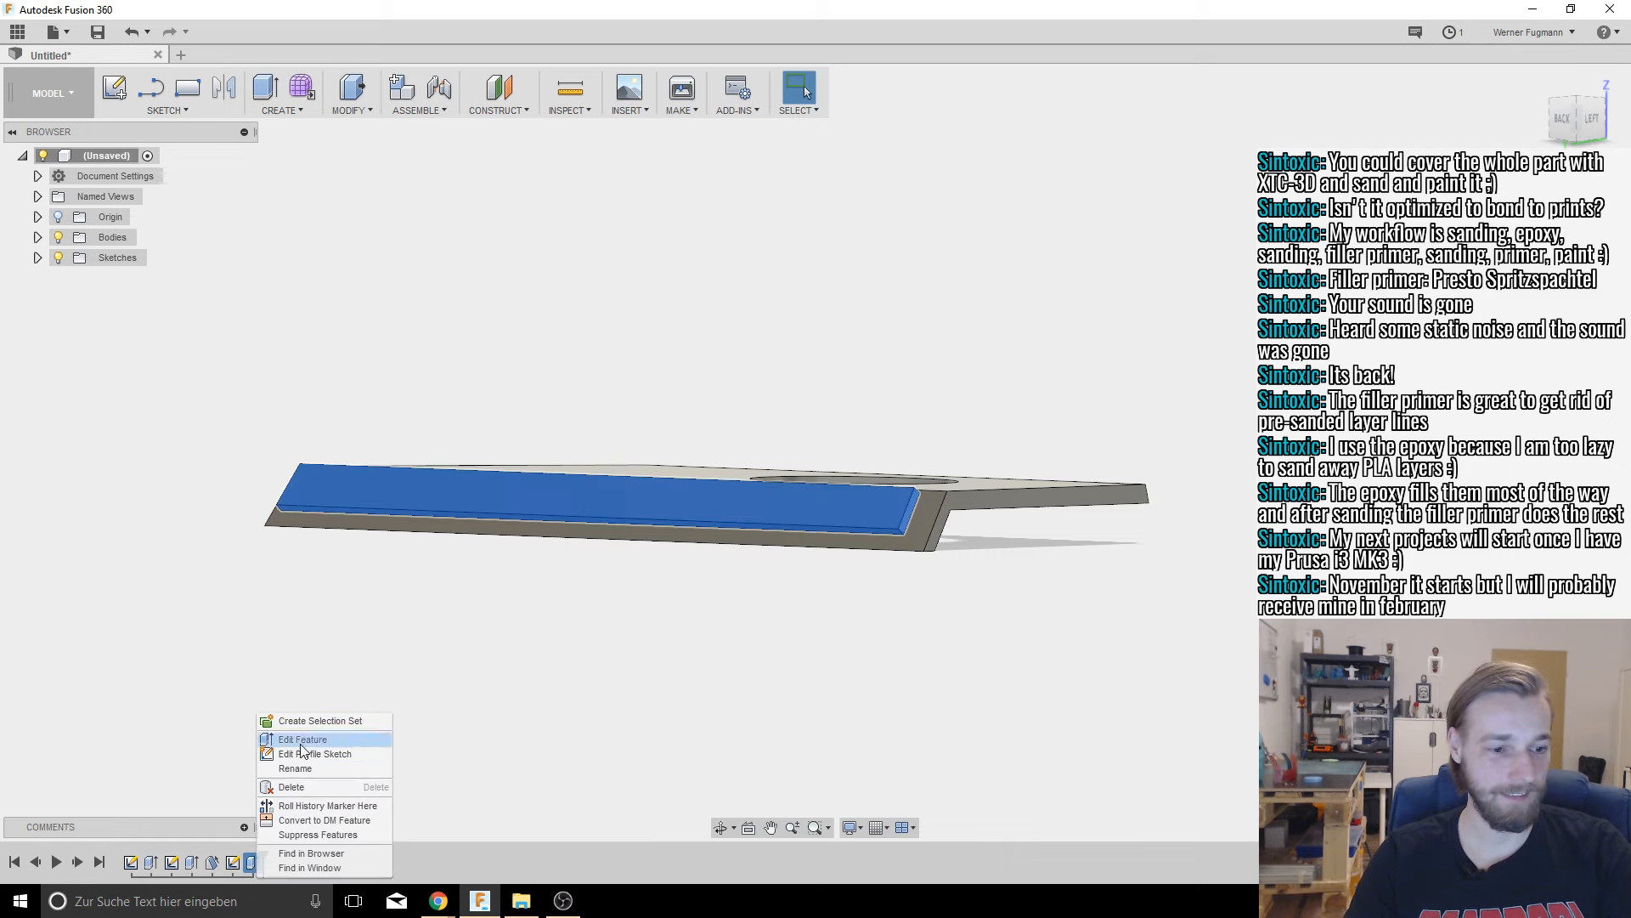
{"action": "left_click", "coordinate": [289, 745]}
{"action": "middle_click_drag", "start_coordinate": [794, 537], "coordinate": [753, 539], "text": "shift"}
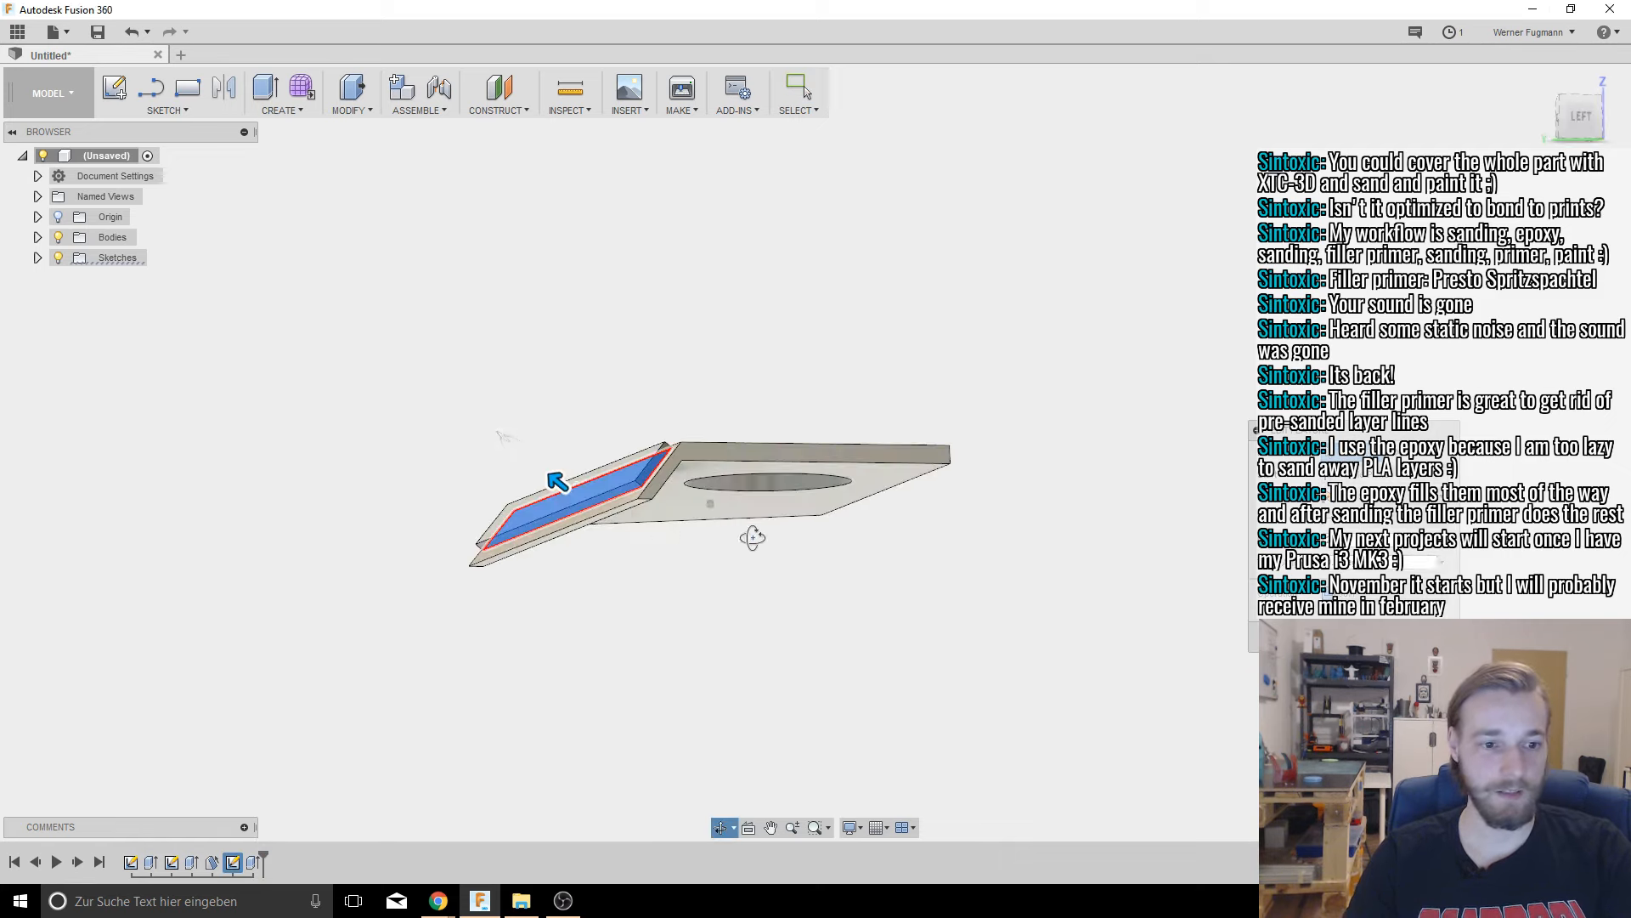
{"action": "left_click_drag", "start_coordinate": [558, 473], "coordinate": [611, 521]}
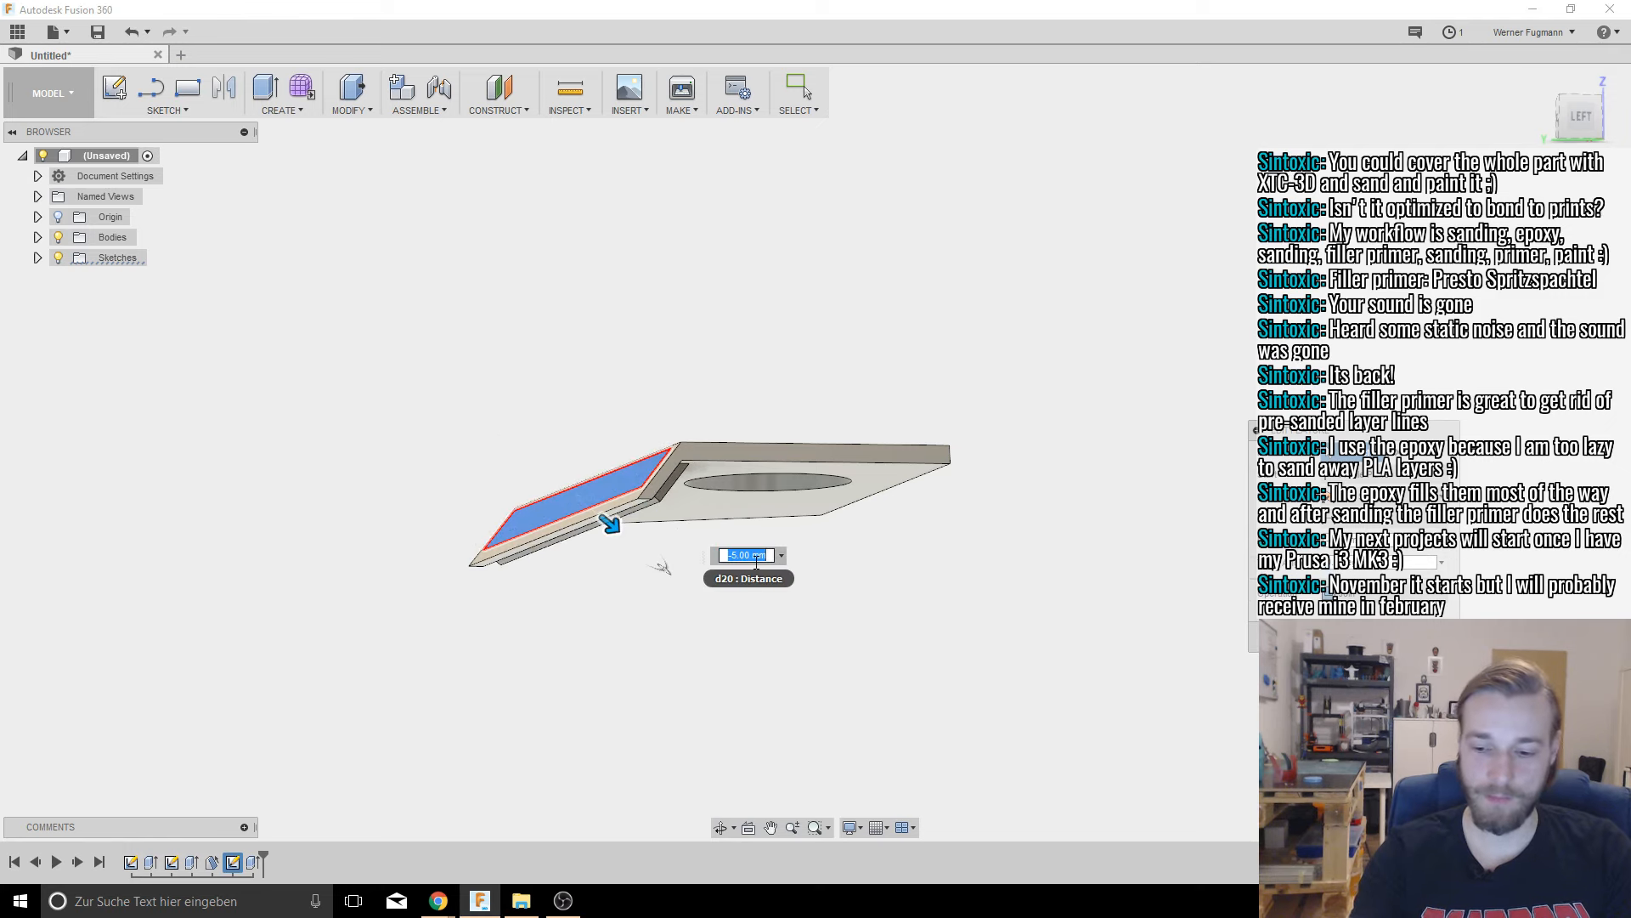
{"action": "type", "text": "-2,"}
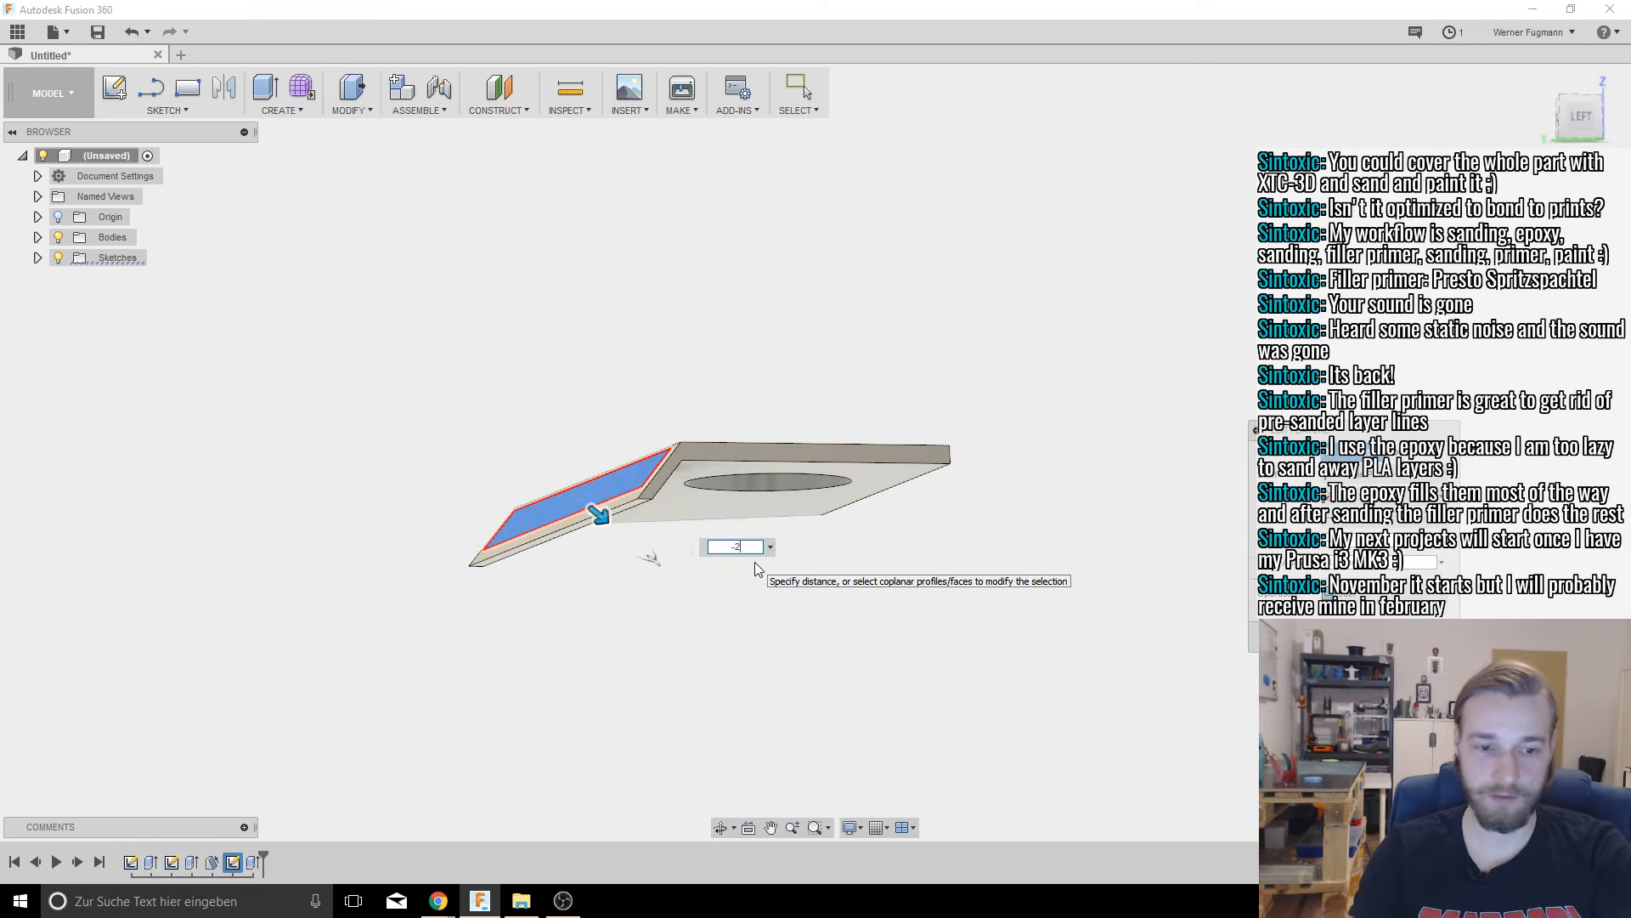
{"action": "key", "text": "BackSpace"}
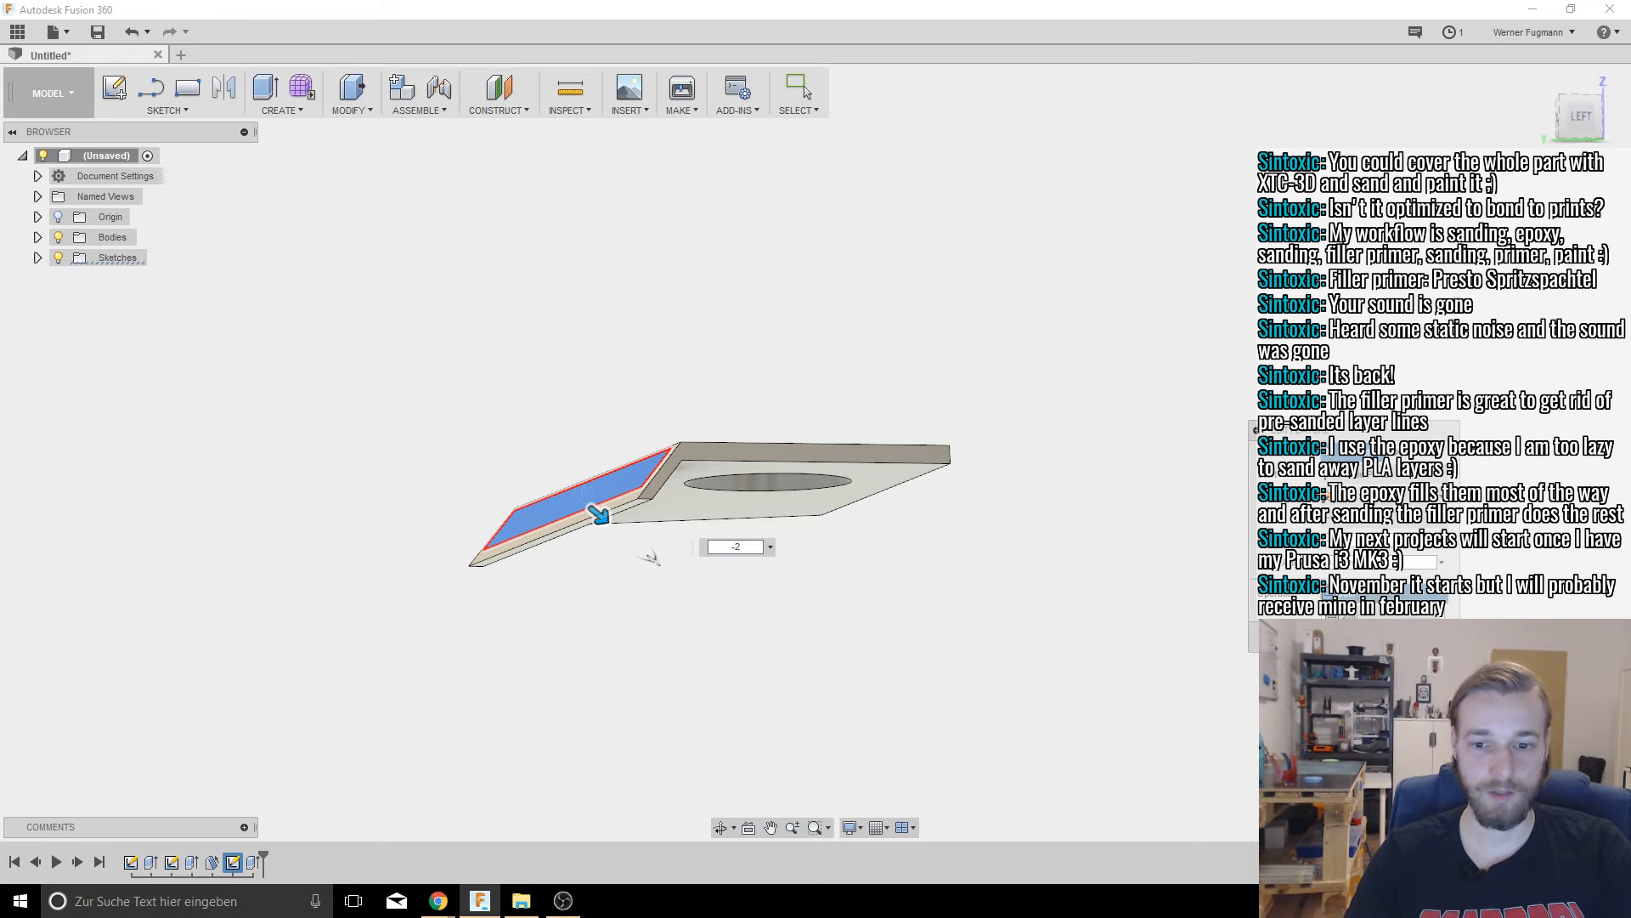
{"action": "key", "text": "Return"}
{"action": "middle_click_drag", "start_coordinate": [787, 572], "coordinate": [788, 418], "text": "shift"}
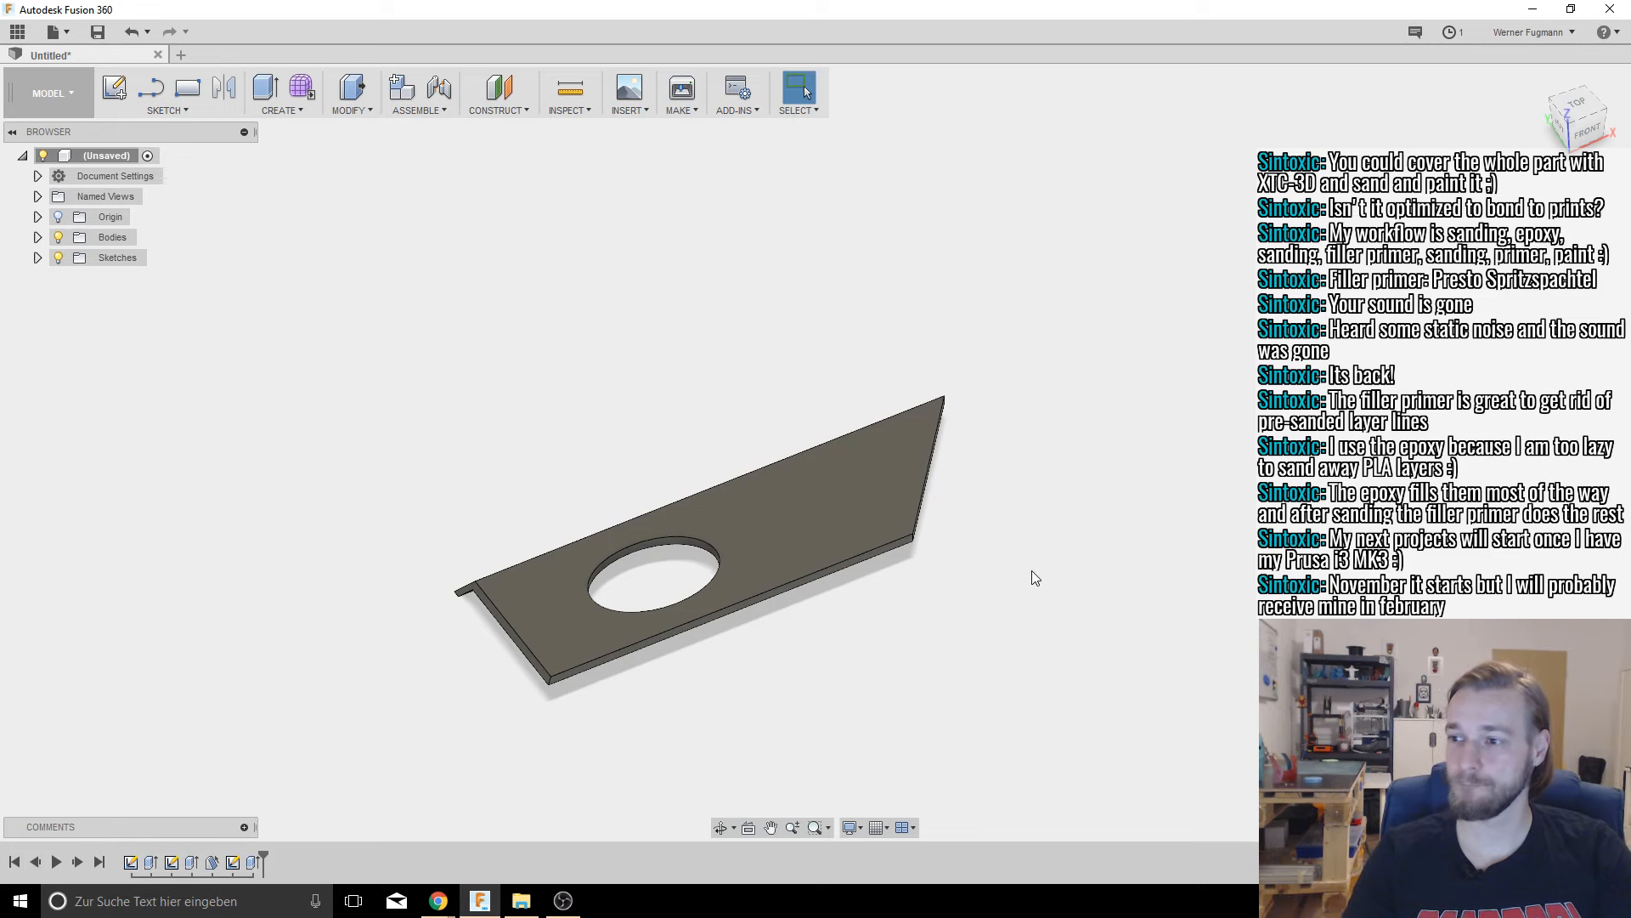
Step: Fillet the outer bend edge between the plate's top face and the lip with a 5 mm radius
{"action": "middle_click_drag", "start_coordinate": [947, 564], "coordinate": [721, 598], "text": "shift"}
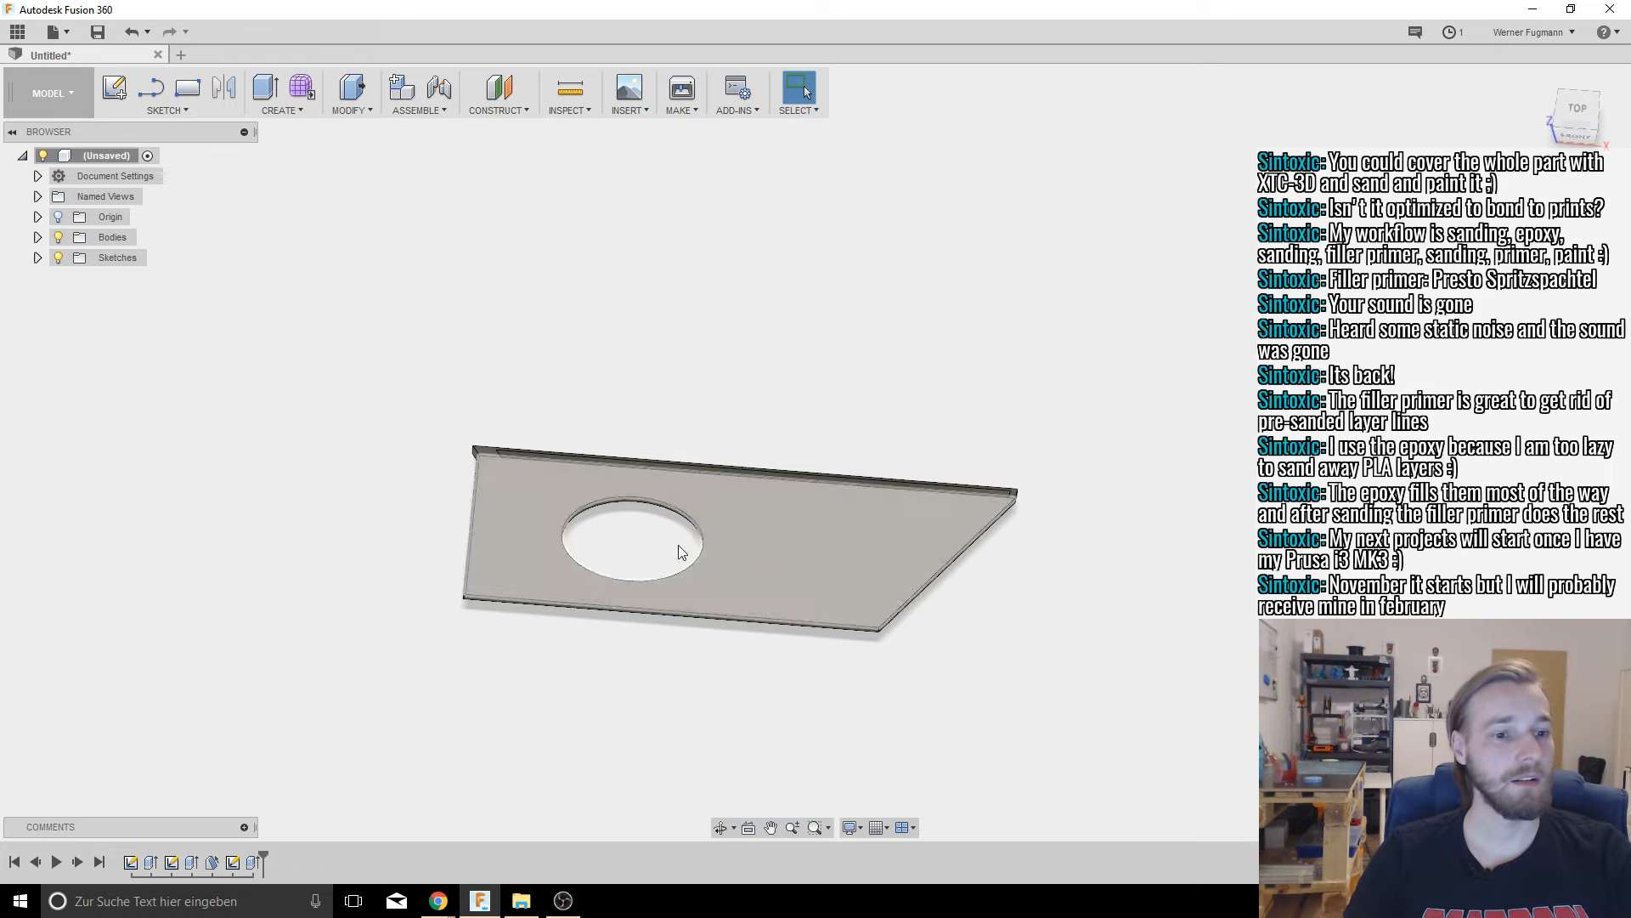
{"action": "scroll", "coordinate": [564, 481], "scroll_direction": "up", "scroll_amount": 5}
{"action": "middle_click_drag", "start_coordinate": [553, 444], "coordinate": [518, 447], "text": "shift"}
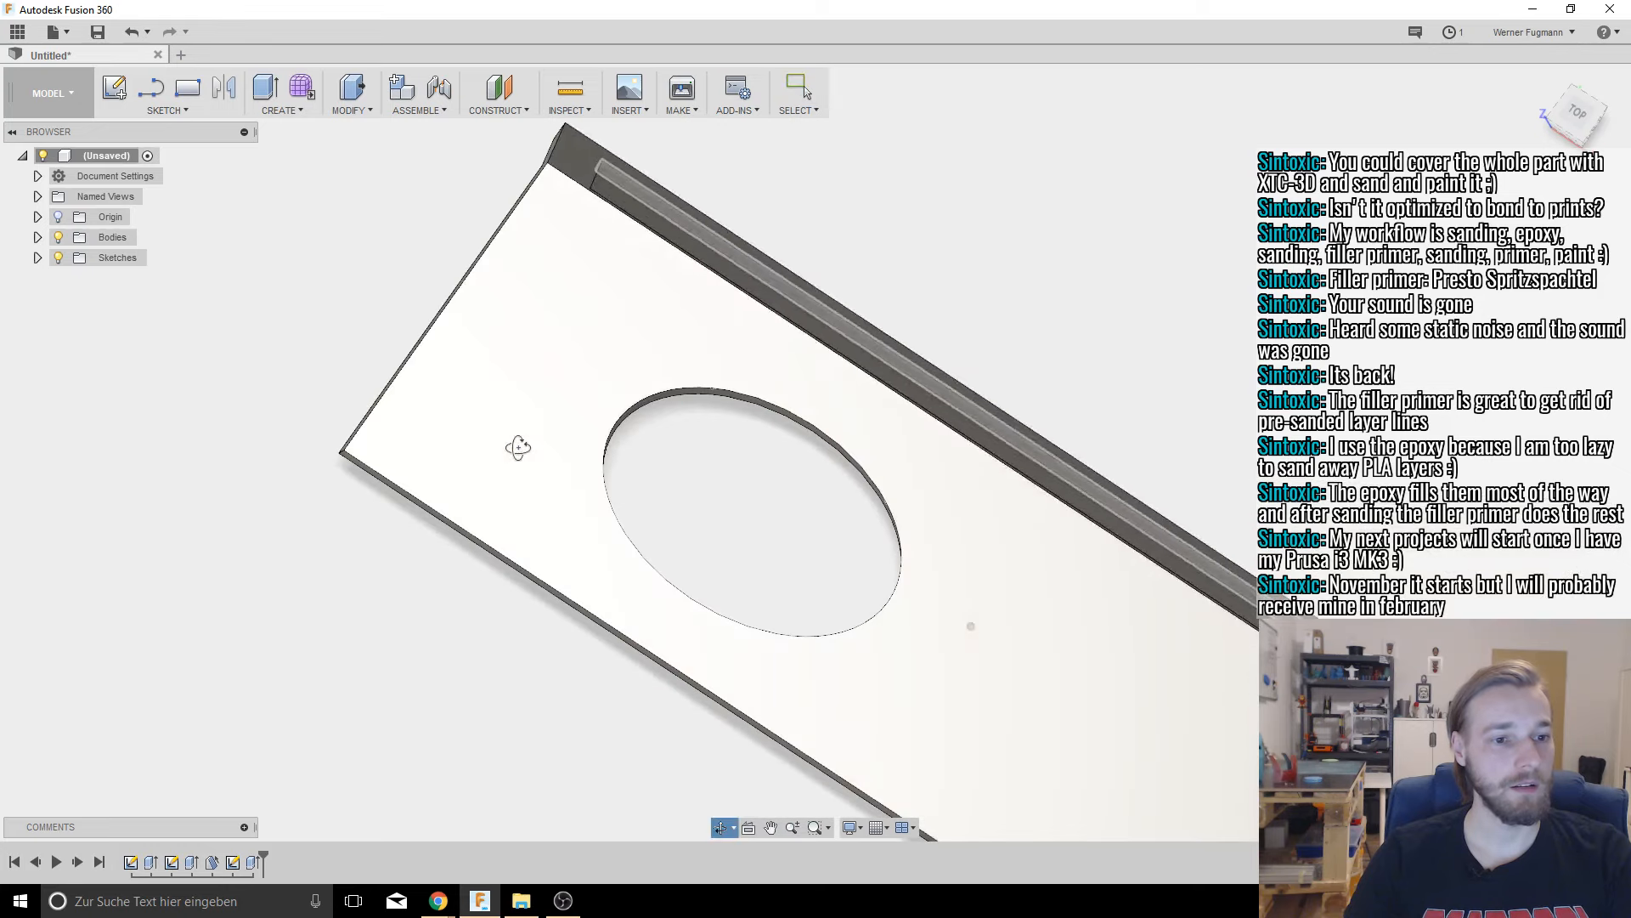
{"action": "left_click", "coordinate": [563, 176]}
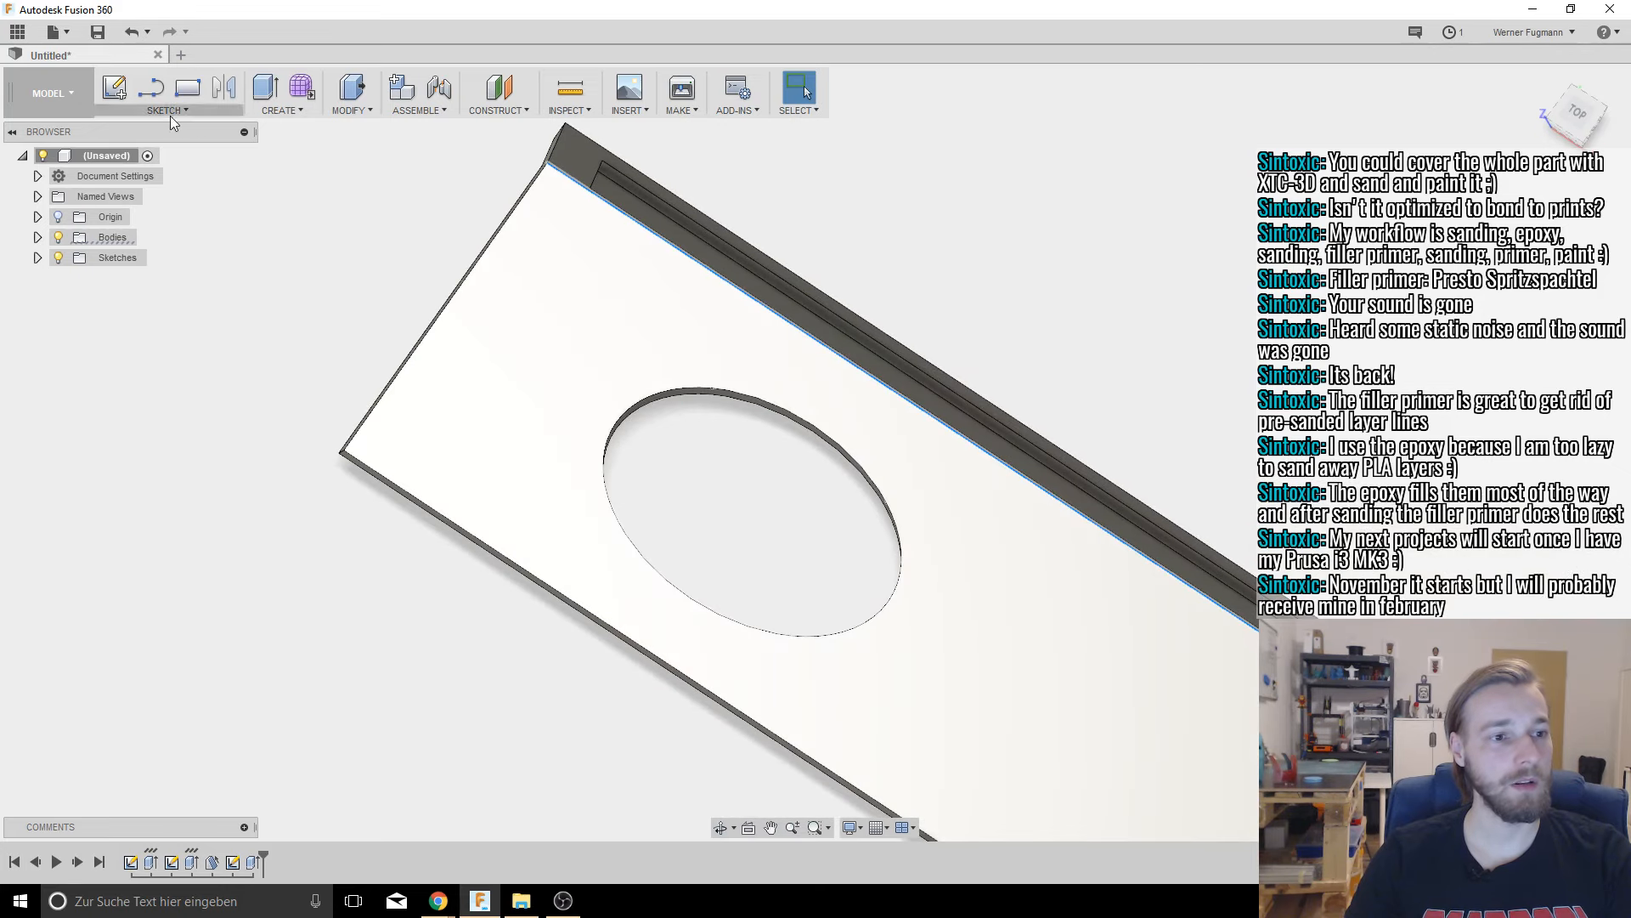
{"action": "left_click", "coordinate": [359, 109]}
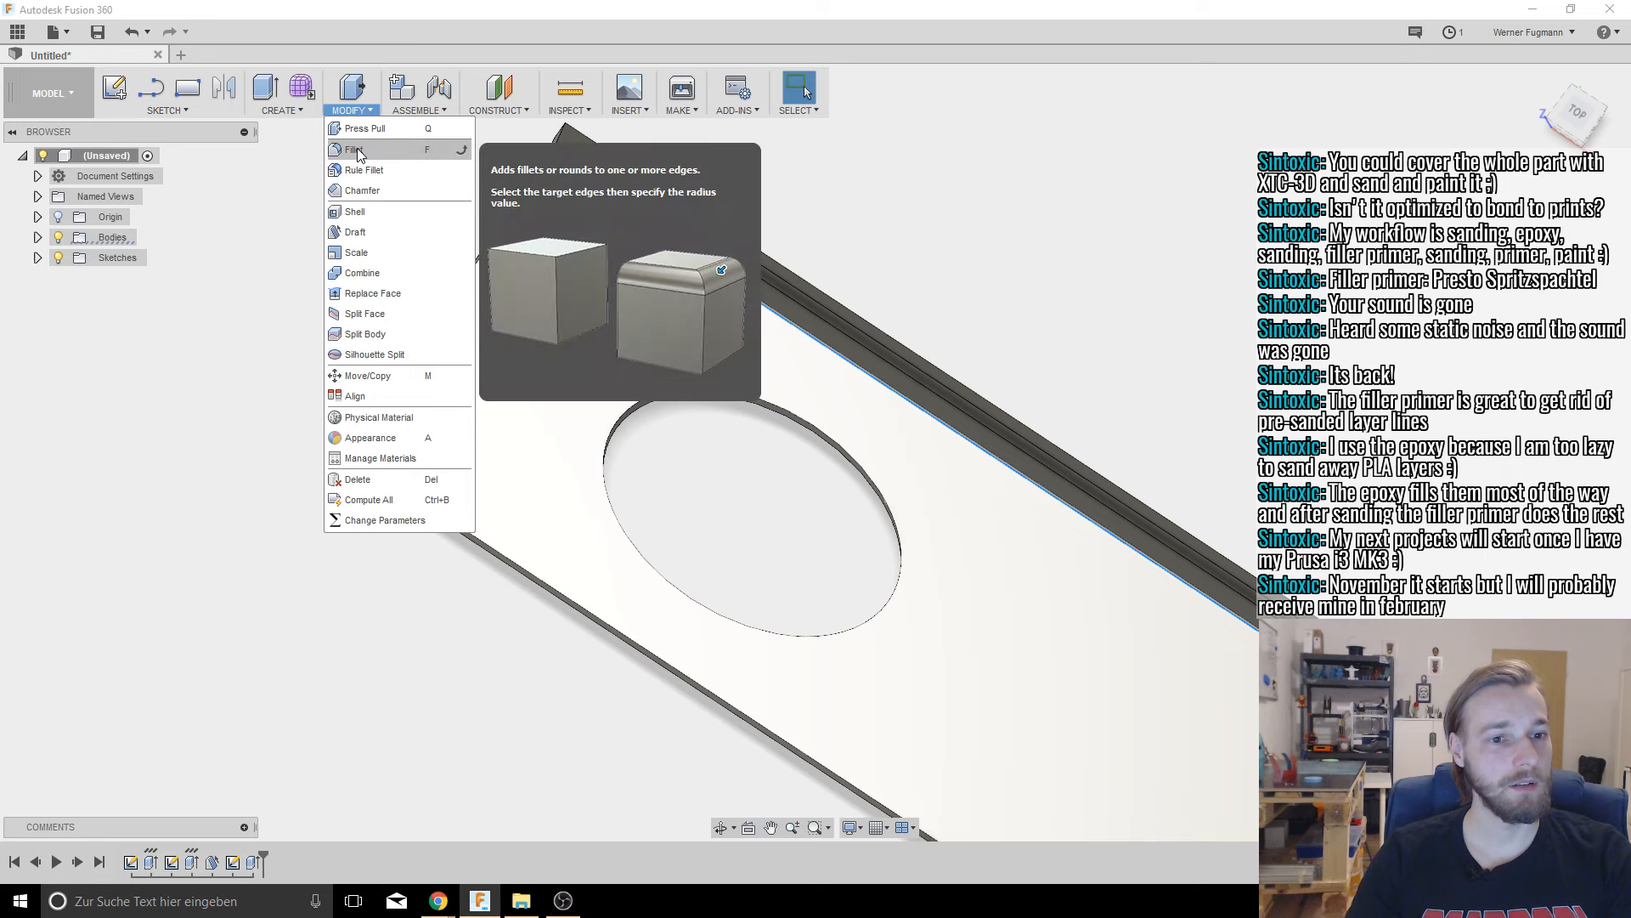
{"action": "left_click", "coordinate": [358, 150]}
{"action": "mouse_move", "coordinate": [867, 246]}
{"action": "middle_mouse_down", "text": "shift"}
{"action": "mouse_move", "coordinate": [884, 267]}
{"action": "mouse_move", "coordinate": [827, 193]}
{"action": "mouse_move", "coordinate": [858, 225]}
{"action": "middle_mouse_up", "text": "shift"}
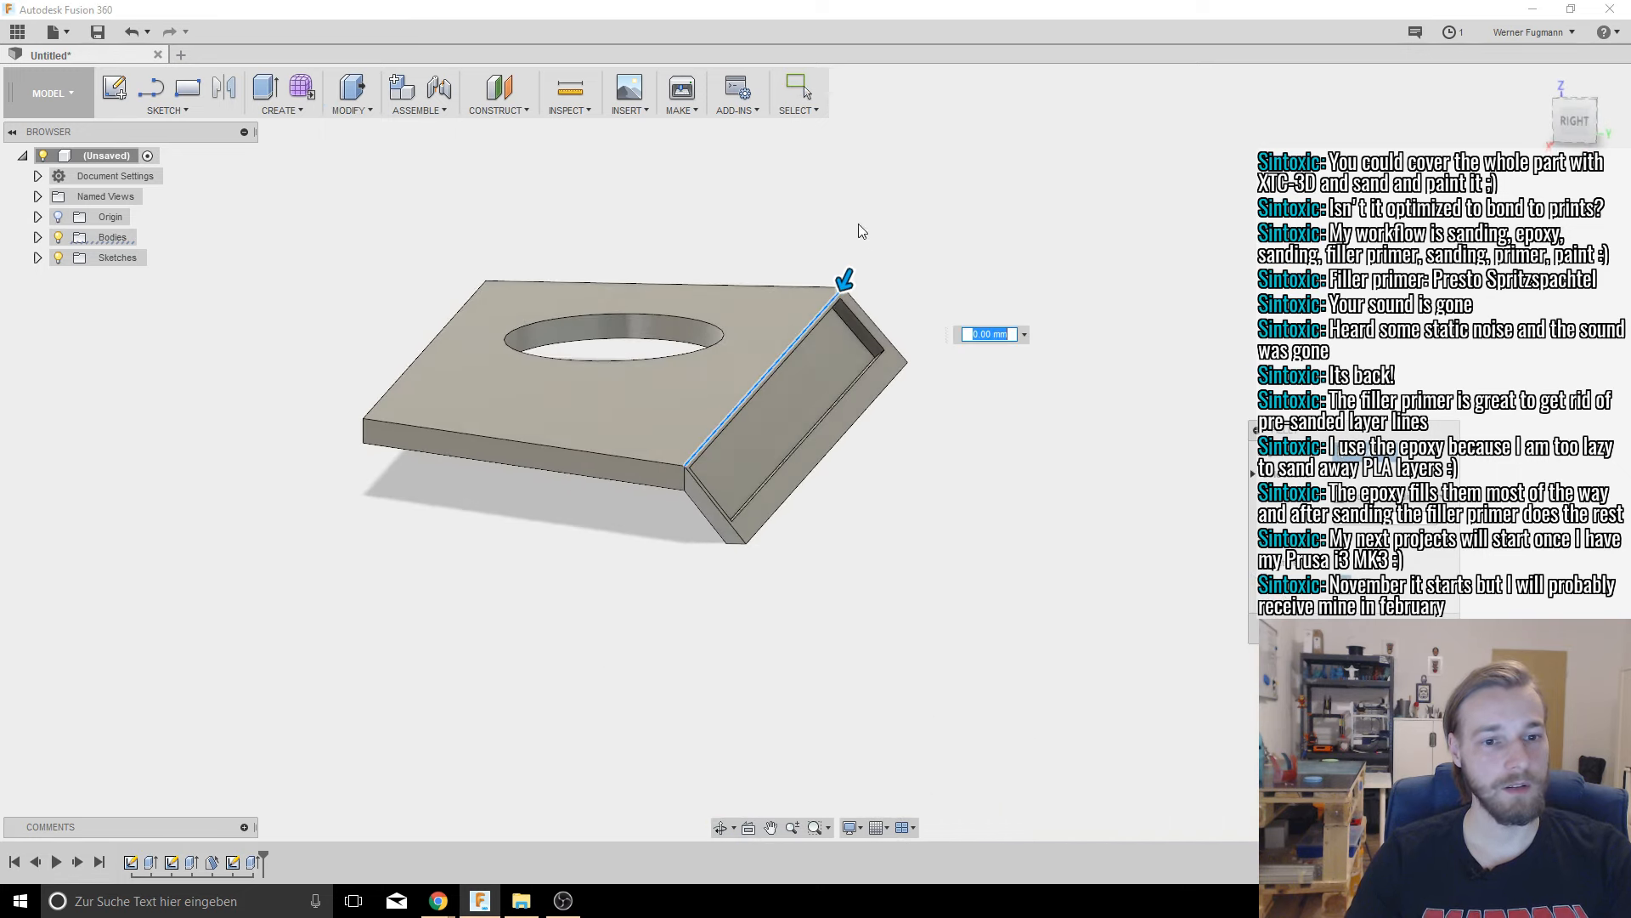
{"action": "left_click_drag", "start_coordinate": [849, 276], "coordinate": [847, 278]}
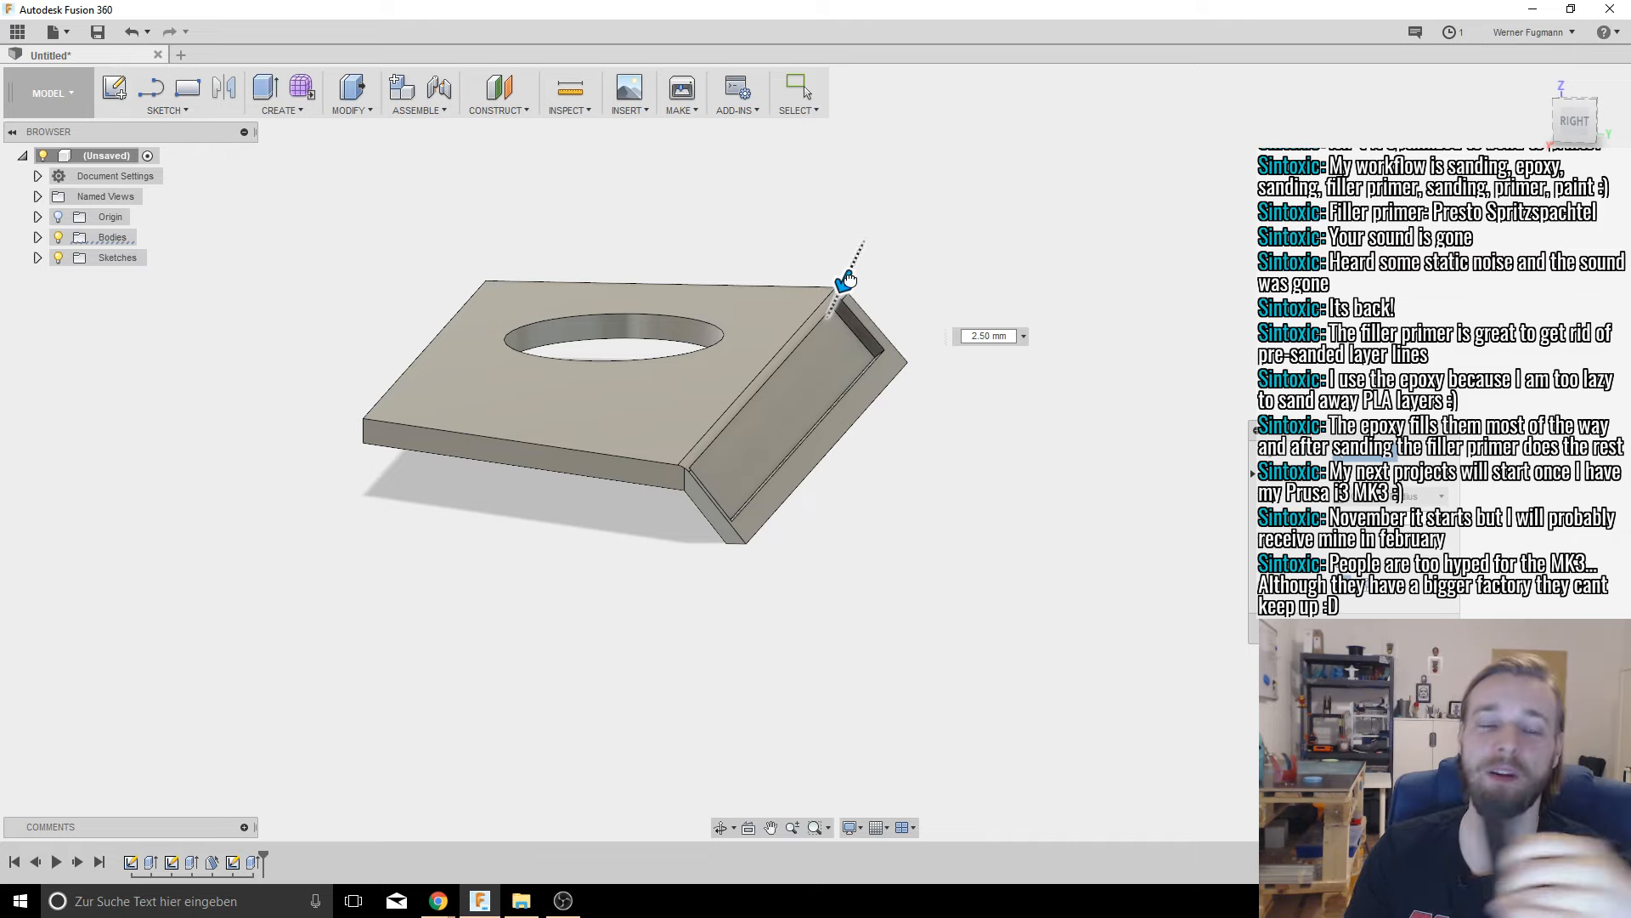
{"action": "left_click_drag", "start_coordinate": [850, 279], "coordinate": [850, 281]}
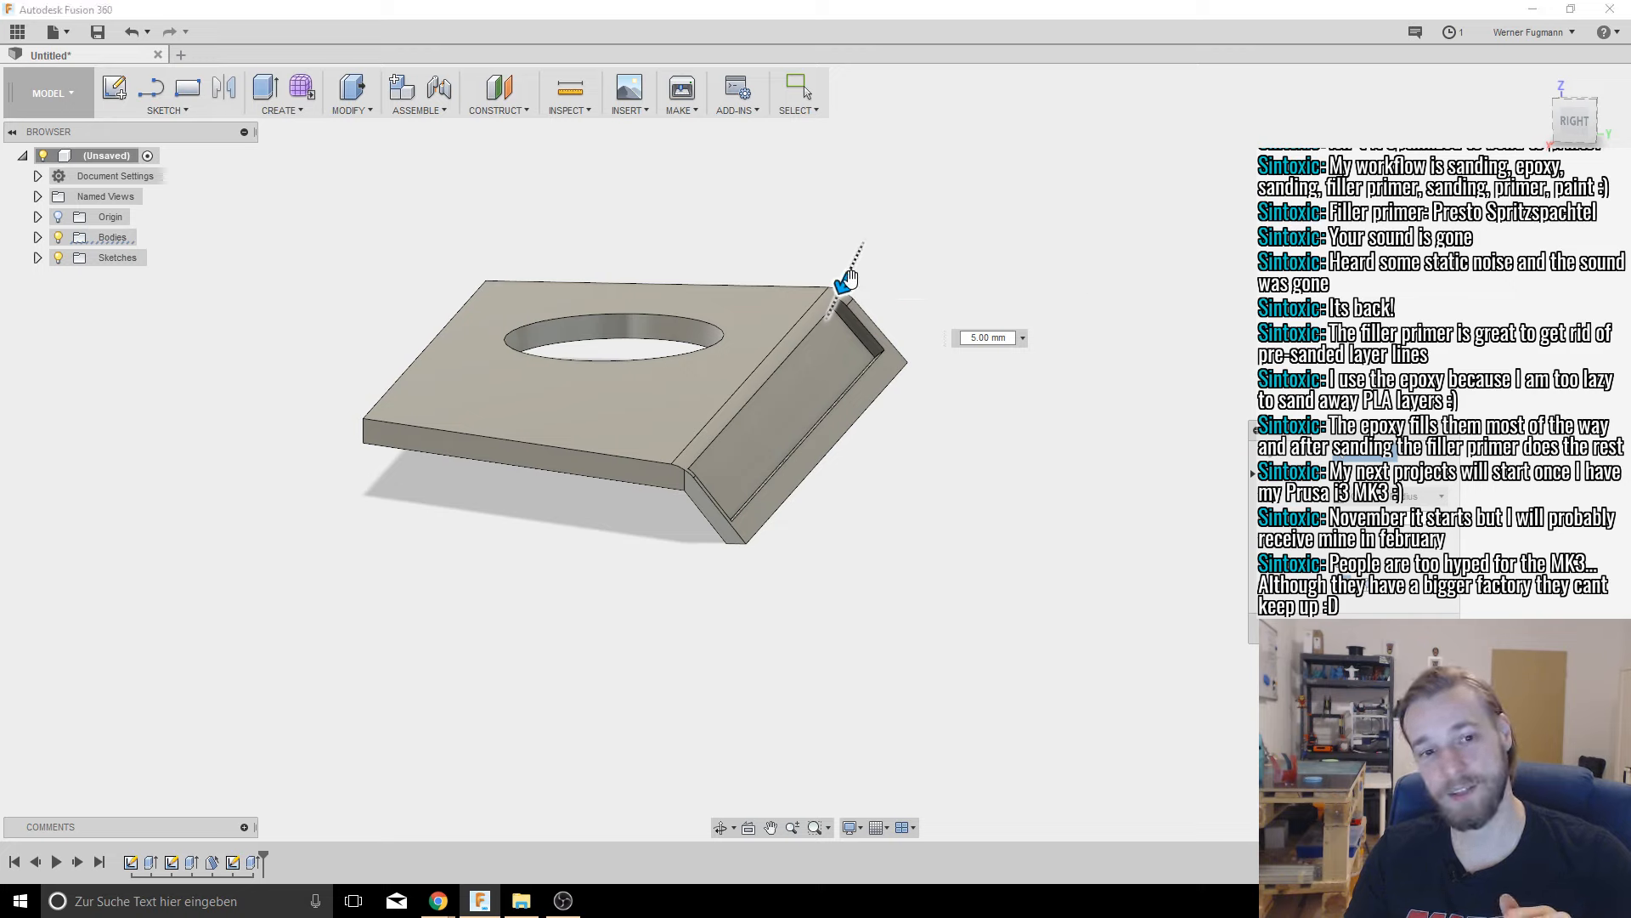
{"action": "left_click", "coordinate": [849, 279]}
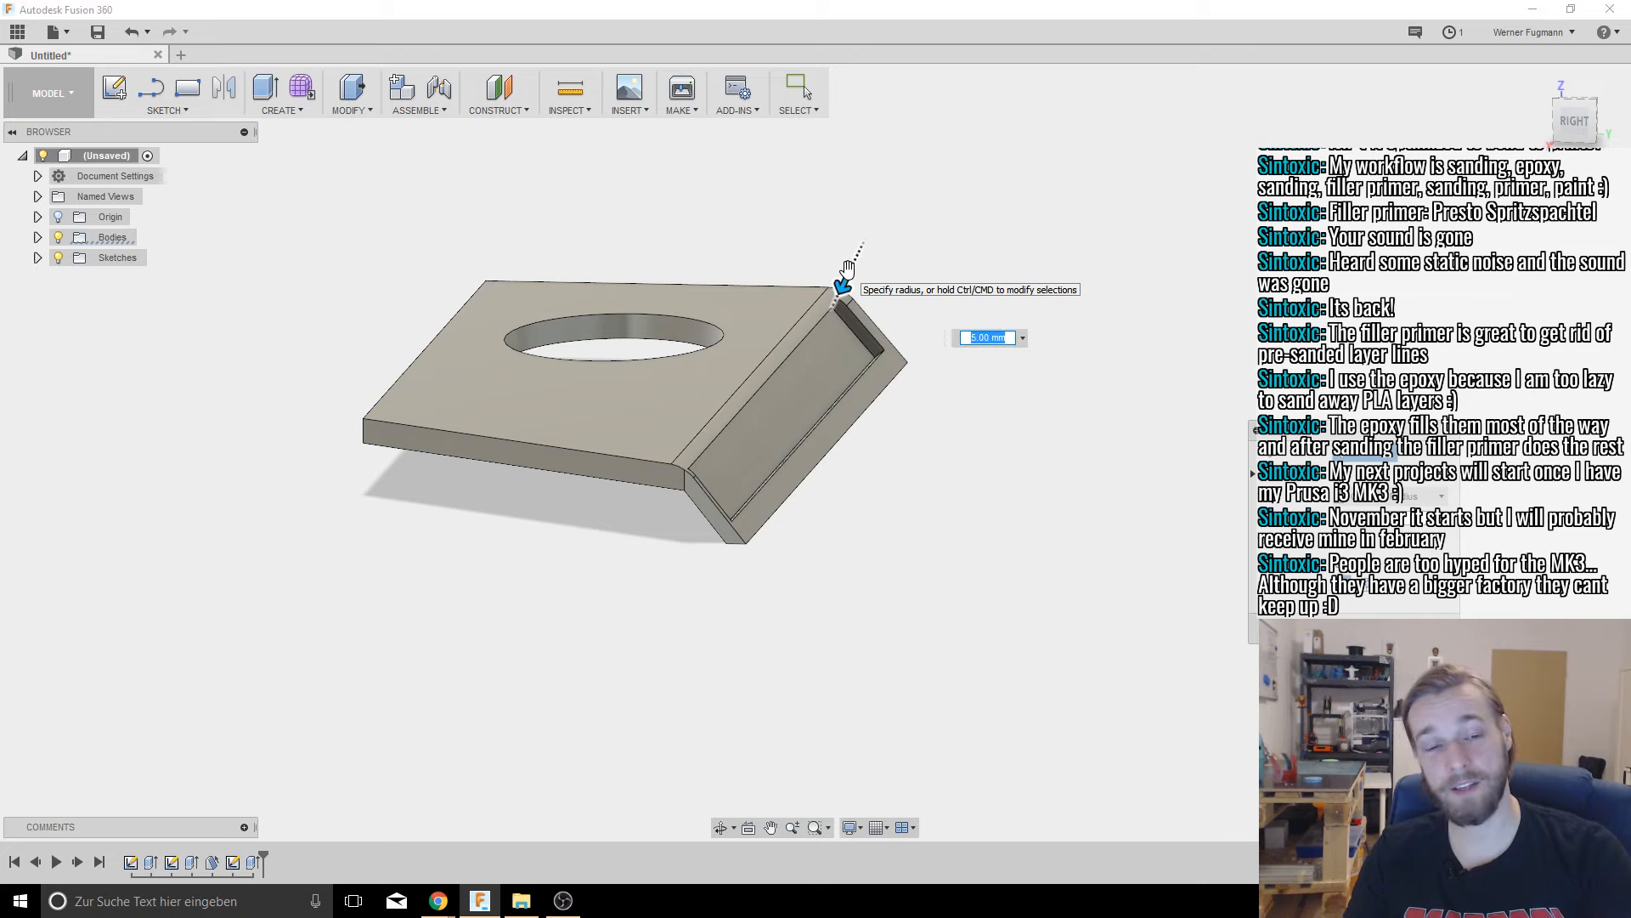
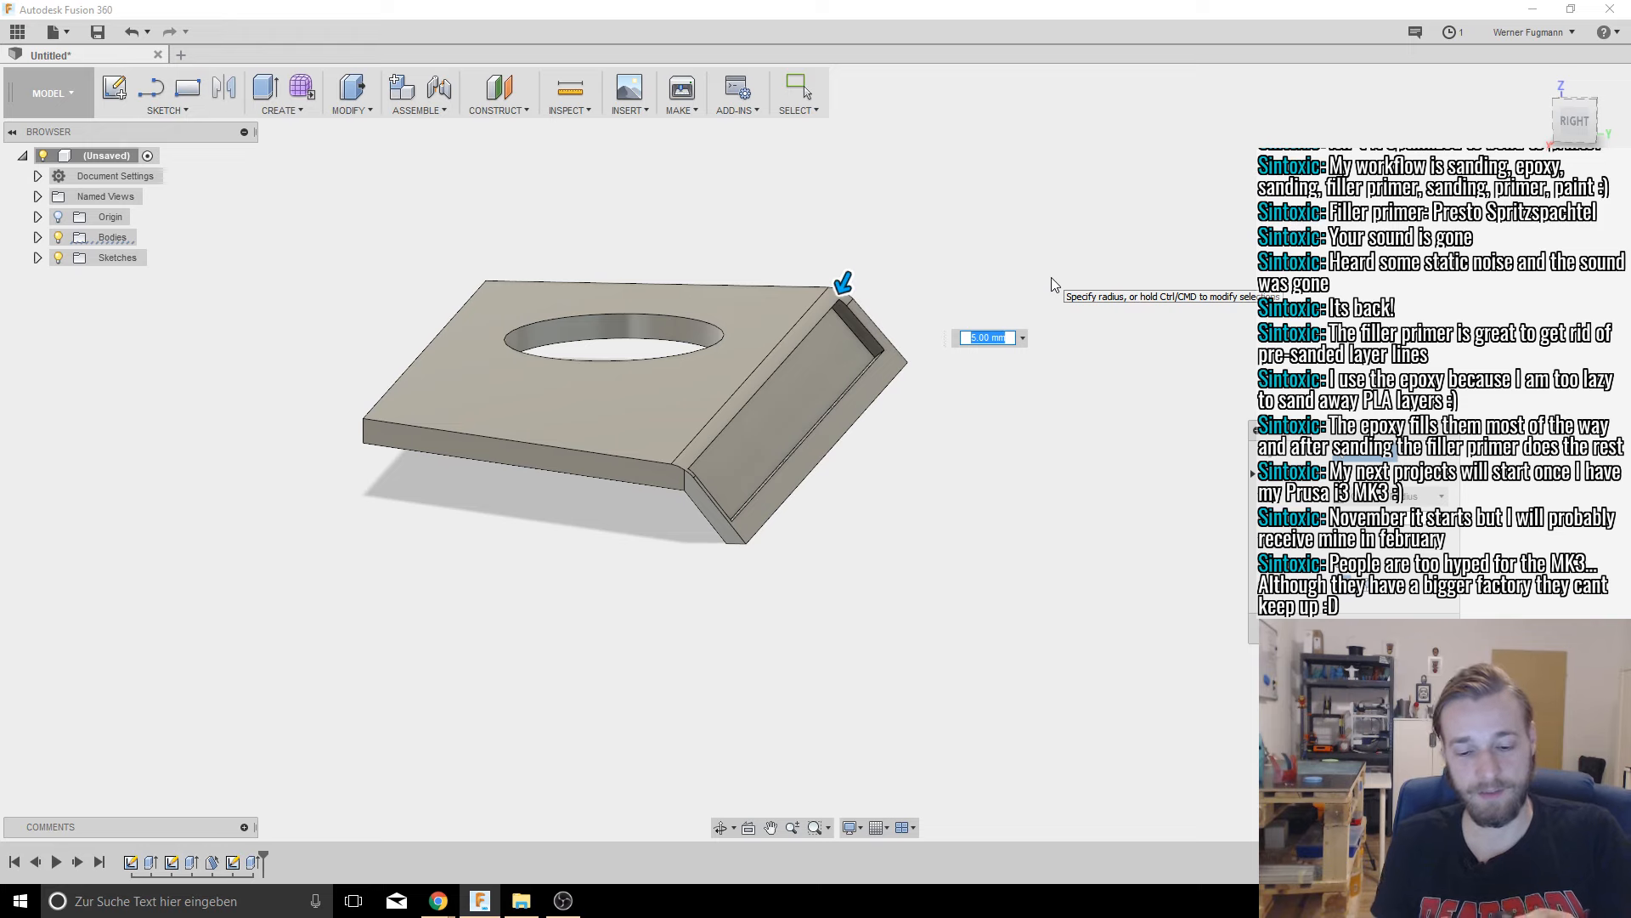
{"action": "scroll", "coordinate": [853, 325], "scroll_direction": "up", "scroll_amount": 3}
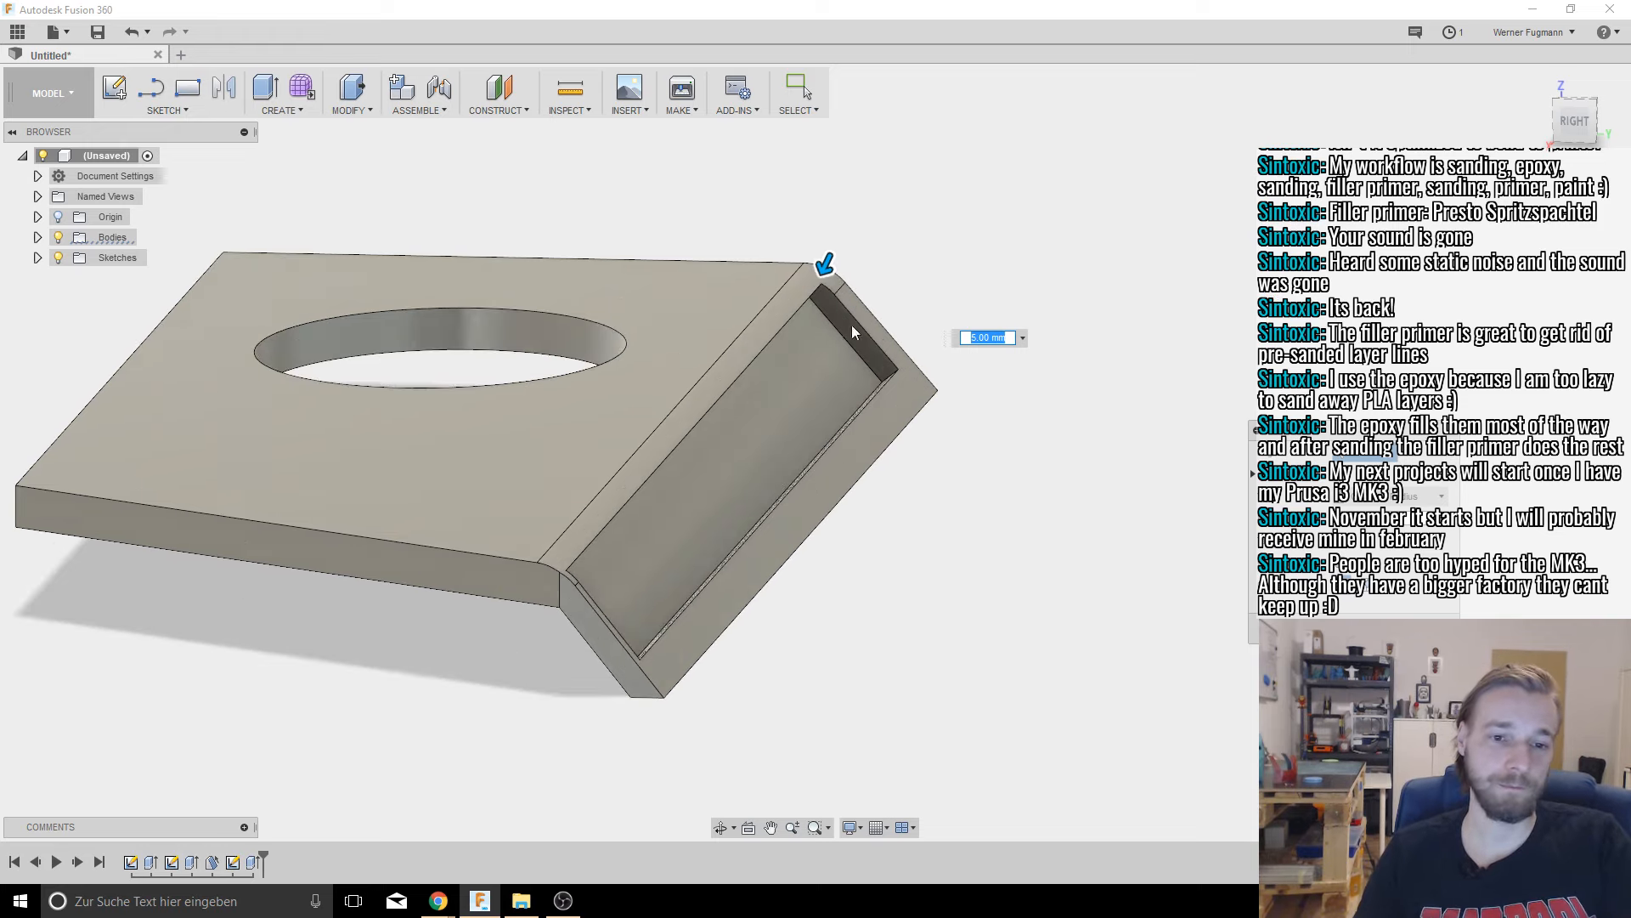
{"action": "middle_click_drag", "start_coordinate": [852, 324], "coordinate": [921, 353], "text": "shift"}
{"action": "key", "text": "Return"}
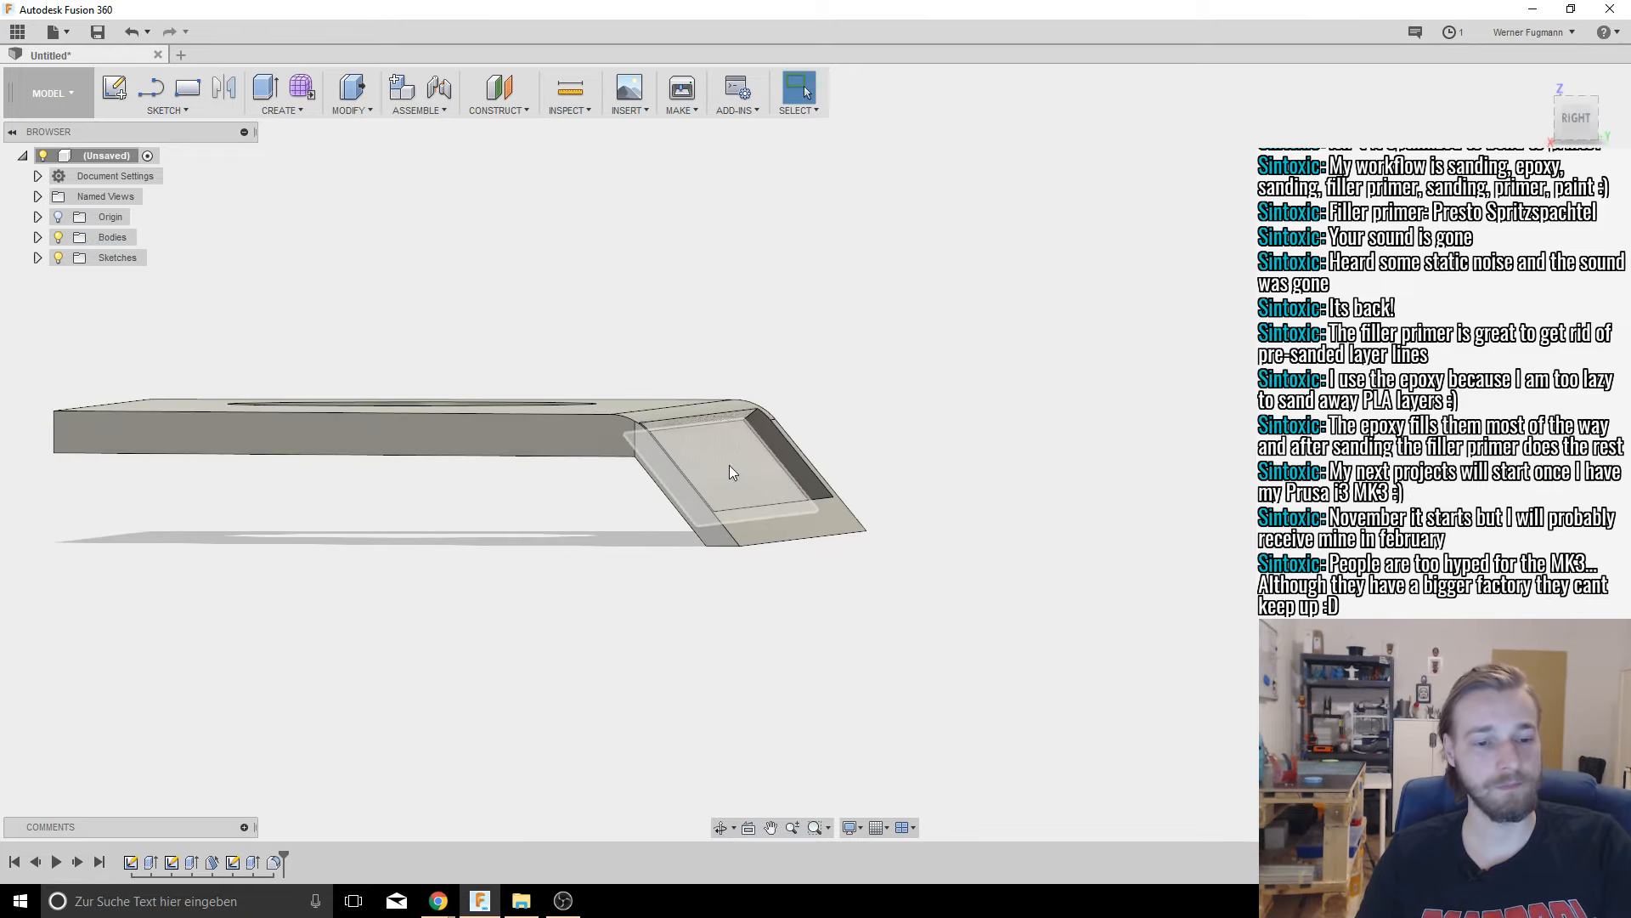
Step: Fillet the plate's long top edge opposite the lip with a 2 mm radius
{"action": "middle_click_drag", "start_coordinate": [729, 465], "coordinate": [787, 298], "text": "shift"}
{"action": "scroll", "coordinate": [787, 299], "scroll_direction": "down", "scroll_amount": 5}
{"action": "middle_click_drag", "start_coordinate": [819, 386], "coordinate": [782, 372], "text": "shift"}
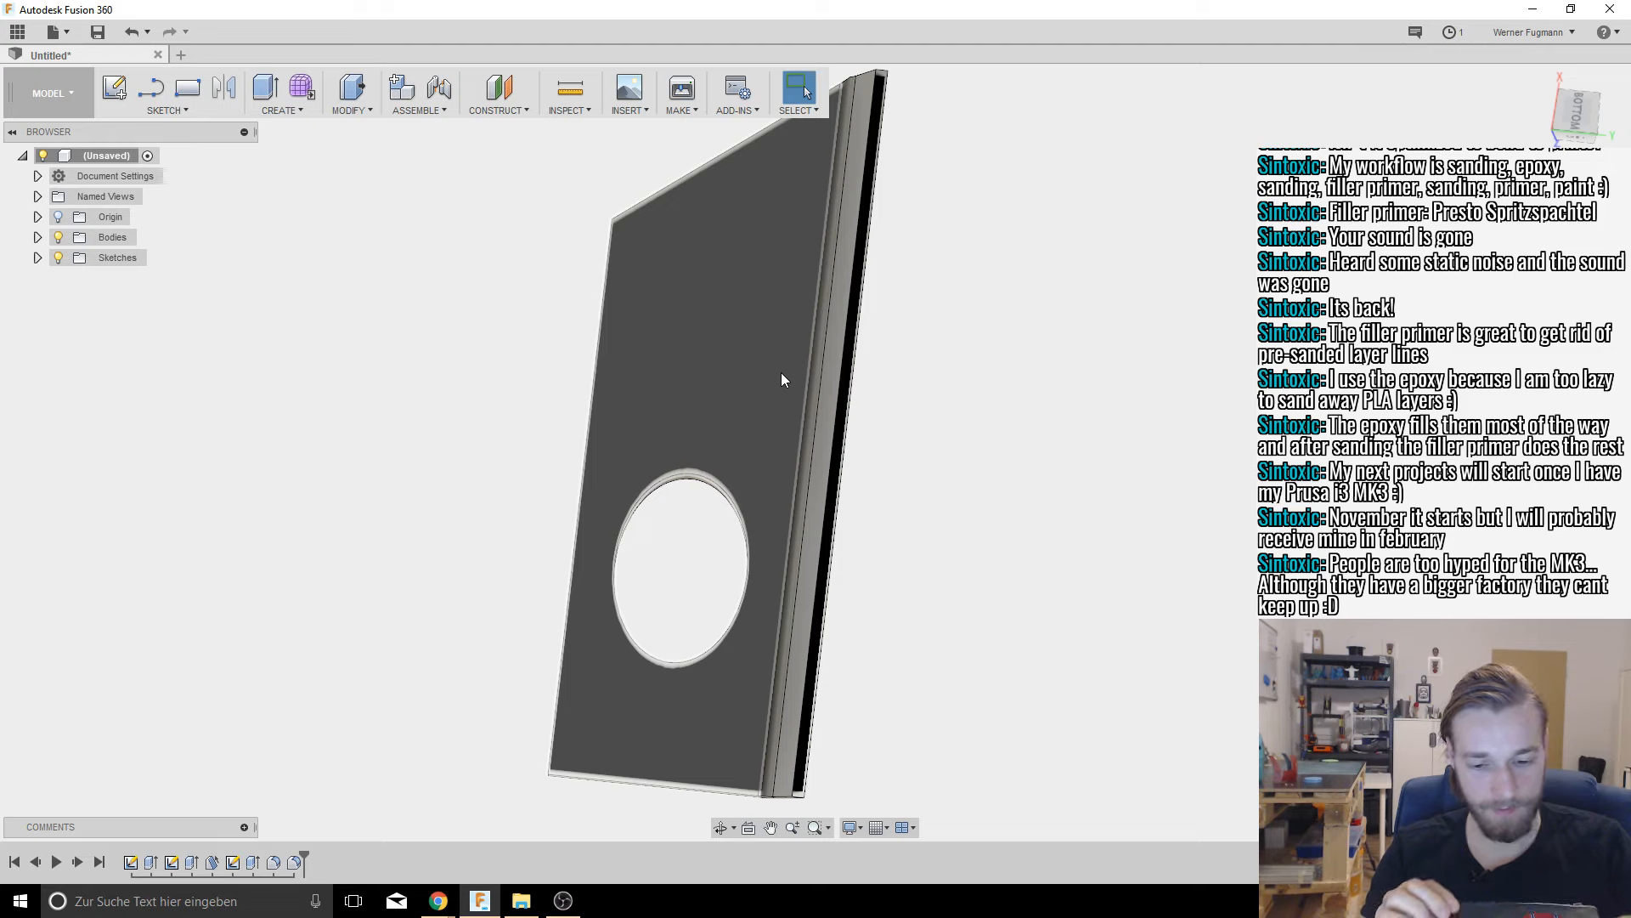
{"action": "middle_click_drag", "start_coordinate": [753, 383], "coordinate": [597, 422], "text": "shift"}
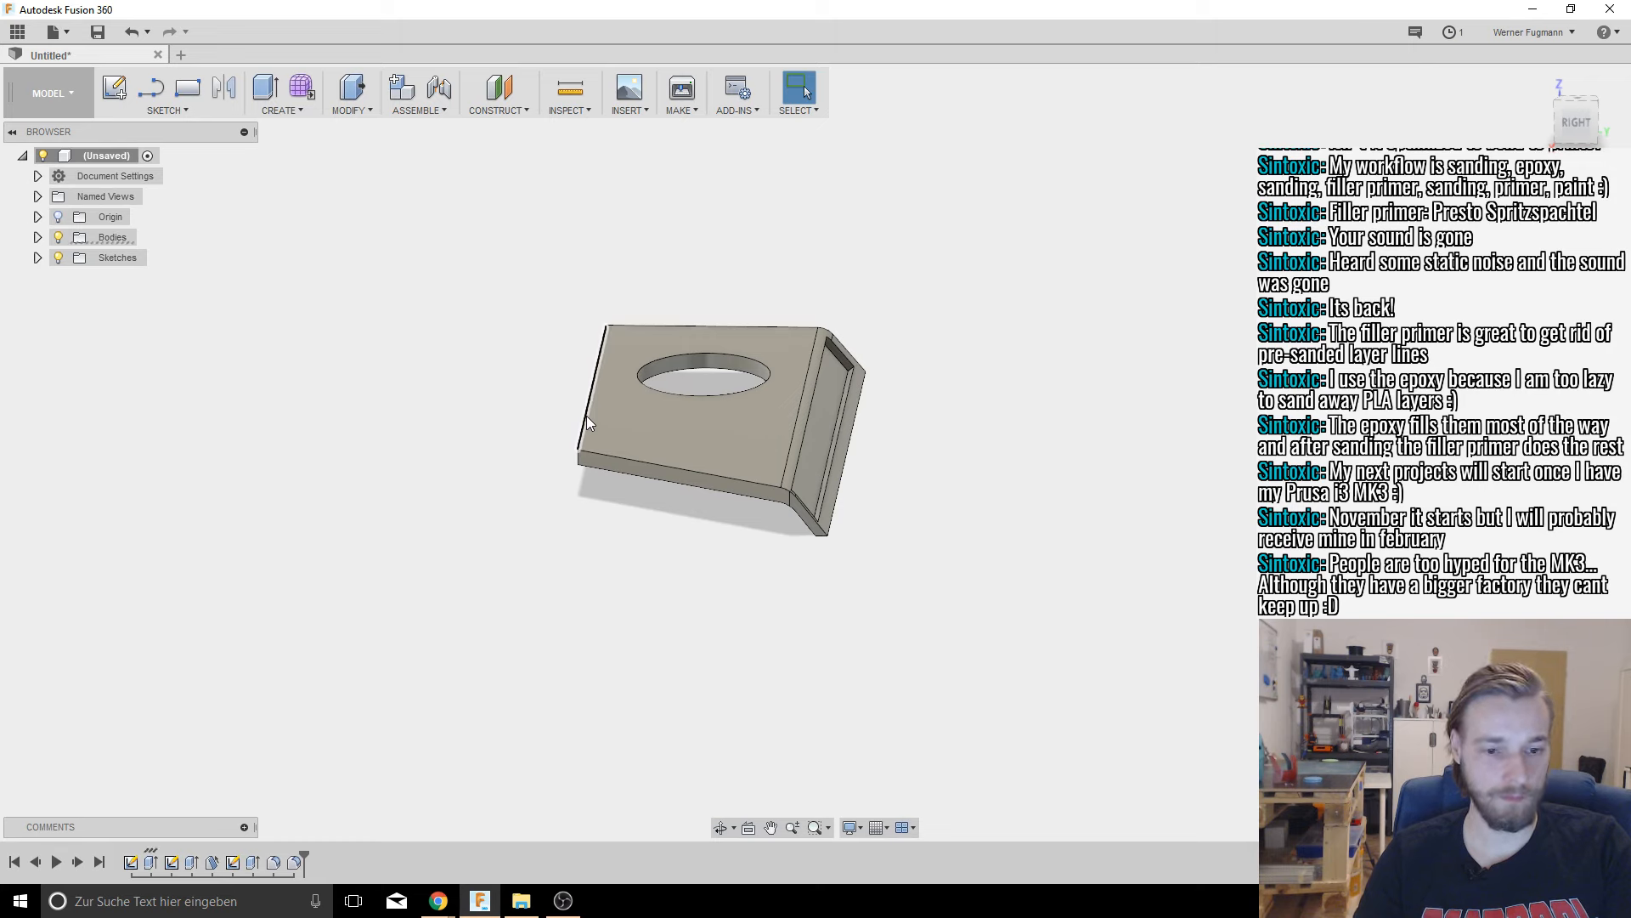
{"action": "left_click", "coordinate": [586, 415]}
{"action": "key", "text": "f"}
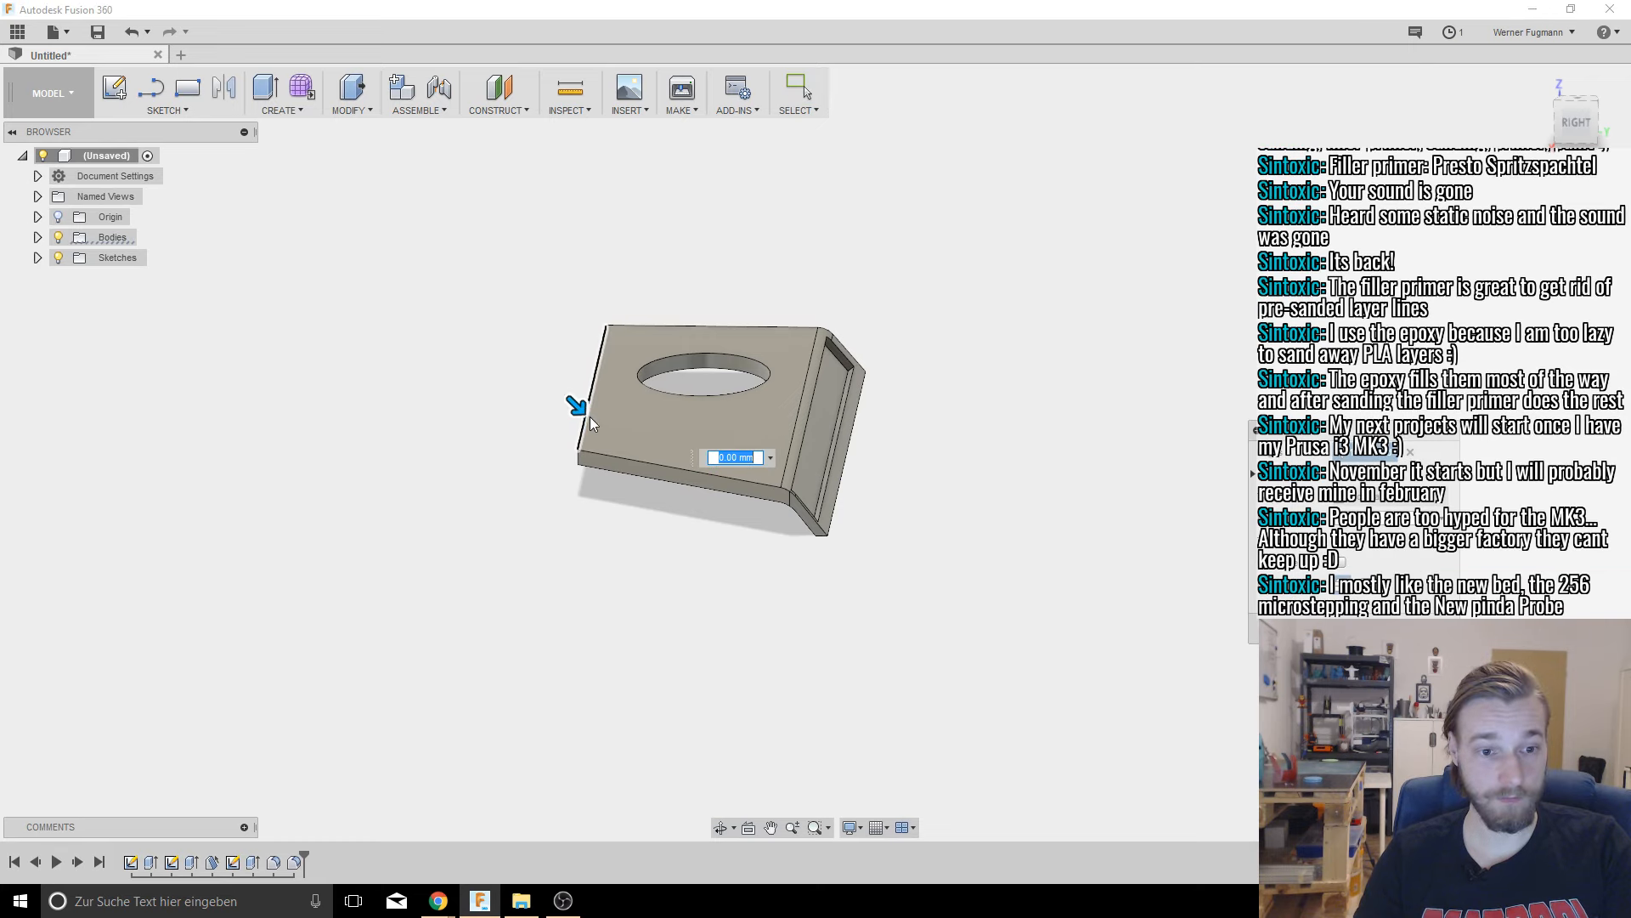
{"action": "type", "text": "2"}
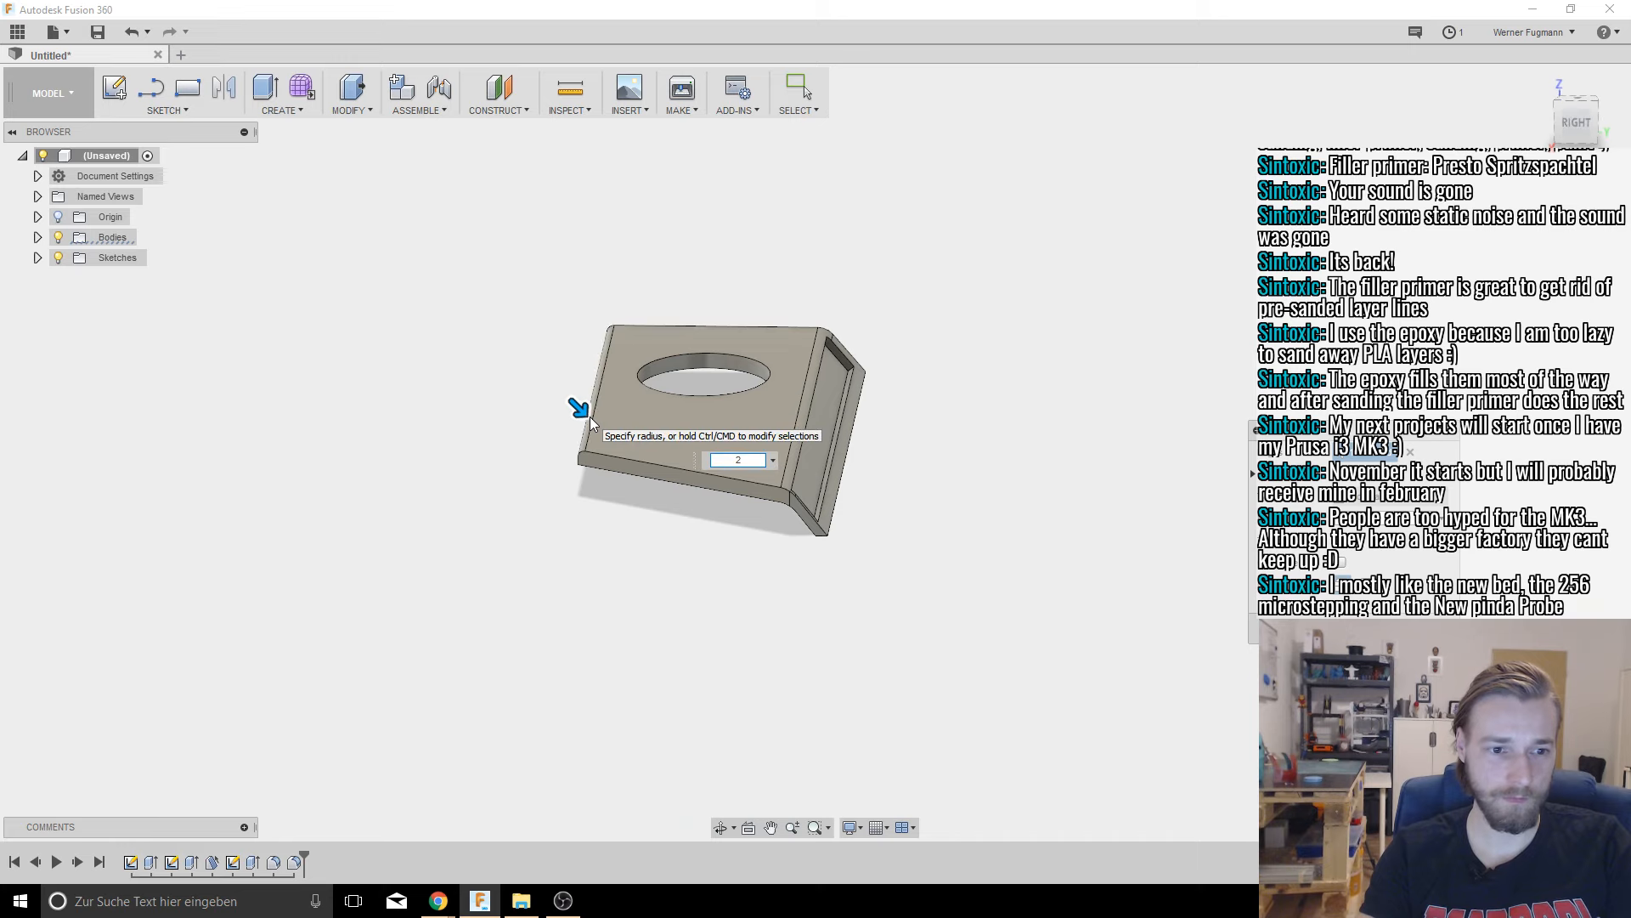
{"action": "key", "text": "Return"}
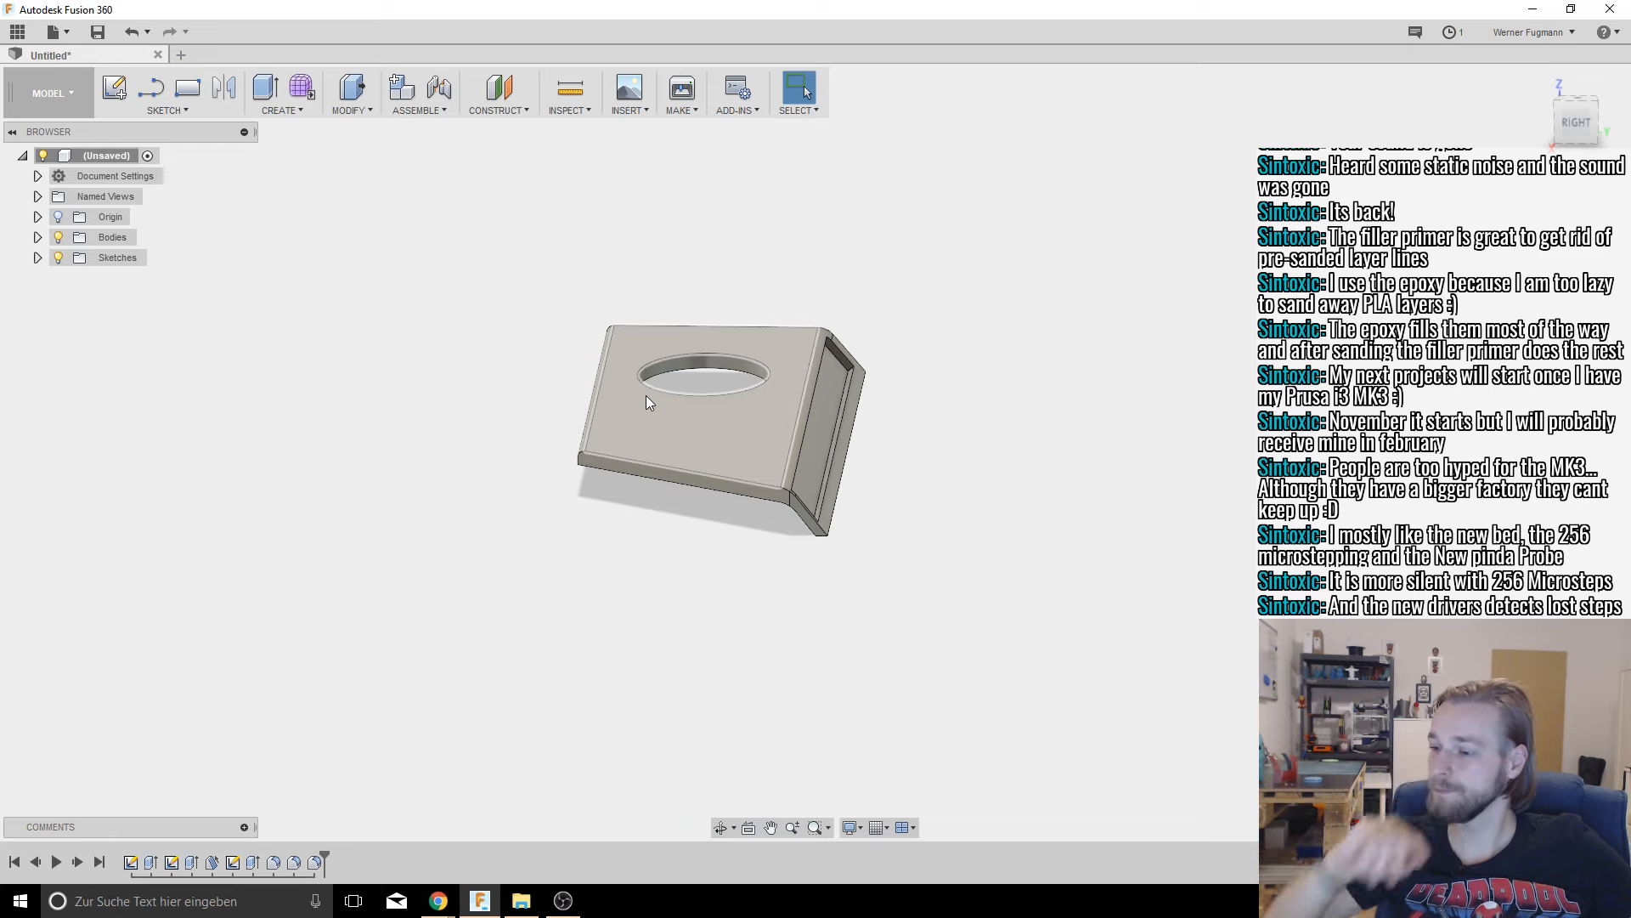
Step: Start a sketch on the underside of the plate with the elliptical hole
{"action": "middle_click_drag", "start_coordinate": [906, 396], "coordinate": [831, 438], "text": "shift"}
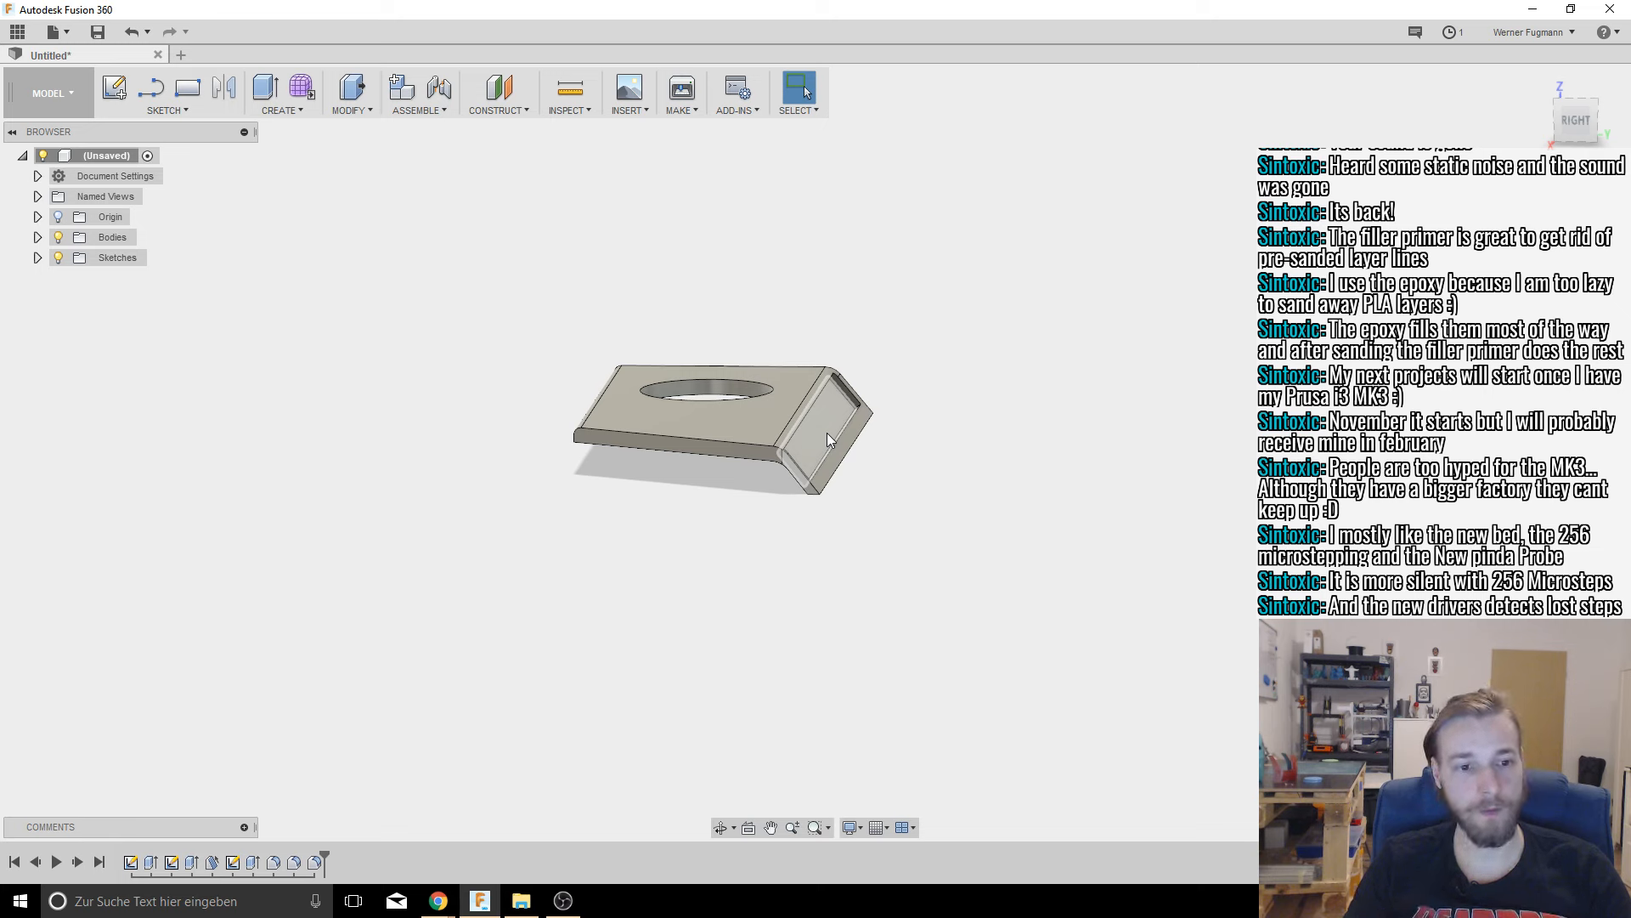
{"action": "middle_click_drag", "start_coordinate": [827, 432], "coordinate": [784, 338], "text": "shift"}
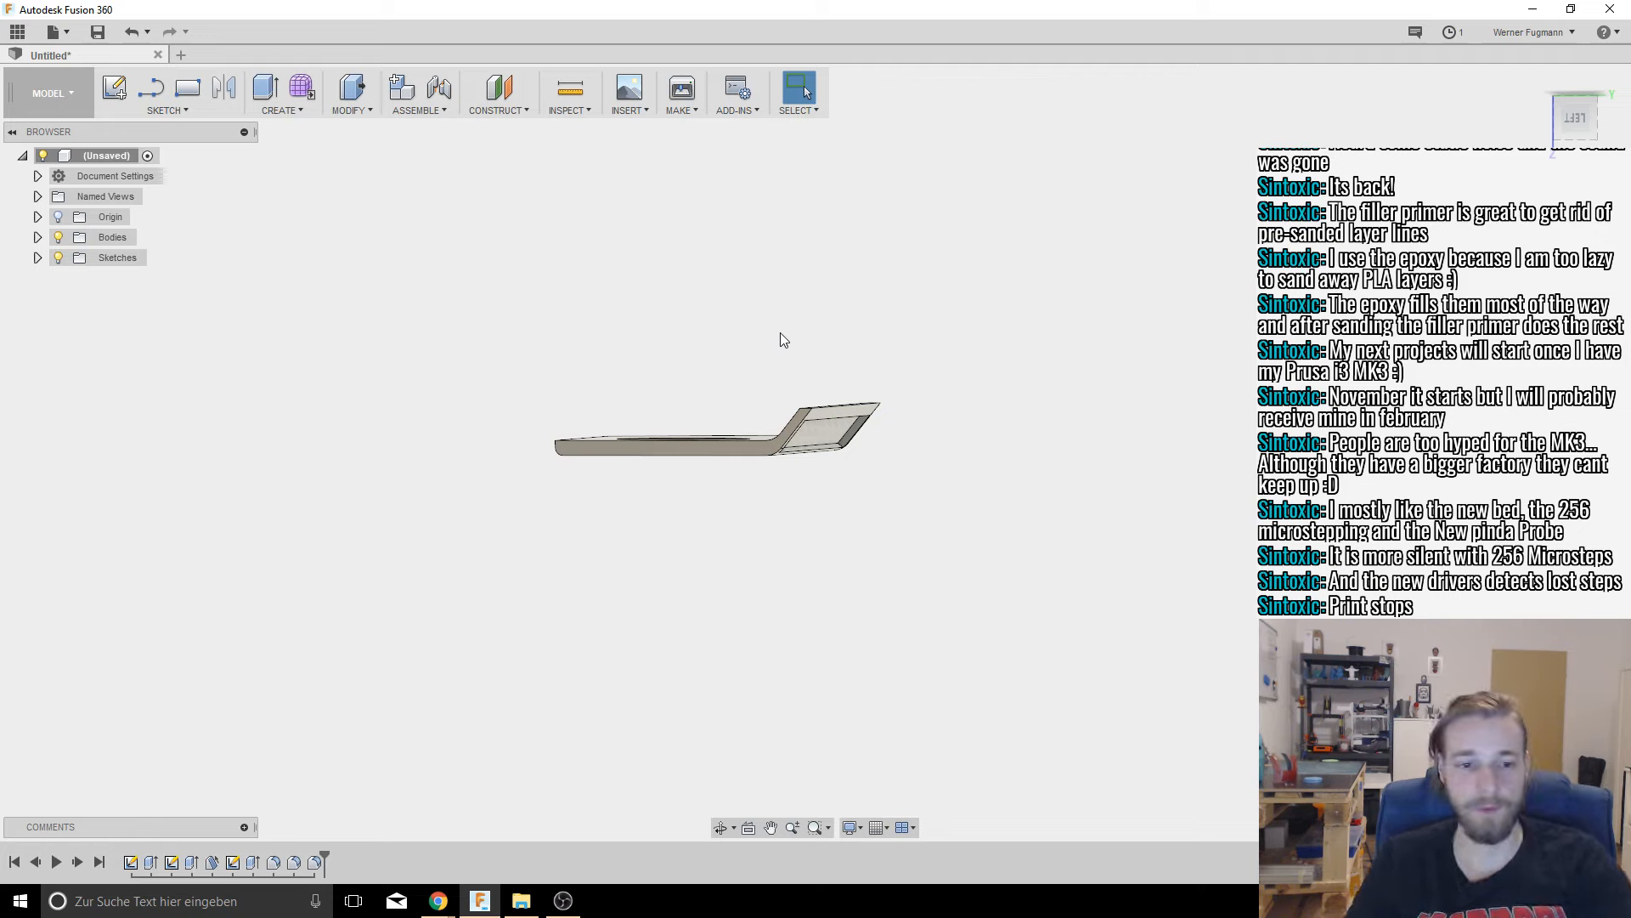
{"action": "middle_click_drag", "start_coordinate": [731, 393], "coordinate": [739, 428], "text": "shift"}
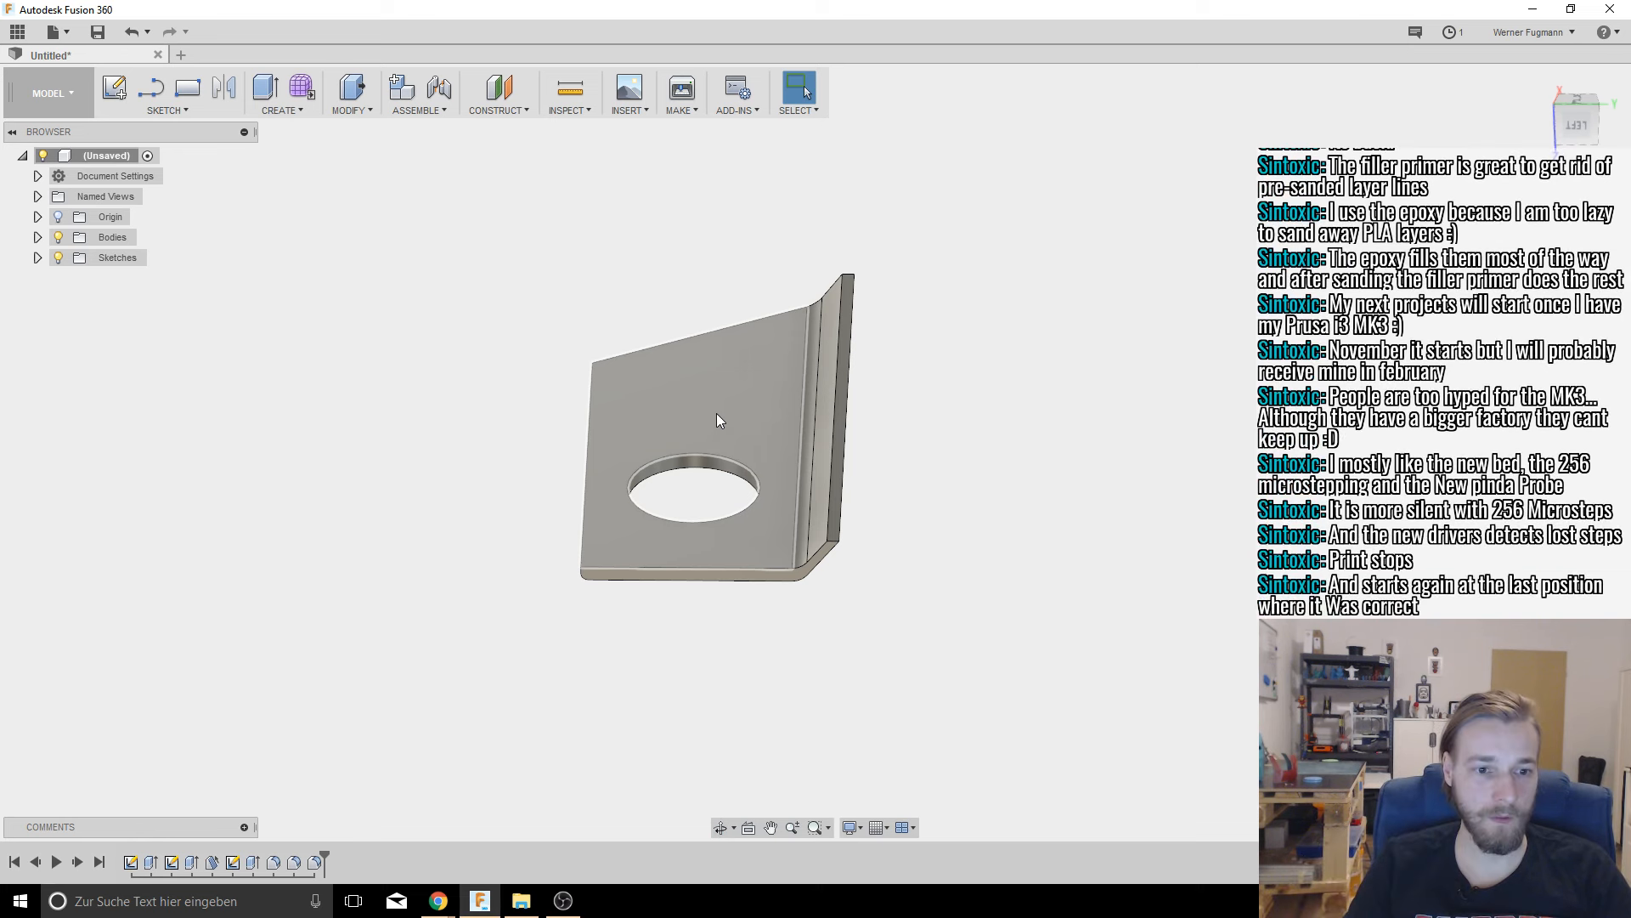
{"action": "middle_click_drag", "start_coordinate": [716, 413], "coordinate": [646, 488], "text": "shift"}
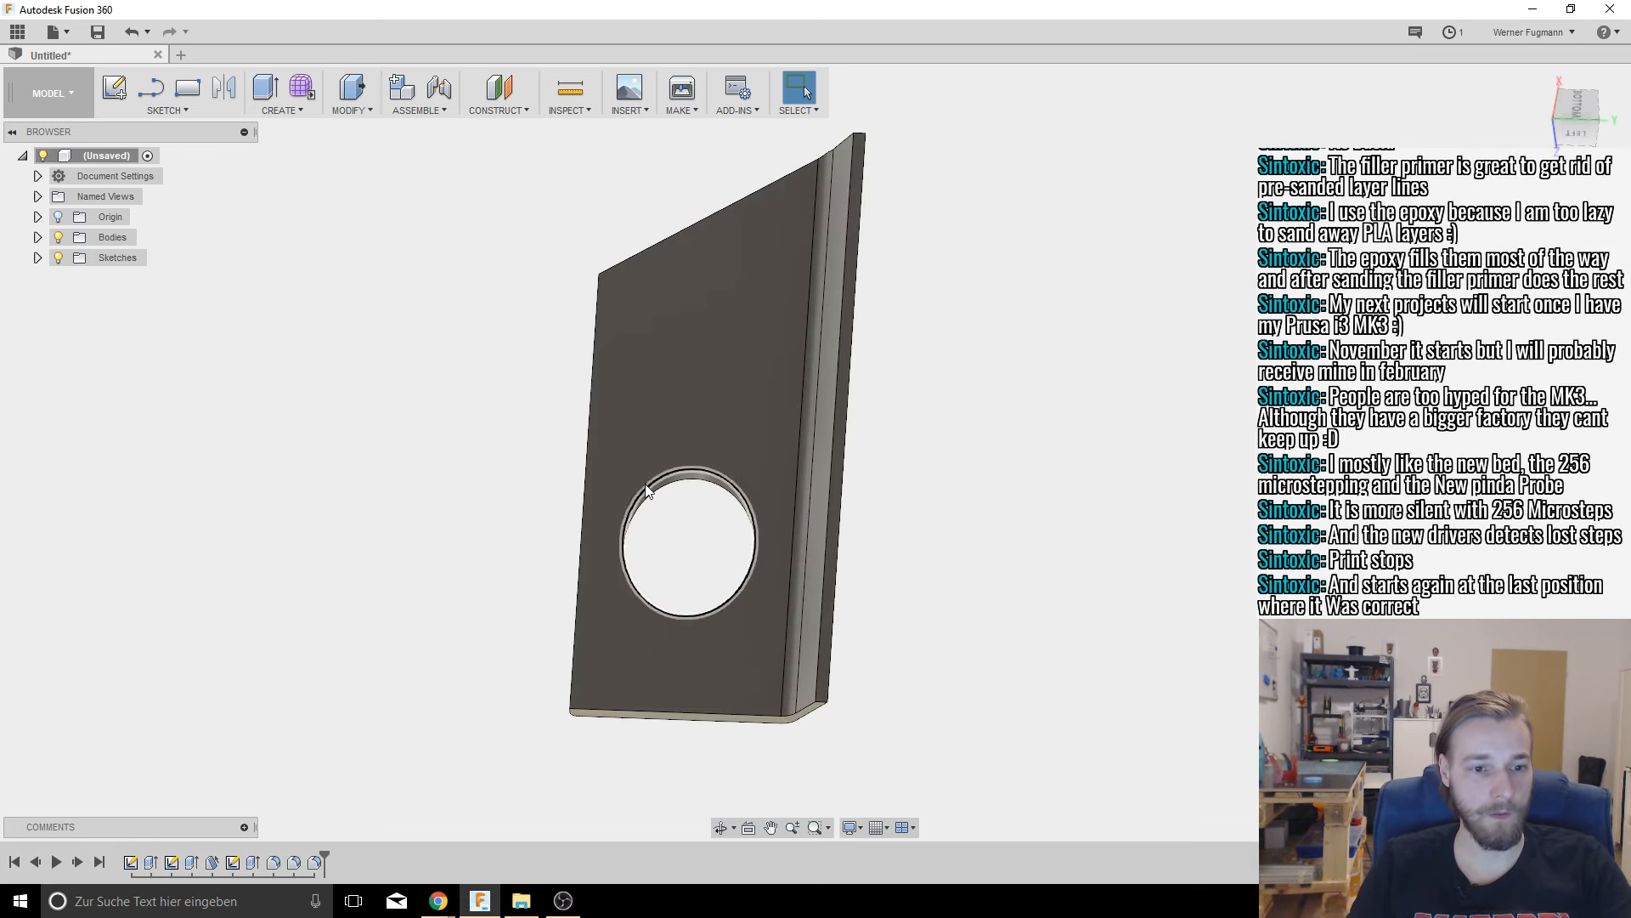
{"action": "left_click", "coordinate": [658, 414]}
{"action": "left_click", "coordinate": [114, 87]}
{"action": "left_click", "coordinate": [751, 537]}
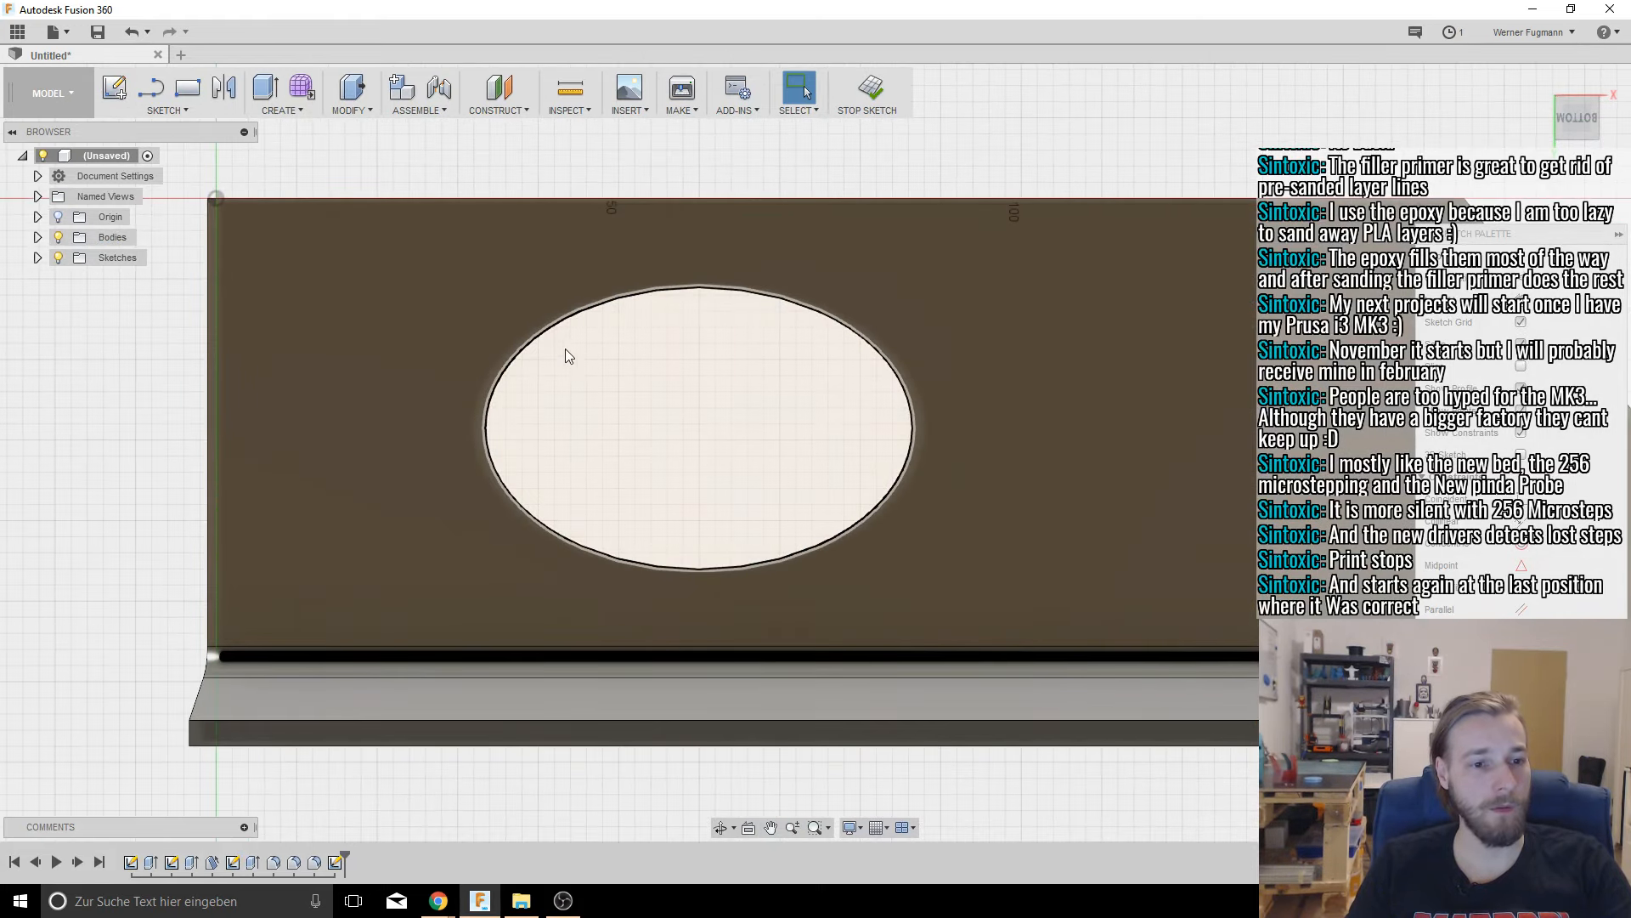
Step: Offset the elliptical hole's edge outward by 4 mm in the sketch
{"action": "left_click", "coordinate": [540, 332]}
{"action": "left_click", "coordinate": [172, 113]}
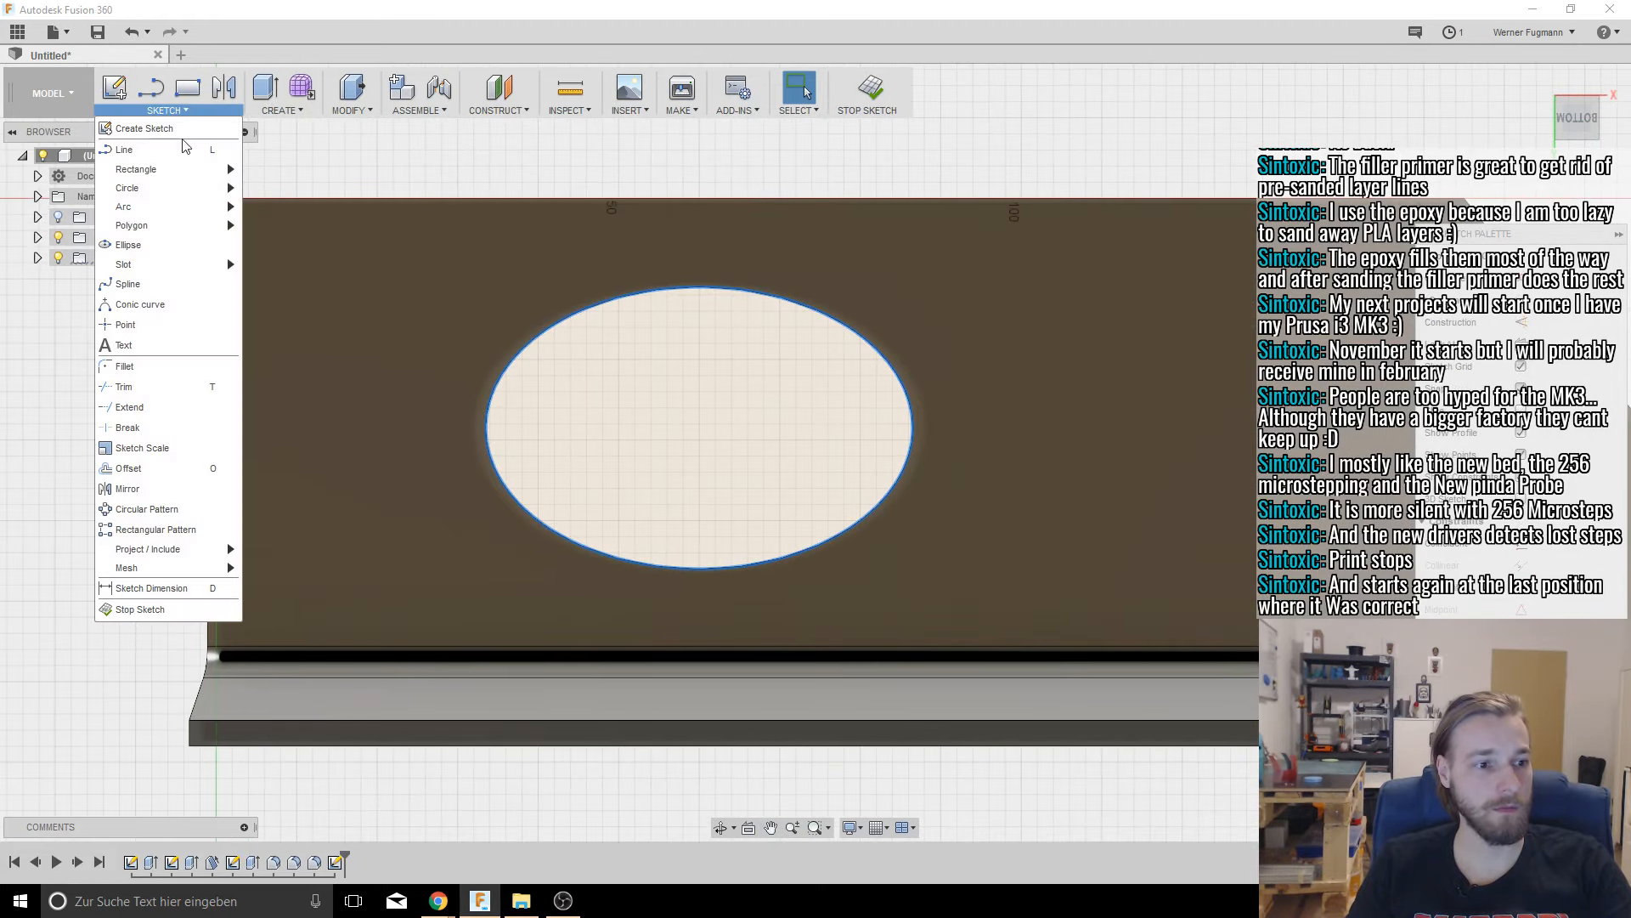
{"action": "left_click", "coordinate": [147, 475]}
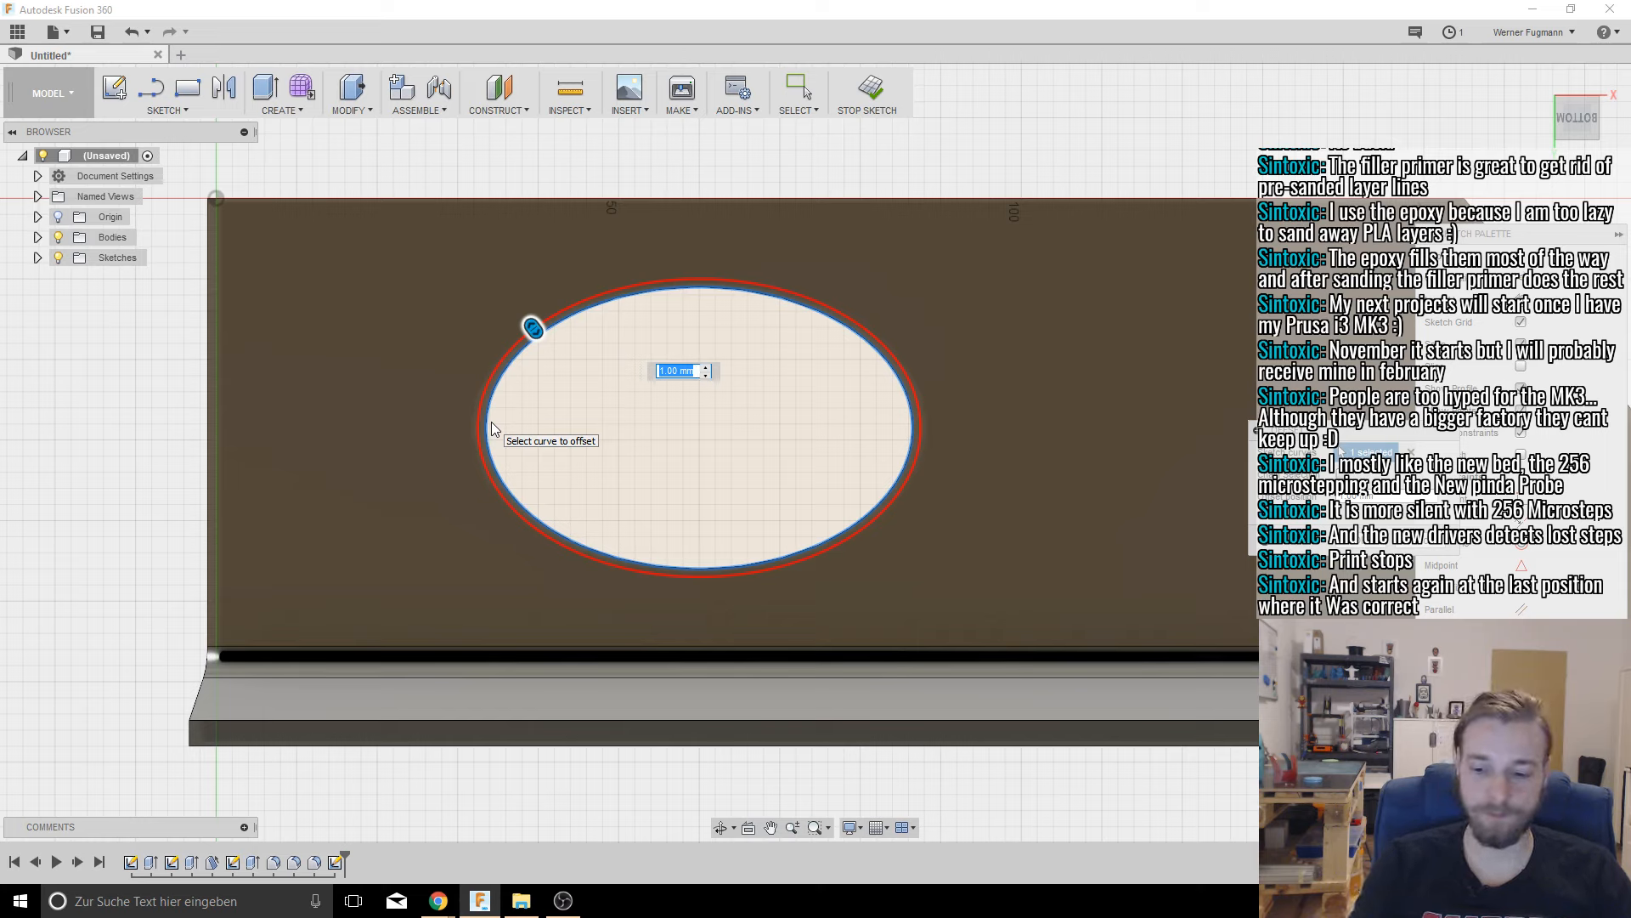
{"action": "type", "text": "4"}
{"action": "key", "text": "Return"}
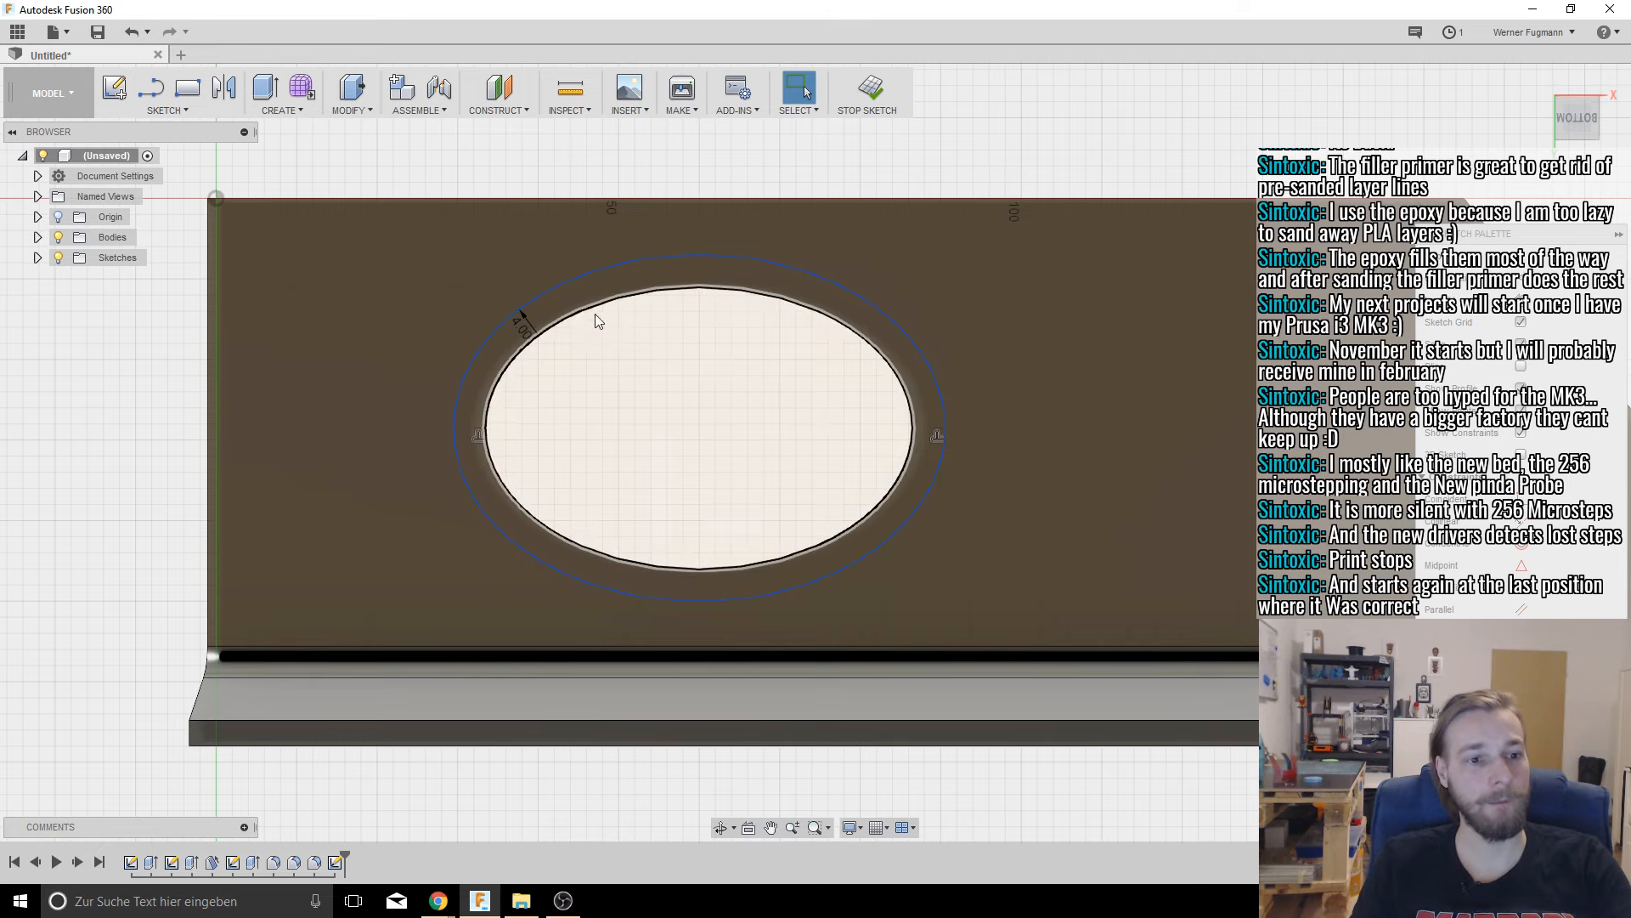
Step: Extrude the elliptical ring profile into the plate as a cut, forming a shallow recess around the hole on the underside
{"action": "left_click", "coordinate": [598, 288]}
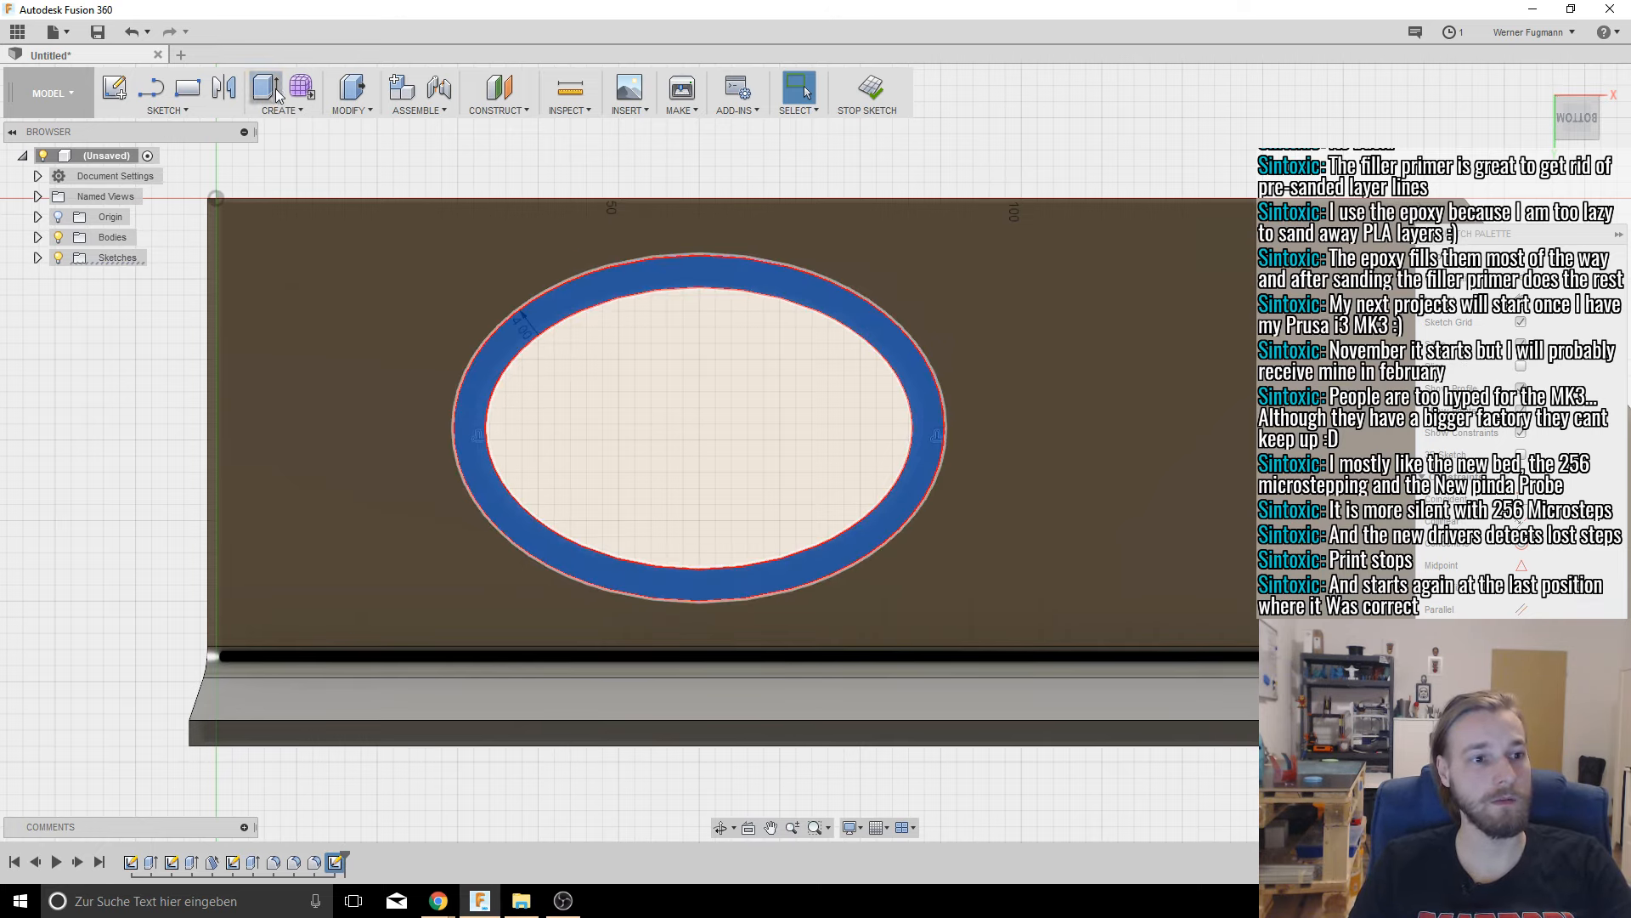
{"action": "key", "text": "e"}
{"action": "mouse_move", "coordinate": [583, 338]}
{"action": "middle_mouse_down", "text": "shift"}
{"action": "mouse_move", "coordinate": [578, 257]}
{"action": "mouse_move", "coordinate": [696, 418]}
{"action": "mouse_move", "coordinate": [848, 502]}
{"action": "middle_mouse_up", "text": "shift"}
{"action": "middle_click_drag", "start_coordinate": [982, 521], "coordinate": [809, 461]}
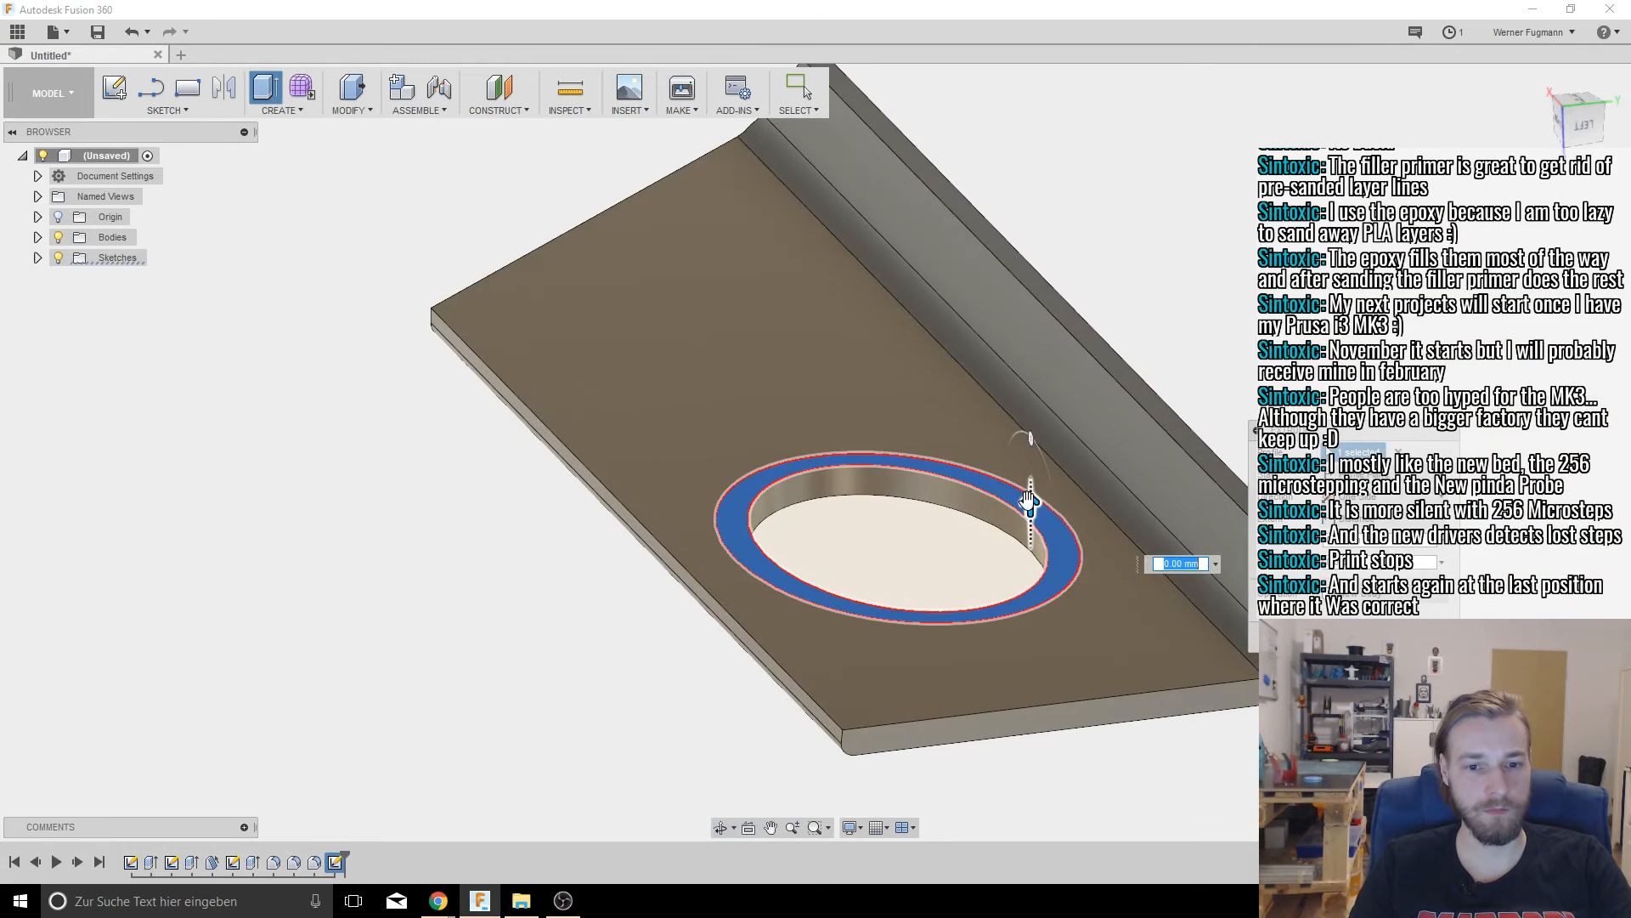
{"action": "left_click_drag", "start_coordinate": [1027, 501], "coordinate": [1027, 518]}
{"action": "key", "text": "Return"}
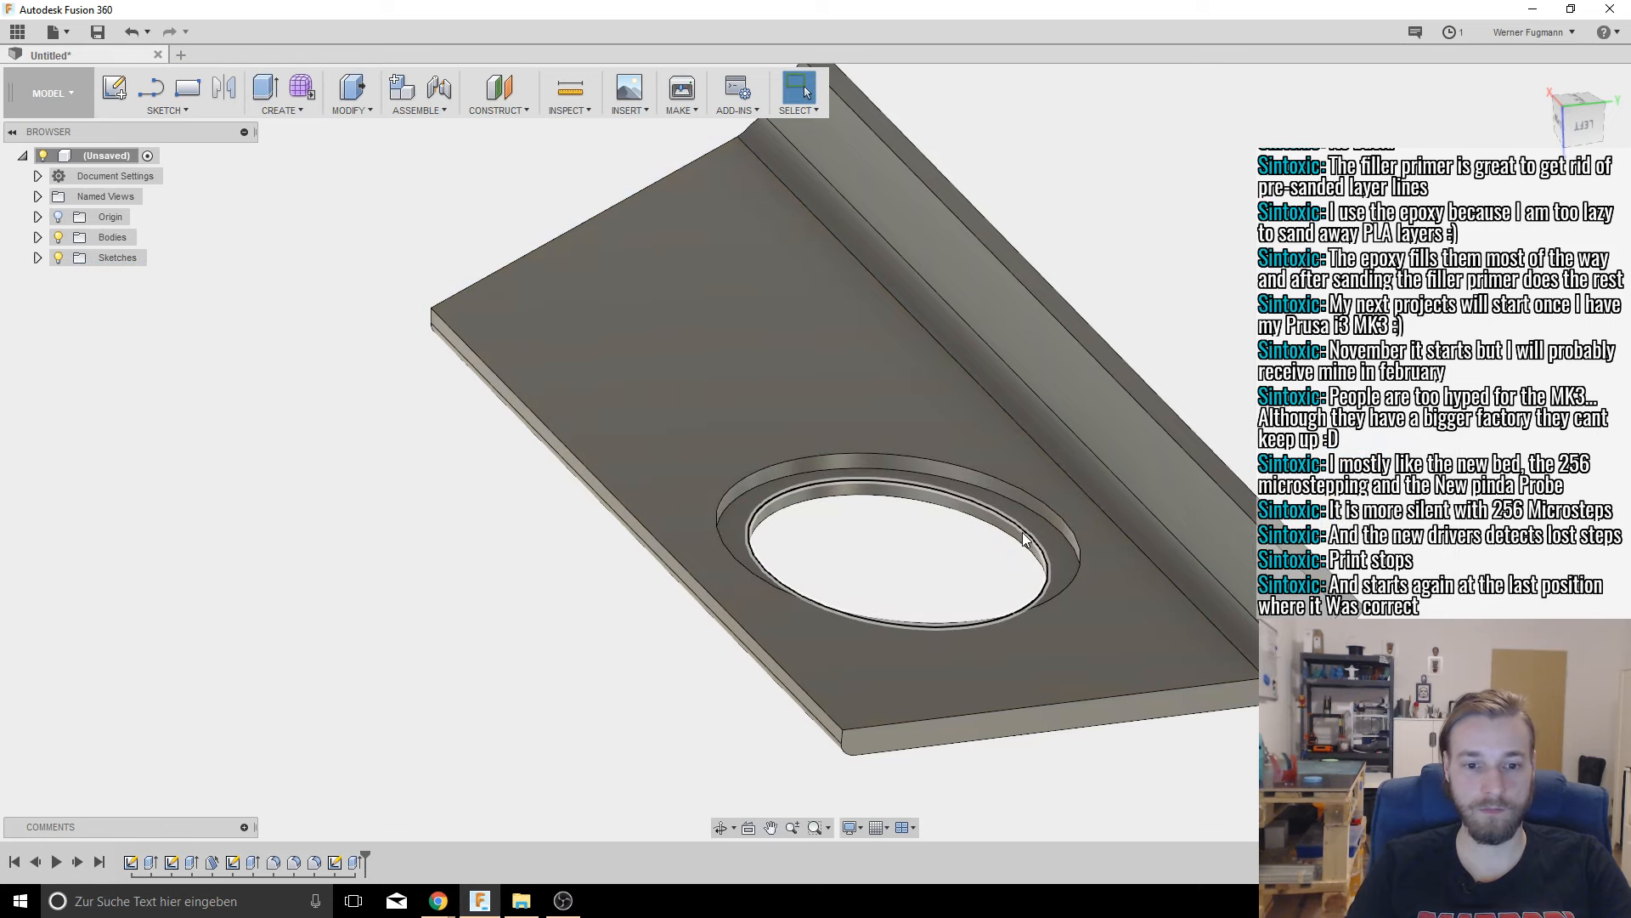
Step: Chamfer the inner elliptical edge of the recess by 1 mm
{"action": "left_click", "coordinate": [1024, 540]}
{"action": "left_click", "coordinate": [348, 111]}
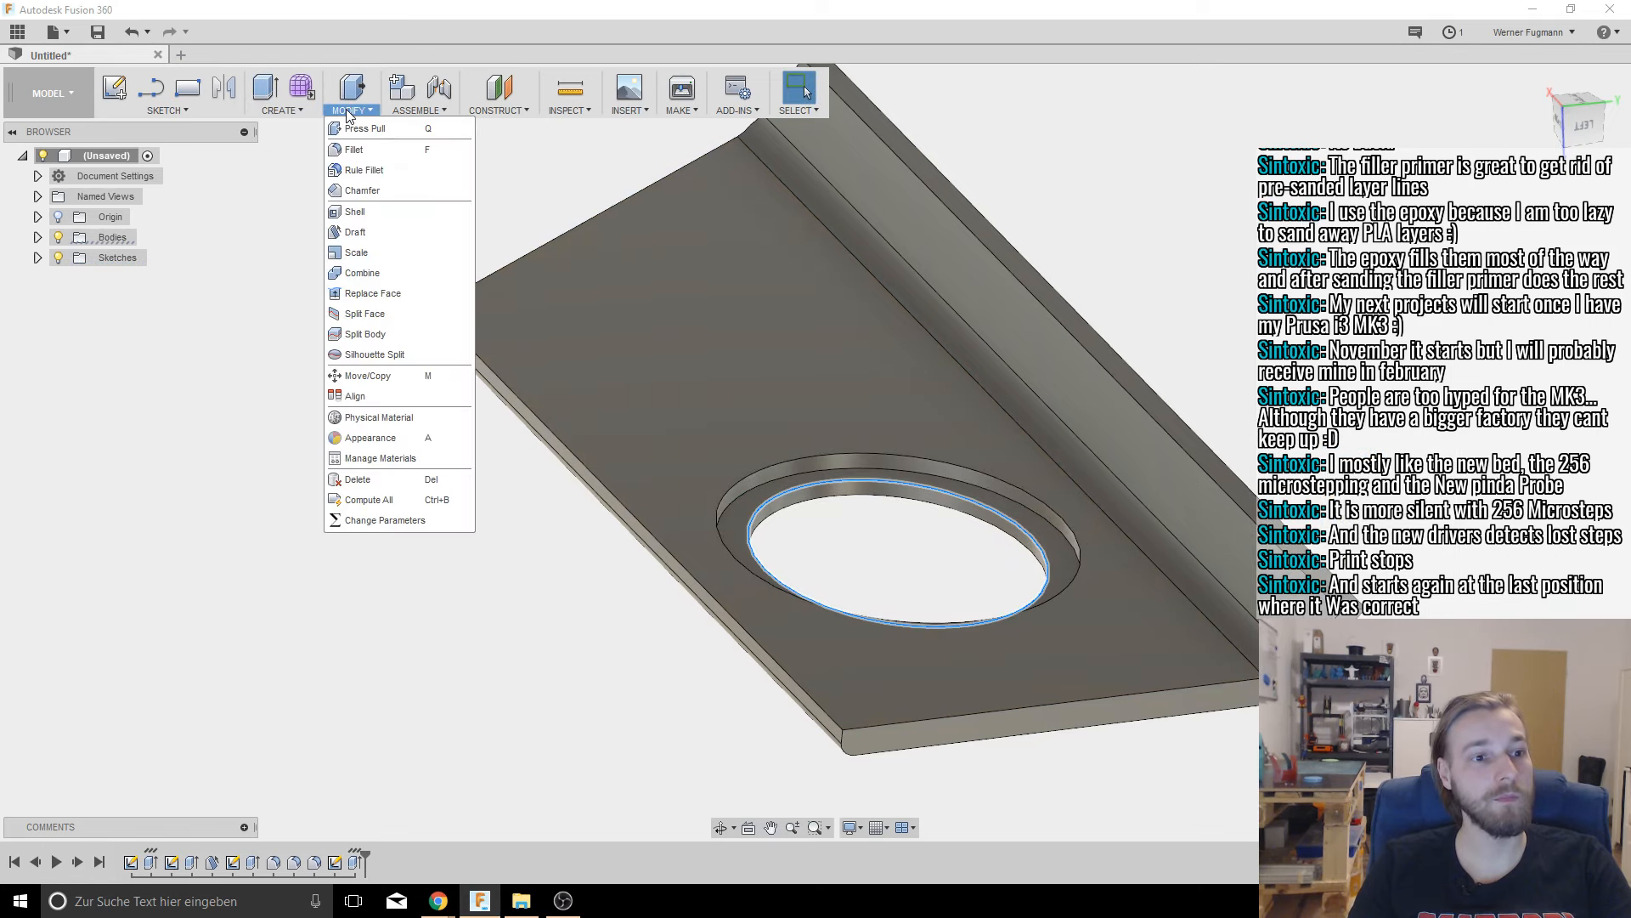
{"action": "left_click", "coordinate": [362, 191]}
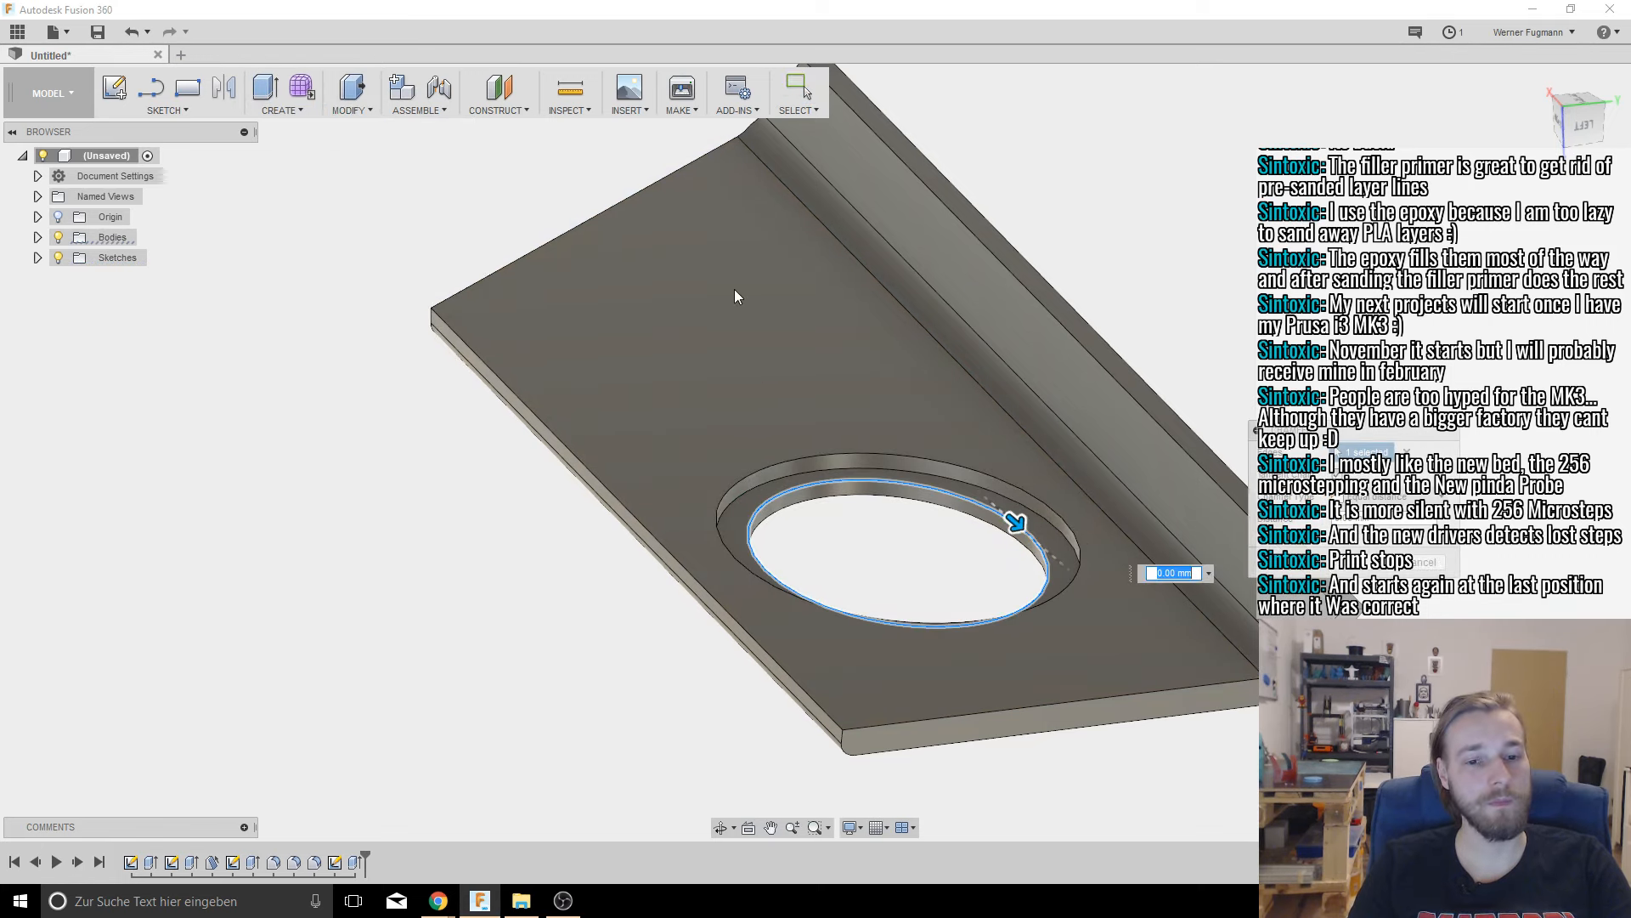
{"action": "left_click", "coordinate": [1021, 503]}
{"action": "scroll", "coordinate": [1030, 497], "scroll_direction": "up", "scroll_amount": 3}
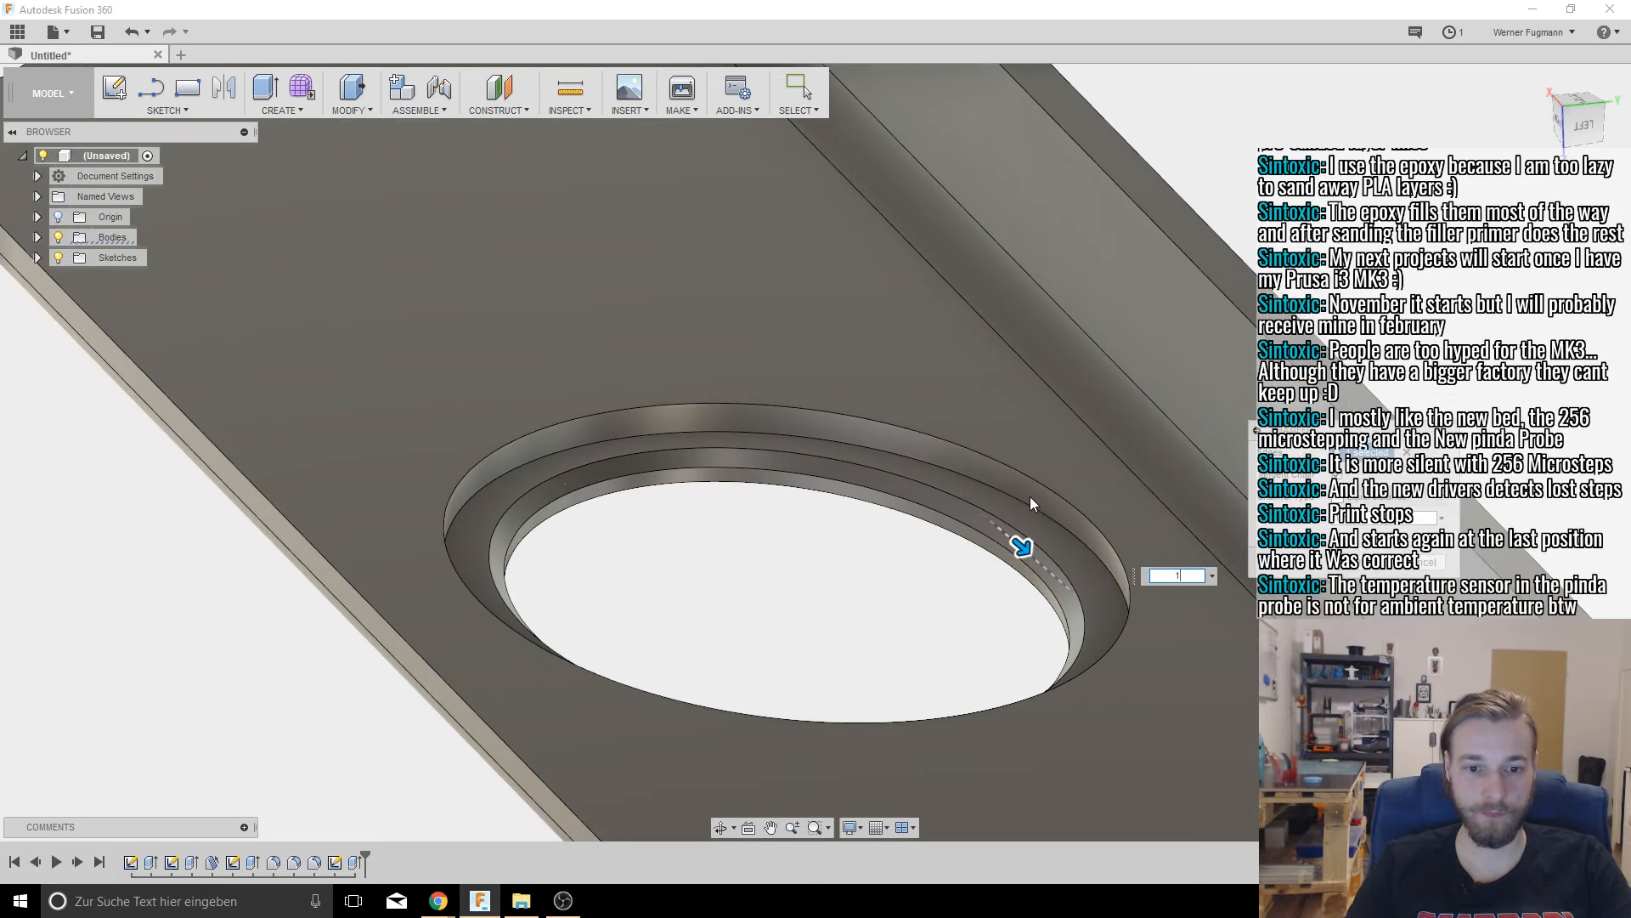
{"action": "middle_click_drag", "start_coordinate": [1030, 496], "coordinate": [926, 564], "text": "shift"}
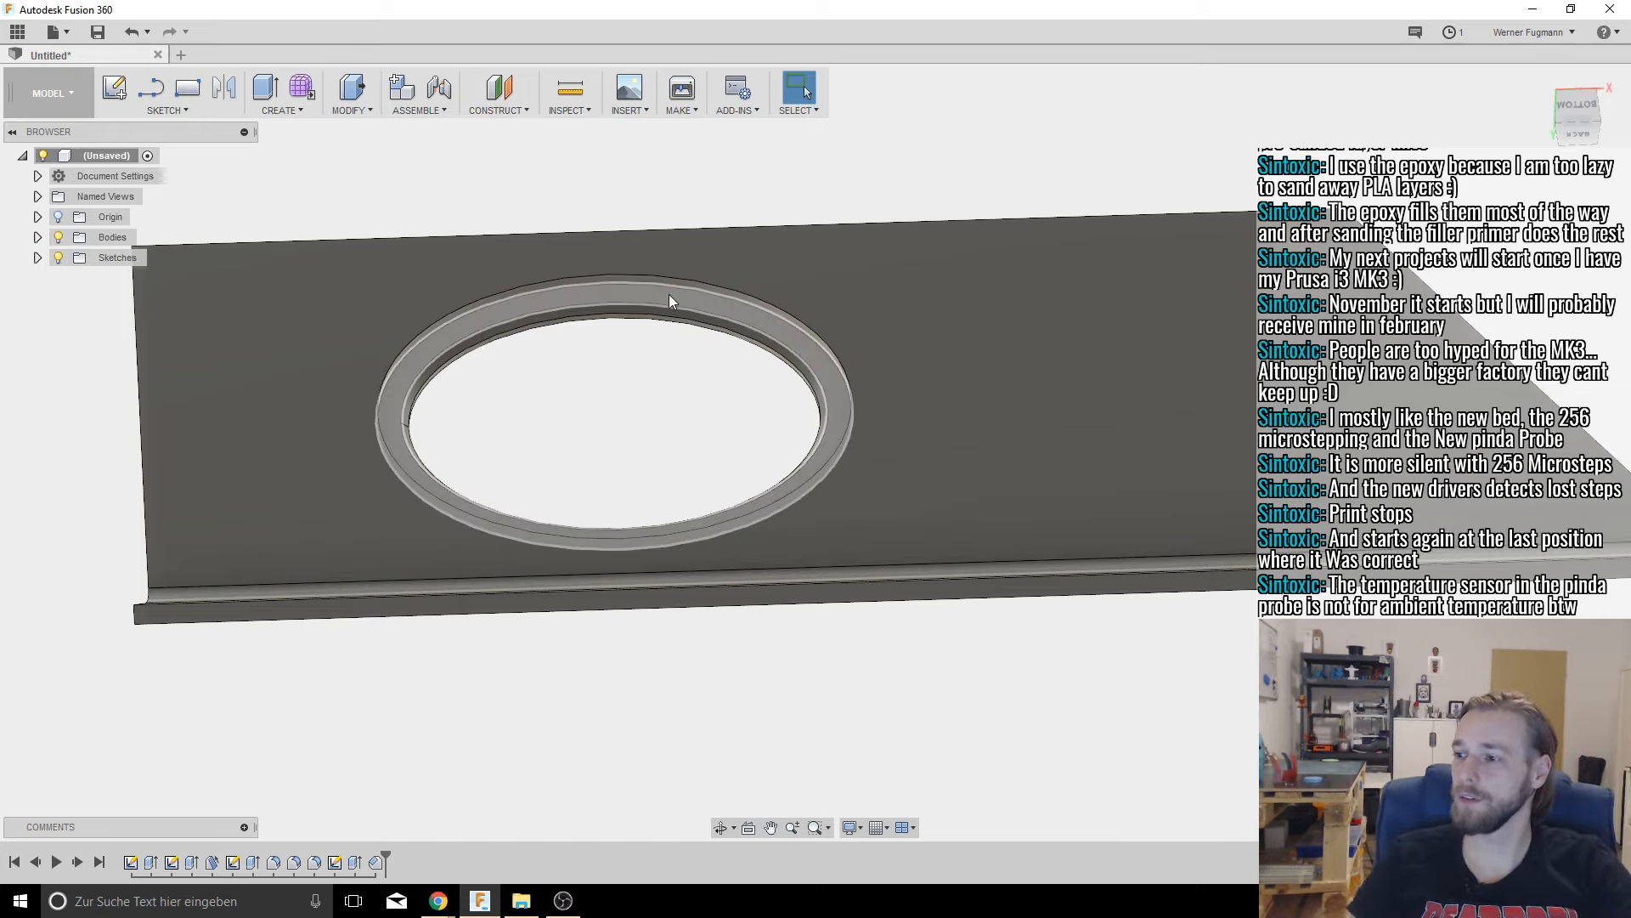
Step: Move the modelling window aside to uncover the desktop and launch Prusa3D Slic3r MK2
{"action": "key", "text": "alt+Tab"}
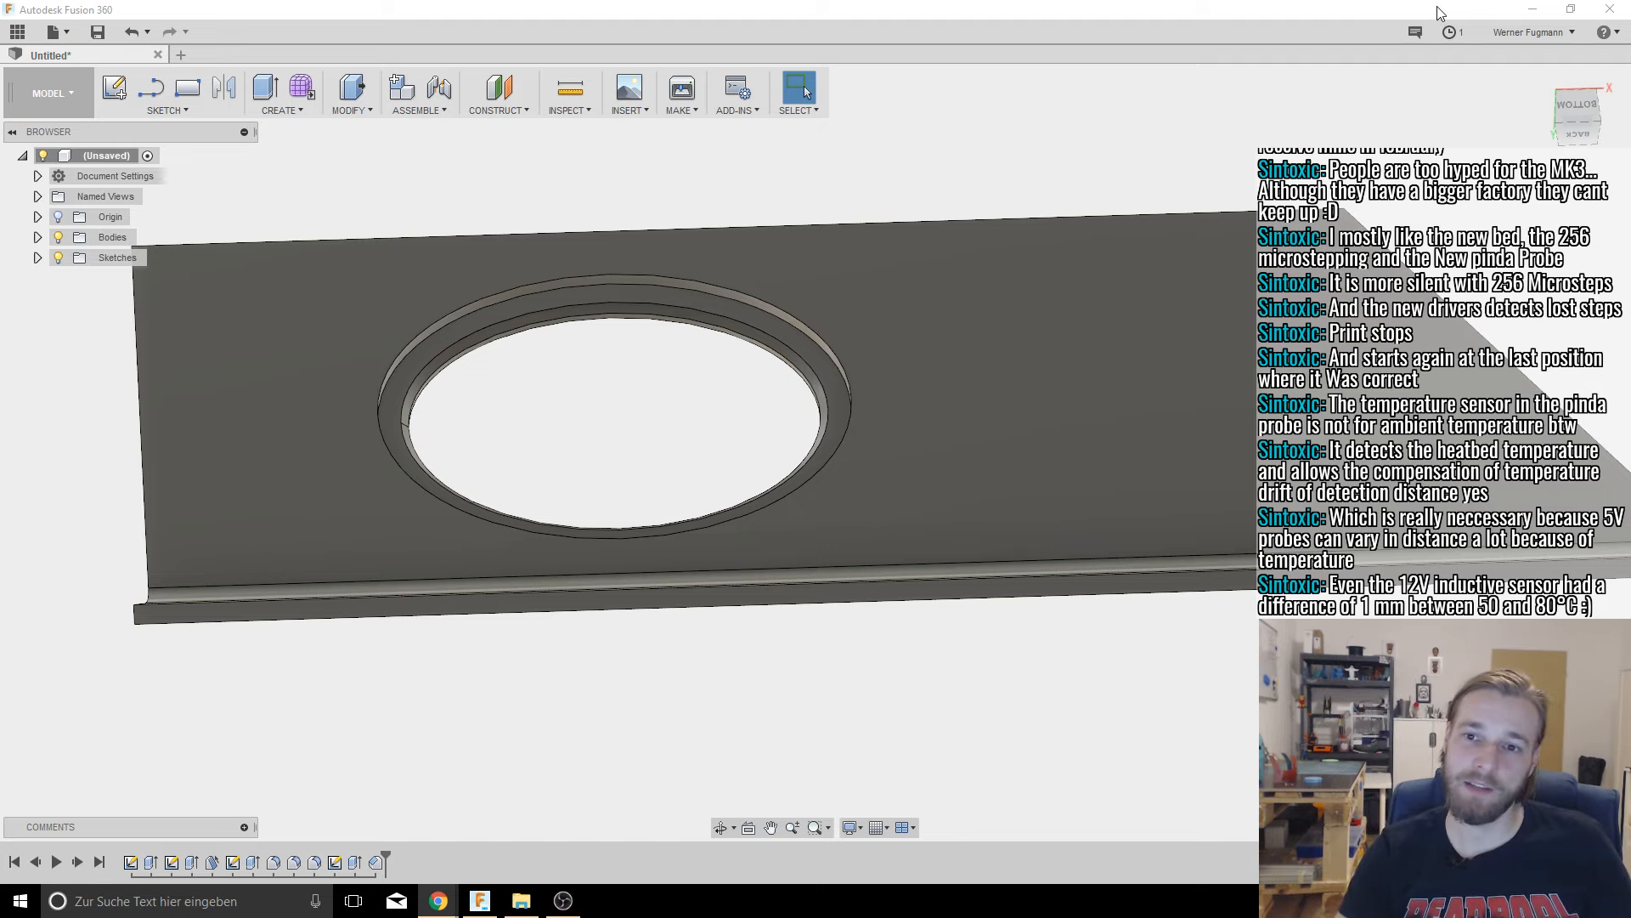
{"action": "left_click", "coordinate": [1571, 9]}
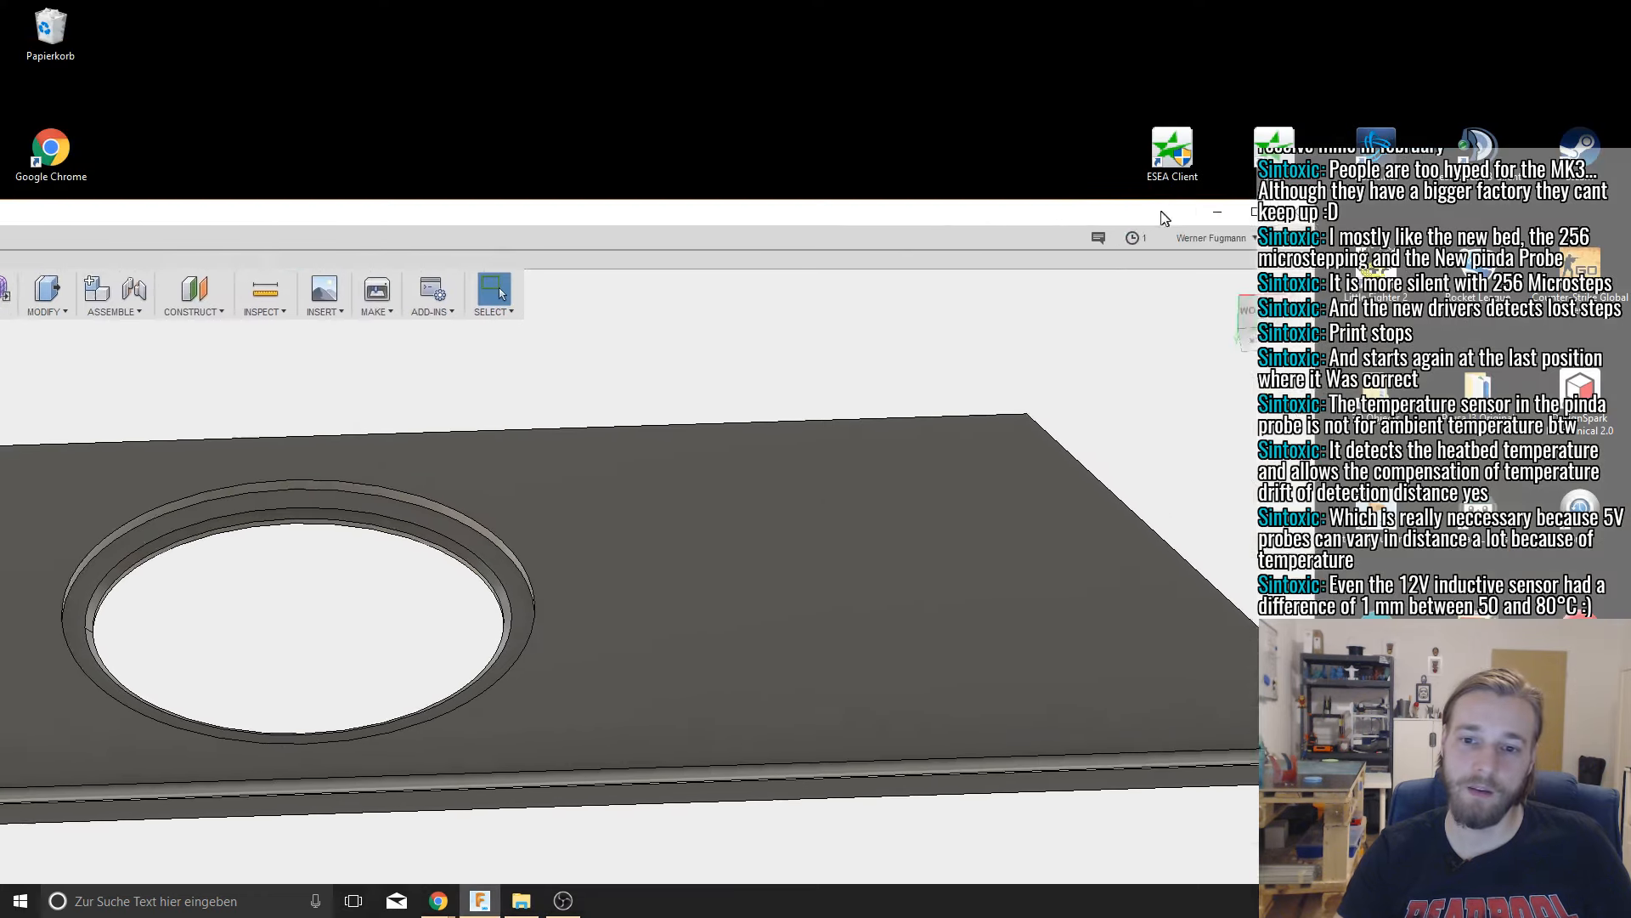
{"action": "left_click_drag", "start_coordinate": [894, 200], "coordinate": [671, 611]}
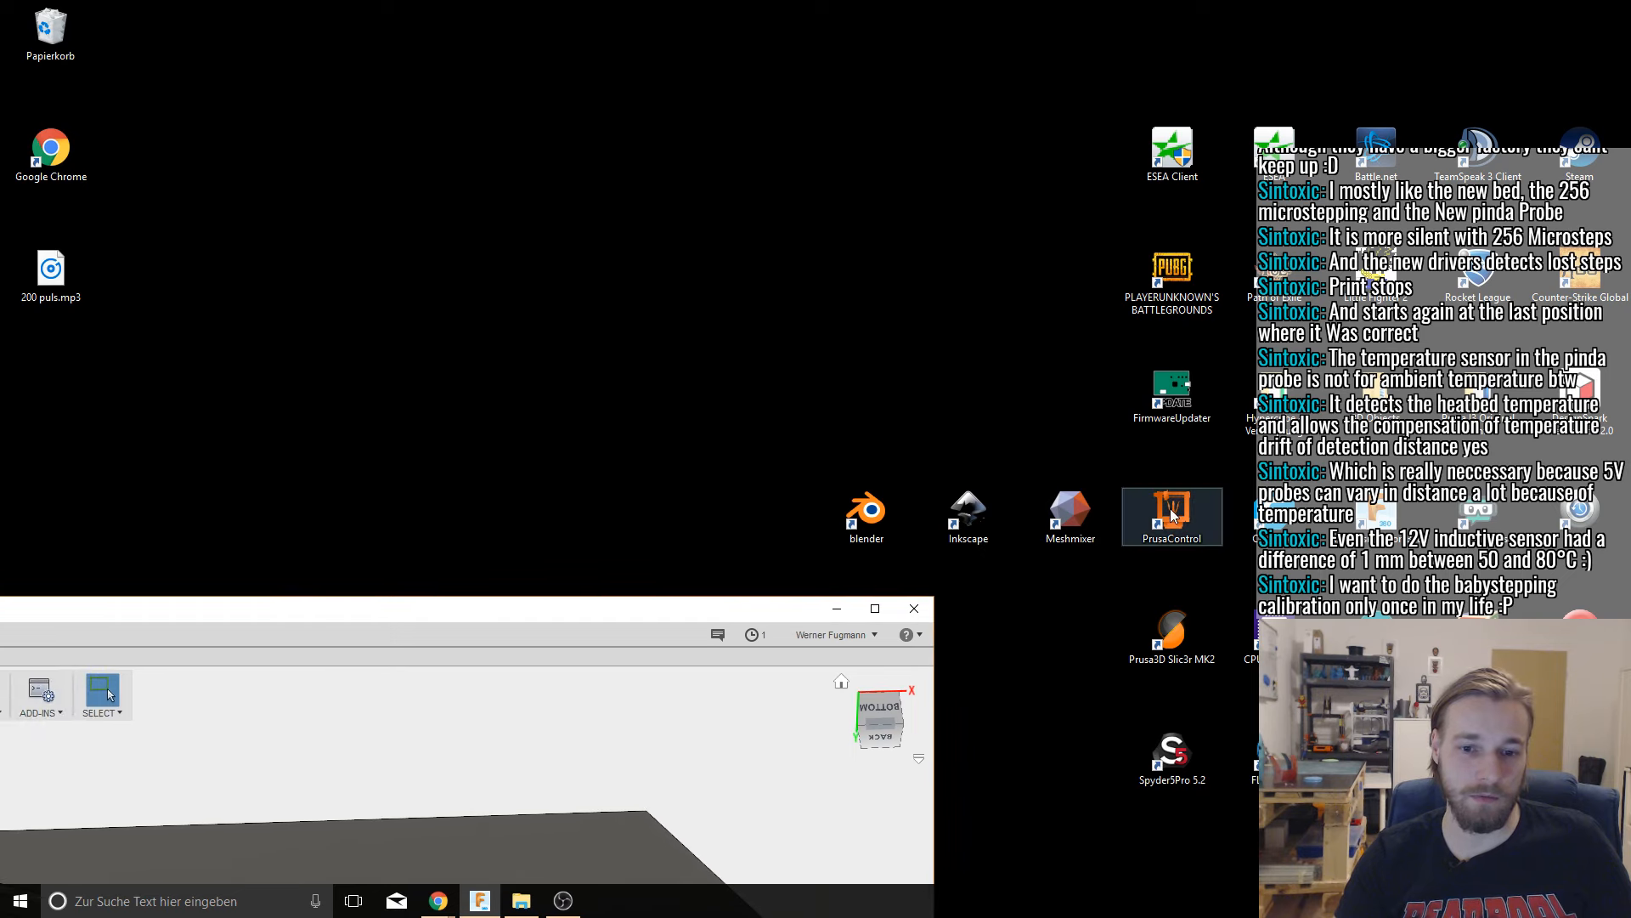
{"action": "double_click", "coordinate": [1174, 644]}
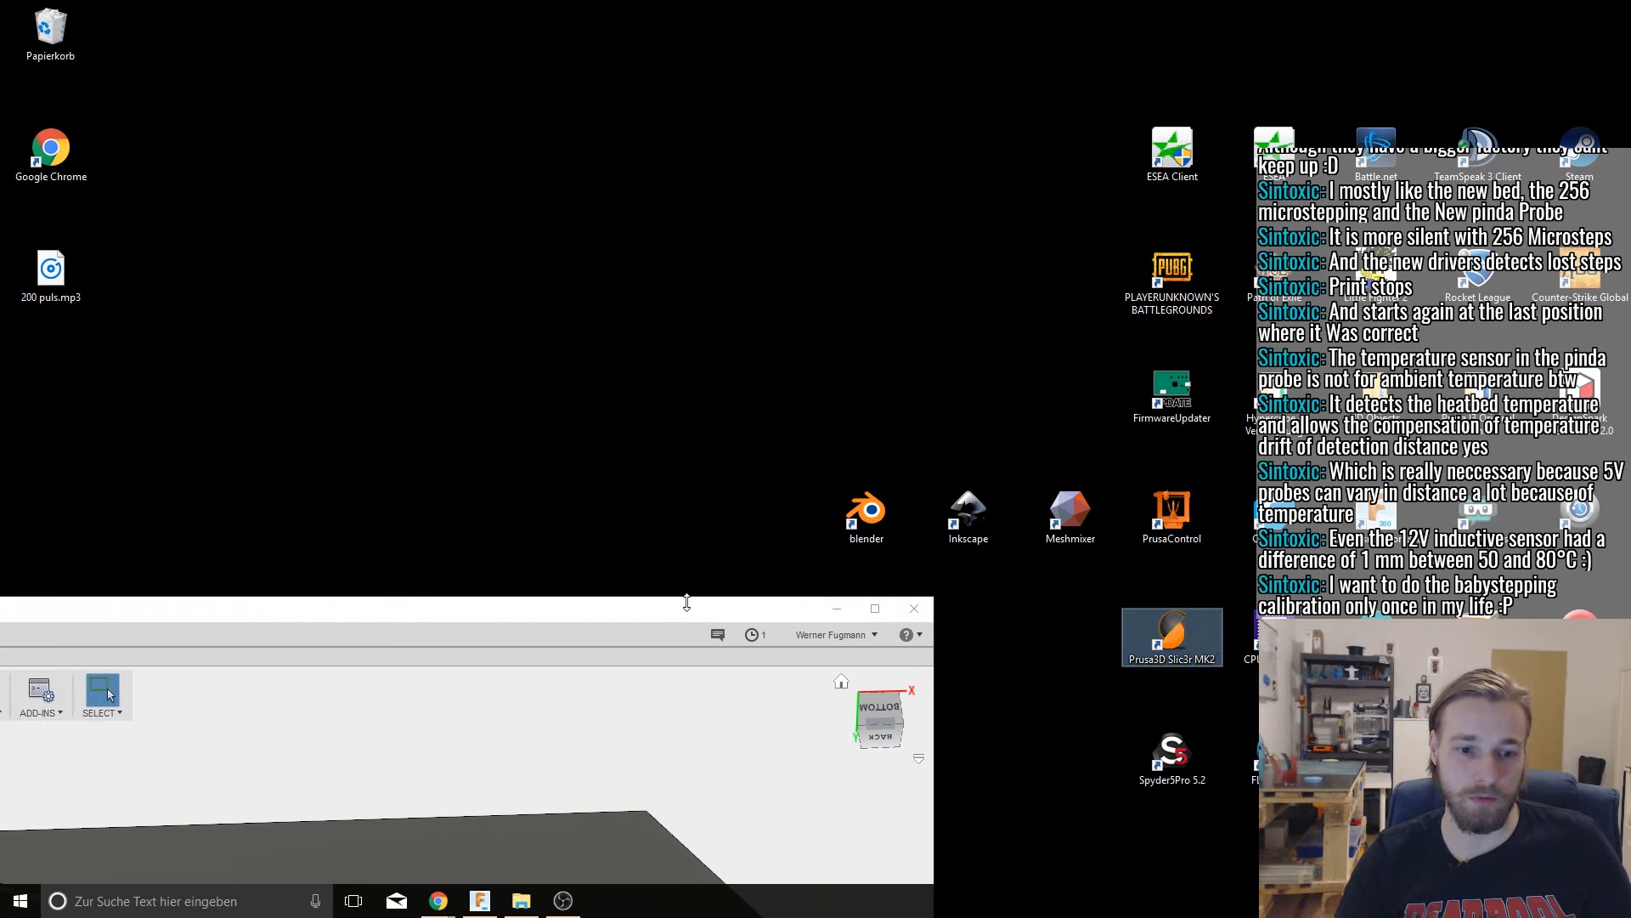
{"action": "left_click_drag", "start_coordinate": [668, 613], "coordinate": [1109, 219]}
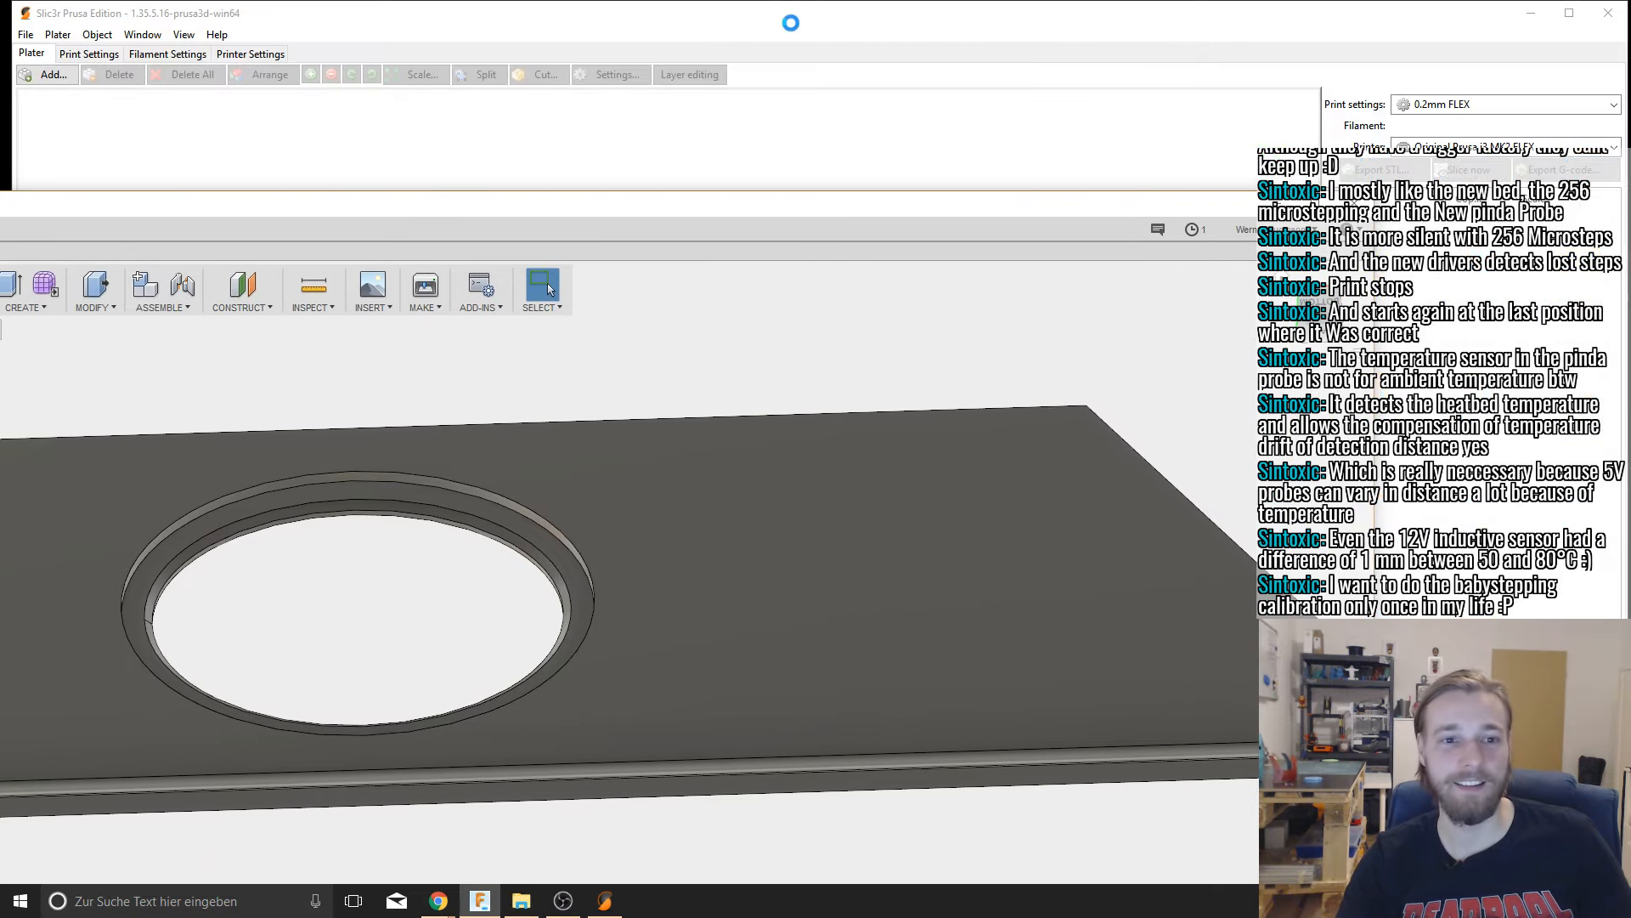
{"action": "left_click", "coordinate": [790, 22]}
Step: Select the Prusa ABS 1.75mm filament, check its extruder and bed temperatures, and close Slic3r to return to Fusion 360
{"action": "left_click", "coordinate": [1461, 126]}
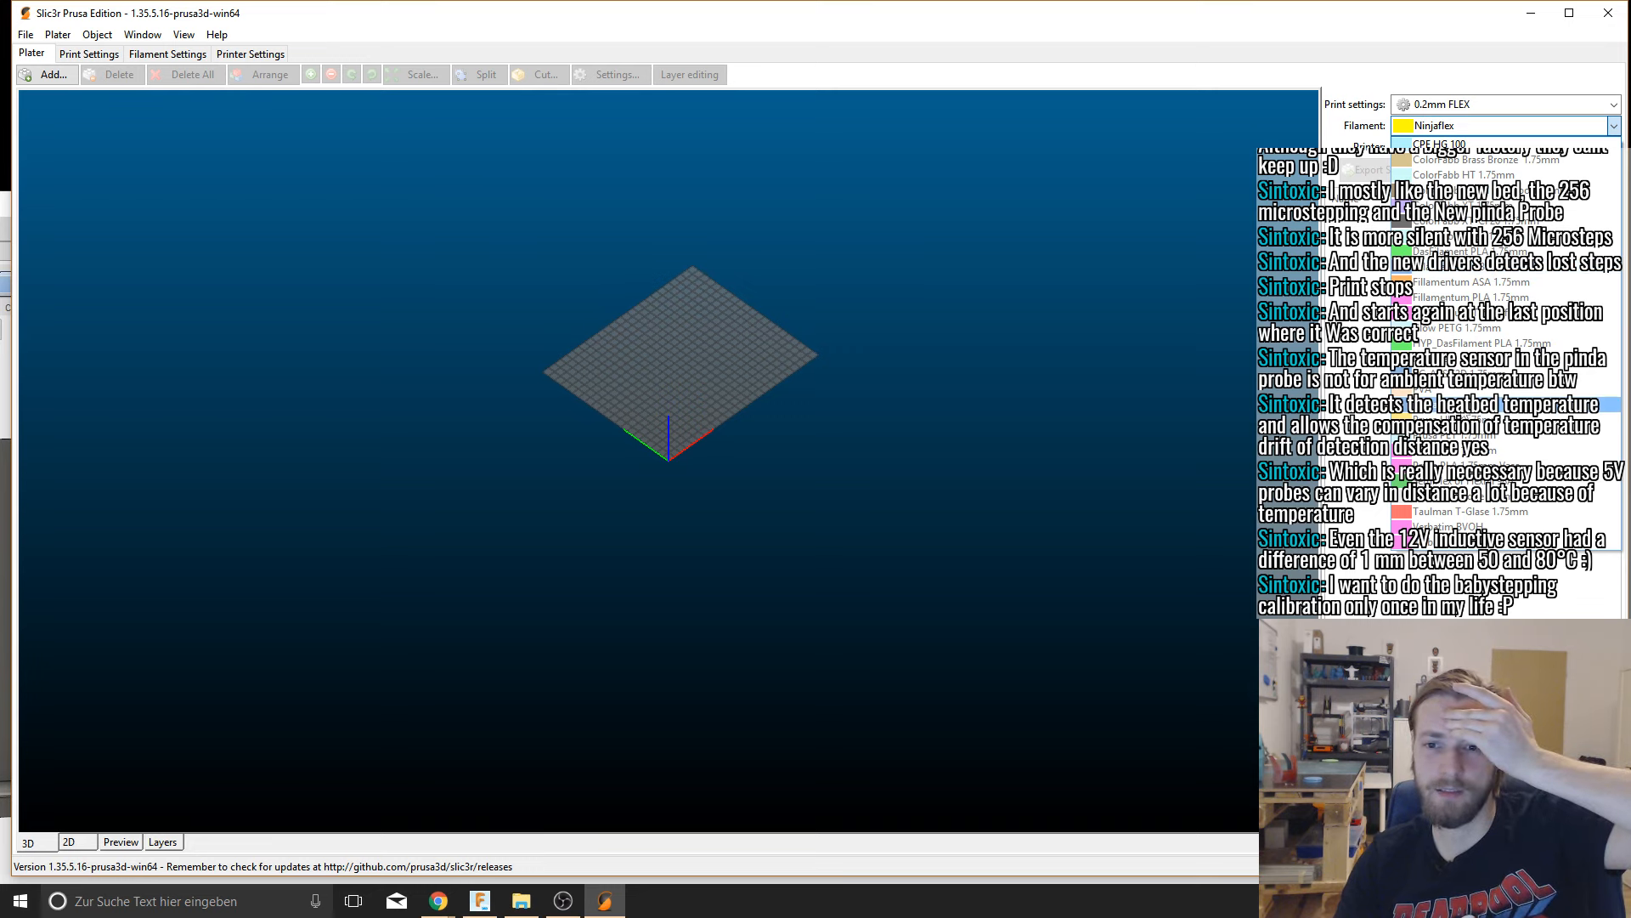
{"action": "left_click", "coordinate": [1461, 405]}
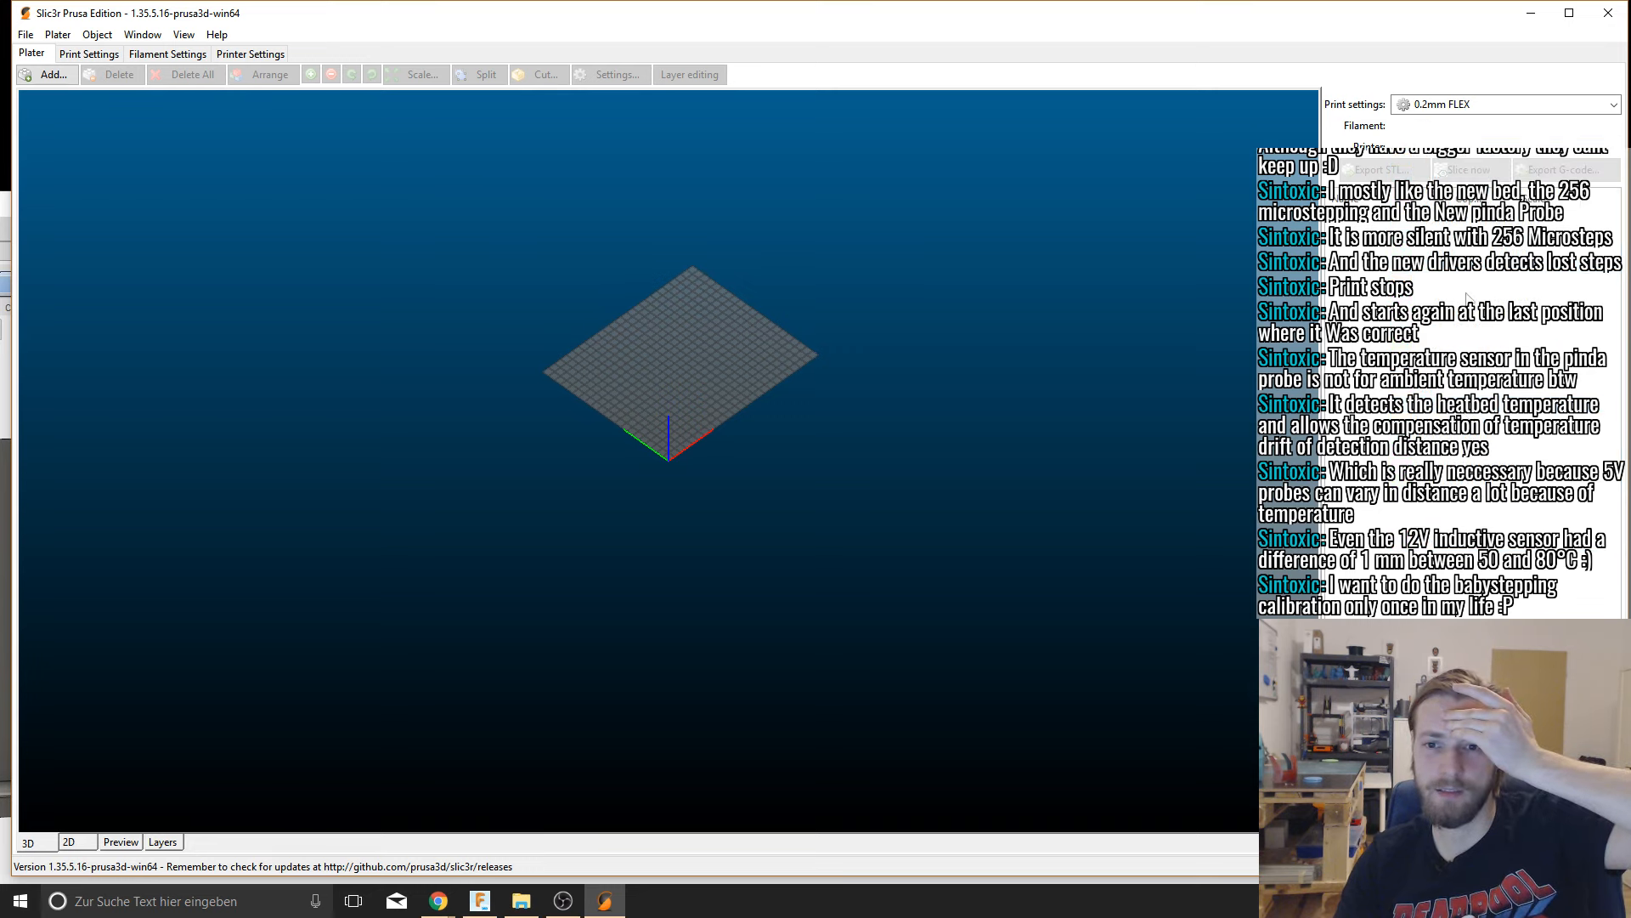
{"action": "left_click", "coordinate": [95, 54]}
{"action": "left_click", "coordinate": [146, 54]}
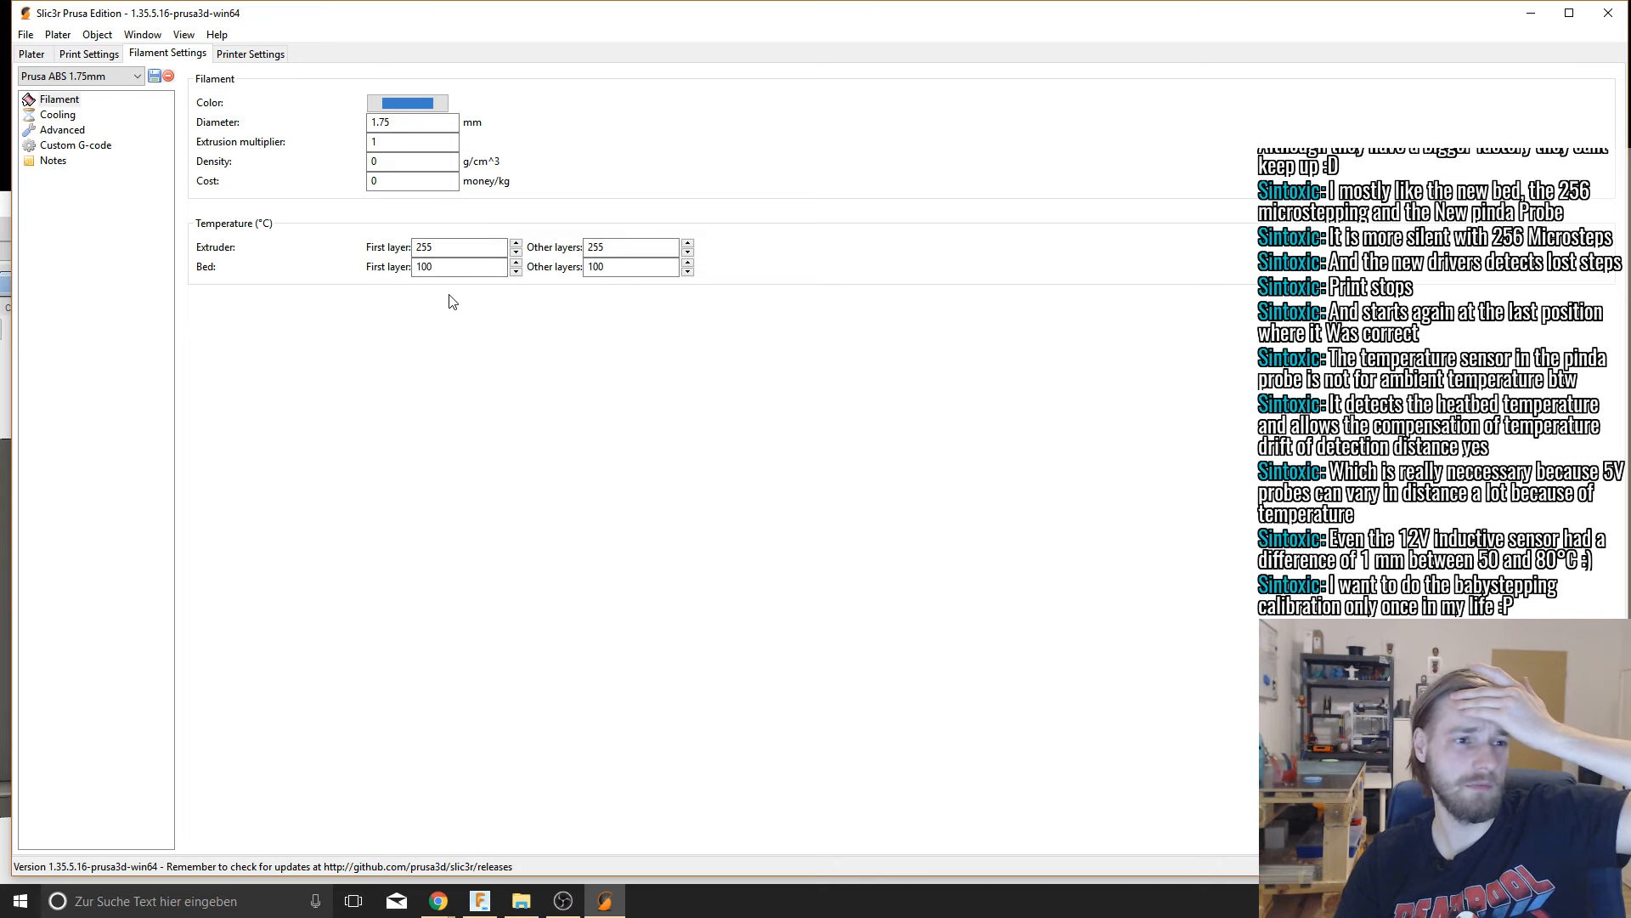
{"action": "left_click", "coordinate": [1608, 14]}
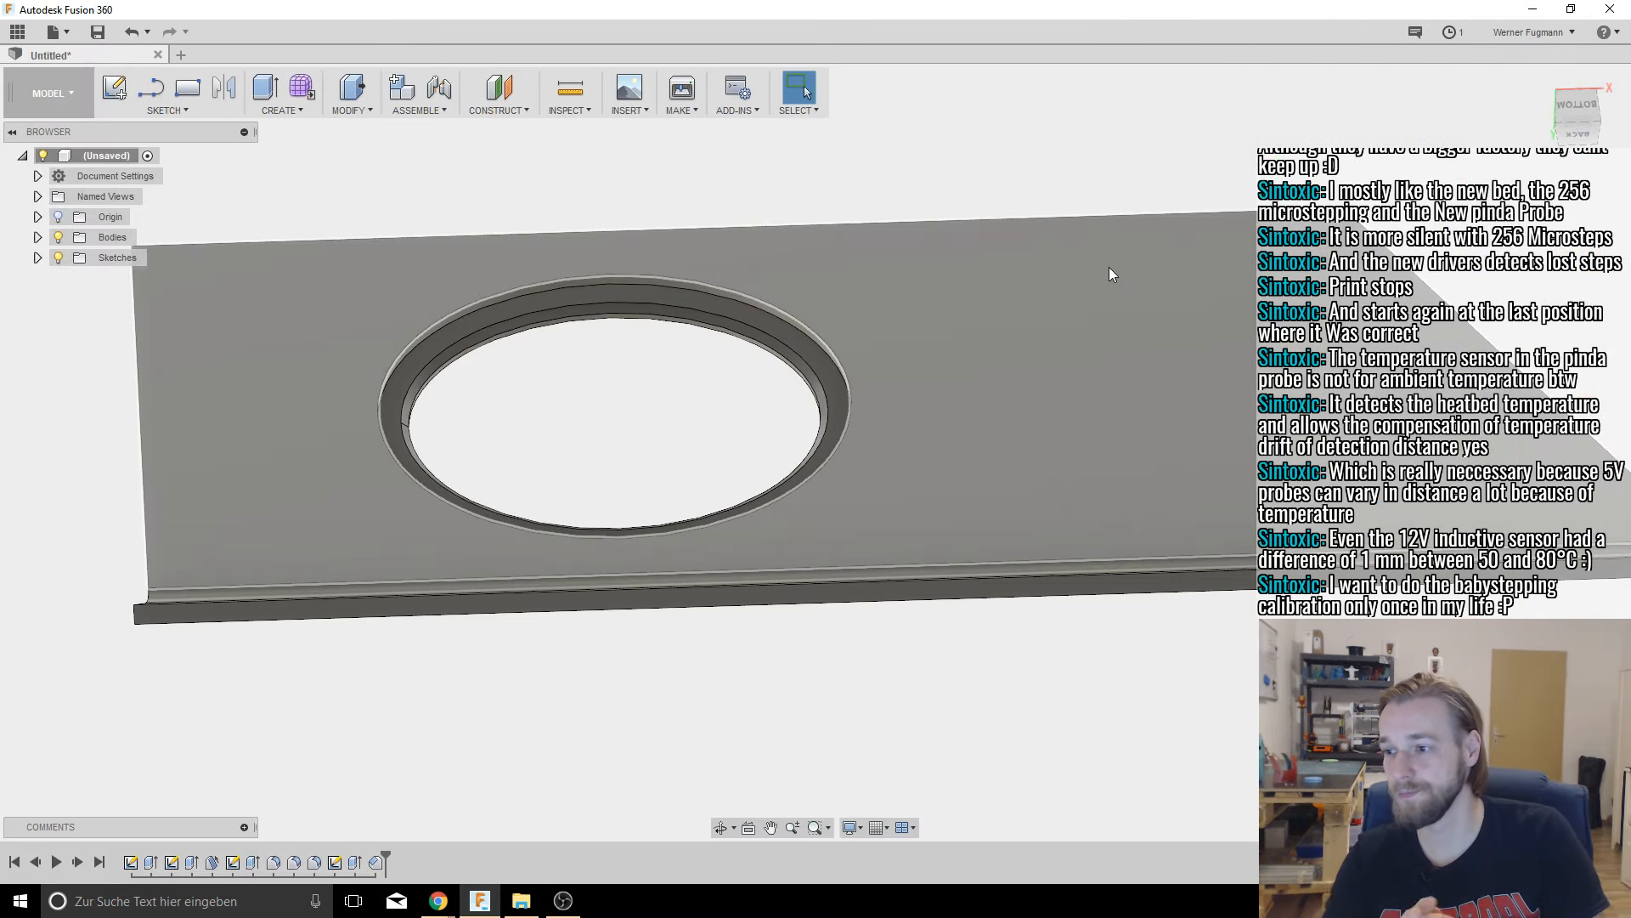
{"action": "middle_click_drag", "start_coordinate": [838, 465], "coordinate": [785, 405], "text": "shift"}
{"action": "scroll", "coordinate": [759, 465], "scroll_direction": "down", "scroll_amount": 3}
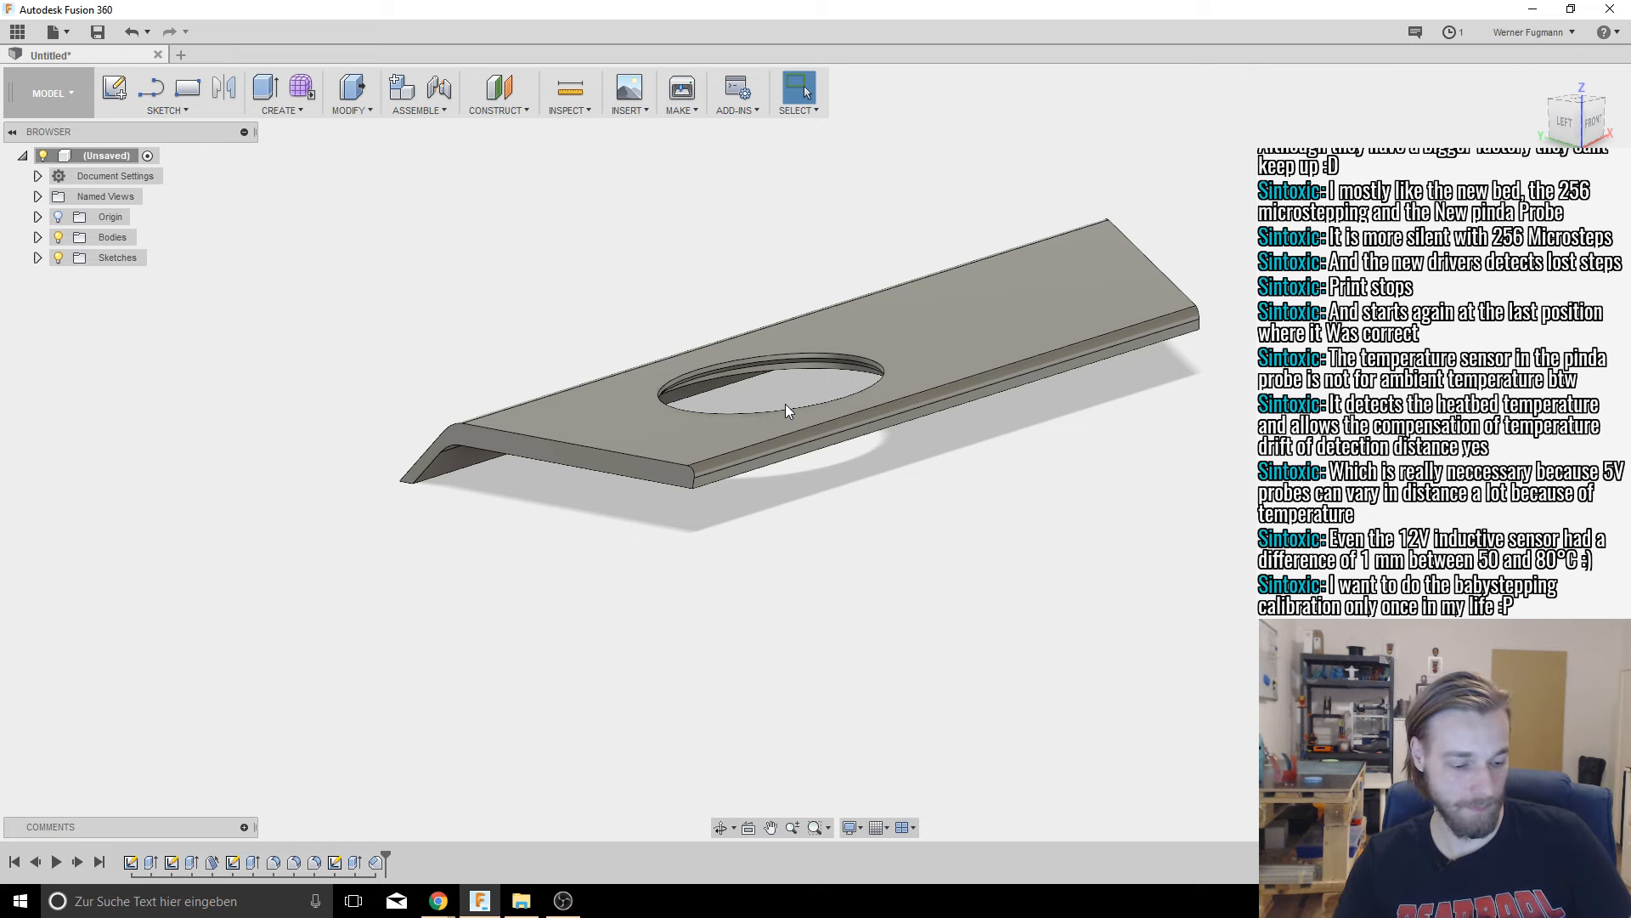
{"action": "middle_click_drag", "start_coordinate": [588, 446], "coordinate": [799, 675], "text": "shift"}
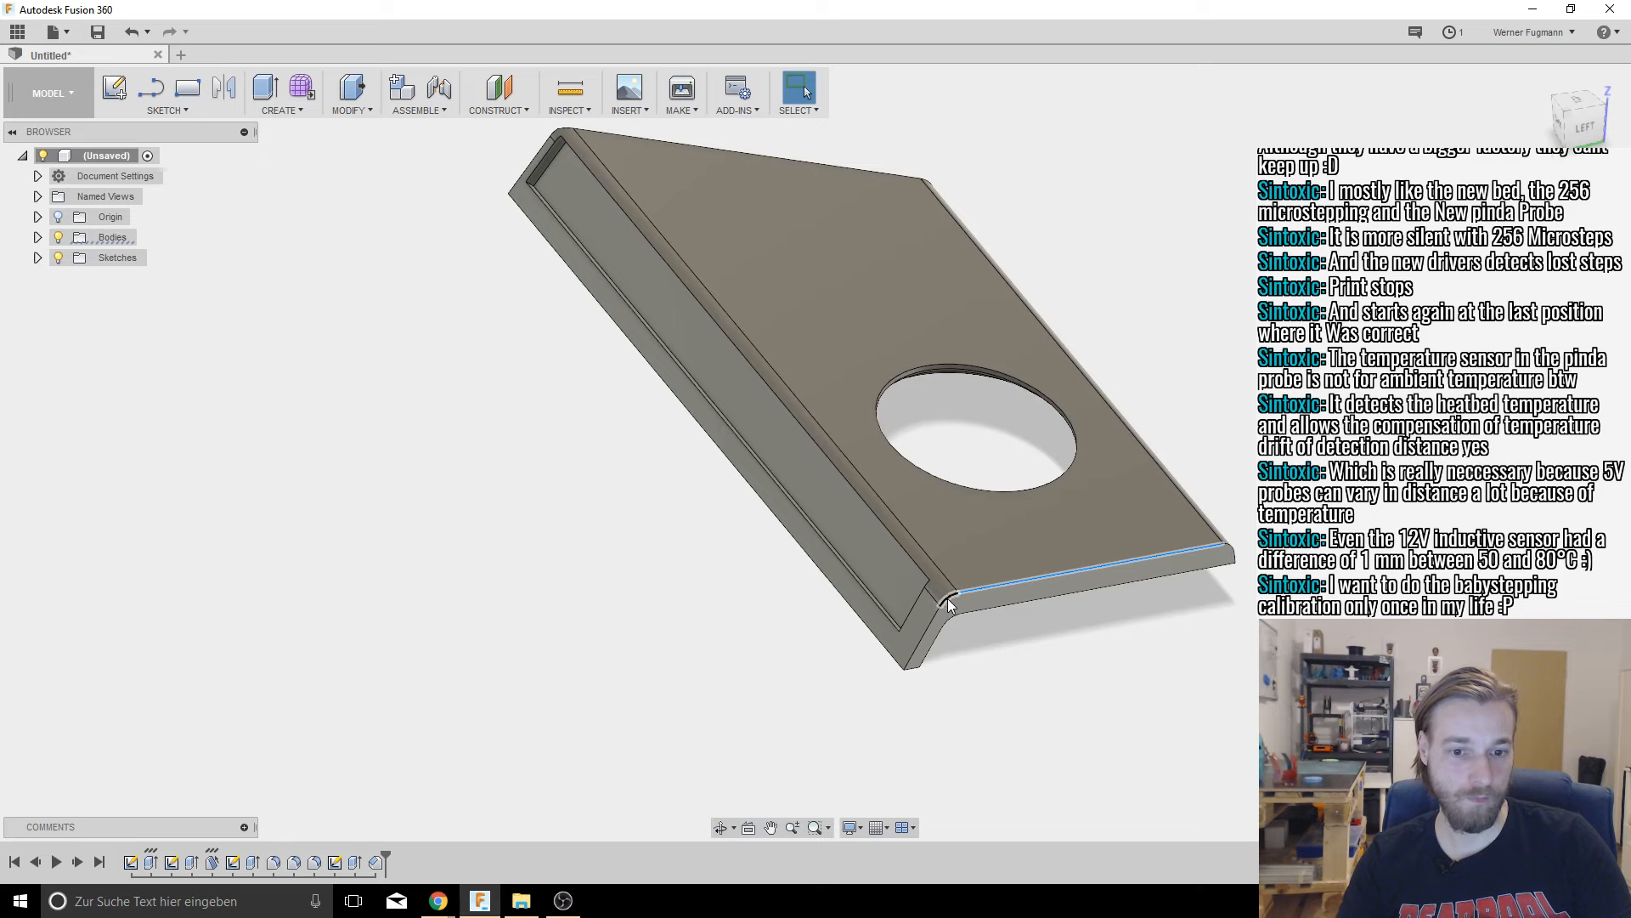
{"action": "left_click", "coordinate": [939, 623]}
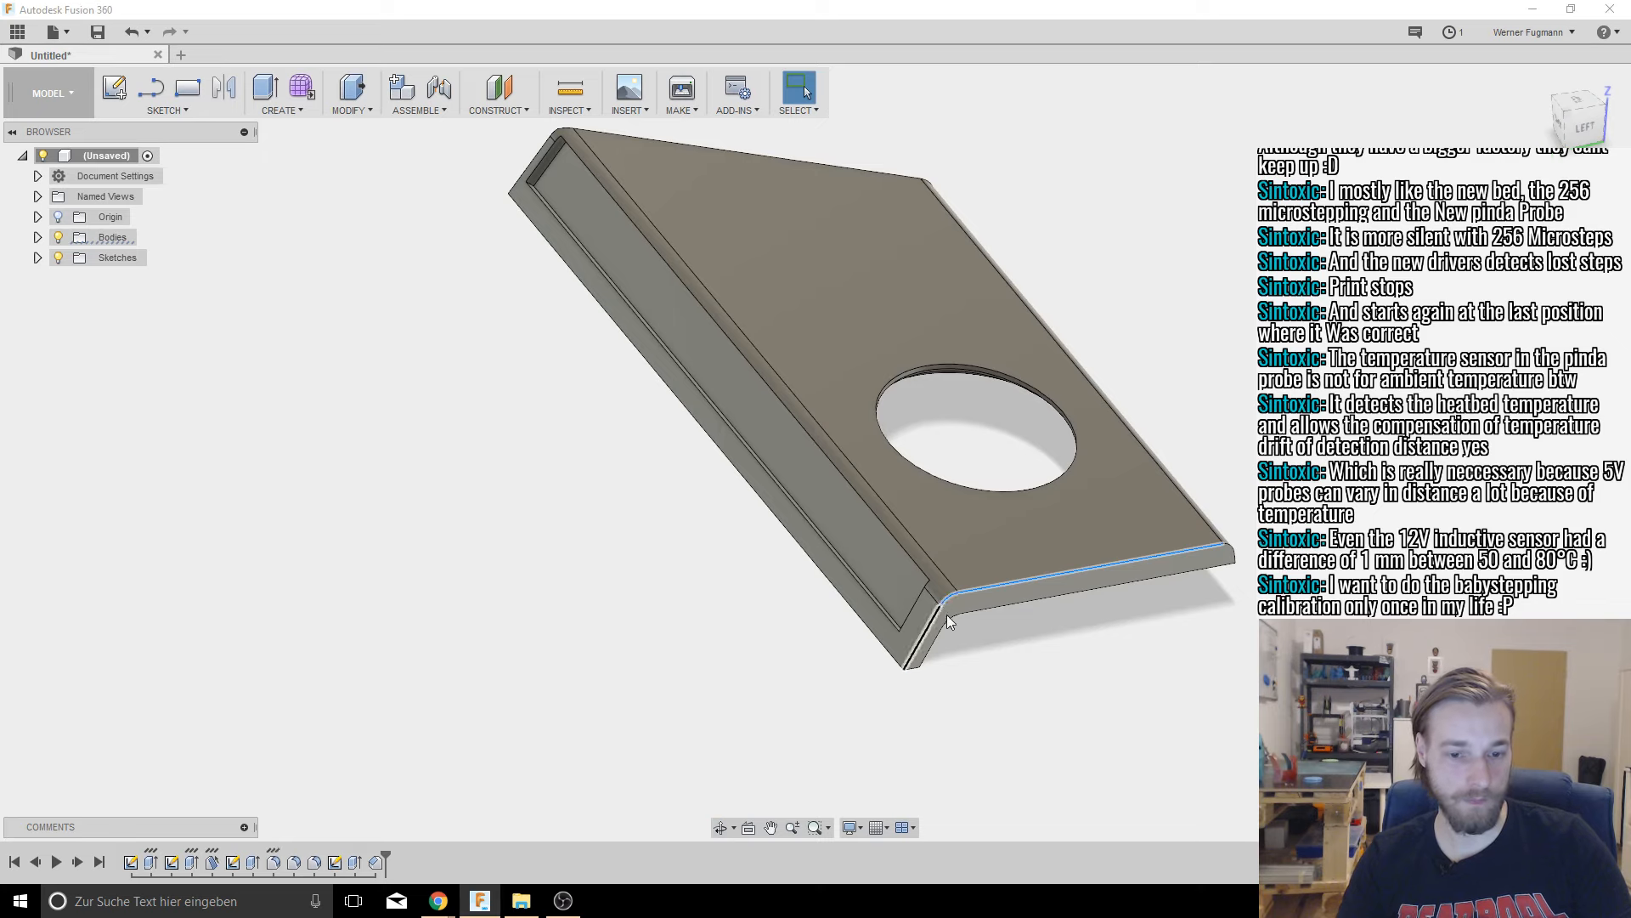
{"action": "key", "text": "f"}
{"action": "key", "text": "Escape"}
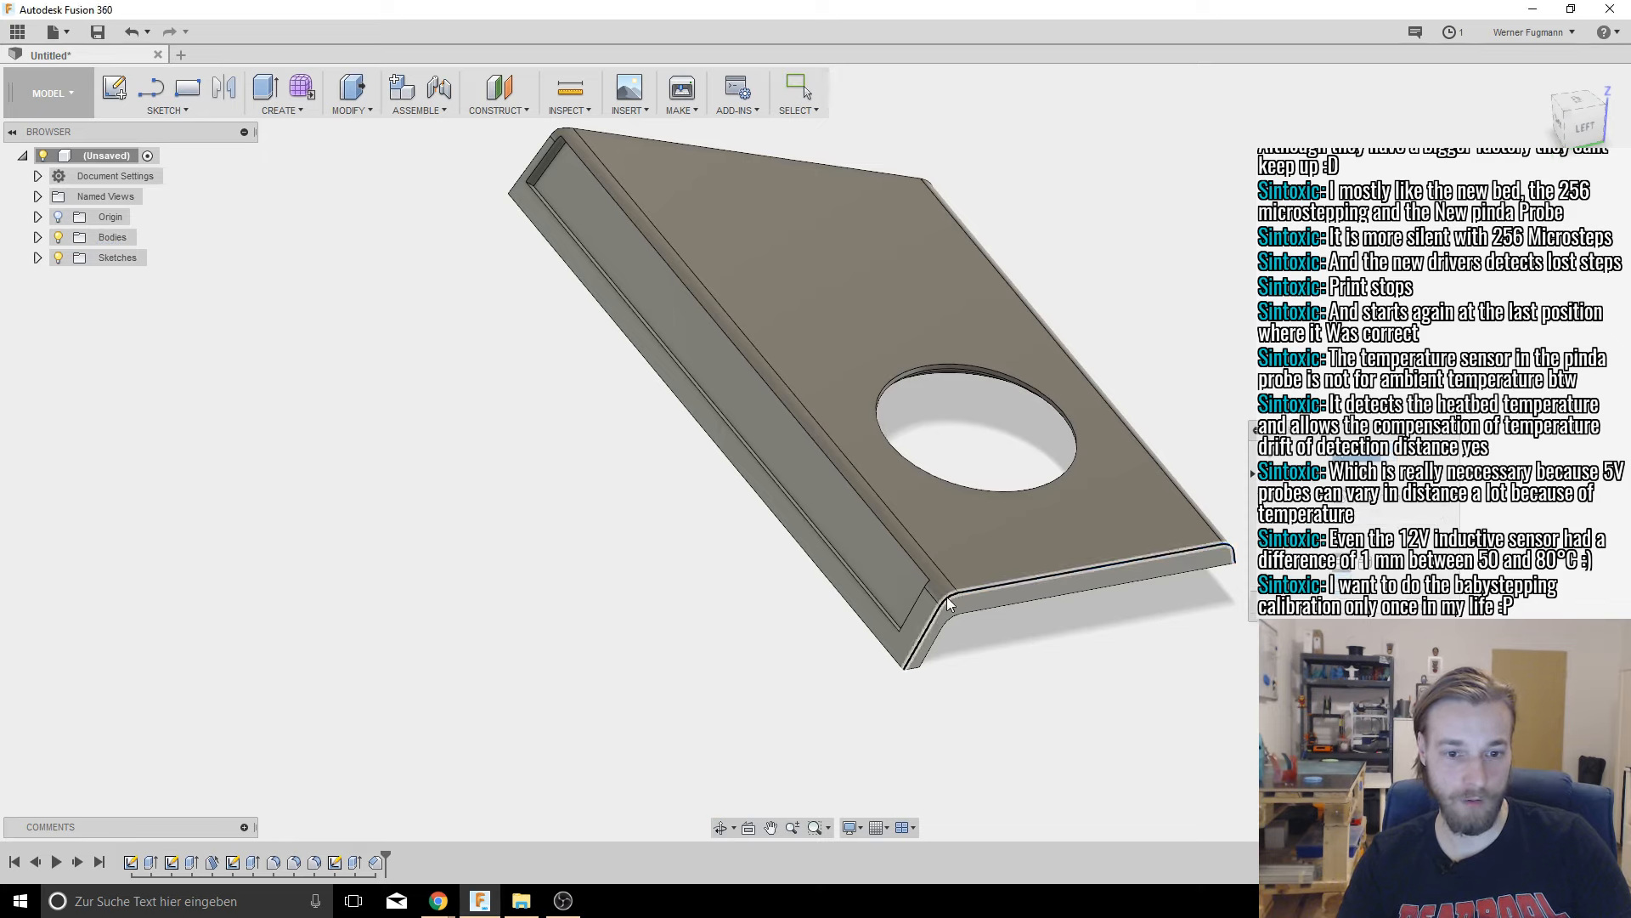
{"action": "scroll", "coordinate": [1089, 565], "scroll_direction": "up", "scroll_amount": 3}
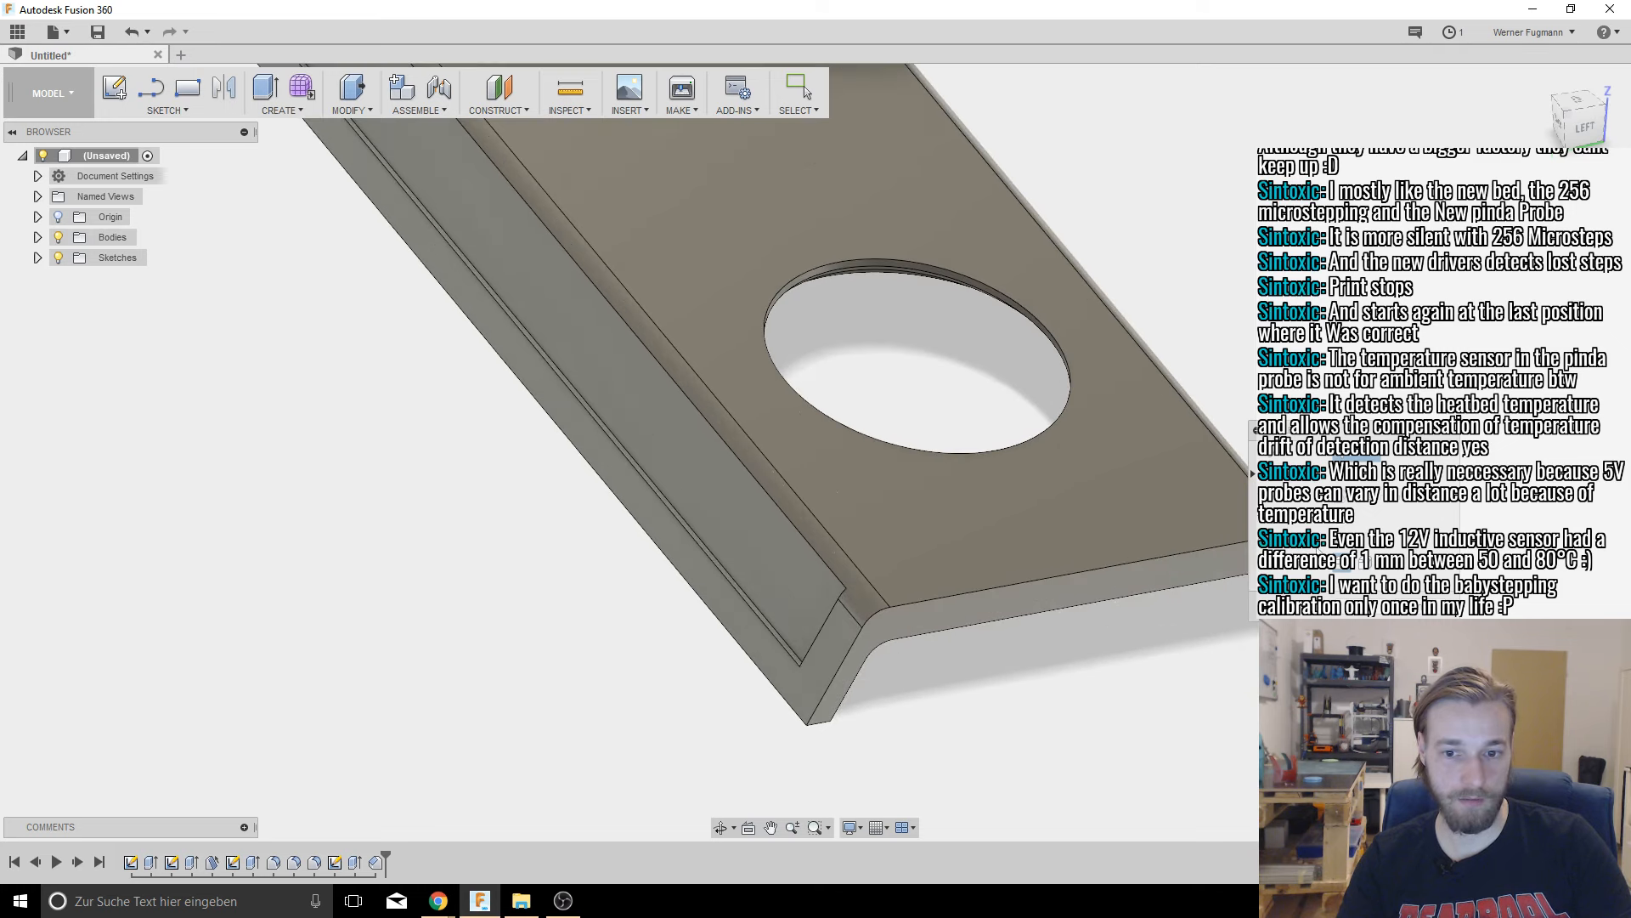
{"action": "left_click", "coordinate": [798, 87]}
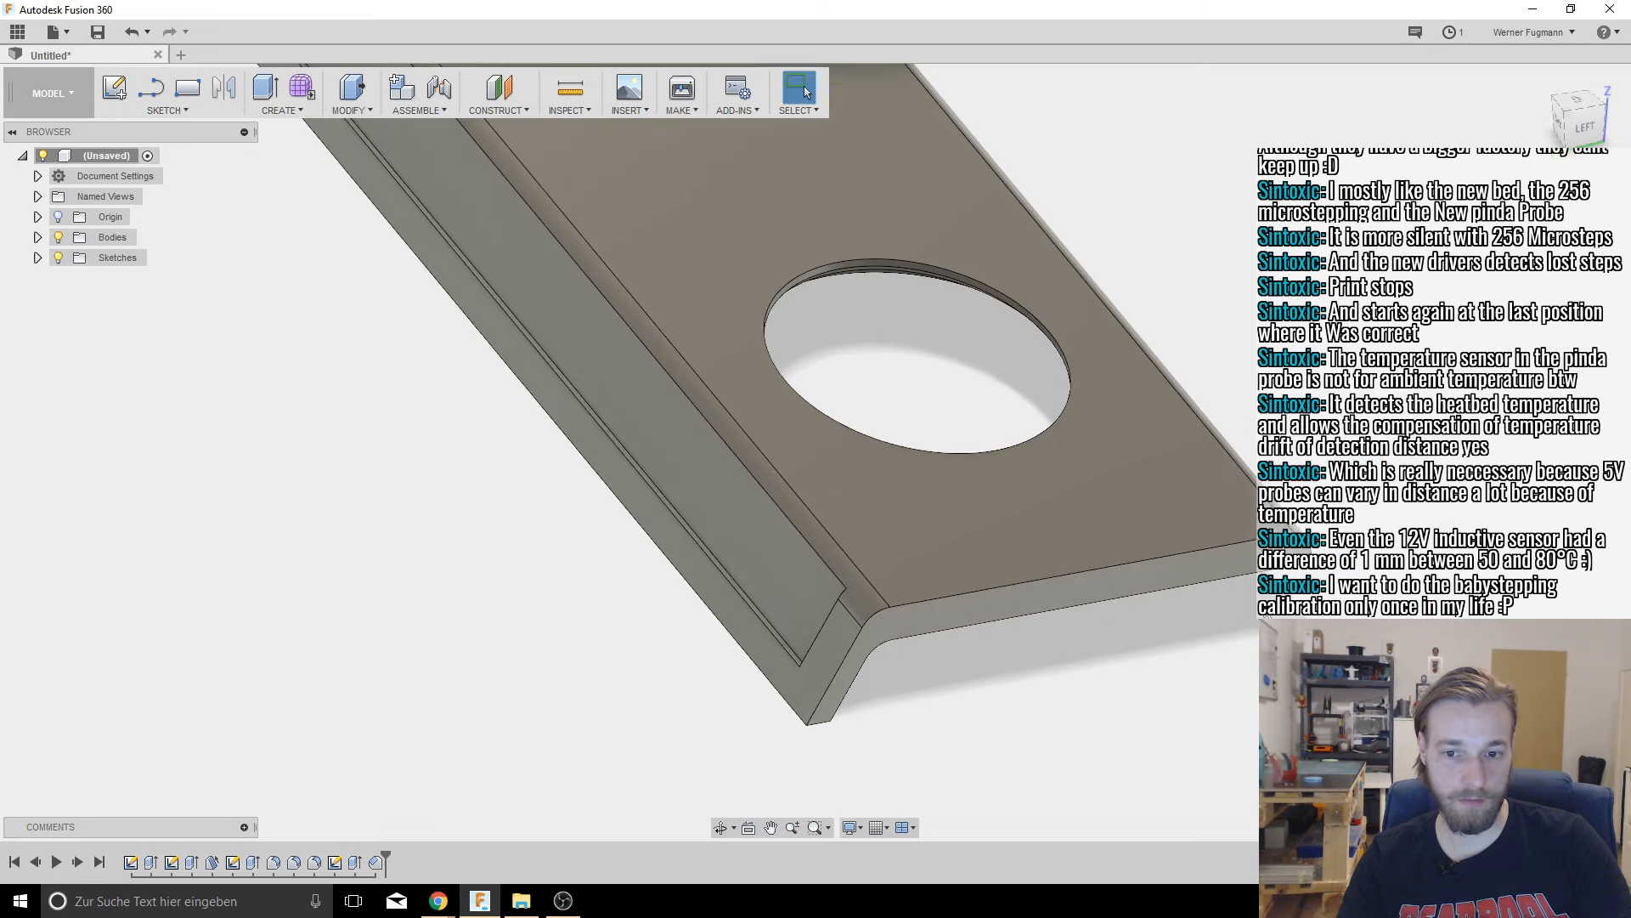
Step: Fillet the outer edge chain along the bent plate's short end nearest the elliptical hole with a 2 mm radius
{"action": "left_click", "coordinate": [349, 110]}
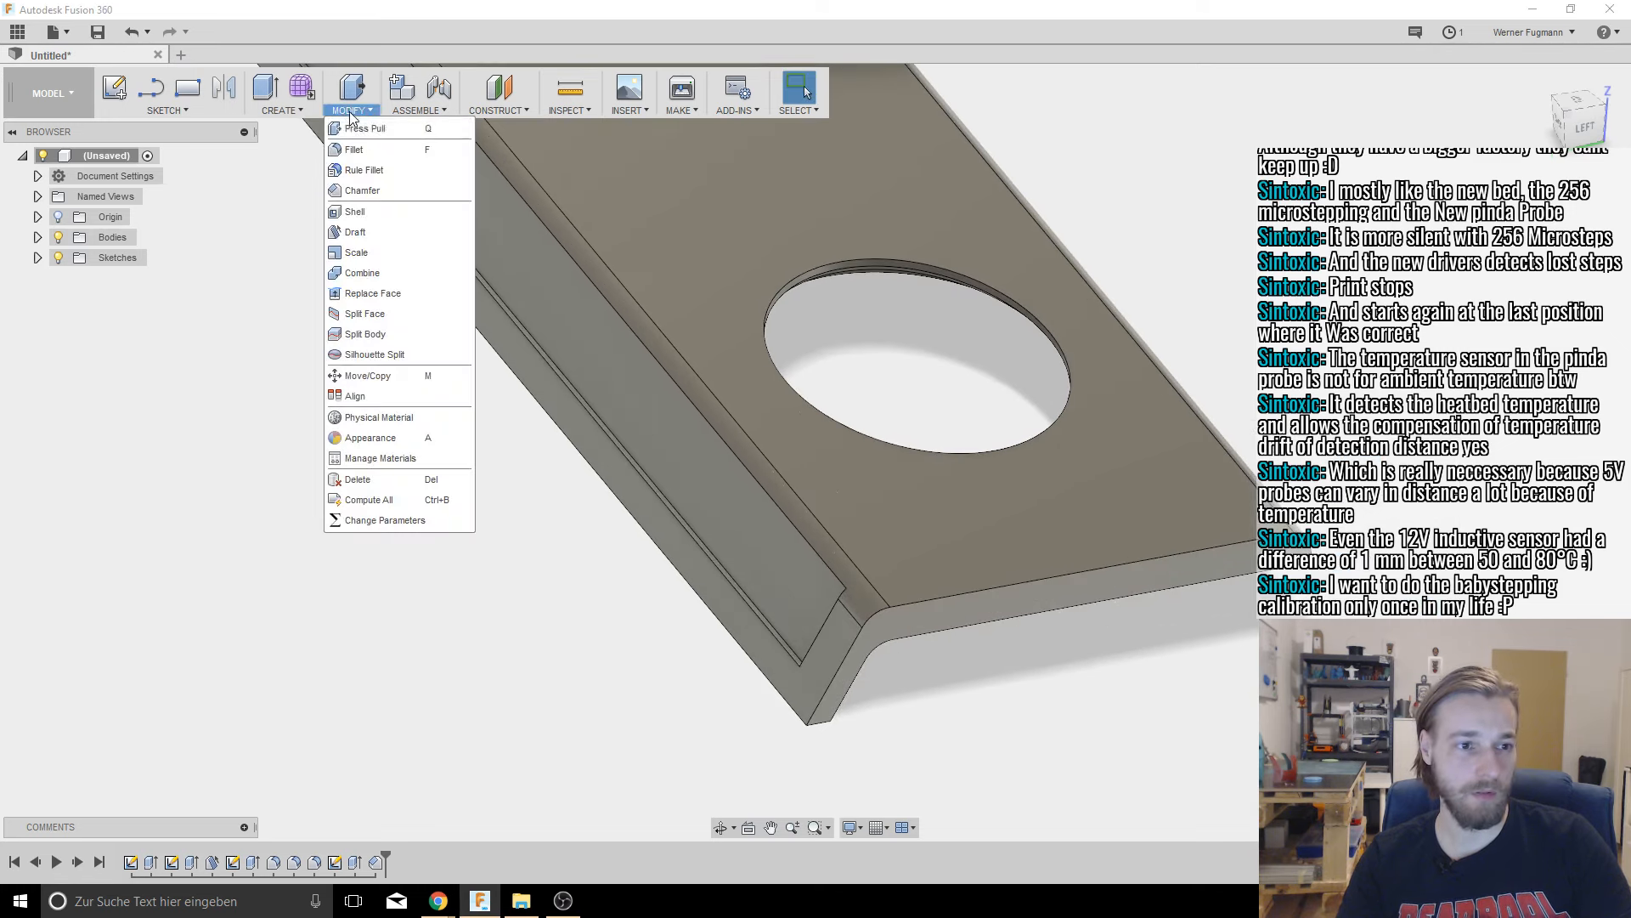
{"action": "left_click", "coordinate": [370, 153]}
{"action": "left_click", "coordinate": [909, 608]}
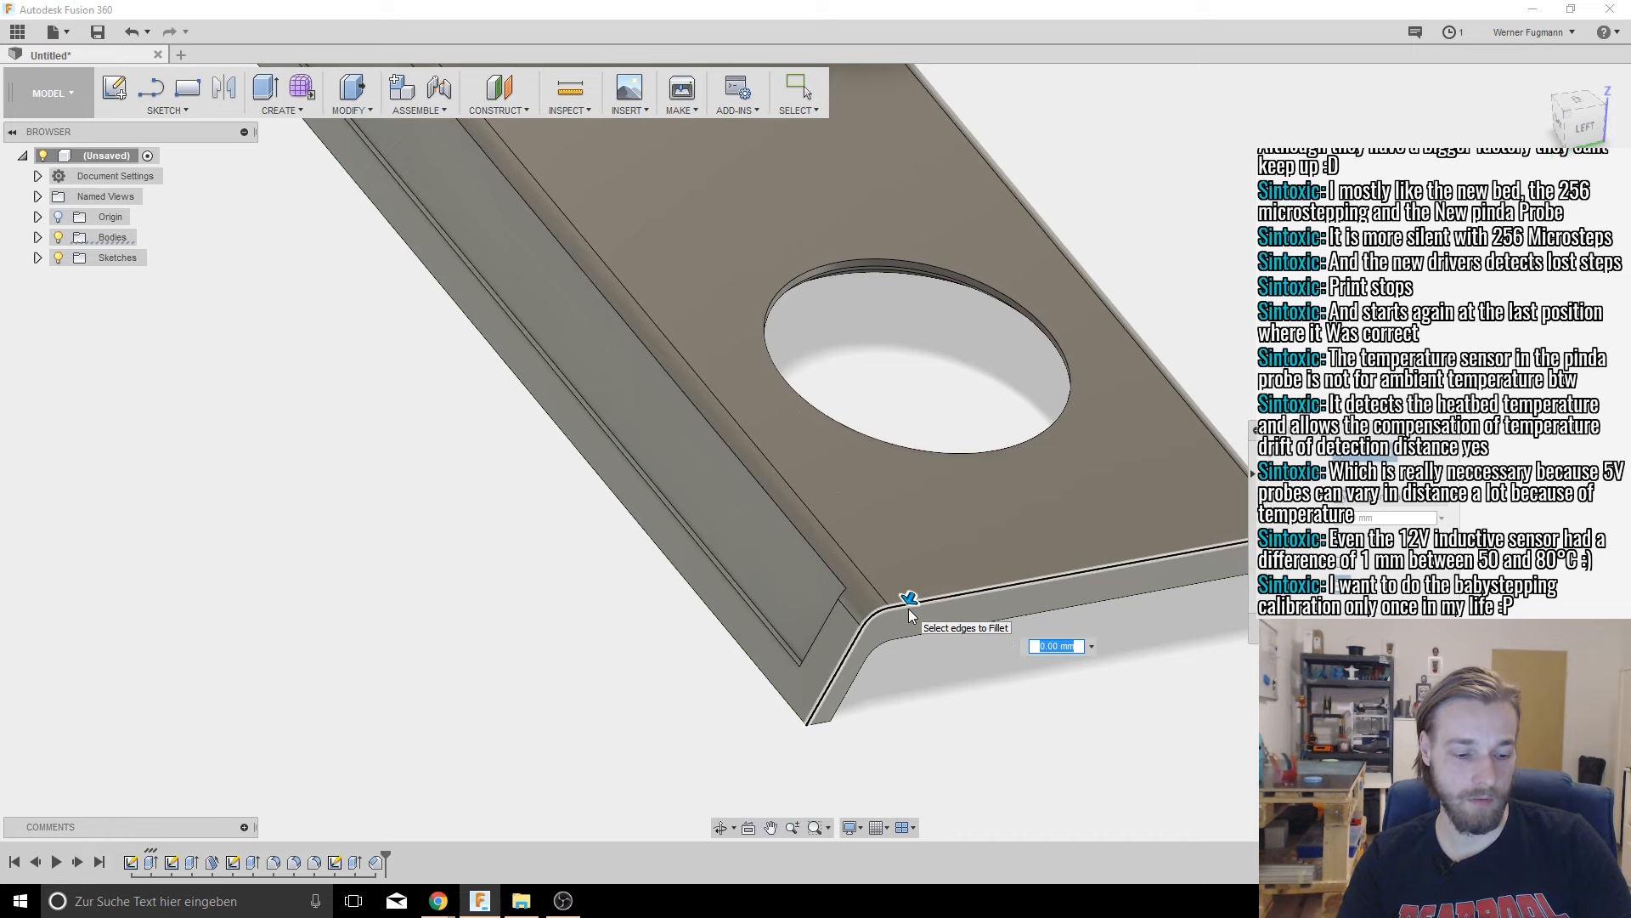
{"action": "type", "text": "2"}
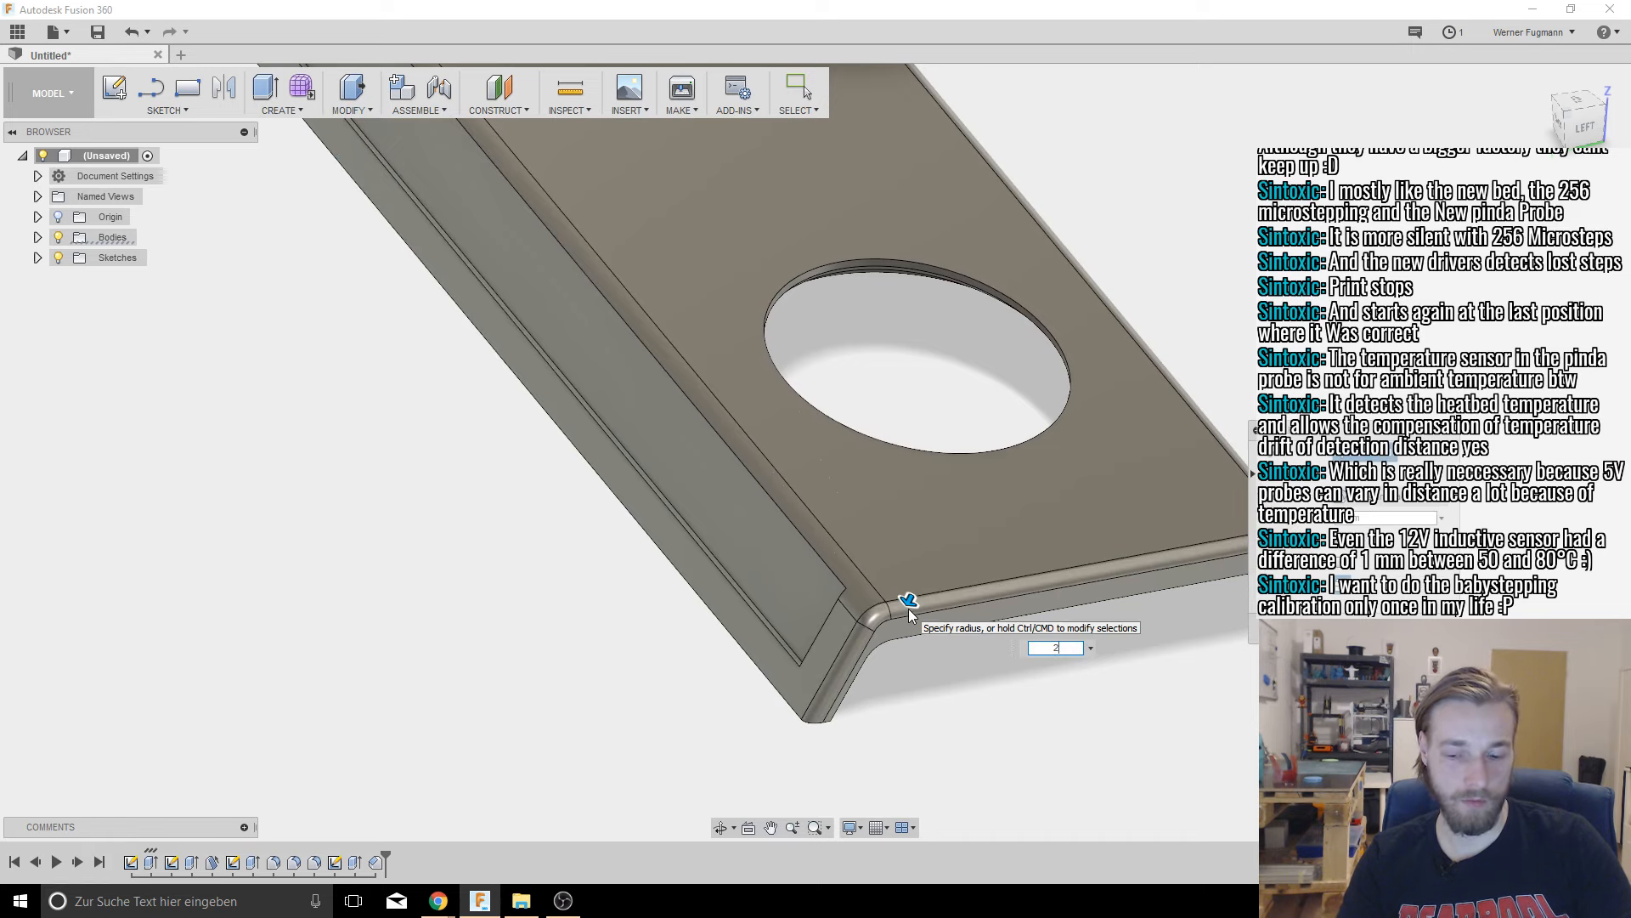
{"action": "key", "text": "Return"}
{"action": "scroll", "coordinate": [935, 604], "scroll_direction": "down", "scroll_amount": 5}
{"action": "middle_click_drag", "start_coordinate": [982, 584], "coordinate": [949, 605], "text": "shift"}
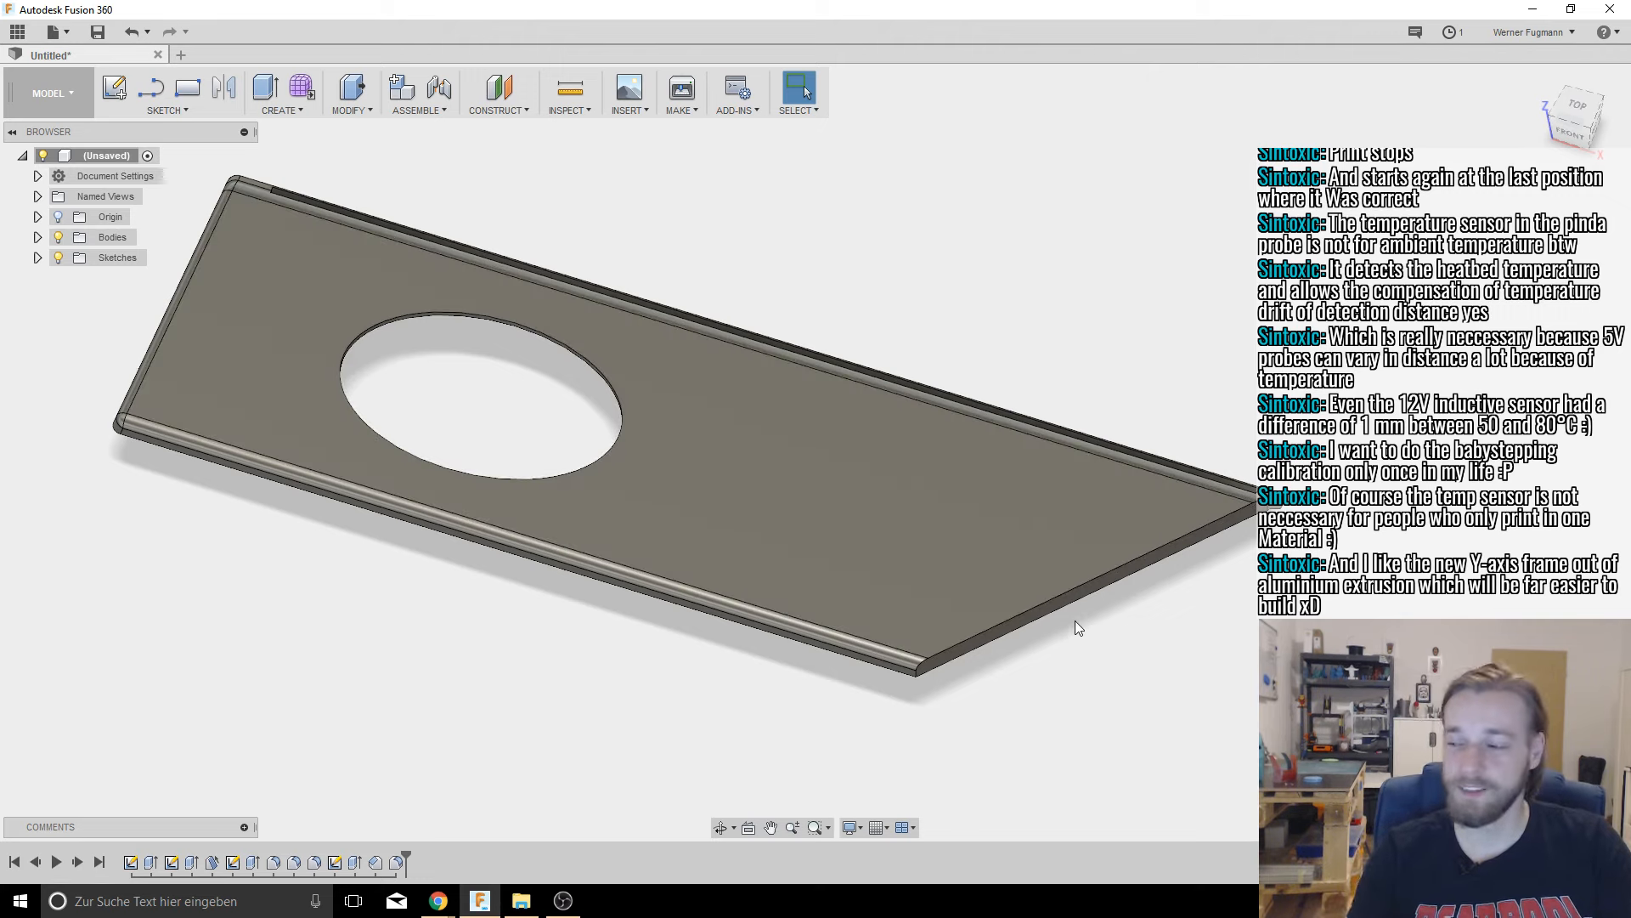
{"action": "middle_click_drag", "start_coordinate": [1032, 590], "coordinate": [1019, 552], "text": "shift"}
{"action": "middle_click_drag", "start_coordinate": [1019, 553], "coordinate": [941, 476]}
{"action": "scroll", "coordinate": [1038, 523], "scroll_direction": "up", "scroll_amount": 3}
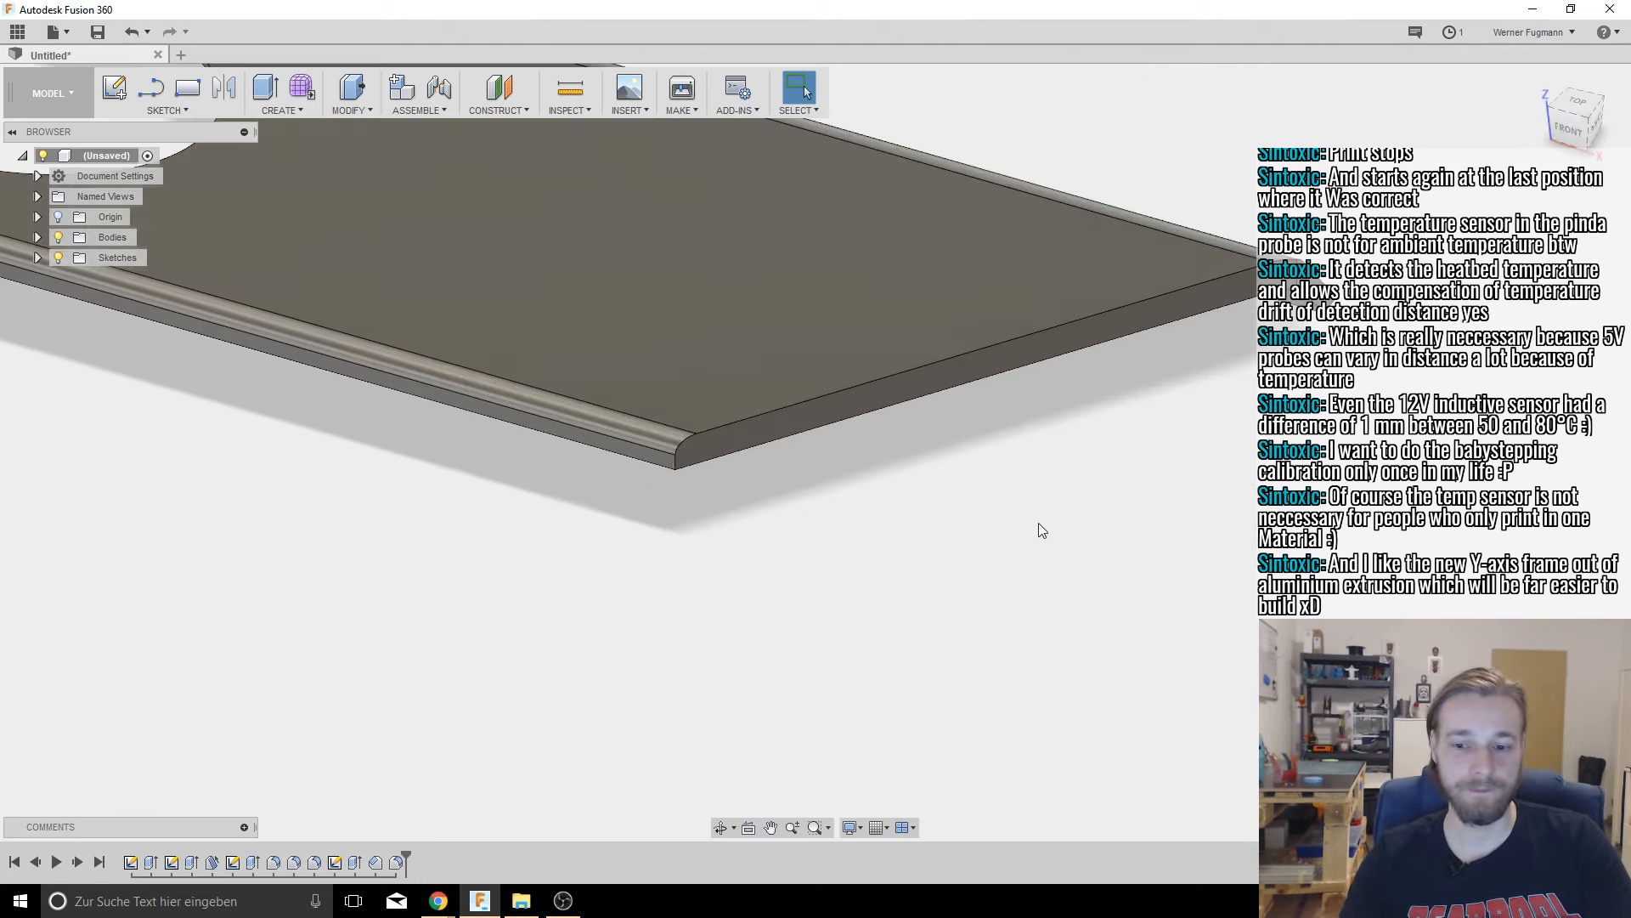
Step: Fillet the upper edge chain along the bent plate's slanted short end, including the bend and flange, with a 1.5 mm radius
{"action": "middle_click_drag", "start_coordinate": [1039, 523], "coordinate": [973, 540]}
{"action": "left_click", "coordinate": [700, 435]}
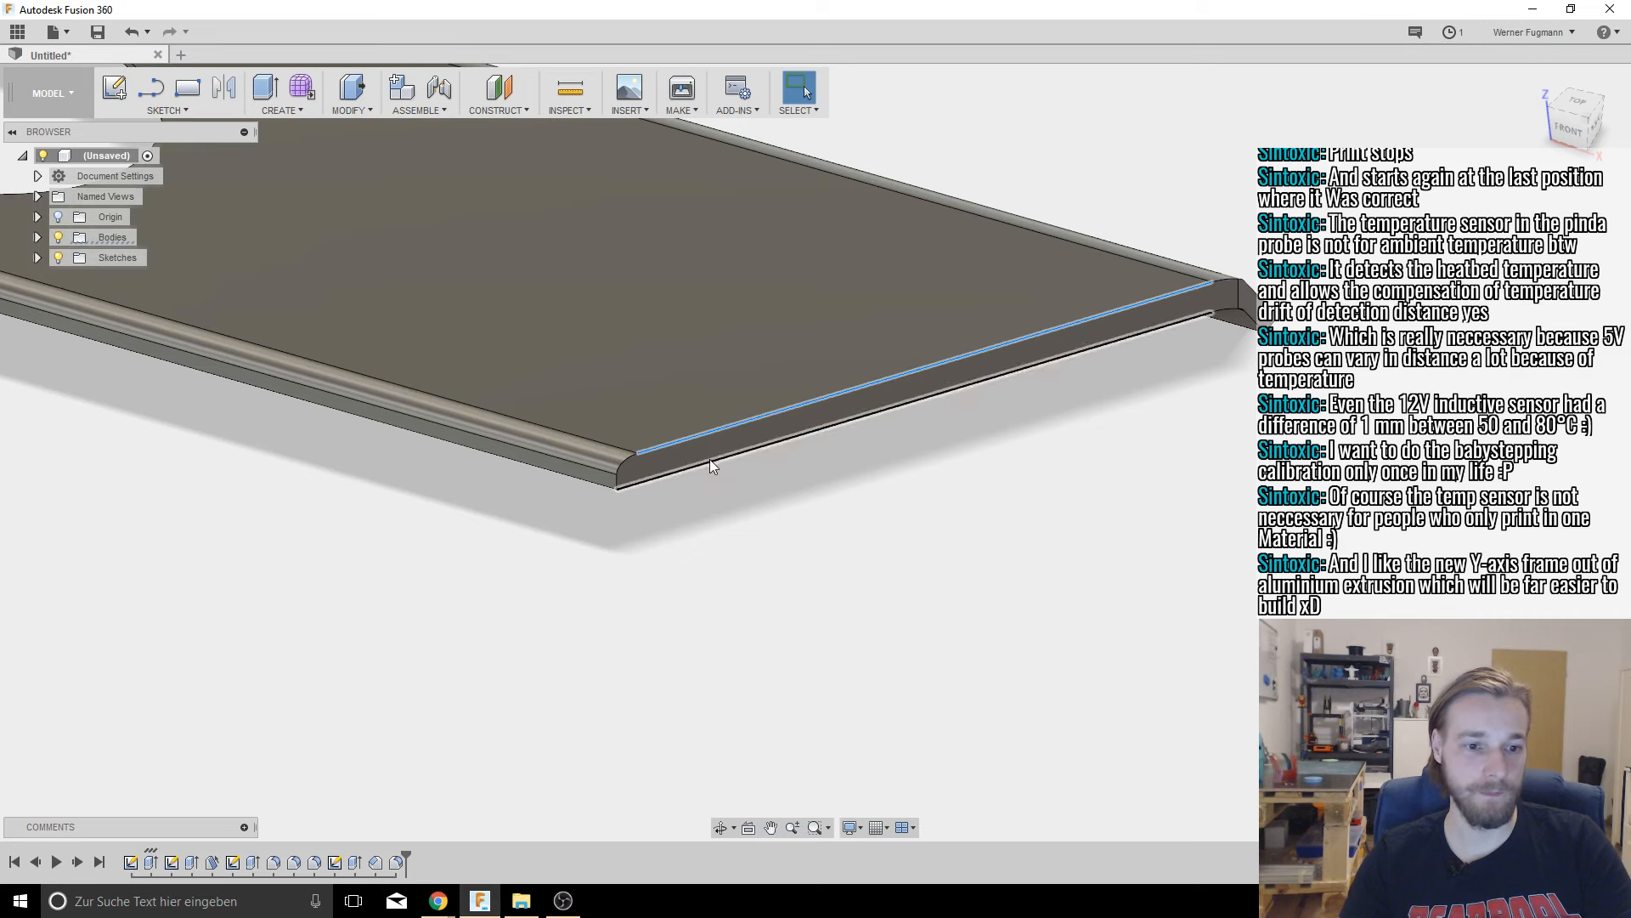
{"action": "left_click", "coordinate": [628, 464], "text": "ctrl"}
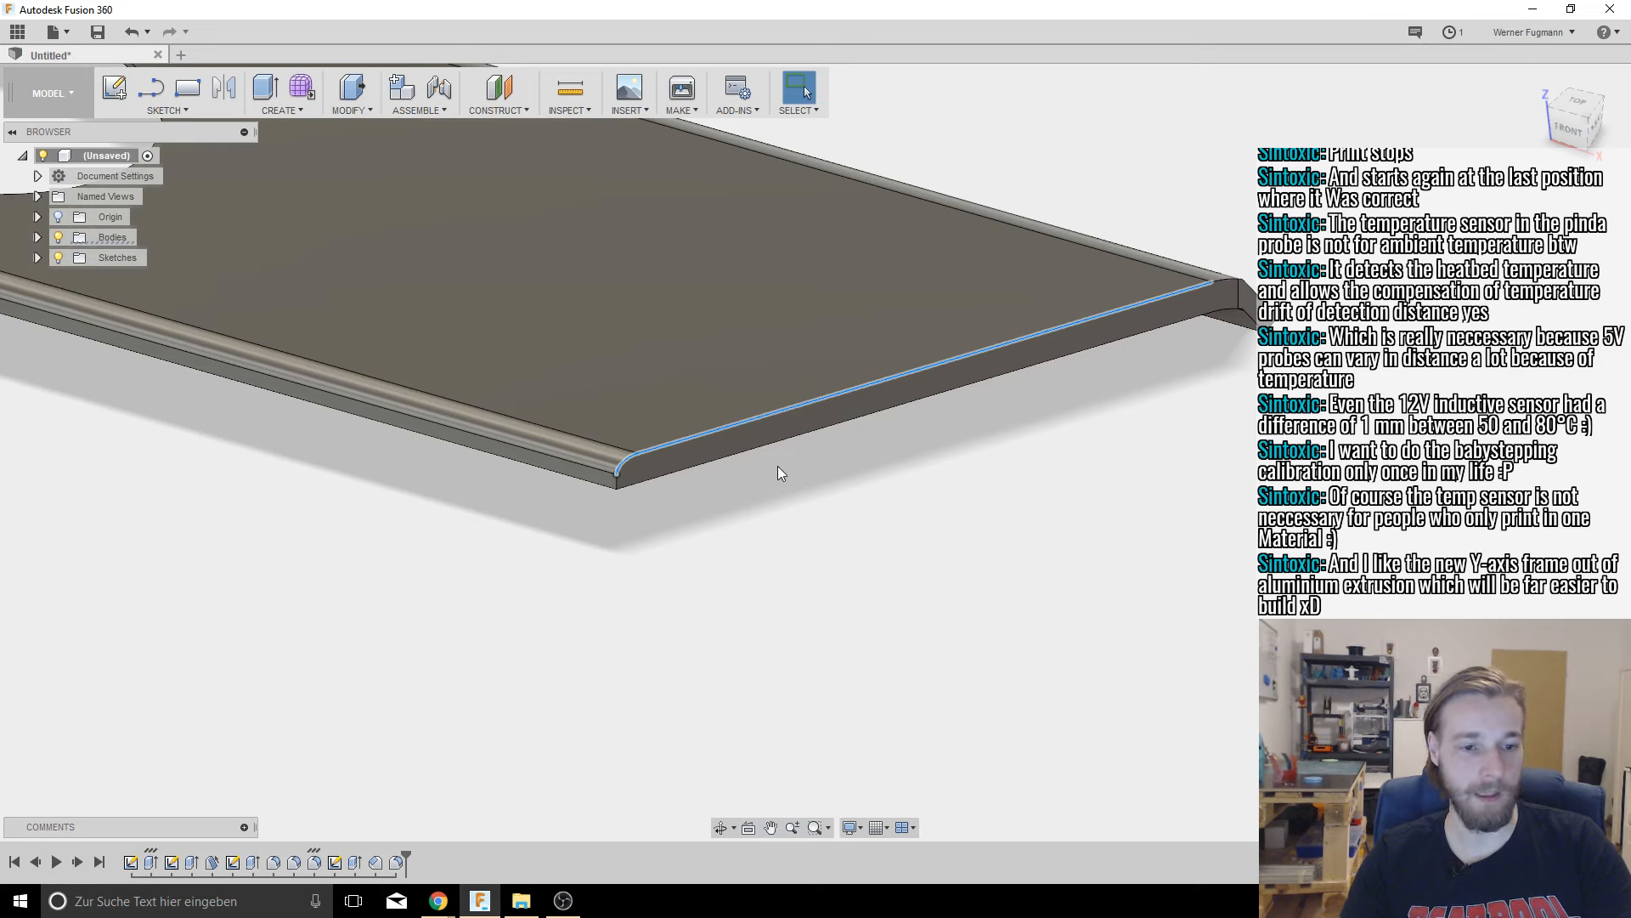
{"action": "left_click", "coordinate": [864, 564]}
{"action": "key", "text": "f"}
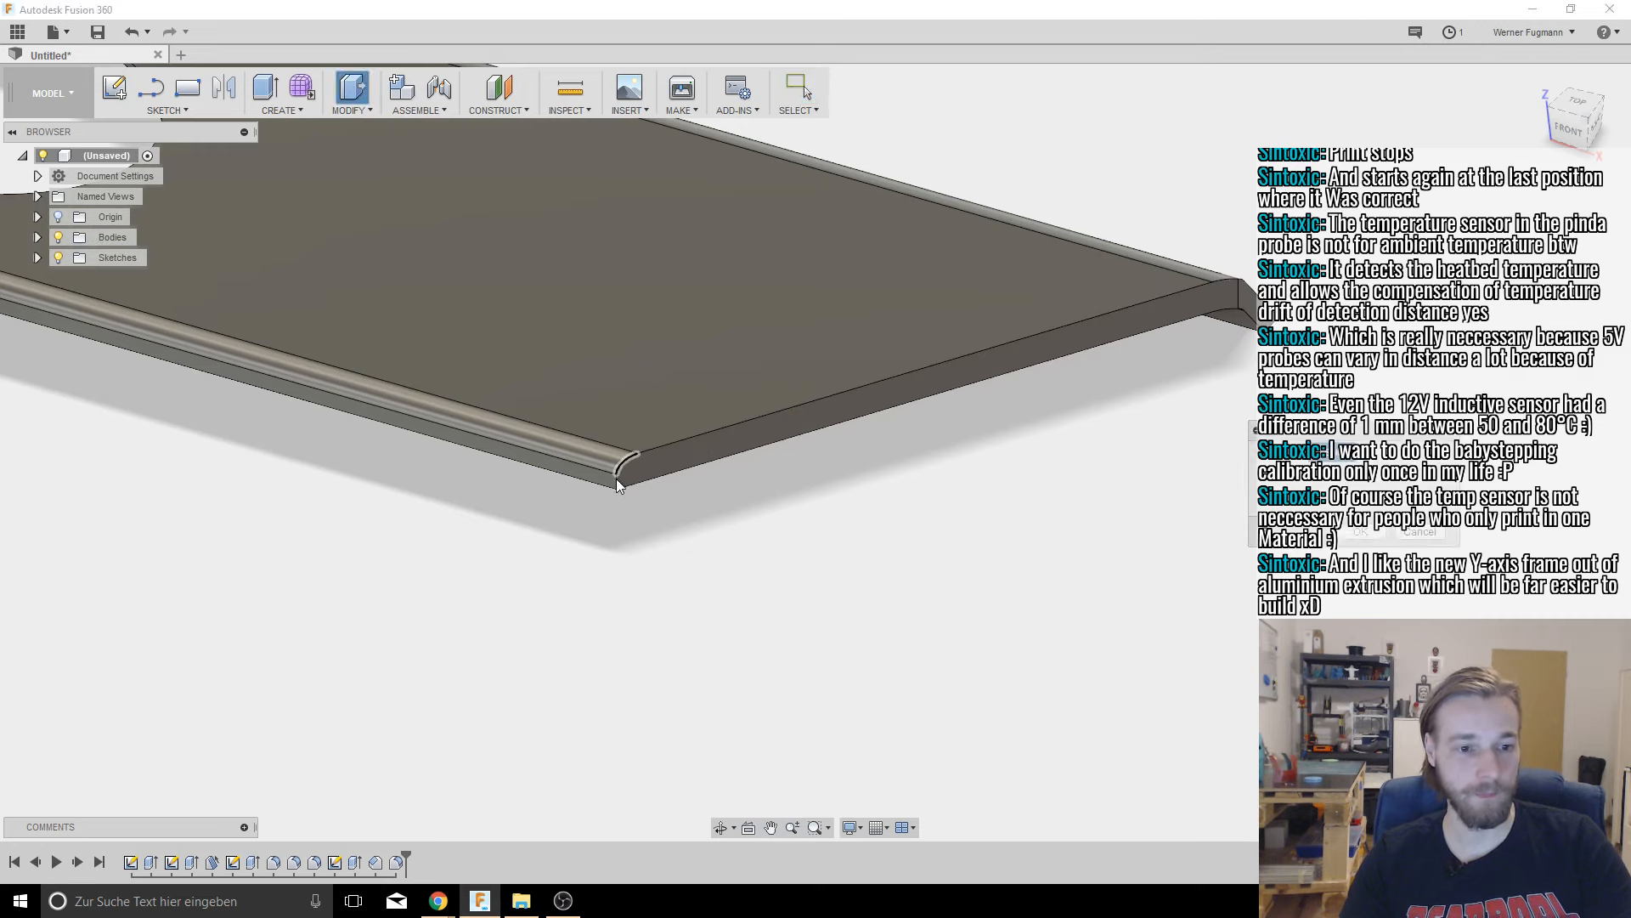
{"action": "left_click", "coordinate": [618, 478]}
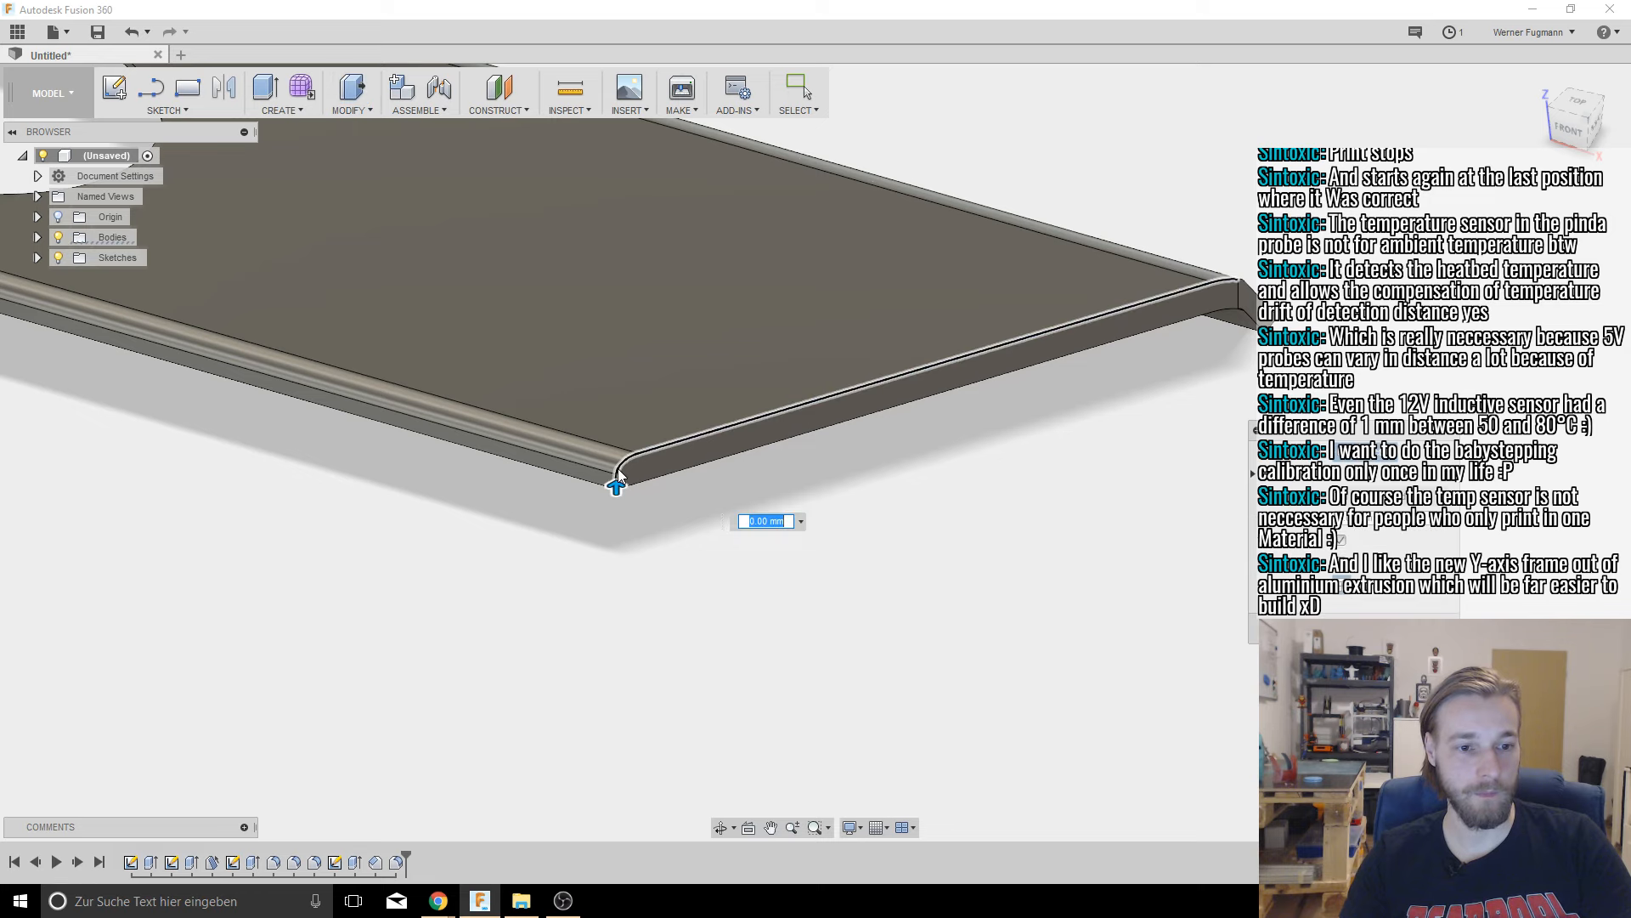
{"action": "middle_click_drag", "start_coordinate": [1082, 444], "coordinate": [782, 399], "text": "shift"}
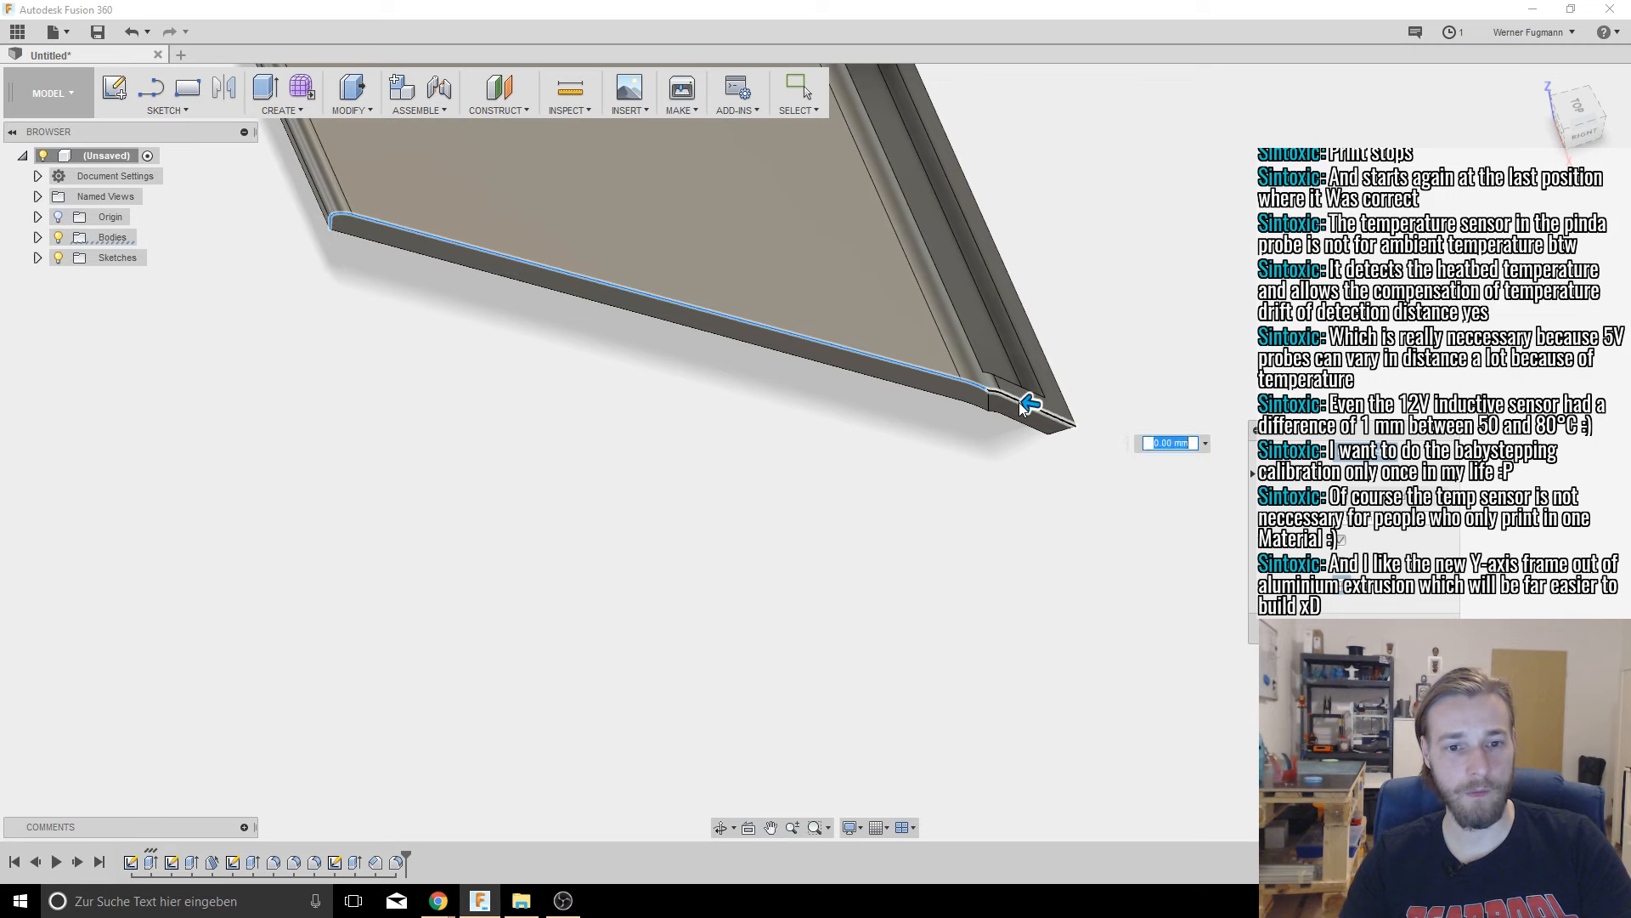
{"action": "type", "text": "2"}
{"action": "middle_click_drag", "start_coordinate": [1022, 410], "coordinate": [960, 449], "text": "shift"}
{"action": "scroll", "coordinate": [1009, 393], "scroll_direction": "up", "scroll_amount": 6}
{"action": "middle_click_drag", "start_coordinate": [1047, 395], "coordinate": [839, 406], "text": "ctrl"}
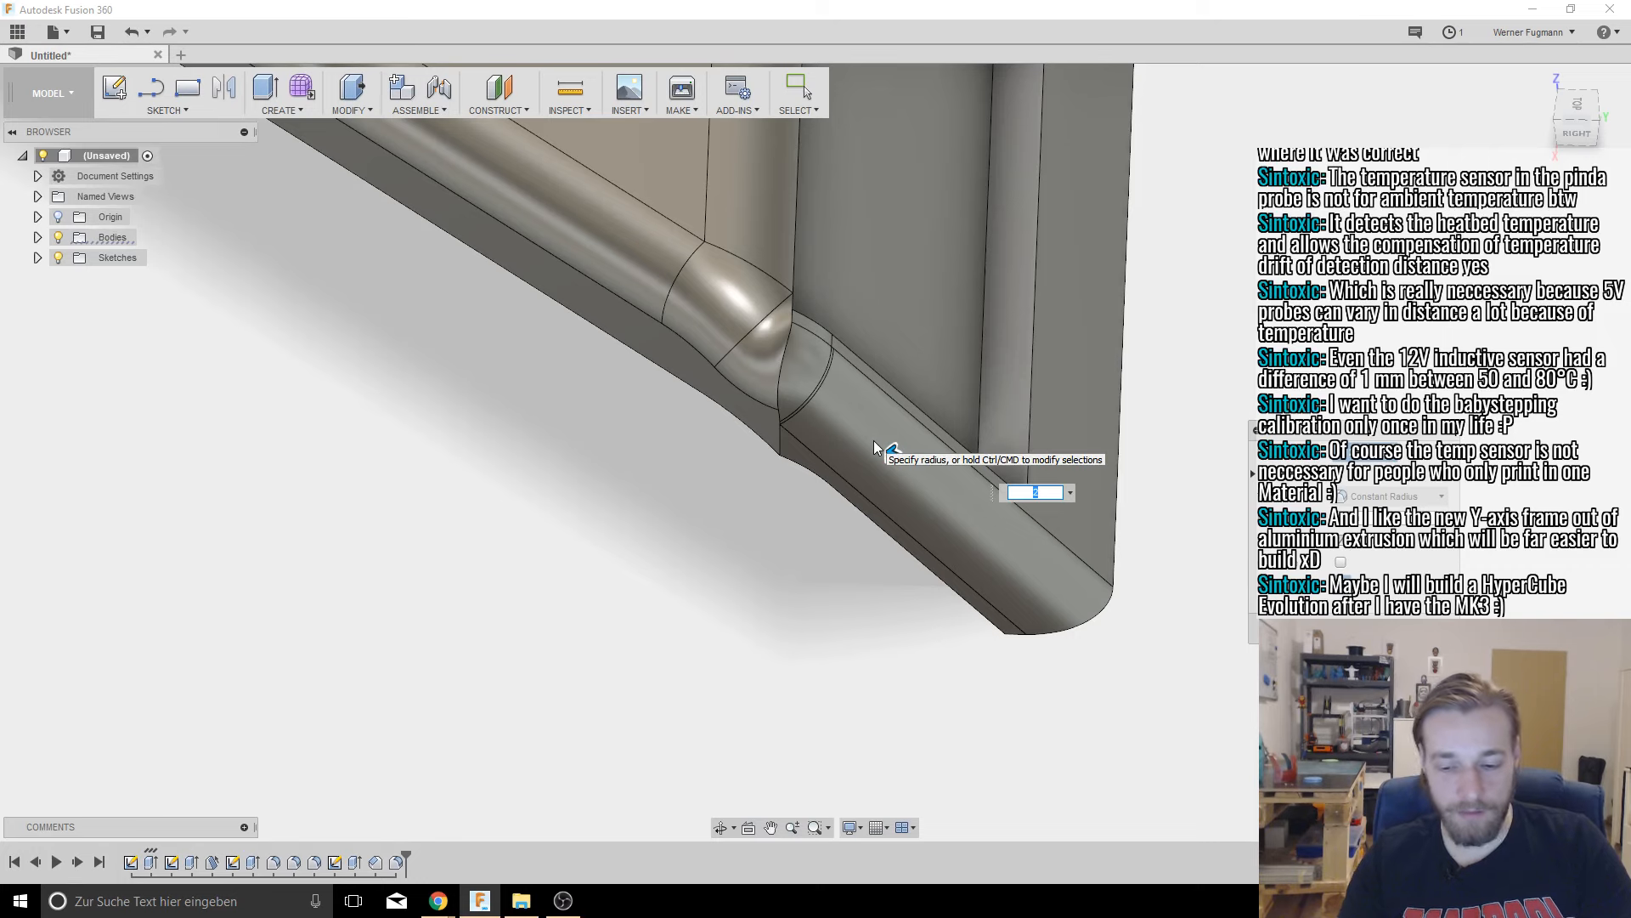
{"action": "type", "text": "1,5"}
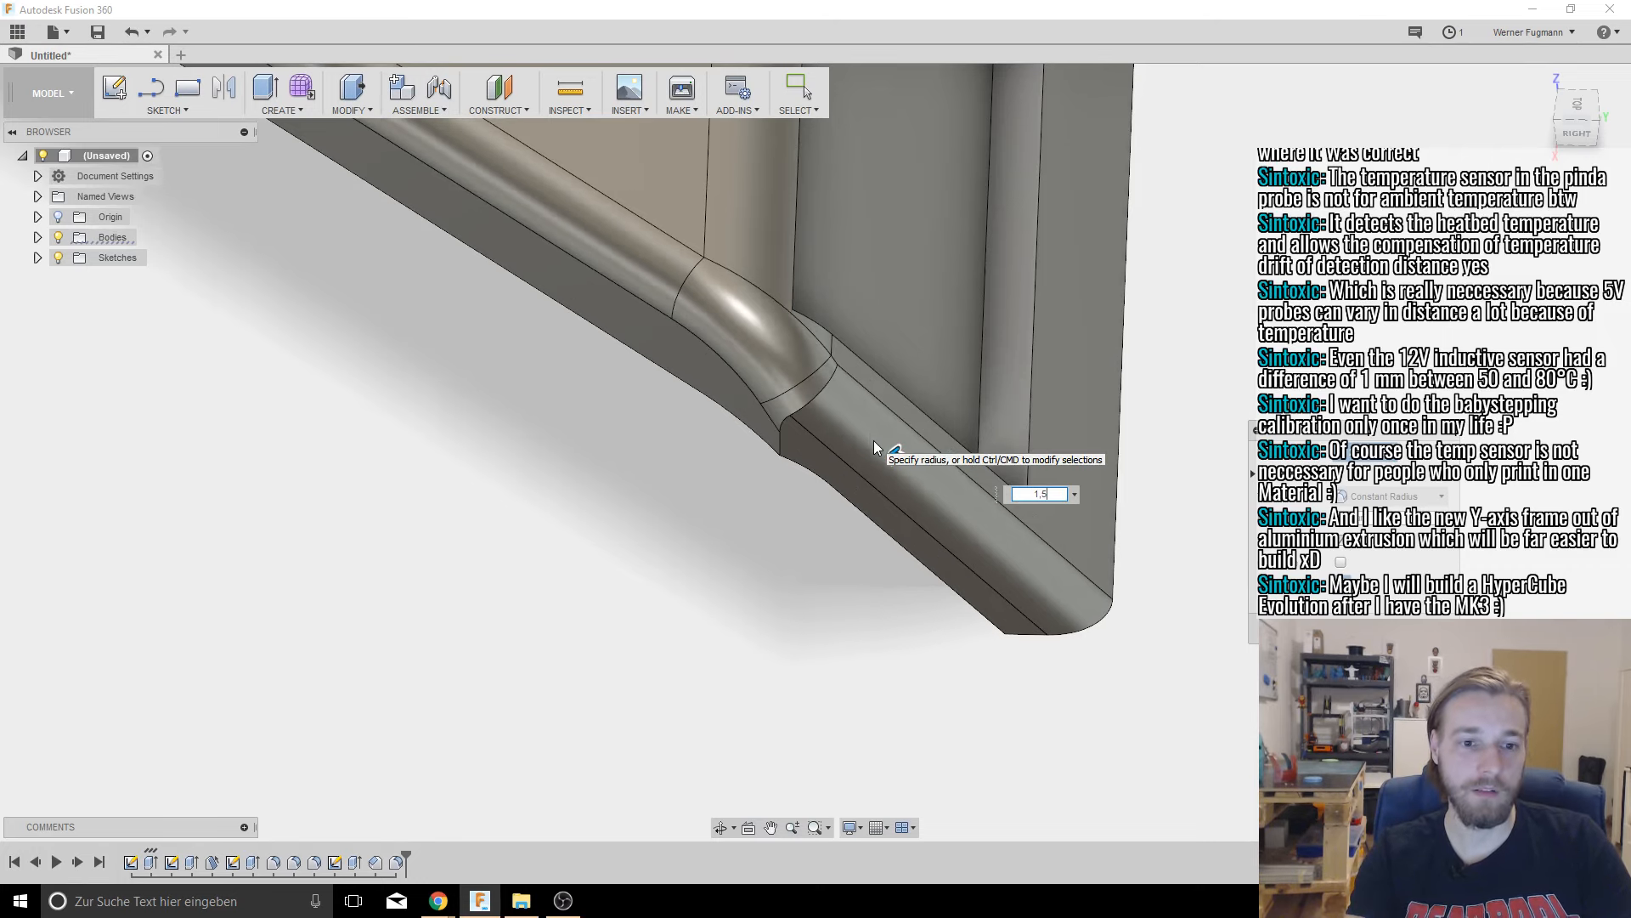
{"action": "middle_click_drag", "start_coordinate": [865, 434], "coordinate": [956, 542], "text": "shift"}
{"action": "key", "text": "Return"}
{"action": "scroll", "coordinate": [816, 425], "scroll_direction": "down", "scroll_amount": 5}
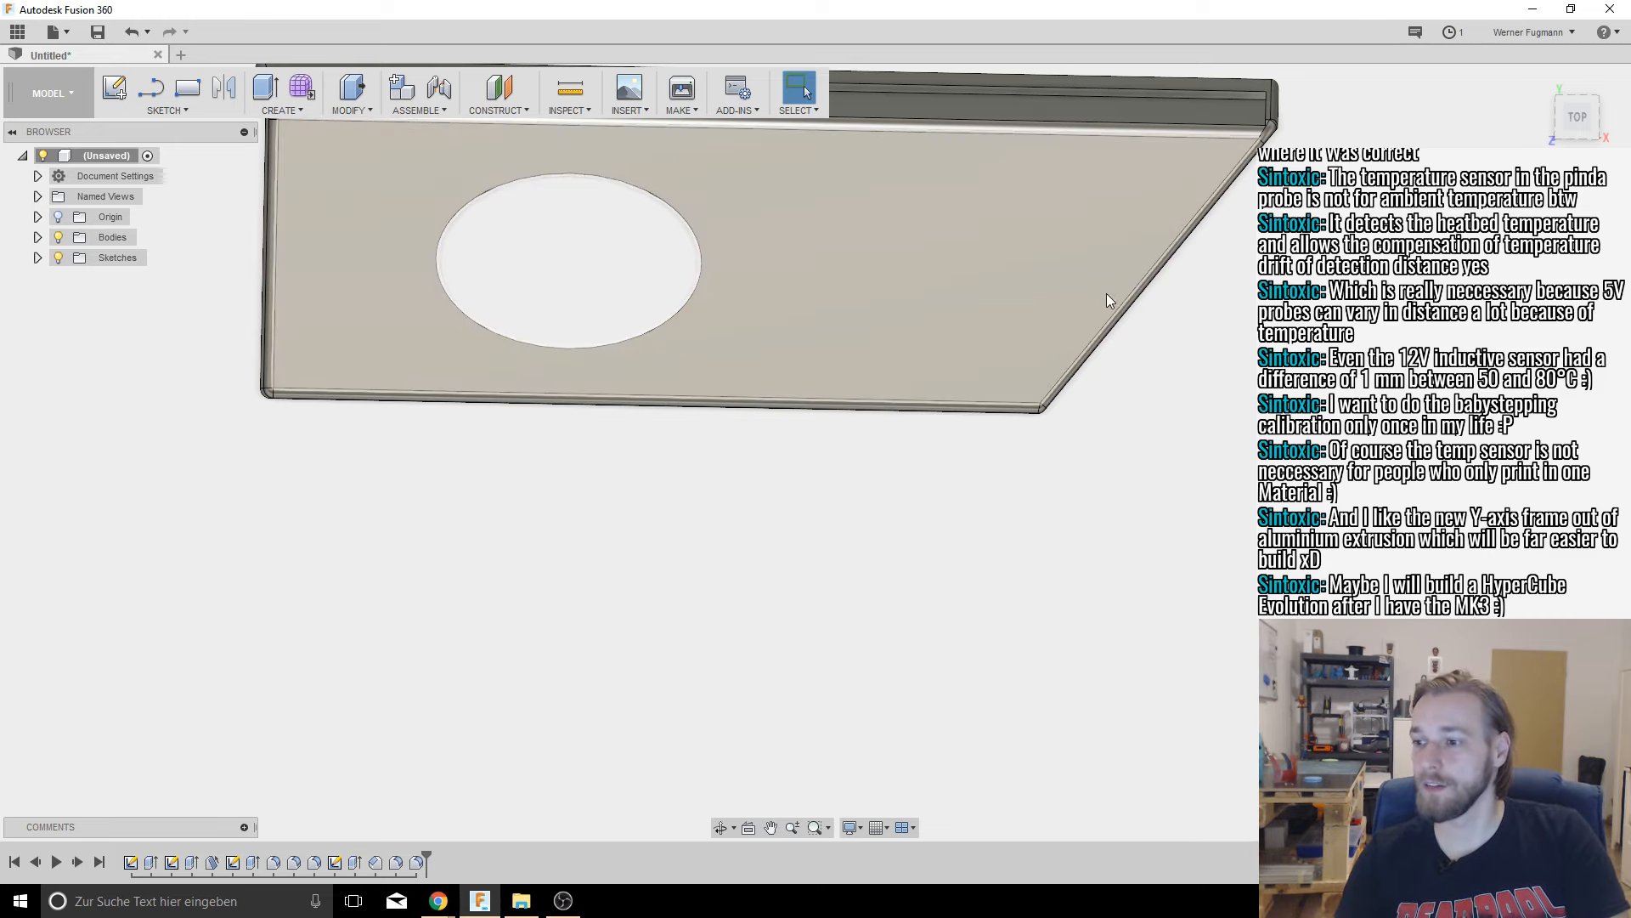
Step: Examine the rounded edges, the angled flange and the underside of the bent plate from several sides
{"action": "middle_click_drag", "start_coordinate": [1107, 298], "coordinate": [954, 241], "text": "shift"}
{"action": "middle_click_drag", "start_coordinate": [1064, 355], "coordinate": [1051, 310], "text": "shift"}
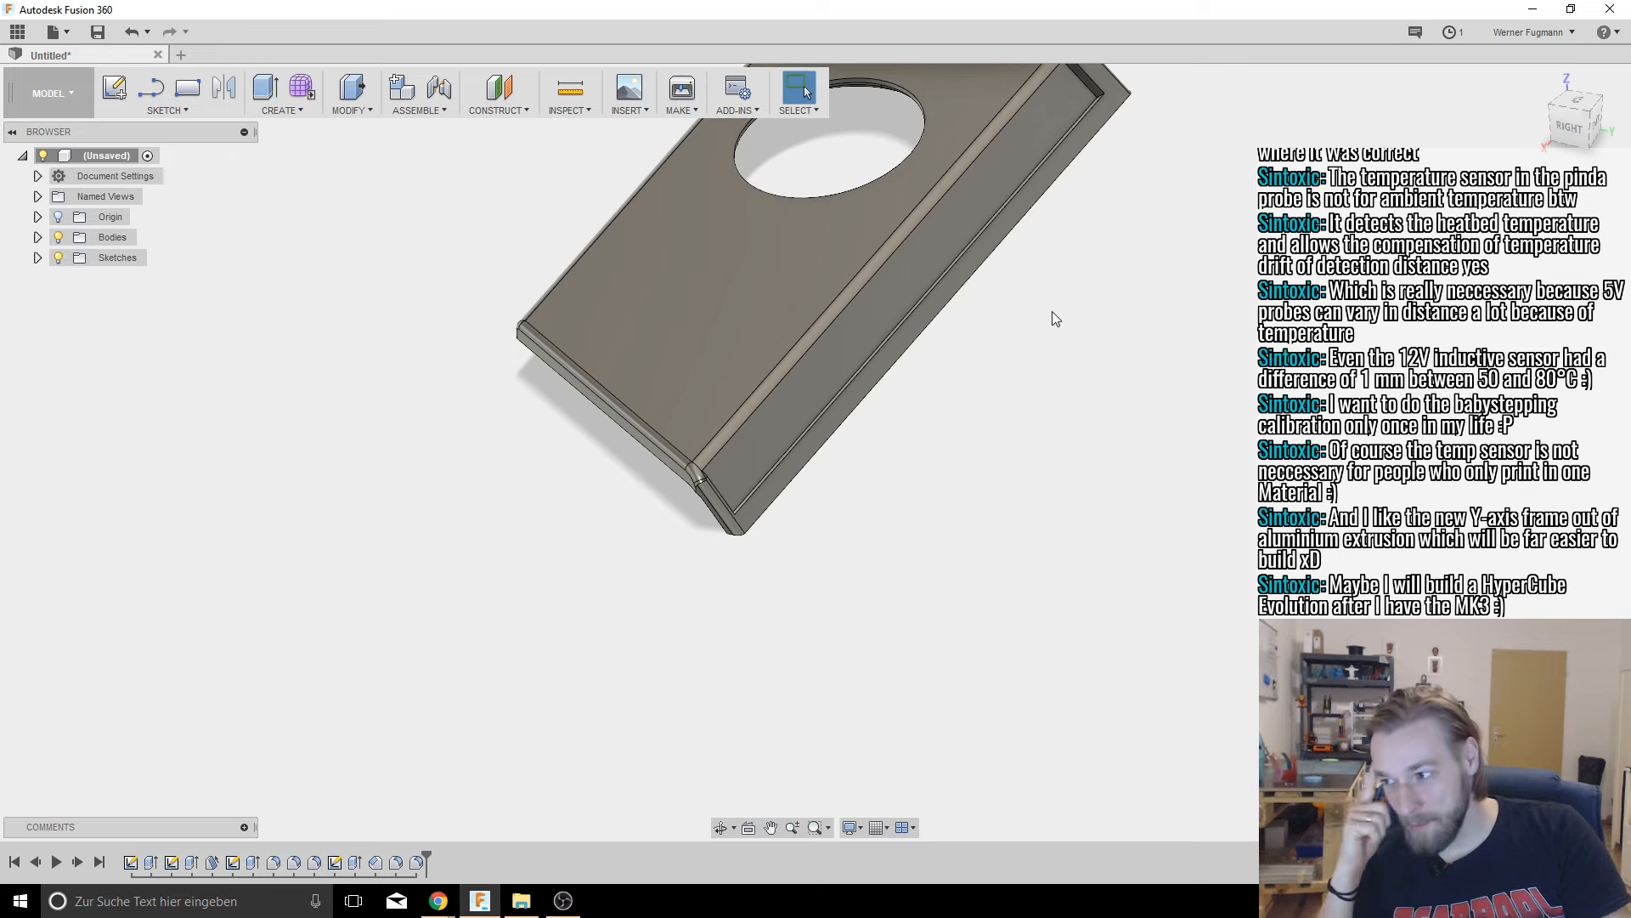
{"action": "middle_click_drag", "start_coordinate": [1054, 316], "coordinate": [1016, 400], "text": "shift"}
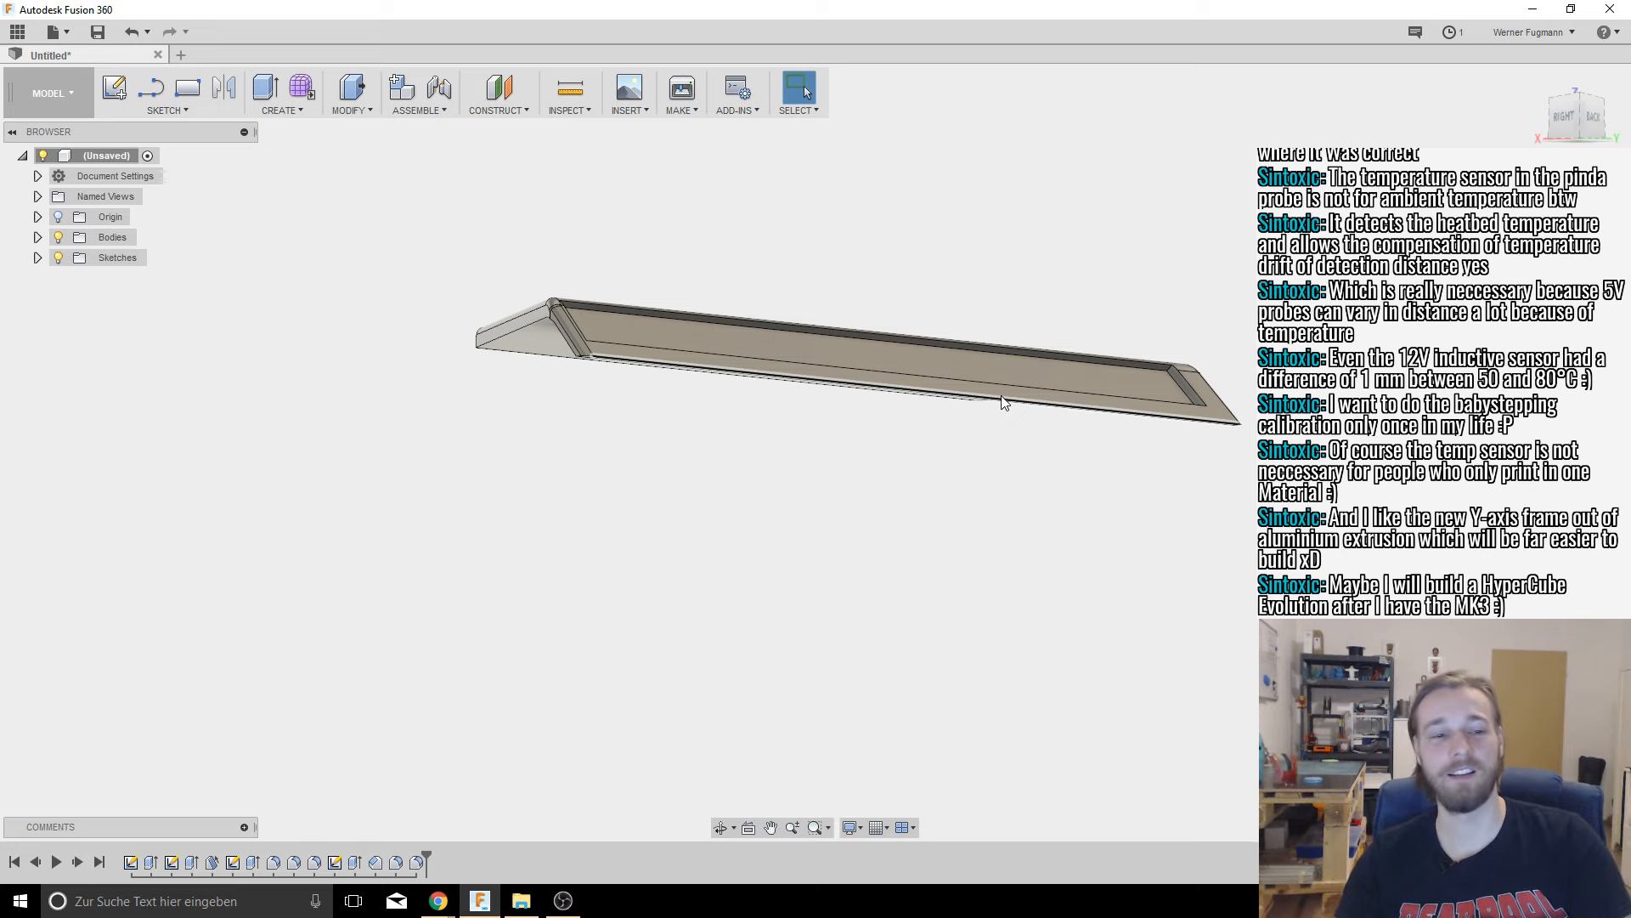
{"action": "middle_click_drag", "start_coordinate": [1004, 403], "coordinate": [503, 388], "text": "shift"}
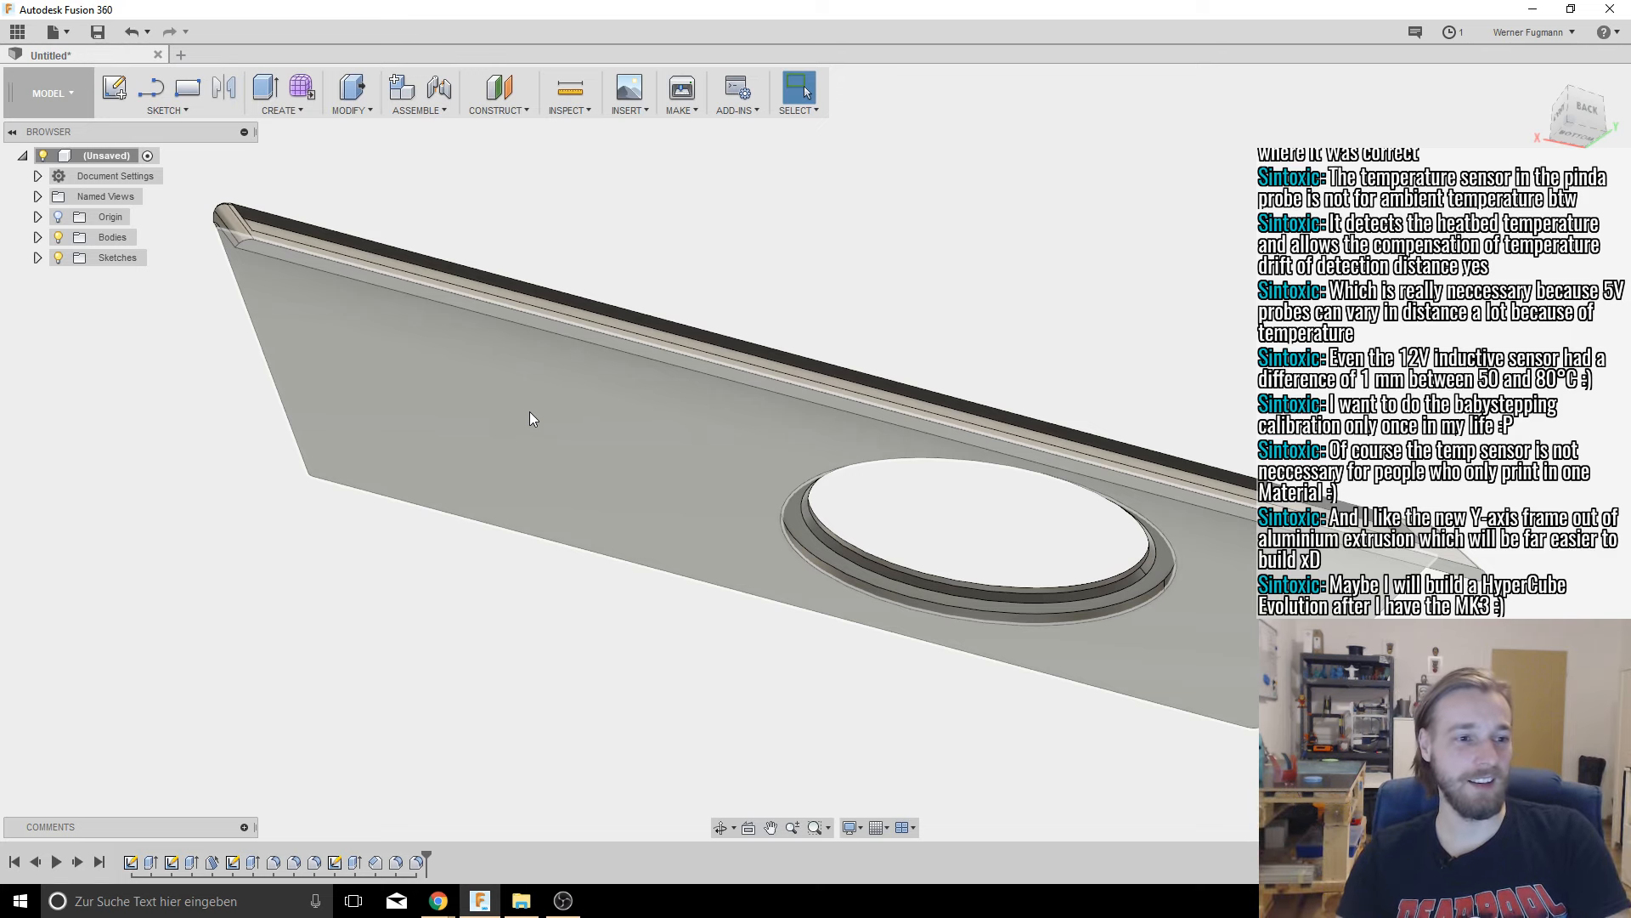
{"action": "middle_click_drag", "start_coordinate": [528, 411], "coordinate": [554, 475], "text": "shift"}
{"action": "scroll", "coordinate": [660, 513], "scroll_direction": "down", "scroll_amount": 3}
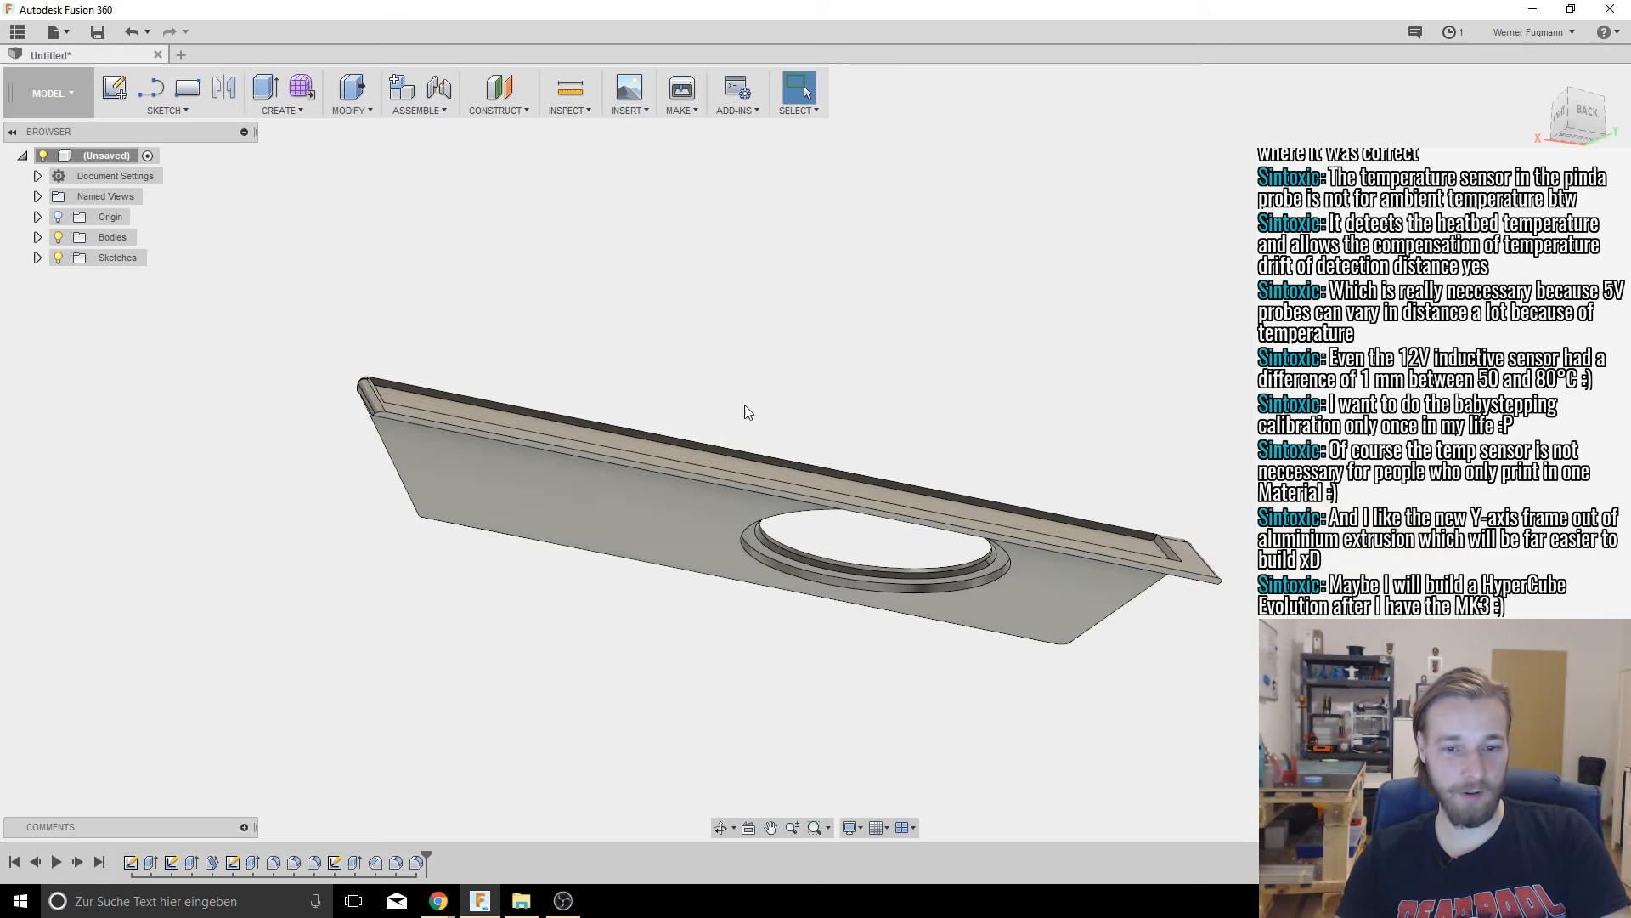
{"action": "middle_click_drag", "start_coordinate": [630, 354], "coordinate": [440, 475], "text": "shift"}
Step: Fillet the lower outer long edge chain of the angled flange, including the curved corner edges at both ends, with a 1 mm radius
{"action": "scroll", "coordinate": [352, 455], "scroll_direction": "up", "scroll_amount": 3}
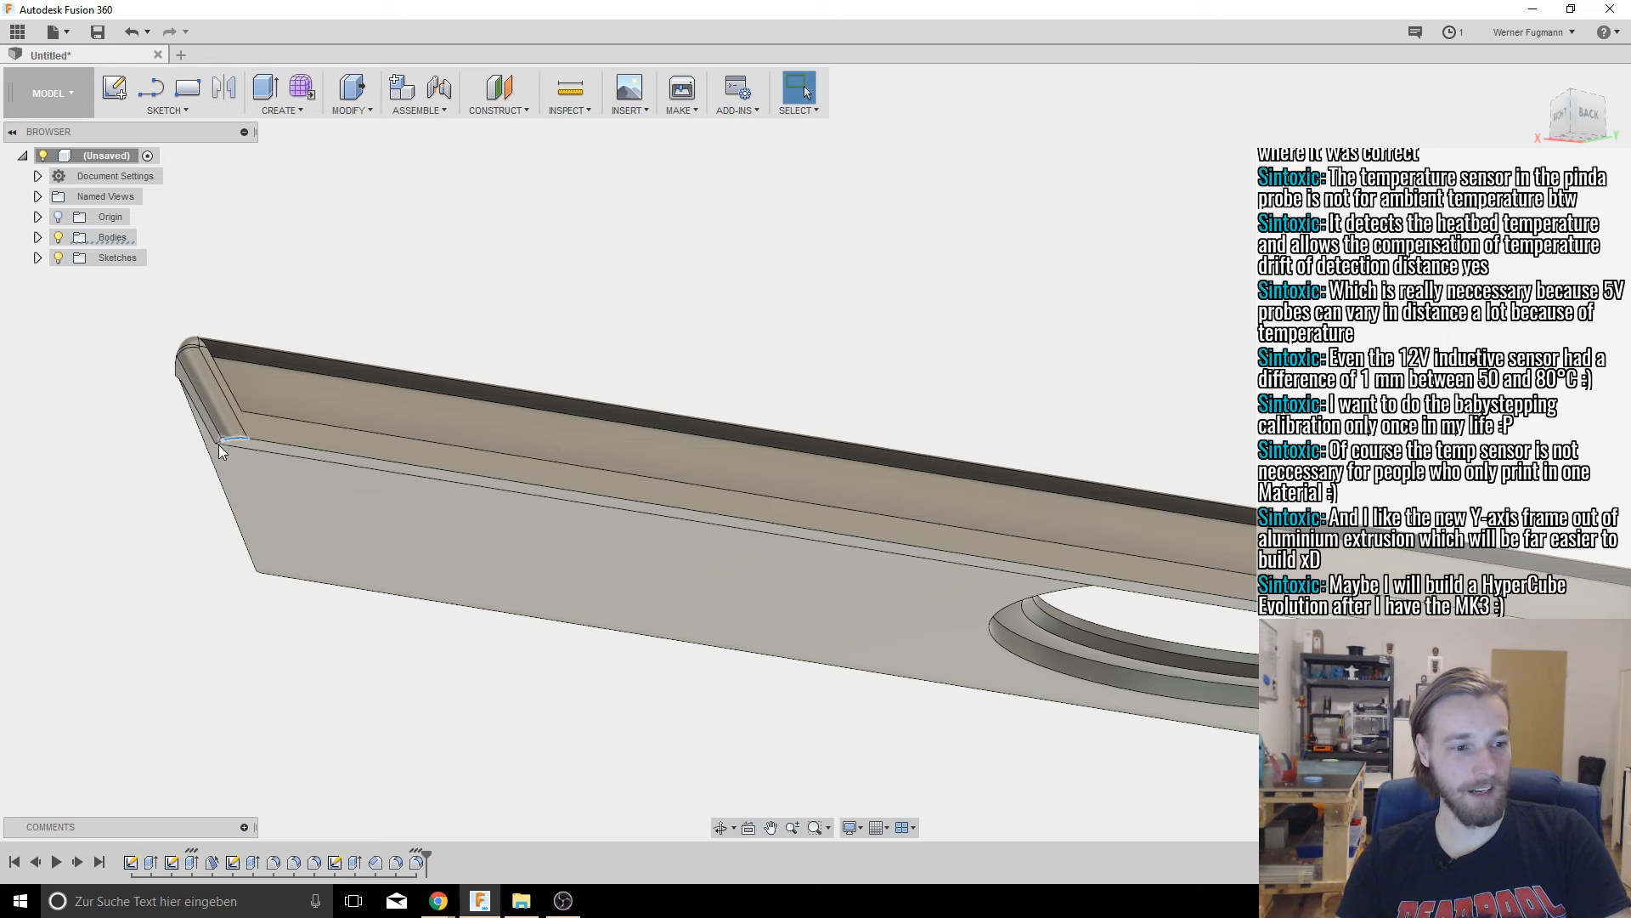
{"action": "scroll", "coordinate": [221, 442], "scroll_direction": "up", "scroll_amount": 2}
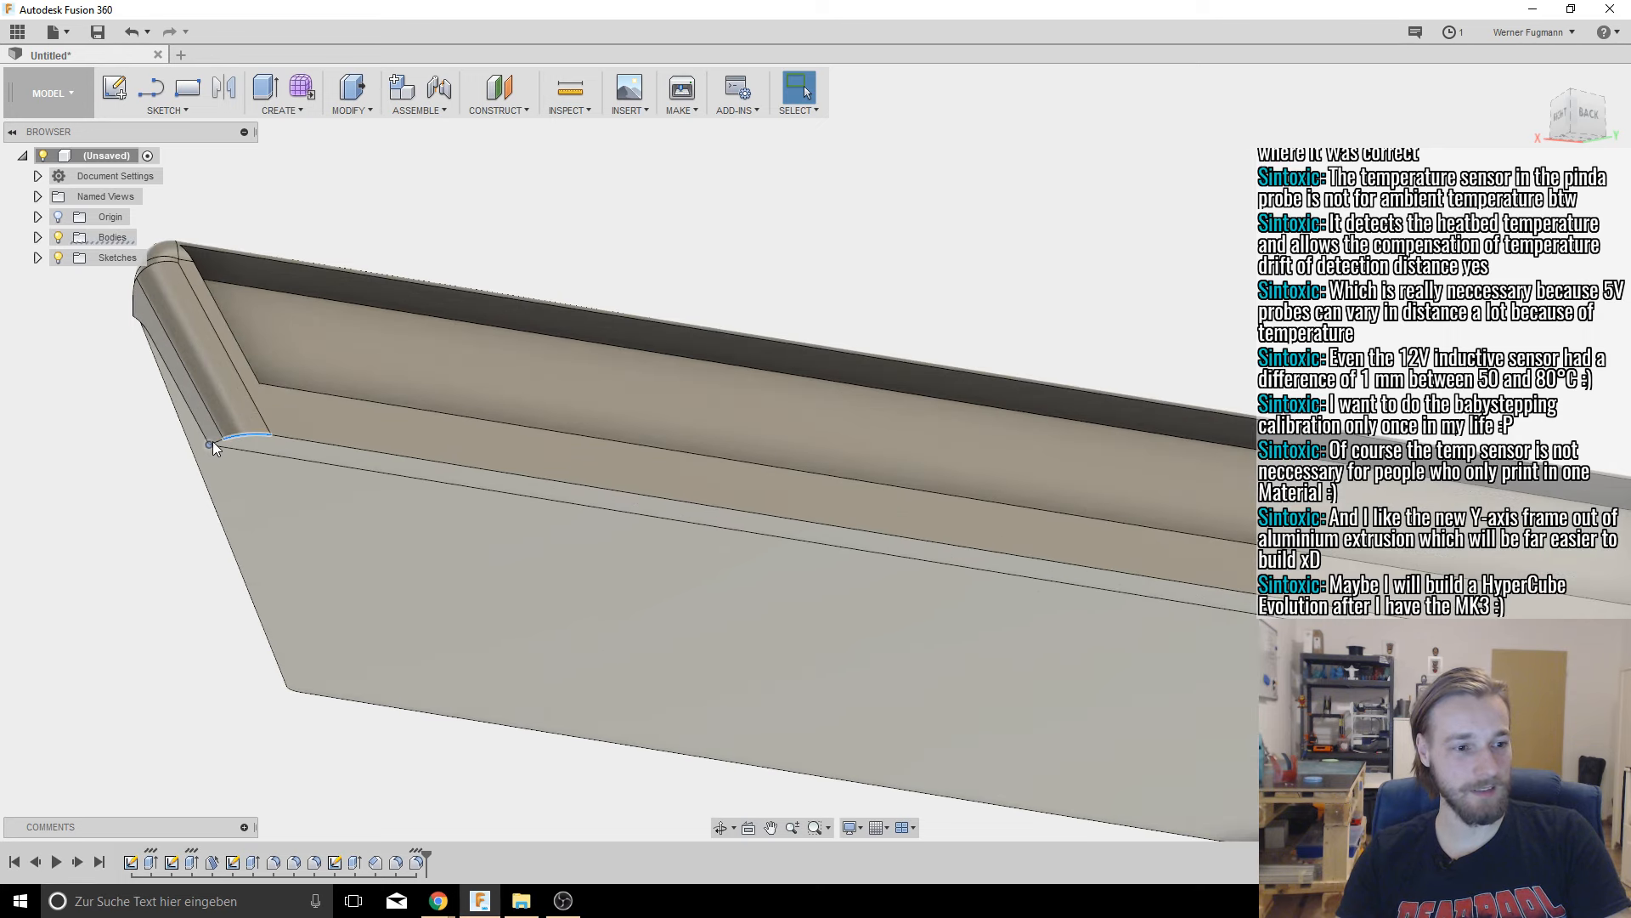
{"action": "scroll", "coordinate": [221, 442], "scroll_direction": "up", "scroll_amount": 2}
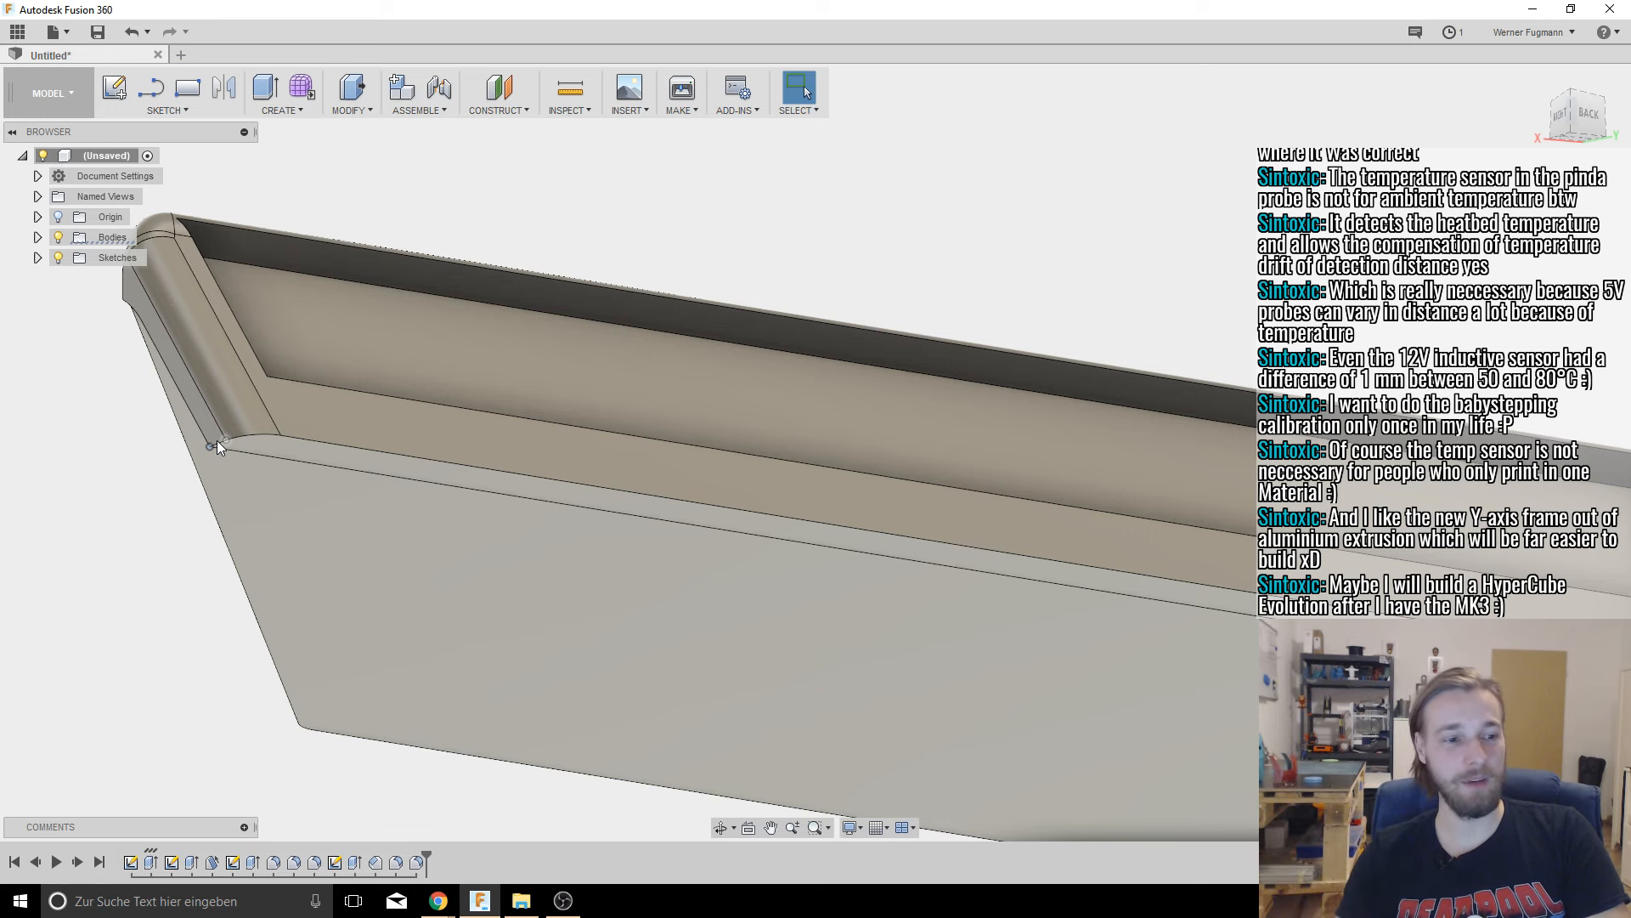
{"action": "scroll", "coordinate": [222, 438], "scroll_direction": "up", "scroll_amount": 3}
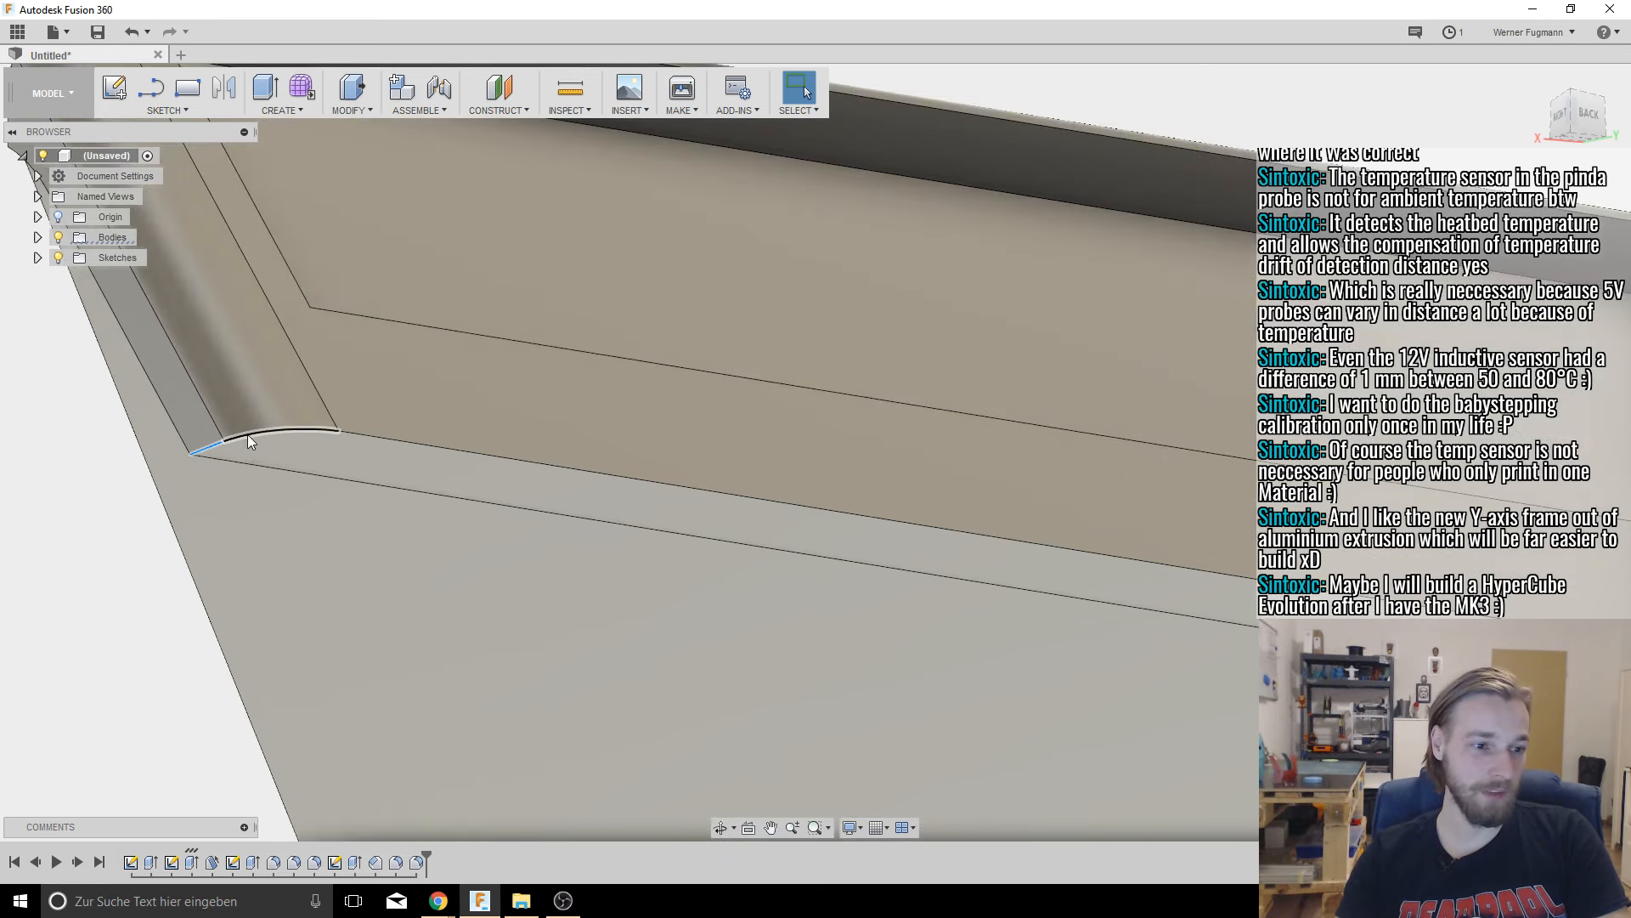
{"action": "left_click", "coordinate": [360, 435]}
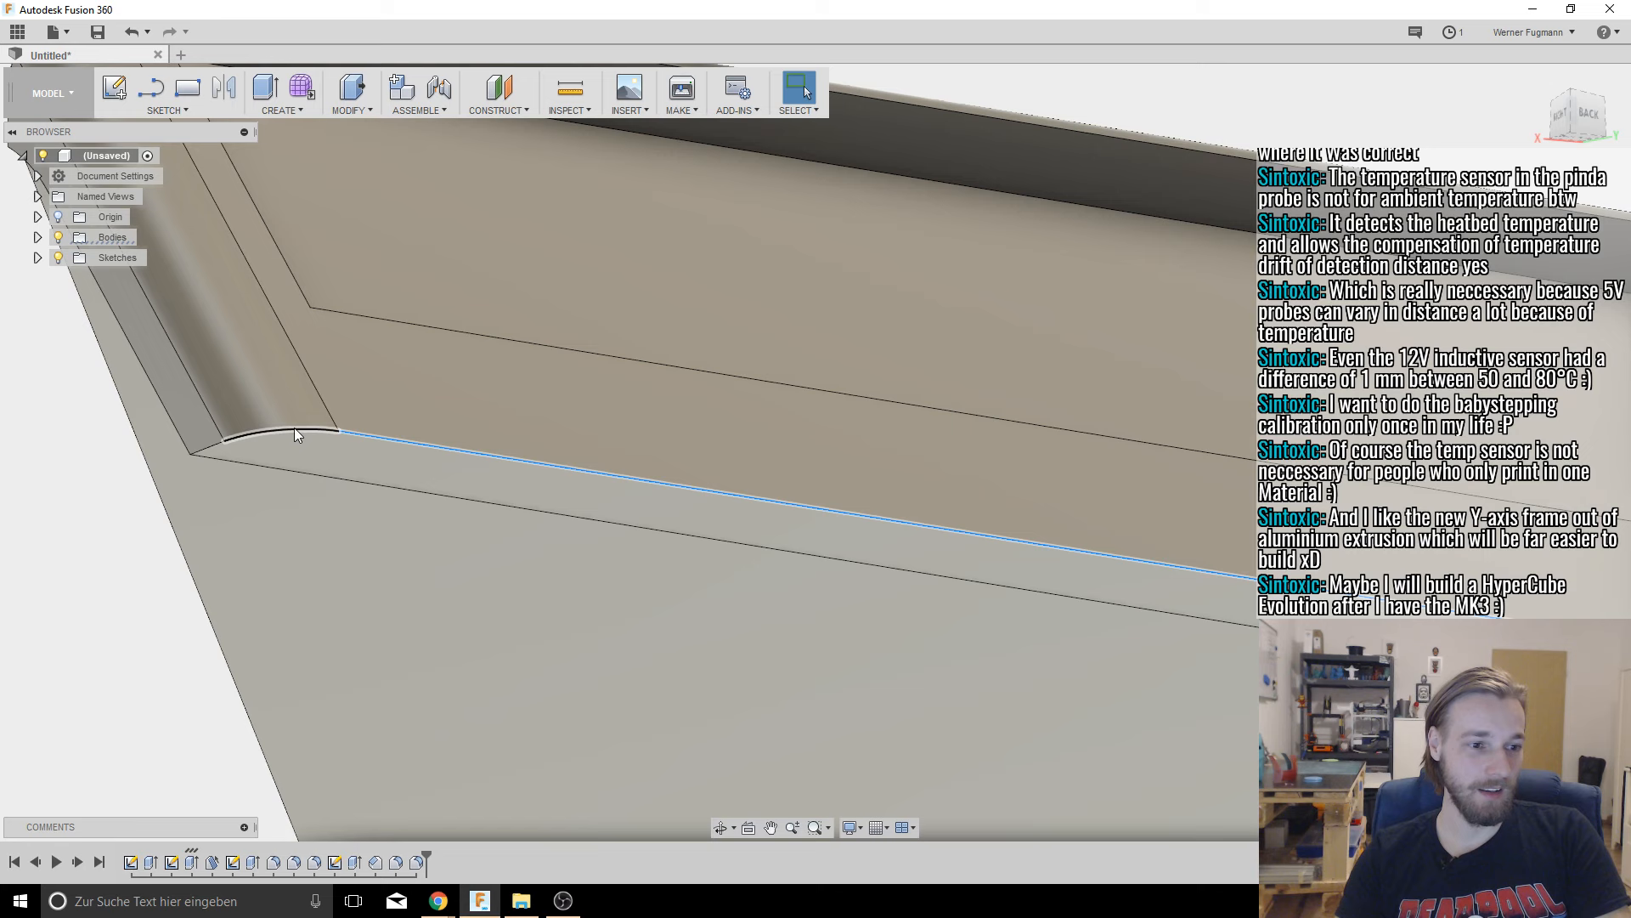
{"action": "left_click", "coordinate": [237, 435]}
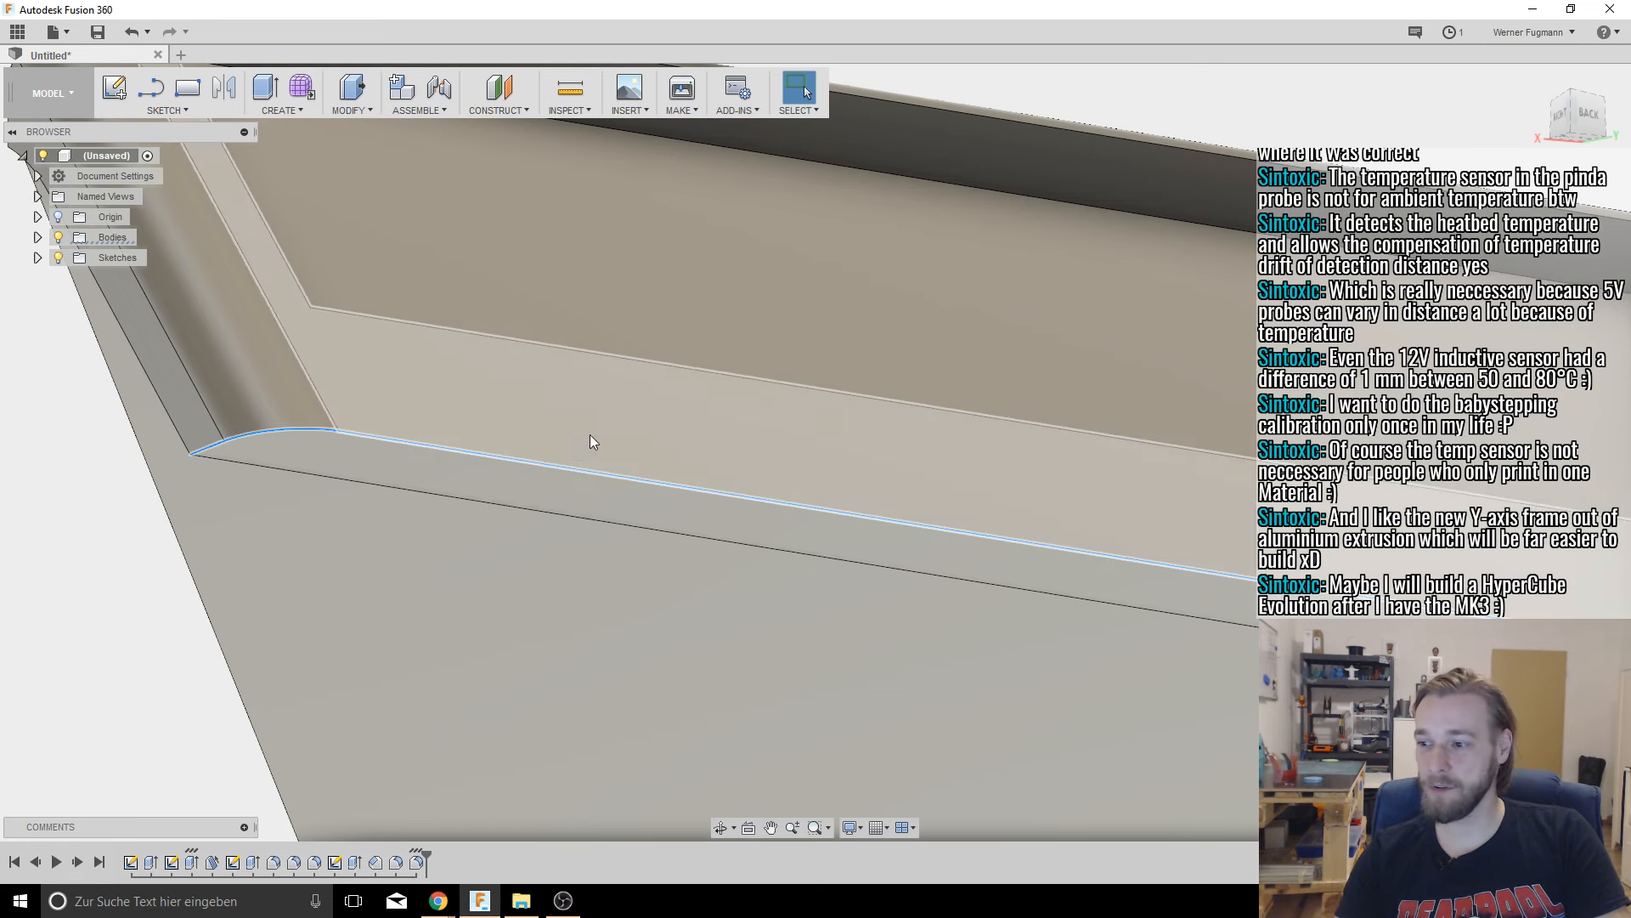
{"action": "scroll", "coordinate": [593, 440], "scroll_direction": "down", "scroll_amount": 4}
{"action": "middle_click_drag", "start_coordinate": [722, 478], "coordinate": [663, 463], "text": "shift"}
{"action": "middle_click_drag", "start_coordinate": [1020, 437], "coordinate": [563, 432]}
{"action": "scroll", "coordinate": [564, 433], "scroll_direction": "down", "scroll_amount": 2}
{"action": "middle_click_drag", "start_coordinate": [849, 467], "coordinate": [83, 502]}
{"action": "scroll", "coordinate": [1003, 498], "scroll_direction": "up", "scroll_amount": 3}
{"action": "middle_click_drag", "start_coordinate": [878, 506], "coordinate": [807, 450], "text": "shift"}
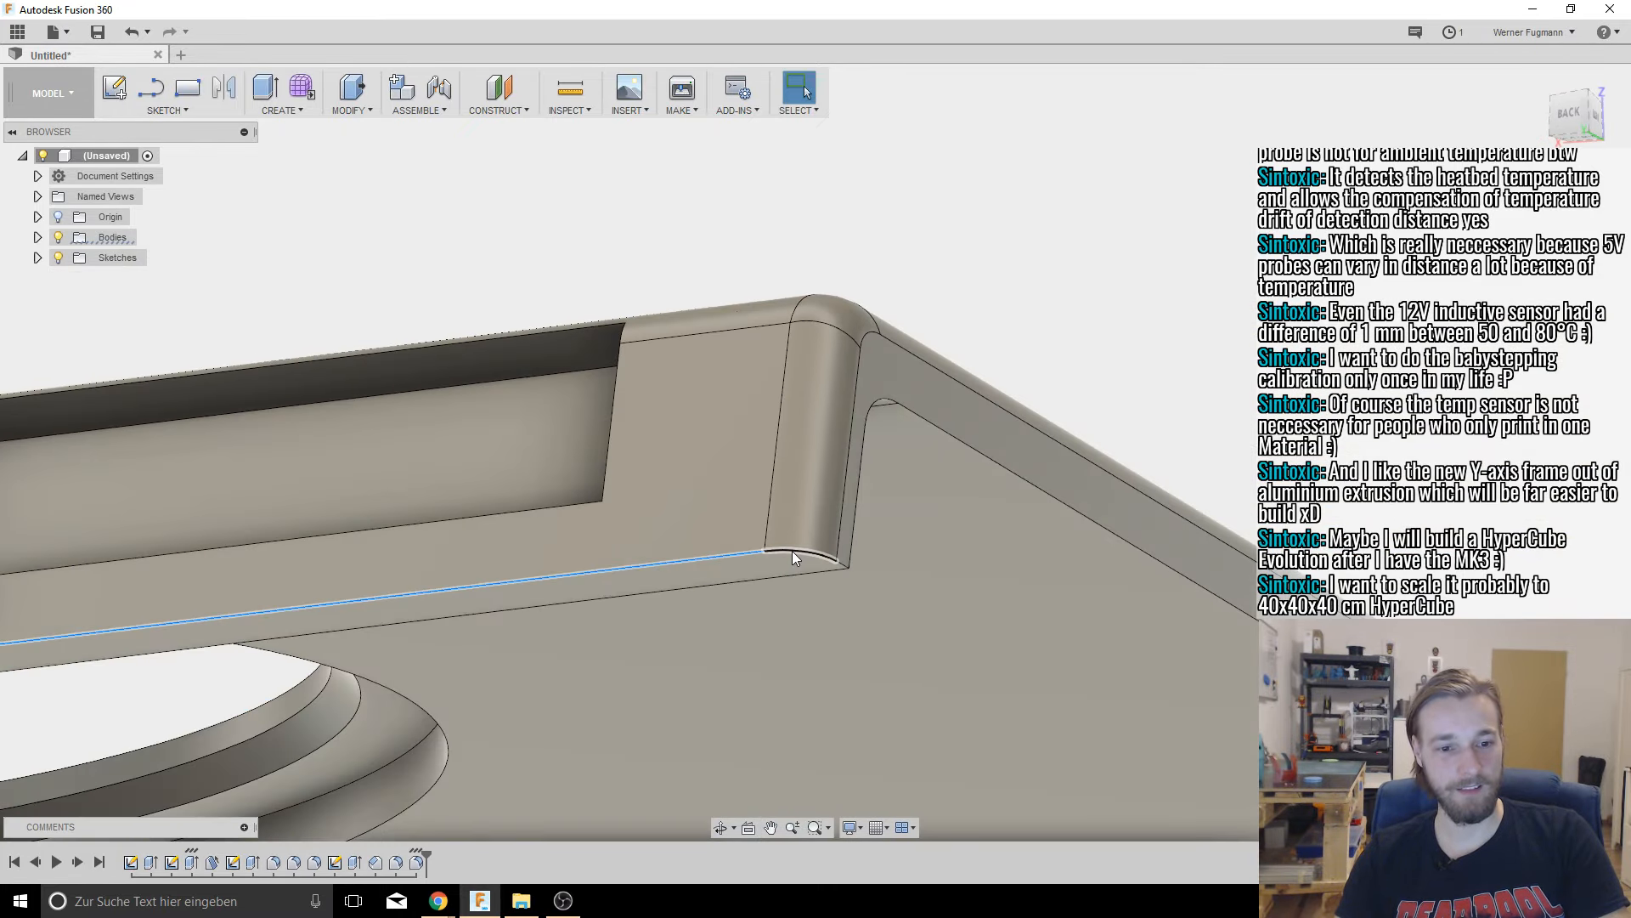
{"action": "left_click", "coordinate": [792, 555], "text": "ctrl"}
{"action": "scroll", "coordinate": [843, 565], "scroll_direction": "up", "scroll_amount": 4}
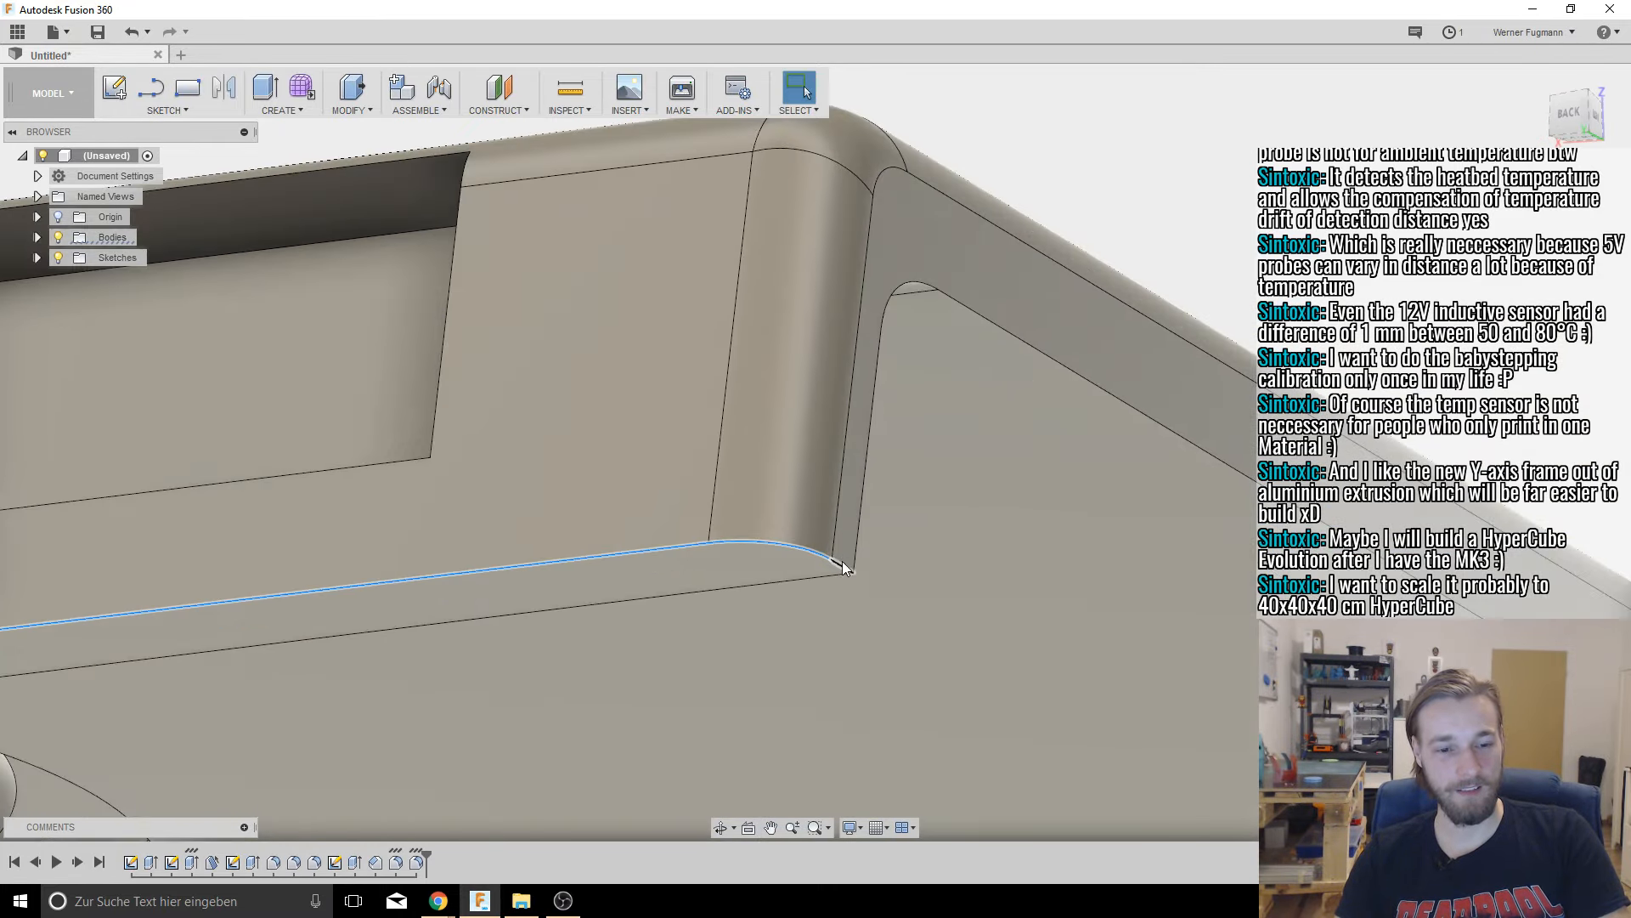
{"action": "left_click", "coordinate": [842, 564], "text": "ctrl"}
{"action": "scroll", "coordinate": [753, 595], "scroll_direction": "down", "scroll_amount": 4}
{"action": "middle_click_drag", "start_coordinate": [753, 594], "coordinate": [890, 496], "text": "shift"}
{"action": "scroll", "coordinate": [575, 627], "scroll_direction": "down", "scroll_amount": 5}
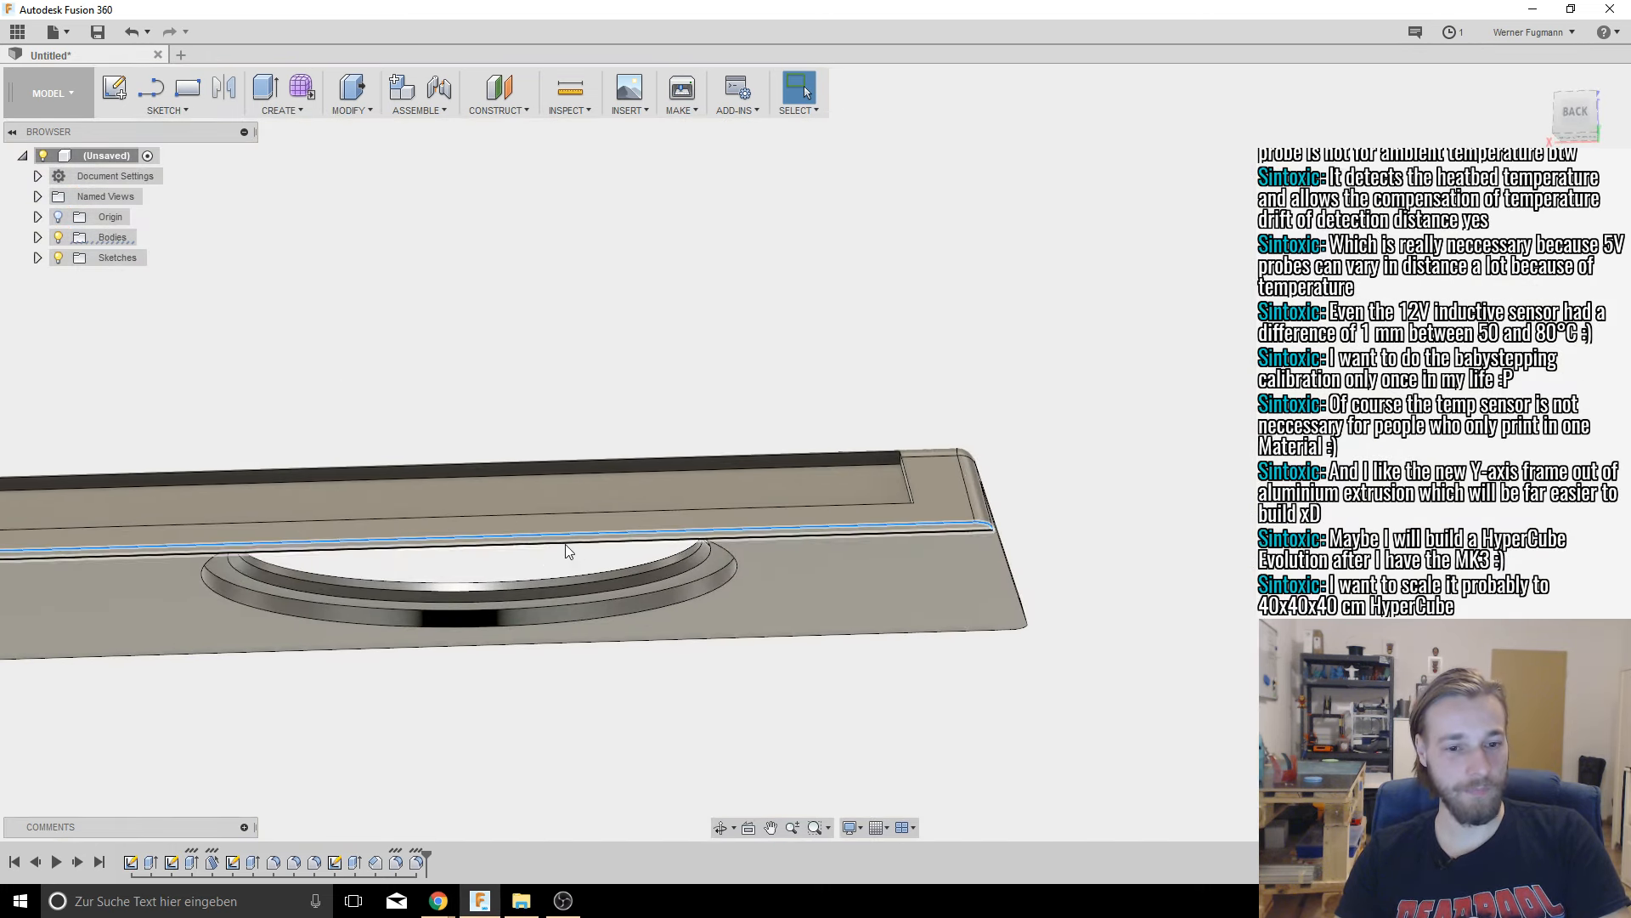
{"action": "middle_click_drag", "start_coordinate": [506, 552], "coordinate": [761, 513]}
{"action": "scroll", "coordinate": [671, 536], "scroll_direction": "down", "scroll_amount": 2}
{"action": "middle_click_drag", "start_coordinate": [603, 490], "coordinate": [697, 534]}
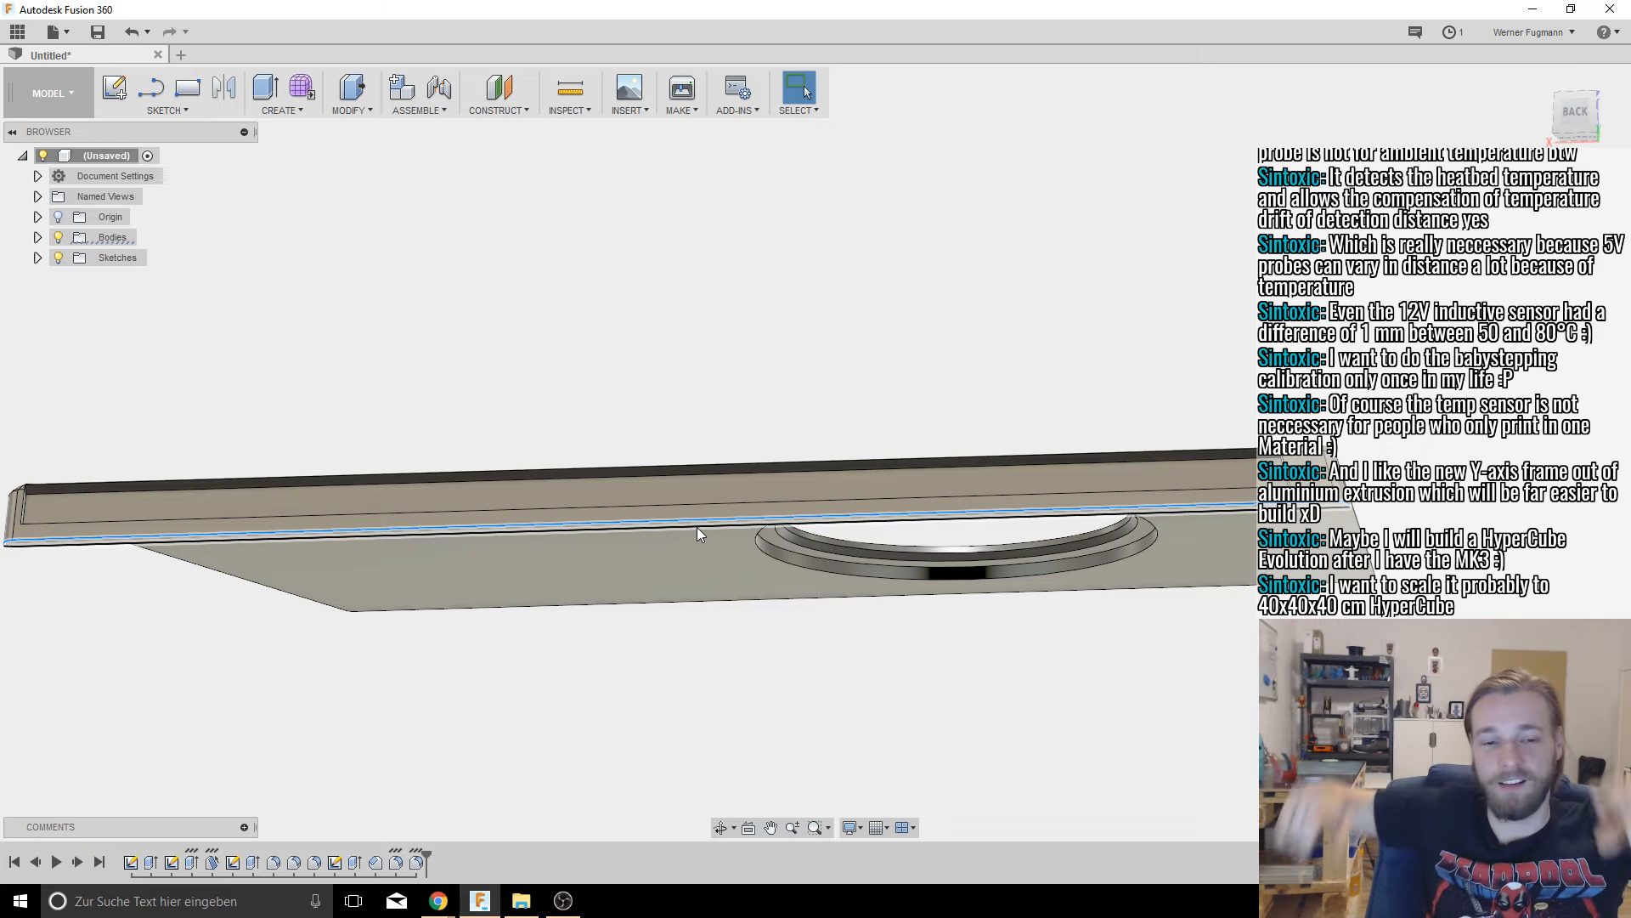
{"action": "middle_click_drag", "start_coordinate": [447, 428], "coordinate": [609, 364], "text": "shift"}
{"action": "key", "text": "f"}
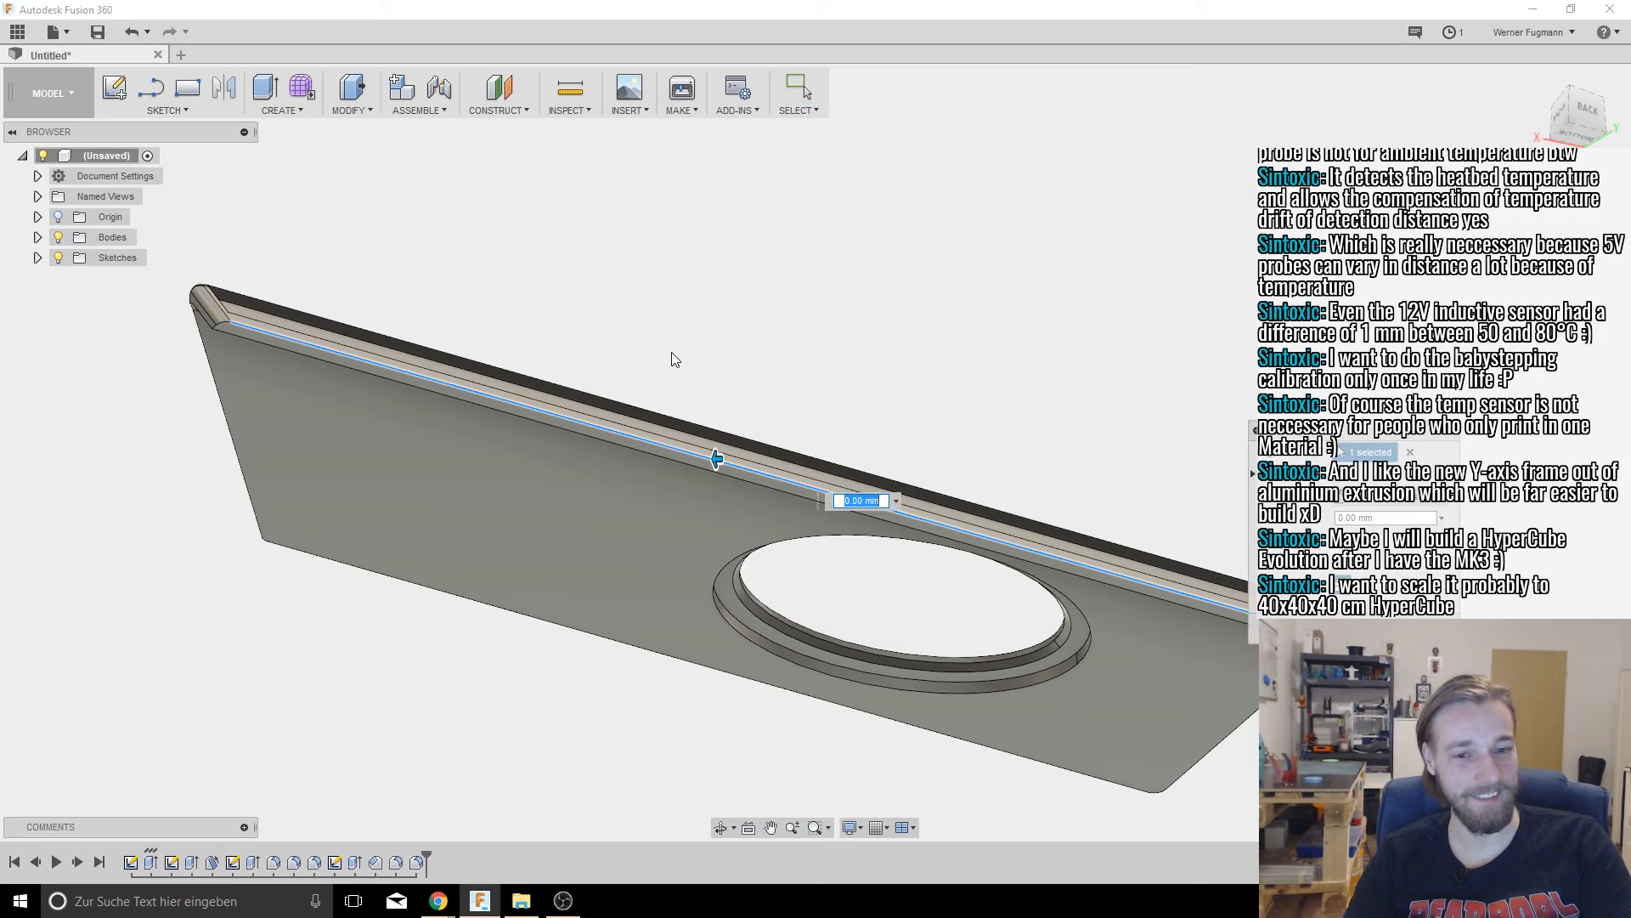
{"action": "type", "text": "1"}
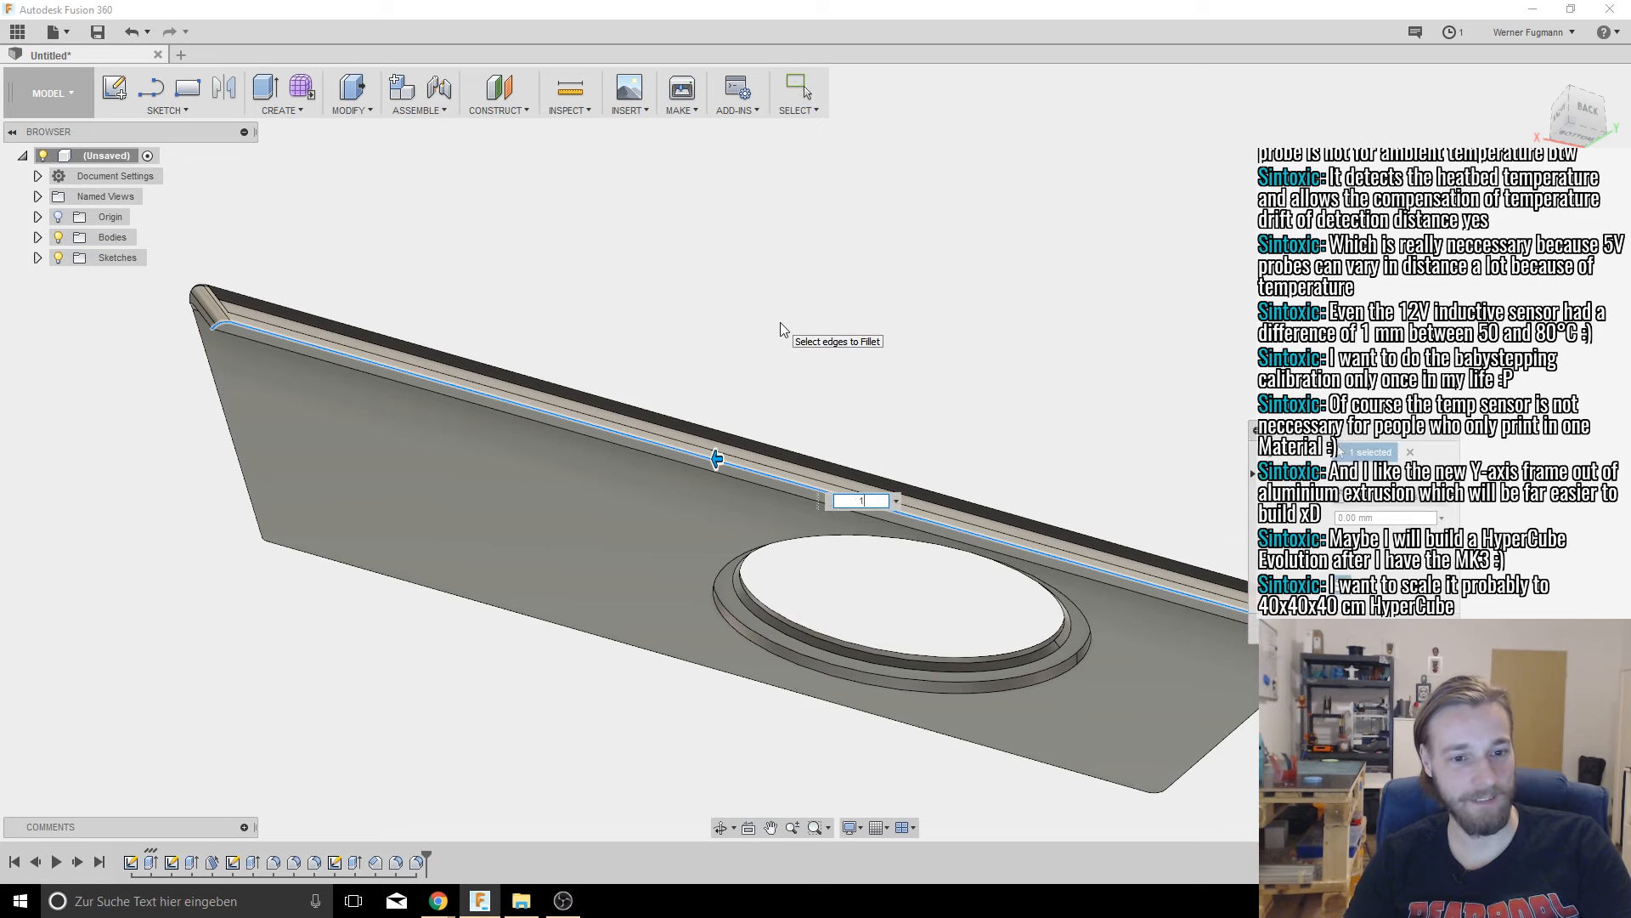
{"action": "key", "text": "Return"}
Step: Create a new sketch on the flat underside face of the plate around the elliptical hole
{"action": "middle_click_drag", "start_coordinate": [752, 334], "coordinate": [831, 495], "text": "shift"}
{"action": "scroll", "coordinate": [839, 493], "scroll_direction": "up", "scroll_amount": 3}
{"action": "middle_click_drag", "start_coordinate": [720, 477], "coordinate": [797, 541], "text": "shift"}
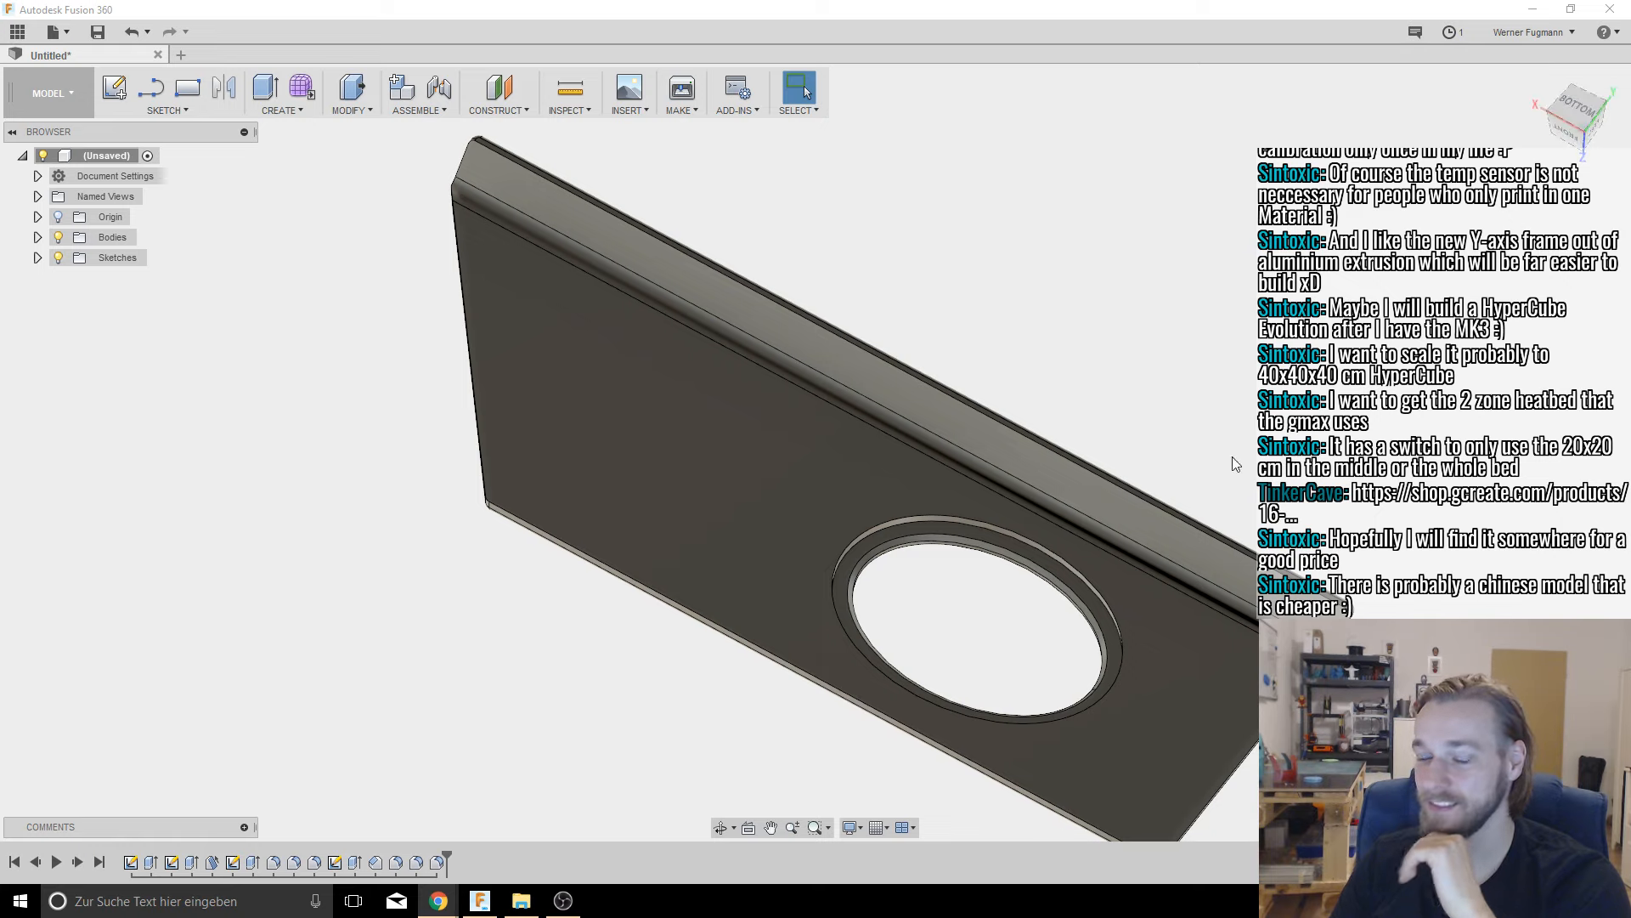
{"action": "middle_click_drag", "start_coordinate": [1050, 549], "coordinate": [965, 501], "text": "shift"}
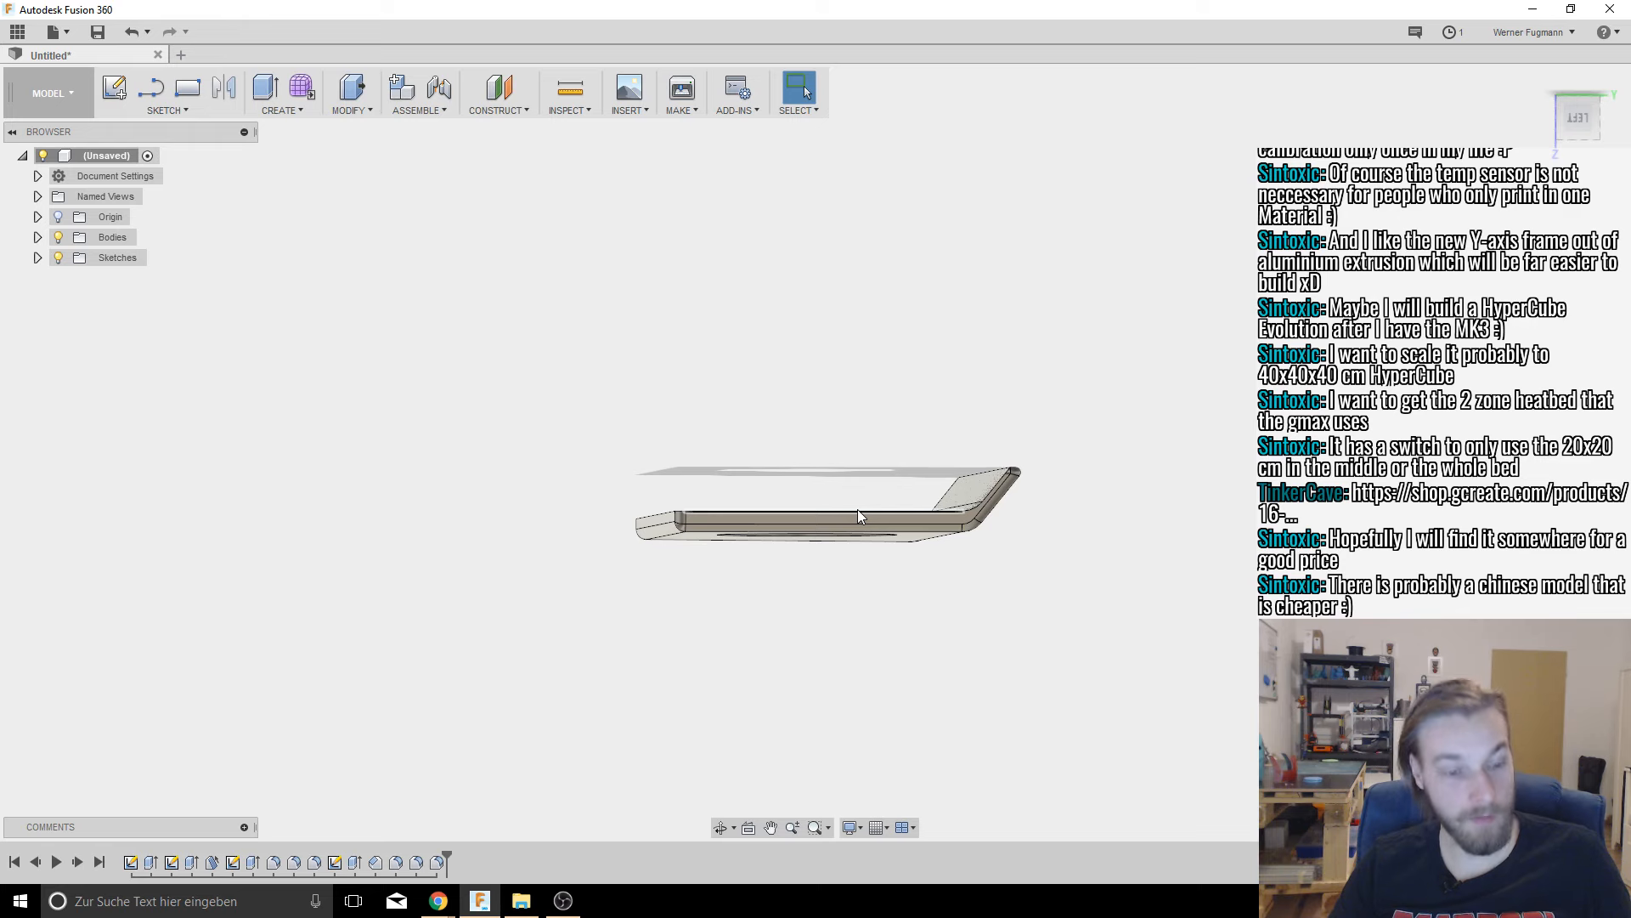
{"action": "mouse_move", "coordinate": [672, 469]}
{"action": "middle_mouse_down", "text": "shift"}
{"action": "mouse_move", "coordinate": [815, 543]}
{"action": "mouse_move", "coordinate": [720, 462]}
{"action": "middle_mouse_up", "text": "shift"}
{"action": "left_click", "coordinate": [721, 462]}
{"action": "left_click", "coordinate": [113, 88]}
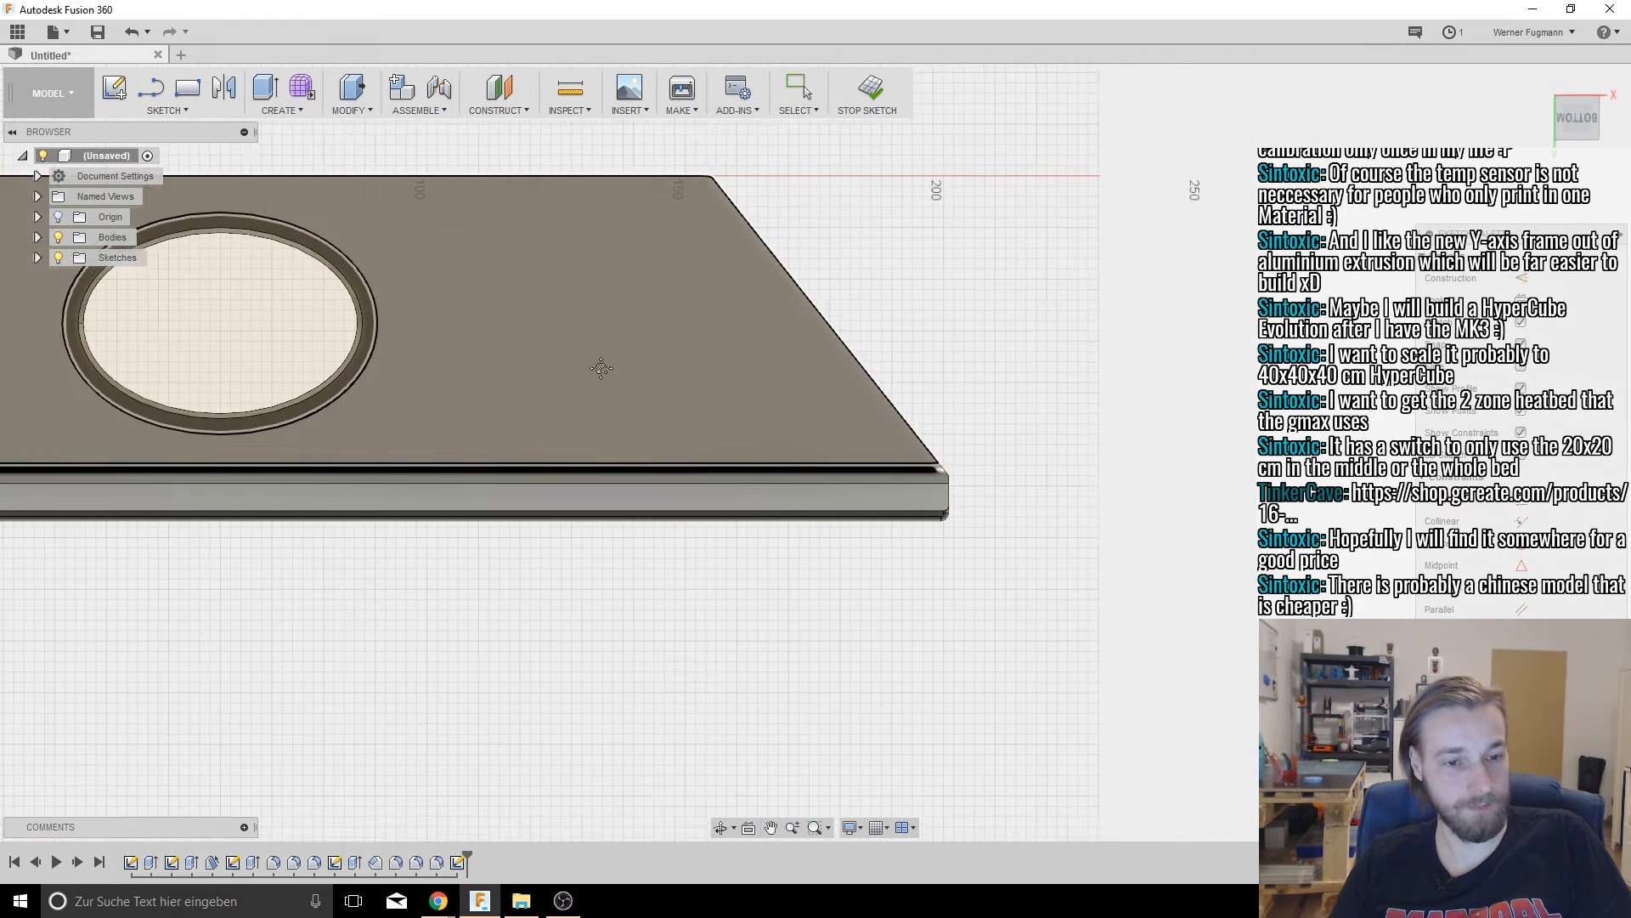
{"action": "middle_click_drag", "start_coordinate": [600, 367], "coordinate": [771, 393]}
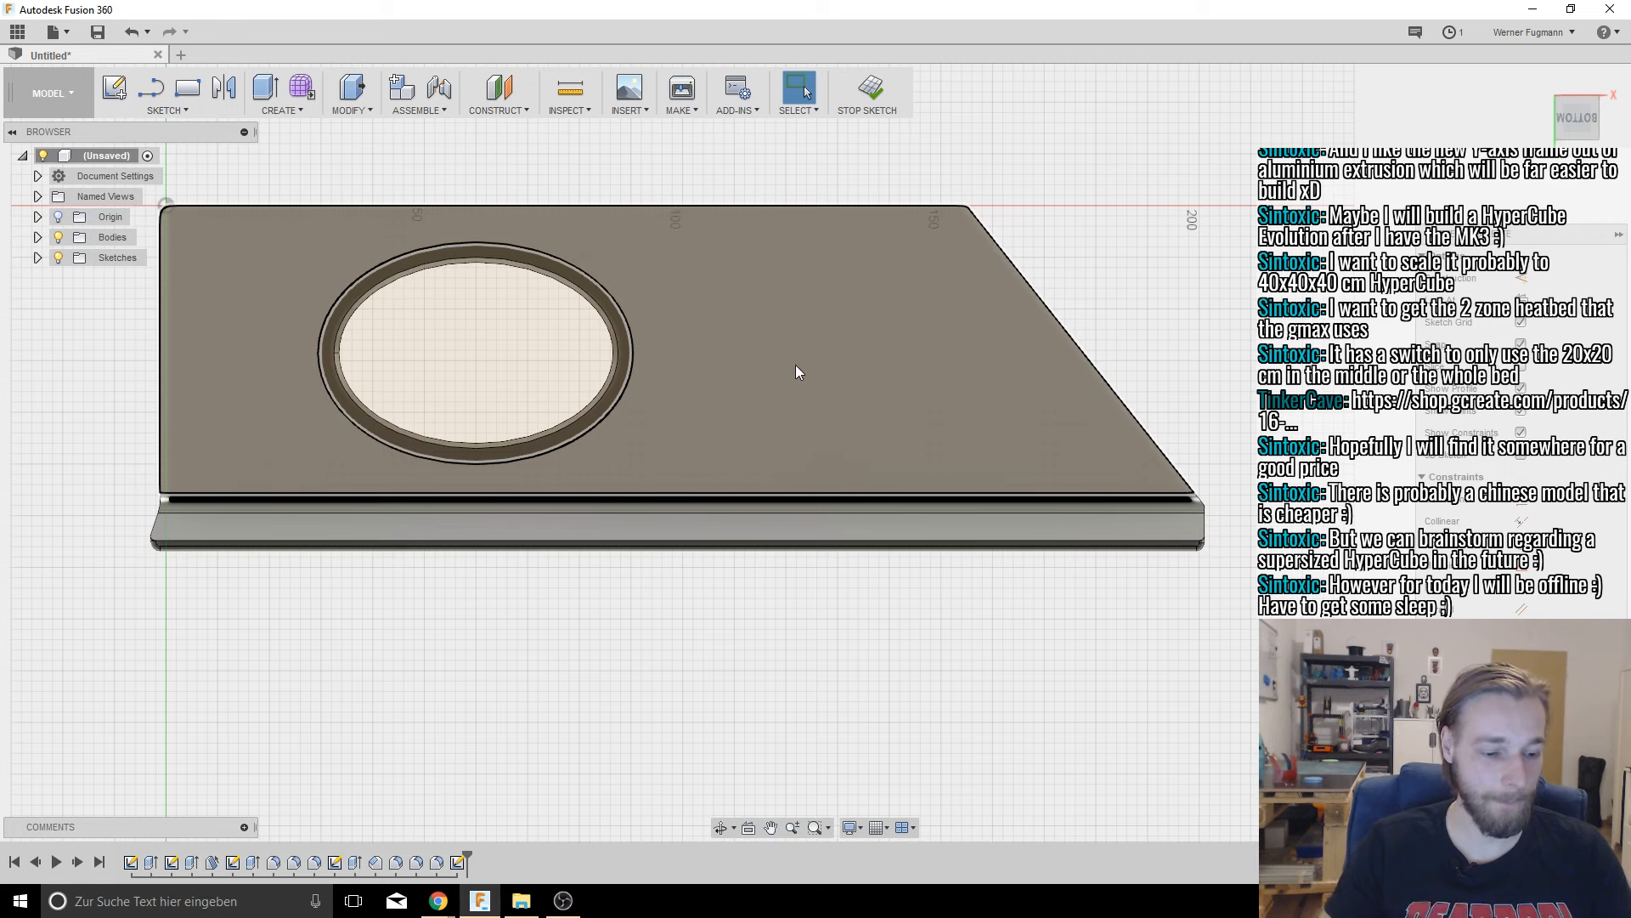
{"action": "middle_click_drag", "start_coordinate": [751, 422], "coordinate": [637, 476], "text": "shift"}
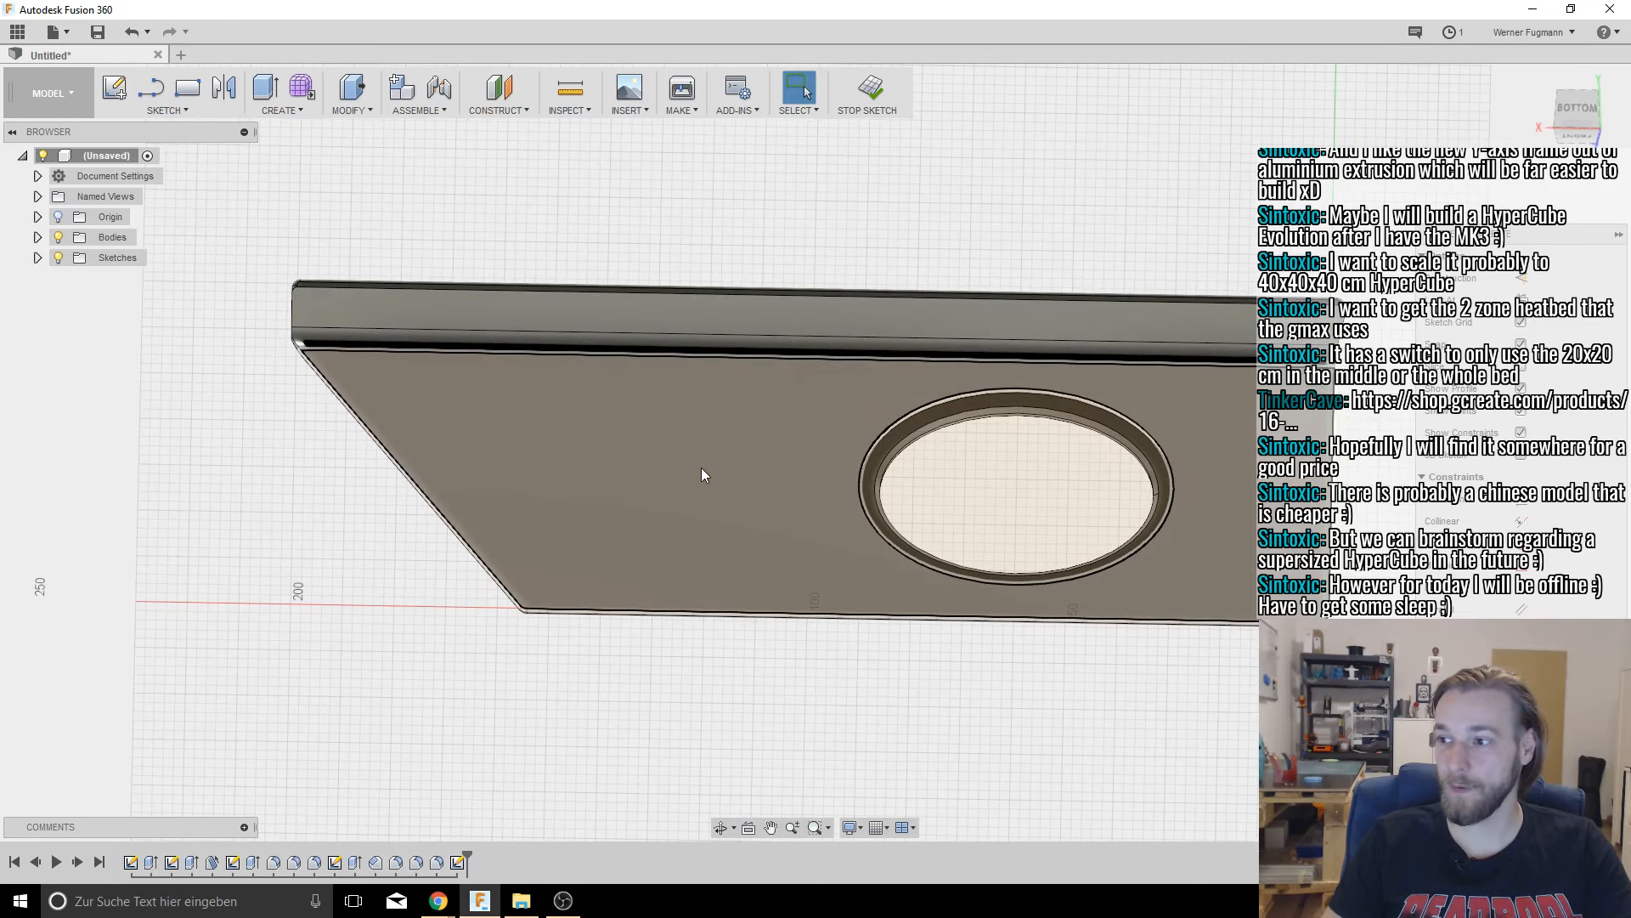
{"action": "scroll", "coordinate": [704, 487], "scroll_direction": "down", "scroll_amount": 2}
{"action": "left_click", "coordinate": [613, 459]}
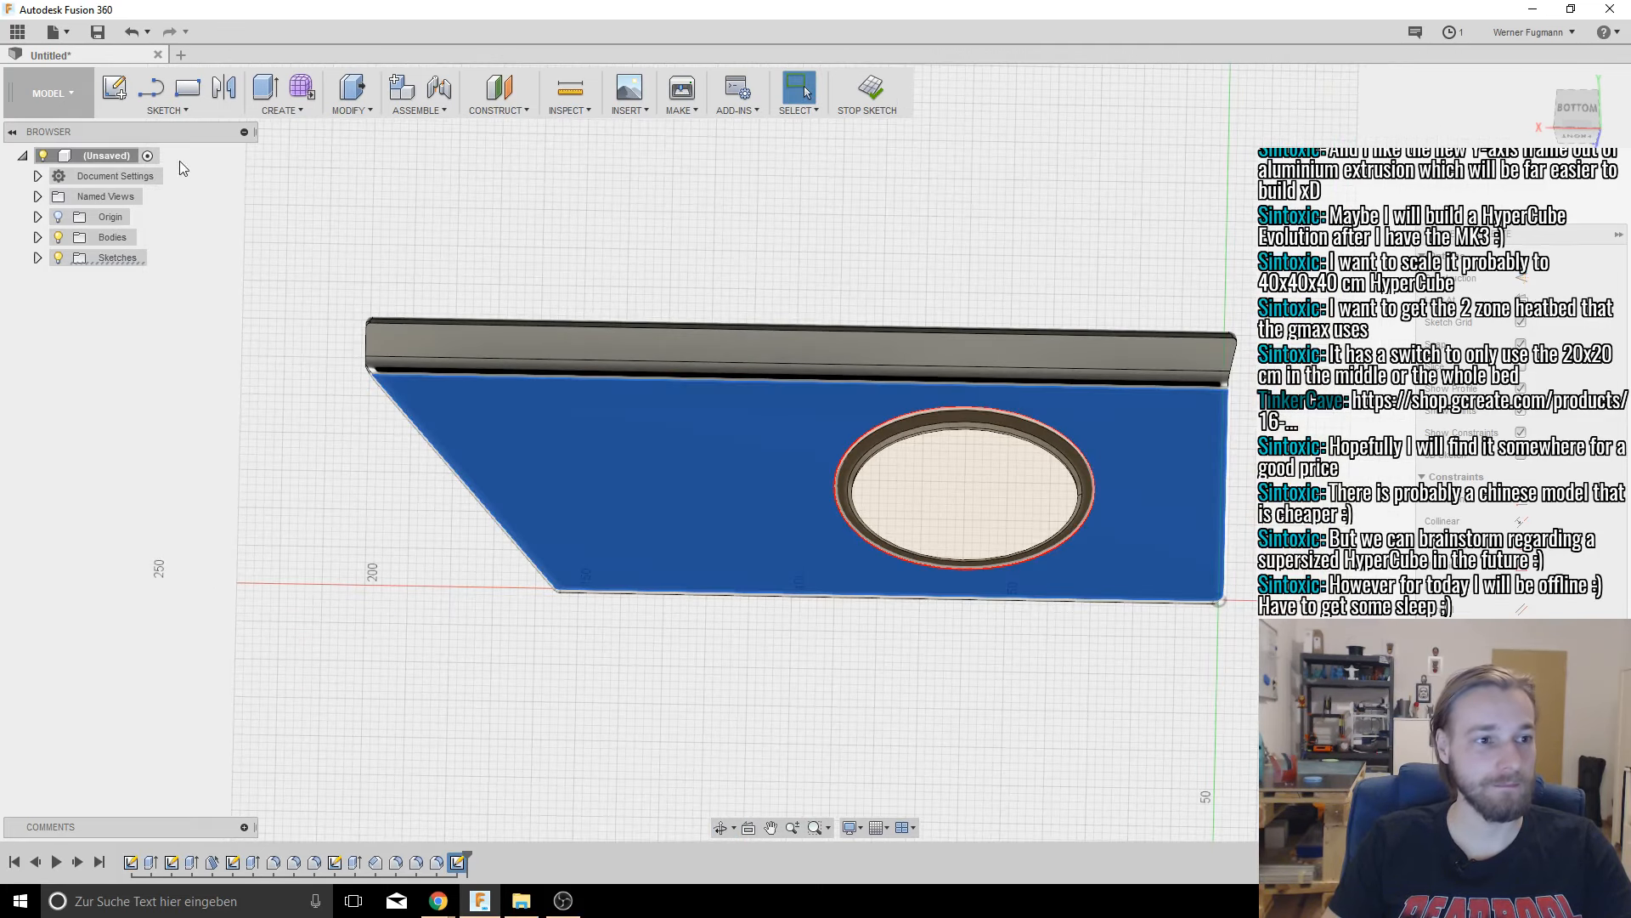
{"action": "left_click", "coordinate": [115, 88]}
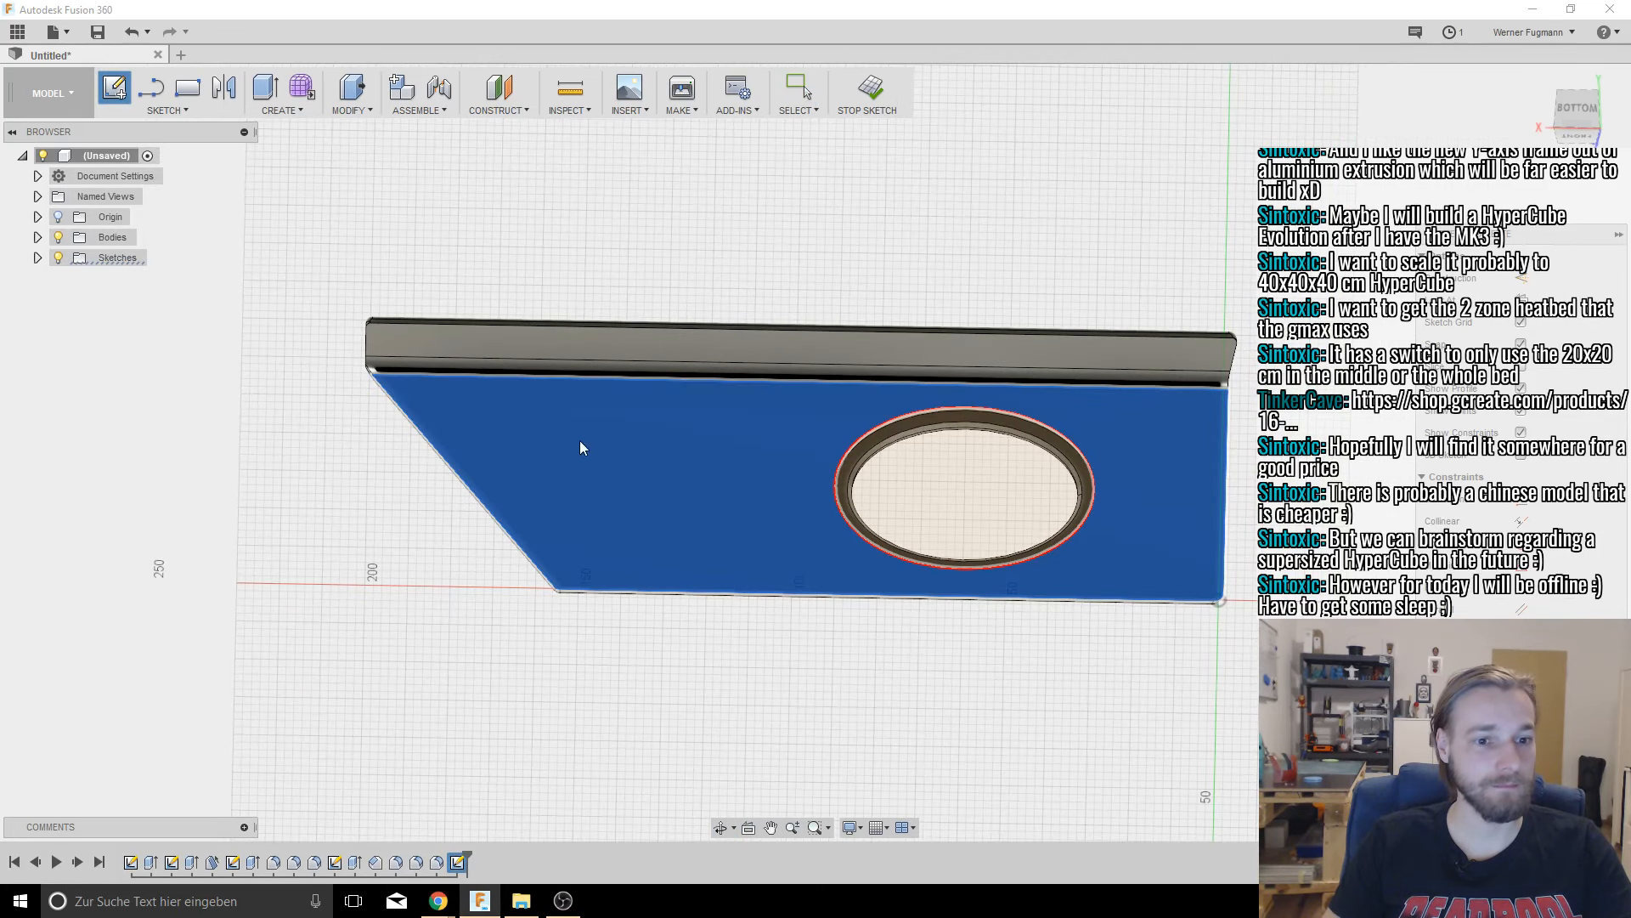
{"action": "left_click", "coordinate": [1577, 108]}
{"action": "scroll", "coordinate": [544, 502], "scroll_direction": "up", "scroll_amount": 2}
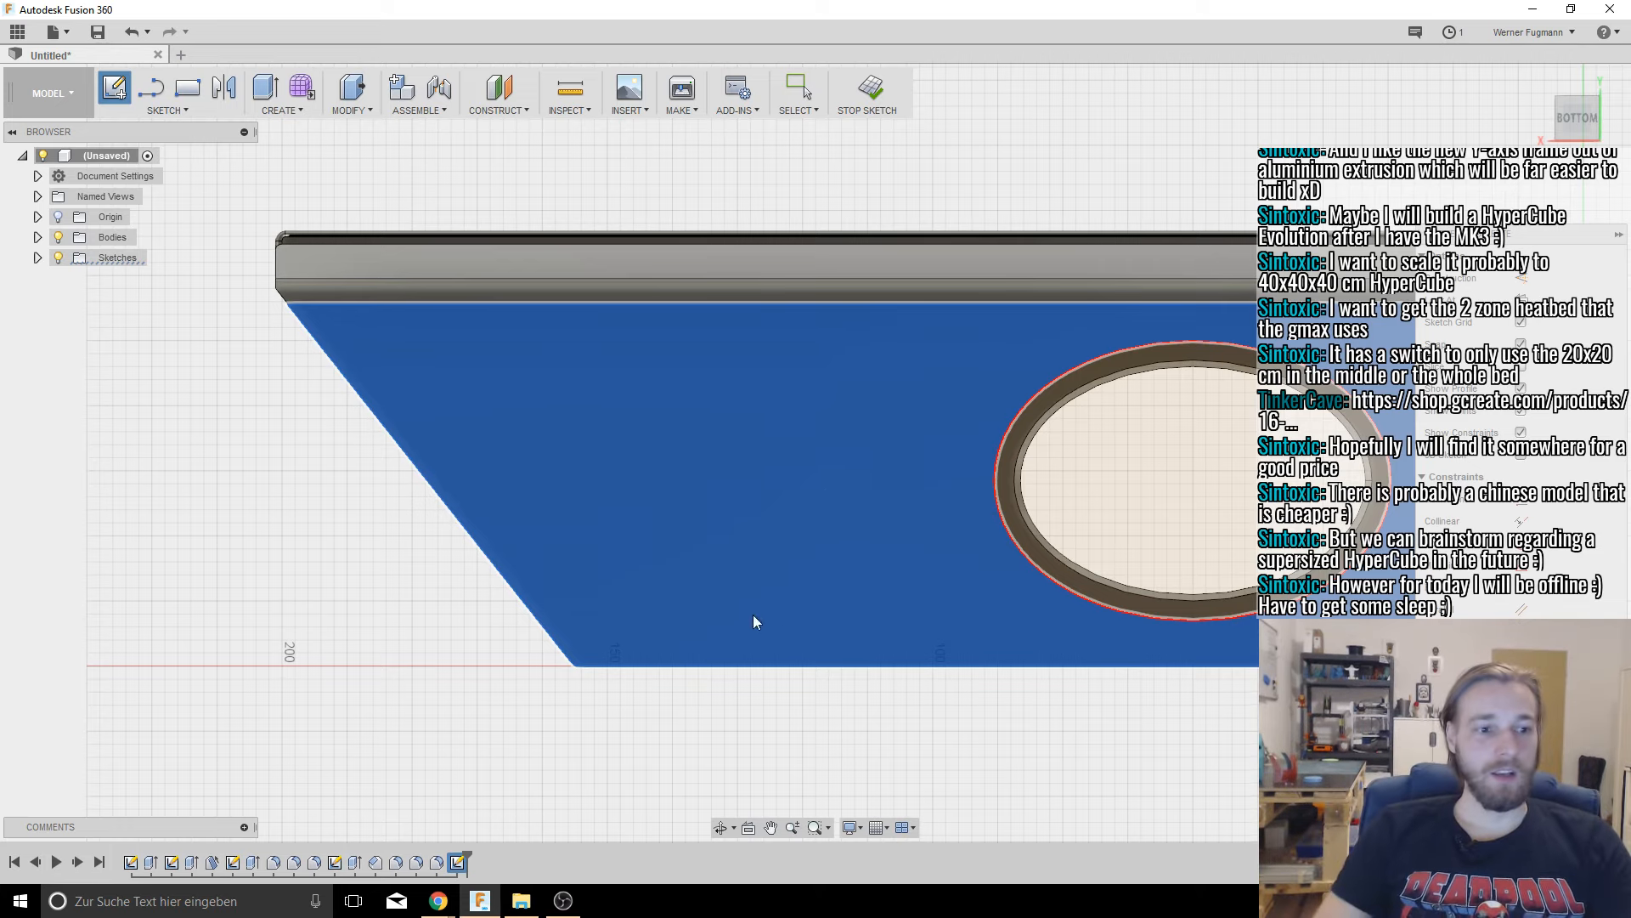
{"action": "mouse_move", "coordinate": [590, 455]}
{"action": "middle_mouse_down", "text": "shift"}
{"action": "mouse_move", "coordinate": [600, 417]}
{"action": "mouse_move", "coordinate": [592, 431]}
{"action": "middle_mouse_up", "text": "shift"}
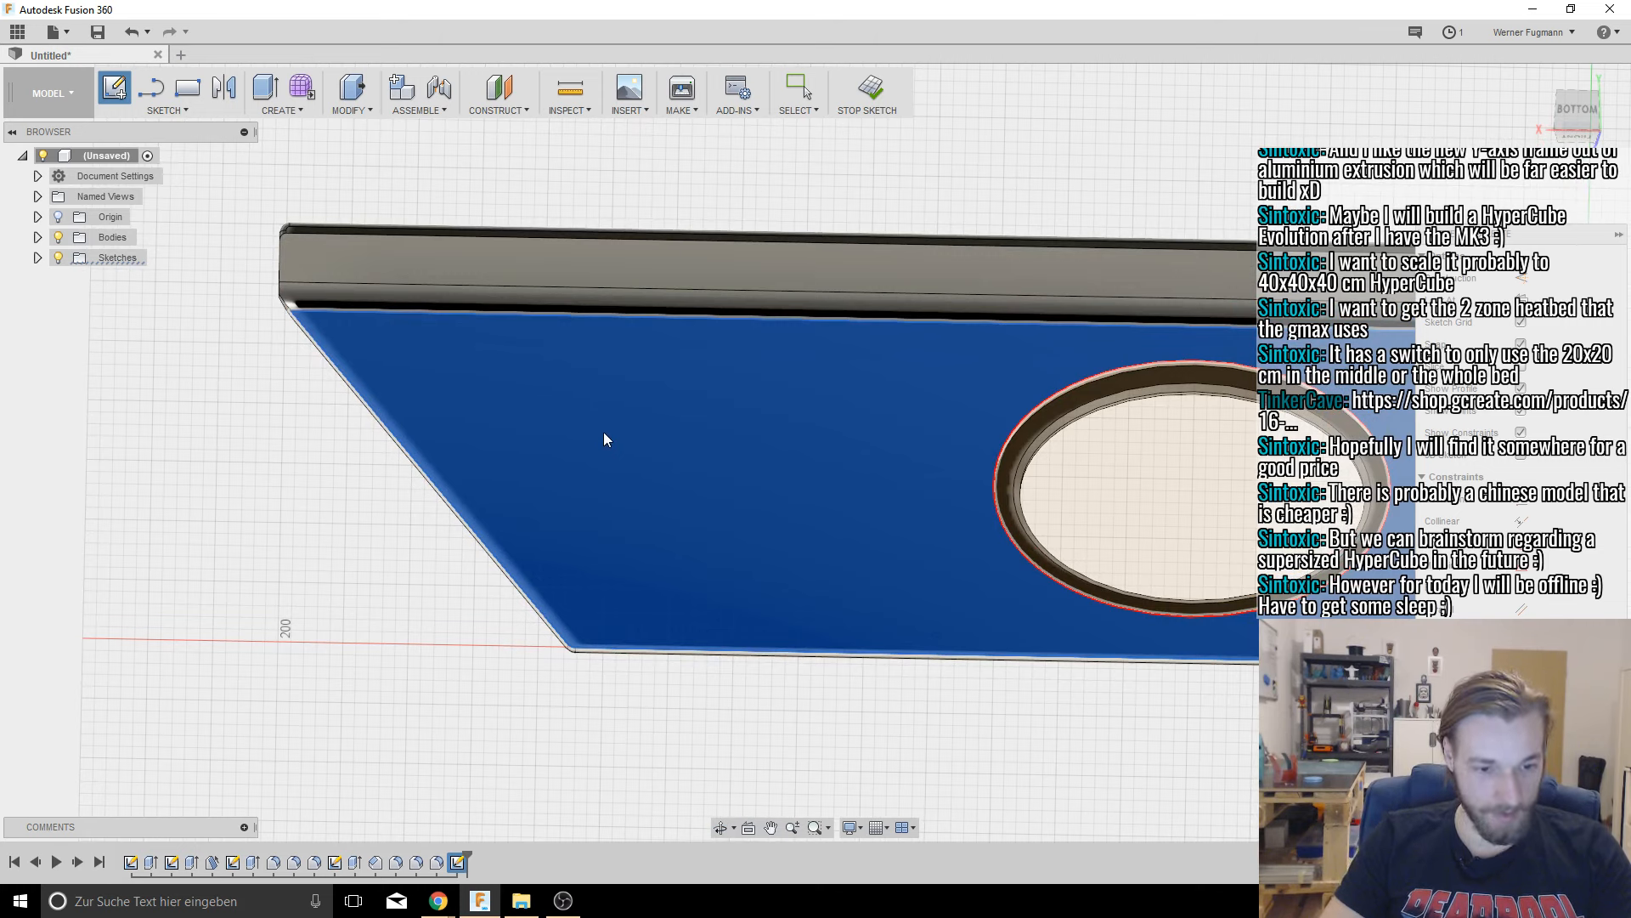
Step: Draw a 20 mm horizontal line from the bend's corner at the plate's slanted end and make it construction geometry
{"action": "key", "text": "l"}
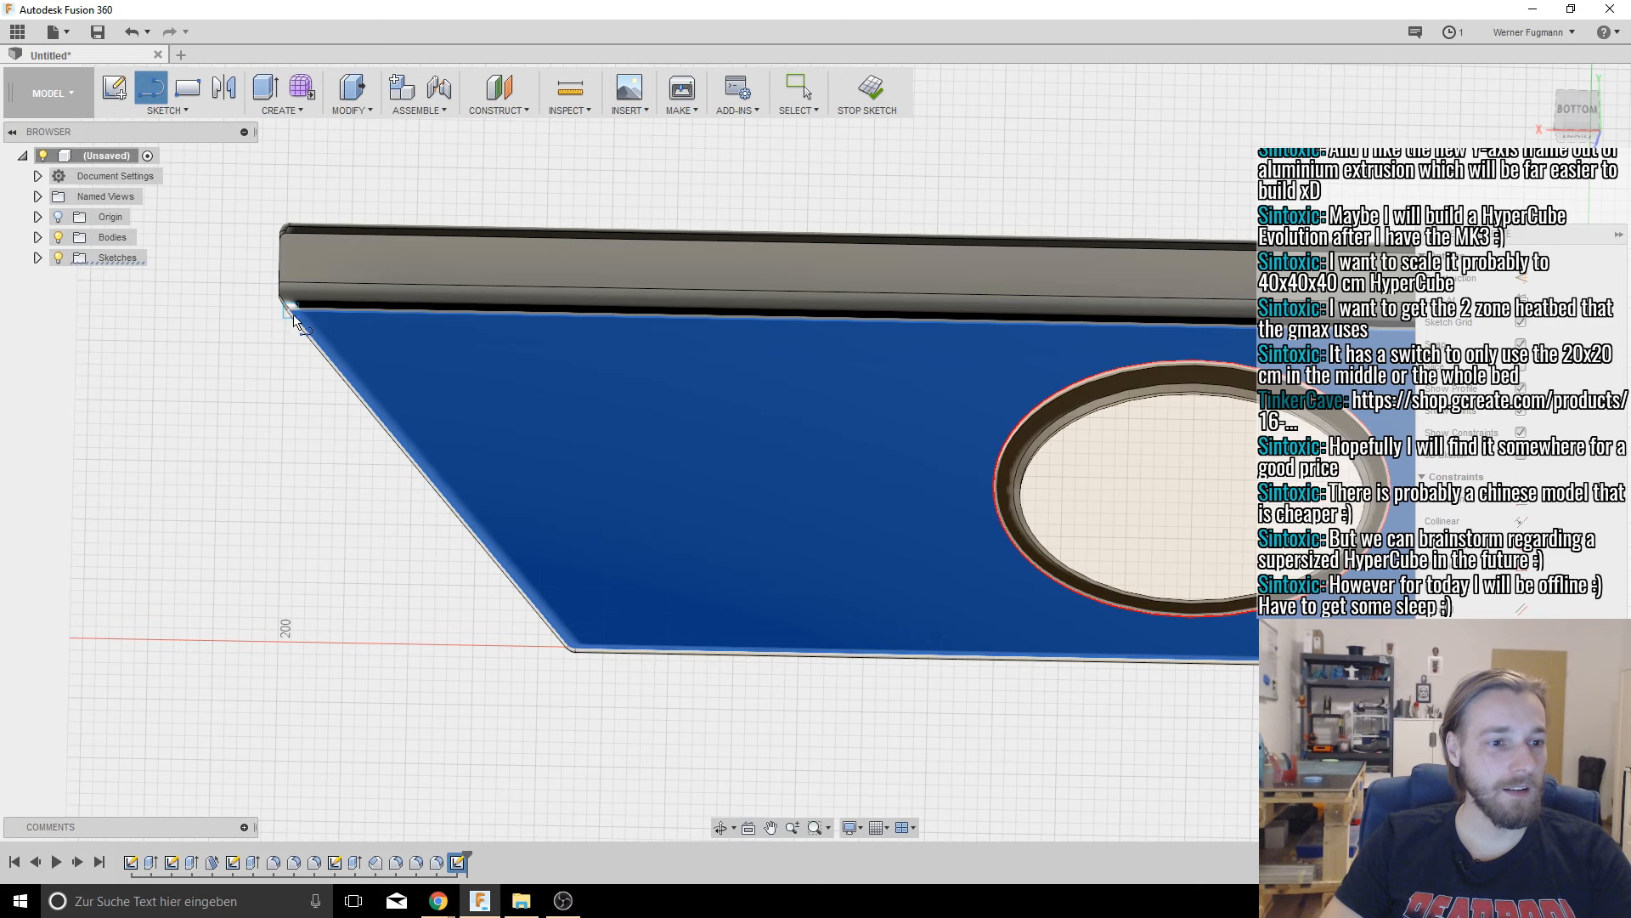
{"action": "scroll", "coordinate": [489, 312], "scroll_direction": "up", "scroll_amount": 3}
{"action": "scroll", "coordinate": [487, 309], "scroll_direction": "down", "scroll_amount": 2}
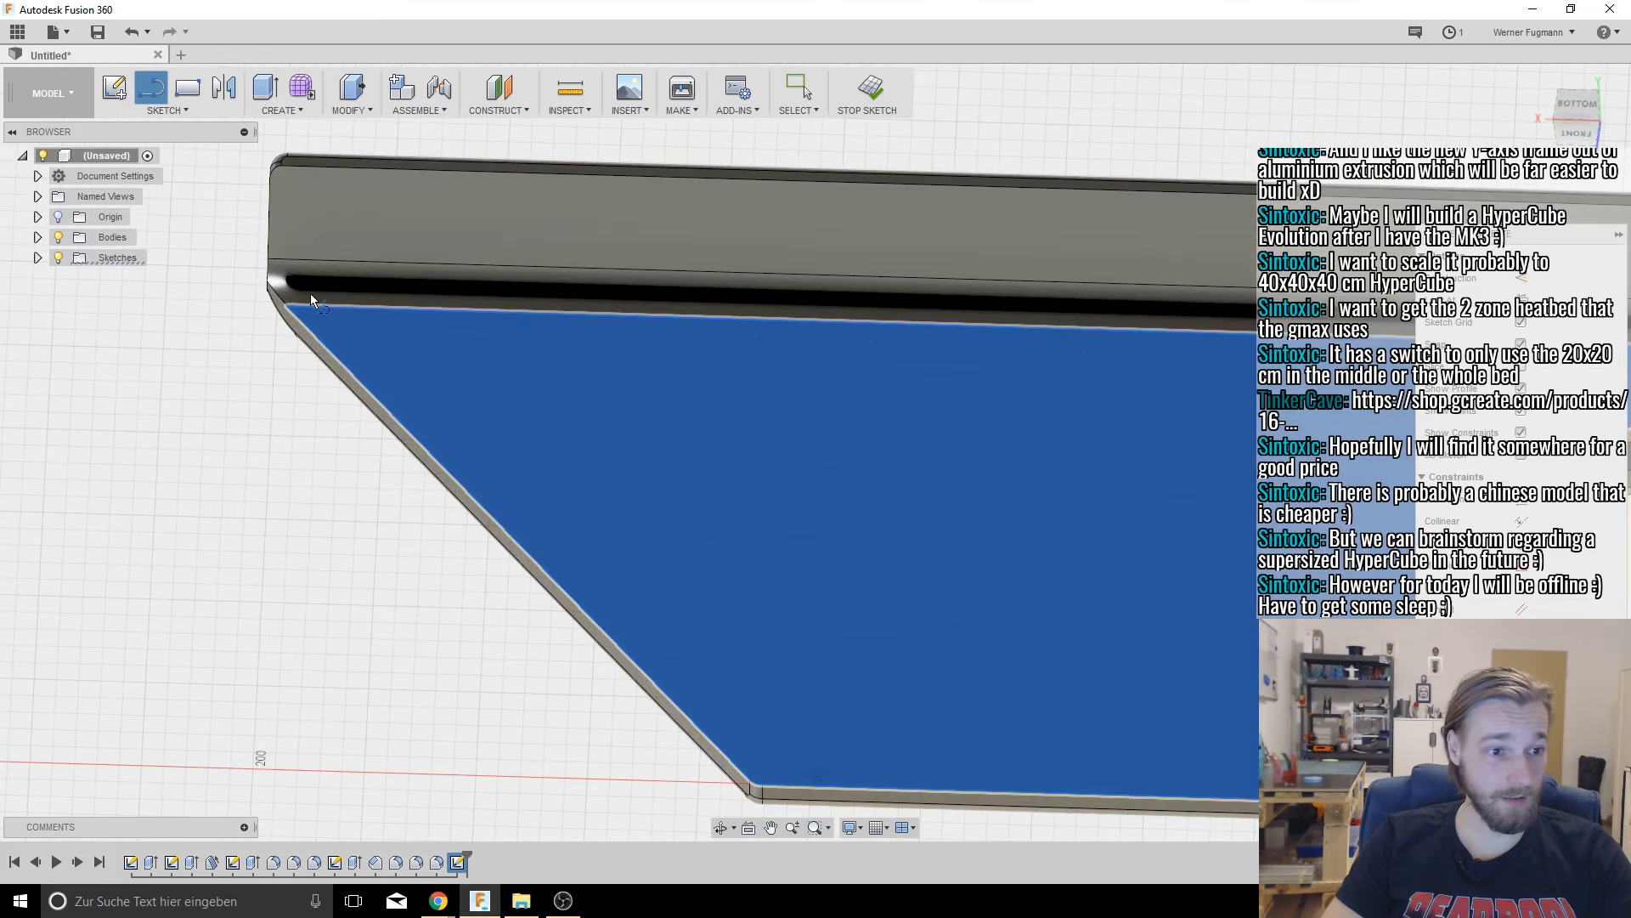
{"action": "scroll", "coordinate": [374, 326], "scroll_direction": "up", "scroll_amount": 1}
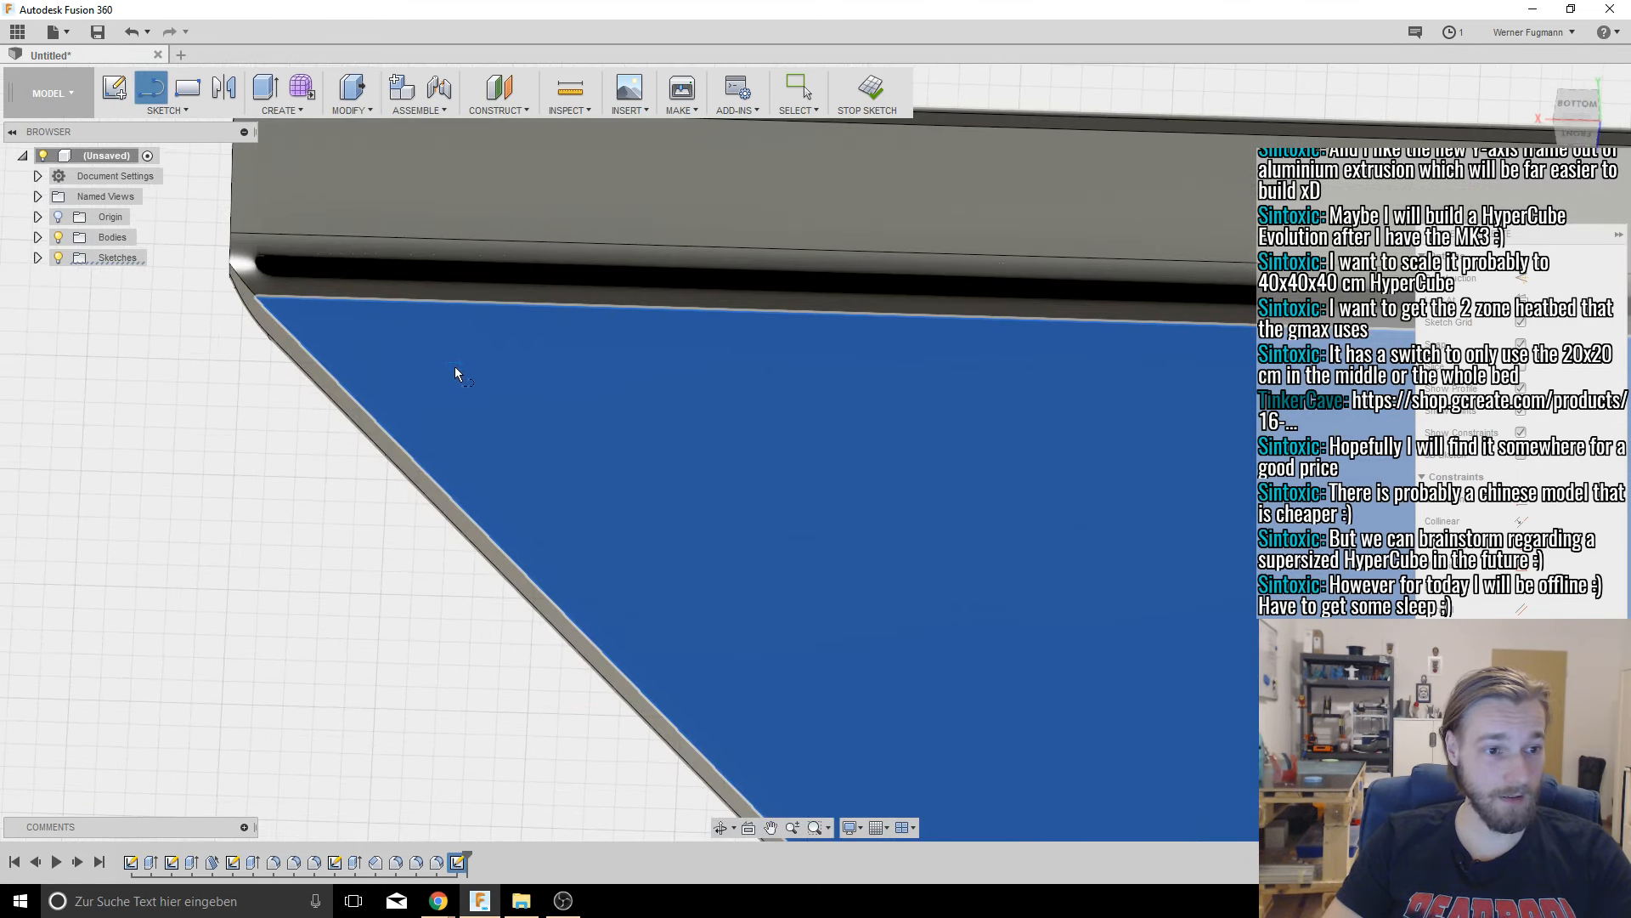
{"action": "scroll", "coordinate": [455, 366], "scroll_direction": "down", "scroll_amount": 1}
{"action": "middle_click_drag", "start_coordinate": [459, 333], "coordinate": [464, 369], "text": "shift"}
{"action": "key", "text": "l"}
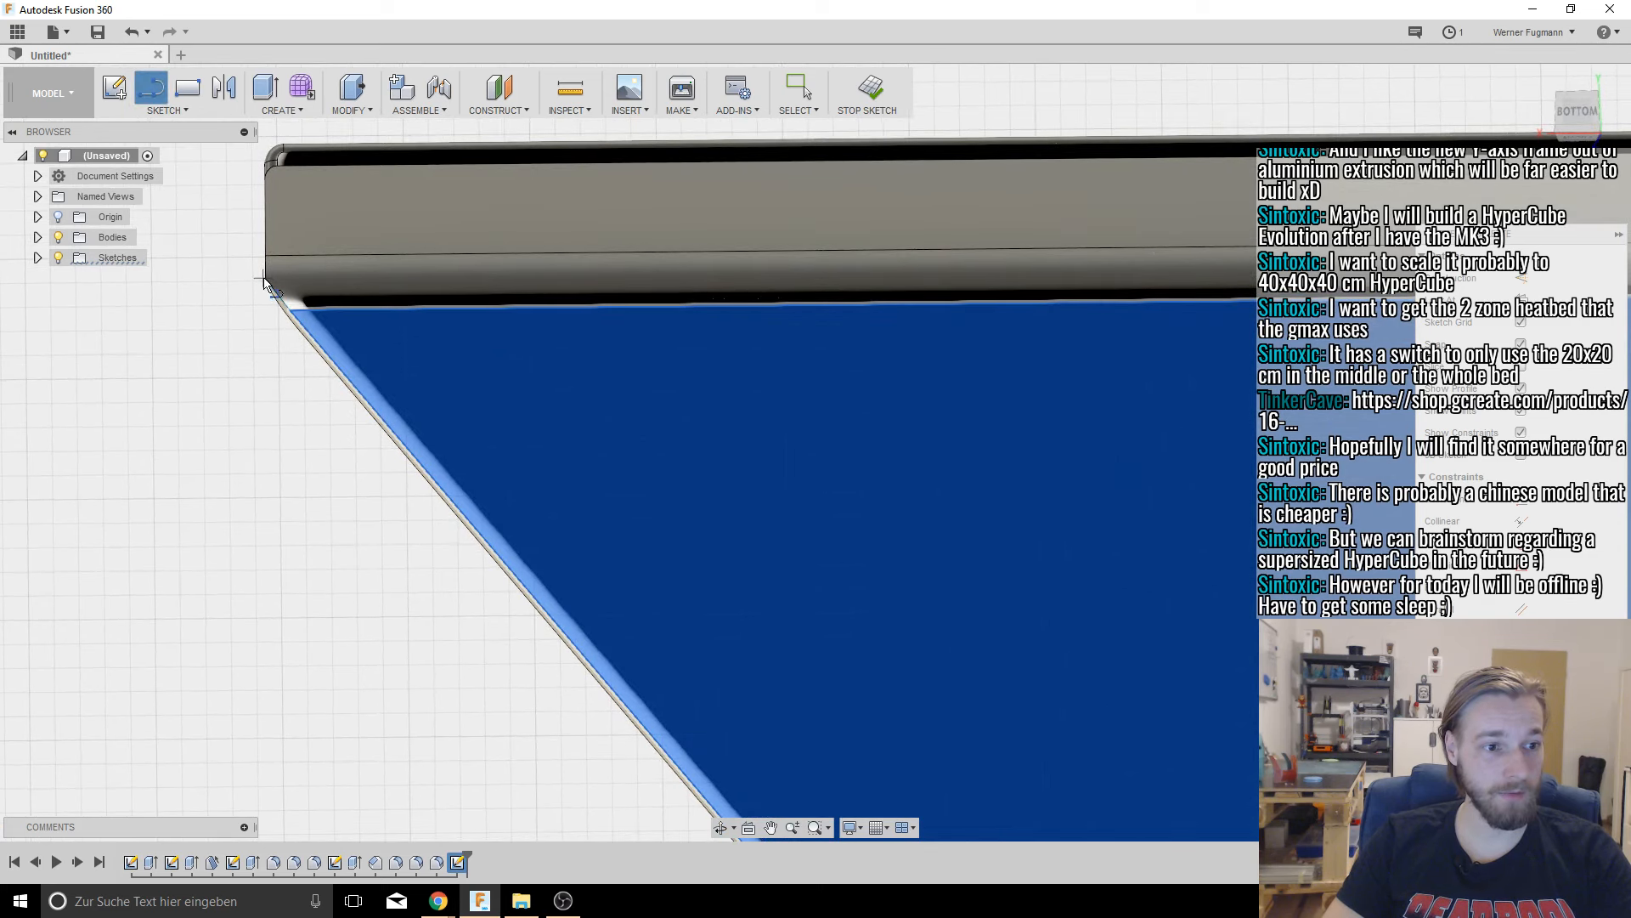
{"action": "left_click", "coordinate": [265, 279]}
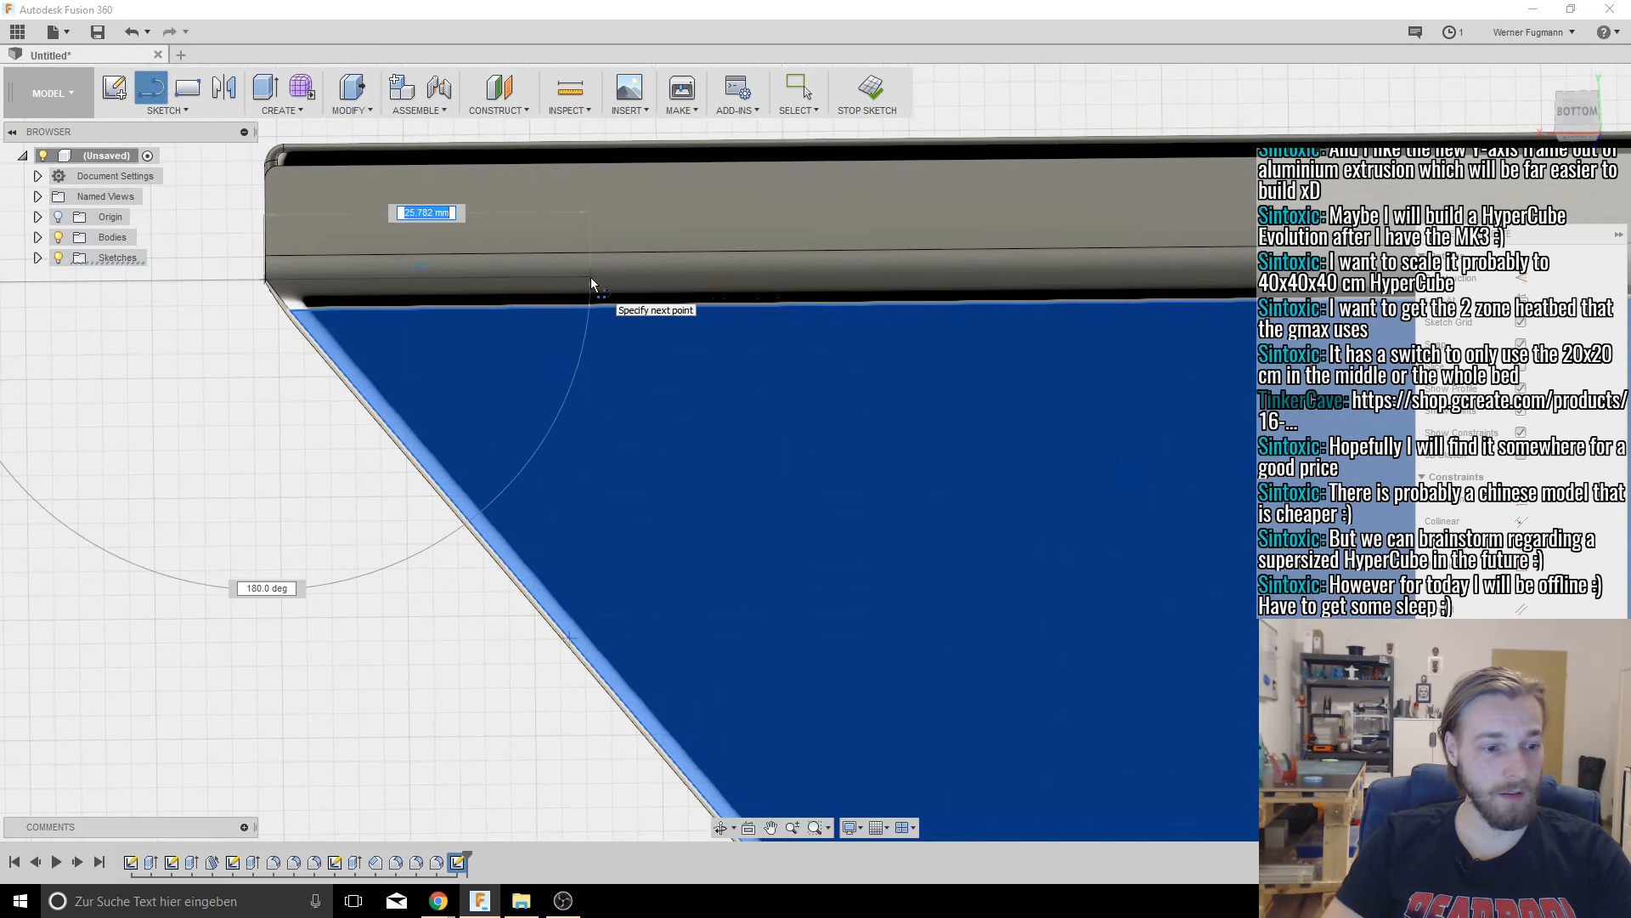
{"action": "type", "text": "20"}
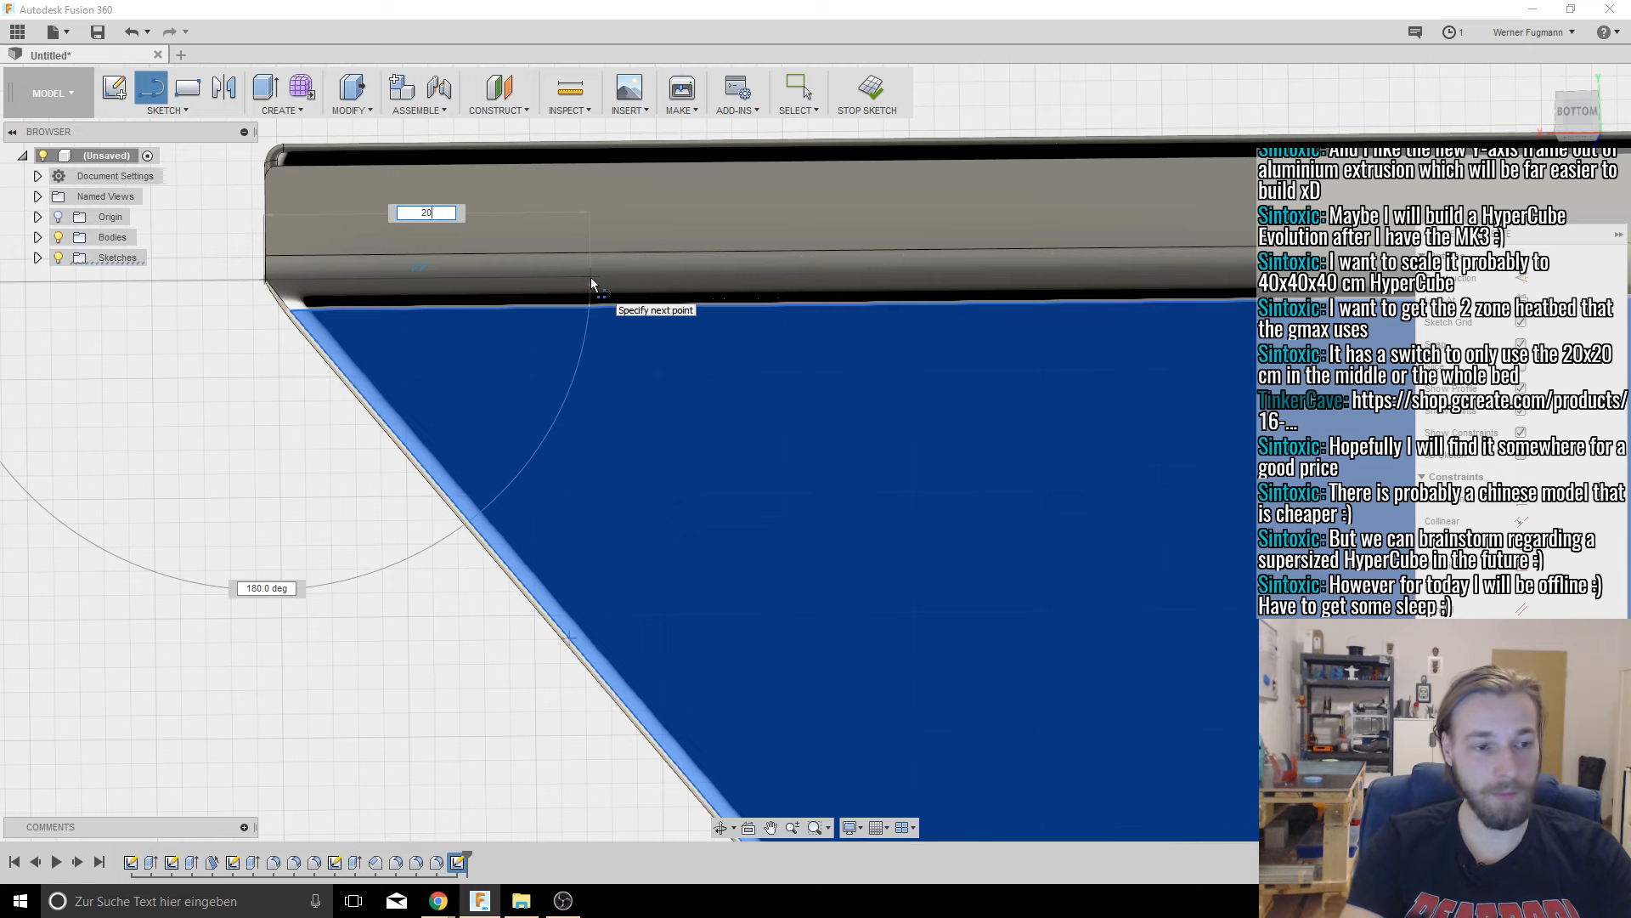
{"action": "key", "text": "Return"}
{"action": "key", "text": "Escape"}
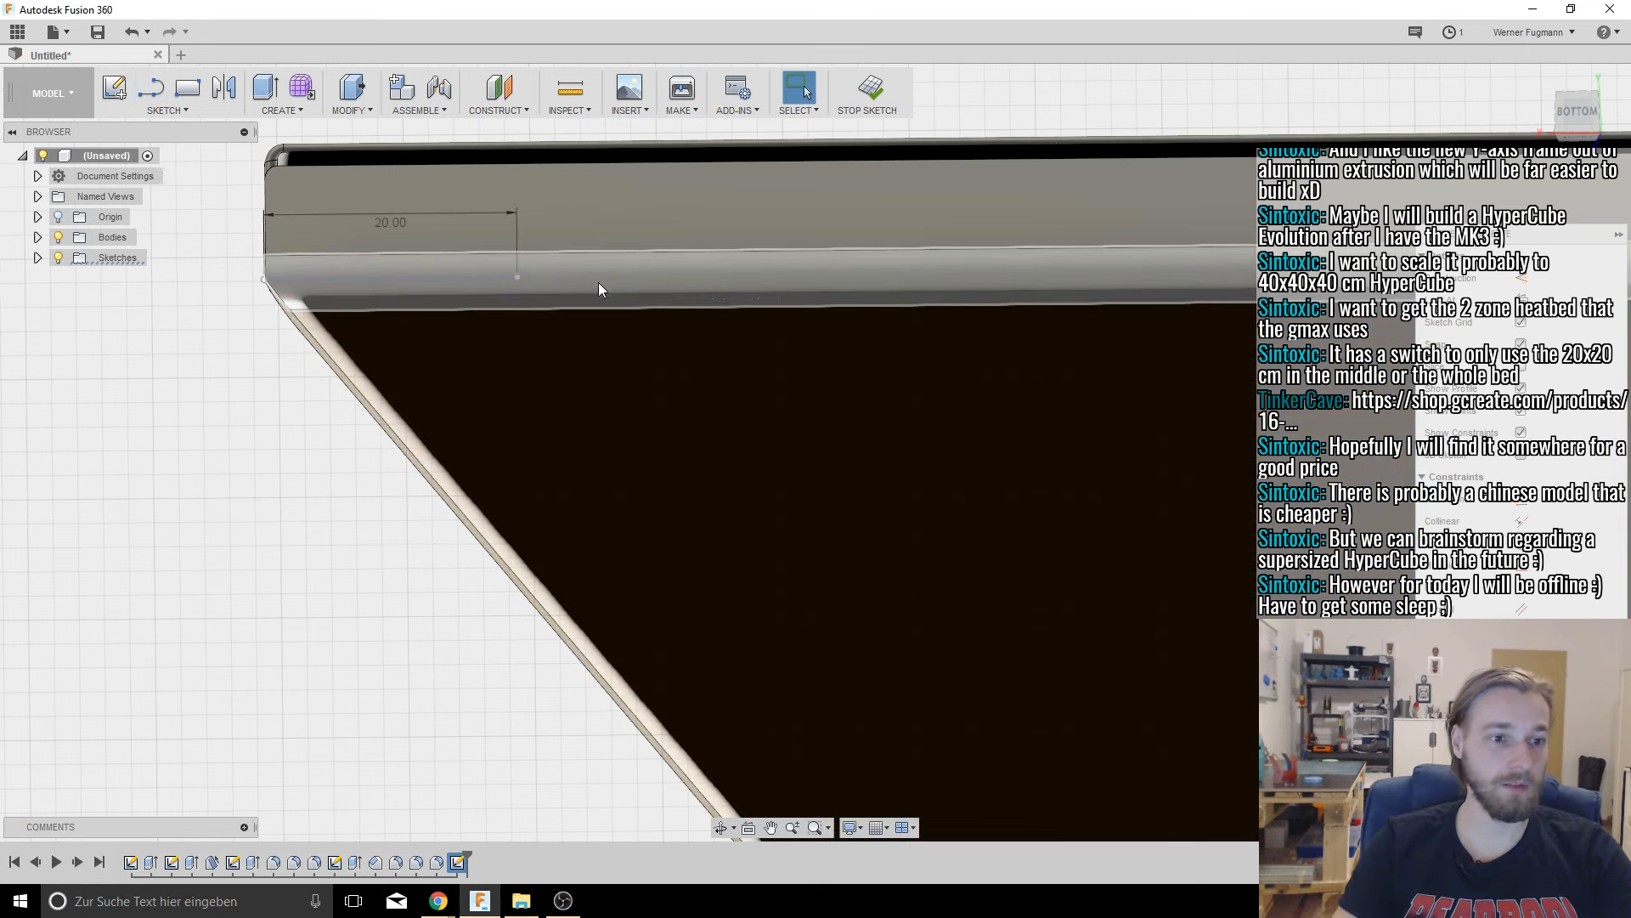
{"action": "right_click", "coordinate": [472, 275]}
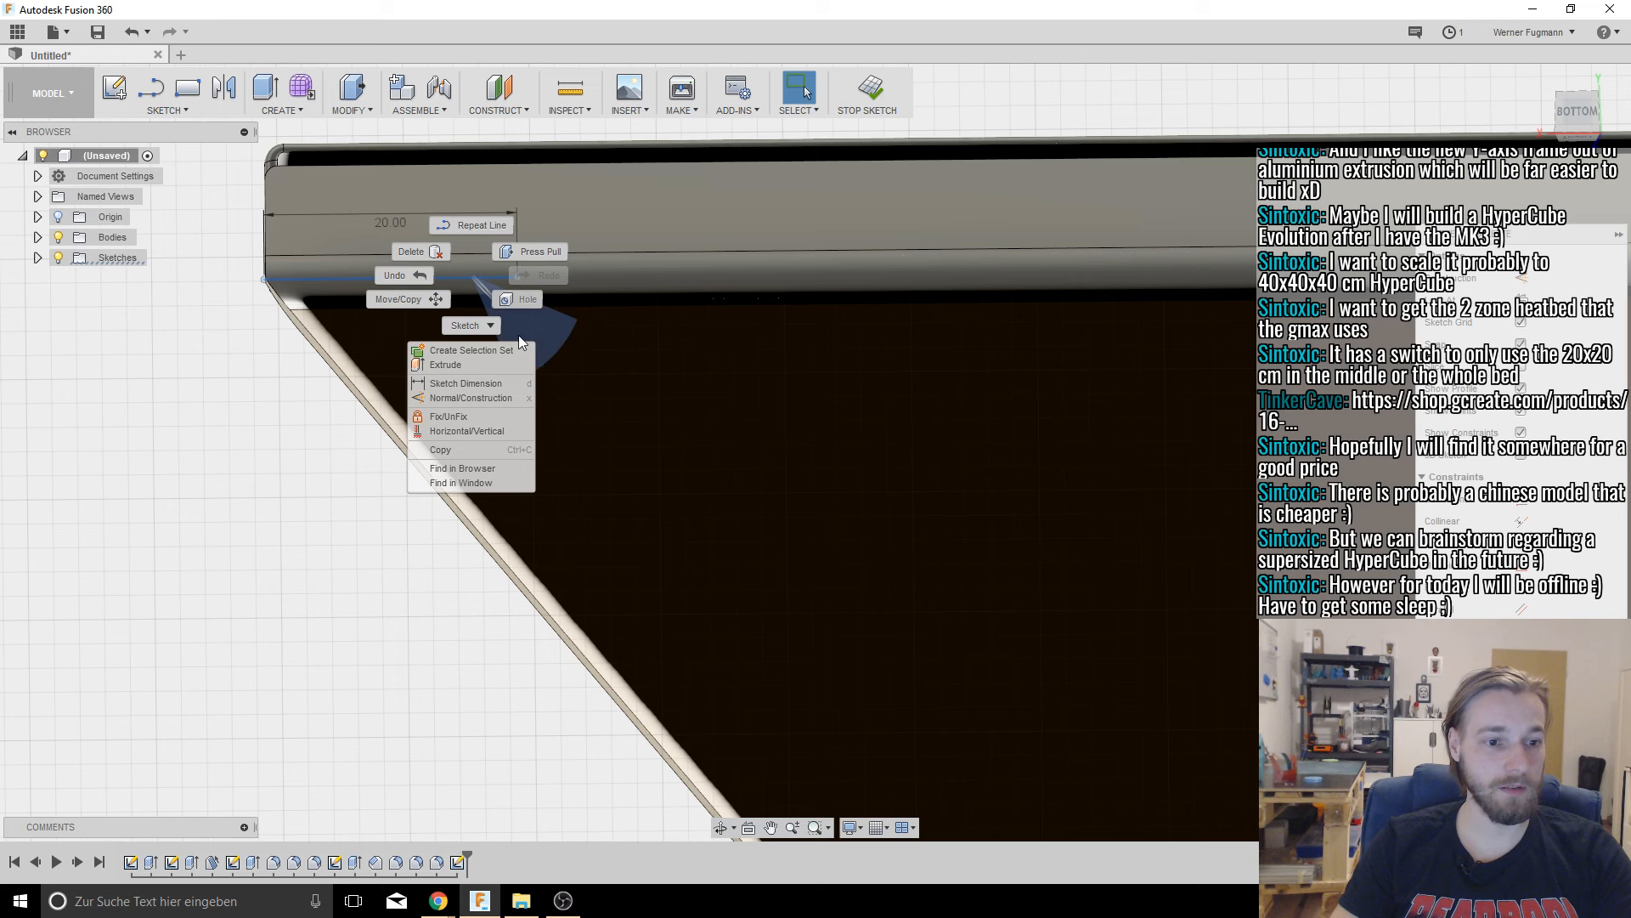
{"action": "left_click", "coordinate": [481, 405]}
Step: Draw a short vertical line from the construction line's free end, continued by a 59.095 mm line running roughly parallel to the plate's slanted edge
{"action": "scroll", "coordinate": [732, 473], "scroll_direction": "down", "scroll_amount": 3}
{"action": "scroll", "coordinate": [682, 438], "scroll_direction": "up", "scroll_amount": 3}
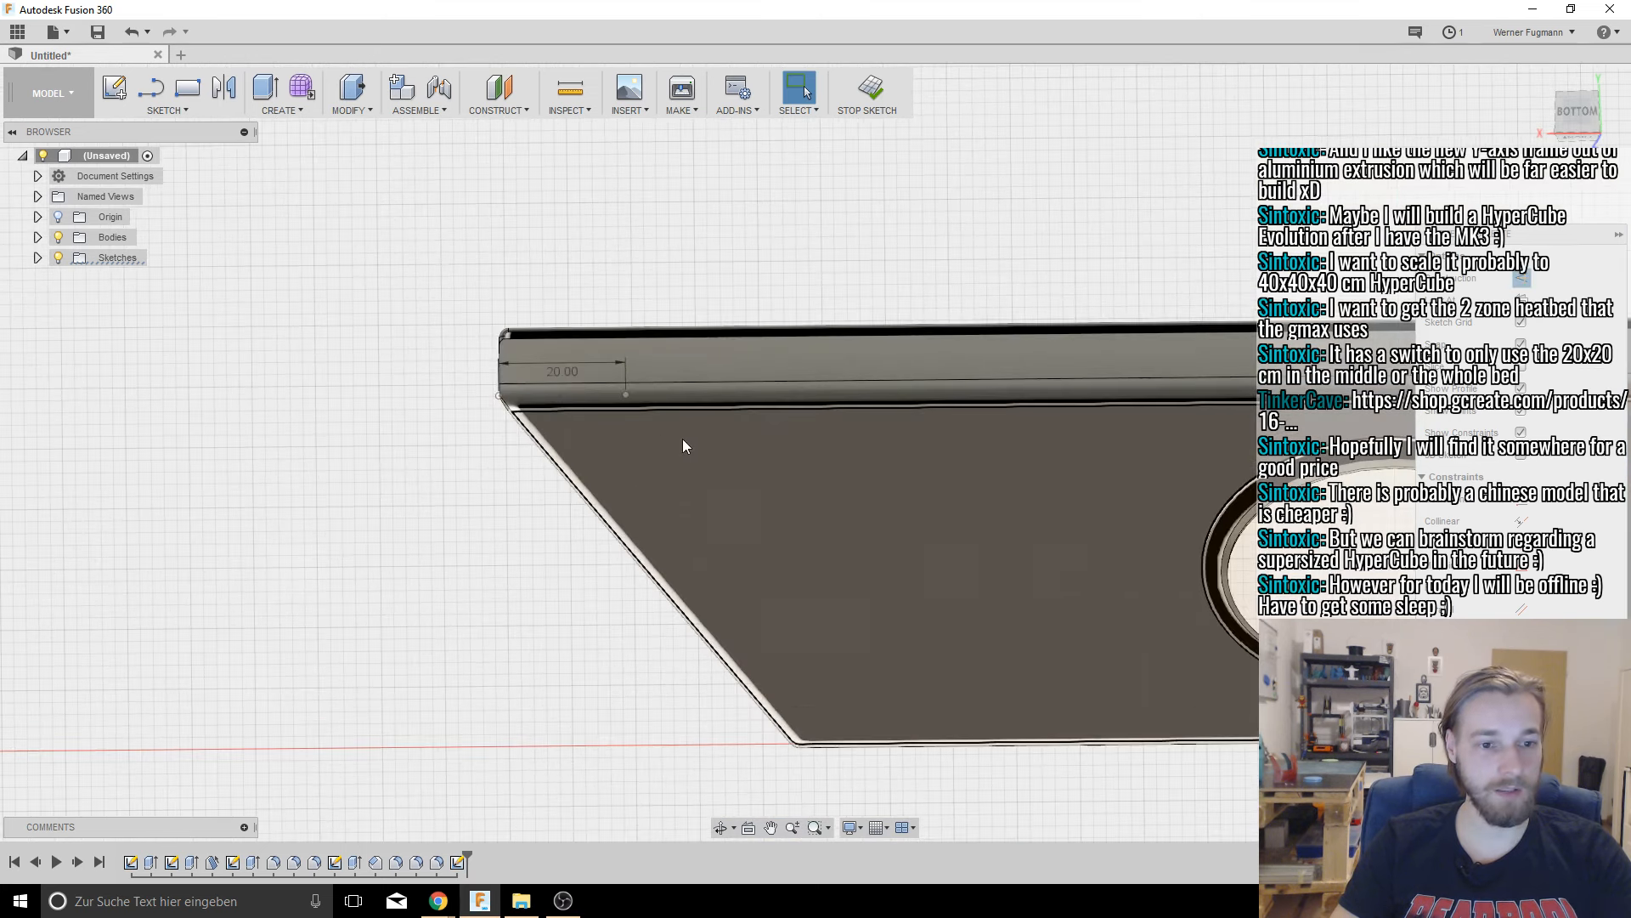
{"action": "middle_click_drag", "start_coordinate": [682, 439], "coordinate": [650, 434], "text": "shift"}
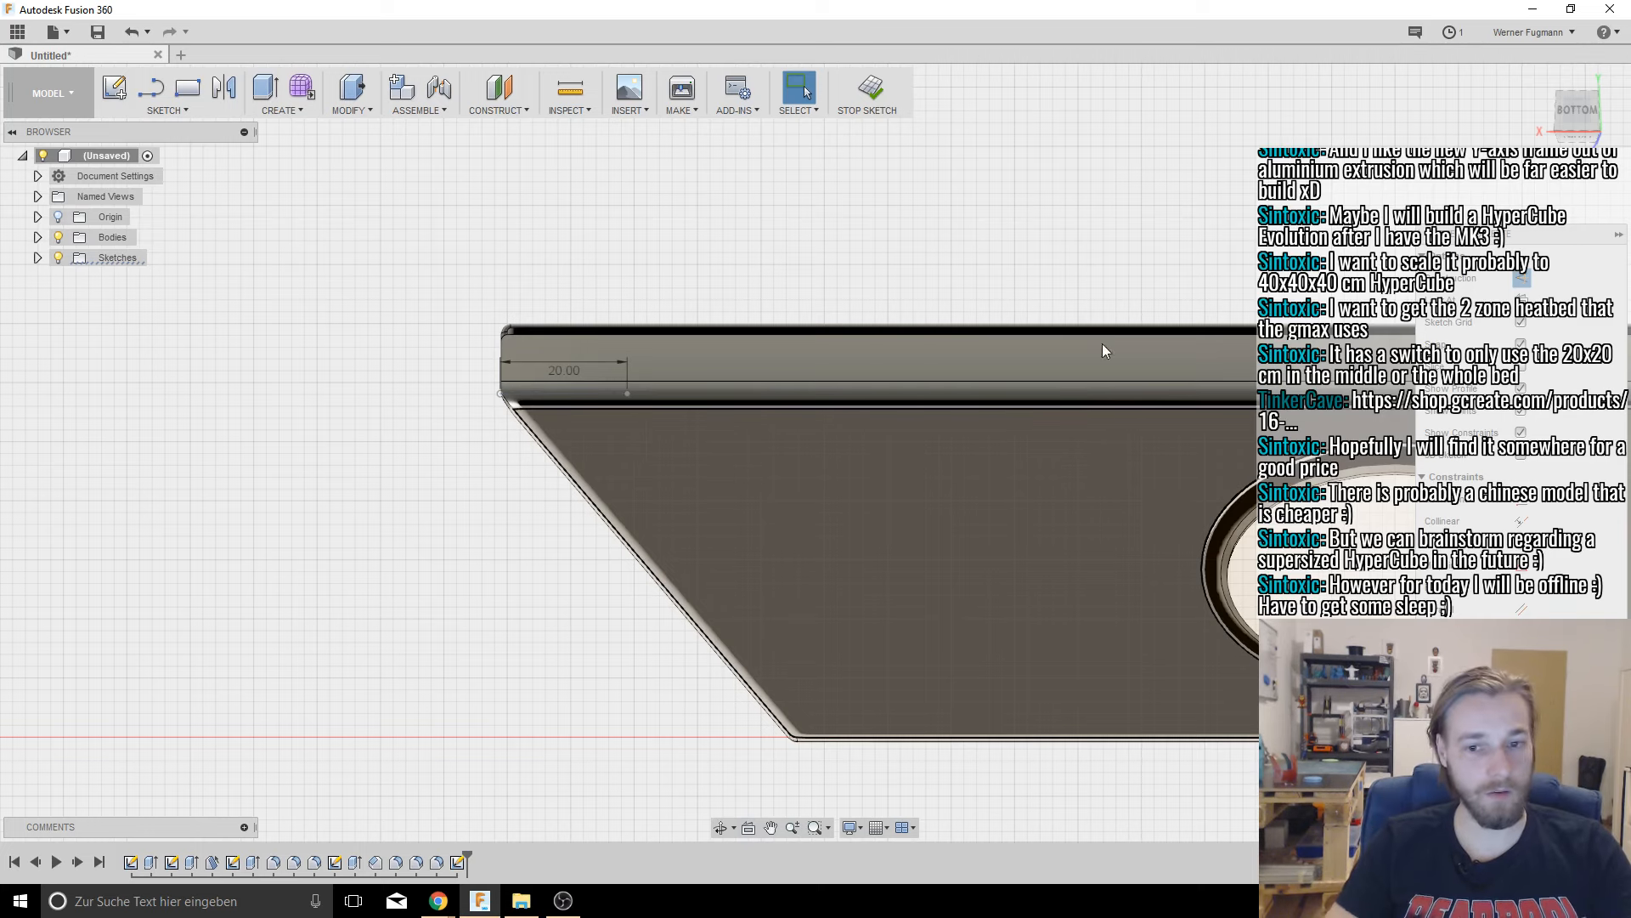
{"action": "left_click", "coordinate": [1578, 111]}
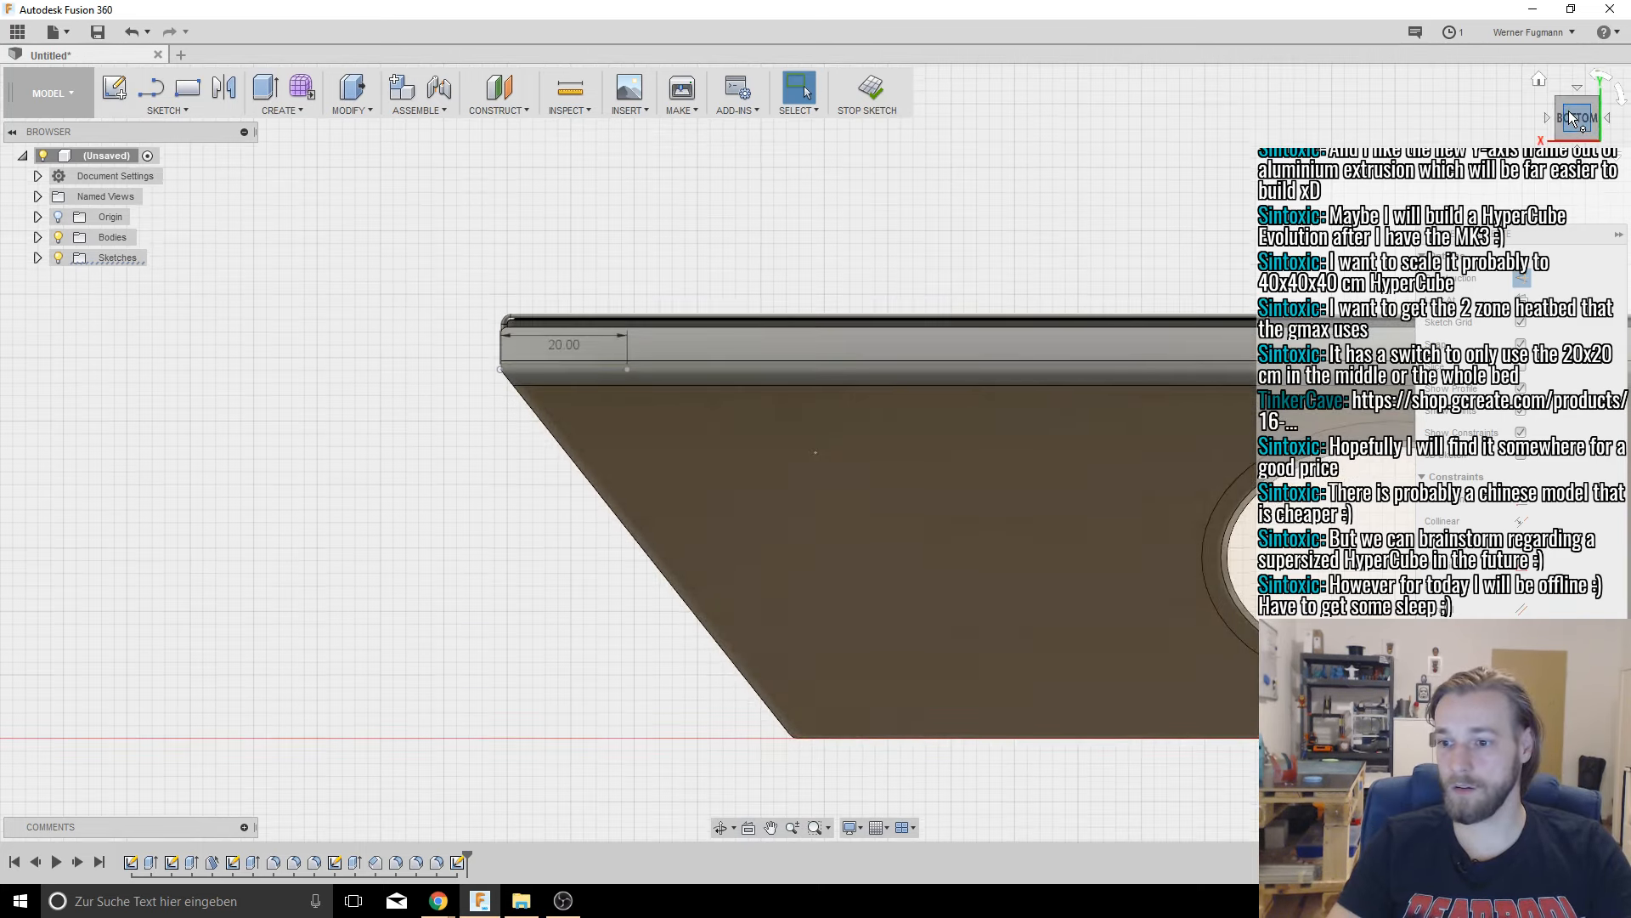
{"action": "key", "text": "l"}
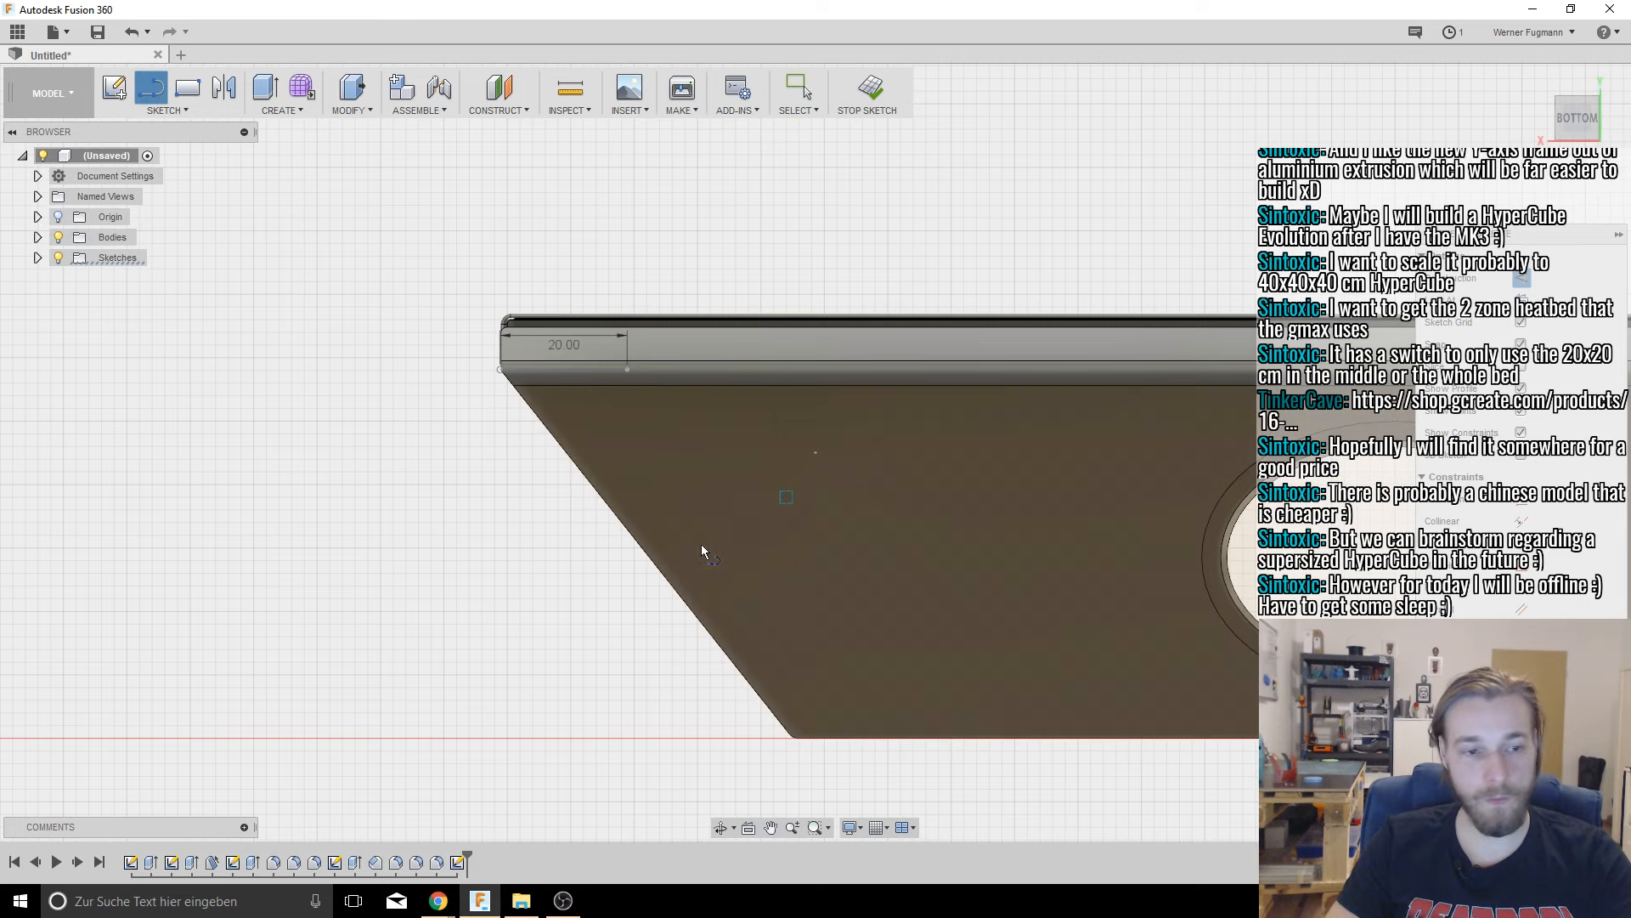
{"action": "left_click", "coordinate": [626, 376]}
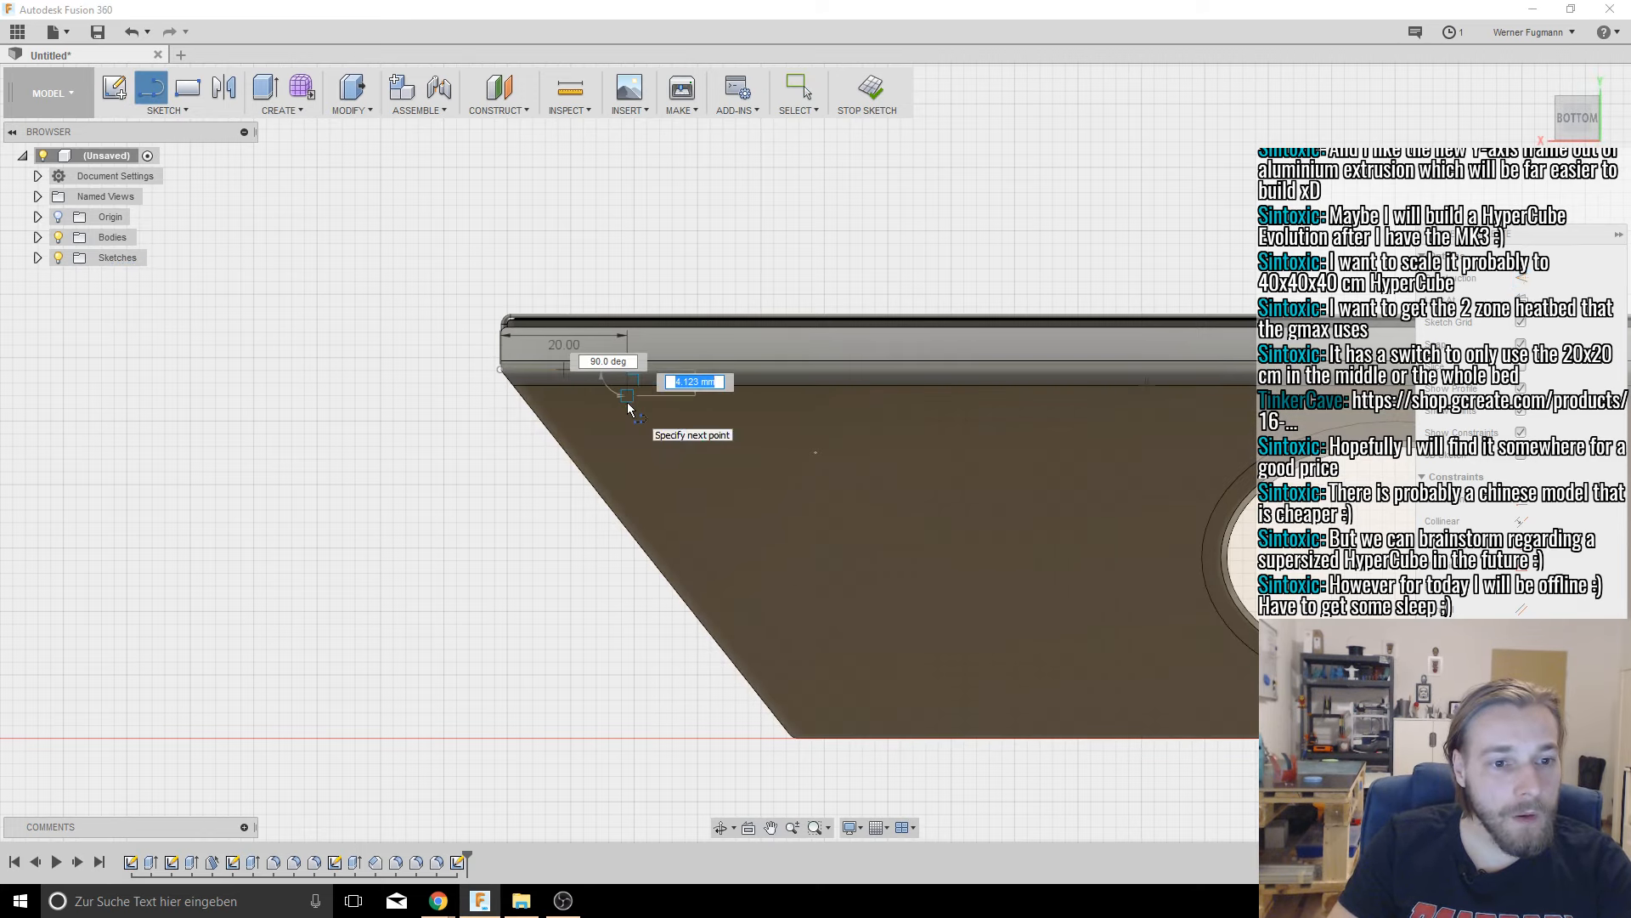
{"action": "left_click", "coordinate": [627, 395]}
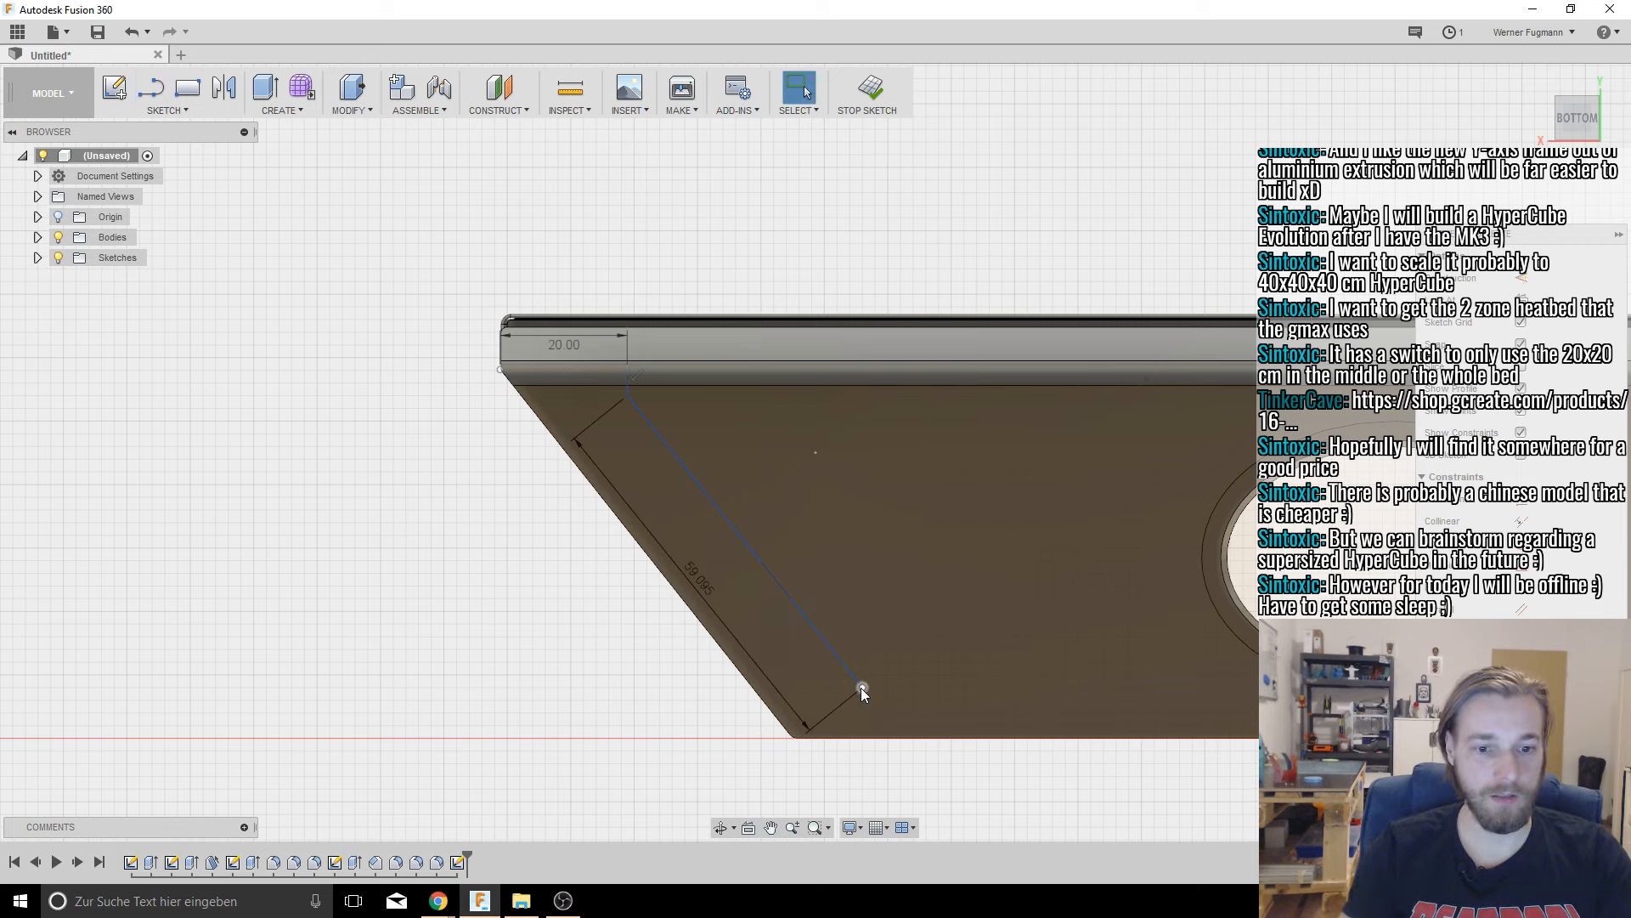
{"action": "key", "text": "Return"}
{"action": "key", "text": "Escape"}
Step: Dimension the slanted sketch line's lower endpoint 17 mm from the plate's long edge opposite the flange
{"action": "key", "text": "d"}
{"action": "left_click", "coordinate": [866, 740]}
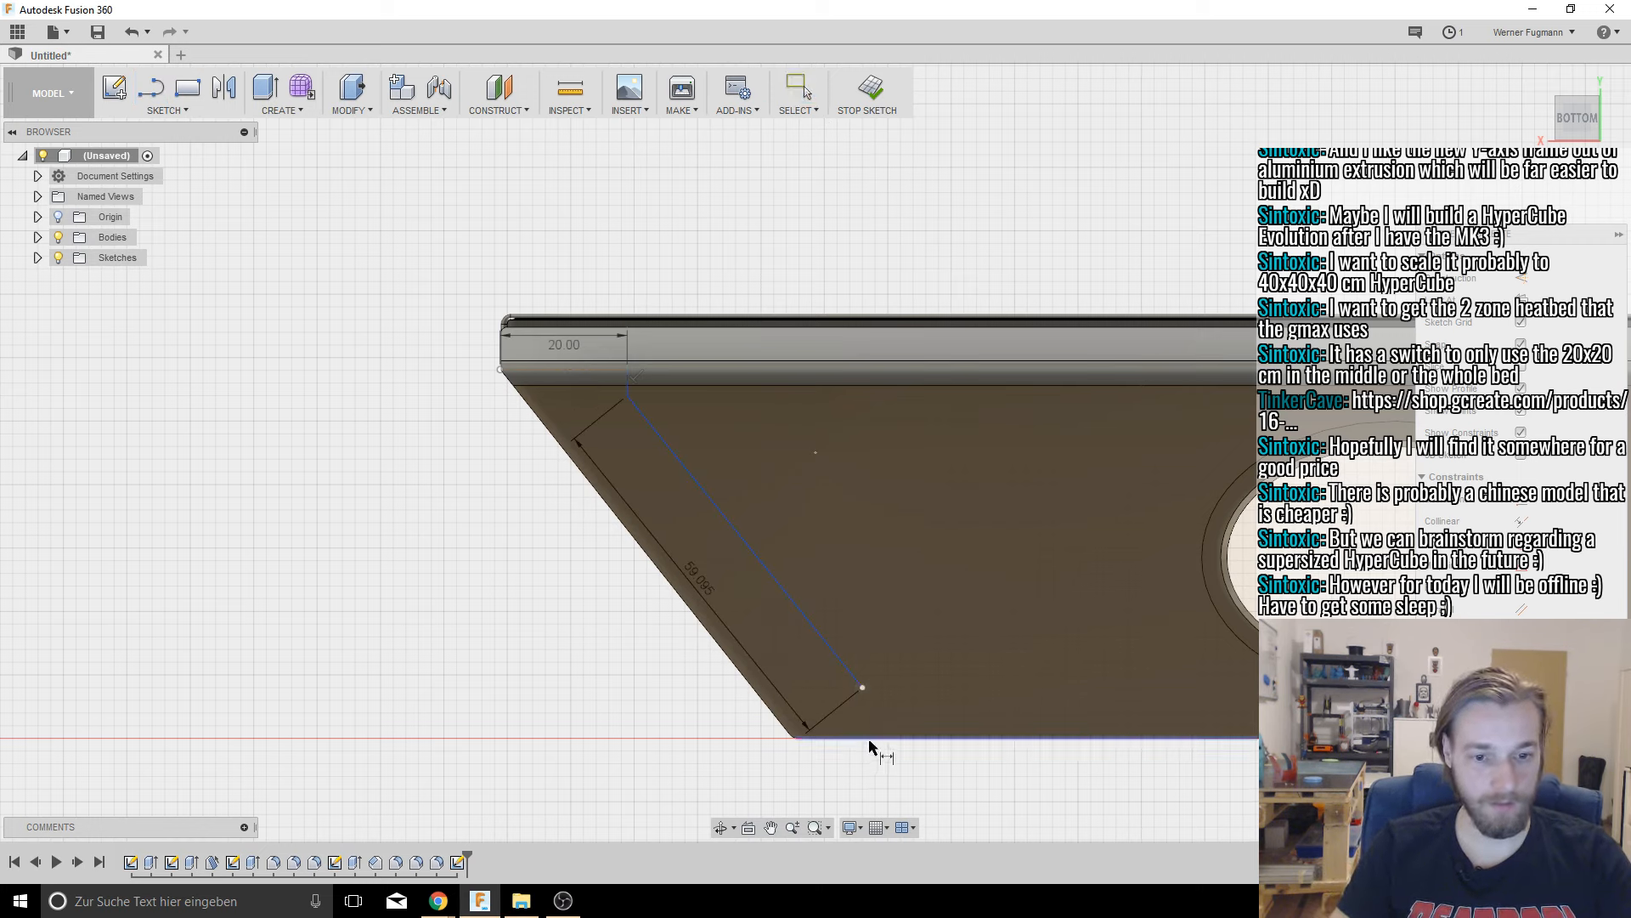
{"action": "left_click", "coordinate": [863, 688]}
{"action": "left_click", "coordinate": [929, 712]}
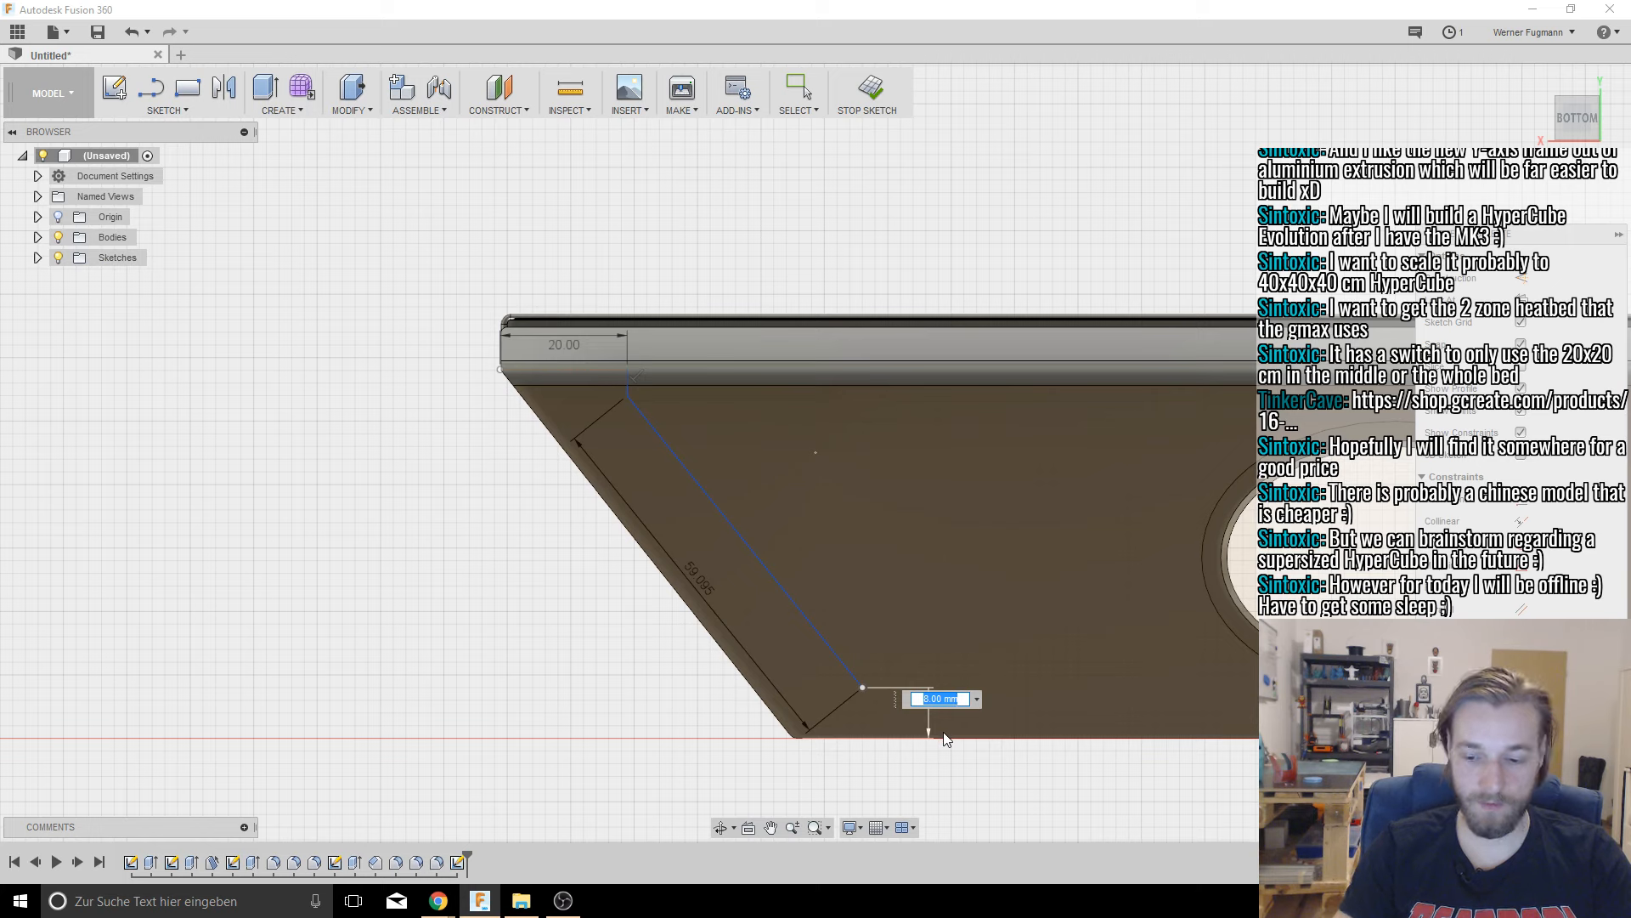
{"action": "type", "text": "17"}
{"action": "key", "text": "Return"}
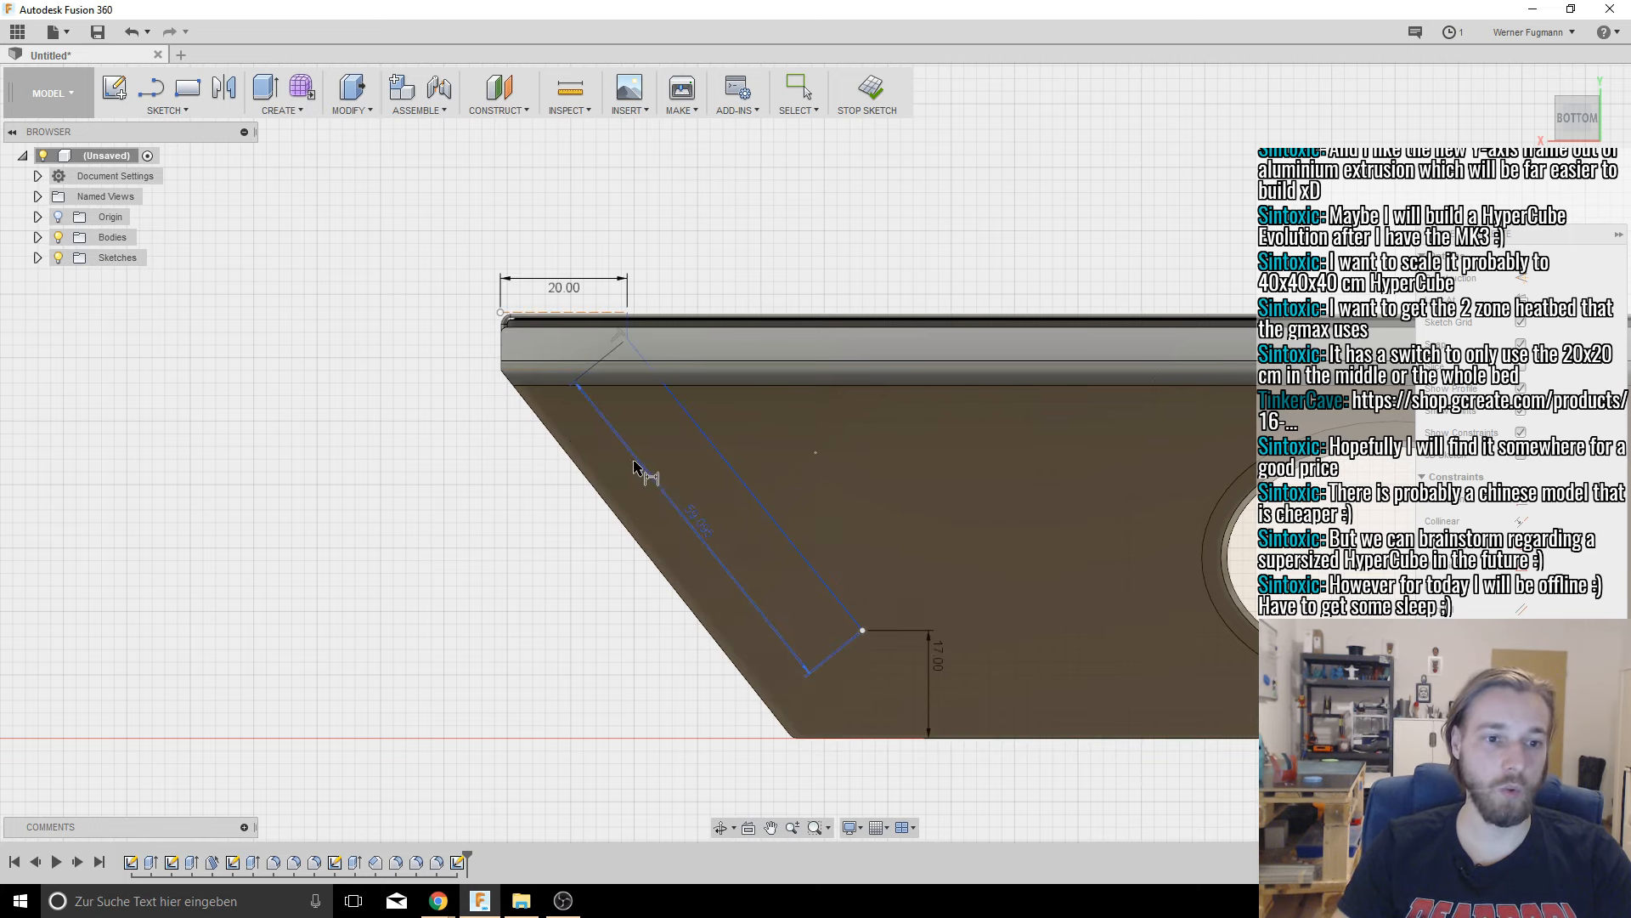
{"action": "key", "text": "Escape"}
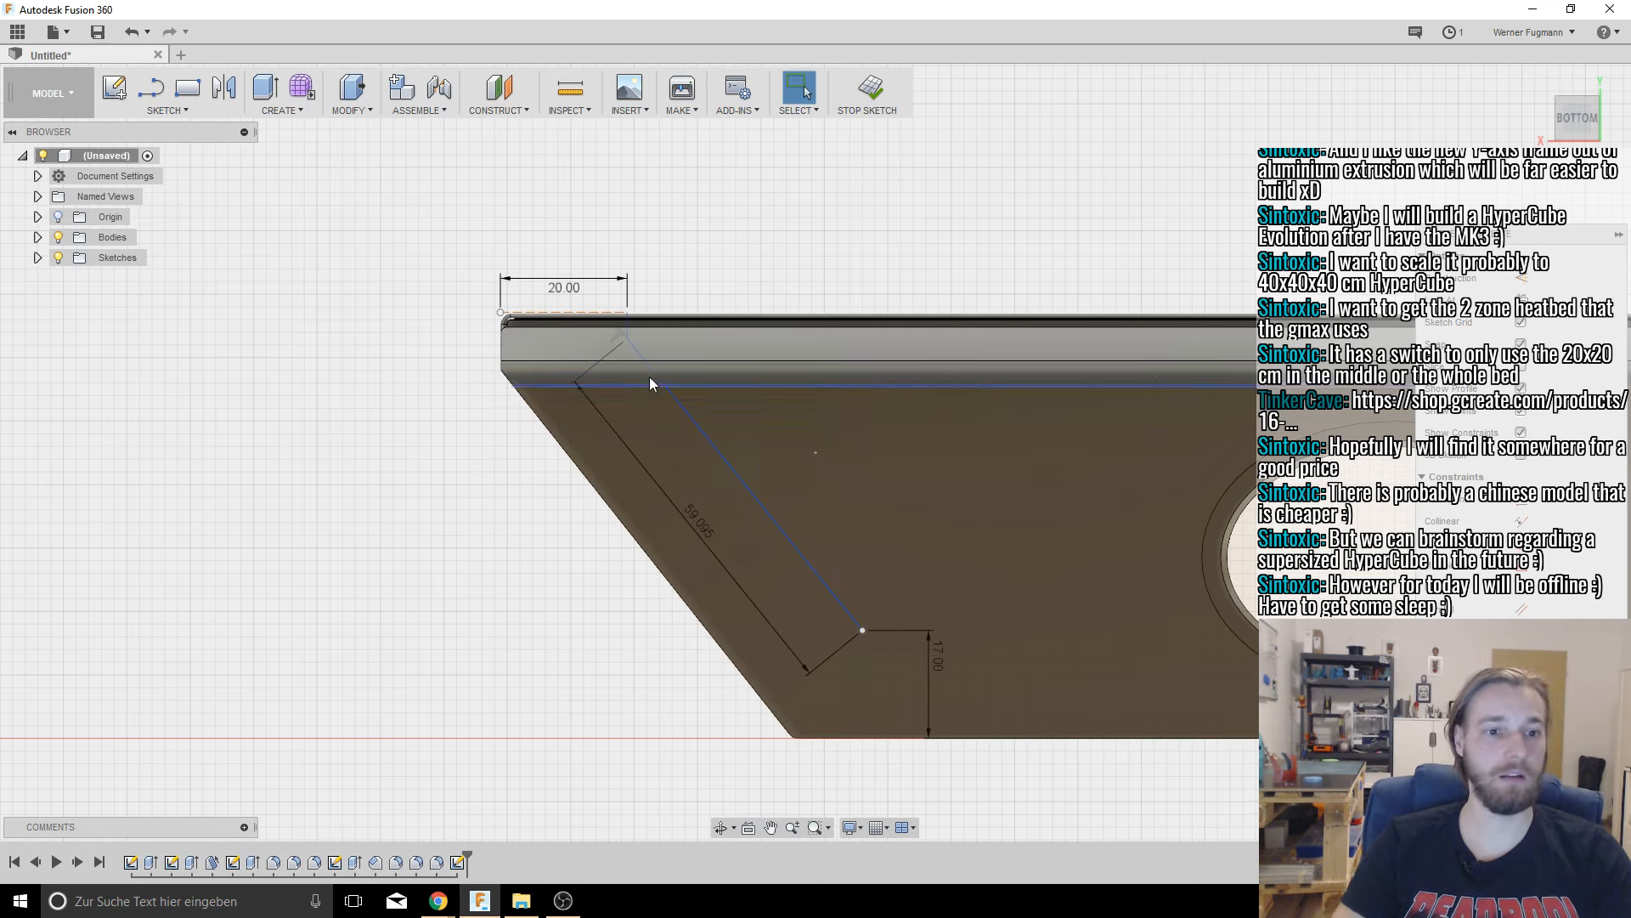
Step: Delete the 20 mm construction line beside the flange's outer edge
{"action": "scroll", "coordinate": [628, 325], "scroll_direction": "up", "scroll_amount": 3}
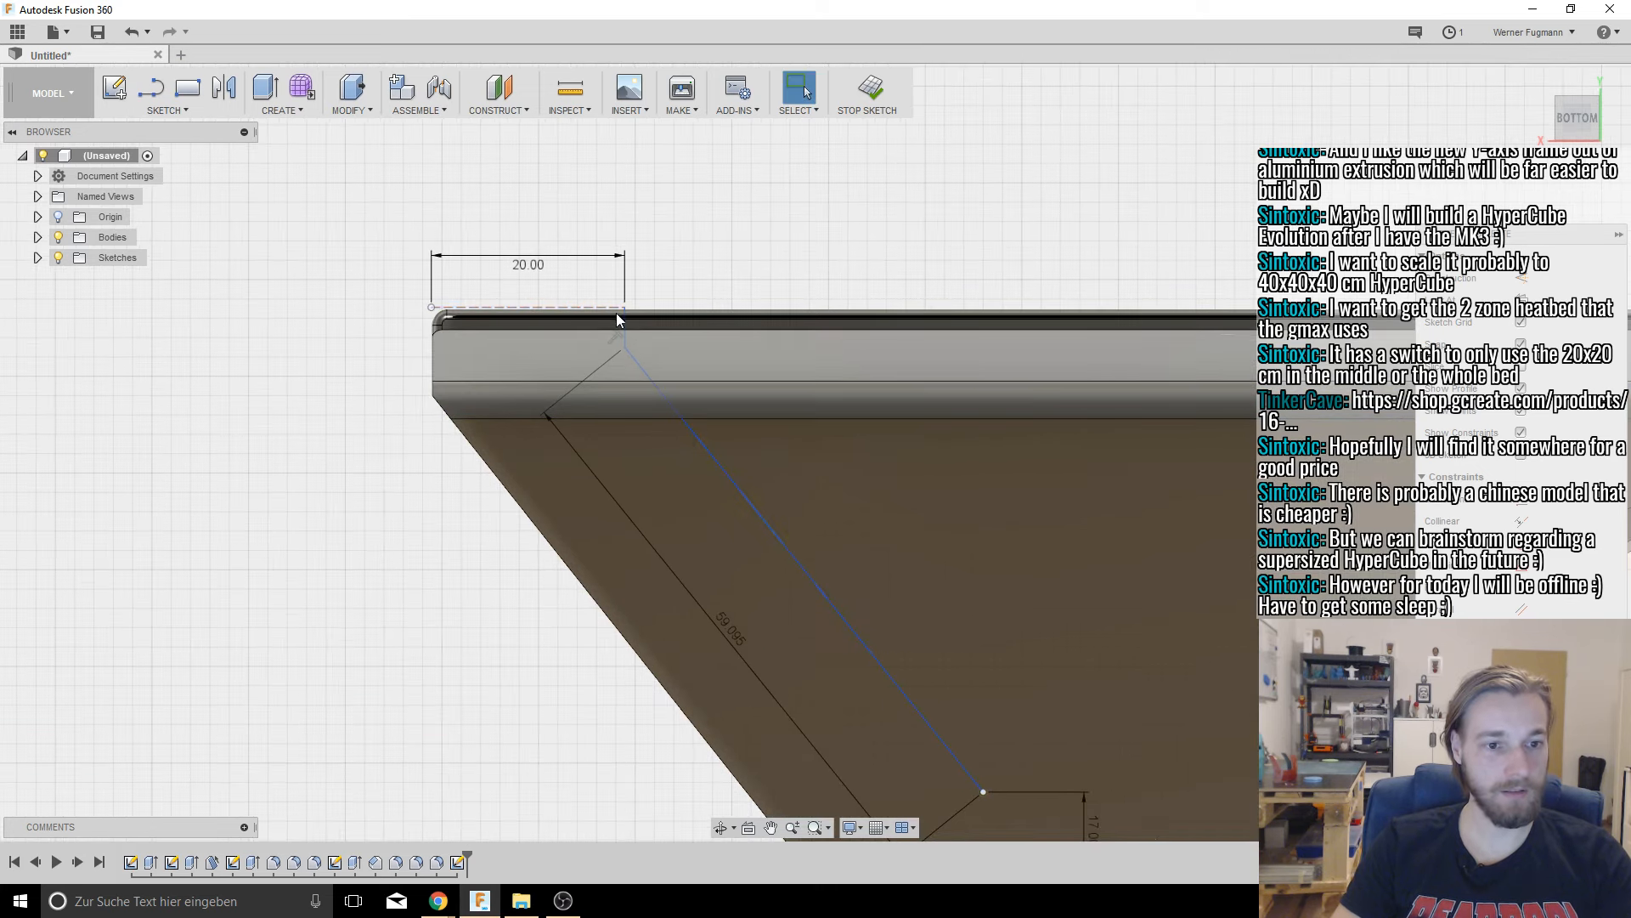
{"action": "scroll", "coordinate": [624, 321], "scroll_direction": "up", "scroll_amount": 4}
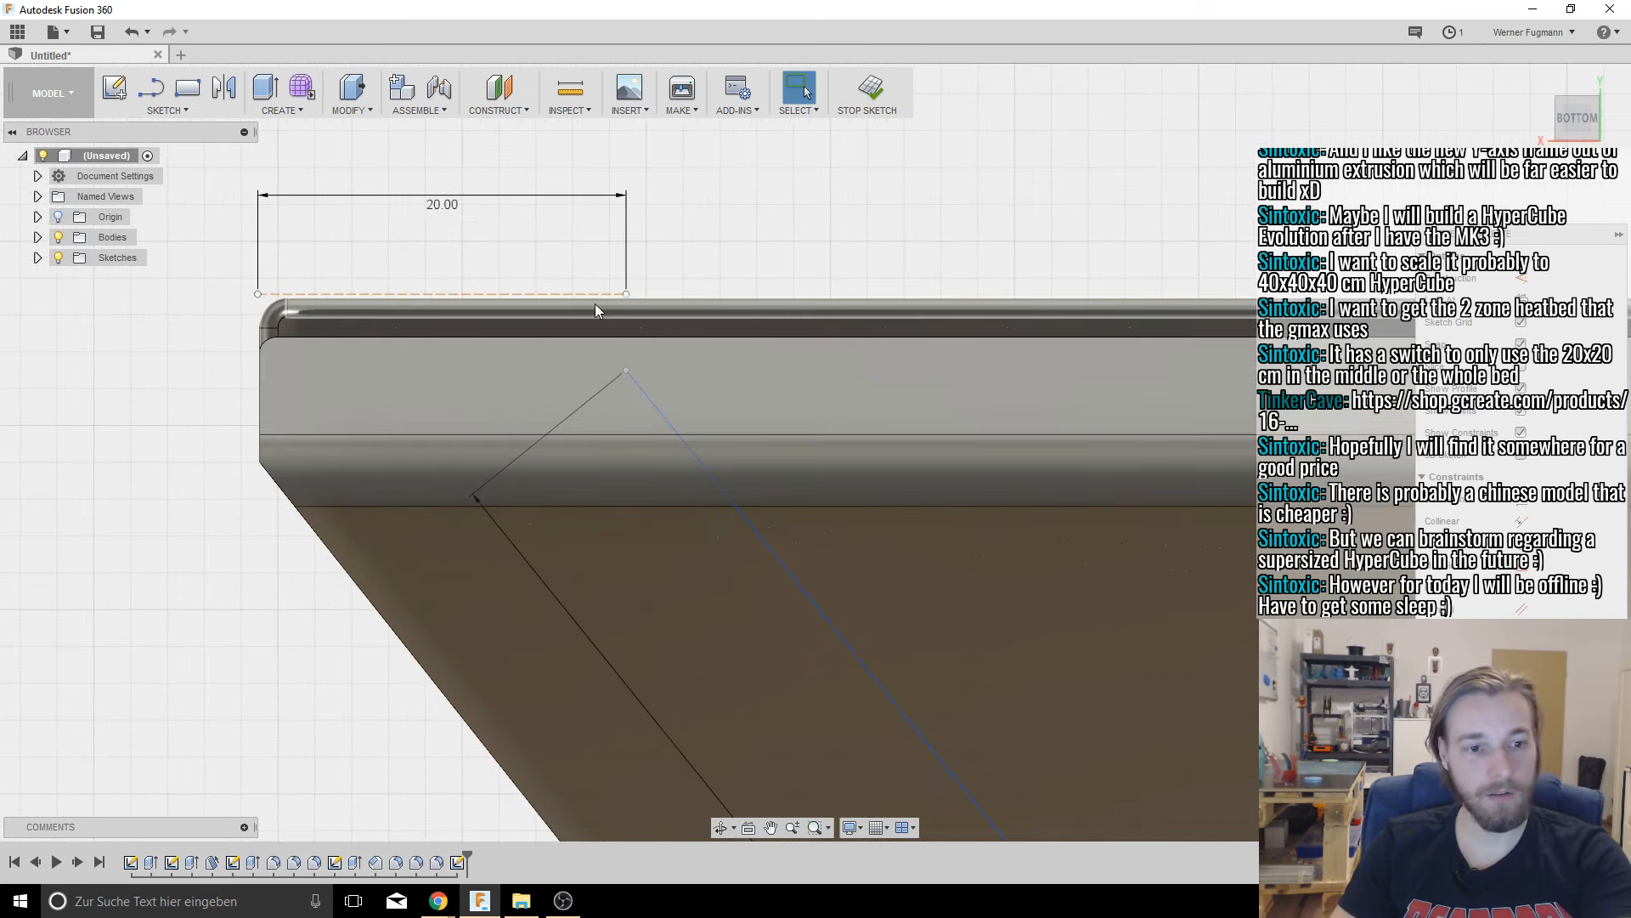
{"action": "left_click", "coordinate": [589, 297]}
{"action": "key", "text": "Delete"}
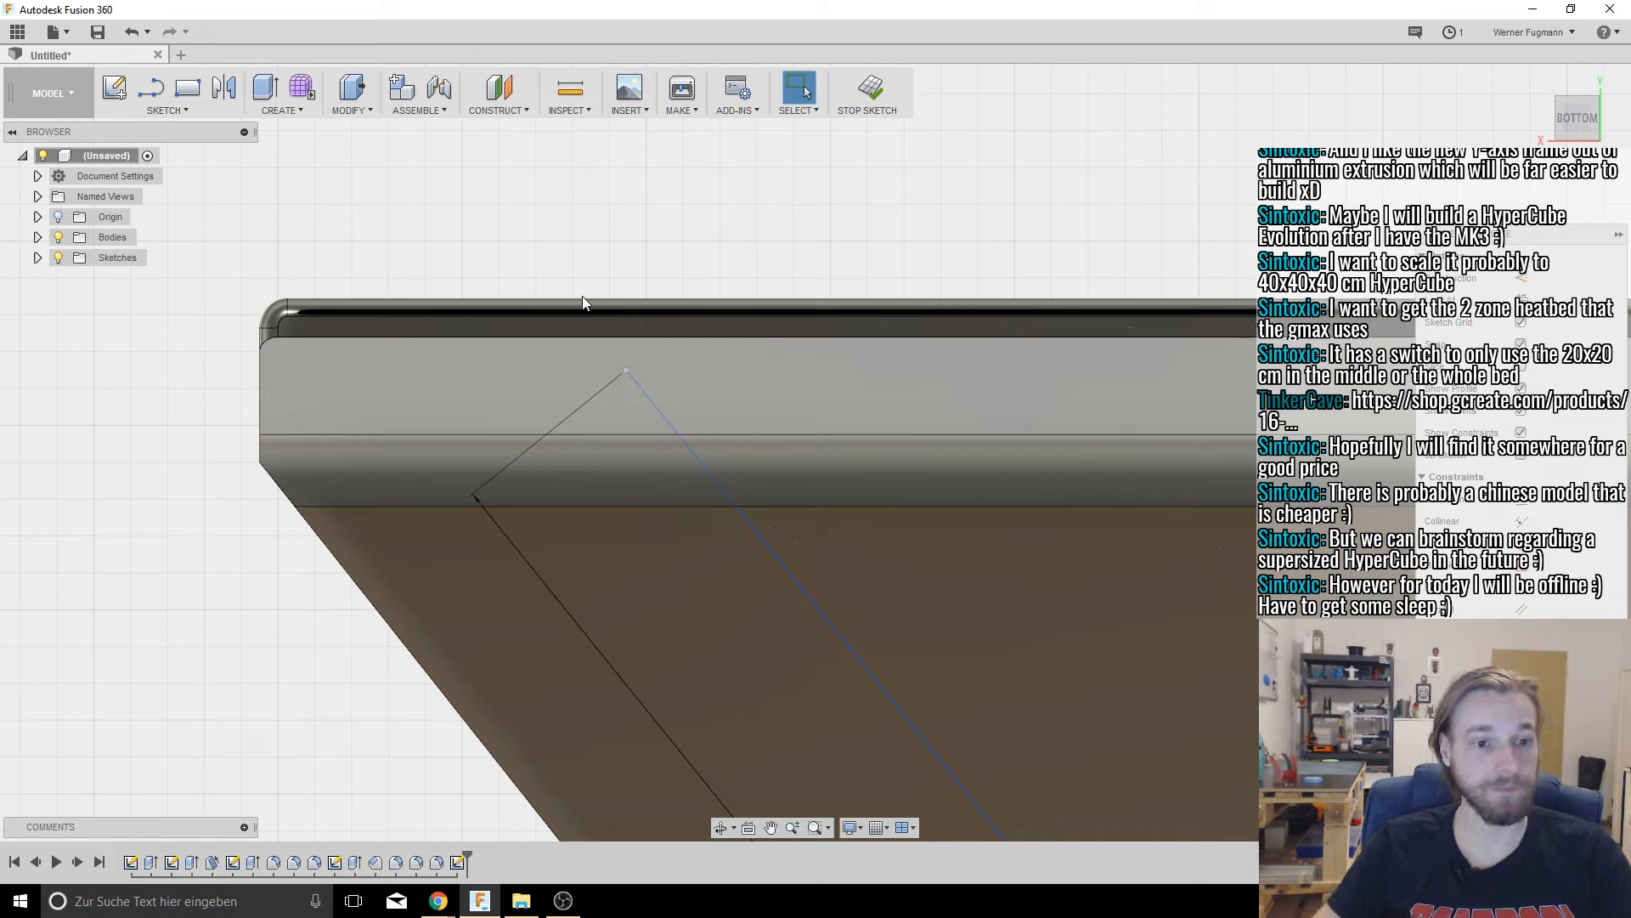
Step: Dimension the slanted sketch line's upper endpoint 15 mm from the flange's outer long edge
{"action": "key", "text": "d"}
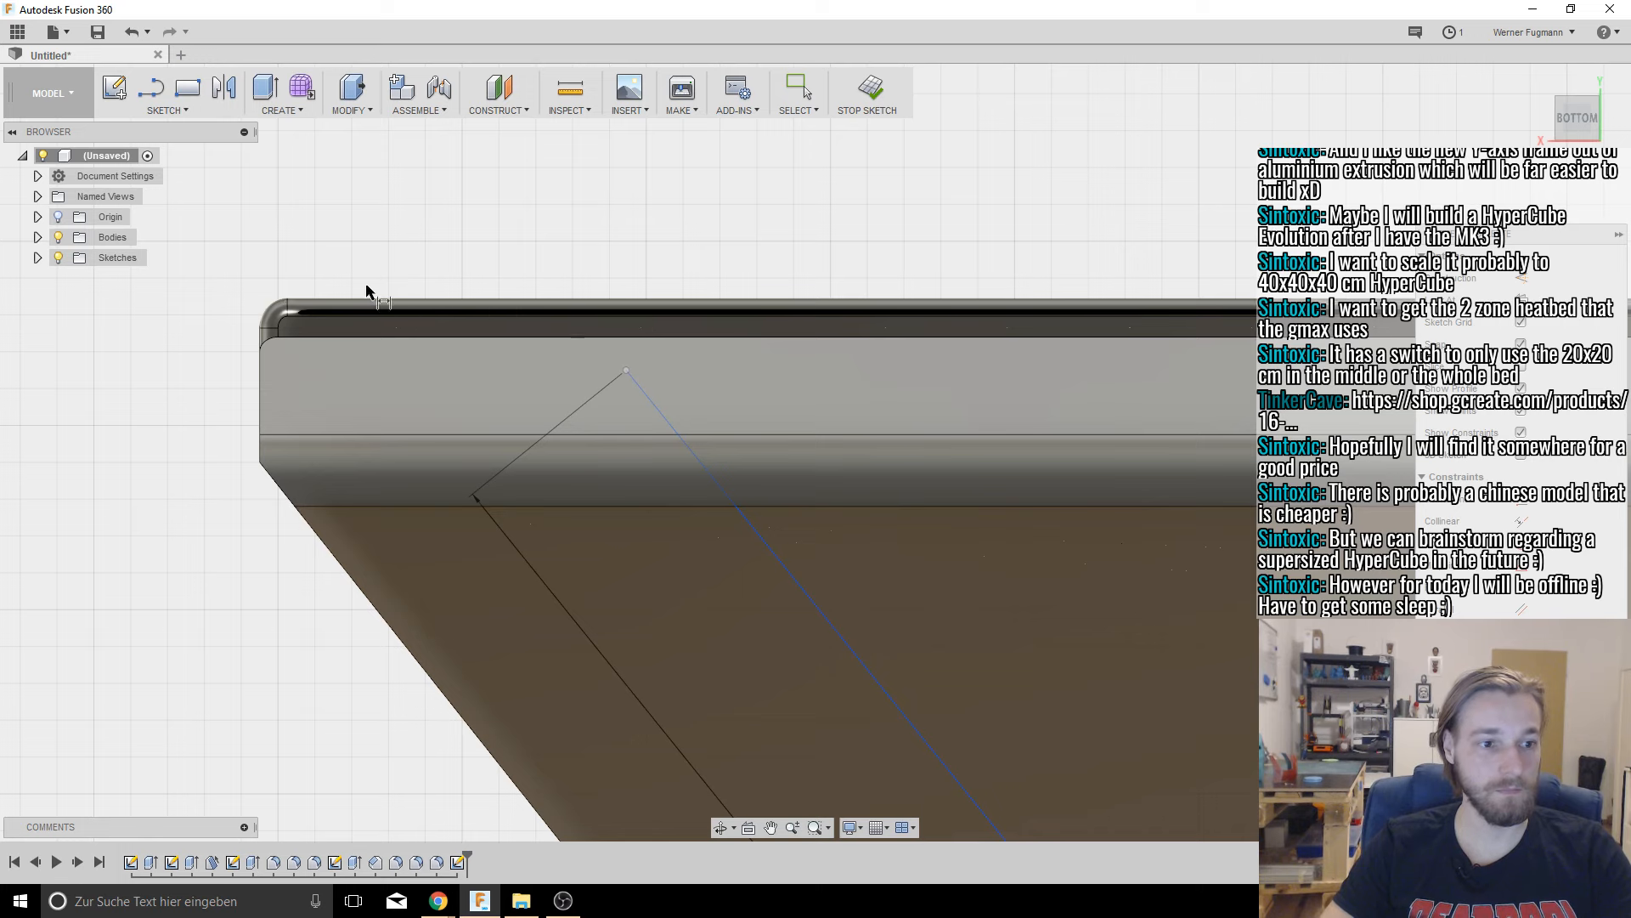
{"action": "middle_click_drag", "start_coordinate": [498, 321], "coordinate": [510, 315], "text": "shift"}
{"action": "middle_click_drag", "start_coordinate": [866, 418], "coordinate": [746, 537], "text": "shift"}
{"action": "left_click", "coordinate": [744, 533]}
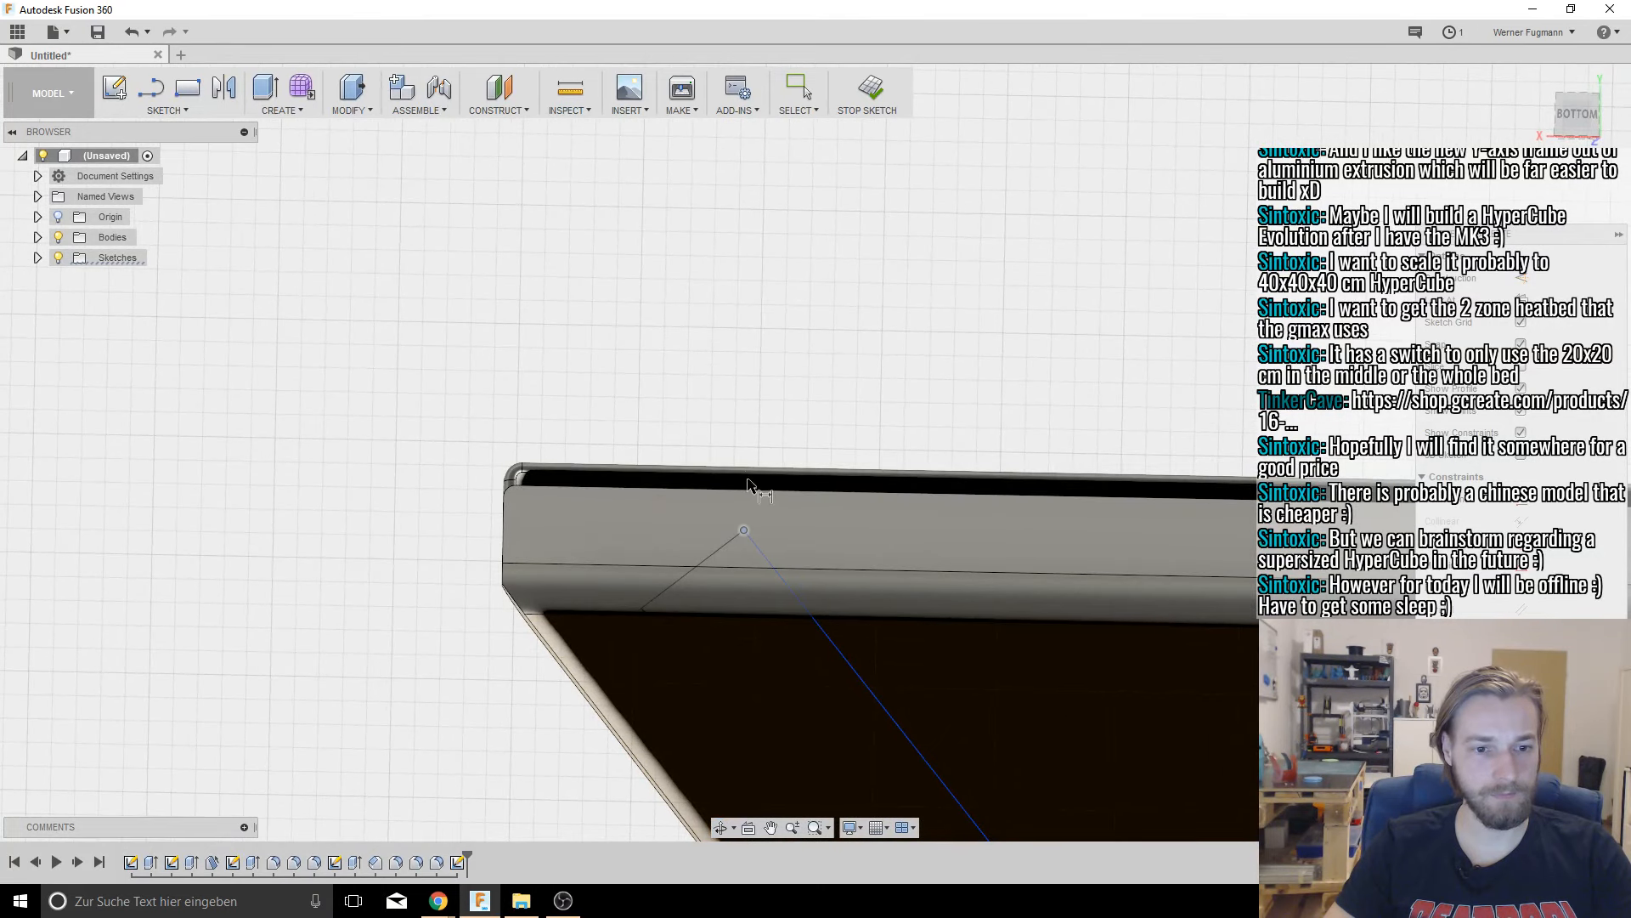
{"action": "left_click", "coordinate": [743, 472]}
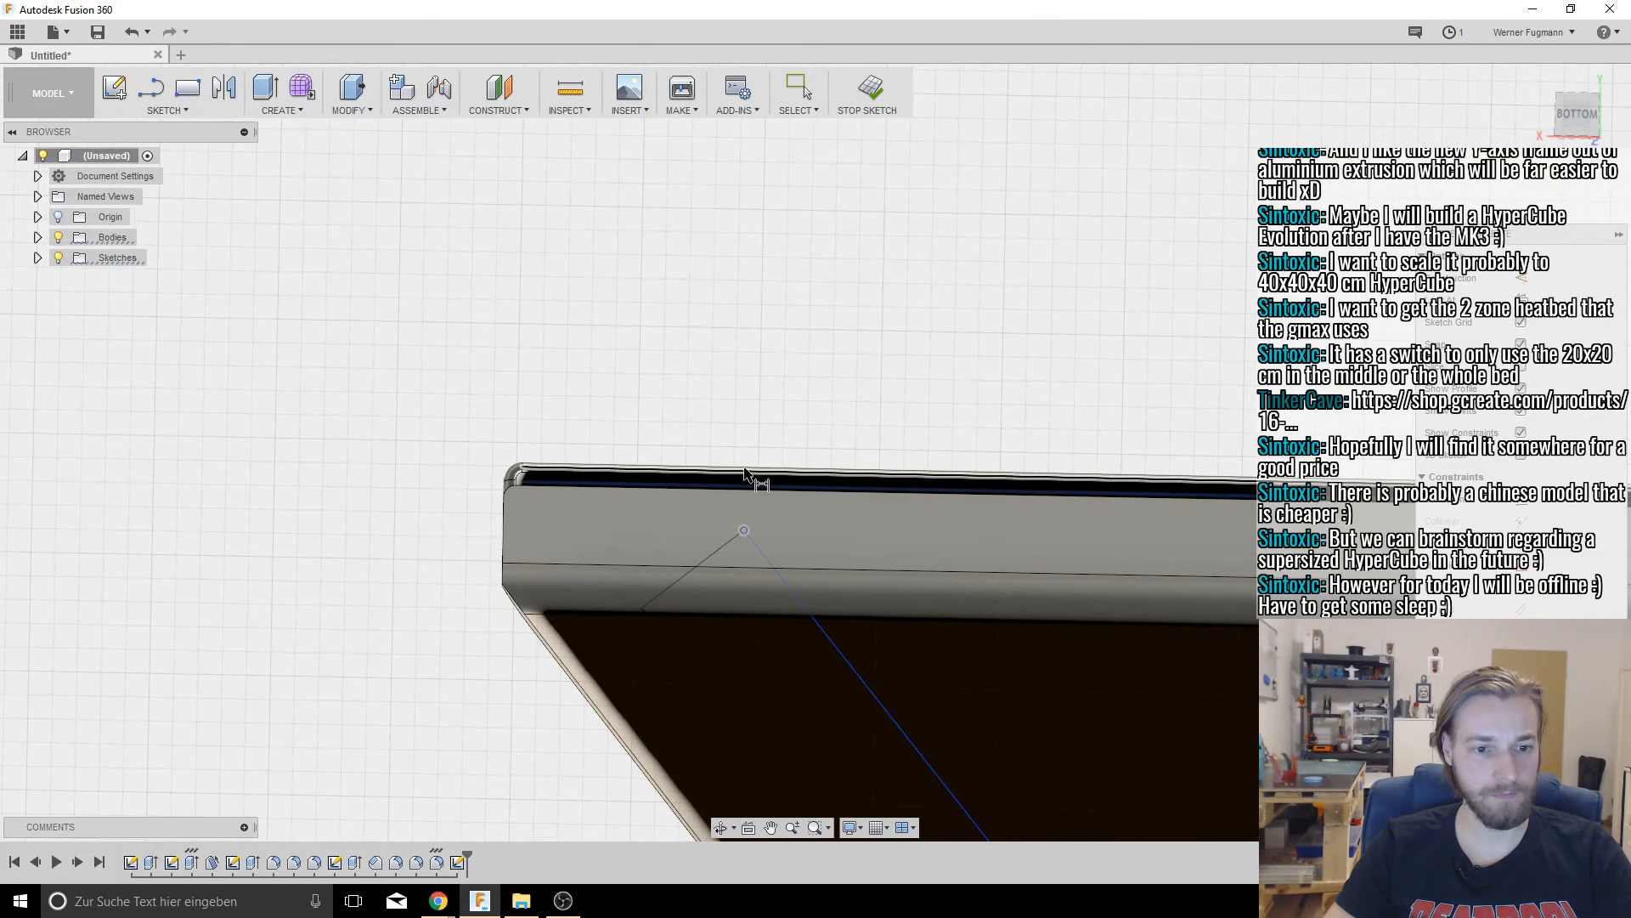
{"action": "left_click", "coordinate": [442, 485]}
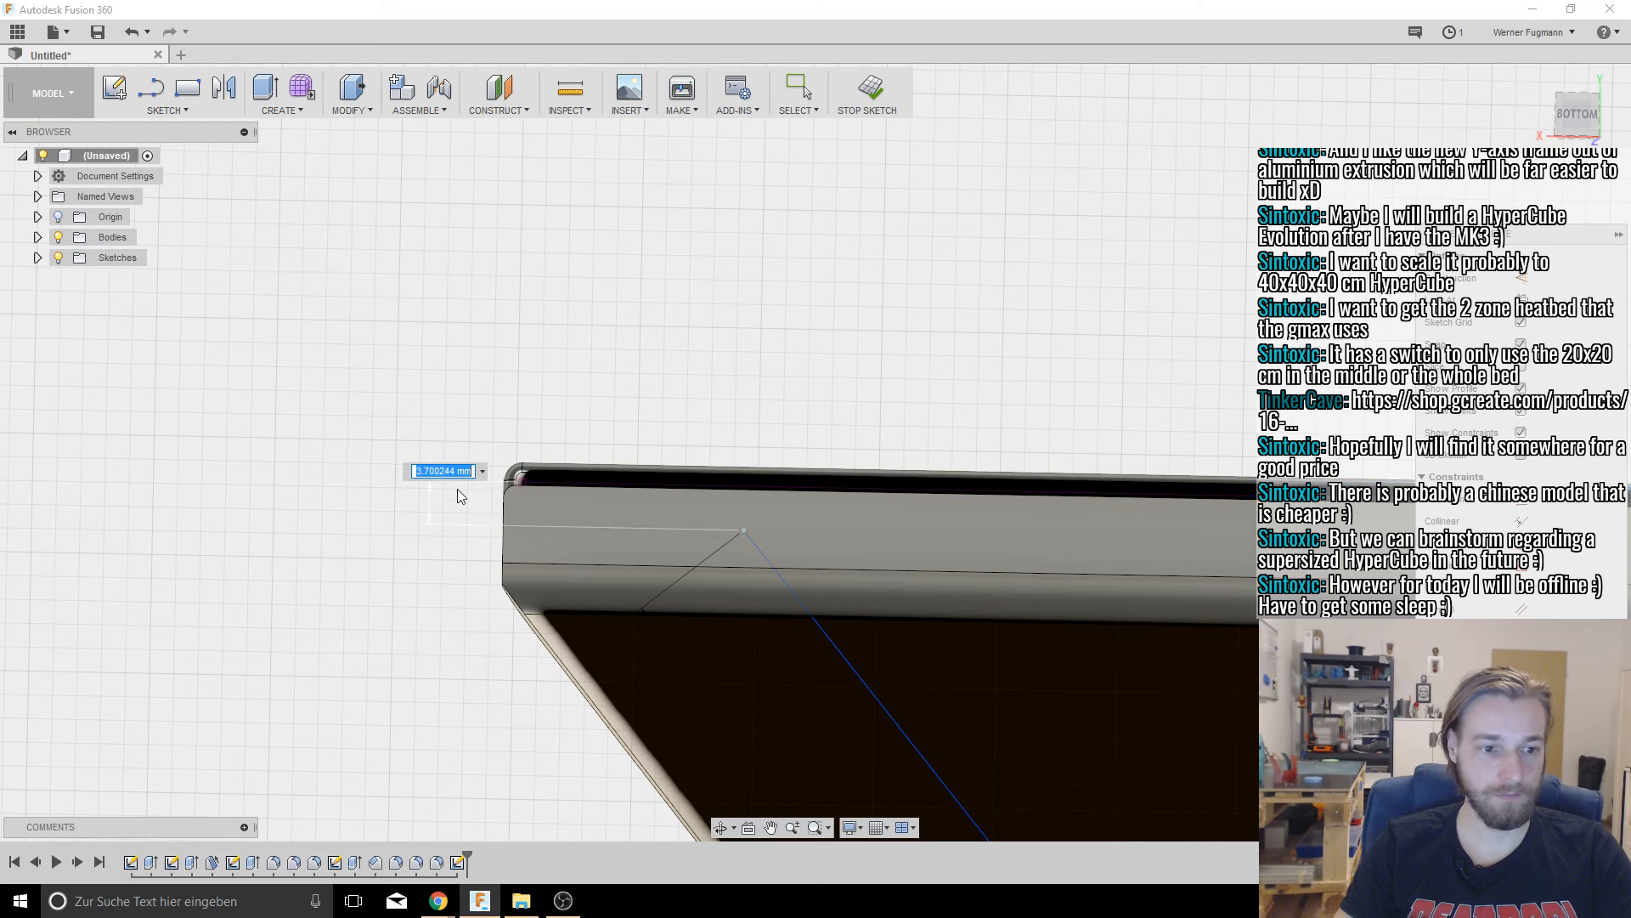
{"action": "type", "text": "15"}
{"action": "key", "text": "Return"}
{"action": "scroll", "coordinate": [595, 529], "scroll_direction": "down", "scroll_amount": 4}
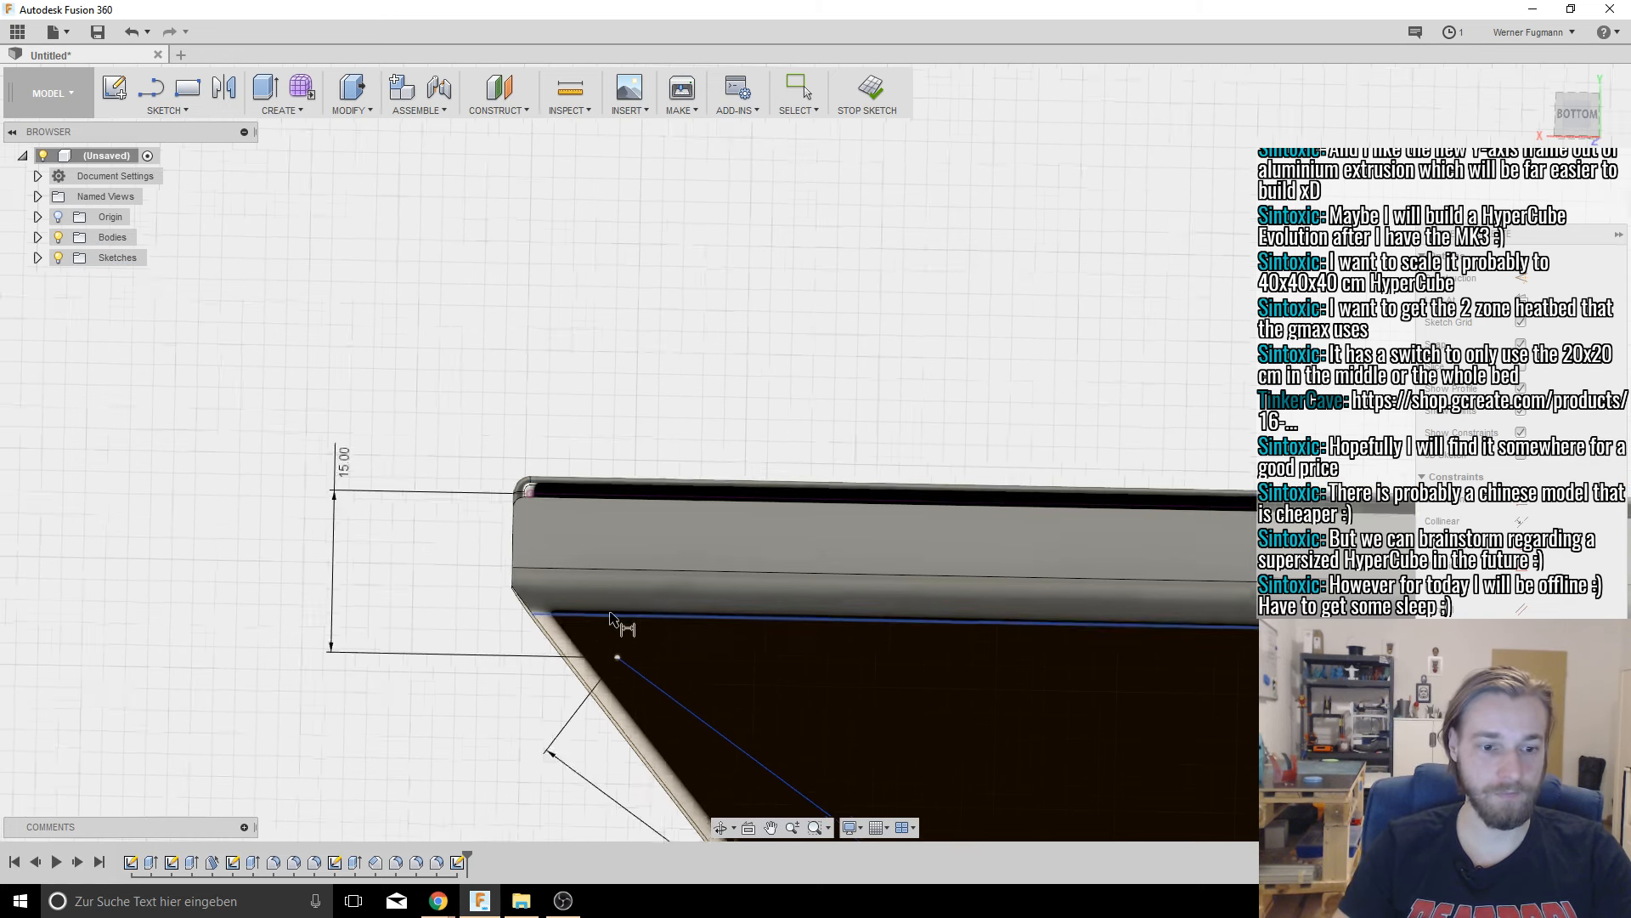
{"action": "middle_click_drag", "start_coordinate": [775, 650], "coordinate": [729, 298]}
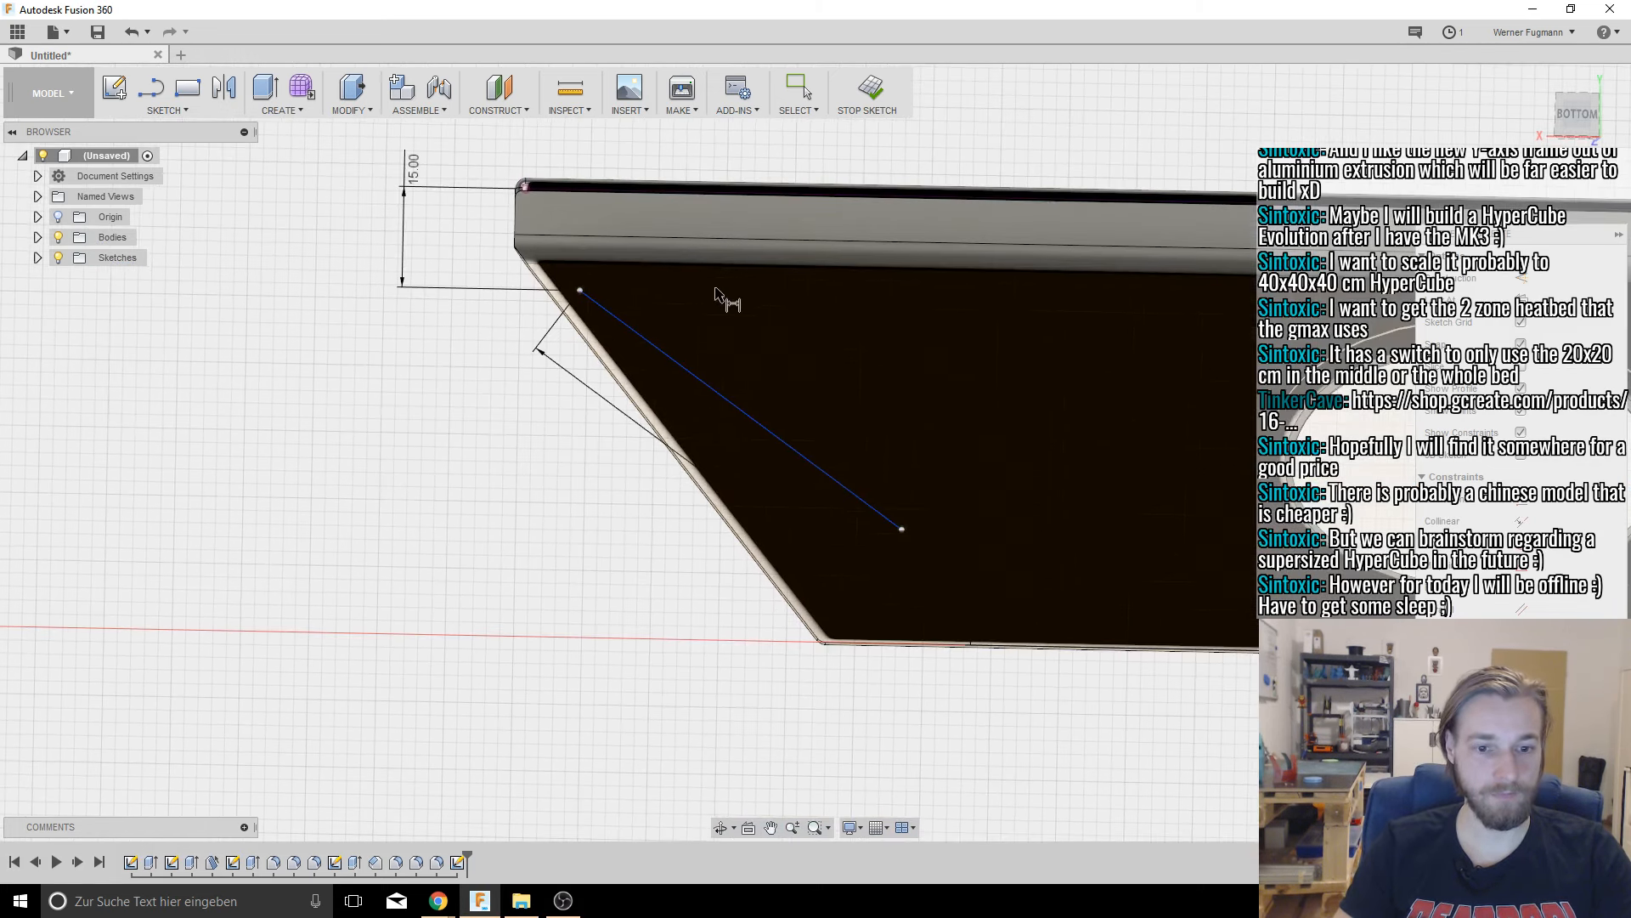
{"action": "key", "text": "Escape"}
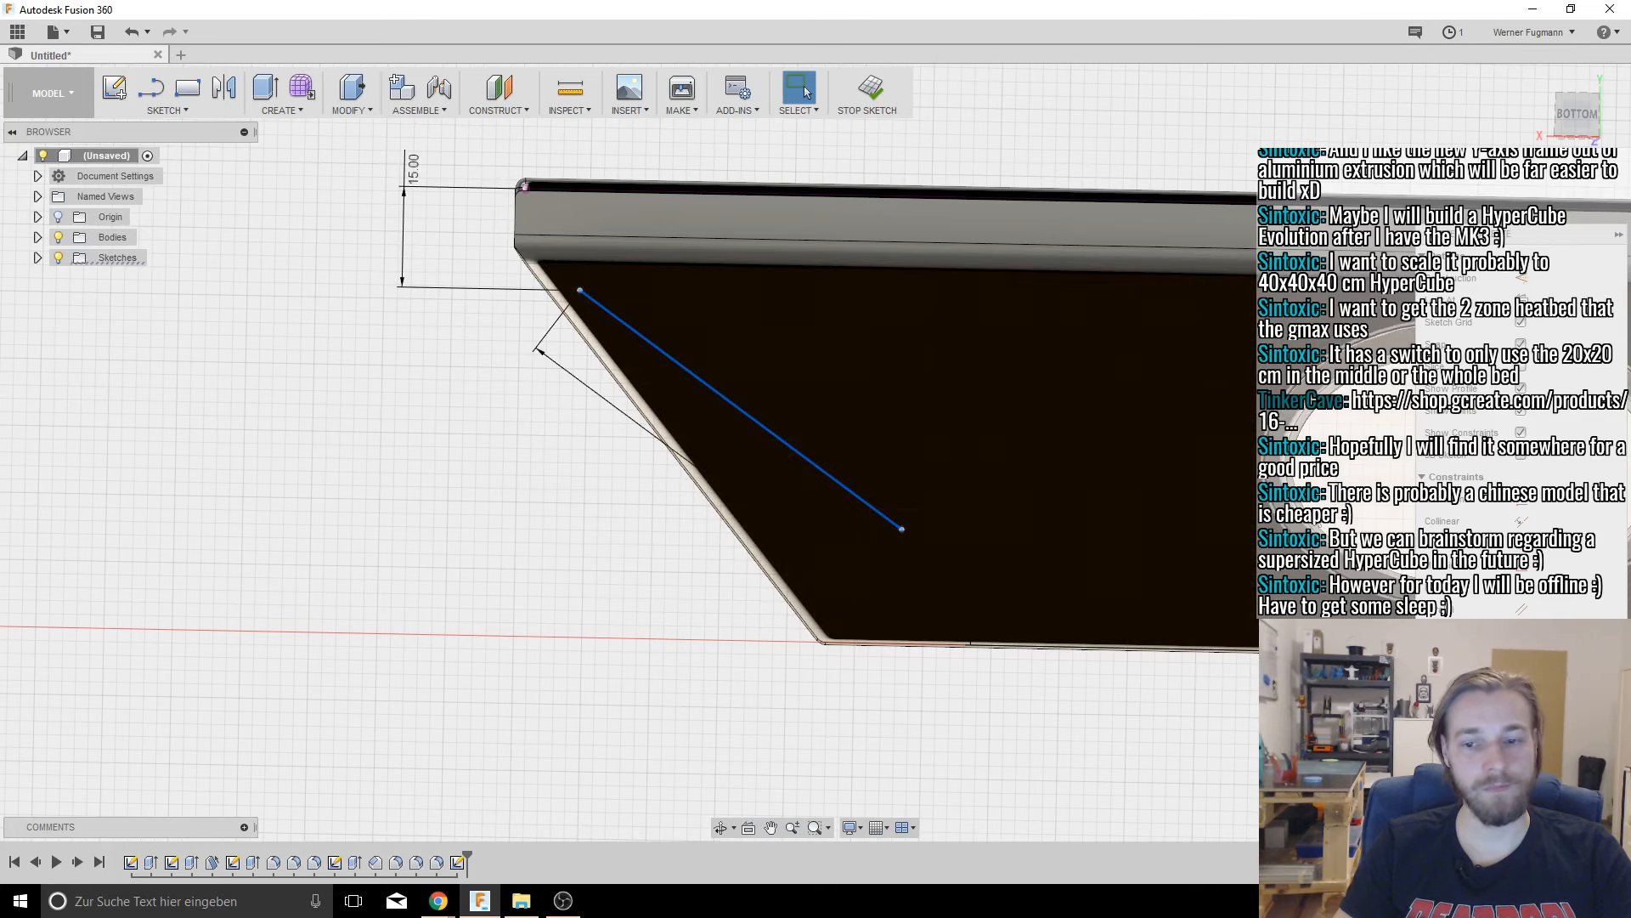
Step: Try to constrain the slanted sketch line parallel to the plate's slanted edge
{"action": "key", "text": "Escape"}
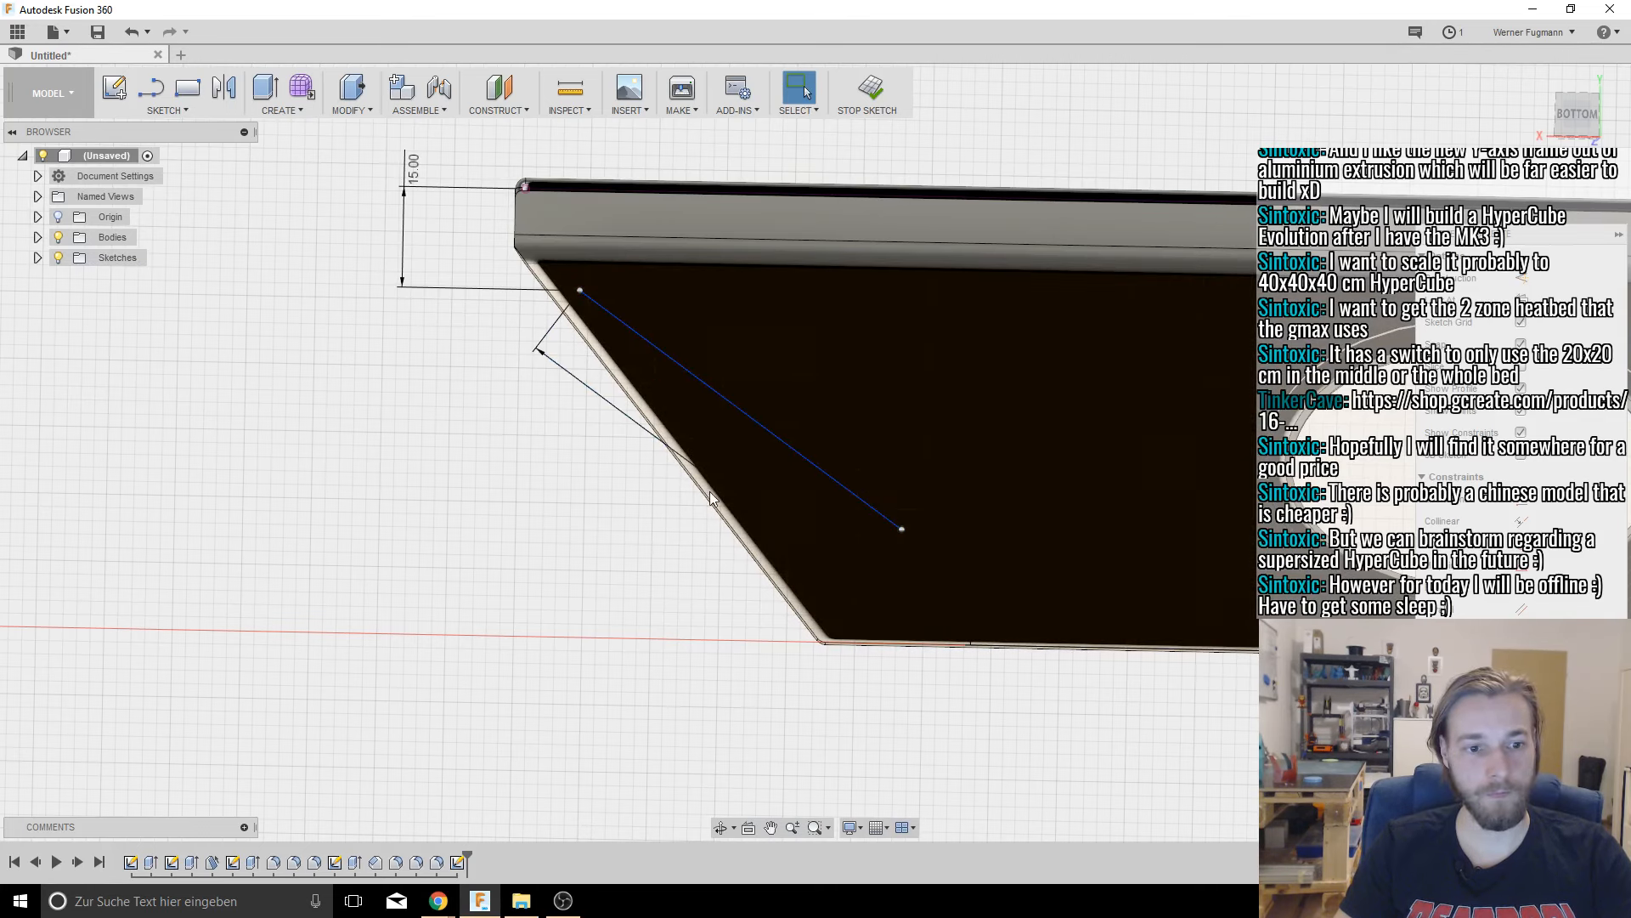
{"action": "scroll", "coordinate": [697, 479], "scroll_direction": "up", "scroll_amount": 3}
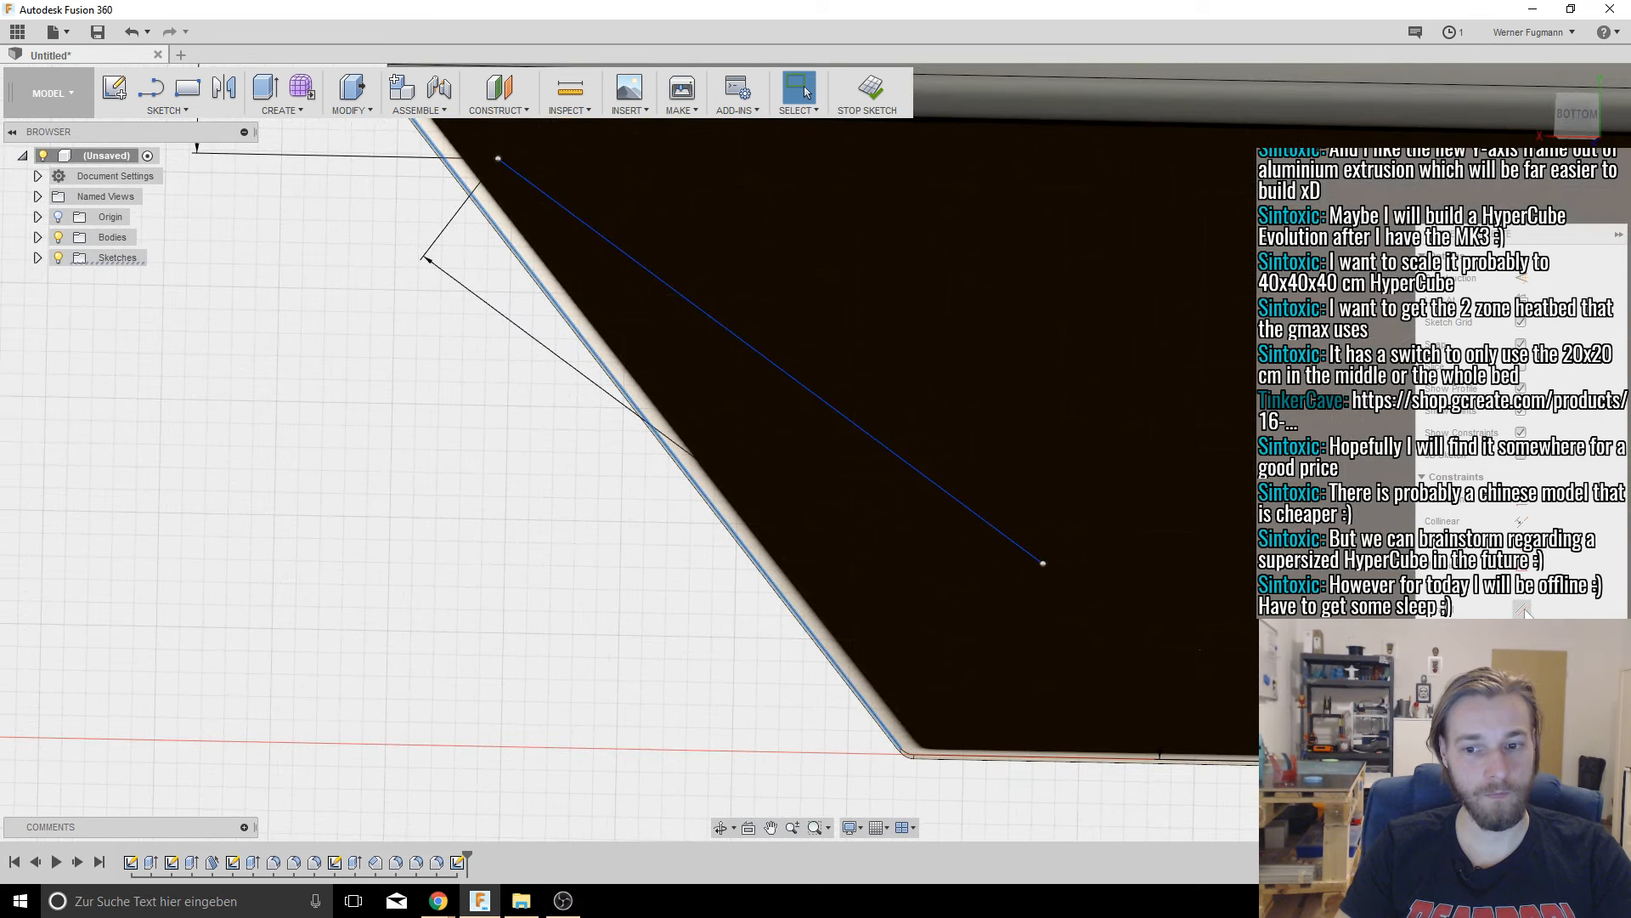
{"action": "left_click", "coordinate": [1525, 609]}
{"action": "left_click", "coordinate": [939, 488]}
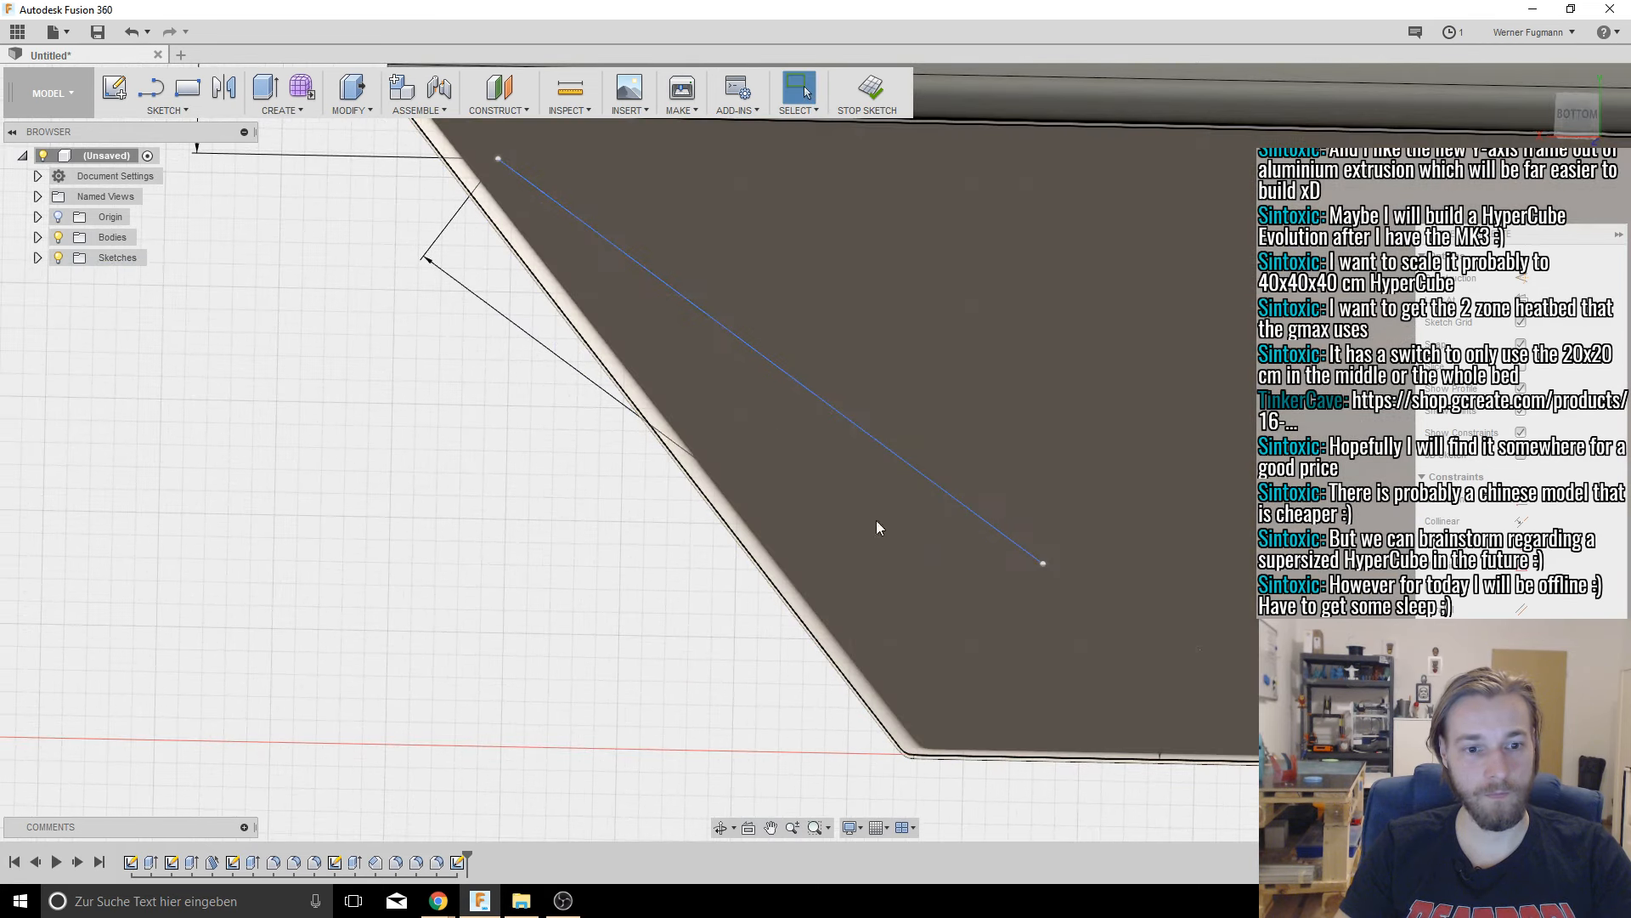
{"action": "scroll", "coordinate": [829, 510], "scroll_direction": "down", "scroll_amount": 3}
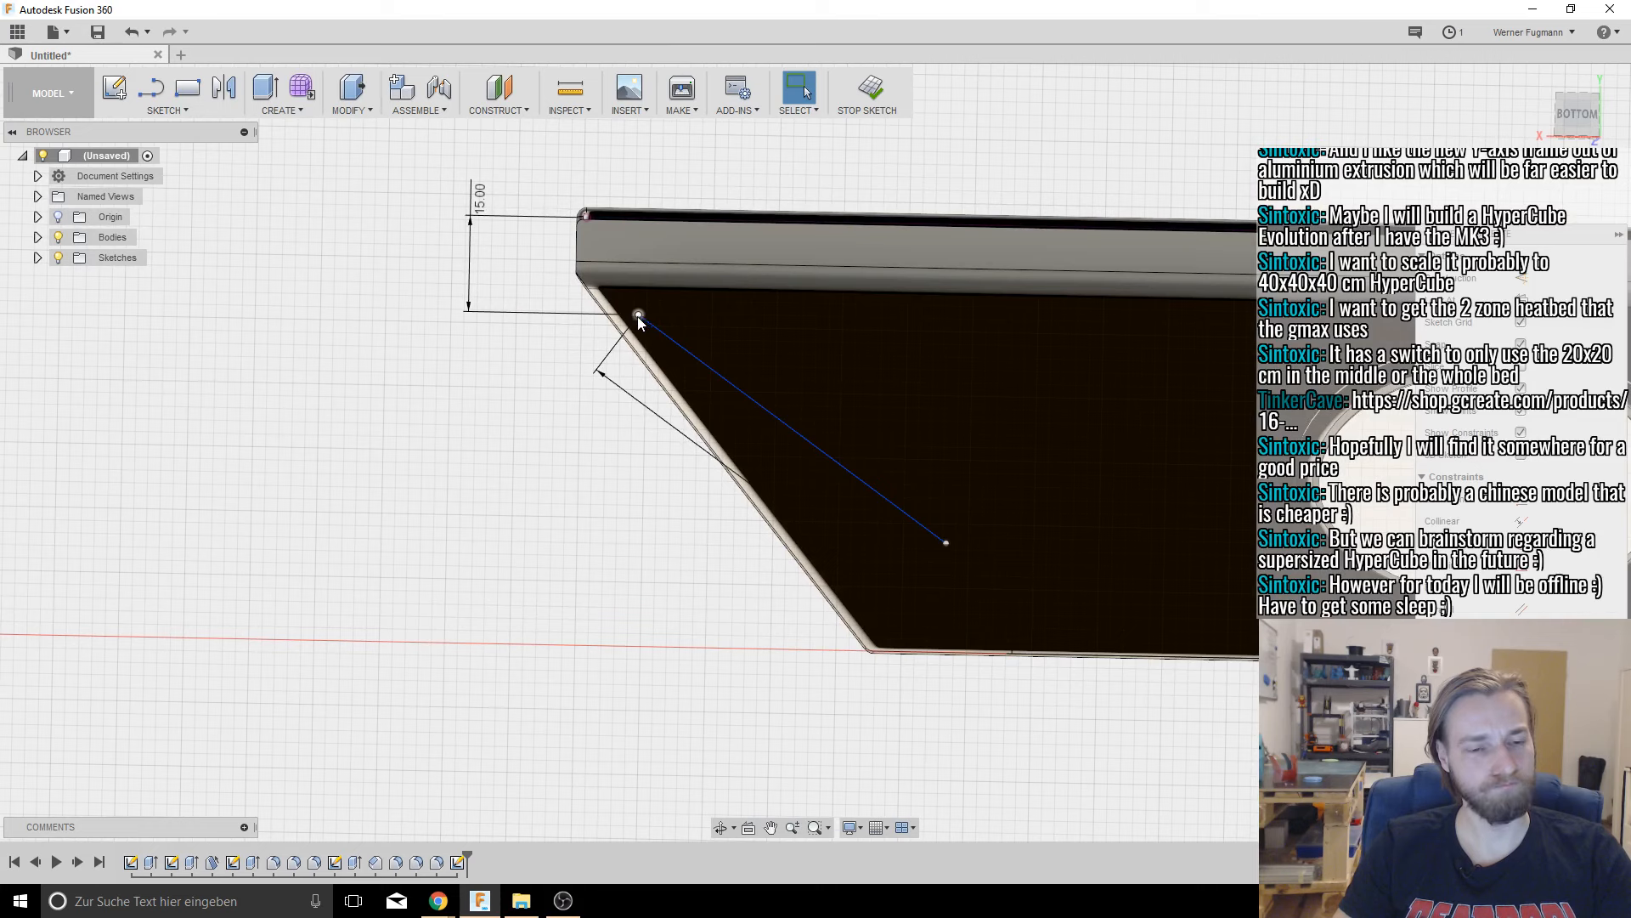
Step: Delete the slanted sketch line's length dimension and constrain the line parallel to the plate's slanted edge
{"action": "left_click", "coordinate": [639, 316]}
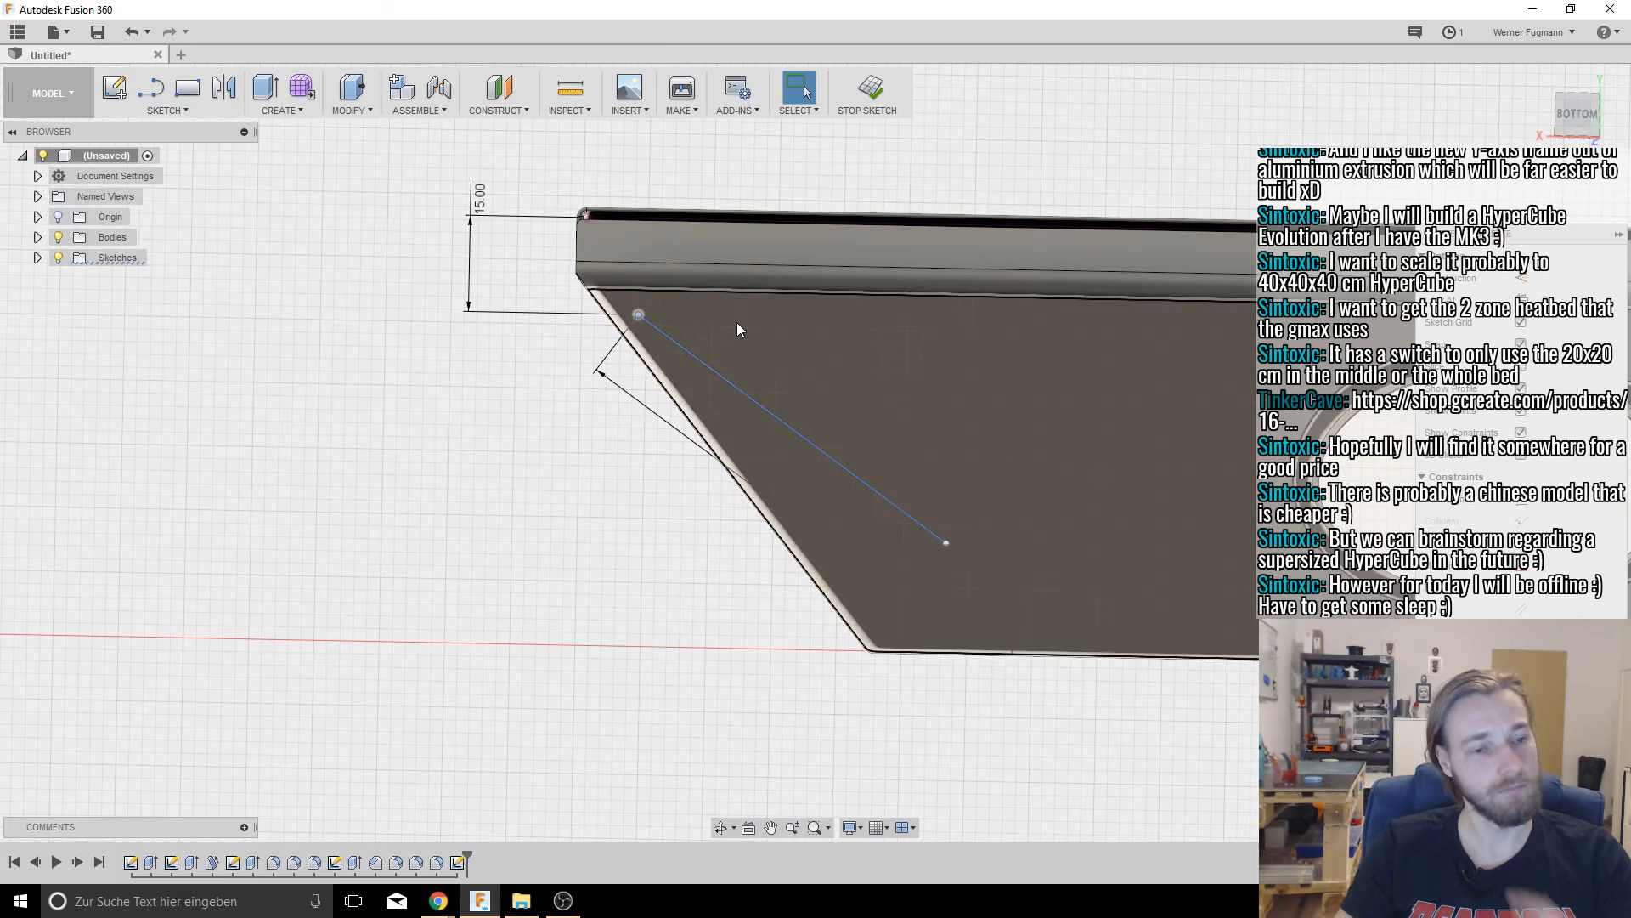
{"action": "left_click", "coordinate": [712, 459]}
{"action": "key", "text": "Delete"}
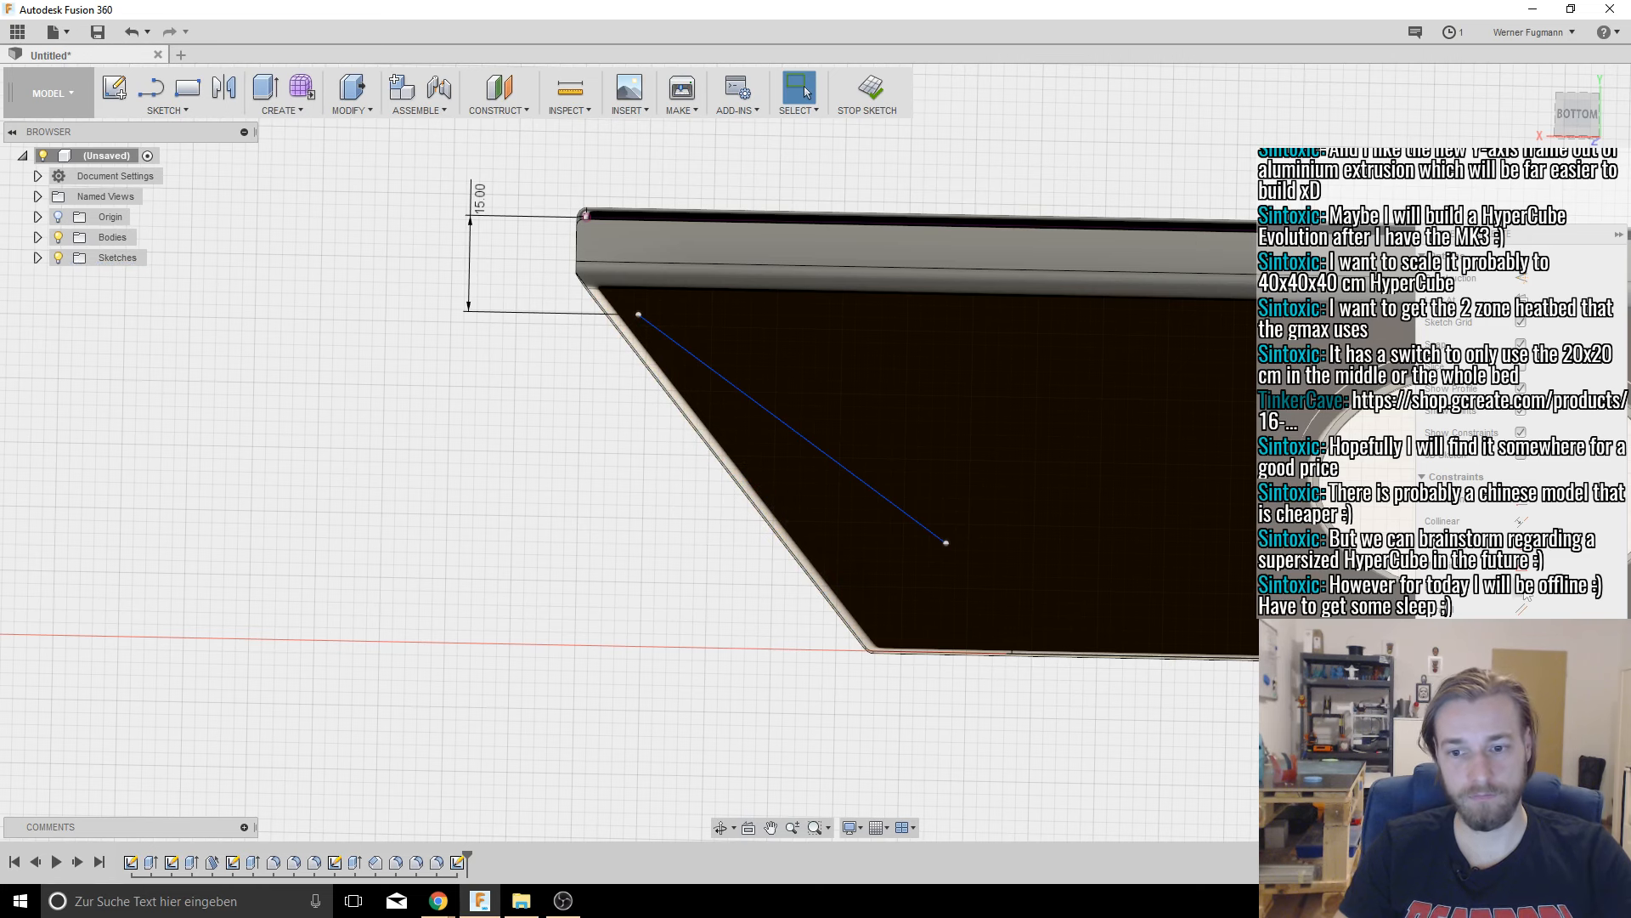
{"action": "left_click", "coordinate": [817, 450]}
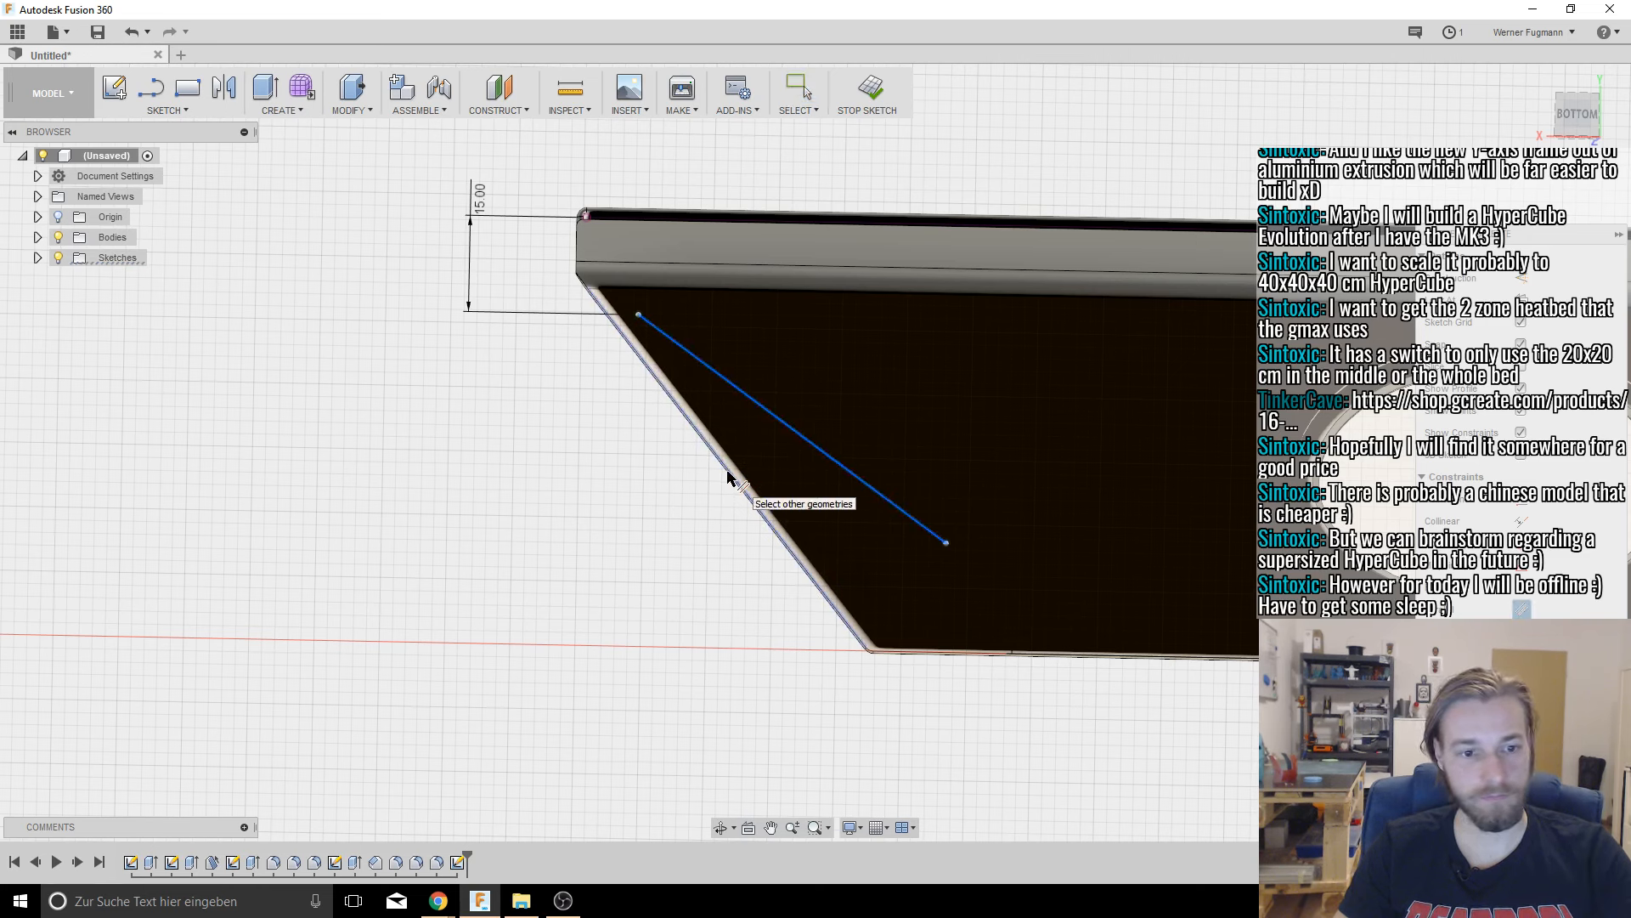
{"action": "left_click", "coordinate": [728, 477]}
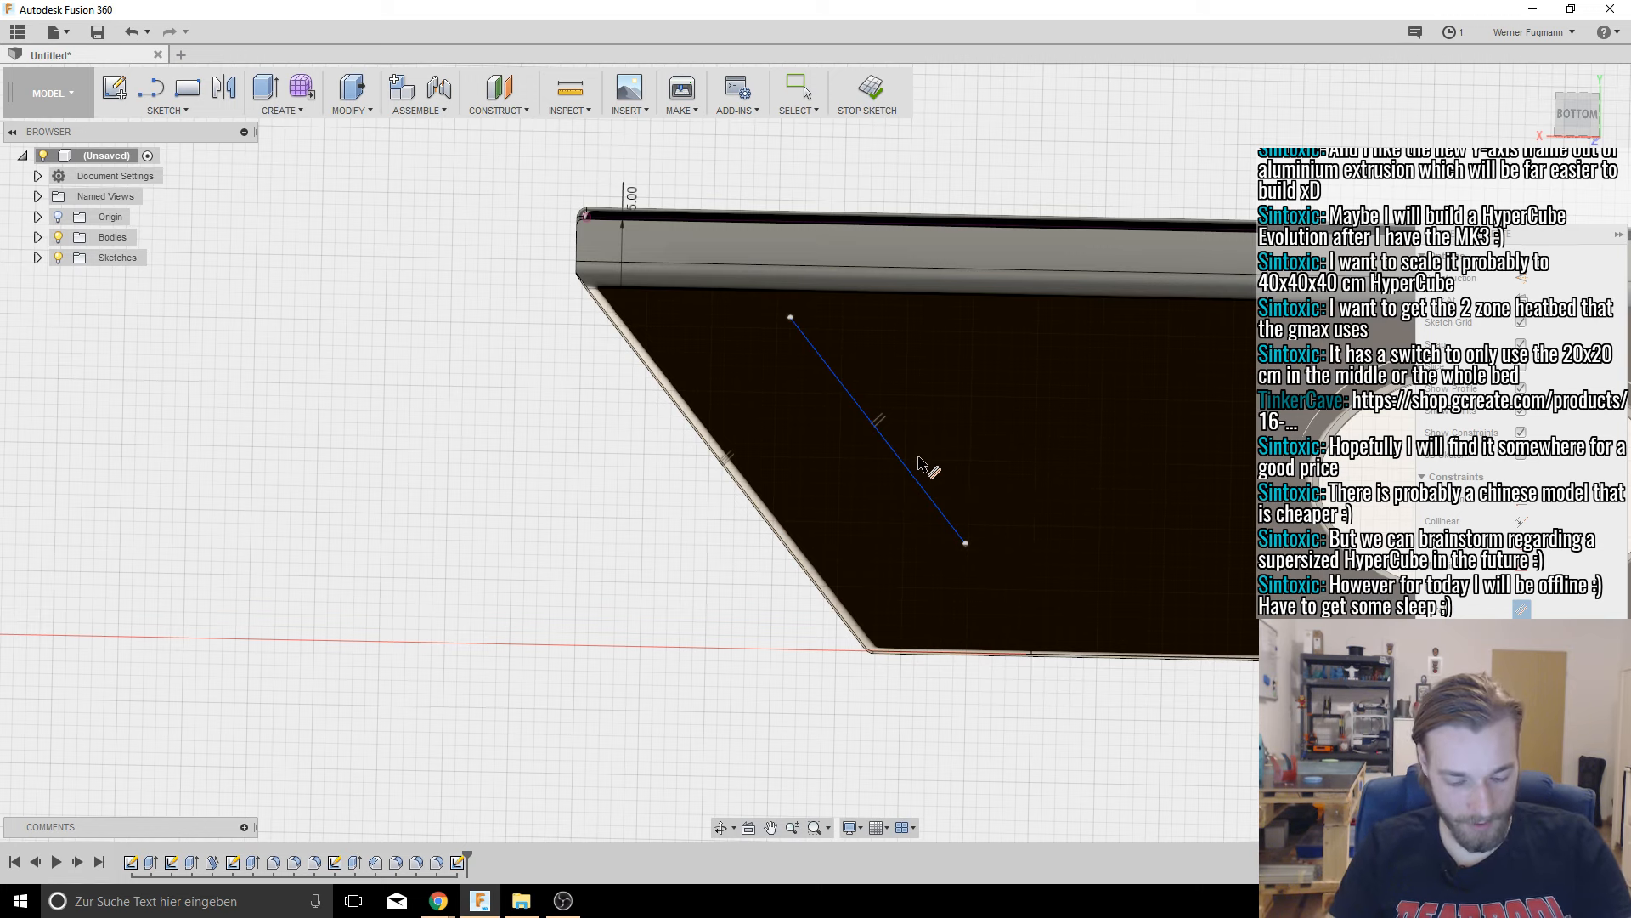
Step: Draw a 45 mm line from the slanted line's lower endpoint toward the elliptical hole, parallel to the plate's long edge
{"action": "mouse_move", "coordinate": [981, 495]}
{"action": "middle_mouse_down"}
{"action": "mouse_move", "coordinate": [871, 418]}
{"action": "mouse_move", "coordinate": [952, 414]}
{"action": "mouse_move", "coordinate": [831, 517]}
{"action": "middle_mouse_up"}
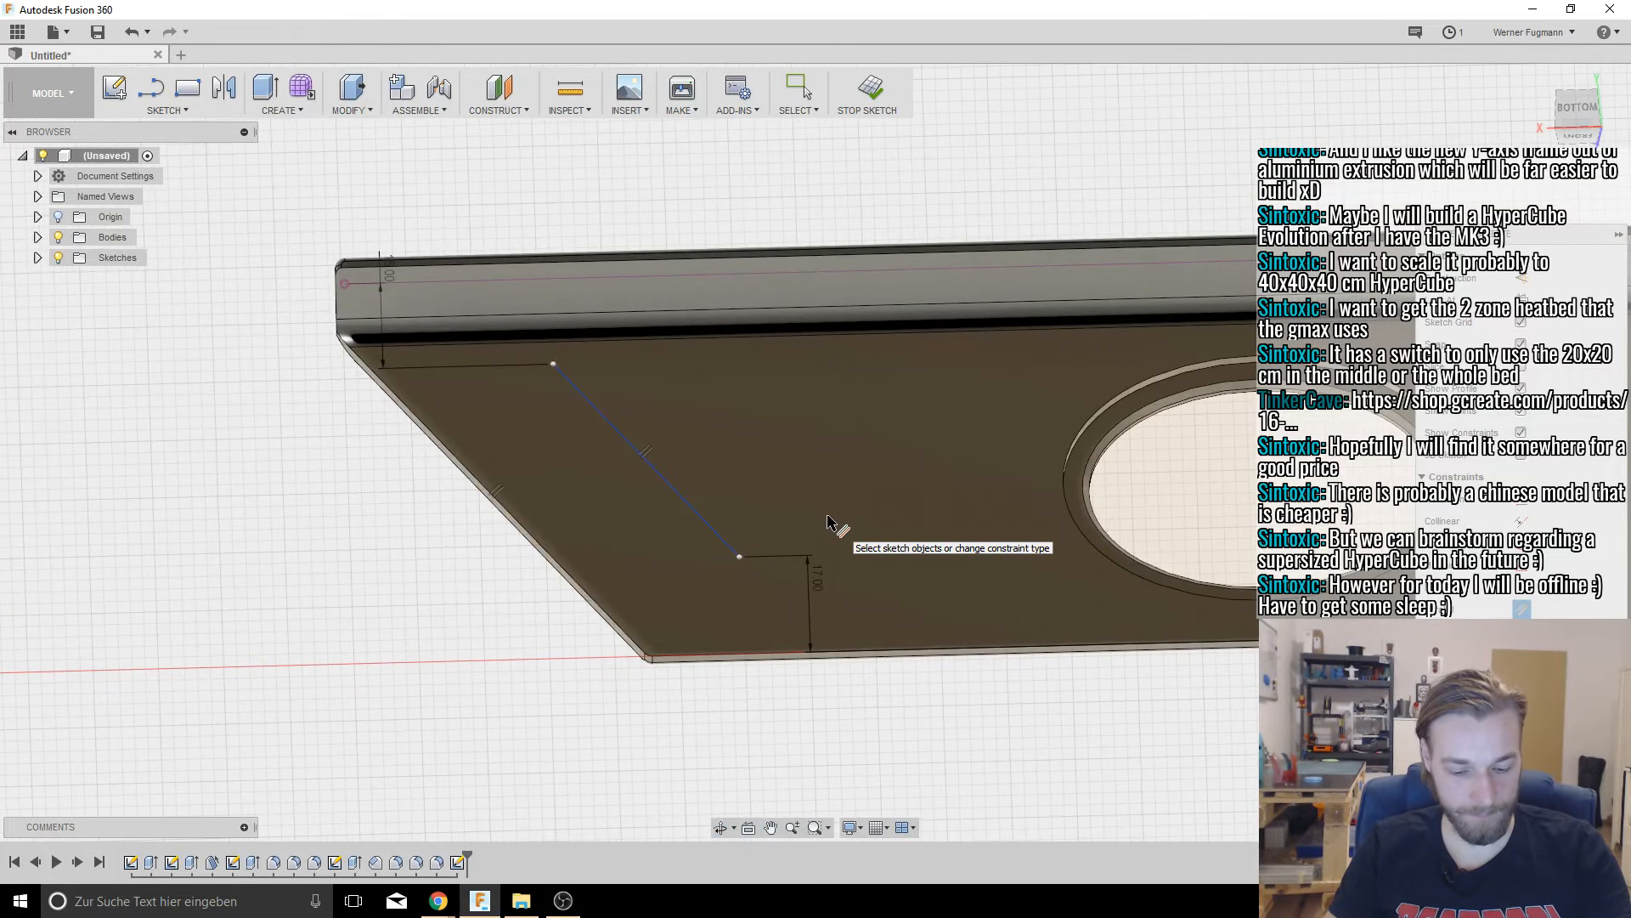
{"action": "key", "text": "l"}
{"action": "left_click", "coordinate": [740, 557]}
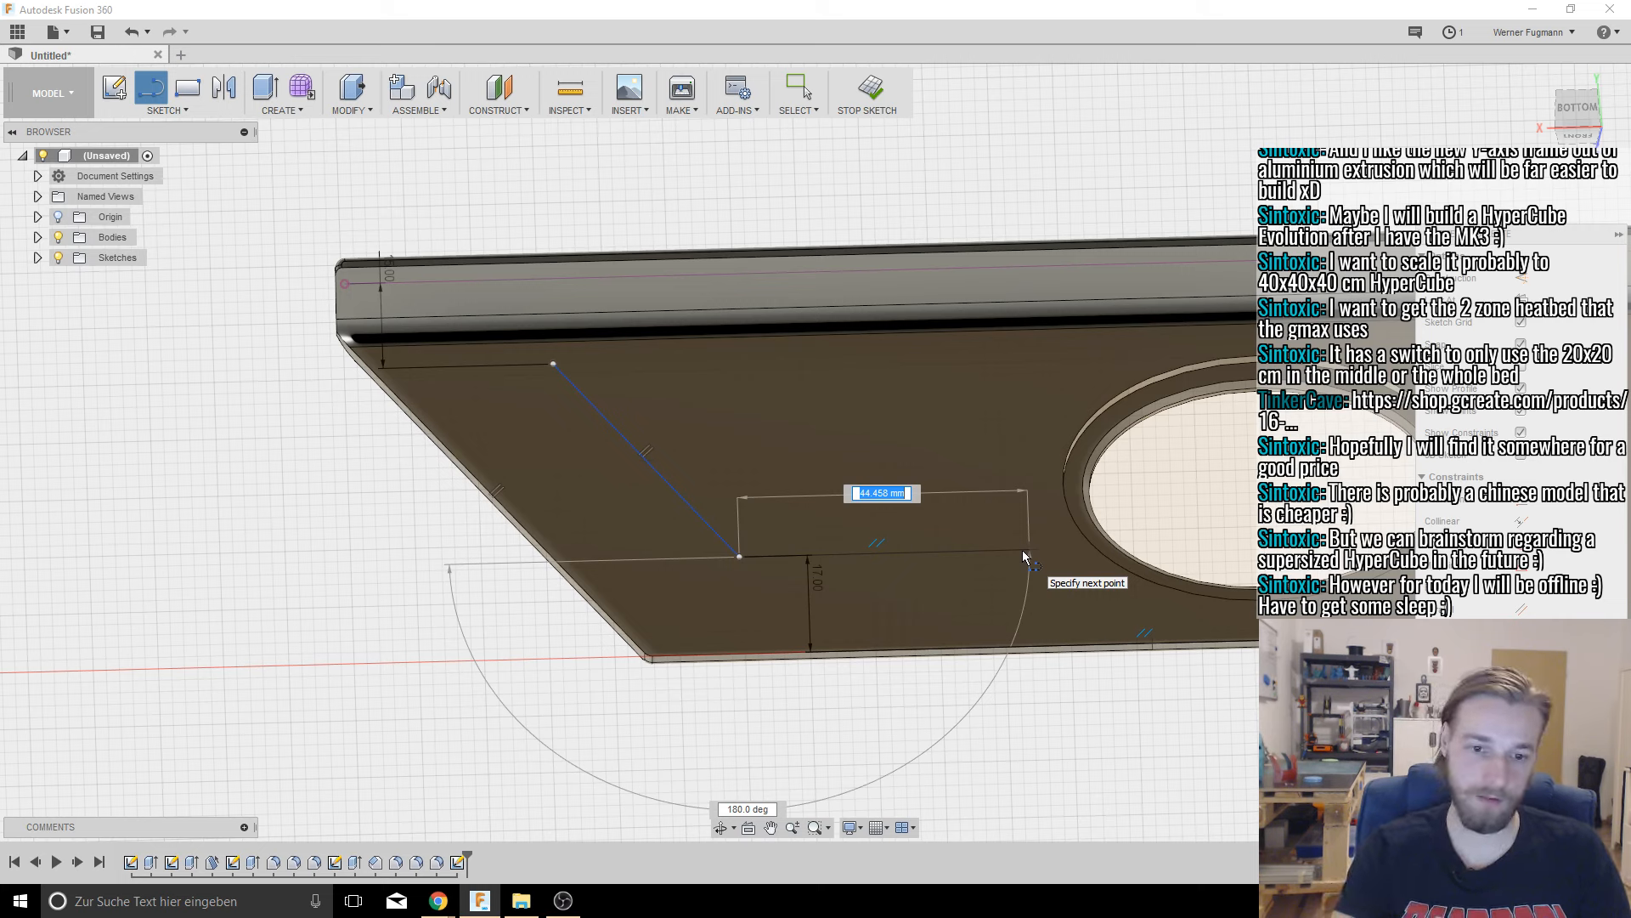
{"action": "type", "text": "45"}
{"action": "key", "text": "Return"}
{"action": "key", "text": "Escape"}
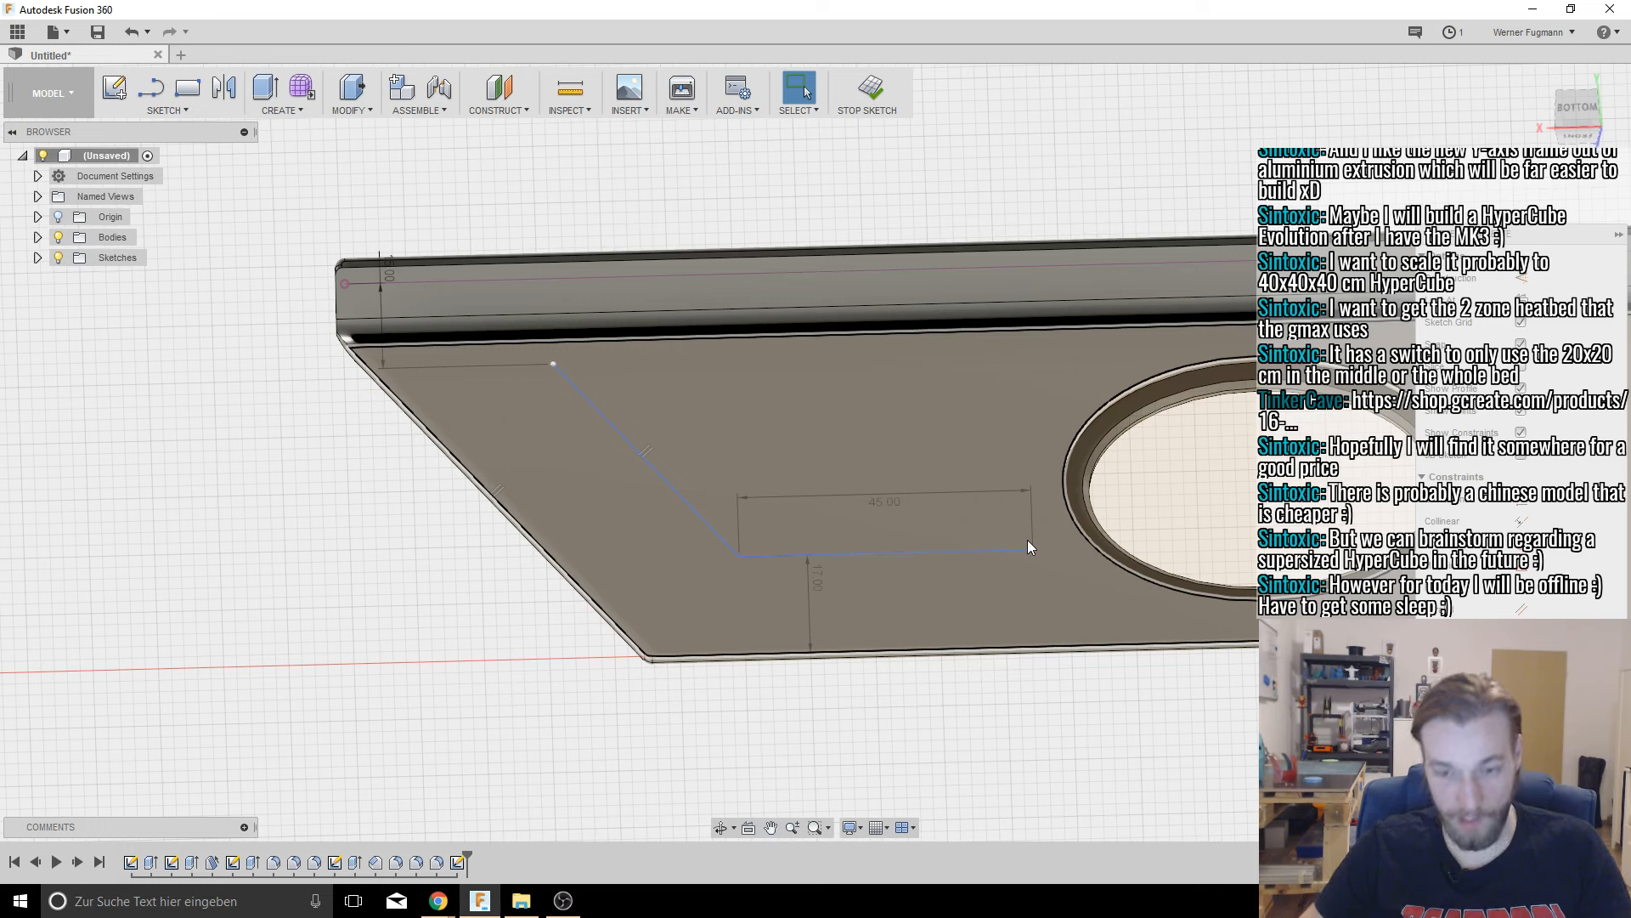
Step: Draw an 11 mm line from the 45 mm line's free end, perpendicular to it and toward the flange
{"action": "key", "text": "l"}
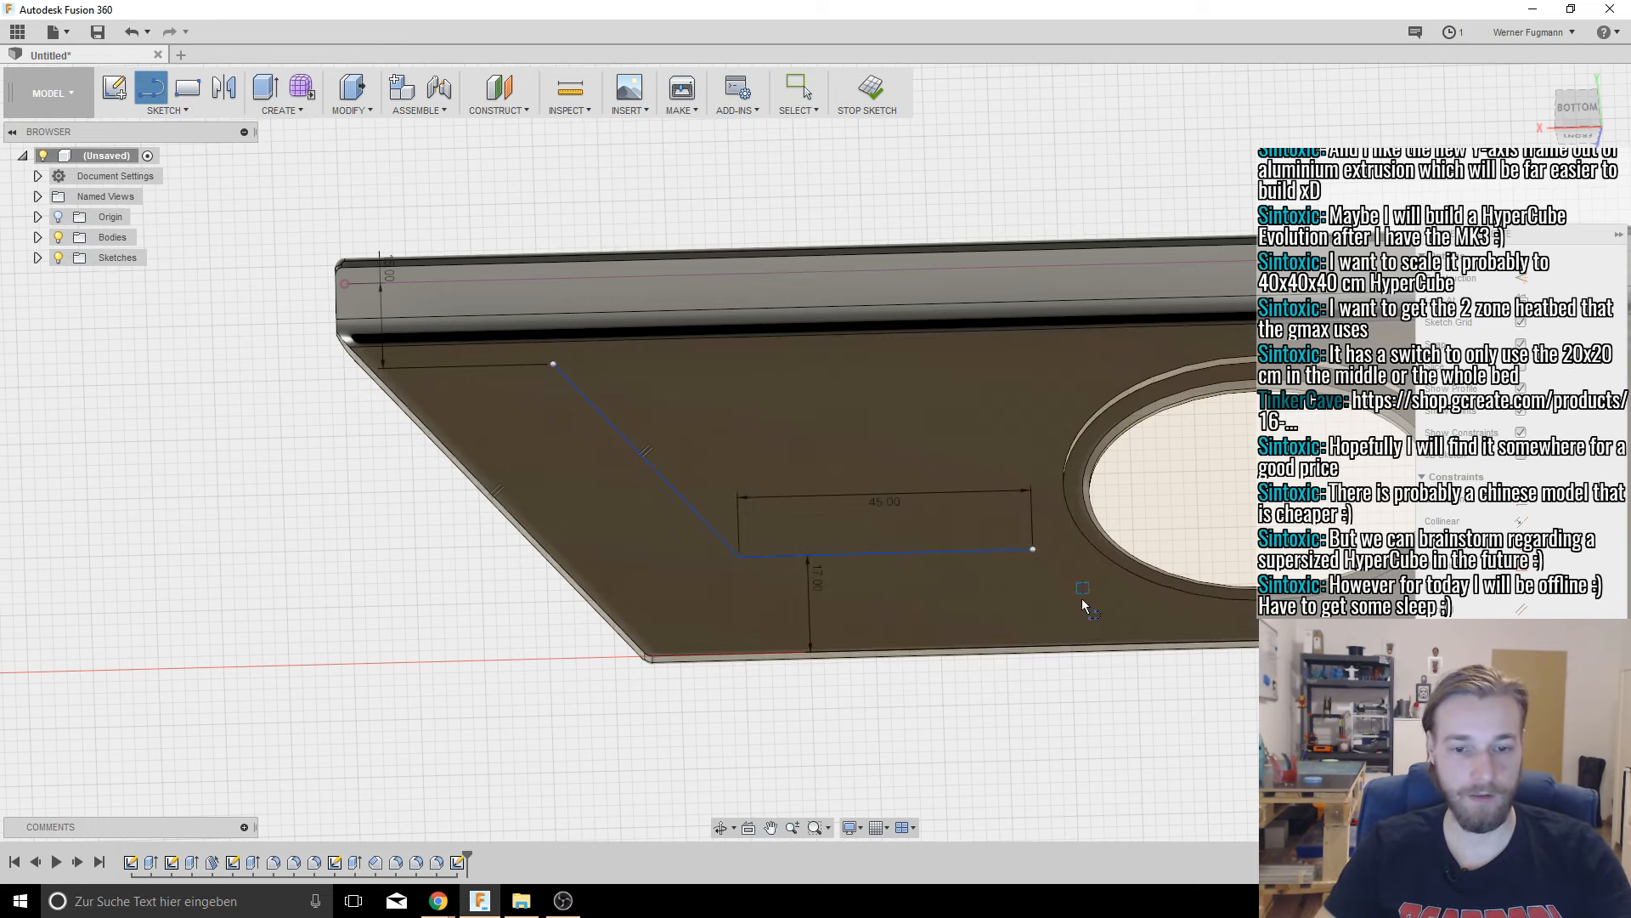
{"action": "left_click", "coordinate": [1033, 550]}
{"action": "type", "text": "11"}
{"action": "key", "text": "Return"}
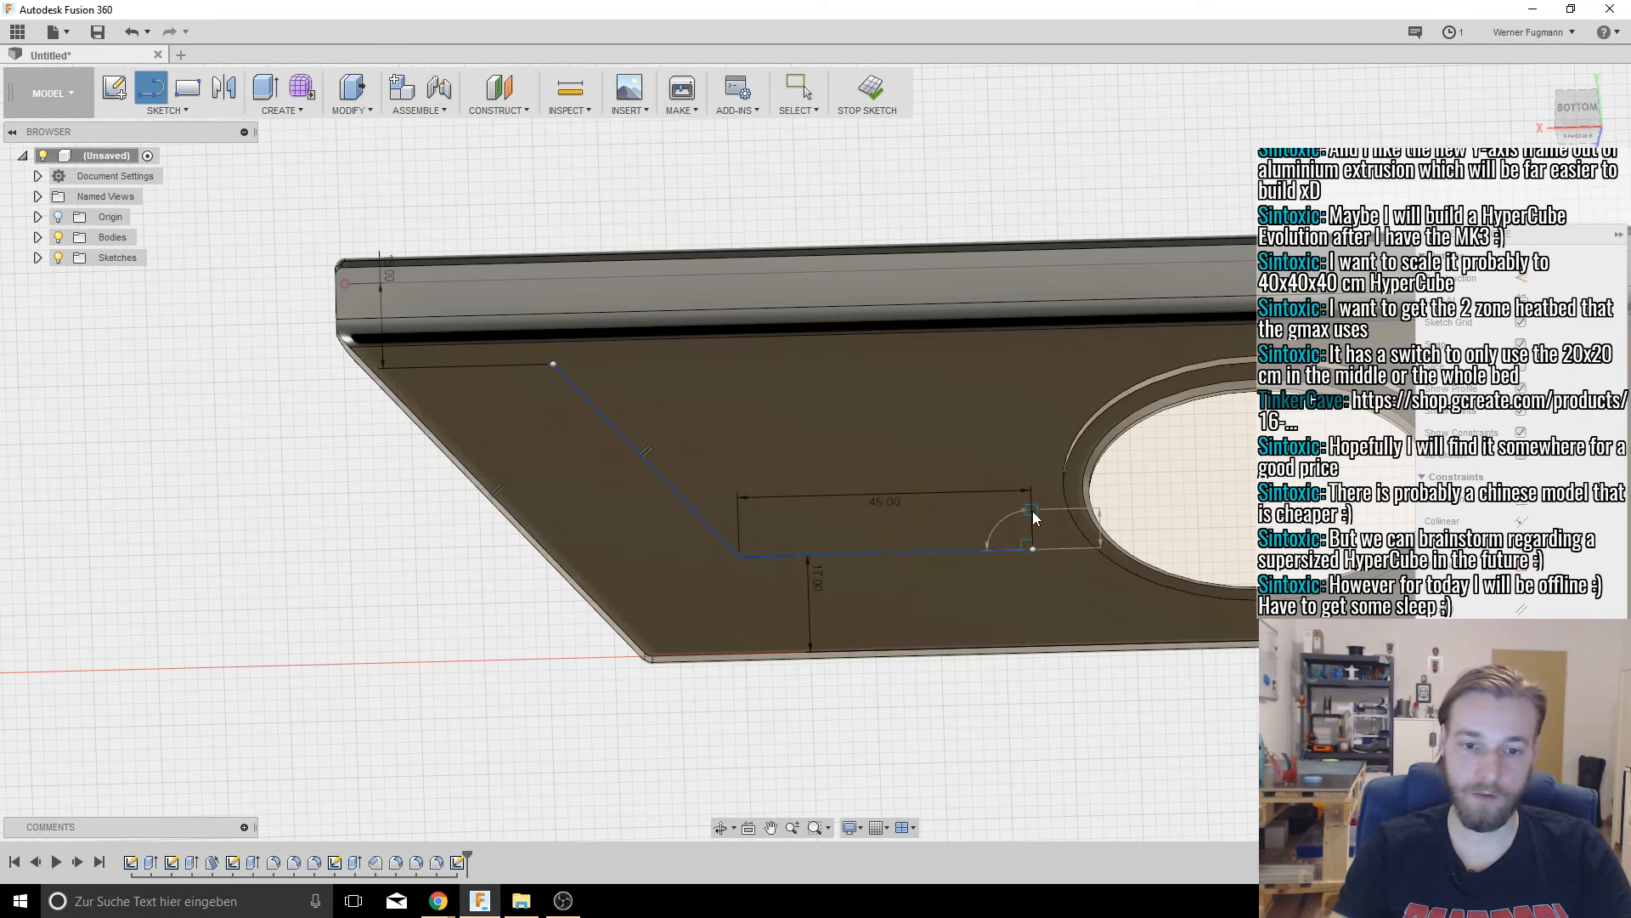
{"action": "key", "text": "Escape"}
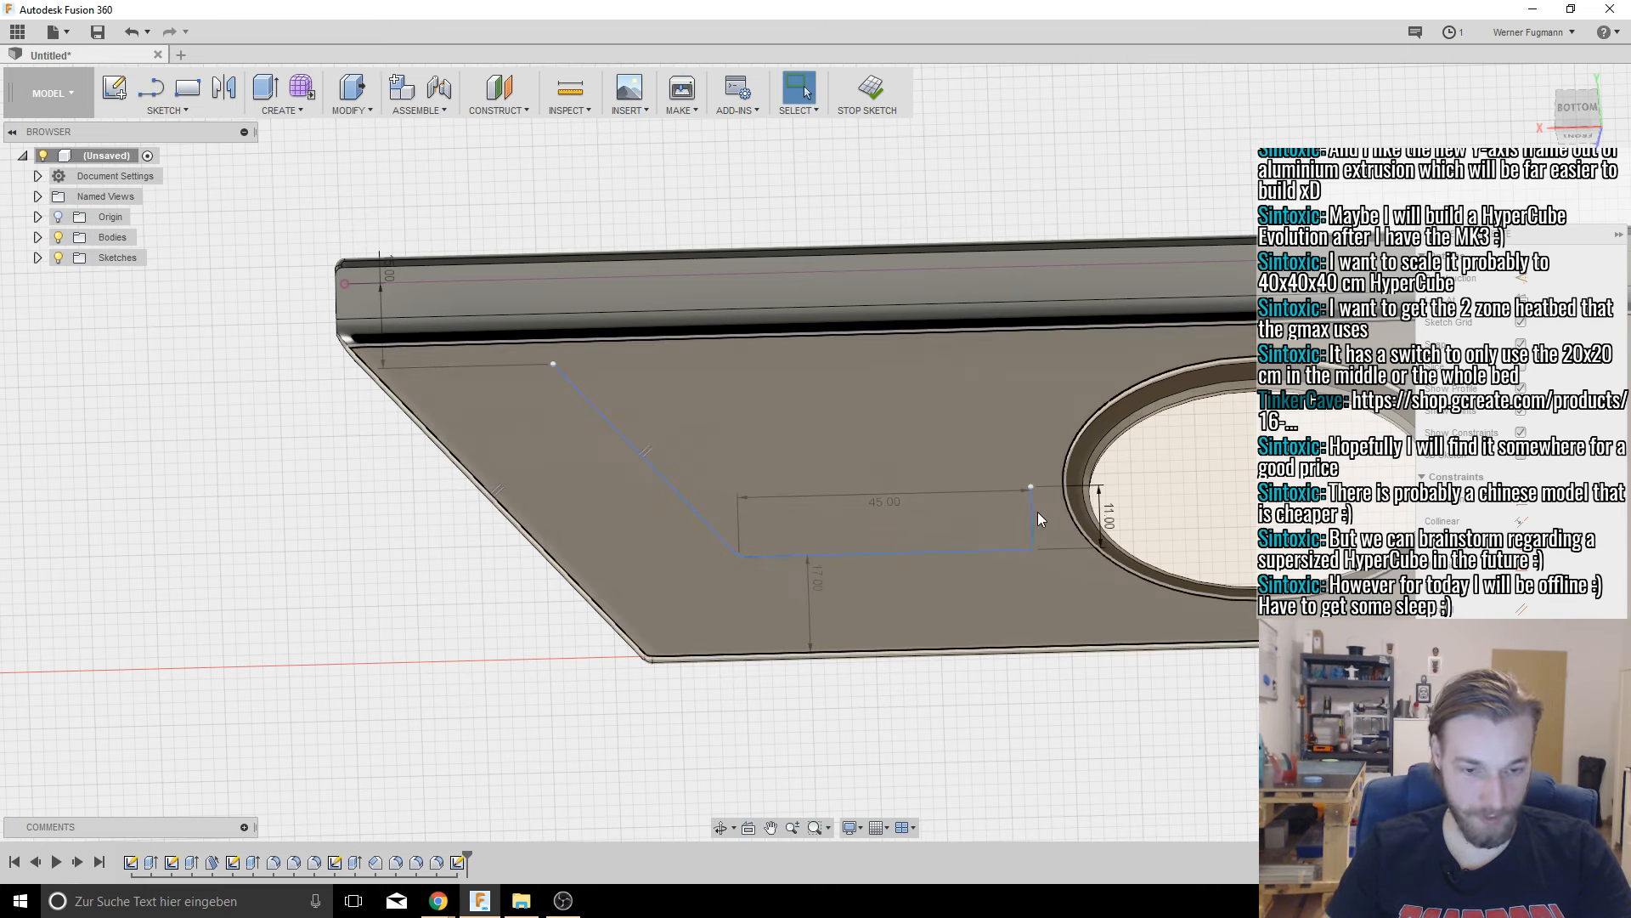
Step: Draw a 43 mm line from the 11 mm line's free end back toward the slanted line, parallel to the 45 mm line
{"action": "key", "text": "l"}
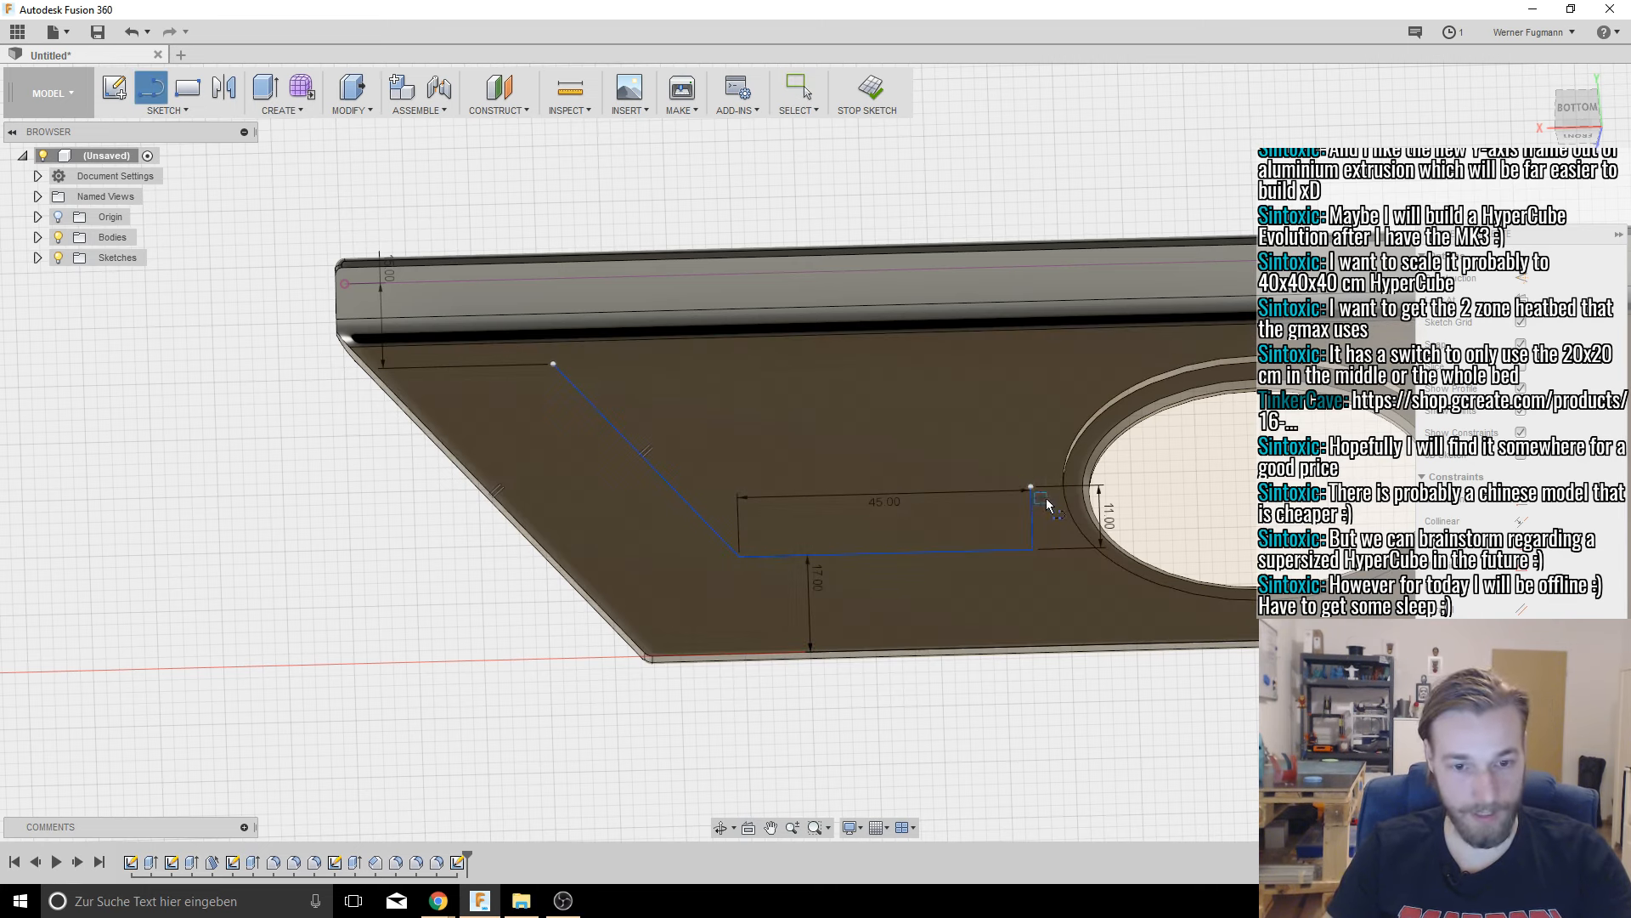
{"action": "left_click", "coordinate": [1031, 488]}
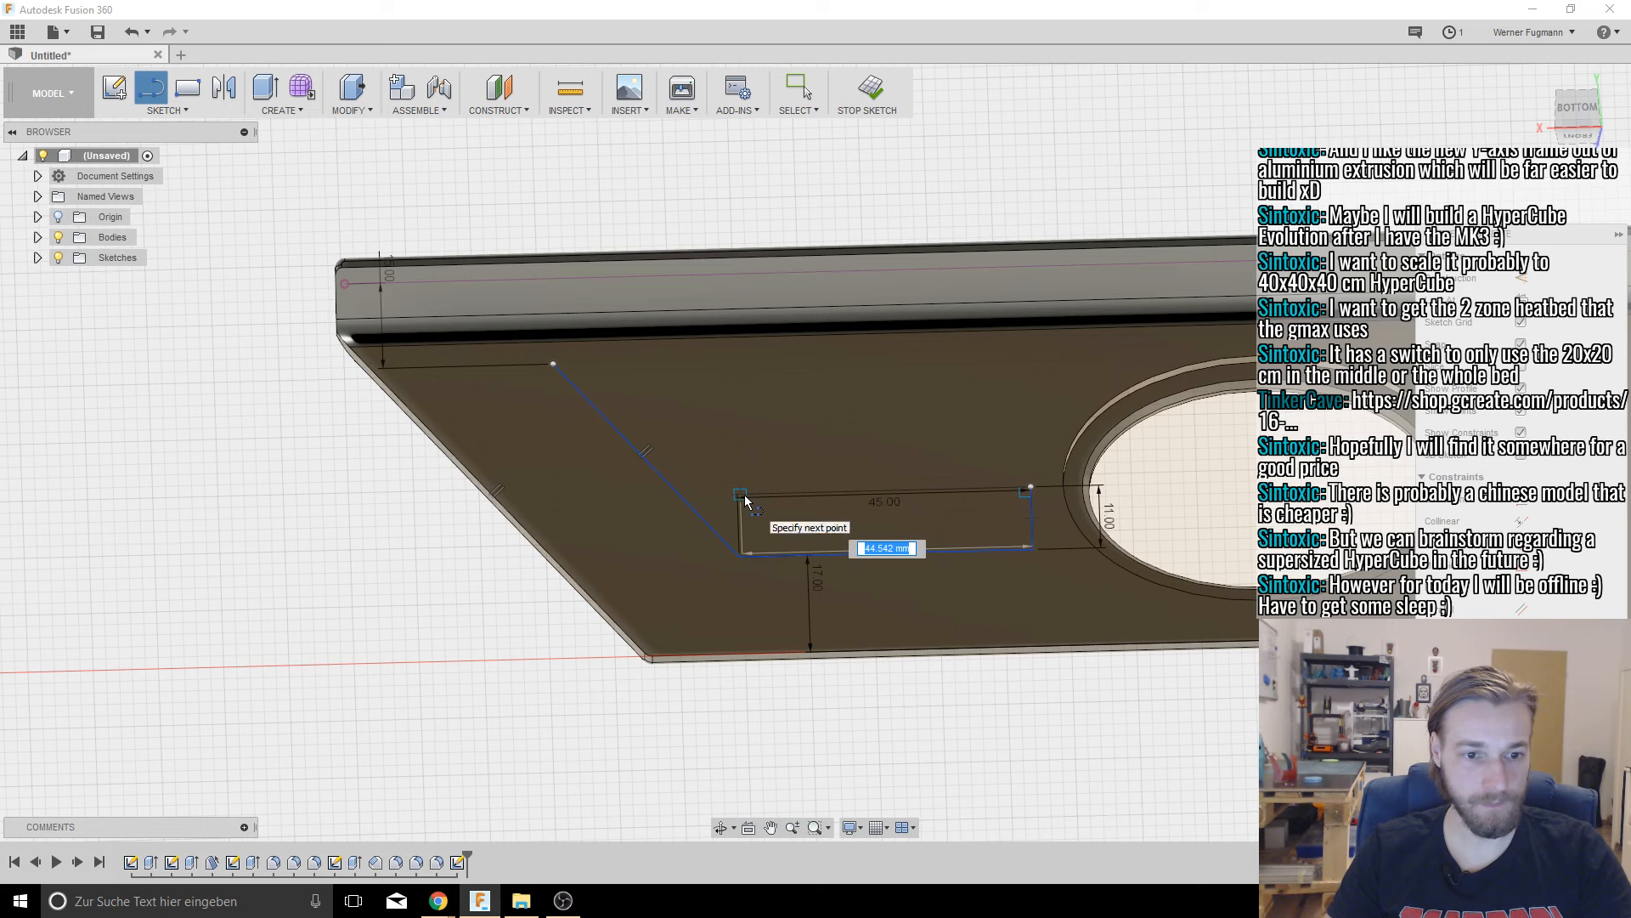
{"action": "type", "text": "43"}
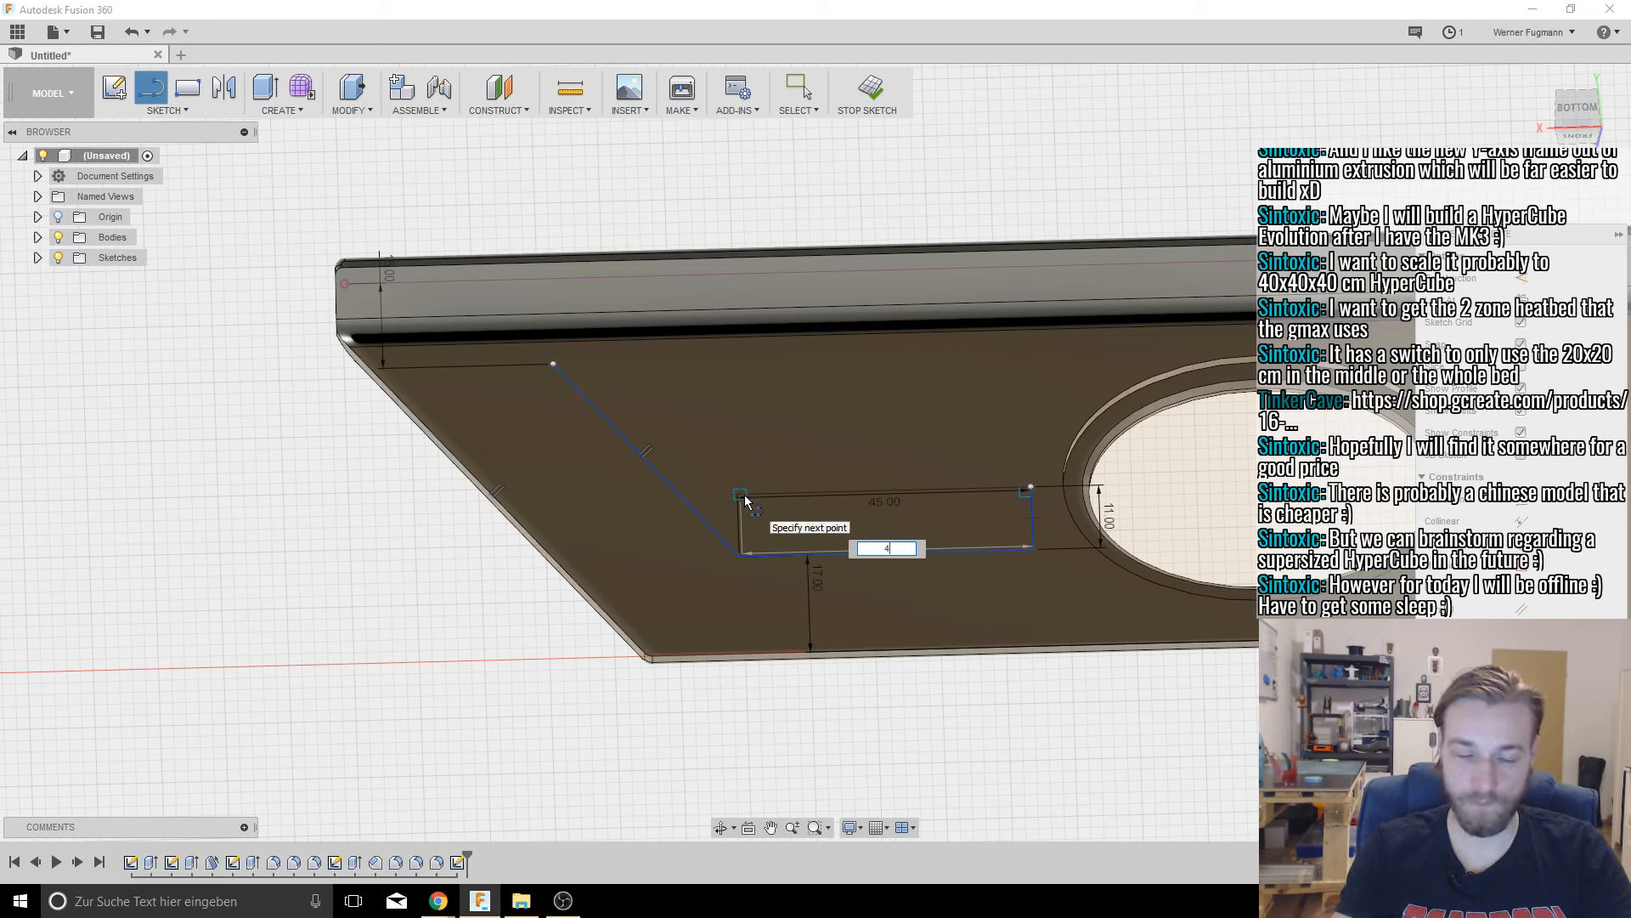
{"action": "key", "text": "Return"}
{"action": "key", "text": "Escape"}
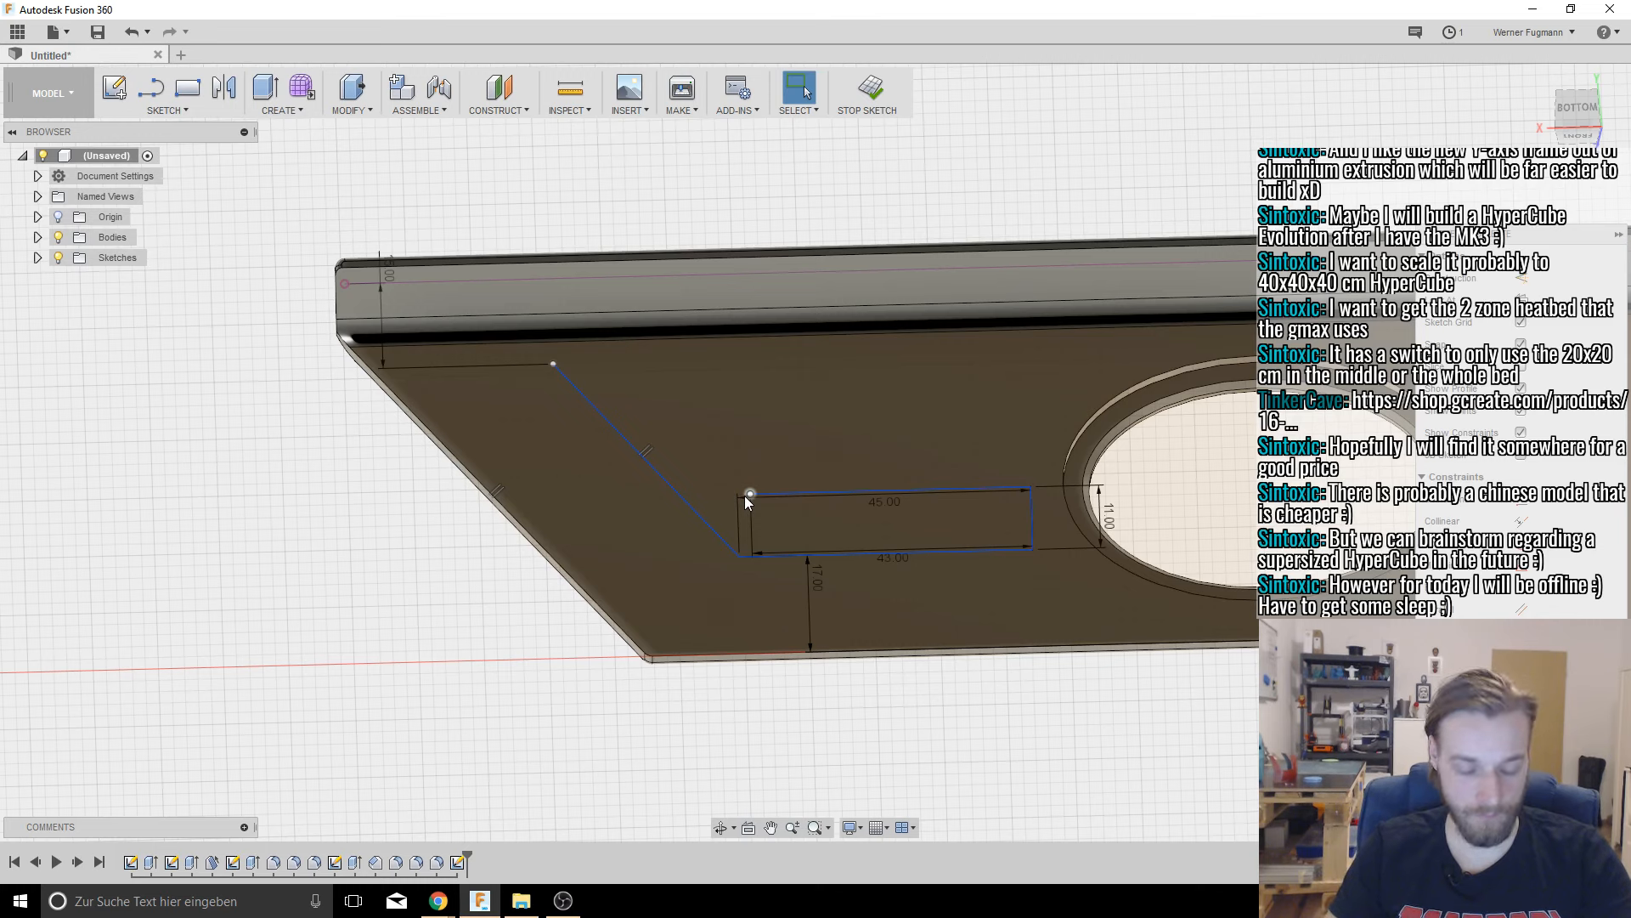
Step: Draw a line from the 43 mm line's free end up toward the flange, running roughly alongside the slanted sketch line
{"action": "key", "text": "l"}
{"action": "left_click", "coordinate": [750, 493]}
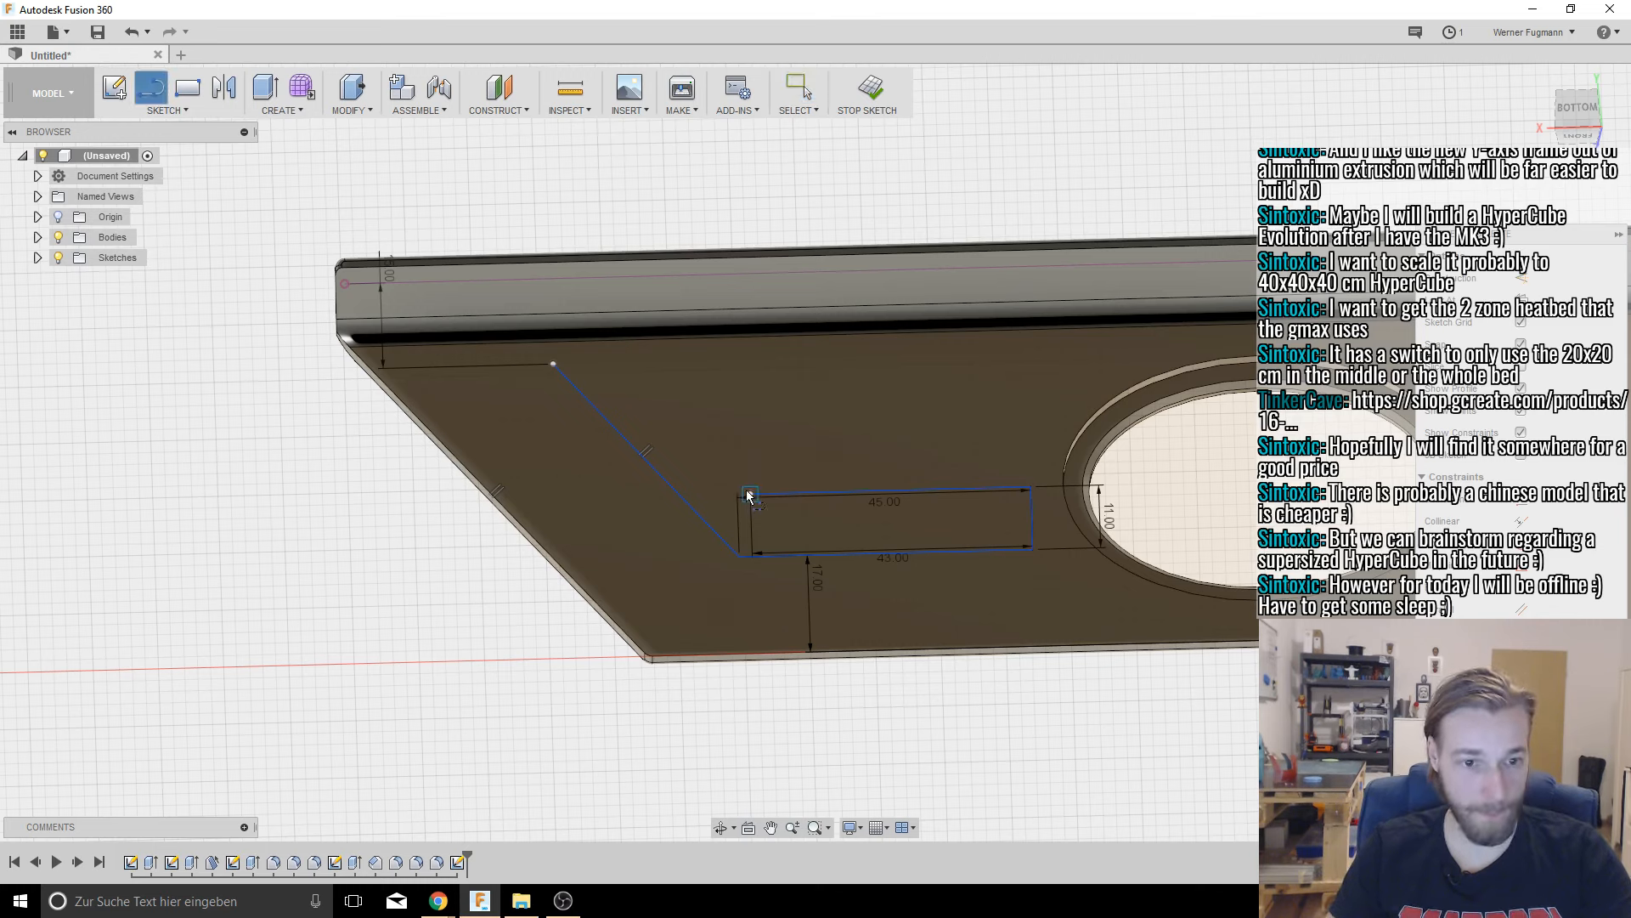
{"action": "left_click", "coordinate": [658, 382]}
{"action": "key", "text": "Escape"}
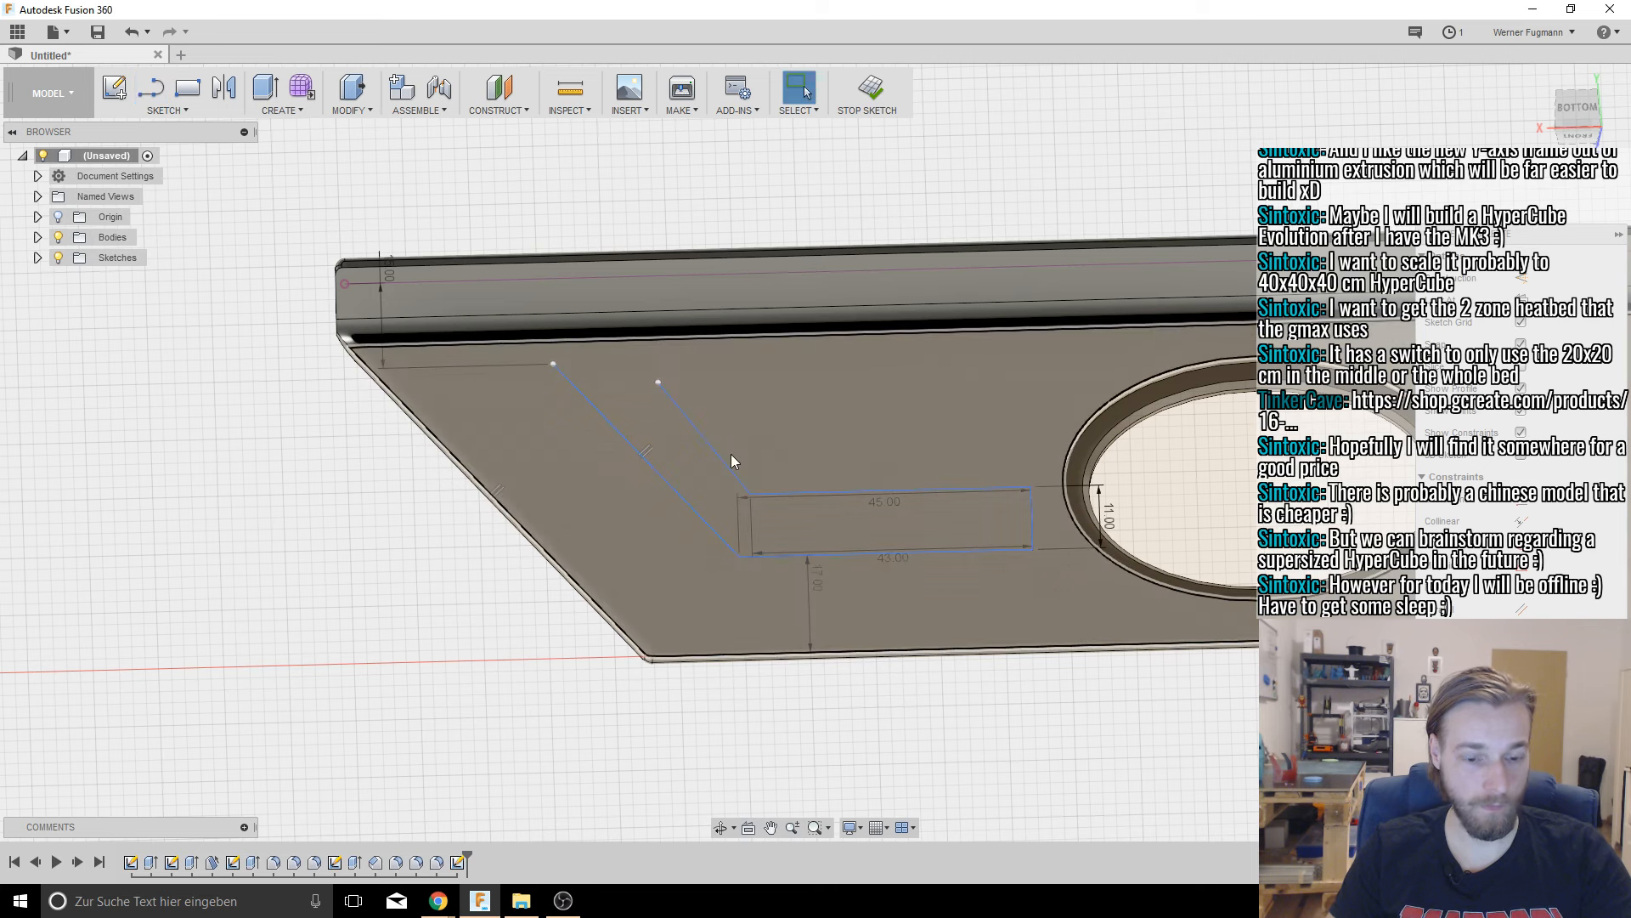
Step: Draw a line about 162 mm long from the slanted line's upper endpoint along the flange, past the elliptical hole
{"action": "key", "text": "l"}
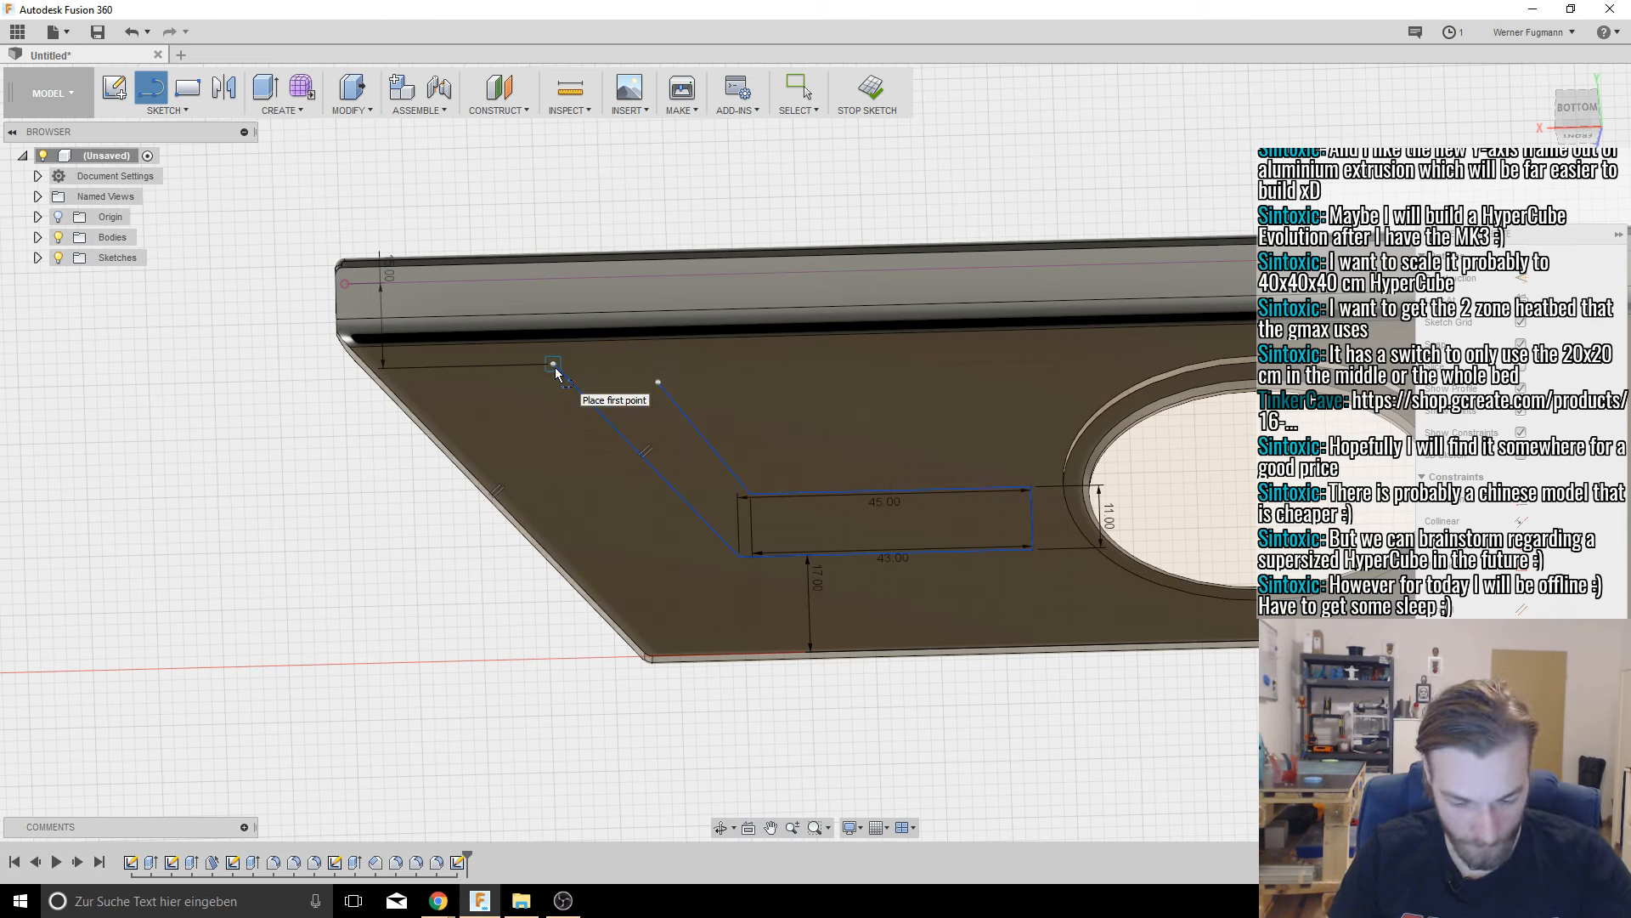
{"action": "left_click", "coordinate": [553, 363]}
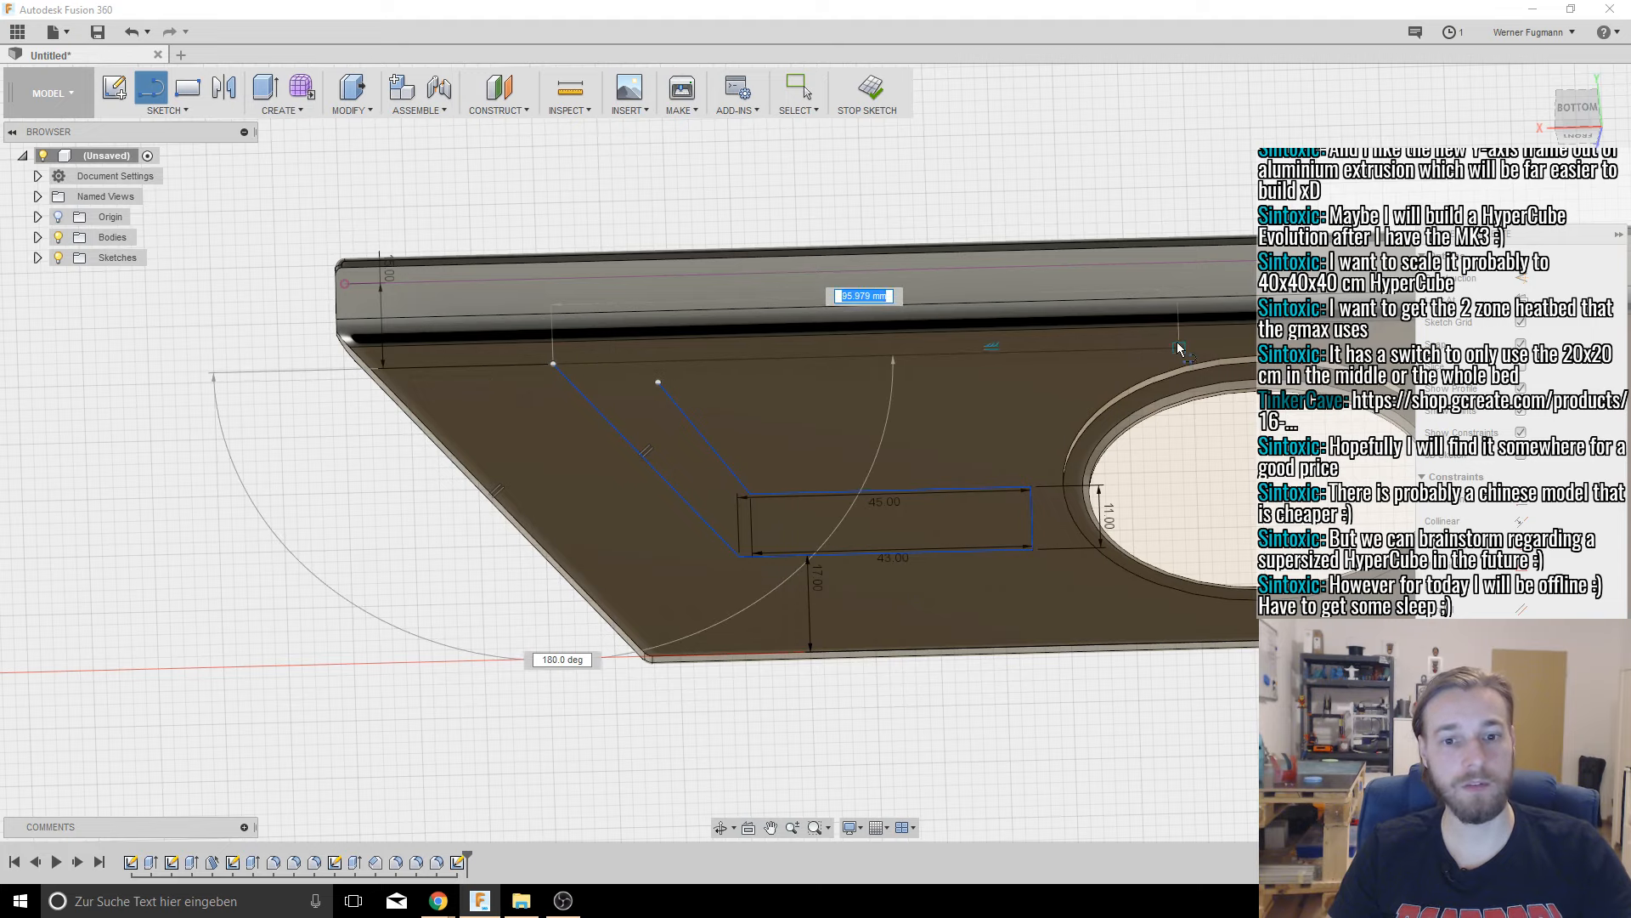
{"action": "middle_click_drag", "start_coordinate": [1179, 348], "coordinate": [510, 340]}
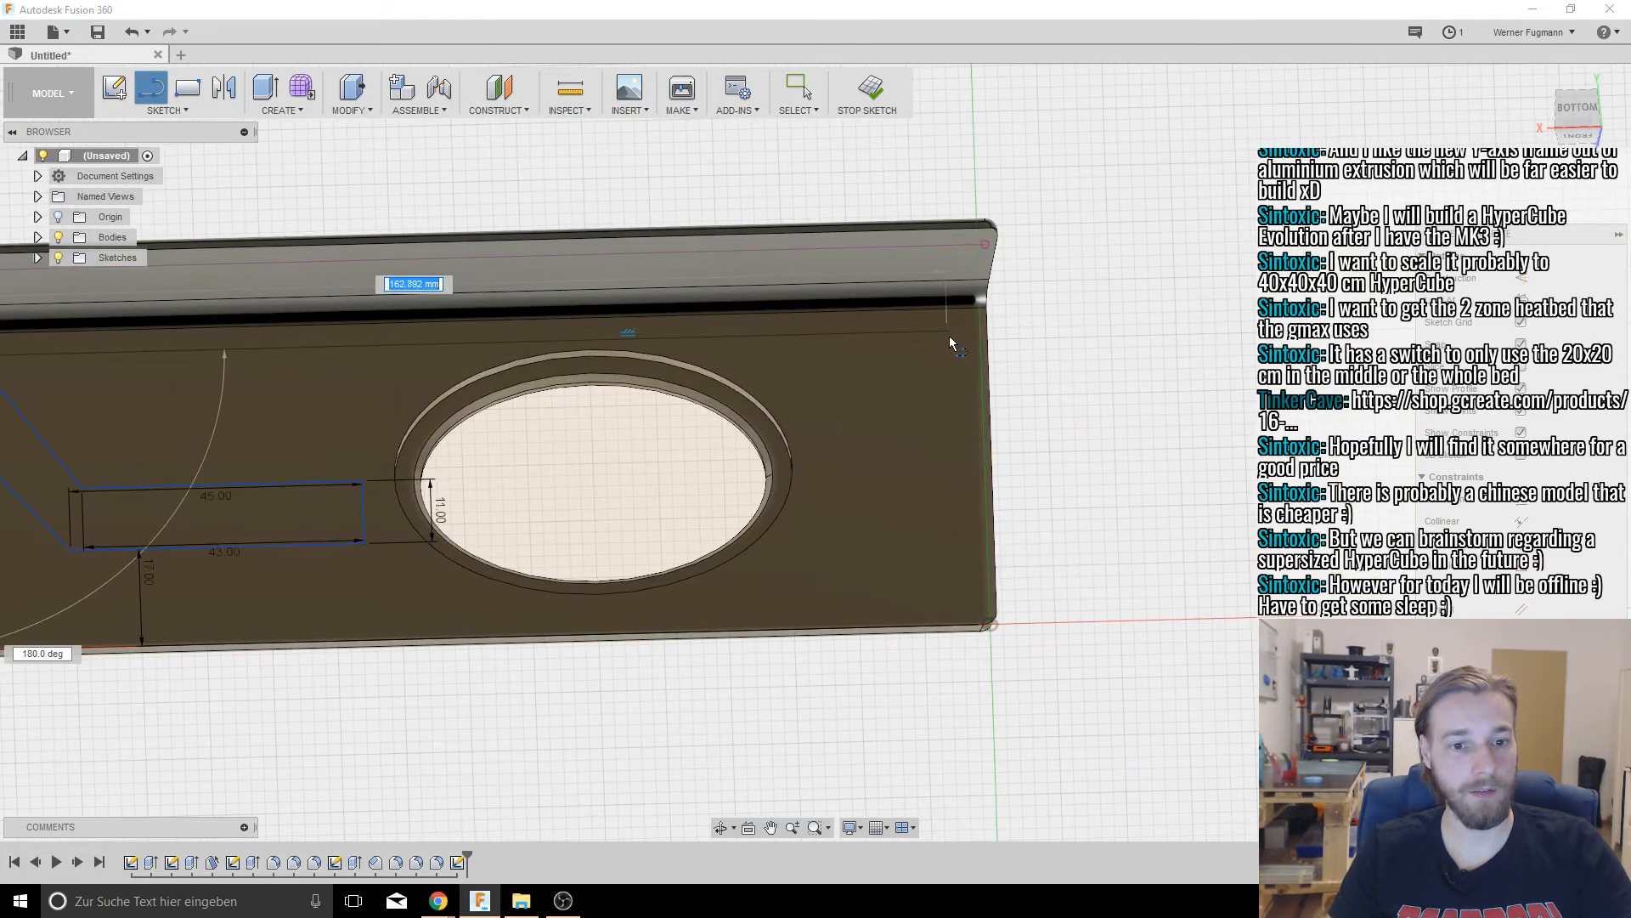
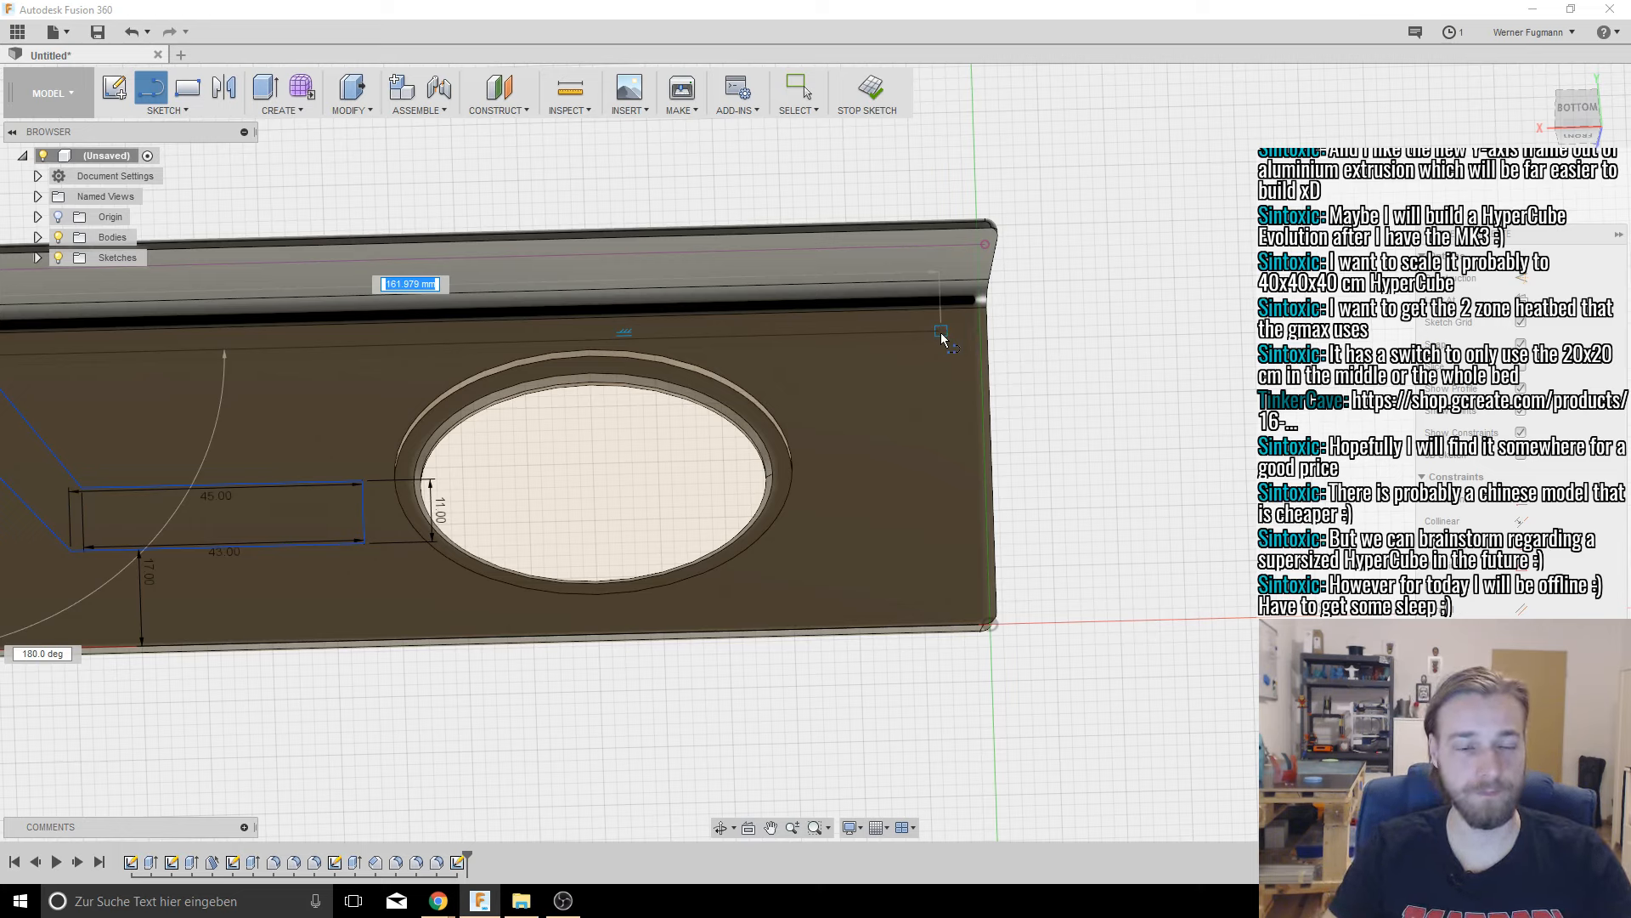
{"action": "left_click", "coordinate": [940, 331]}
Step: Dimension the long line's endpoint 4 mm from the plate's straight short edge
{"action": "key", "text": "d"}
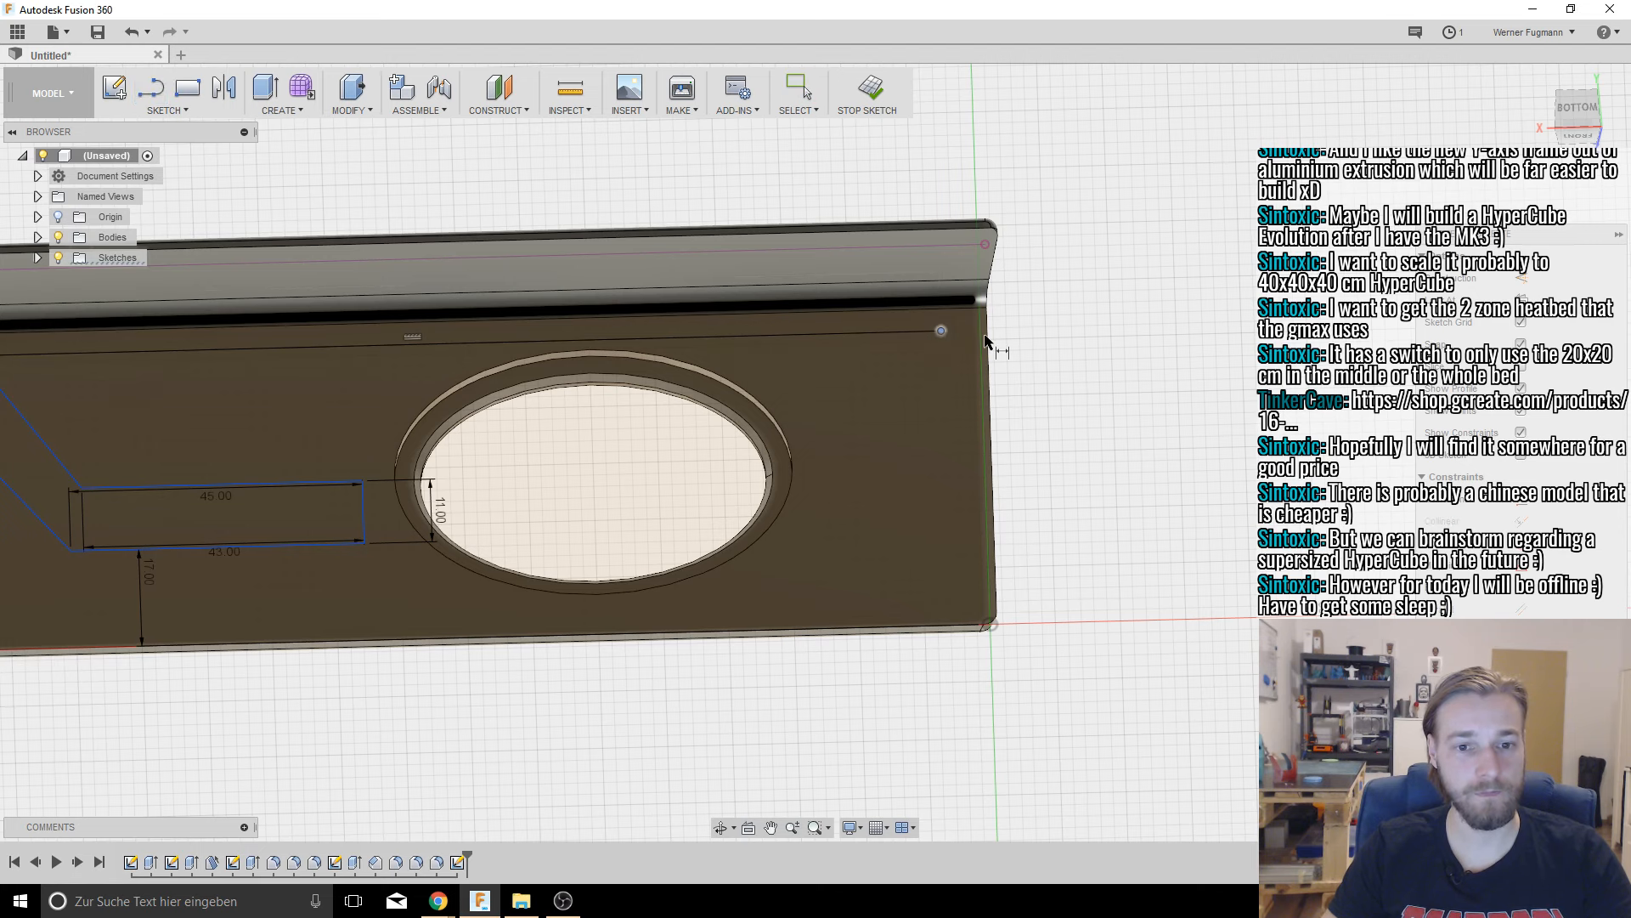
{"action": "scroll", "coordinate": [987, 340], "scroll_direction": "up", "scroll_amount": 3}
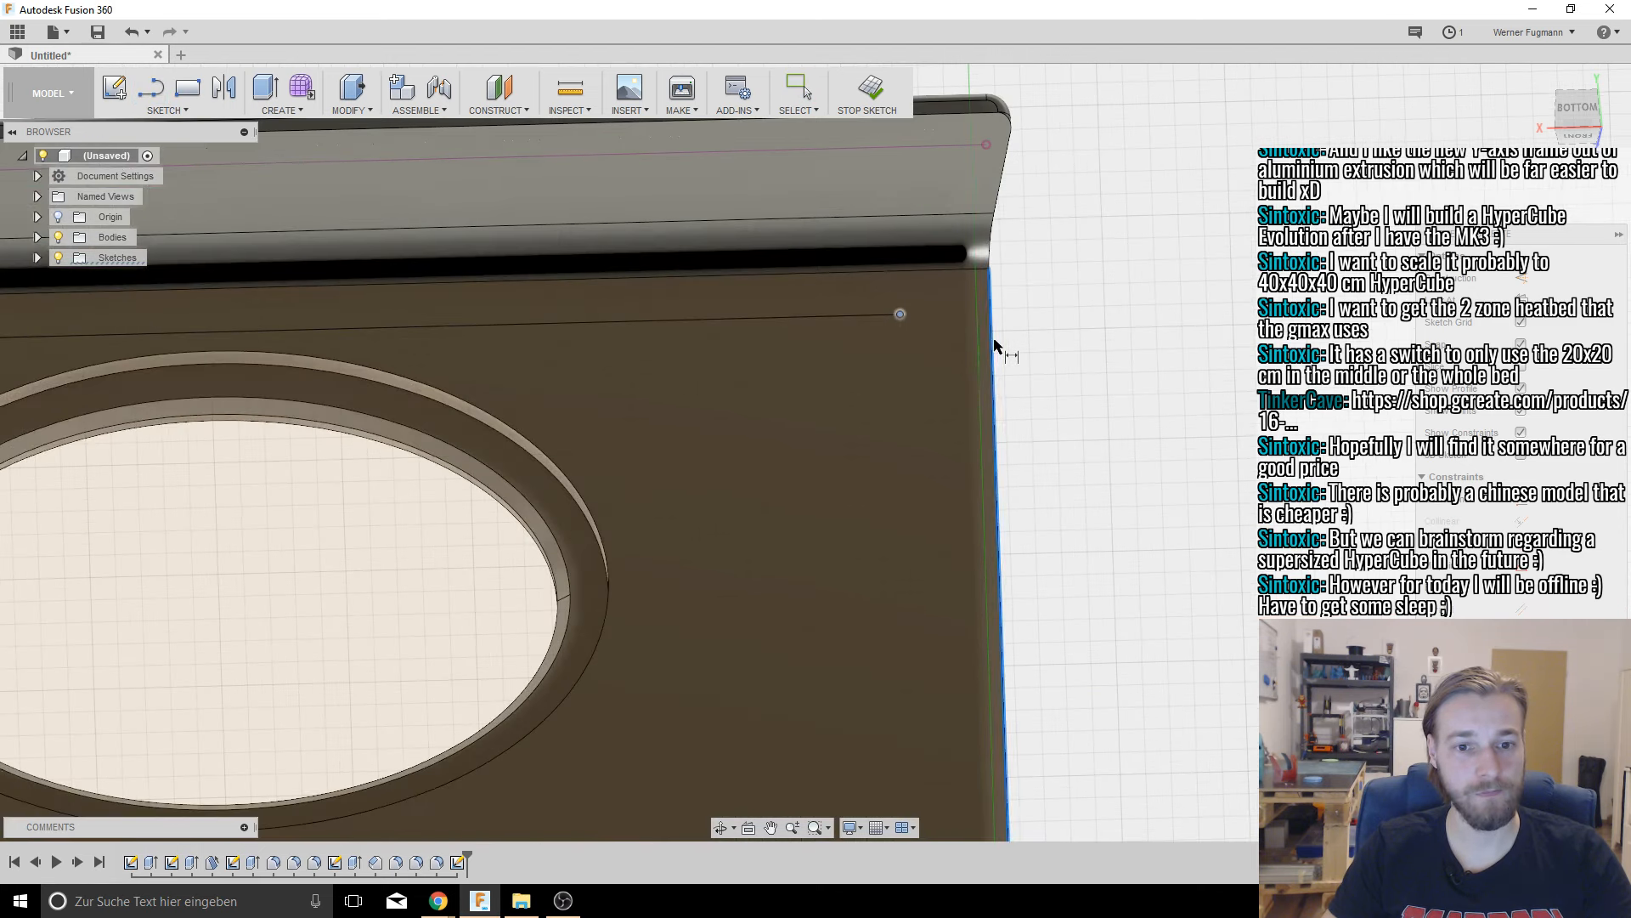
{"action": "left_click", "coordinate": [995, 344]}
{"action": "scroll", "coordinate": [936, 192], "scroll_direction": "down", "scroll_amount": 3}
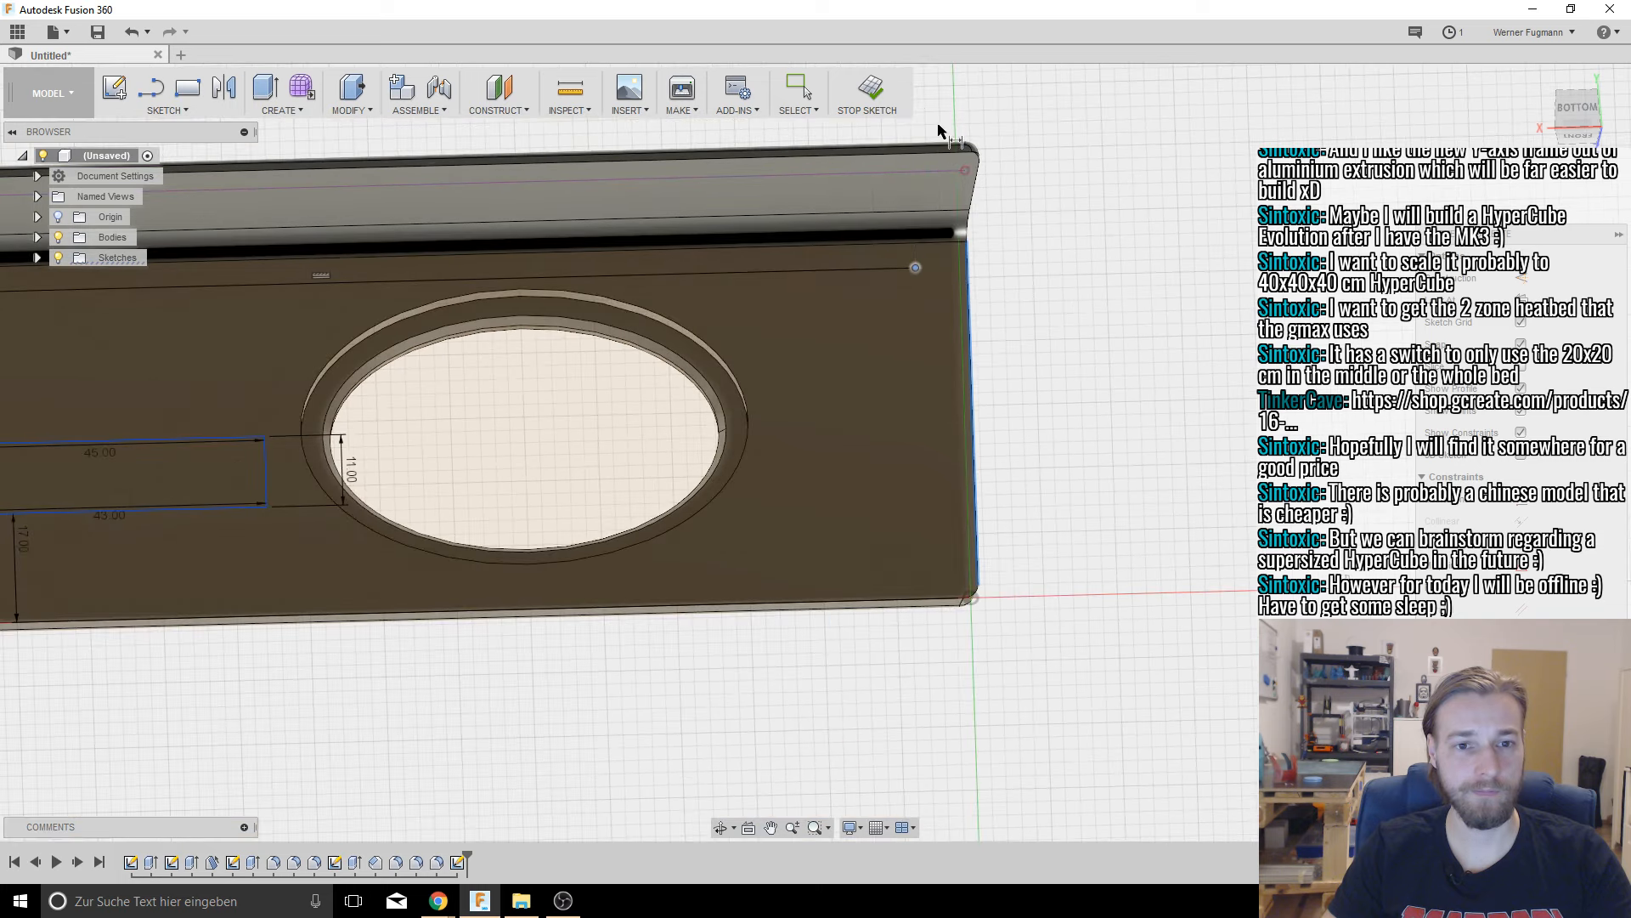
{"action": "left_click", "coordinate": [938, 115]}
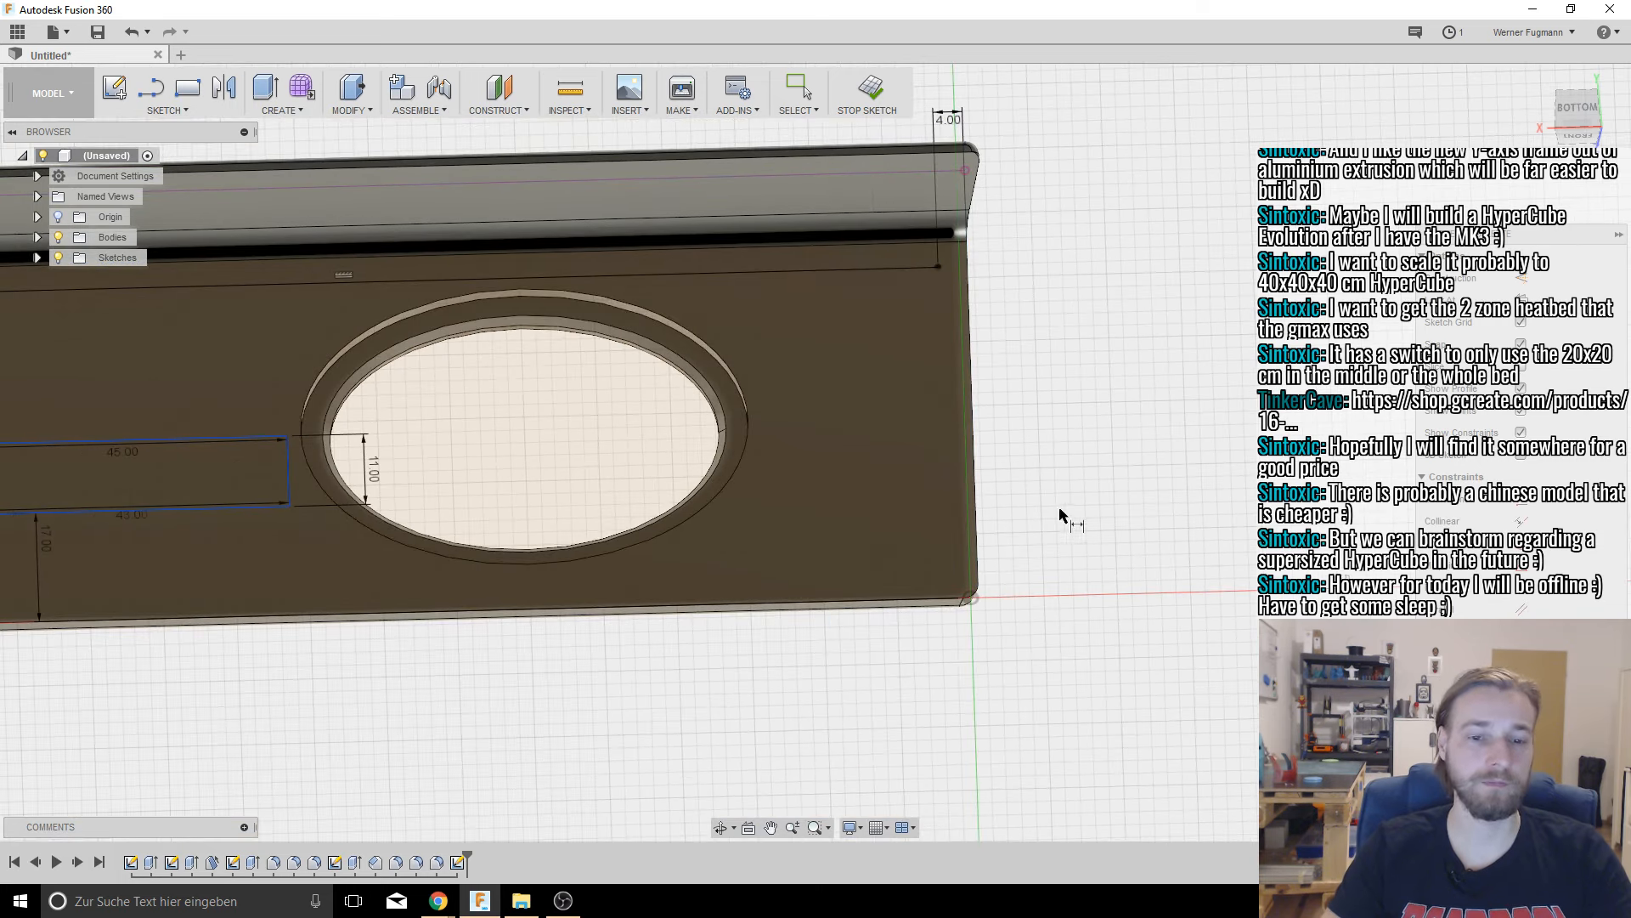
{"action": "key", "text": "Escape"}
Step: Draw a 37 mm line from the long line's end, perpendicular to it and alongside the plate's straight short edge
{"action": "key", "text": "l"}
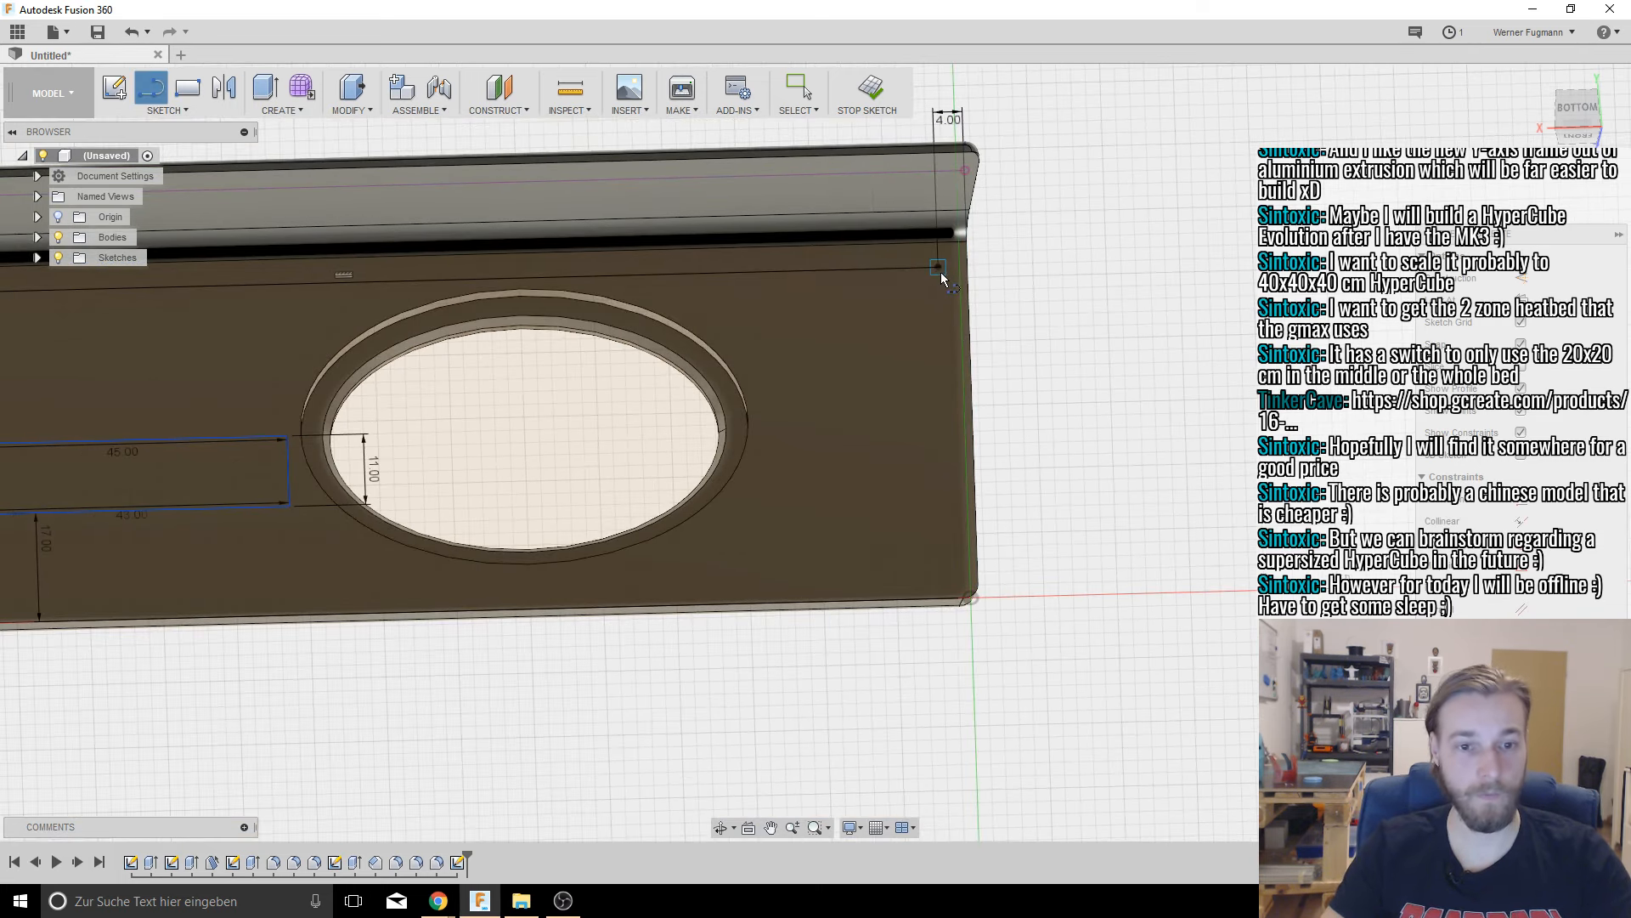
{"action": "left_click", "coordinate": [938, 269]}
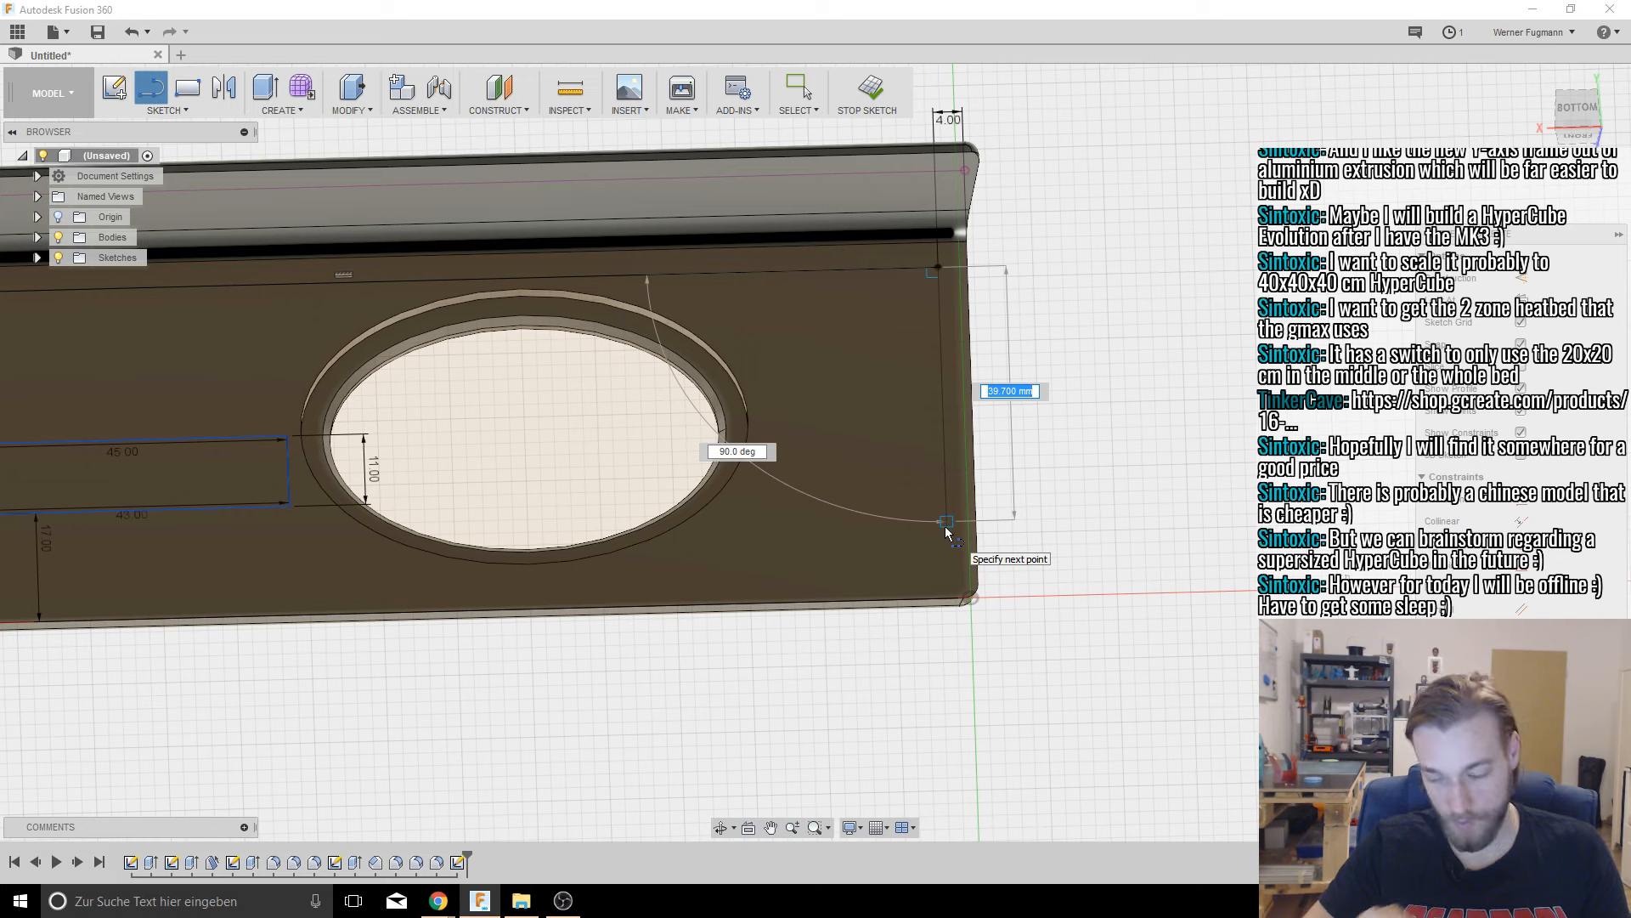
{"action": "type", "text": "37"}
{"action": "key", "text": "Return"}
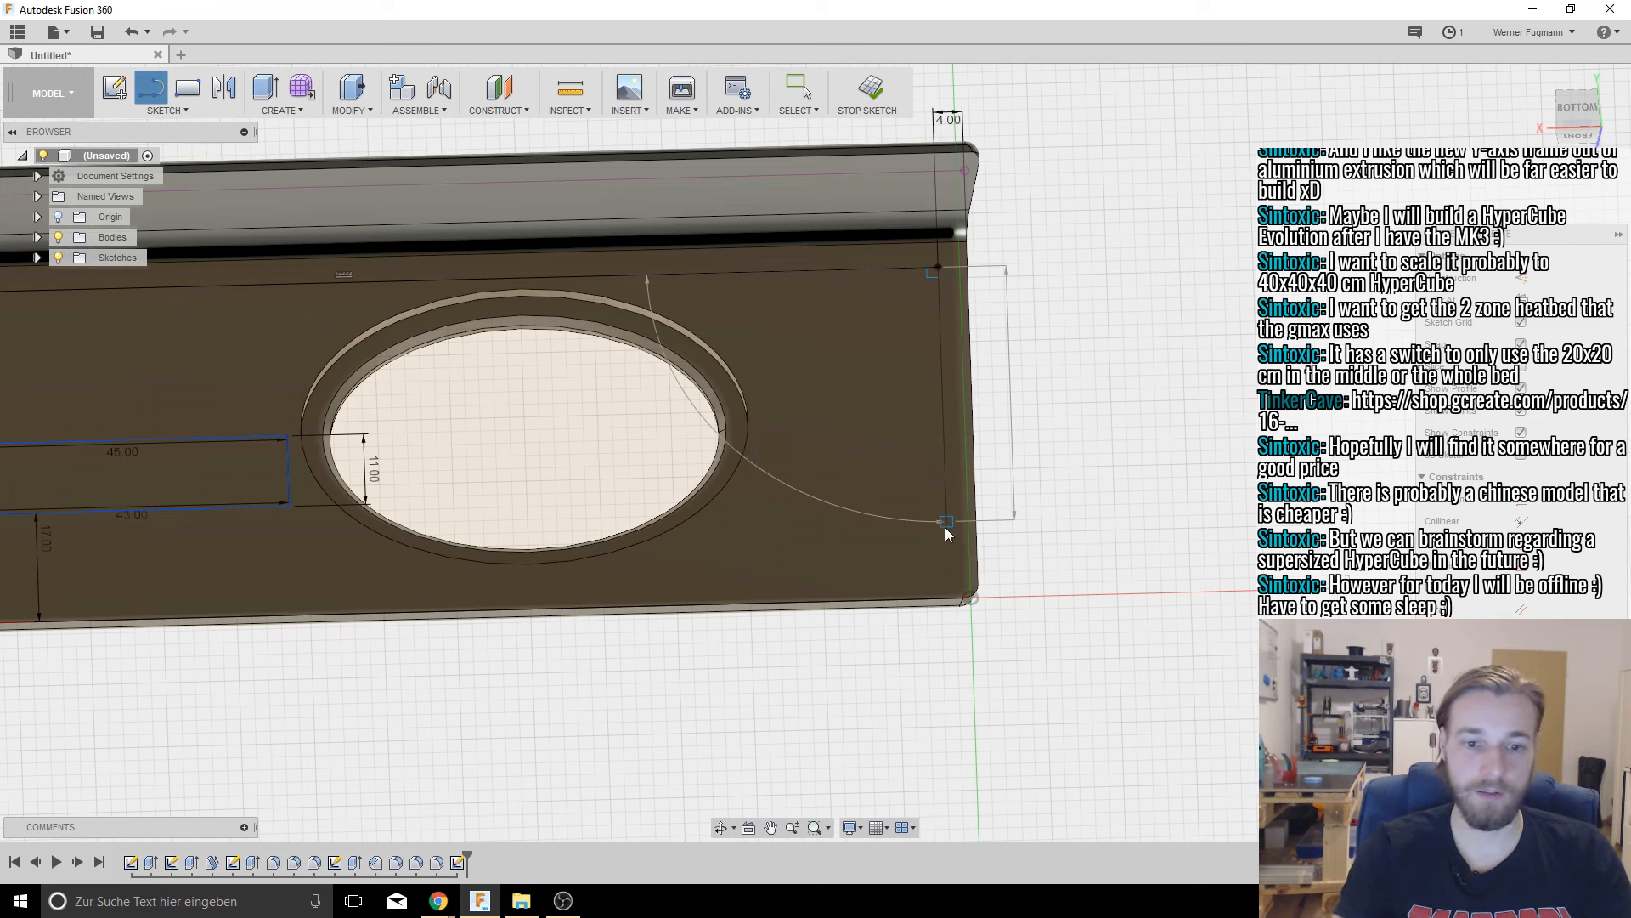
Step: Draw an 11 mm line from the 37 mm line's free end toward the elliptical hole, perpendicular to the 37 mm line
{"action": "key", "text": "l"}
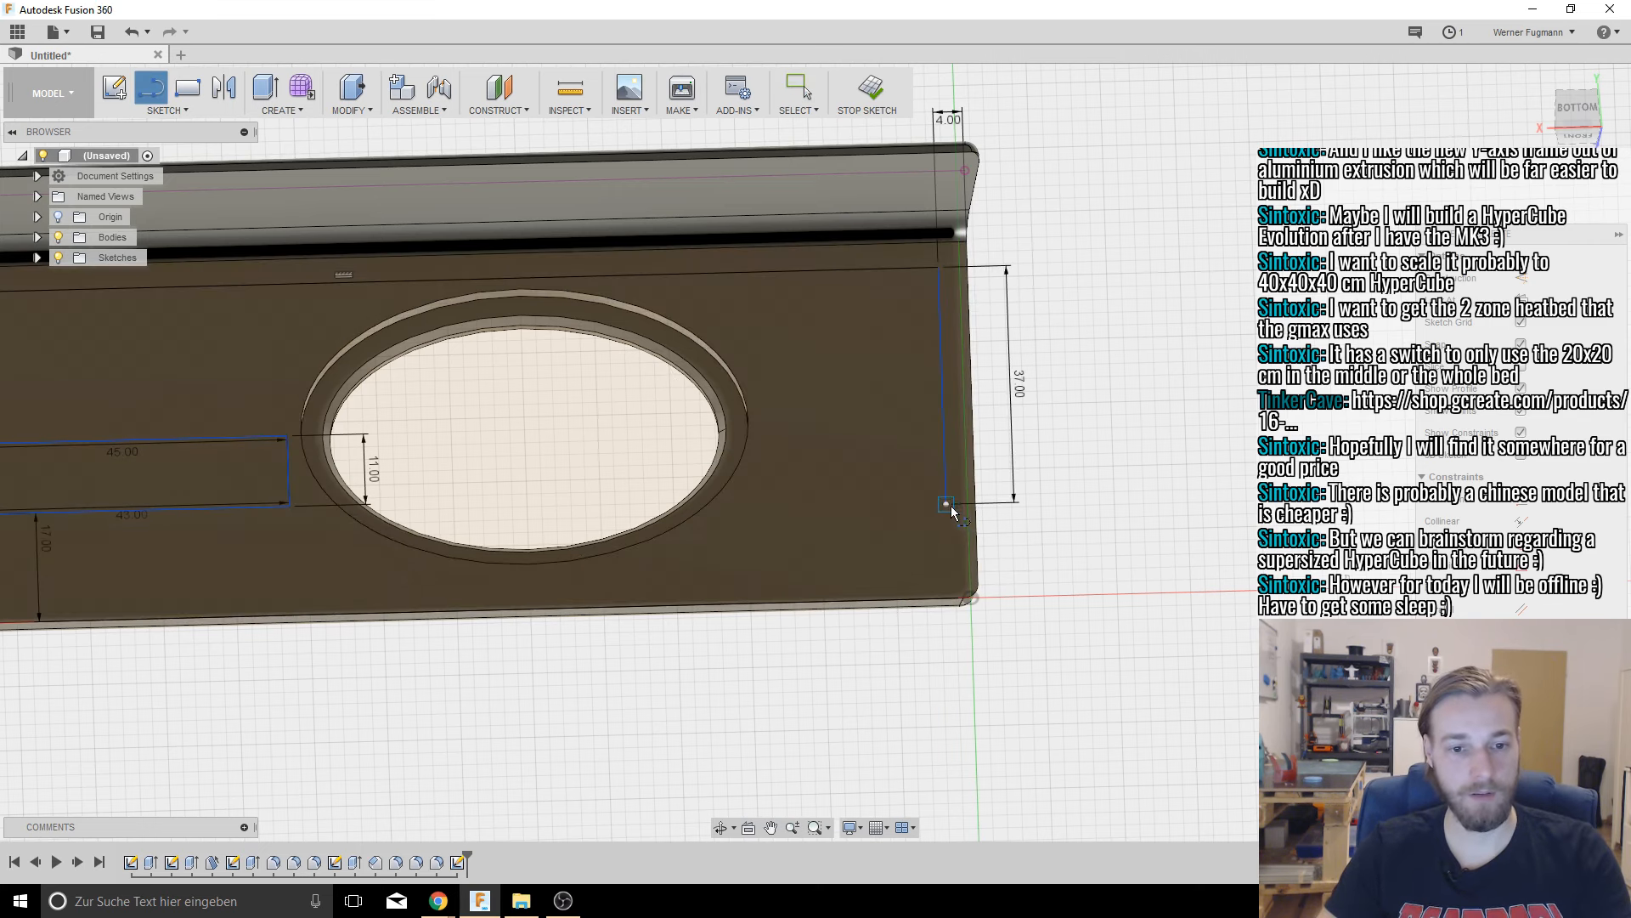
{"action": "left_click", "coordinate": [946, 503]}
{"action": "type", "text": "11"}
{"action": "key", "text": "Return"}
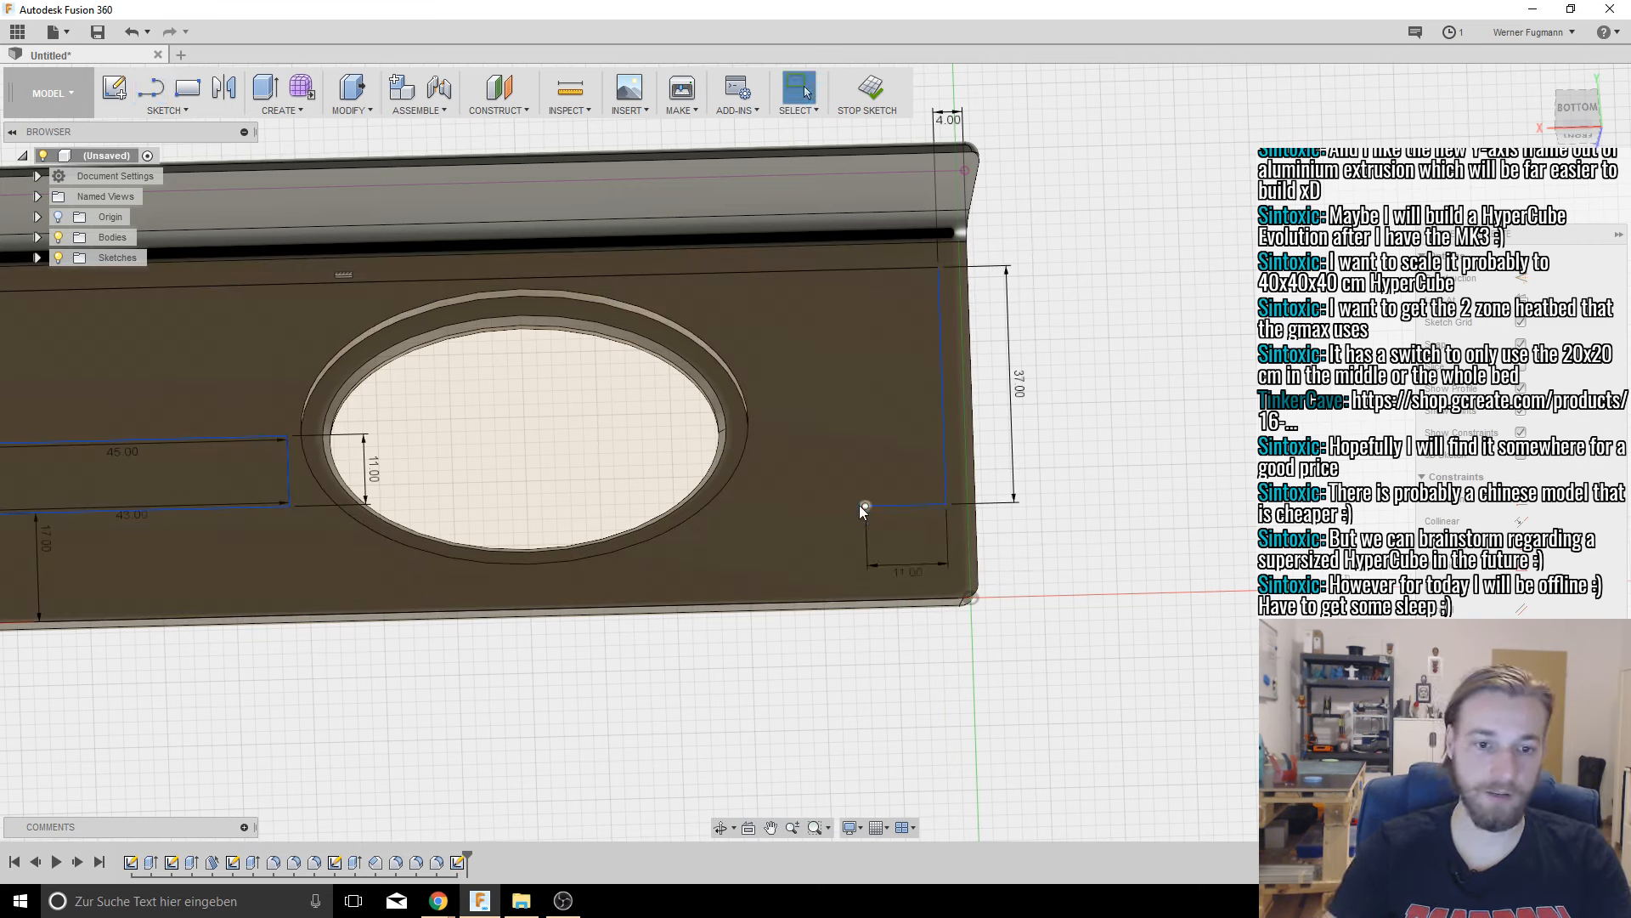
Step: Draw a line from the new 11 mm line's free end back toward the flange, perpendicular to that line and ending short of the long line
{"action": "key", "text": "l"}
{"action": "left_click", "coordinate": [865, 506]}
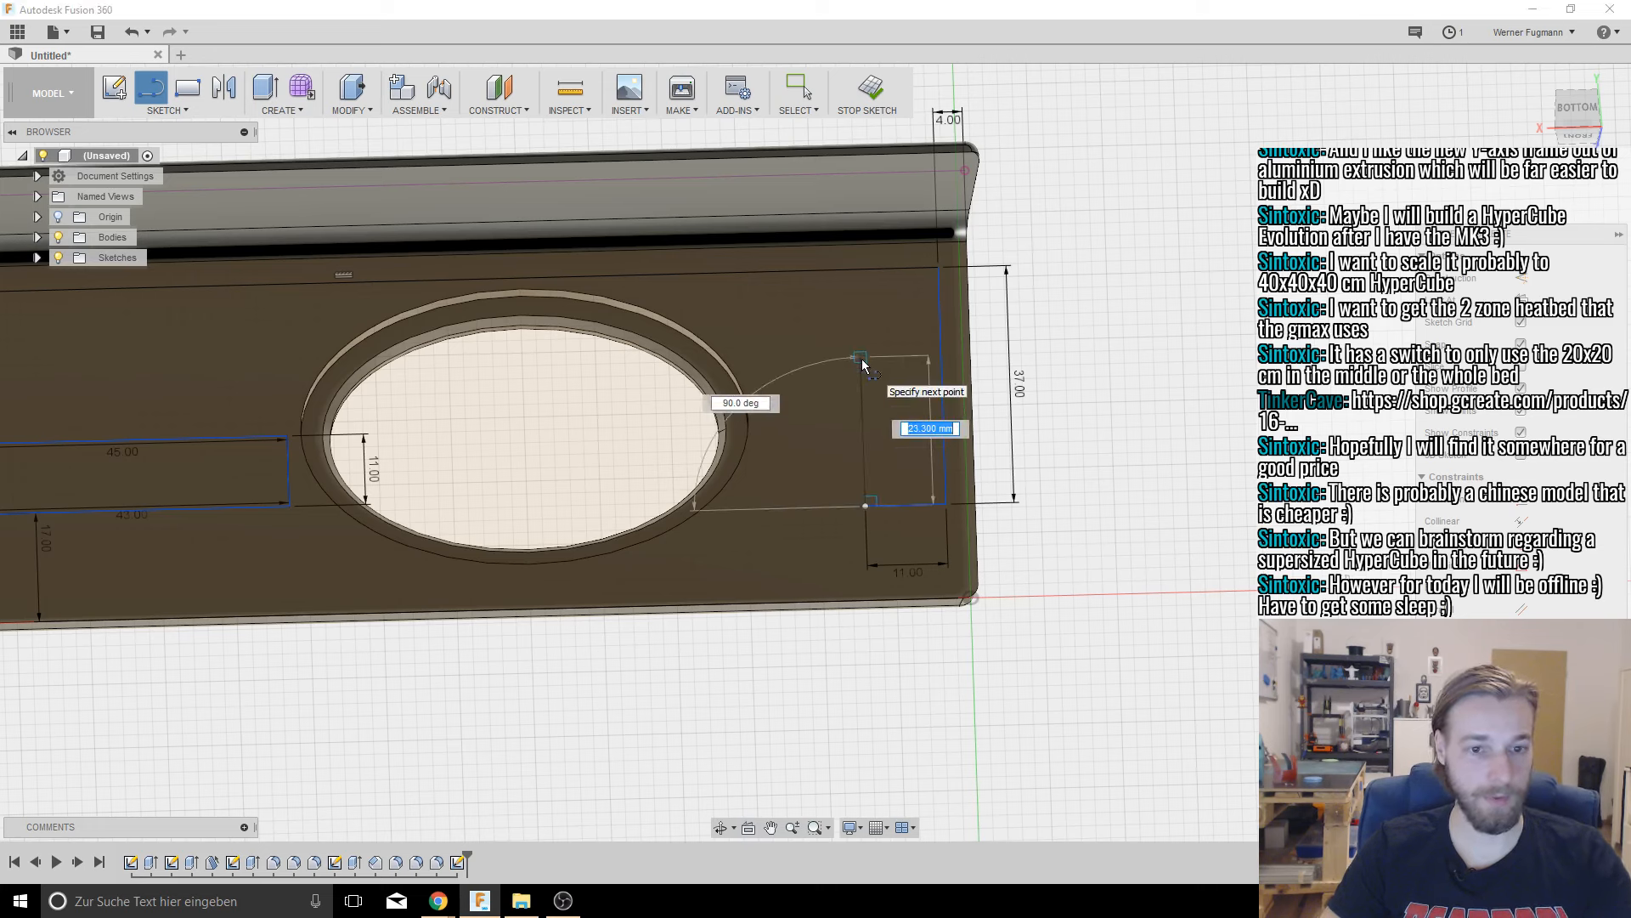
{"action": "left_click", "coordinate": [860, 331]}
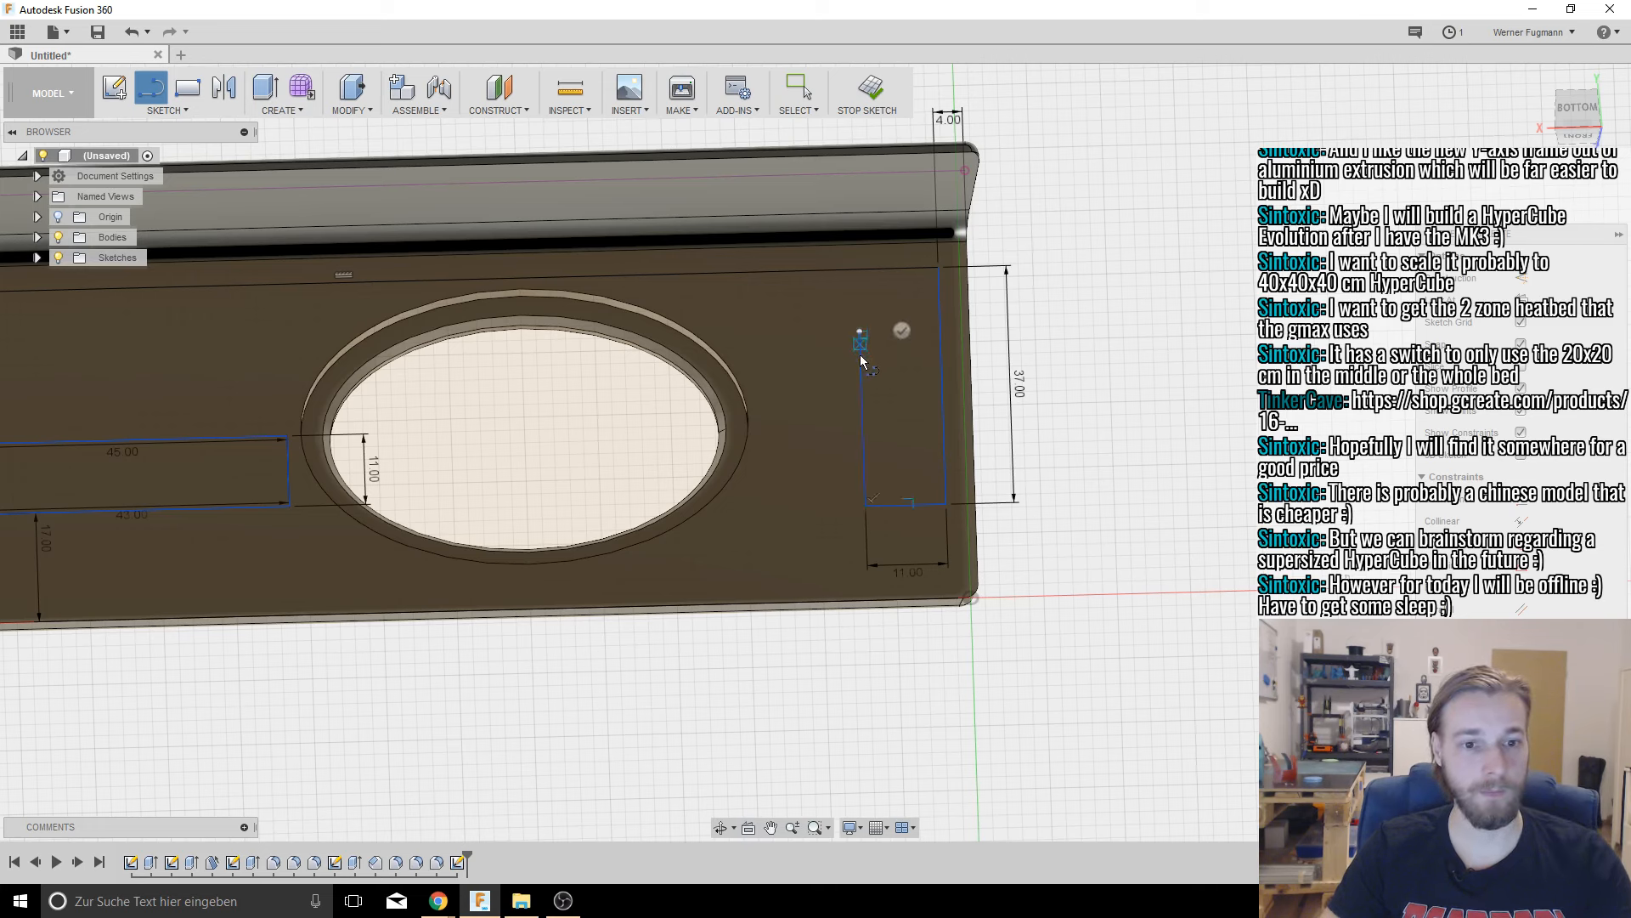
Step: Dimension the free end of the newest line 11 mm from the long line
{"action": "key", "text": "Escape"}
{"action": "left_click", "coordinate": [859, 270]}
{"action": "key", "text": "d"}
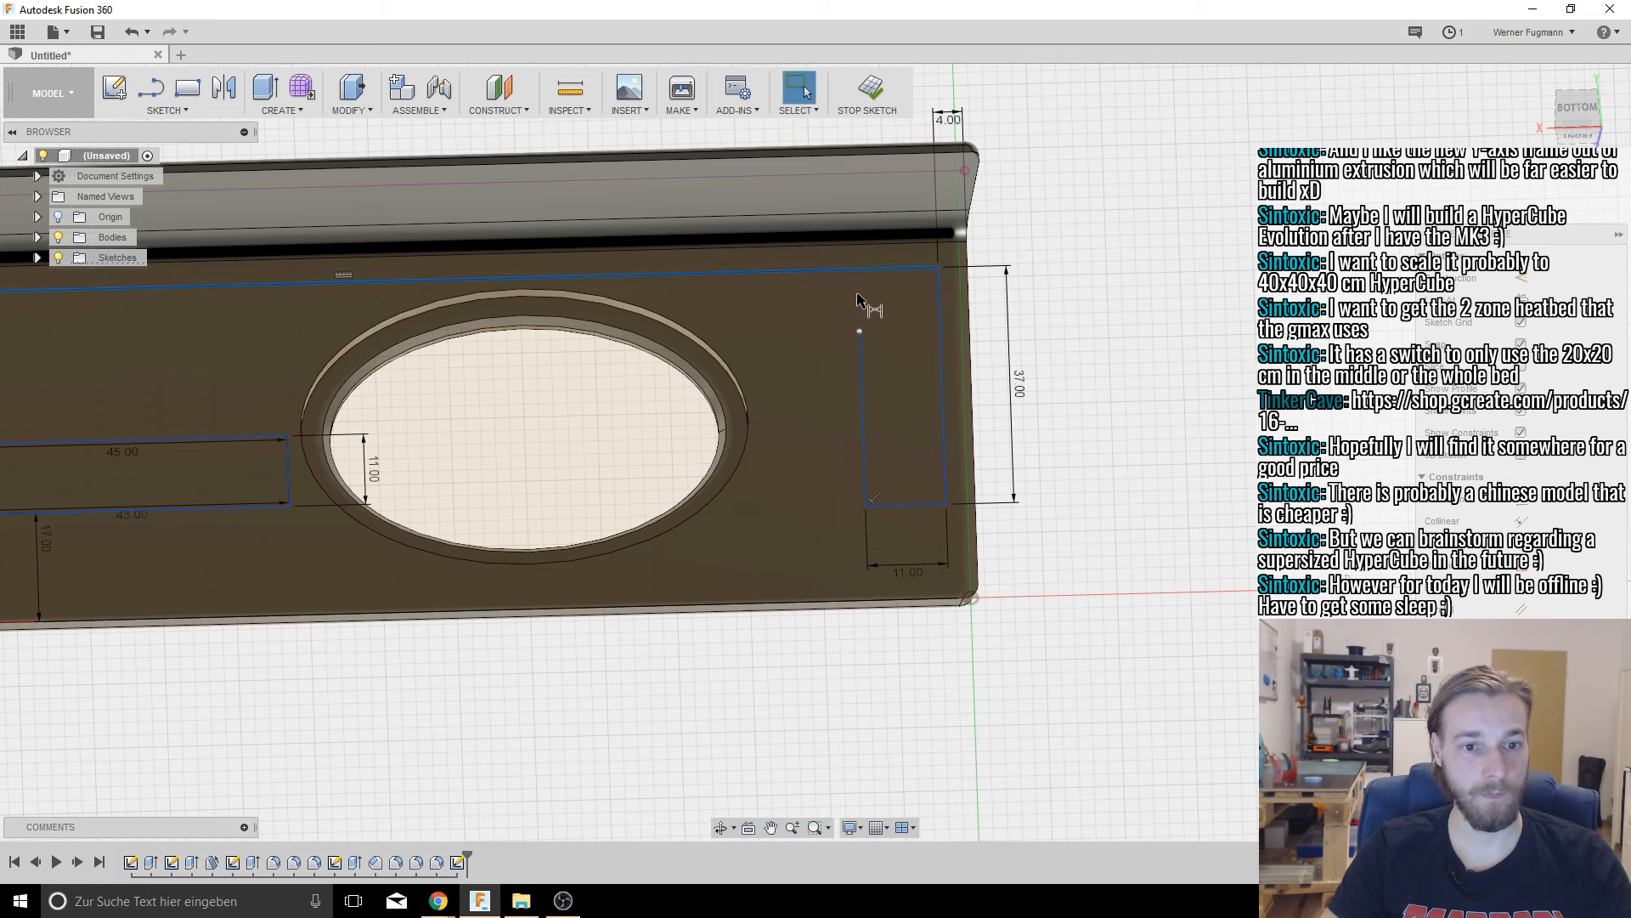
{"action": "left_click", "coordinate": [860, 331]}
{"action": "left_click", "coordinate": [1074, 311]}
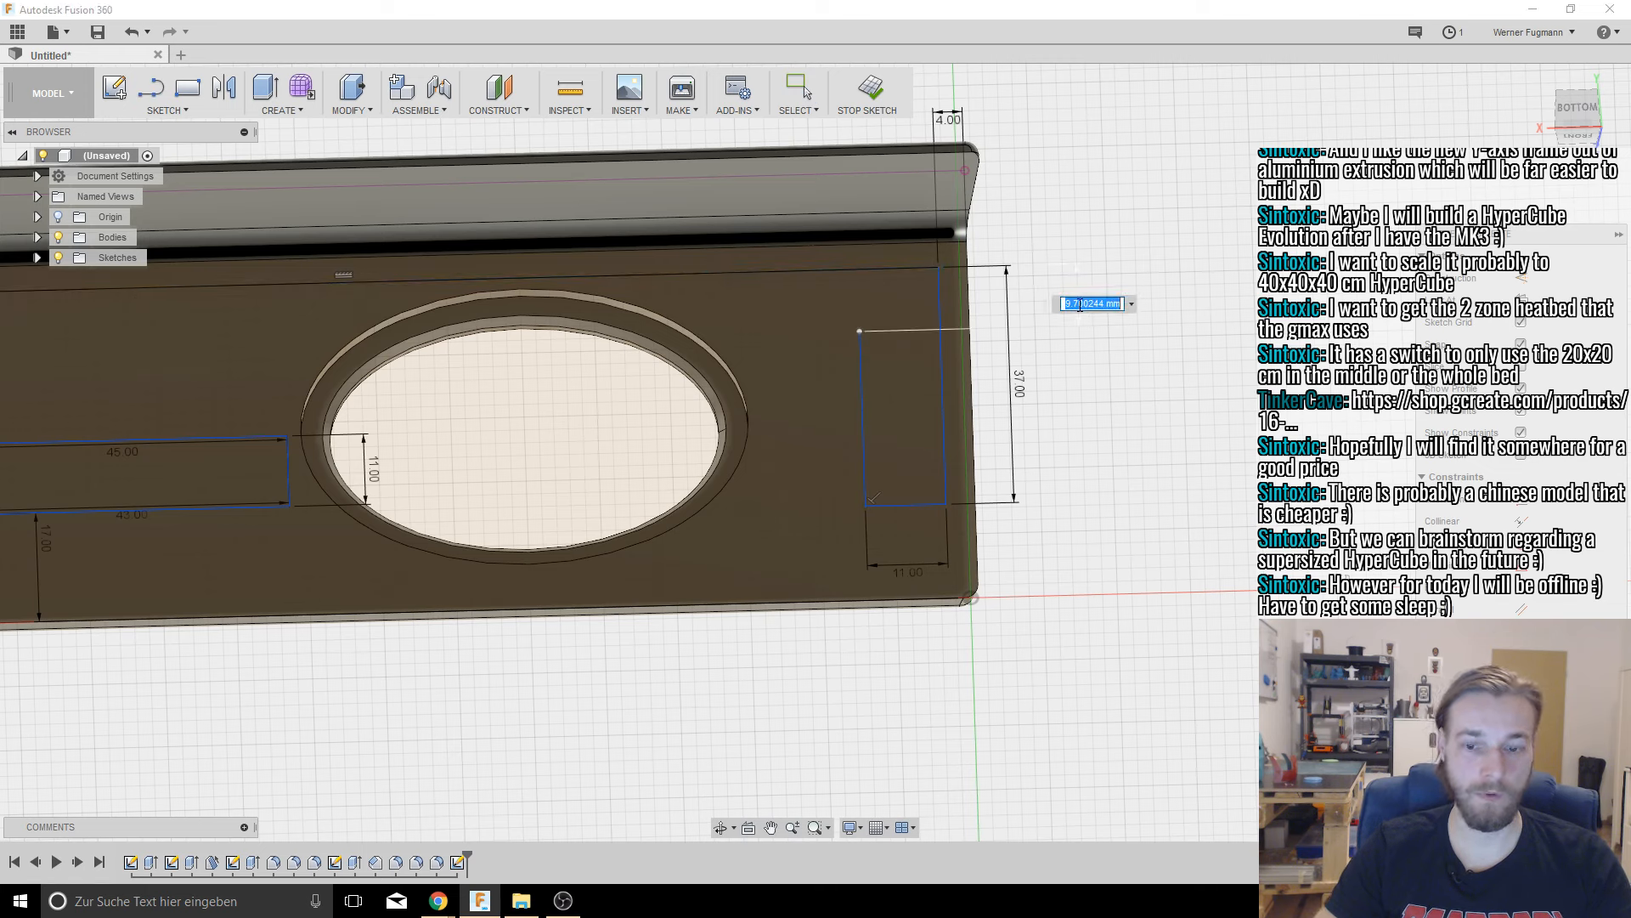
{"action": "type", "text": "11"}
{"action": "key", "text": "Return"}
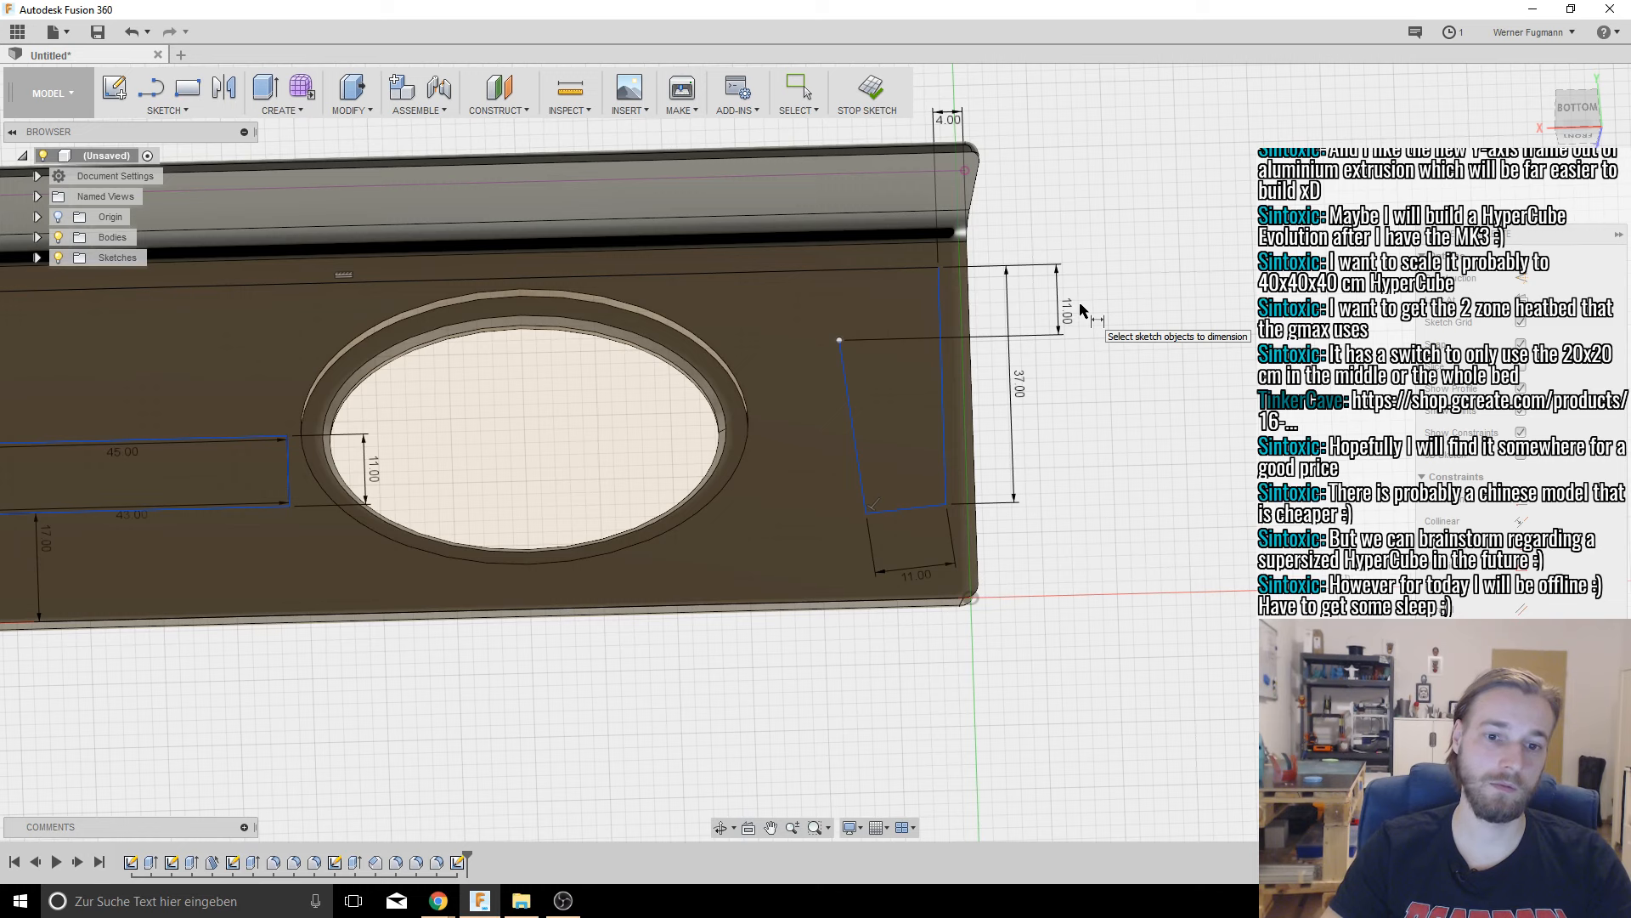
{"action": "key", "text": "Escape"}
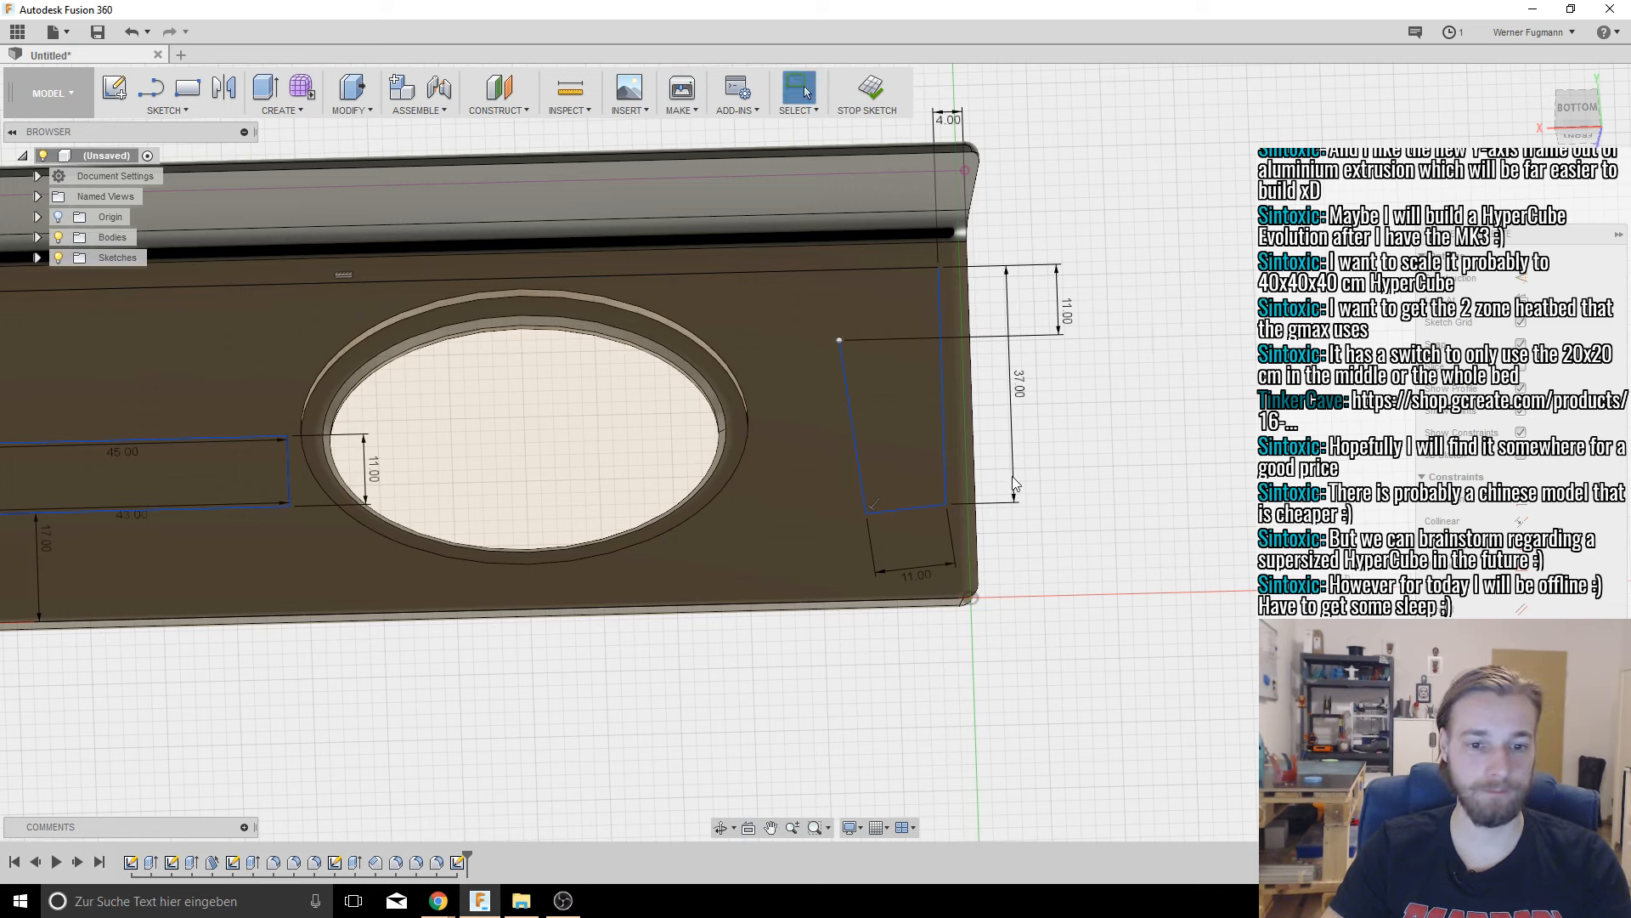
Step: Constrain the 11 mm end line perpendicular to the 37 mm line
{"action": "left_click", "coordinate": [1522, 632]}
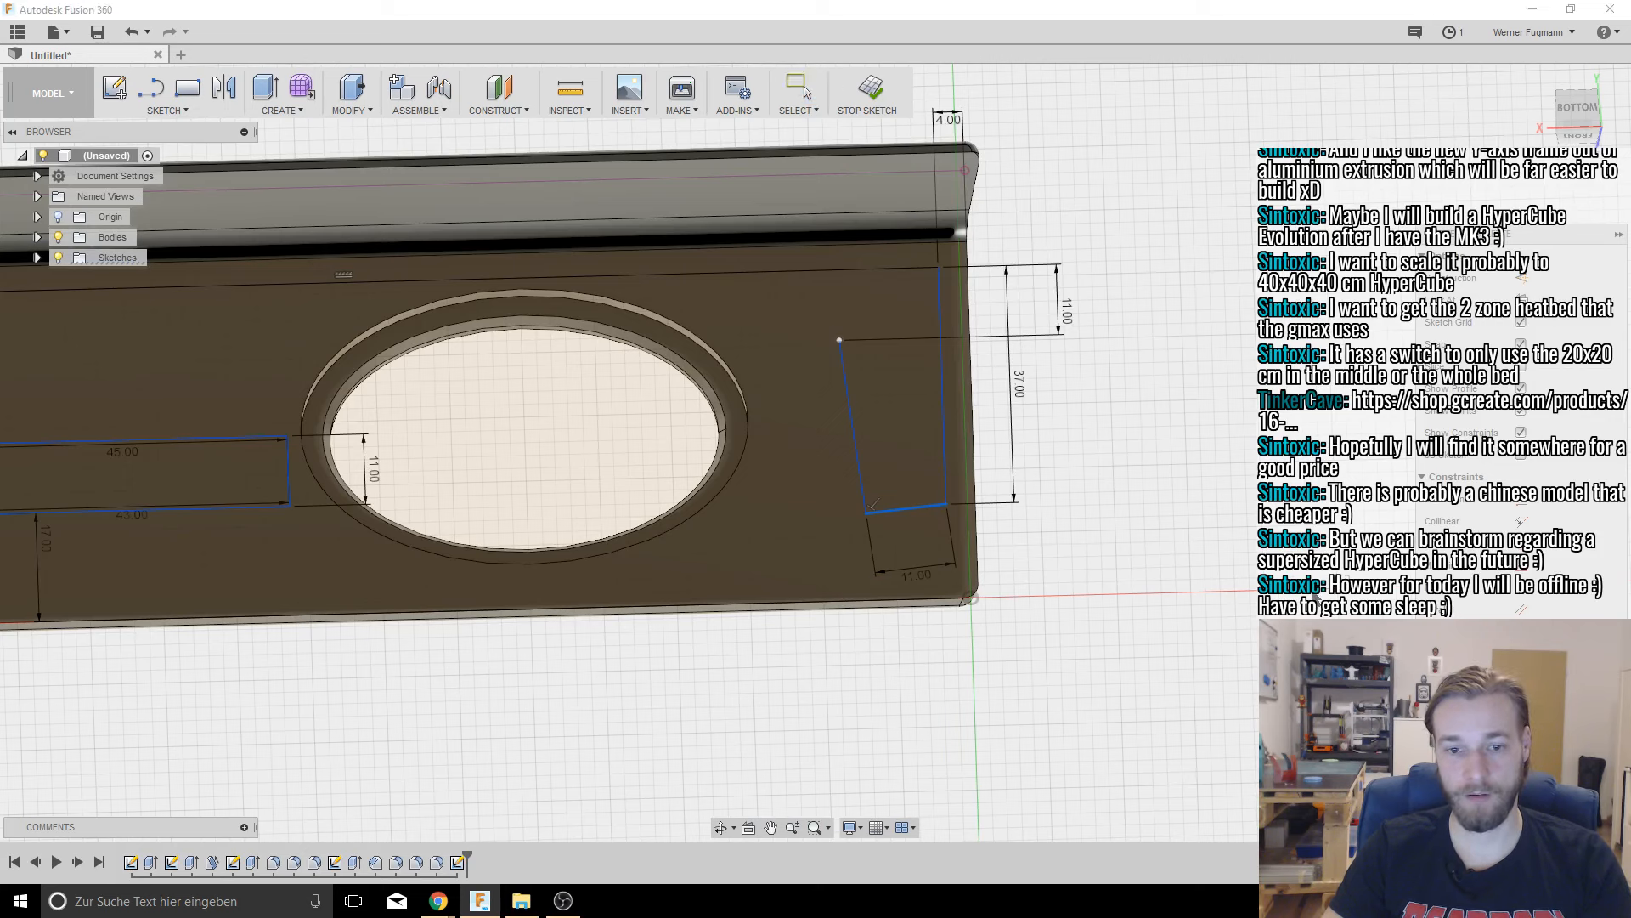
{"action": "left_click", "coordinate": [943, 435]}
{"action": "key", "text": "Escape"}
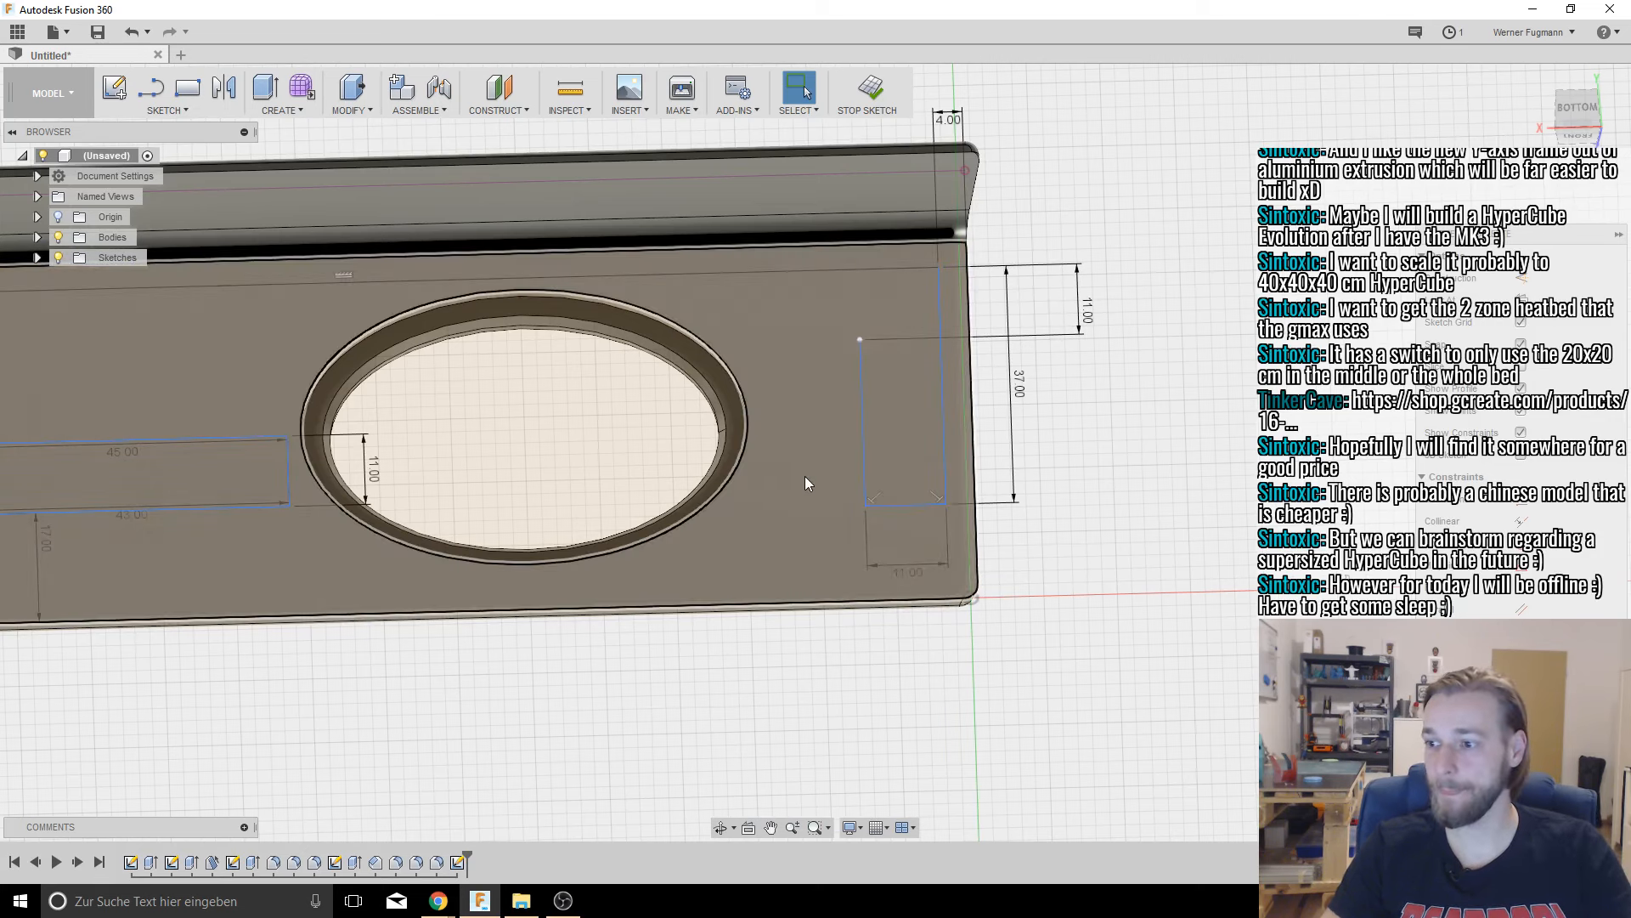
Step: Draw two lines parallel to the long line, connecting the elliptical hole's rim to the dimensioned free end and to the inner slanted line
{"action": "middle_click_drag", "start_coordinate": [722, 387], "coordinate": [1022, 520]}
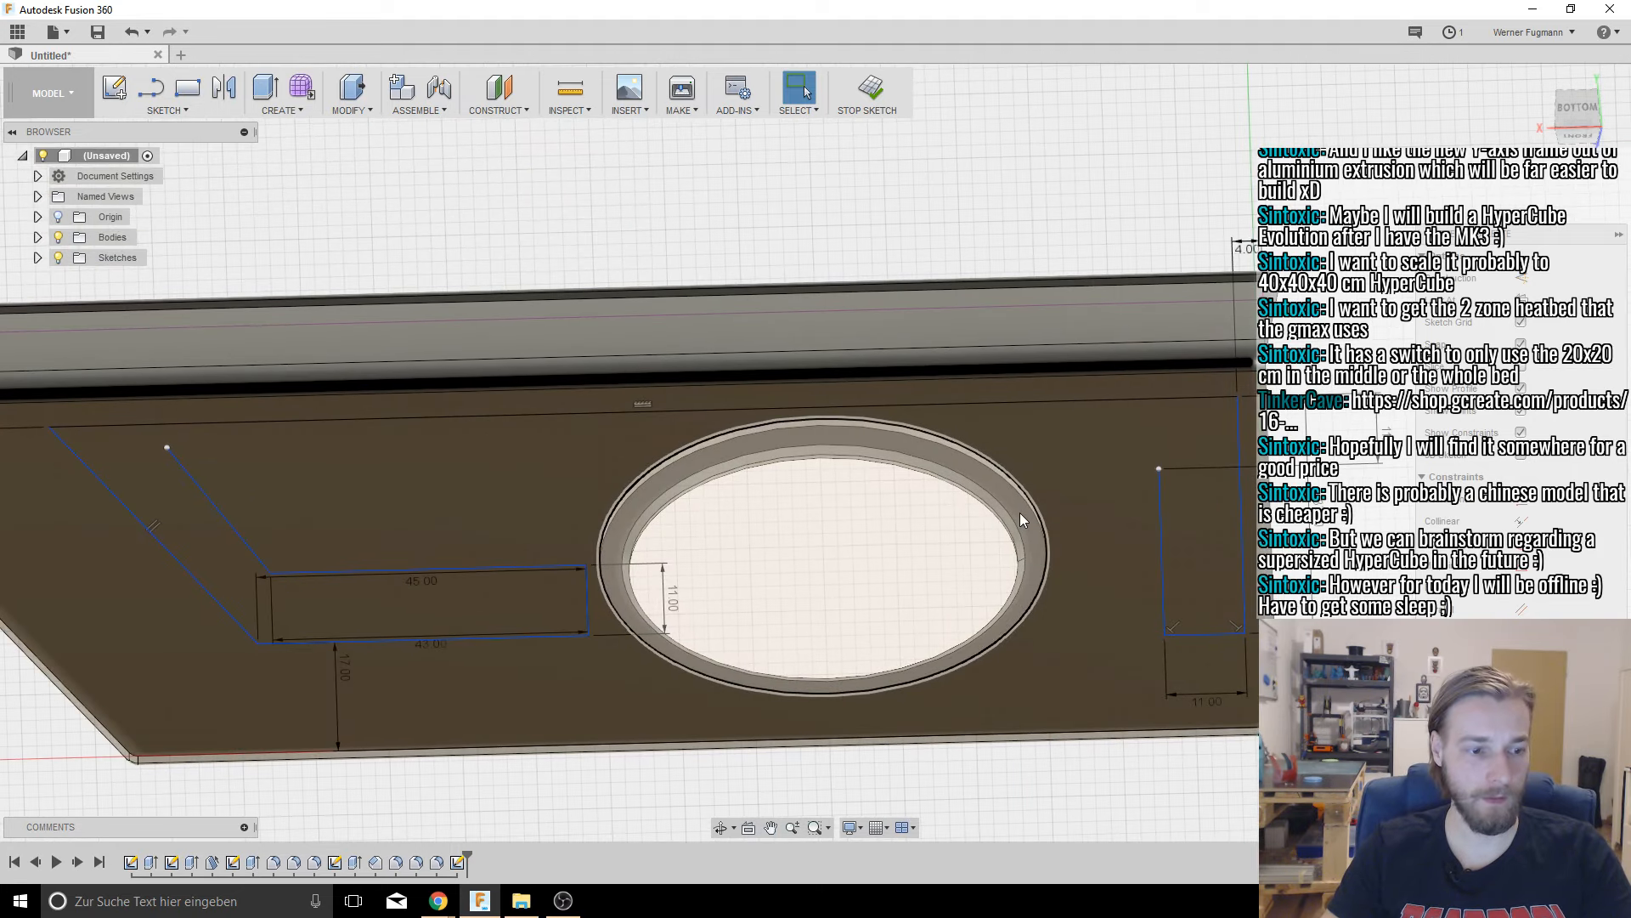
{"action": "key", "text": "l"}
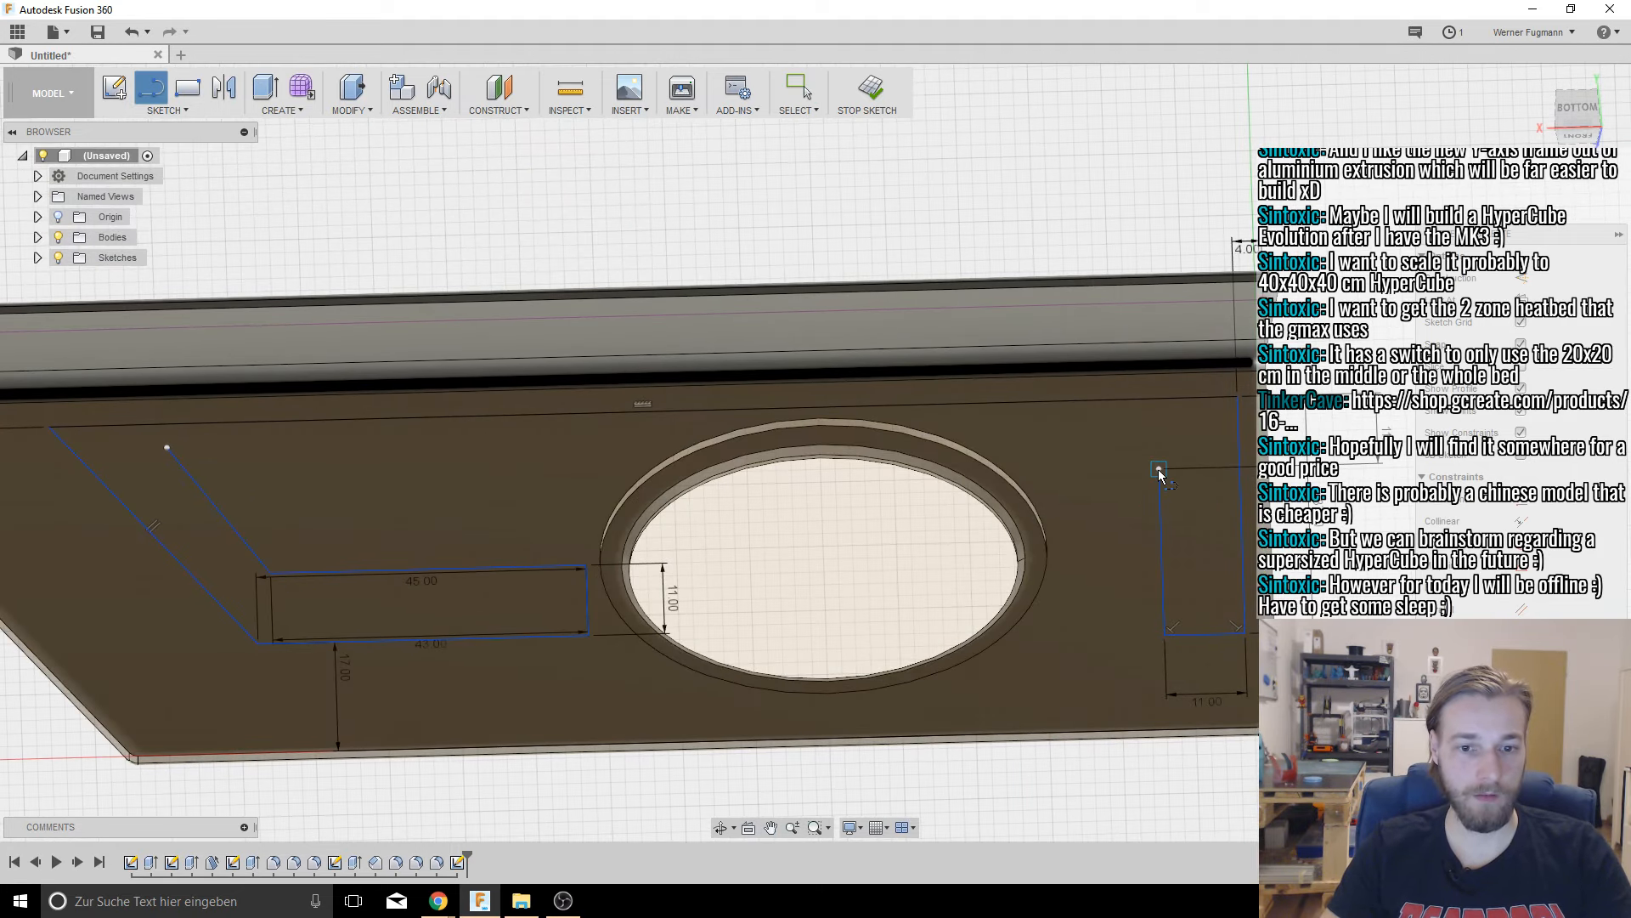
{"action": "left_click", "coordinate": [1158, 469]}
{"action": "left_click", "coordinate": [1006, 472]}
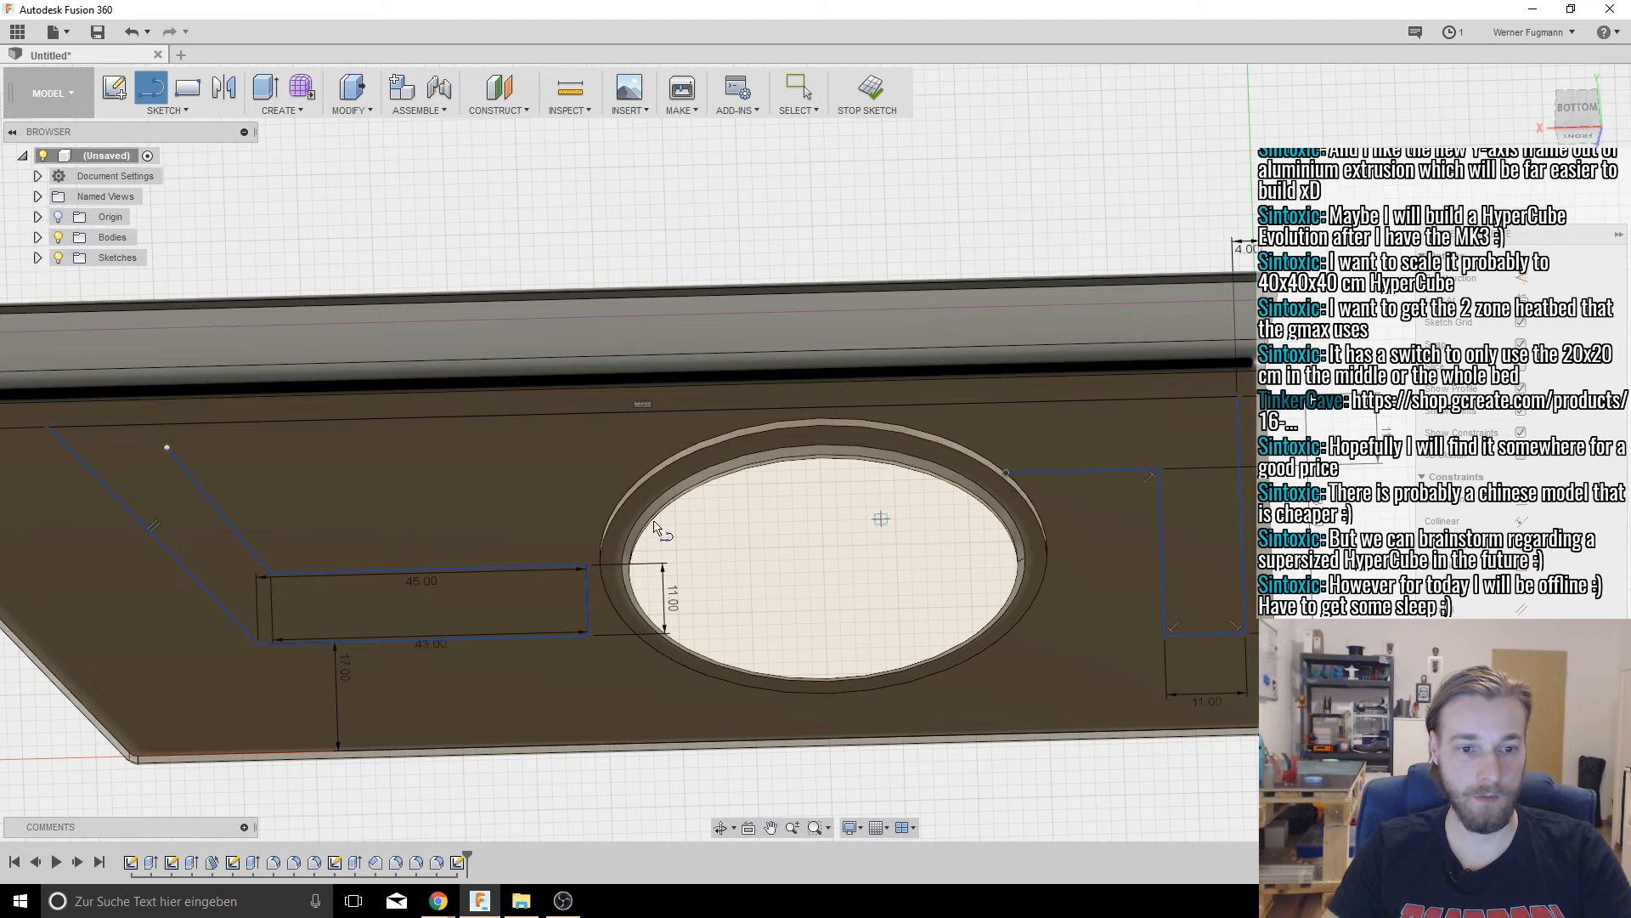
{"action": "left_click", "coordinate": [639, 483]}
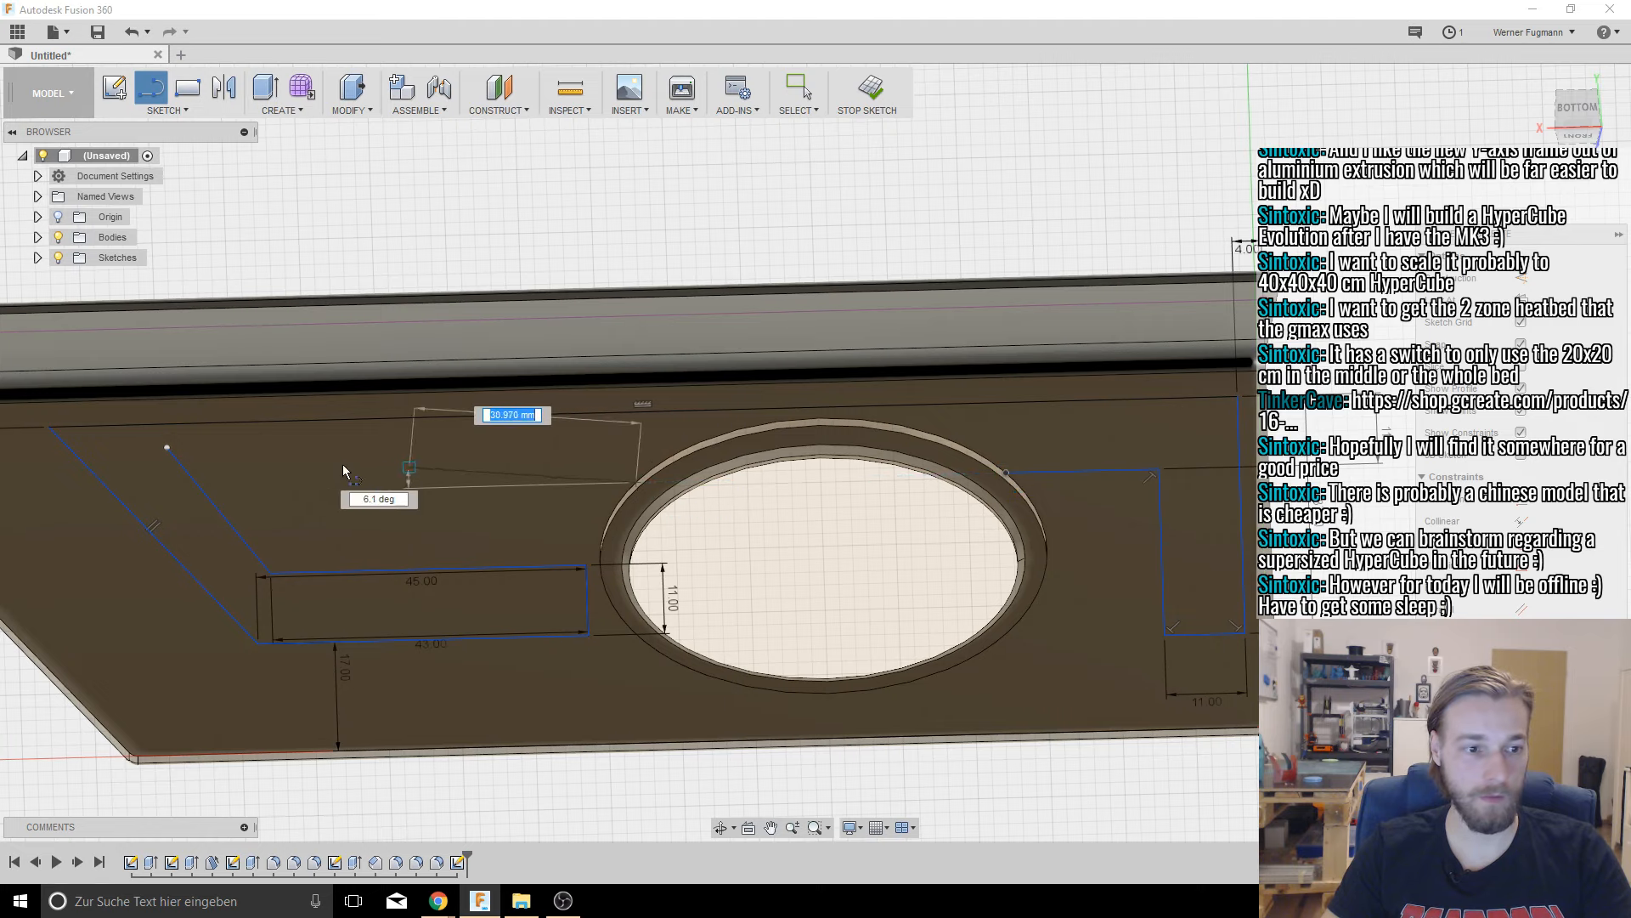
{"action": "left_click", "coordinate": [245, 491]}
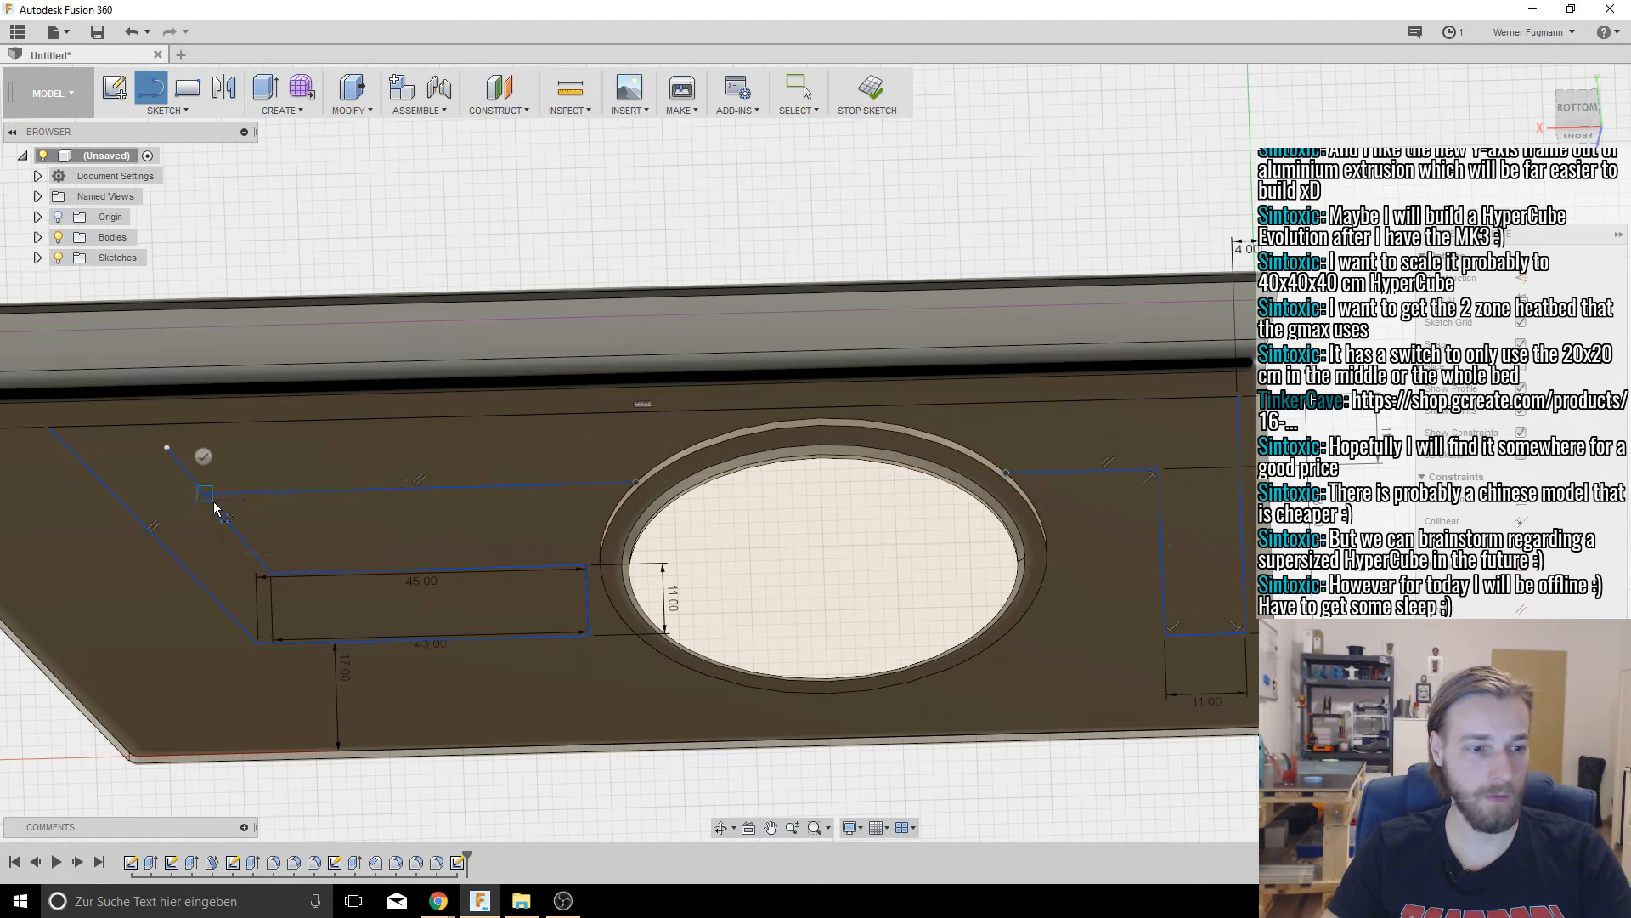
{"action": "middle_click_drag", "start_coordinate": [228, 469], "coordinate": [606, 527]}
{"action": "key", "text": "Escape"}
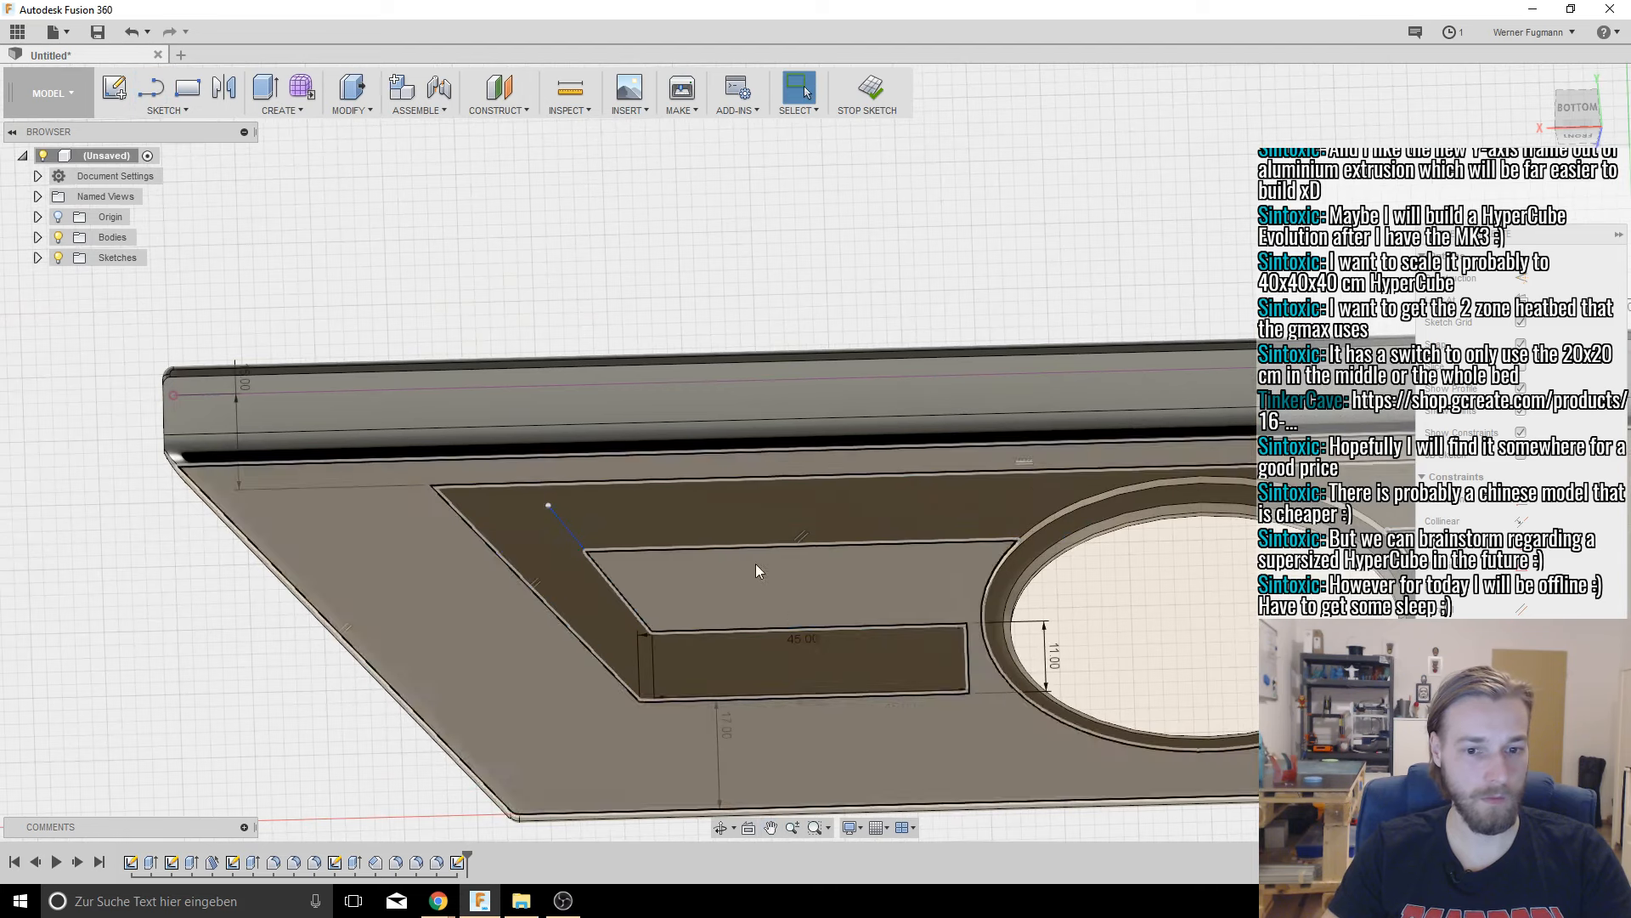
Step: Remove the inner slanted line's leftover stub beyond its junction with the new parallel line
{"action": "left_click", "coordinate": [166, 110]}
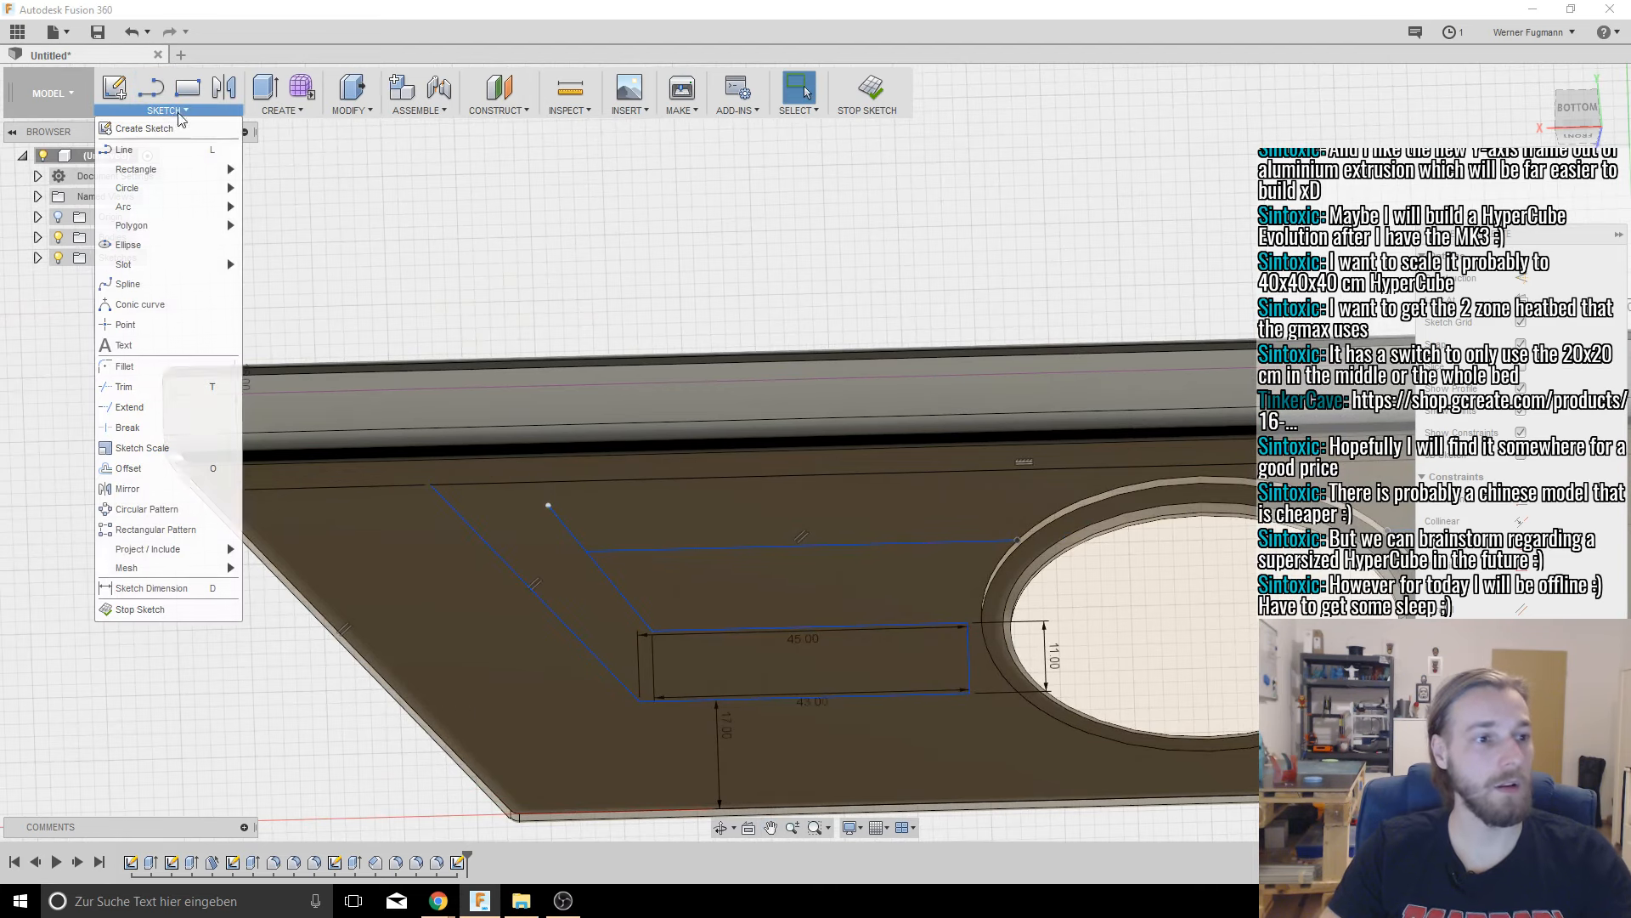
{"action": "left_click", "coordinate": [127, 428]}
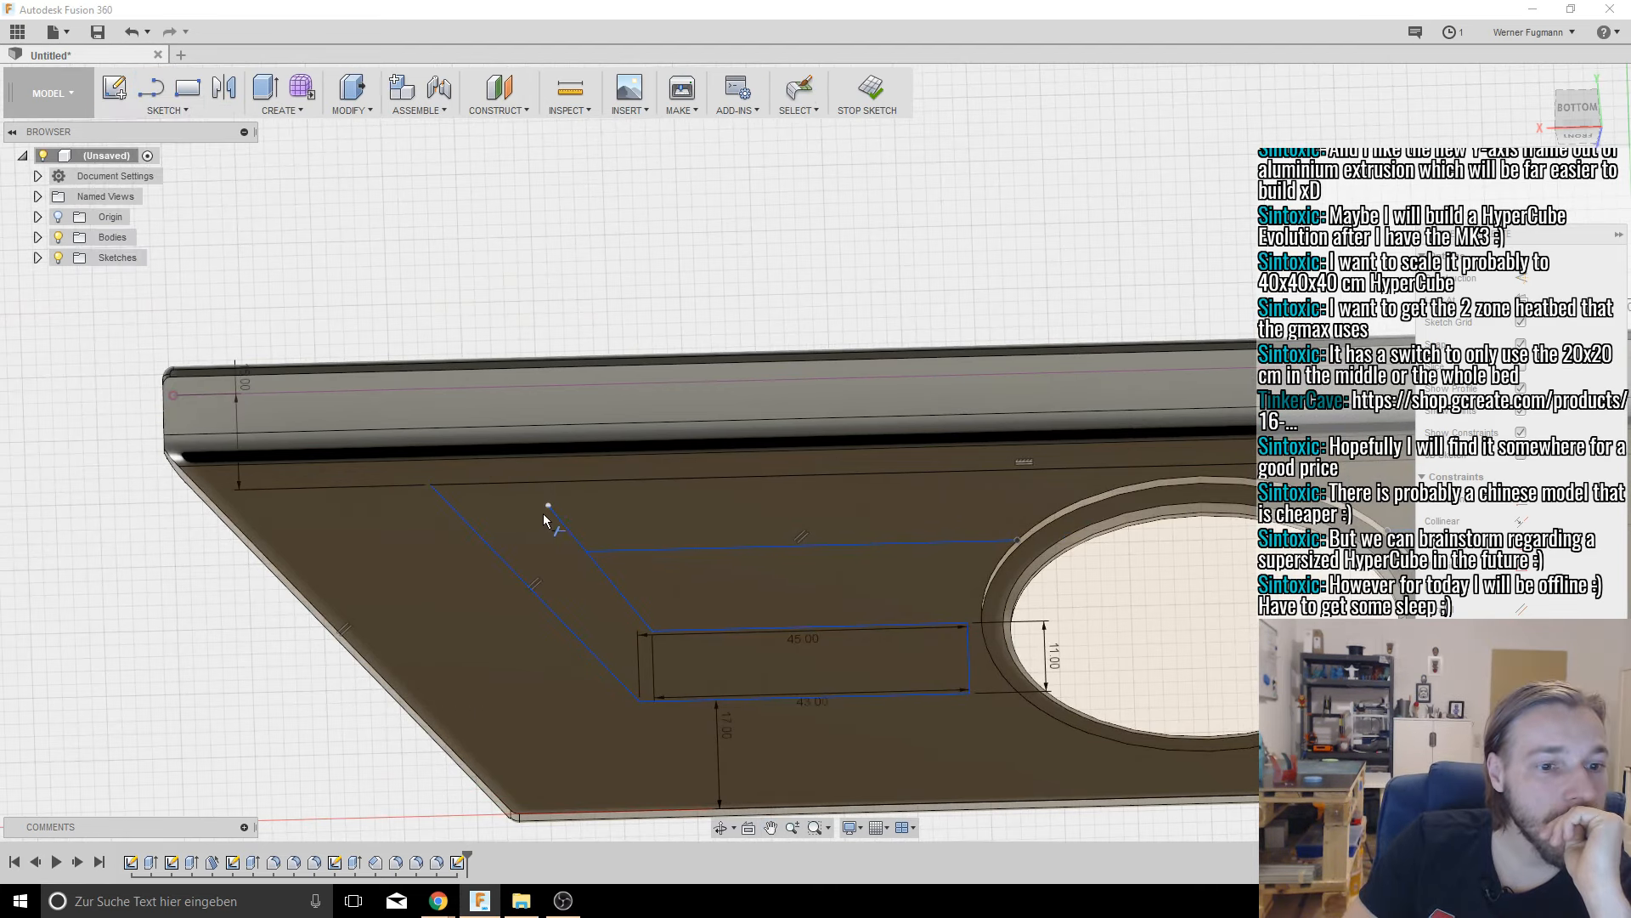
{"action": "left_click", "coordinate": [502, 479]}
{"action": "key", "text": "Escape"}
{"action": "scroll", "coordinate": [900, 599], "scroll_direction": "down", "scroll_amount": 3}
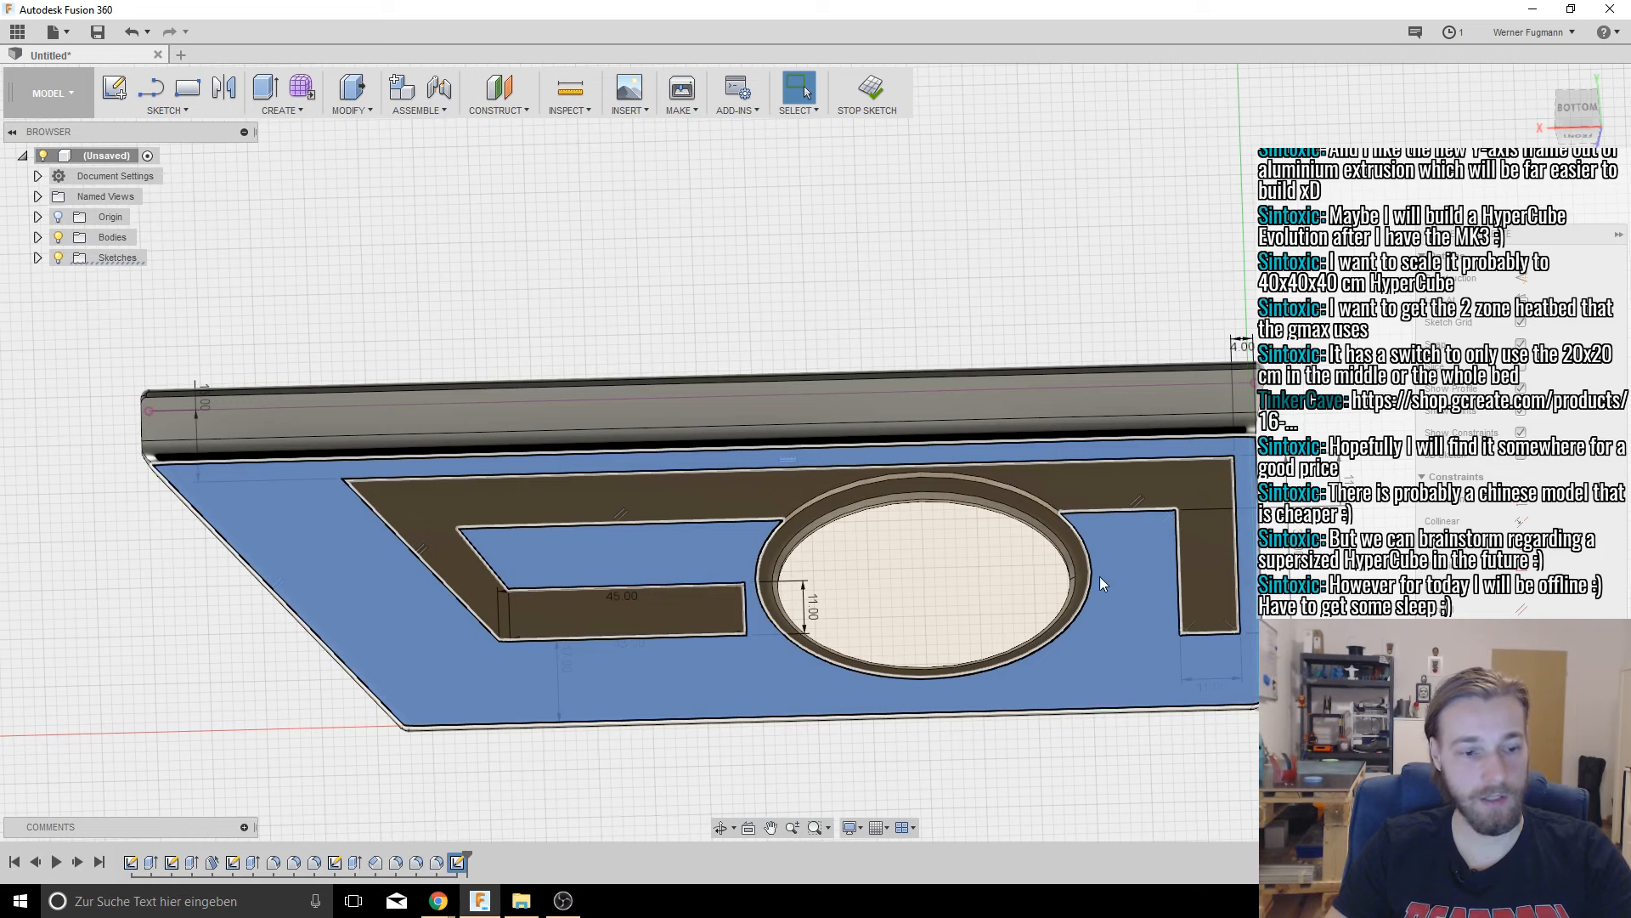
Step: Extrude the underside region surrounding the sketched outline by -1 mm
{"action": "left_click", "coordinate": [1100, 576]}
{"action": "middle_click_drag", "start_coordinate": [587, 427], "coordinate": [515, 357], "text": "shift"}
{"action": "left_click", "coordinate": [266, 97]}
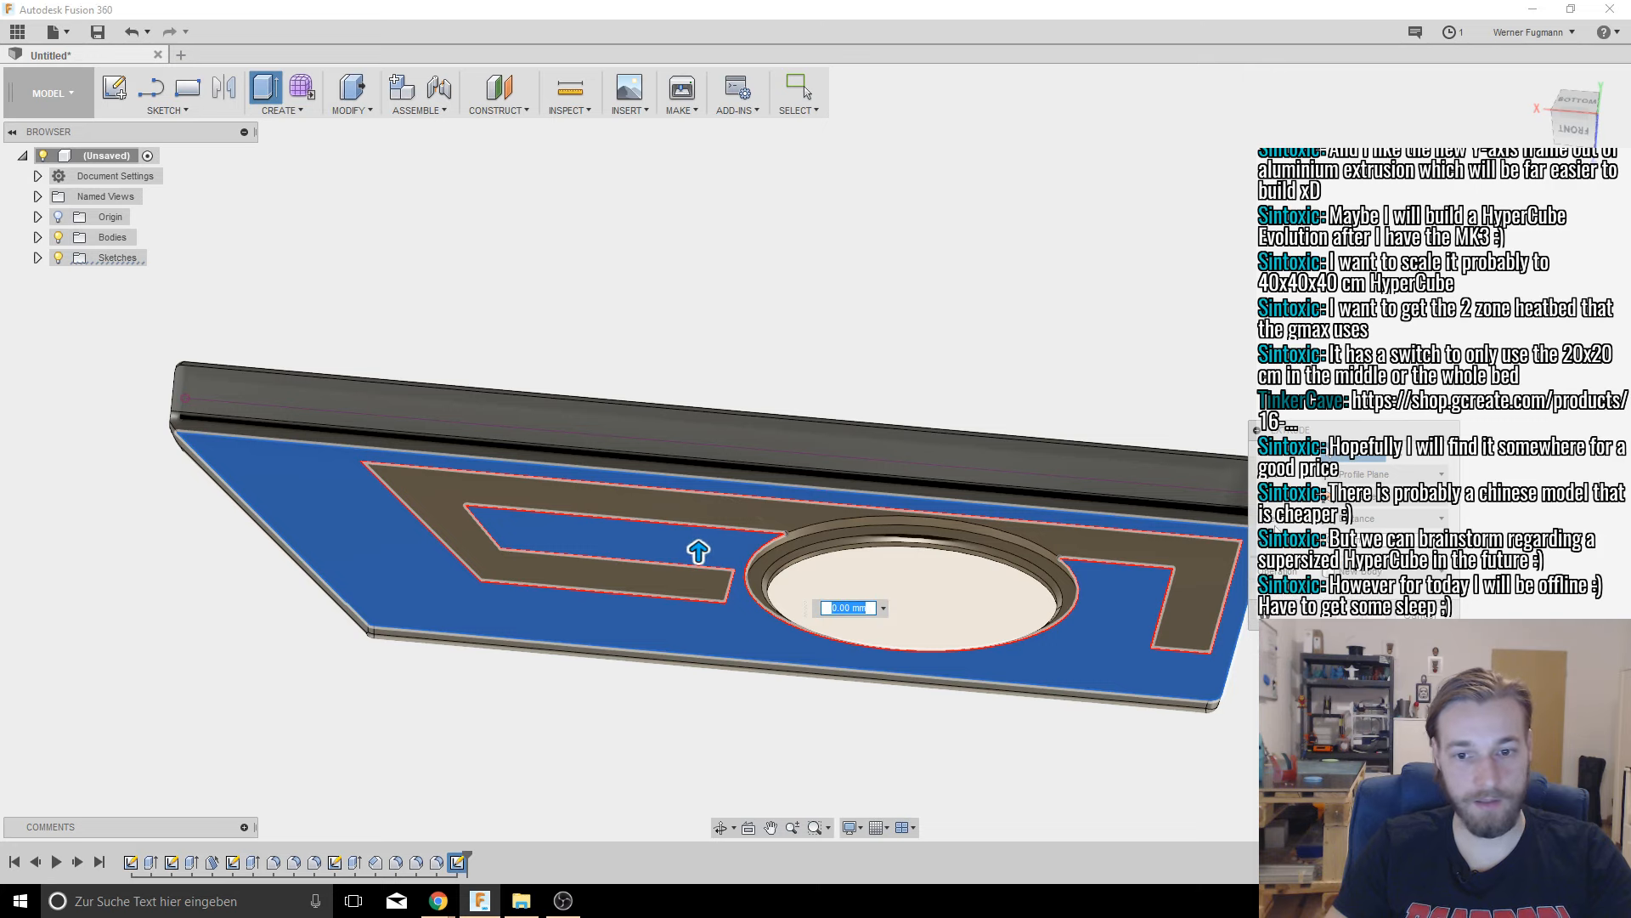
{"action": "type", "text": "-1"}
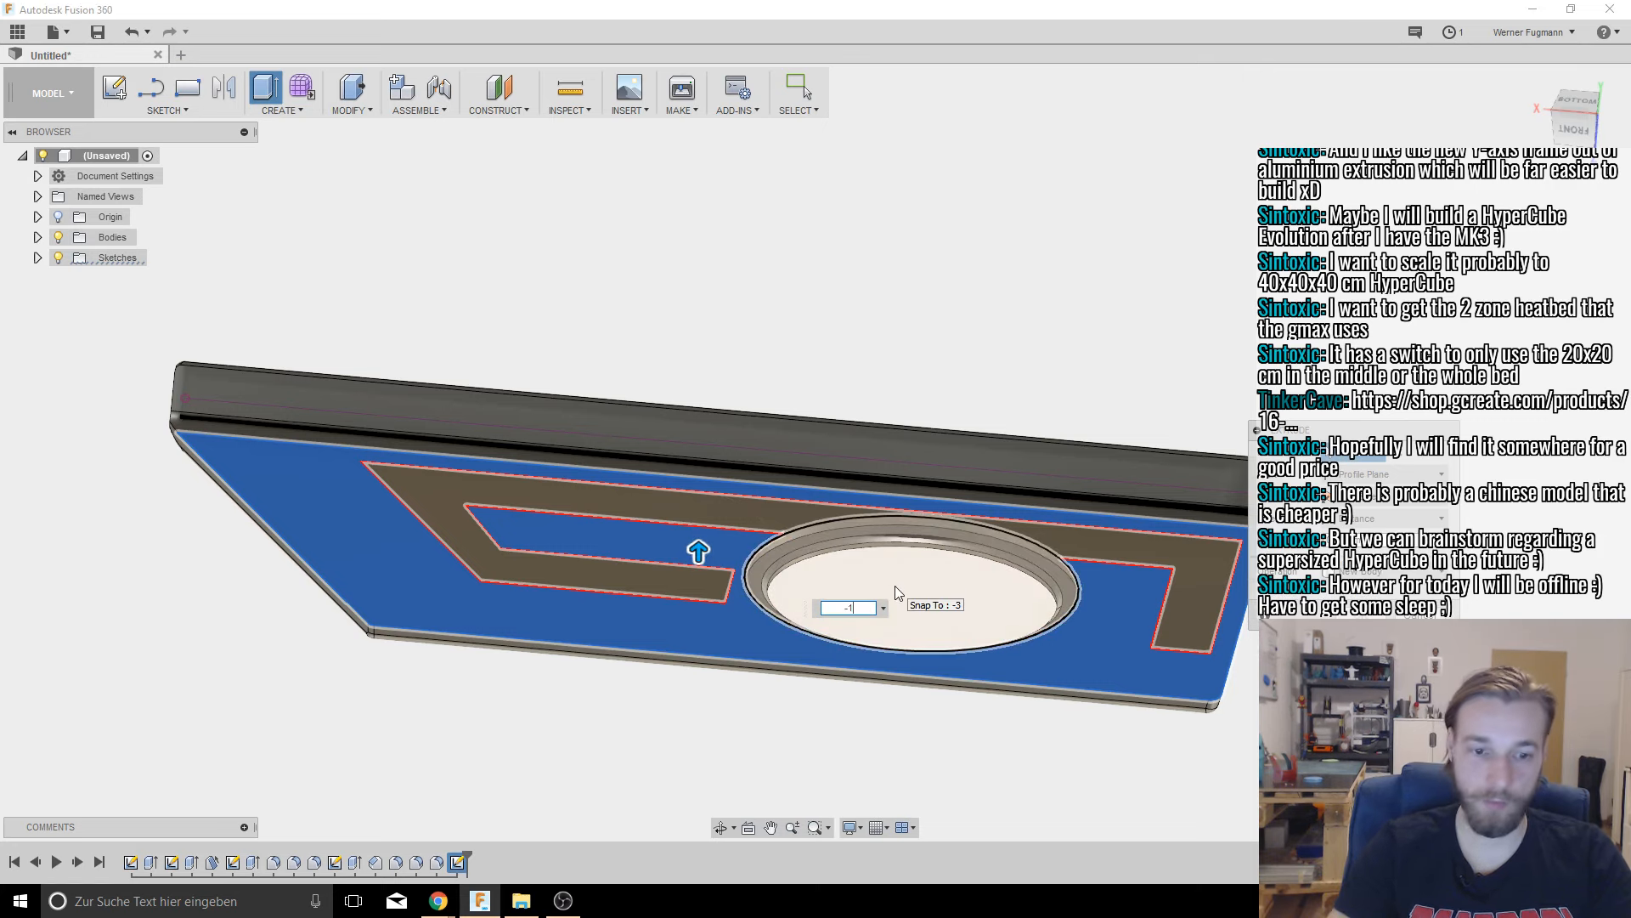
{"action": "key", "text": "Return"}
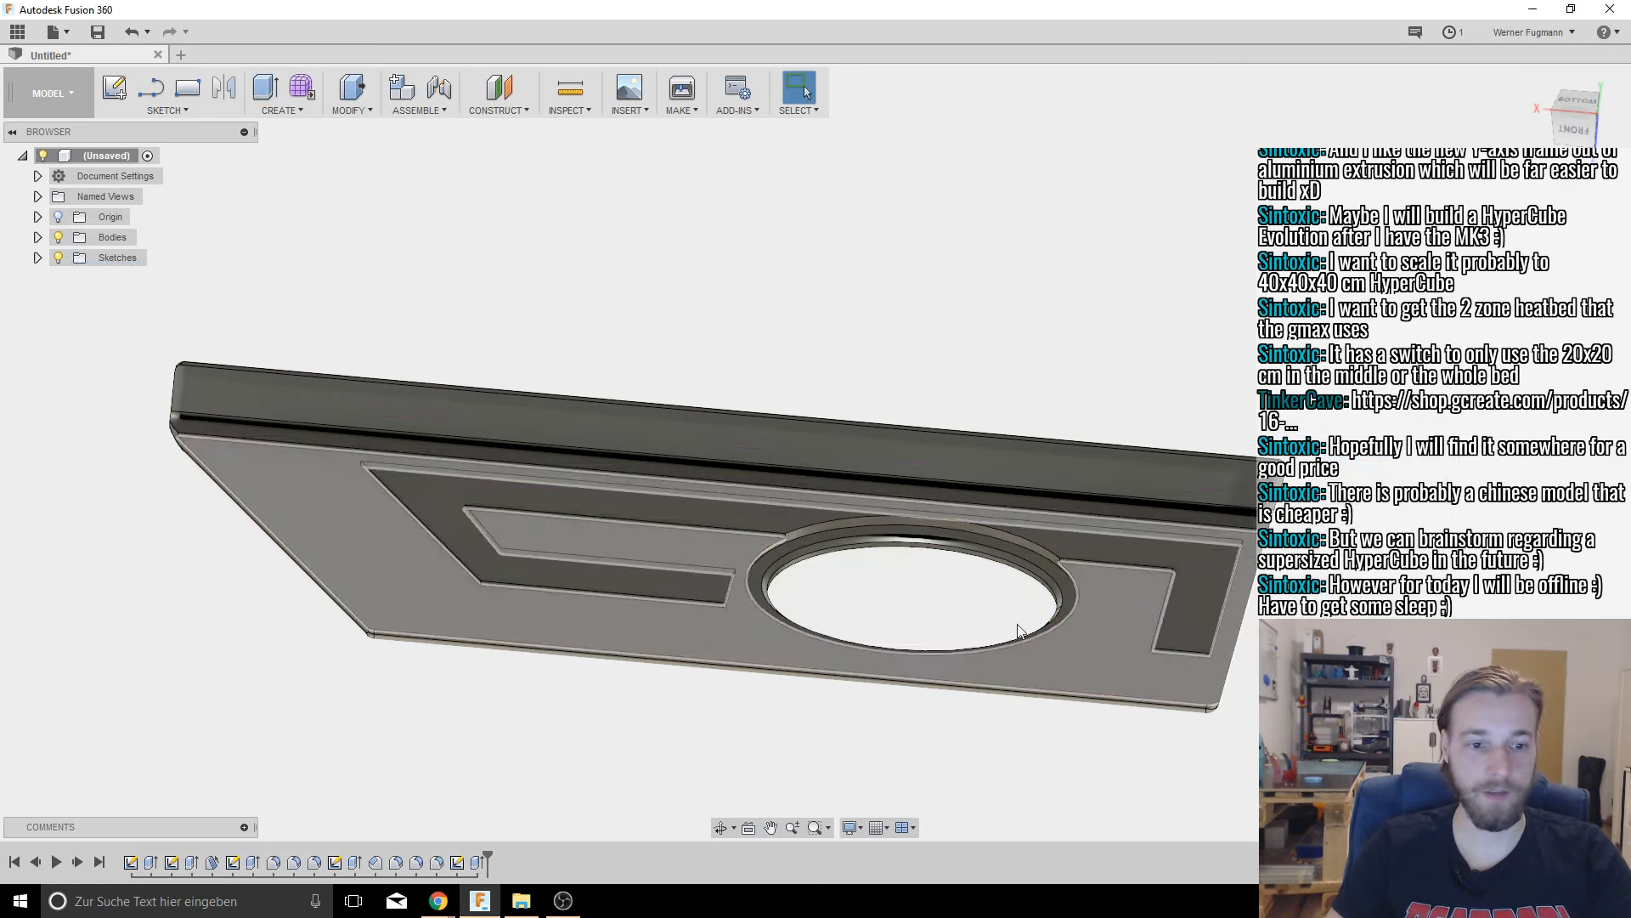
Step: Examine the outlined strip around the elliptical hole and the plate's side profile from several angles
{"action": "middle_click_drag", "start_coordinate": [1102, 334], "coordinate": [932, 331], "text": "shift"}
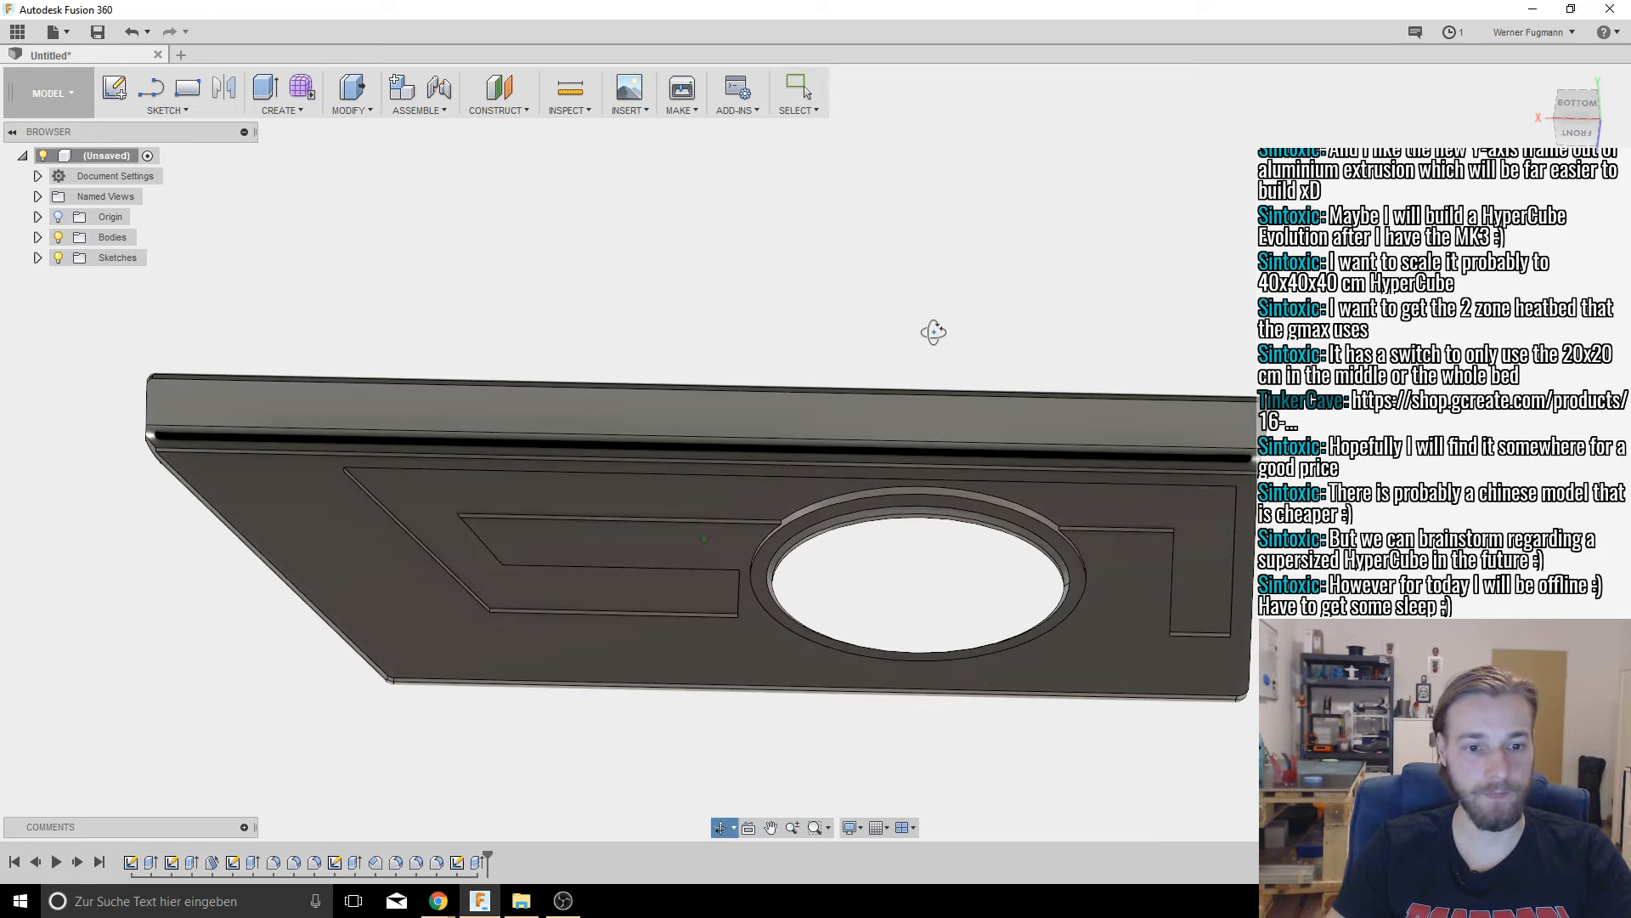
{"action": "middle_click_drag", "start_coordinate": [922, 636], "coordinate": [906, 512], "text": "shift"}
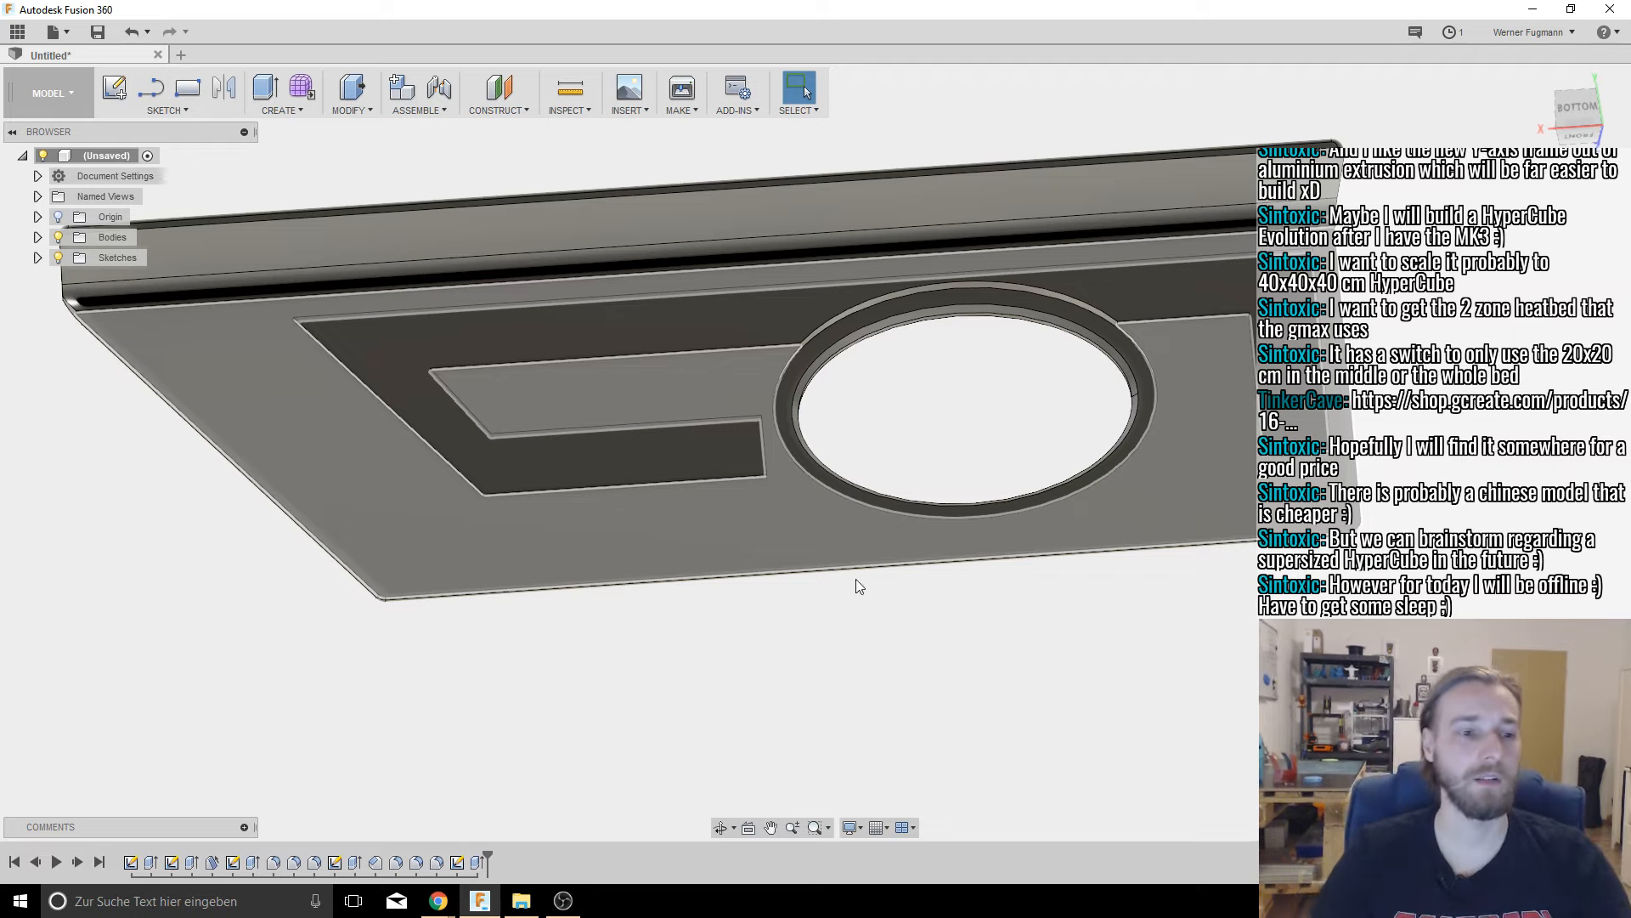
{"action": "middle_click_drag", "start_coordinate": [855, 581], "coordinate": [764, 417], "text": "shift"}
{"action": "scroll", "coordinate": [946, 439], "scroll_direction": "up", "scroll_amount": 5}
{"action": "scroll", "coordinate": [945, 440], "scroll_direction": "down", "scroll_amount": 5}
{"action": "scroll", "coordinate": [915, 529], "scroll_direction": "up", "scroll_amount": 3}
{"action": "middle_click_drag", "start_coordinate": [914, 528], "coordinate": [813, 554], "text": "shift"}
{"action": "middle_click_drag", "start_coordinate": [919, 629], "coordinate": [822, 514]}
{"action": "middle_click_drag", "start_coordinate": [719, 480], "coordinate": [696, 481], "text": "shift"}
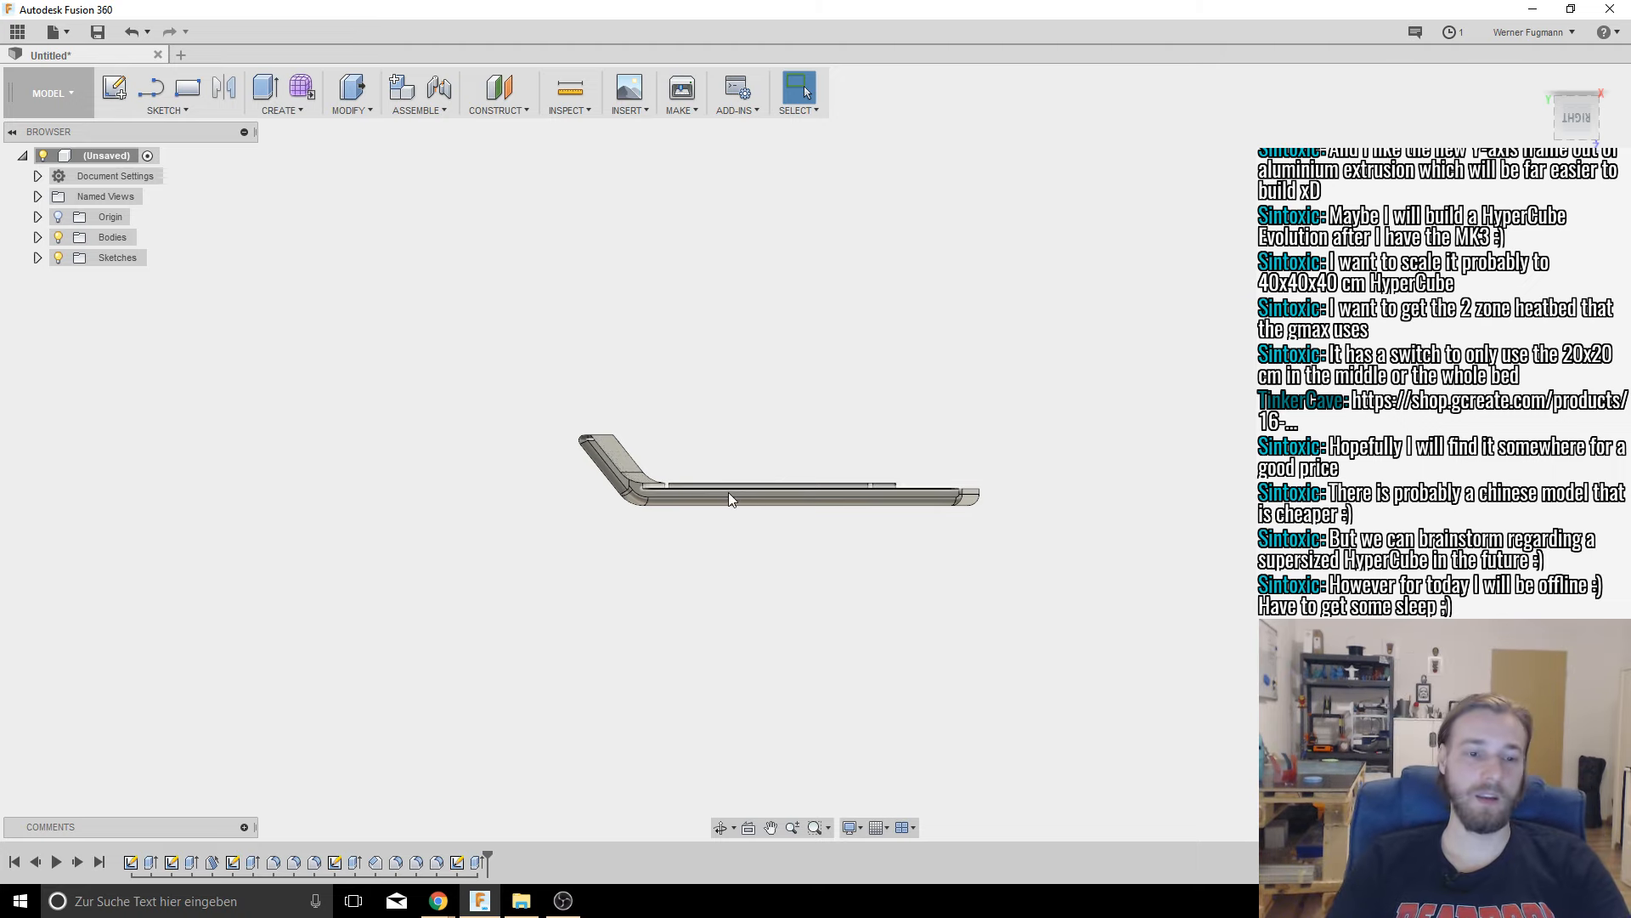
{"action": "middle_click_drag", "start_coordinate": [728, 492], "coordinate": [928, 510], "text": "shift"}
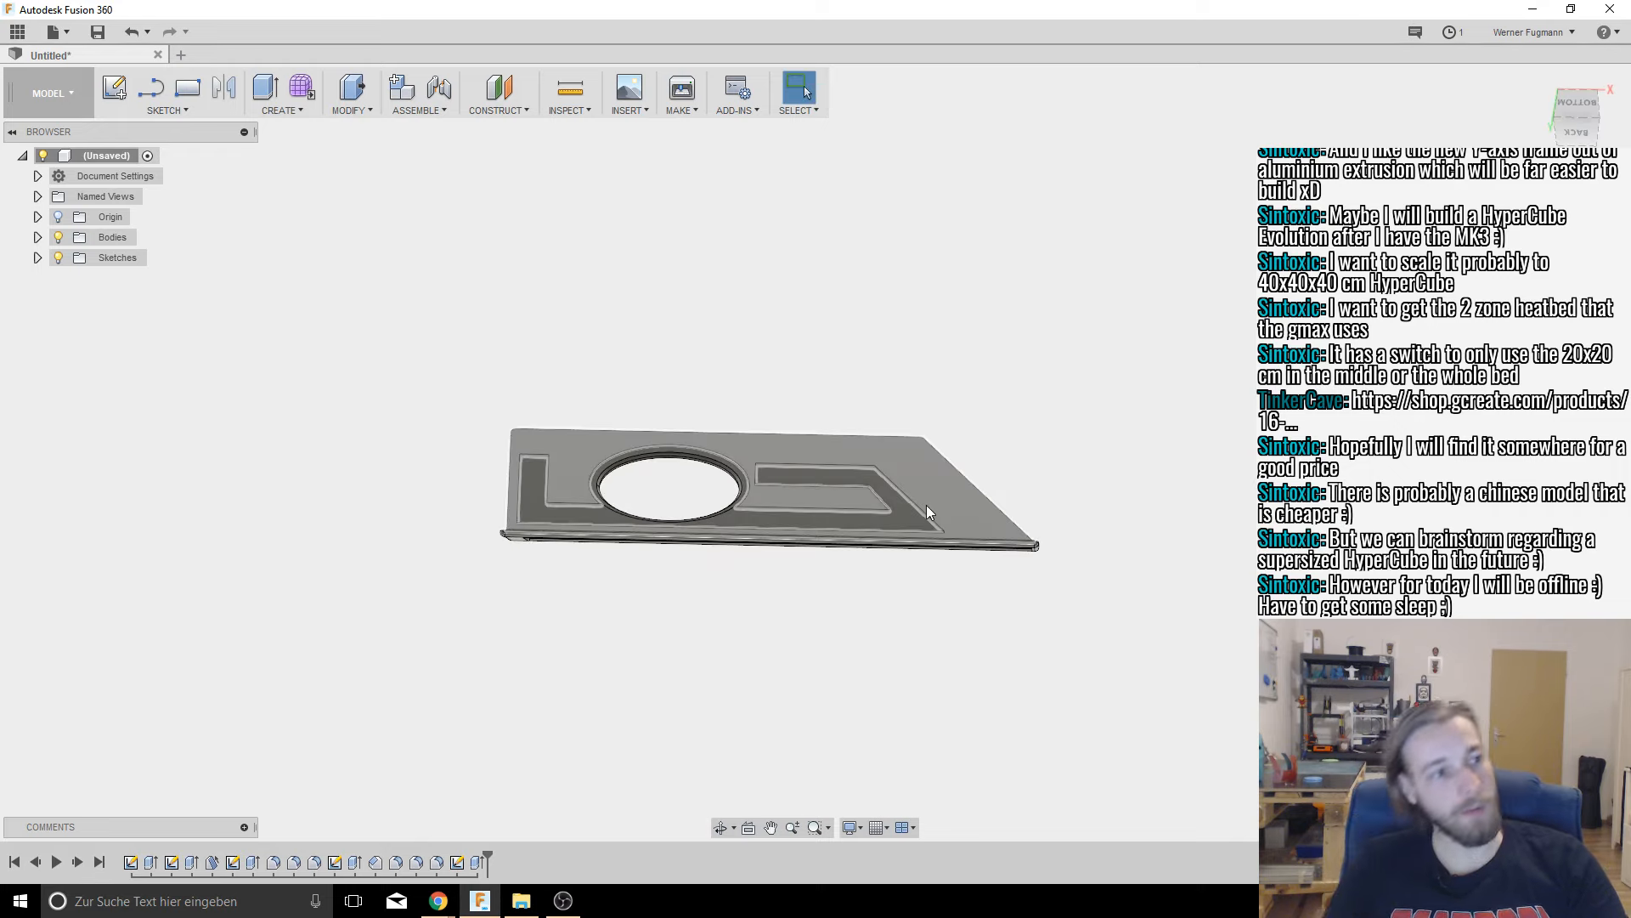
Step: Save the design as Type81_Zierleiste_R in the project's master location
{"action": "left_click", "coordinate": [67, 33]}
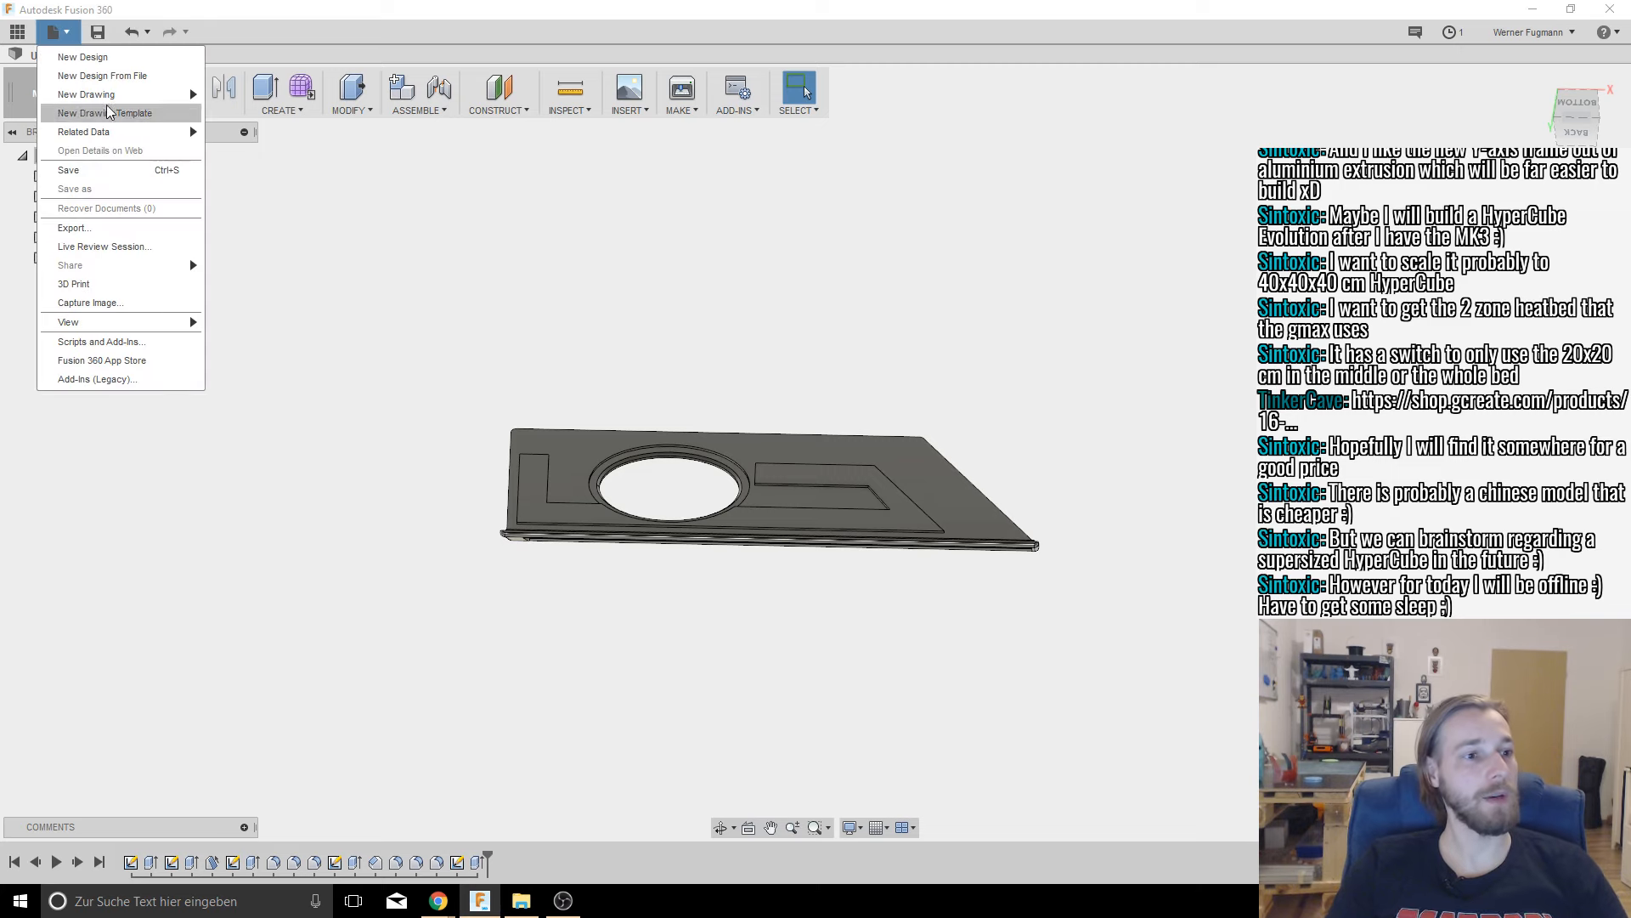
{"action": "left_click", "coordinate": [77, 170]}
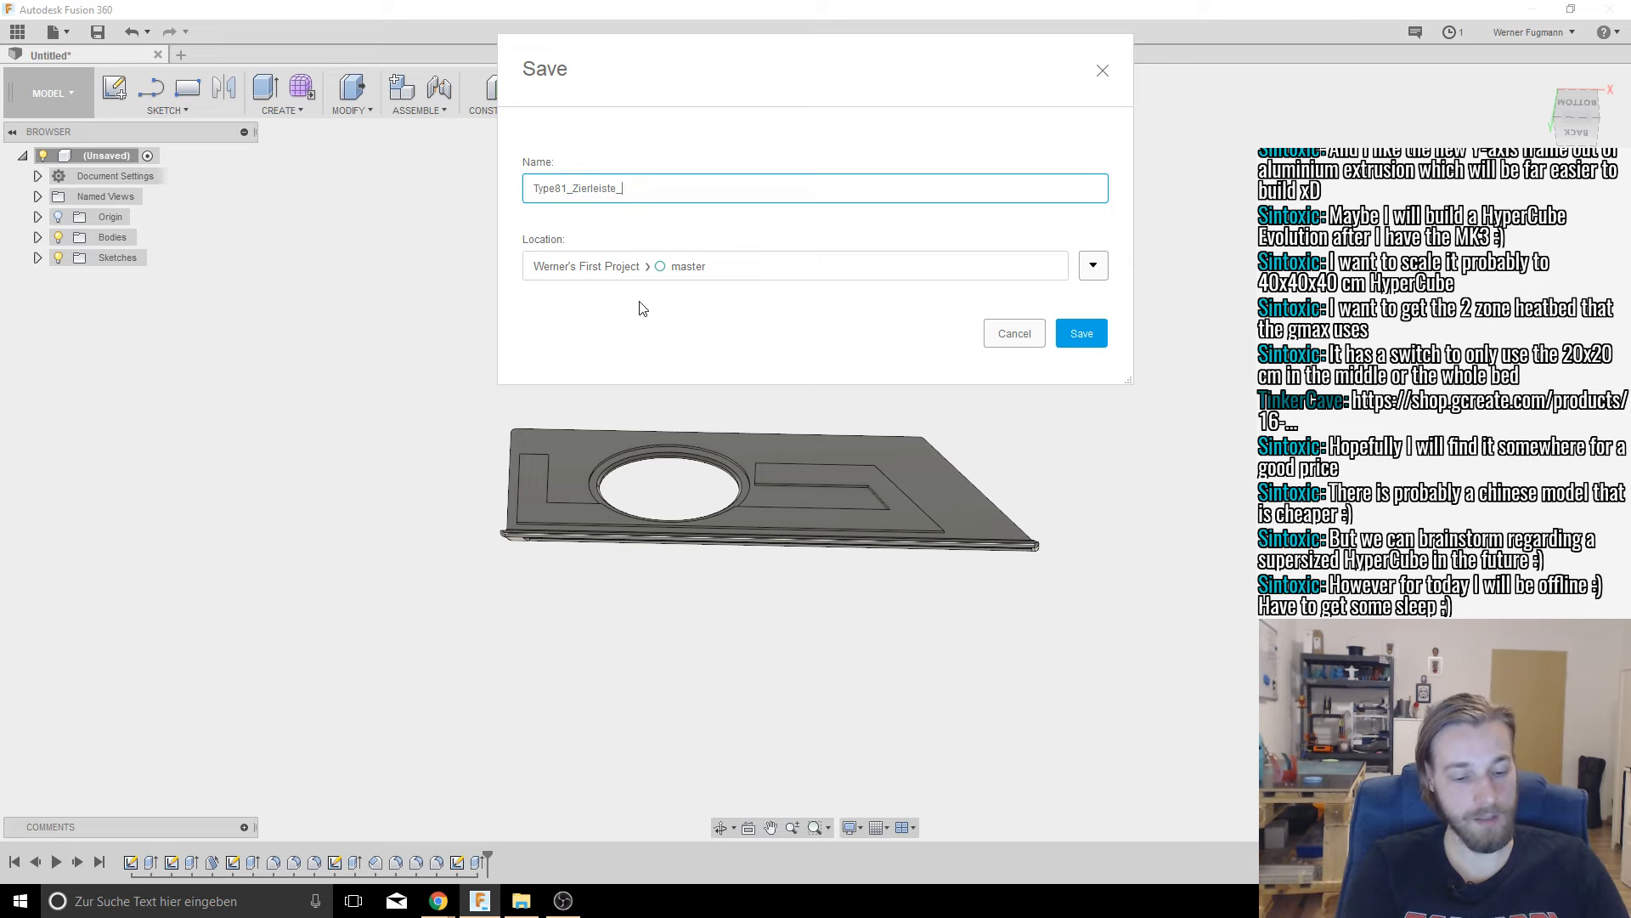
{"action": "left_click", "coordinate": [1082, 334]}
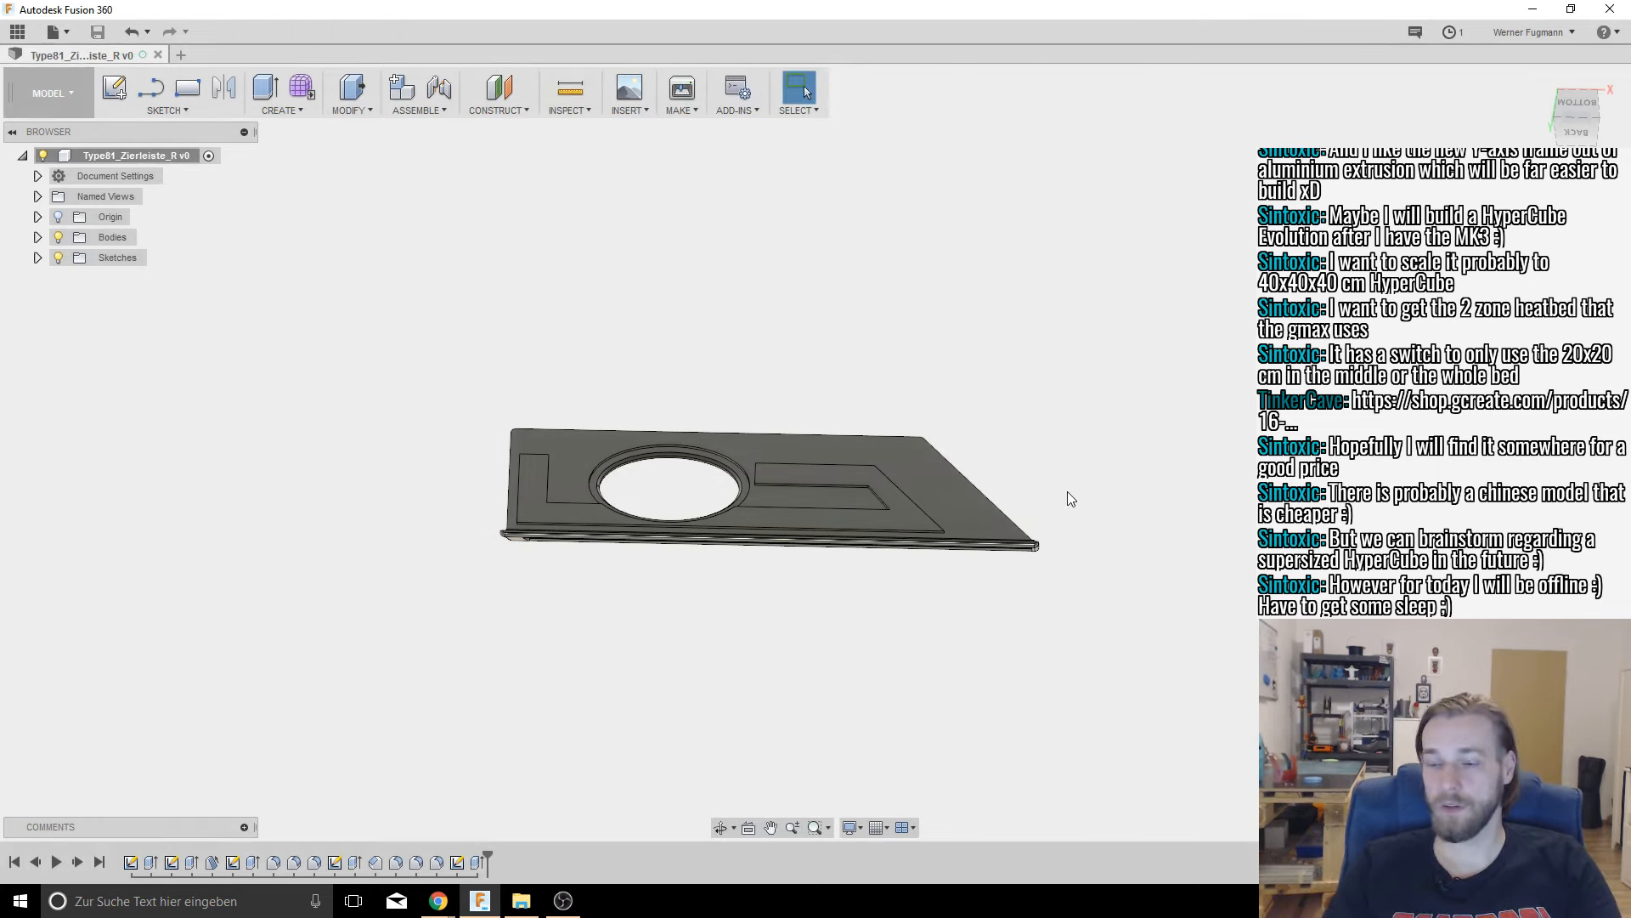
{"action": "middle_click_drag", "start_coordinate": [784, 482], "coordinate": [655, 328], "text": "shift"}
{"action": "scroll", "coordinate": [1048, 413], "scroll_direction": "up", "scroll_amount": 6}
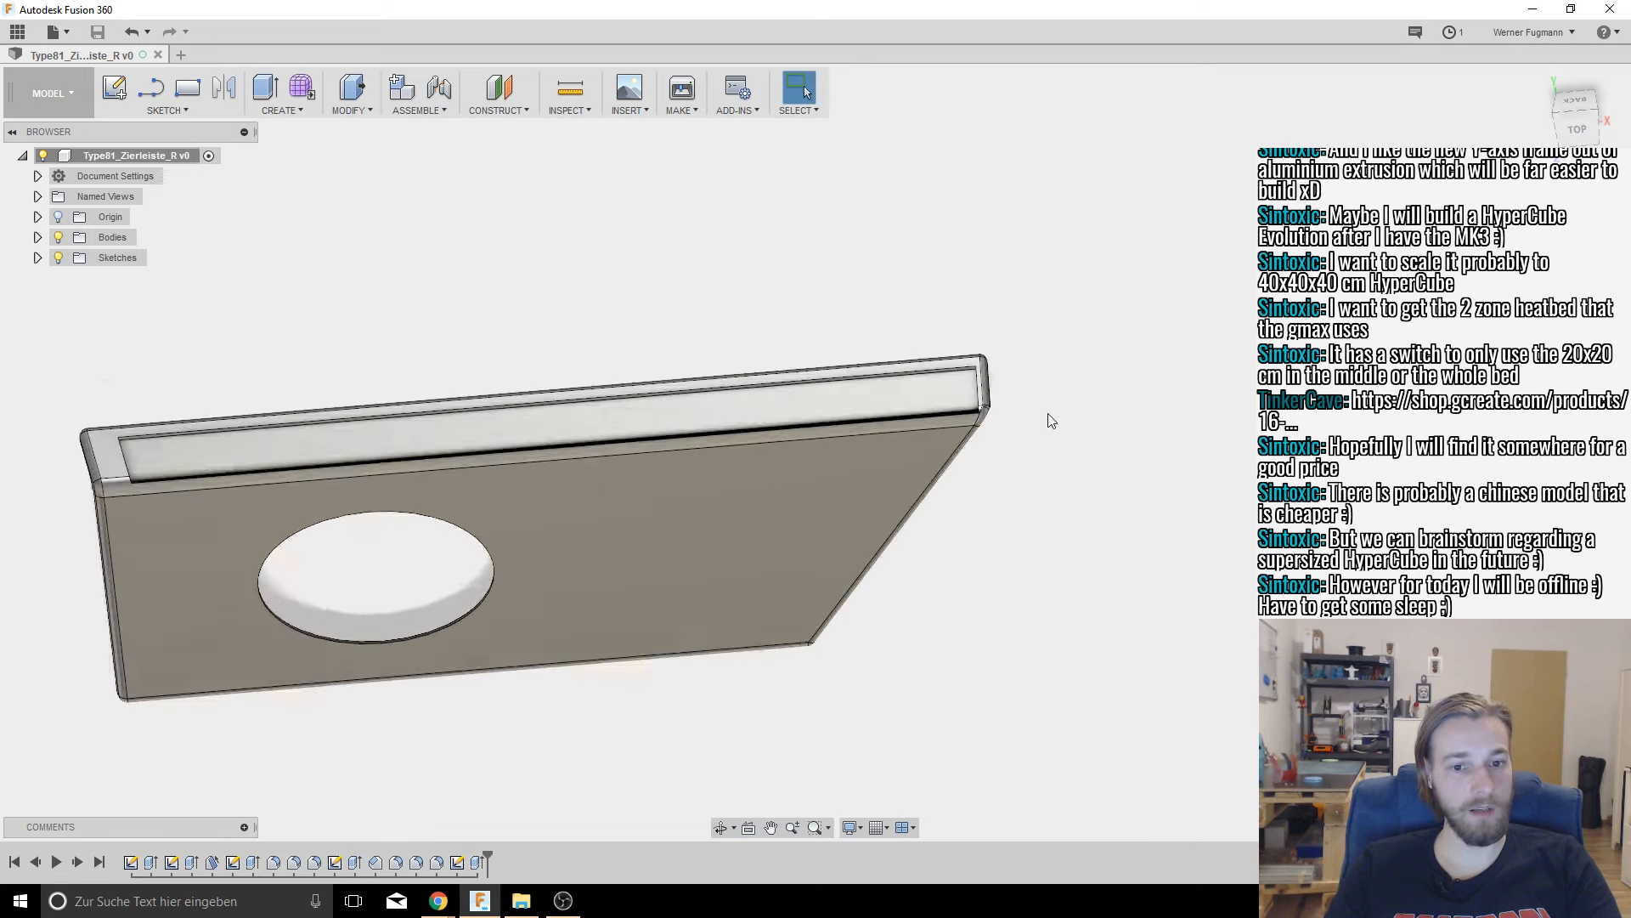
{"action": "middle_click_drag", "start_coordinate": [983, 426], "coordinate": [955, 489], "text": "shift"}
{"action": "scroll", "coordinate": [954, 491], "scroll_direction": "down", "scroll_amount": 10}
{"action": "middle_click_drag", "start_coordinate": [794, 520], "coordinate": [812, 483], "text": "shift"}
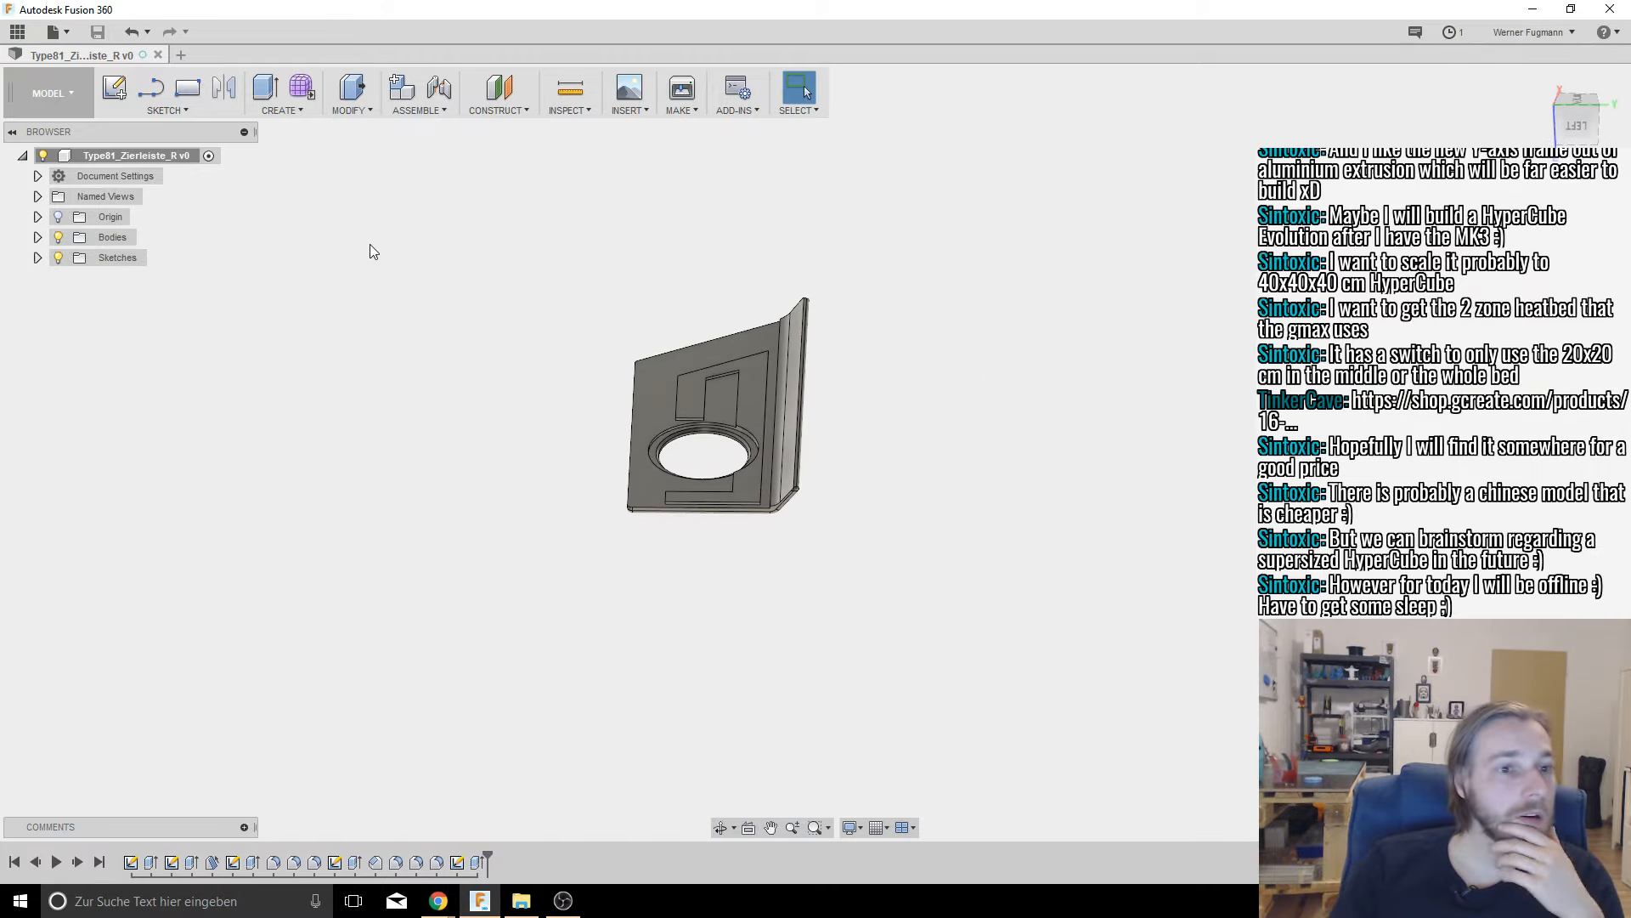
{"action": "left_click", "coordinate": [500, 94]}
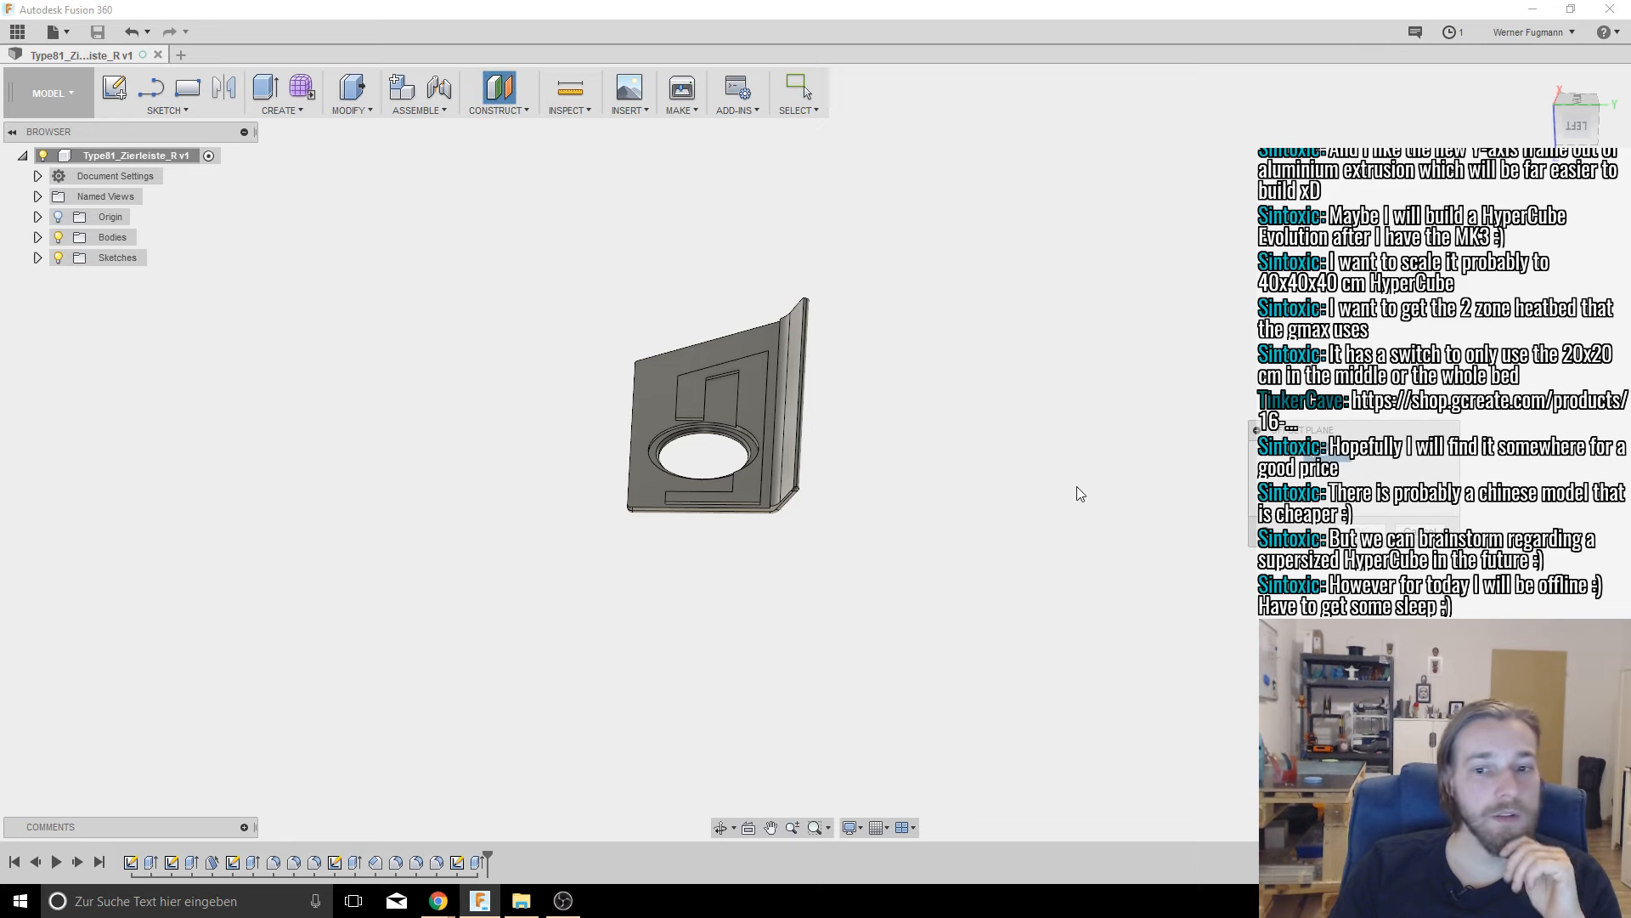
{"action": "middle_click_drag", "start_coordinate": [805, 441], "coordinate": [764, 408], "text": "shift"}
{"action": "left_click", "coordinate": [37, 217]}
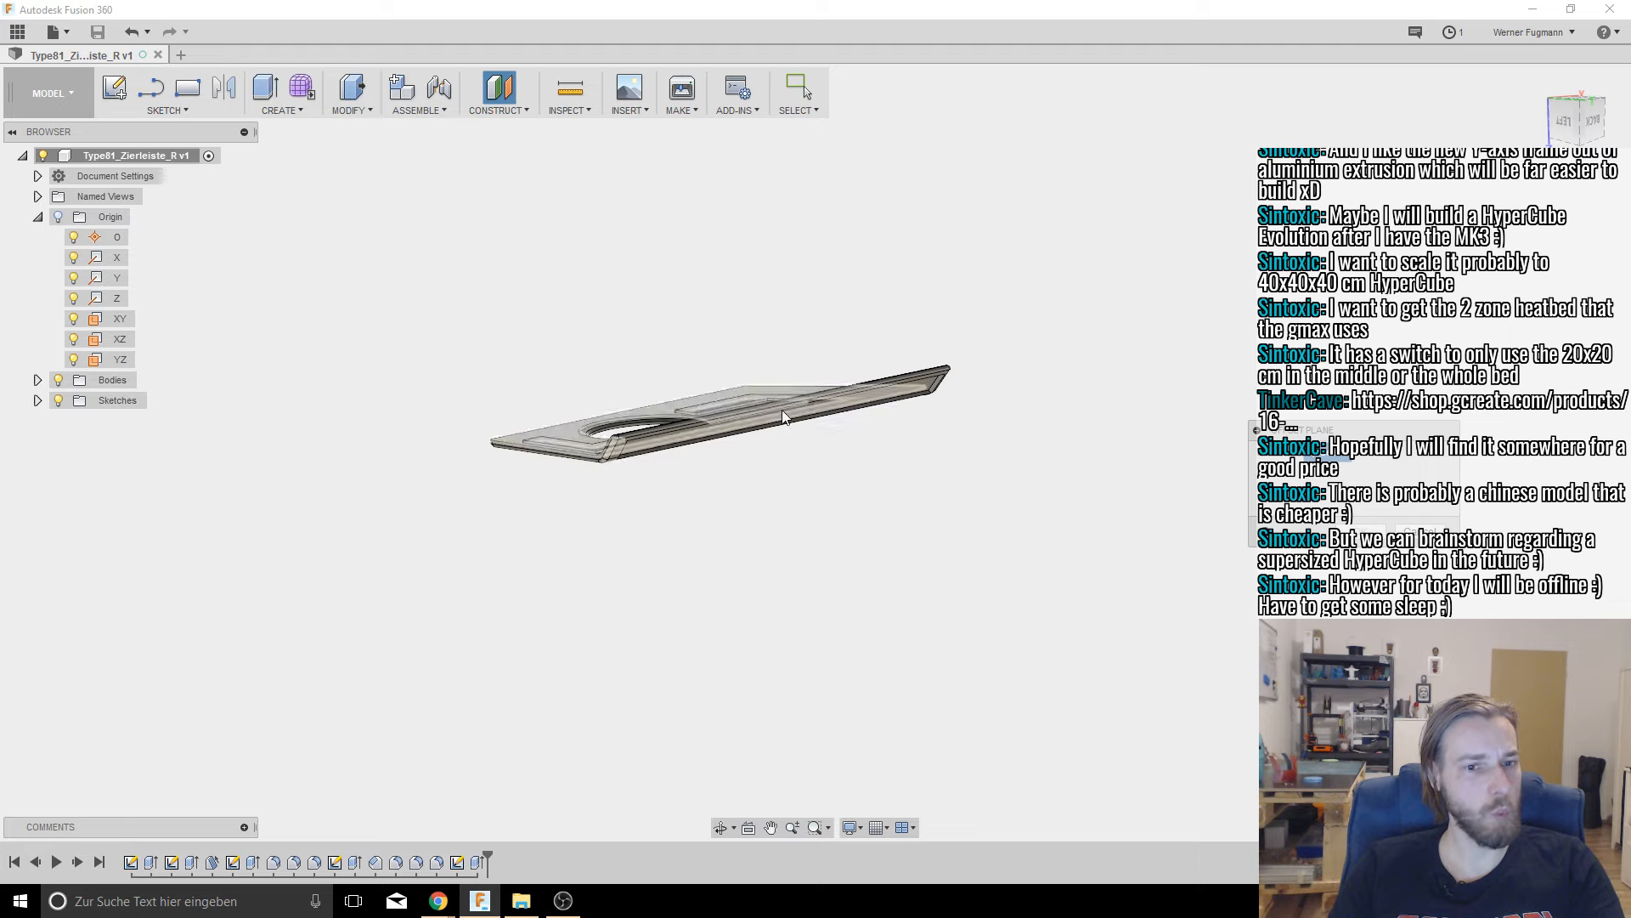
{"action": "scroll", "coordinate": [783, 413], "scroll_direction": "down", "scroll_amount": 3}
{"action": "middle_click_drag", "start_coordinate": [776, 412], "coordinate": [707, 413], "text": "shift"}
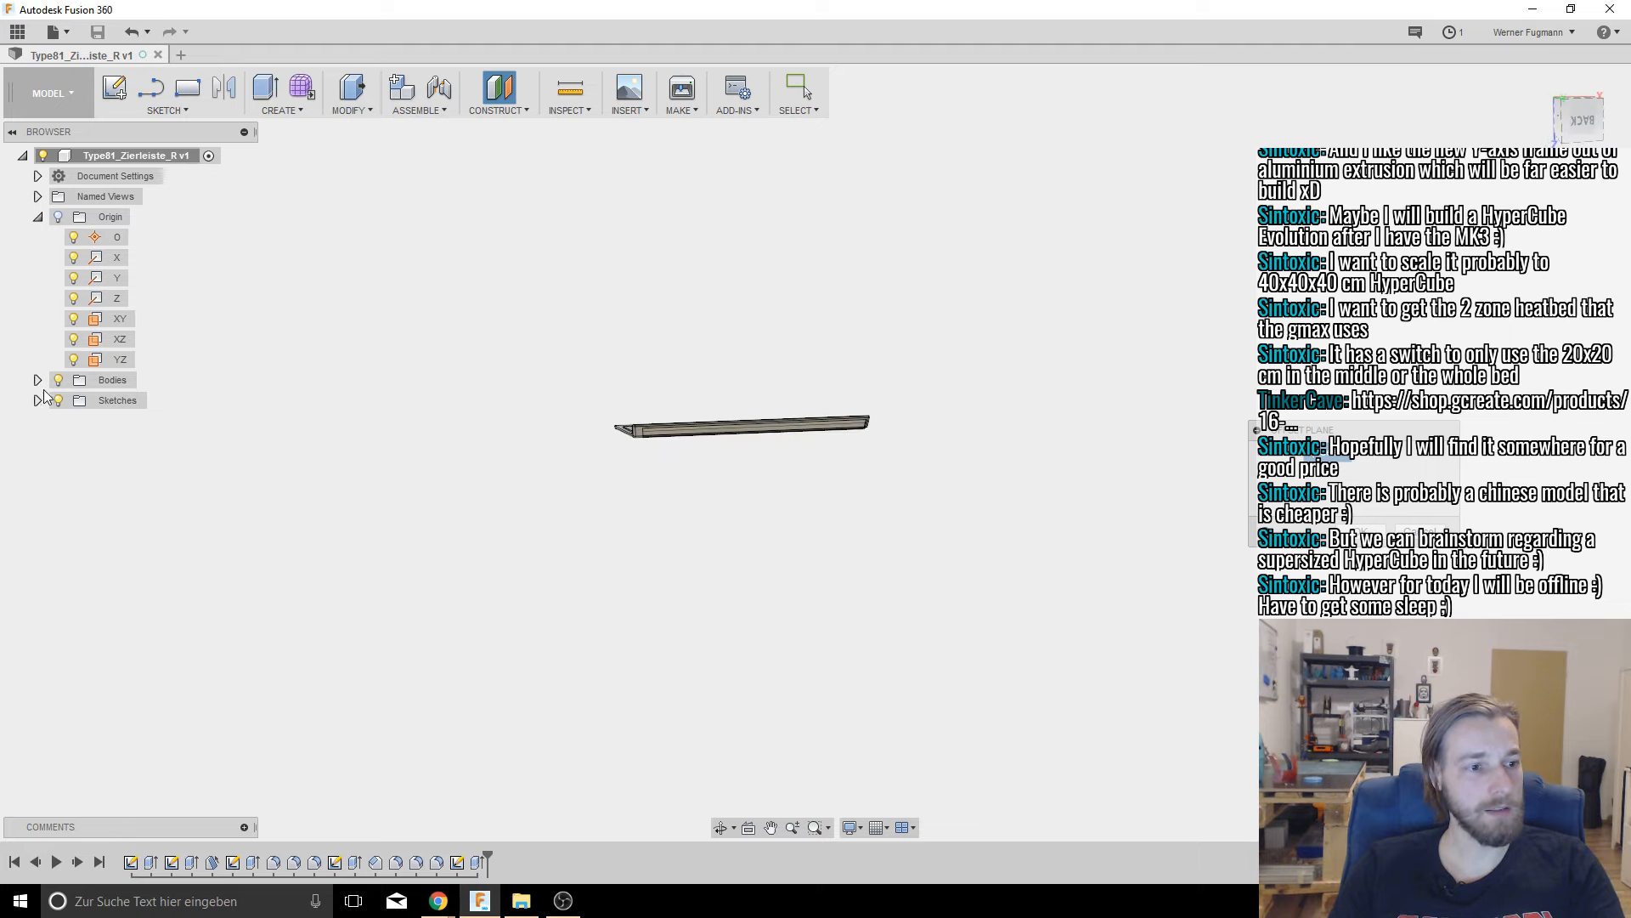
{"action": "left_click", "coordinate": [58, 217]}
{"action": "middle_click_drag", "start_coordinate": [651, 518], "coordinate": [629, 437], "text": "shift"}
{"action": "left_click", "coordinate": [638, 457]}
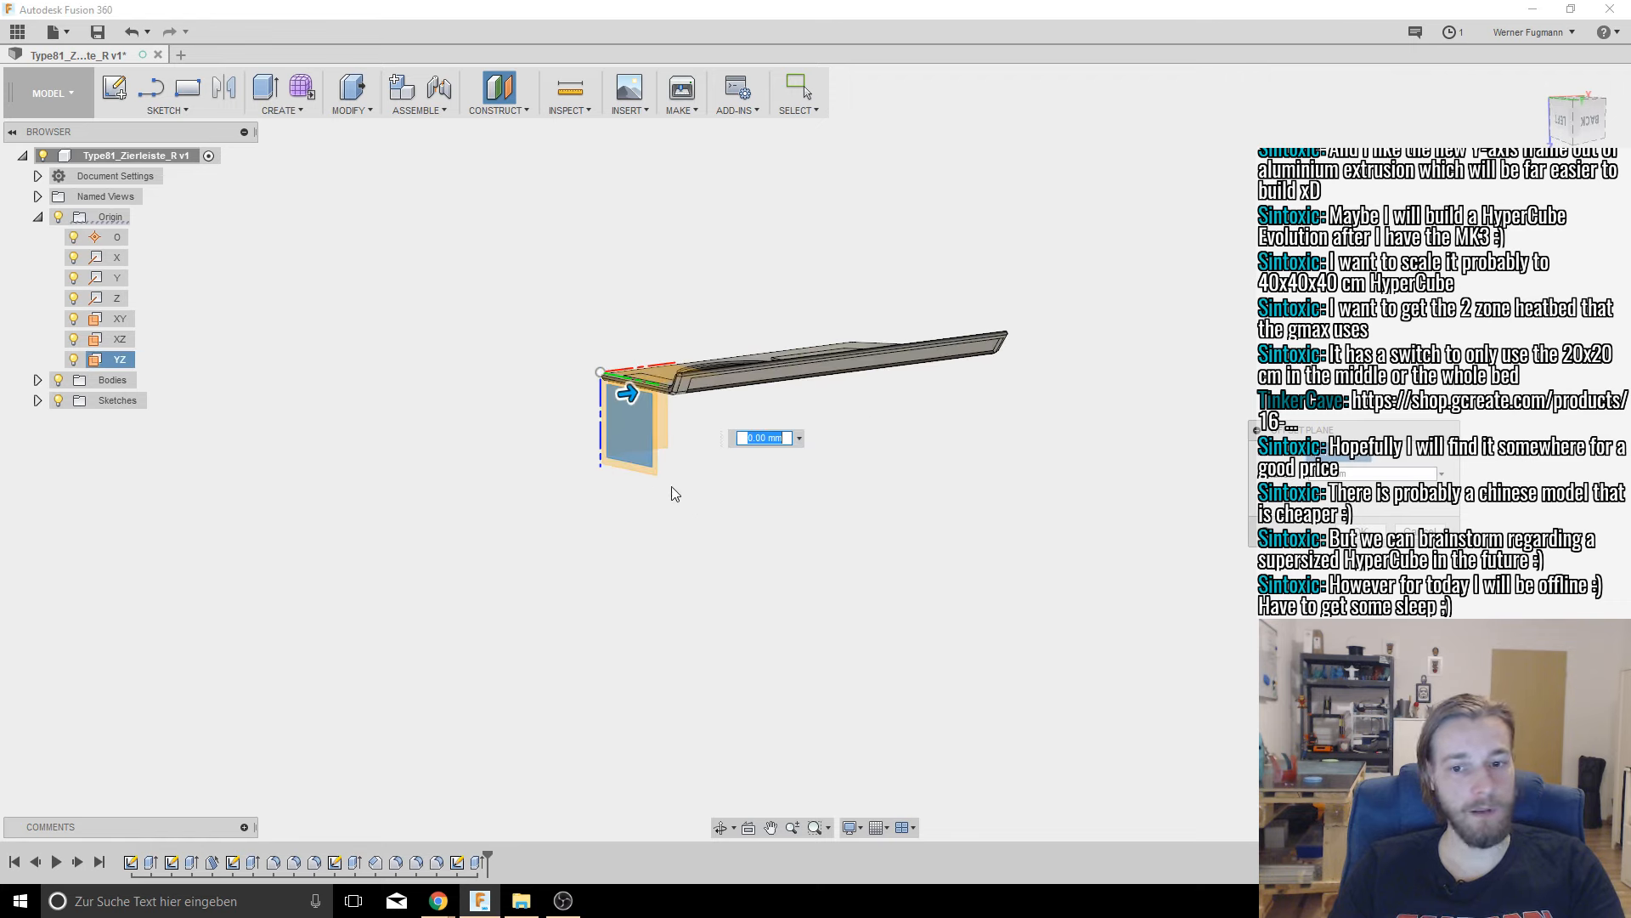
{"action": "key", "text": "Escape"}
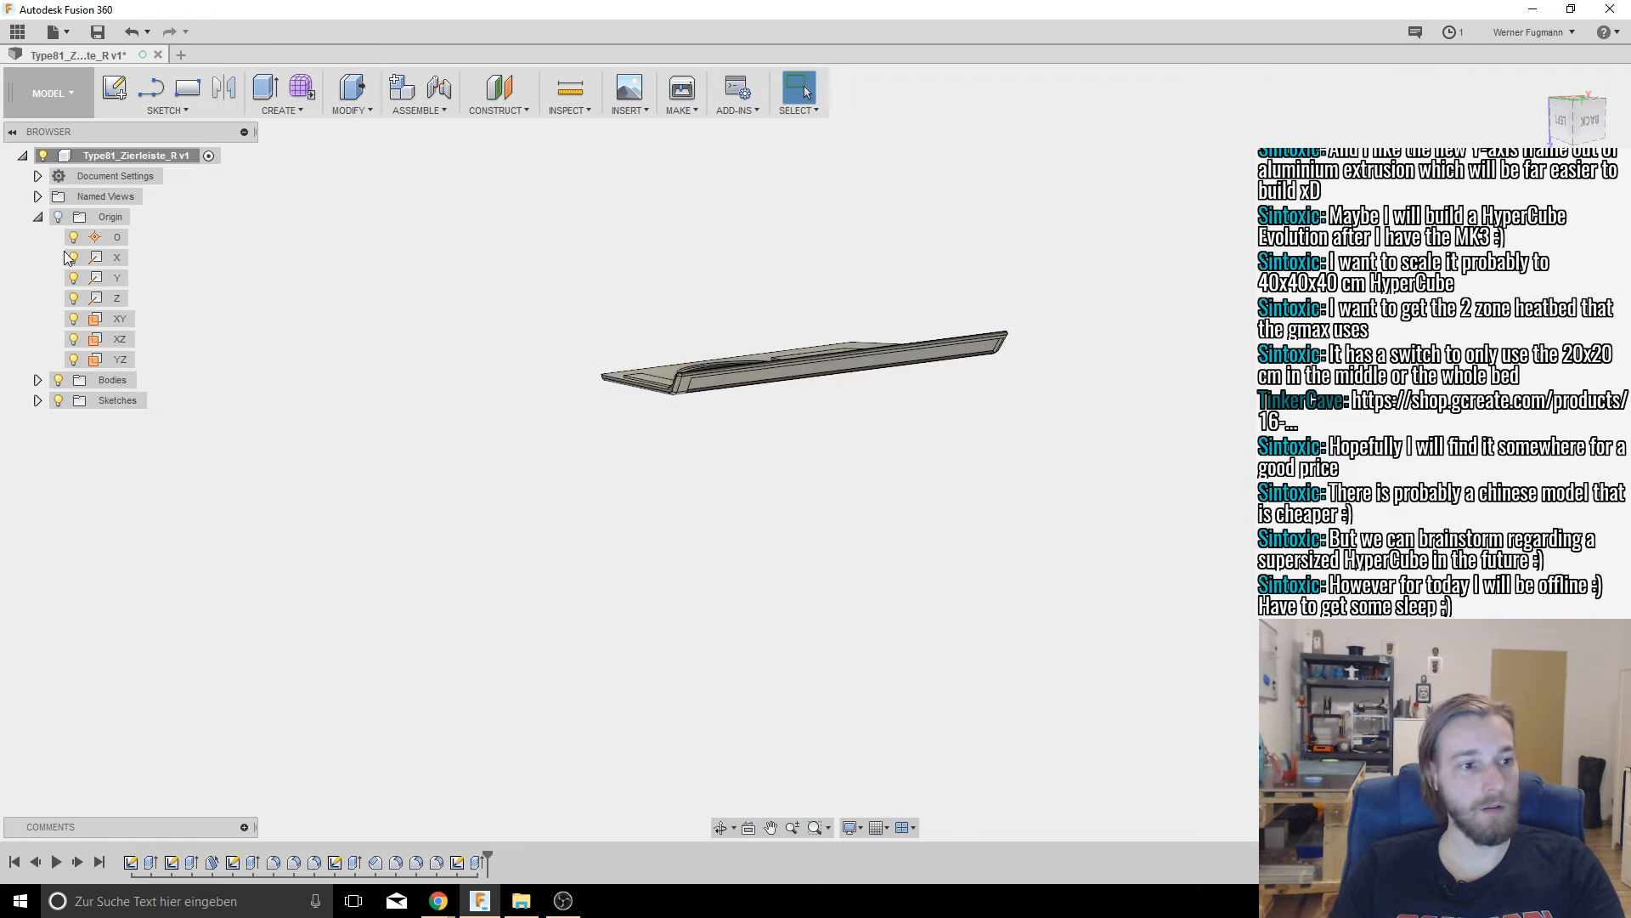
Step: Show the design's origin planes and axes
{"action": "left_click", "coordinate": [58, 217]}
{"action": "left_click", "coordinate": [279, 110]}
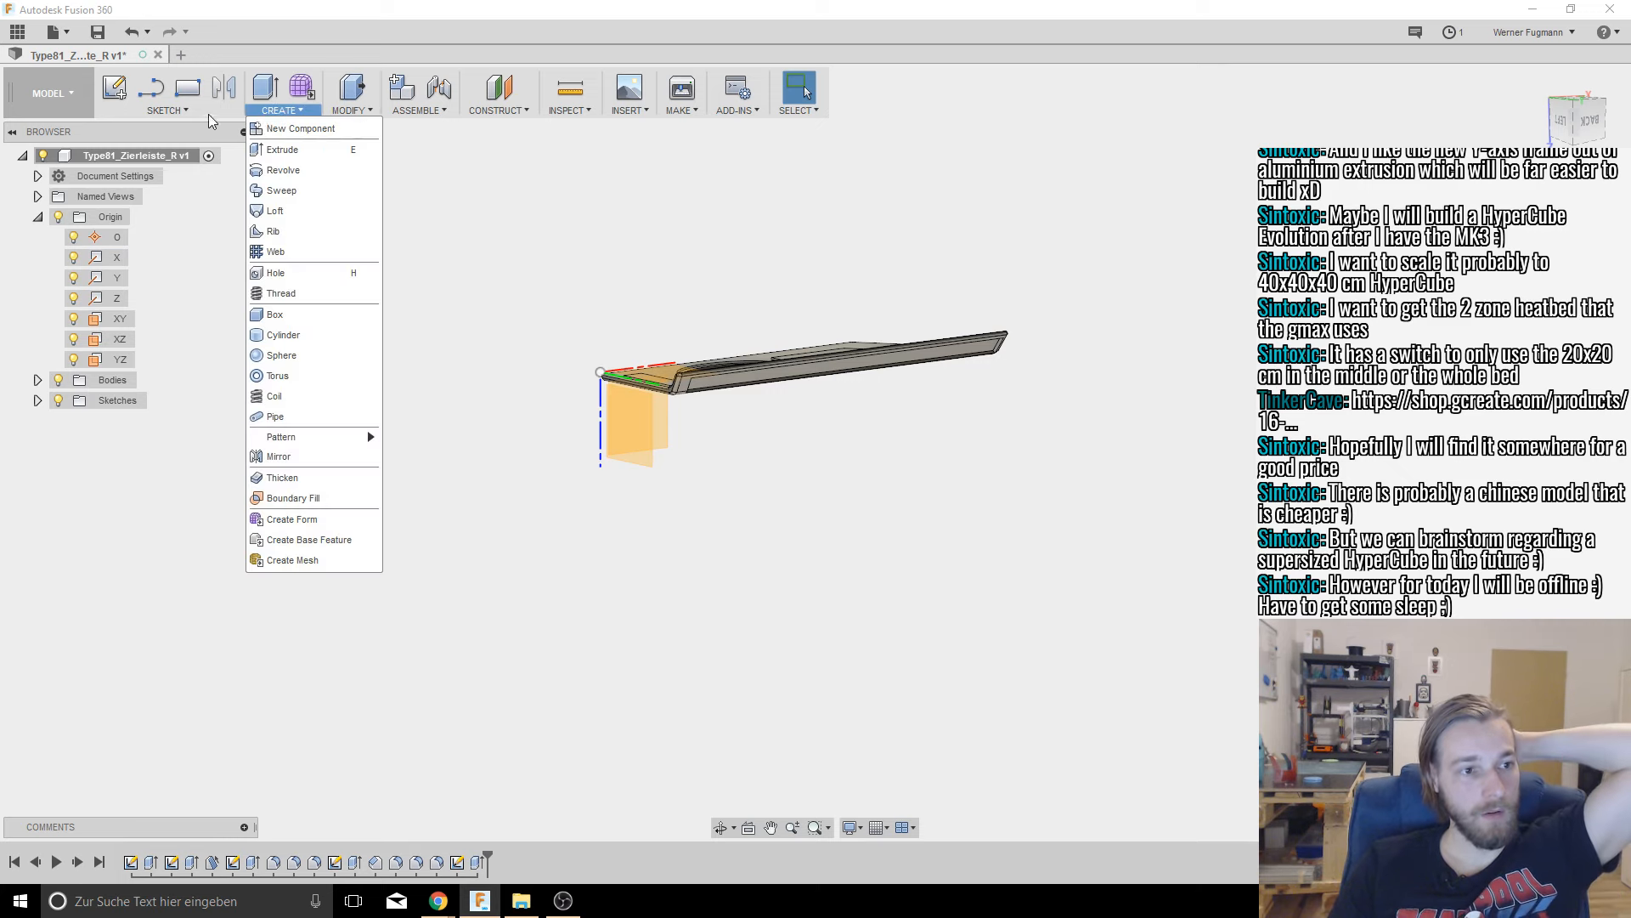
{"action": "left_click", "coordinate": [348, 111]}
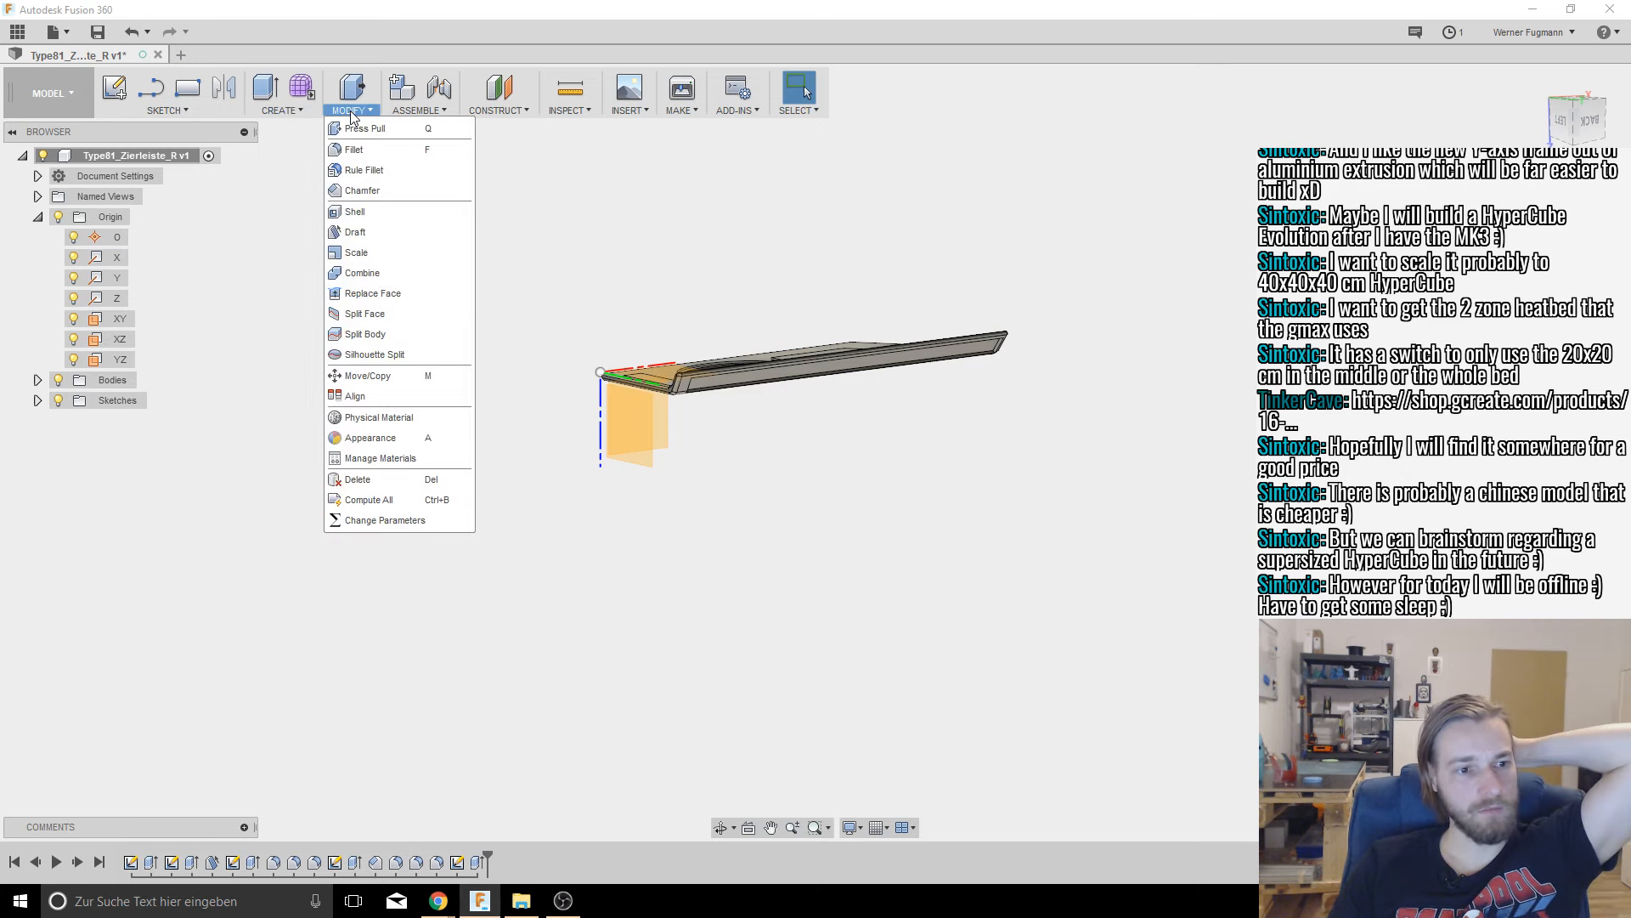
{"action": "mouse_move", "coordinate": [248, 110]}
{"action": "mouse_move", "coordinate": [188, 112]}
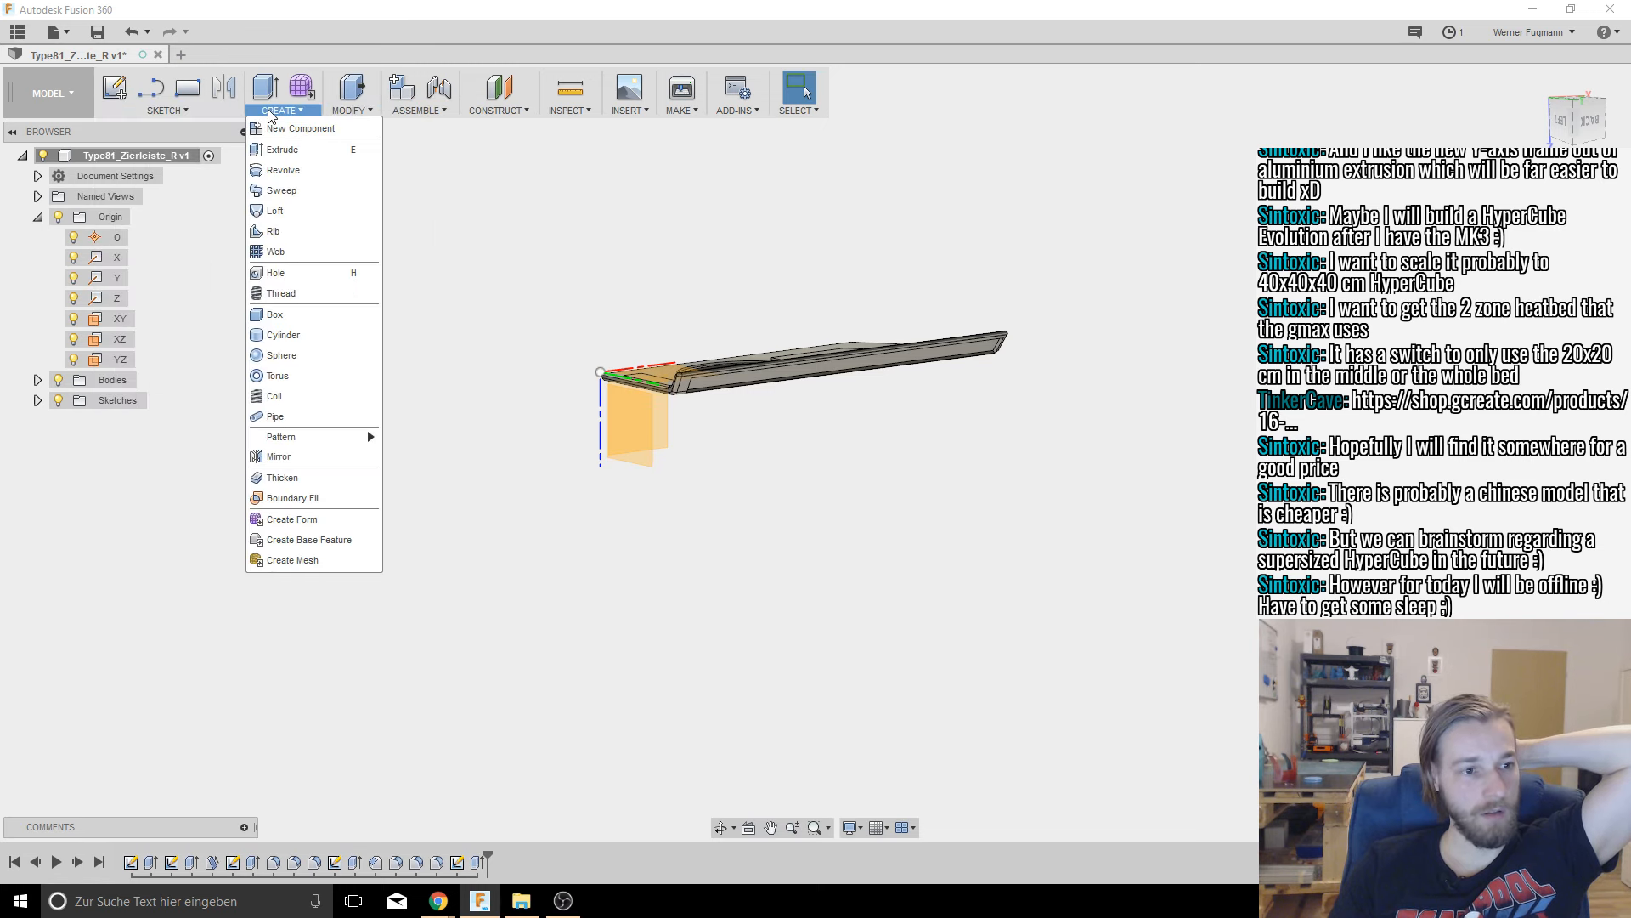
{"action": "left_click", "coordinate": [275, 457]}
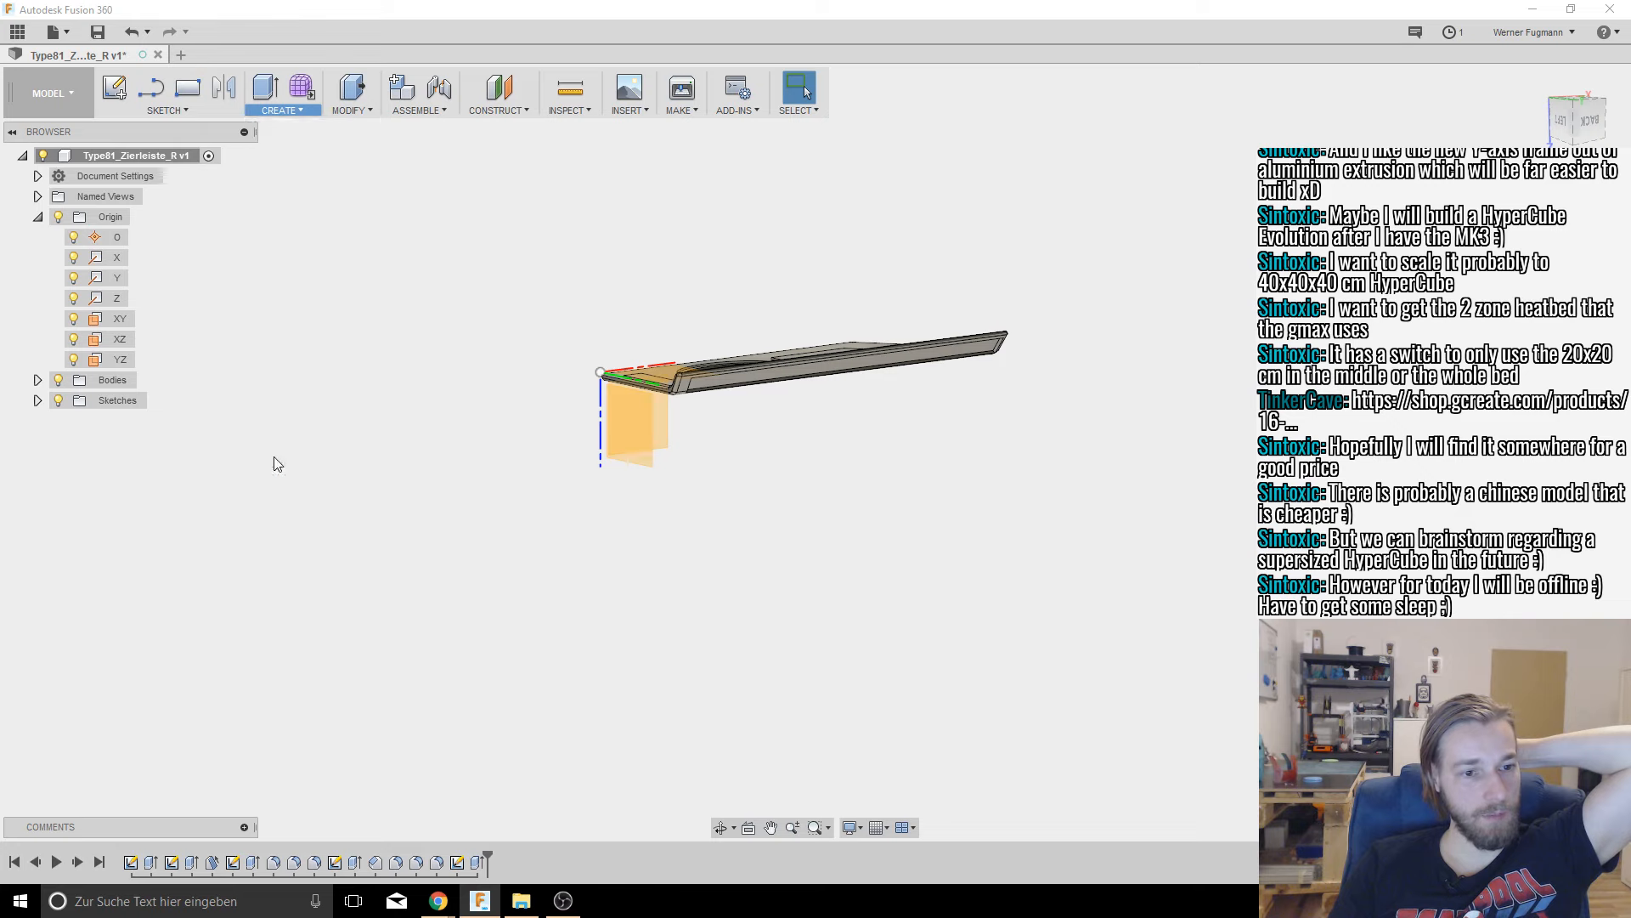
{"action": "middle_click_drag", "start_coordinate": [770, 428], "coordinate": [824, 505]}
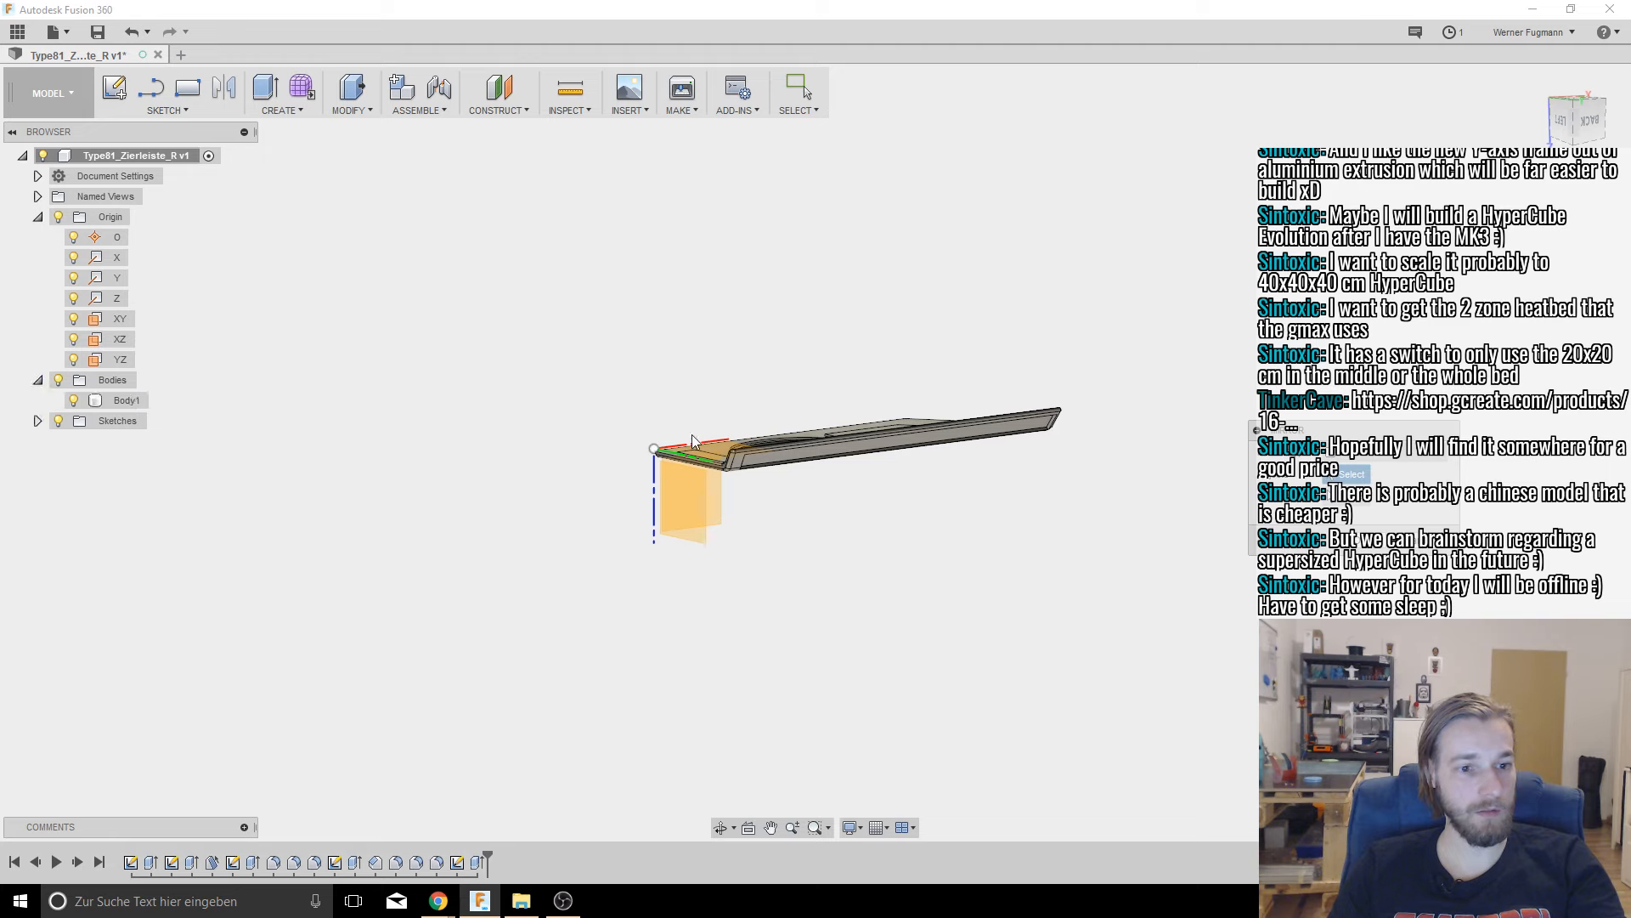
{"action": "middle_click_drag", "start_coordinate": [692, 441], "coordinate": [860, 434], "text": "shift"}
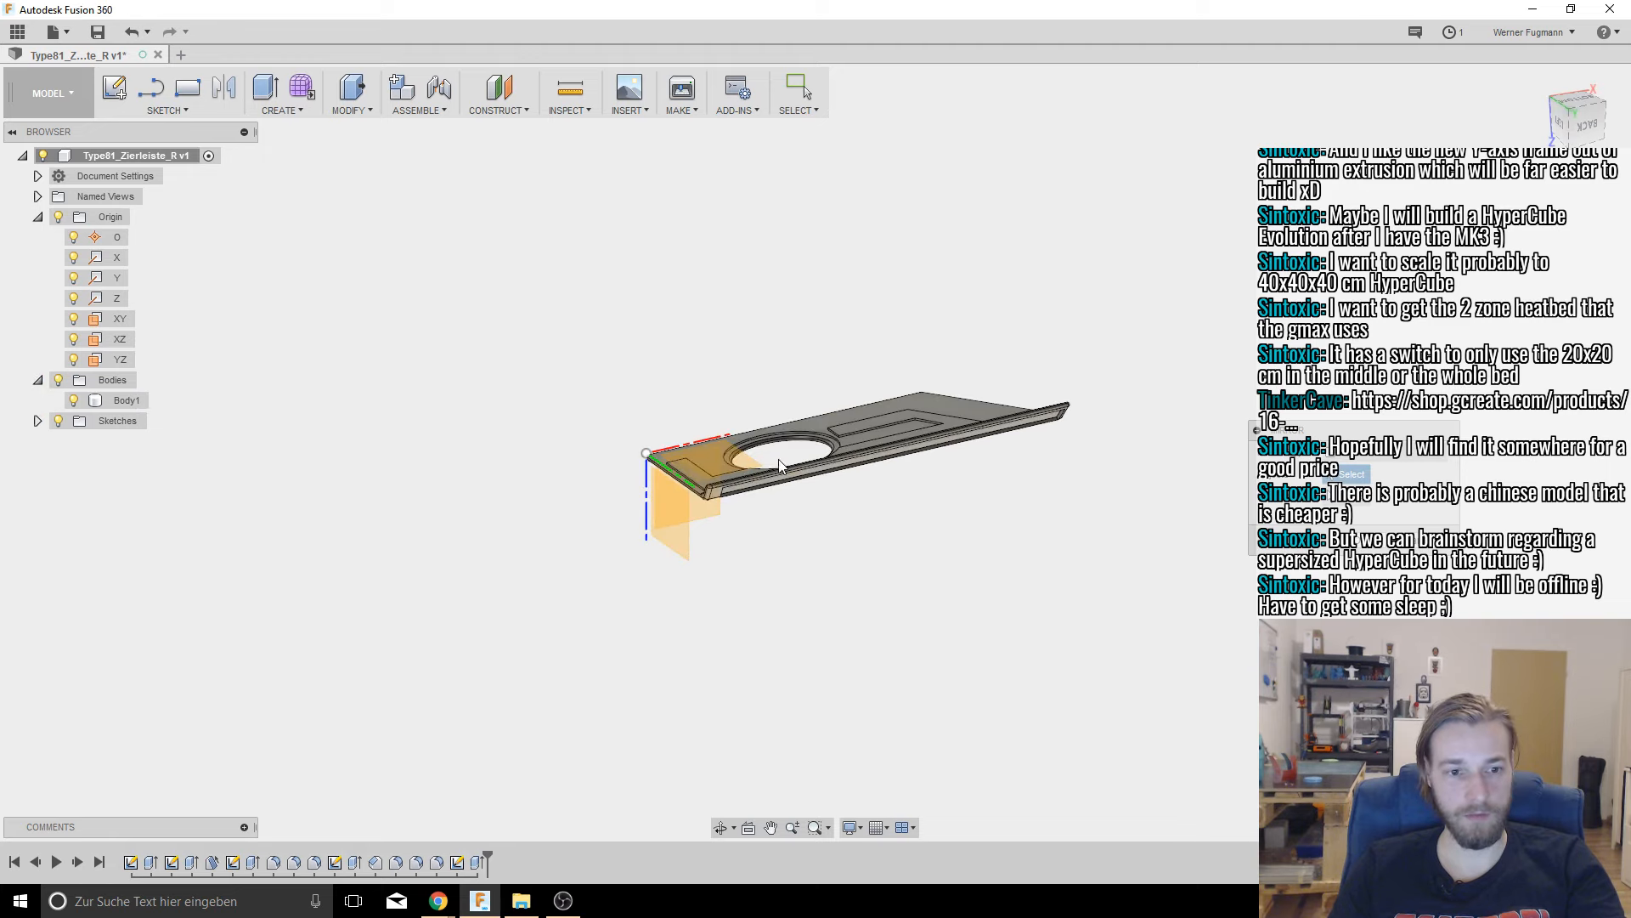
{"action": "left_click", "coordinate": [913, 390]}
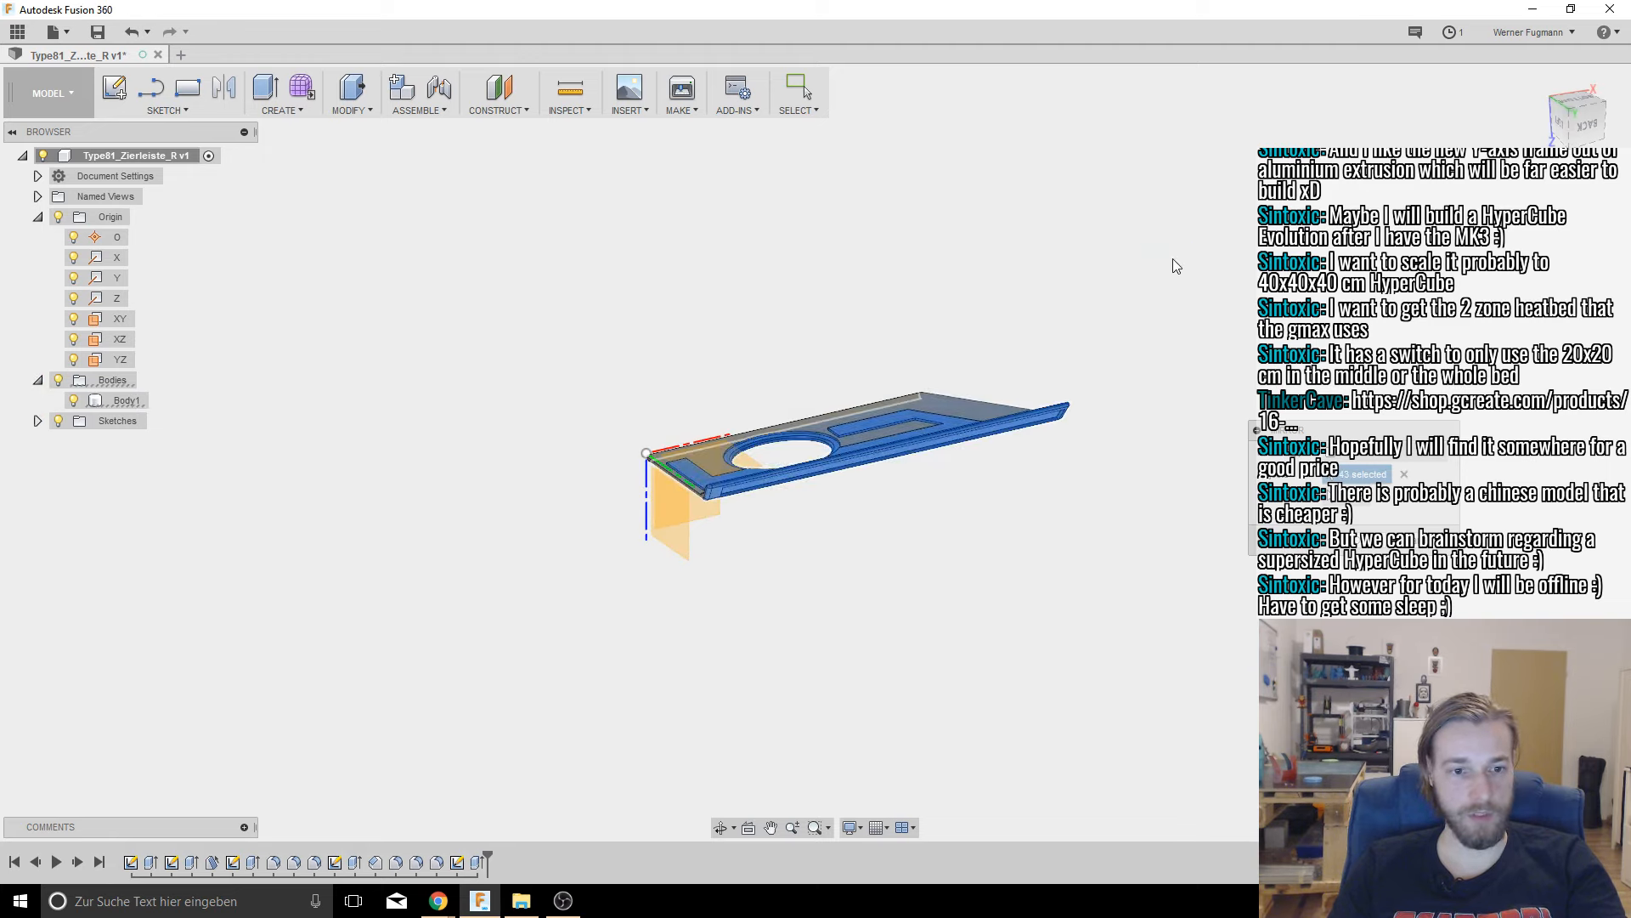
{"action": "middle_click_drag", "start_coordinate": [910, 395], "coordinate": [1062, 265], "text": "shift"}
{"action": "left_click_drag", "start_coordinate": [607, 623], "coordinate": [1147, 228]}
{"action": "middle_click_drag", "start_coordinate": [1107, 247], "coordinate": [1019, 314], "text": "shift"}
{"action": "left_click_drag", "start_coordinate": [622, 579], "coordinate": [1202, 185]}
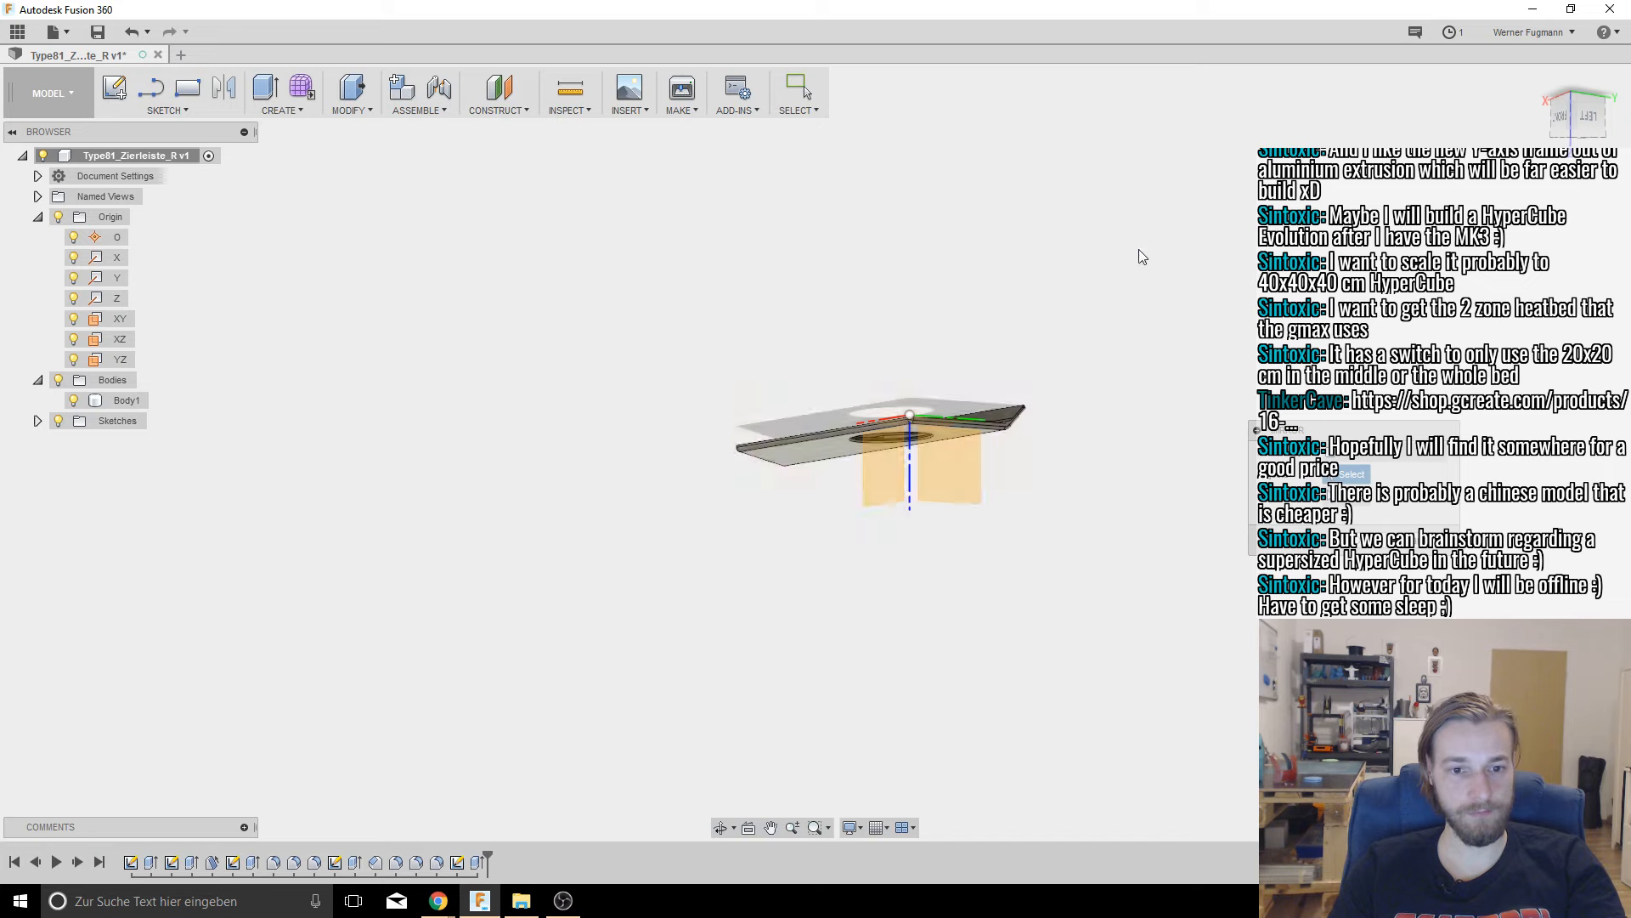
{"action": "middle_click_drag", "start_coordinate": [1138, 248], "coordinate": [1123, 570], "text": "shift"}
{"action": "left_click_drag", "start_coordinate": [1163, 583], "coordinate": [624, 287]}
{"action": "middle_click_drag", "start_coordinate": [1017, 510], "coordinate": [909, 404], "text": "shift"}
{"action": "left_click", "coordinate": [747, 501]}
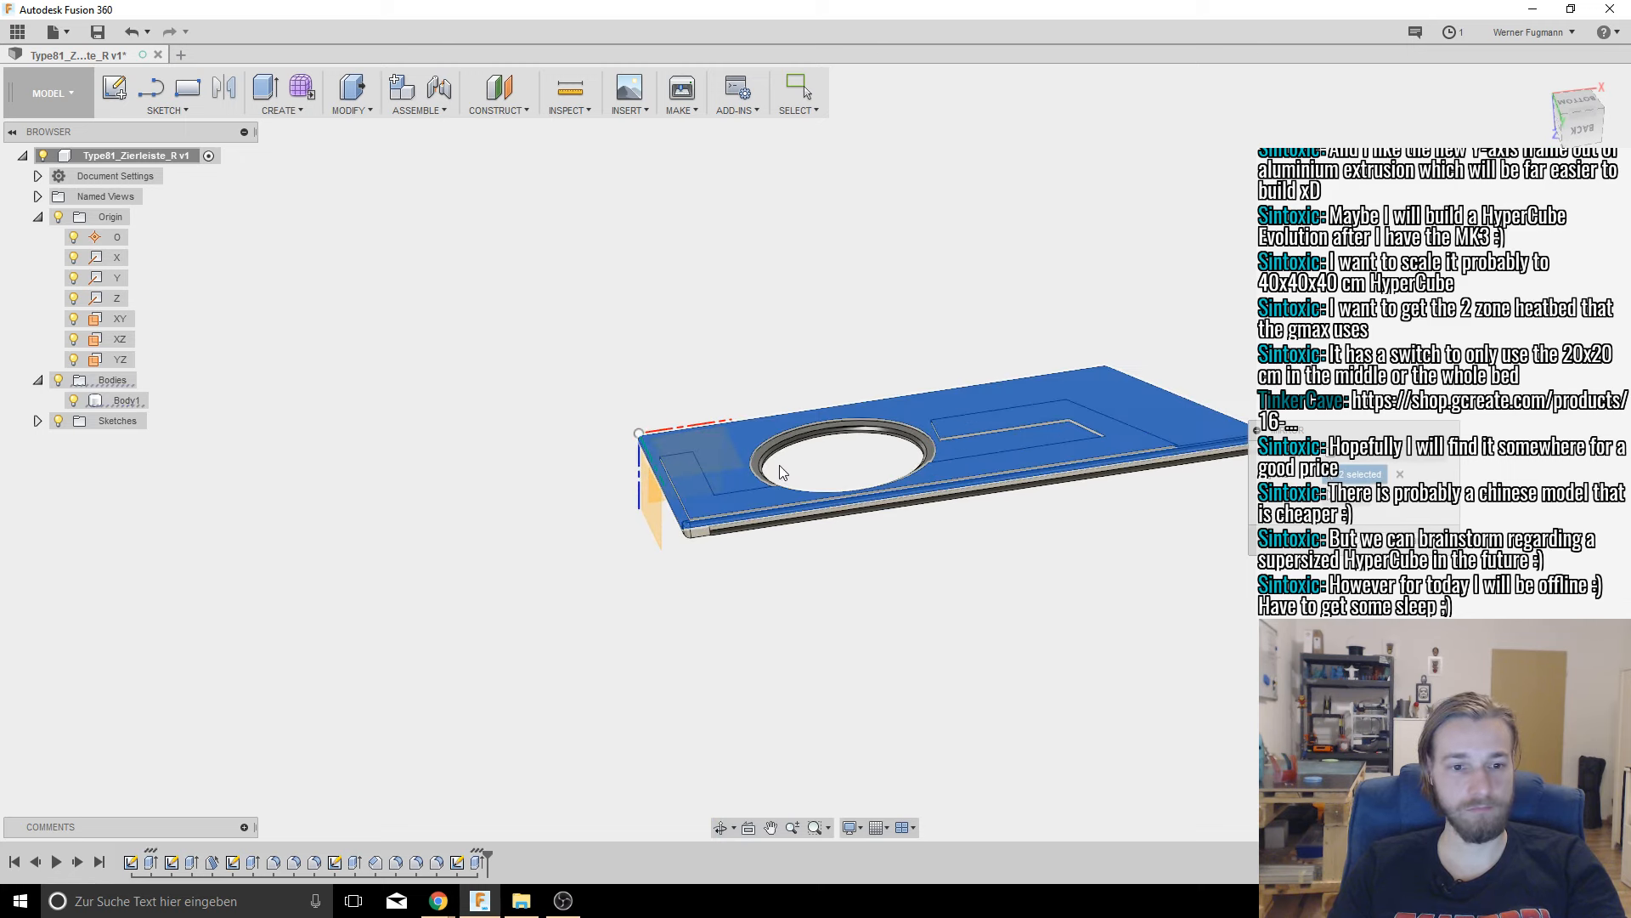
{"action": "left_click_drag", "start_coordinate": [594, 645], "coordinate": [1298, 245]}
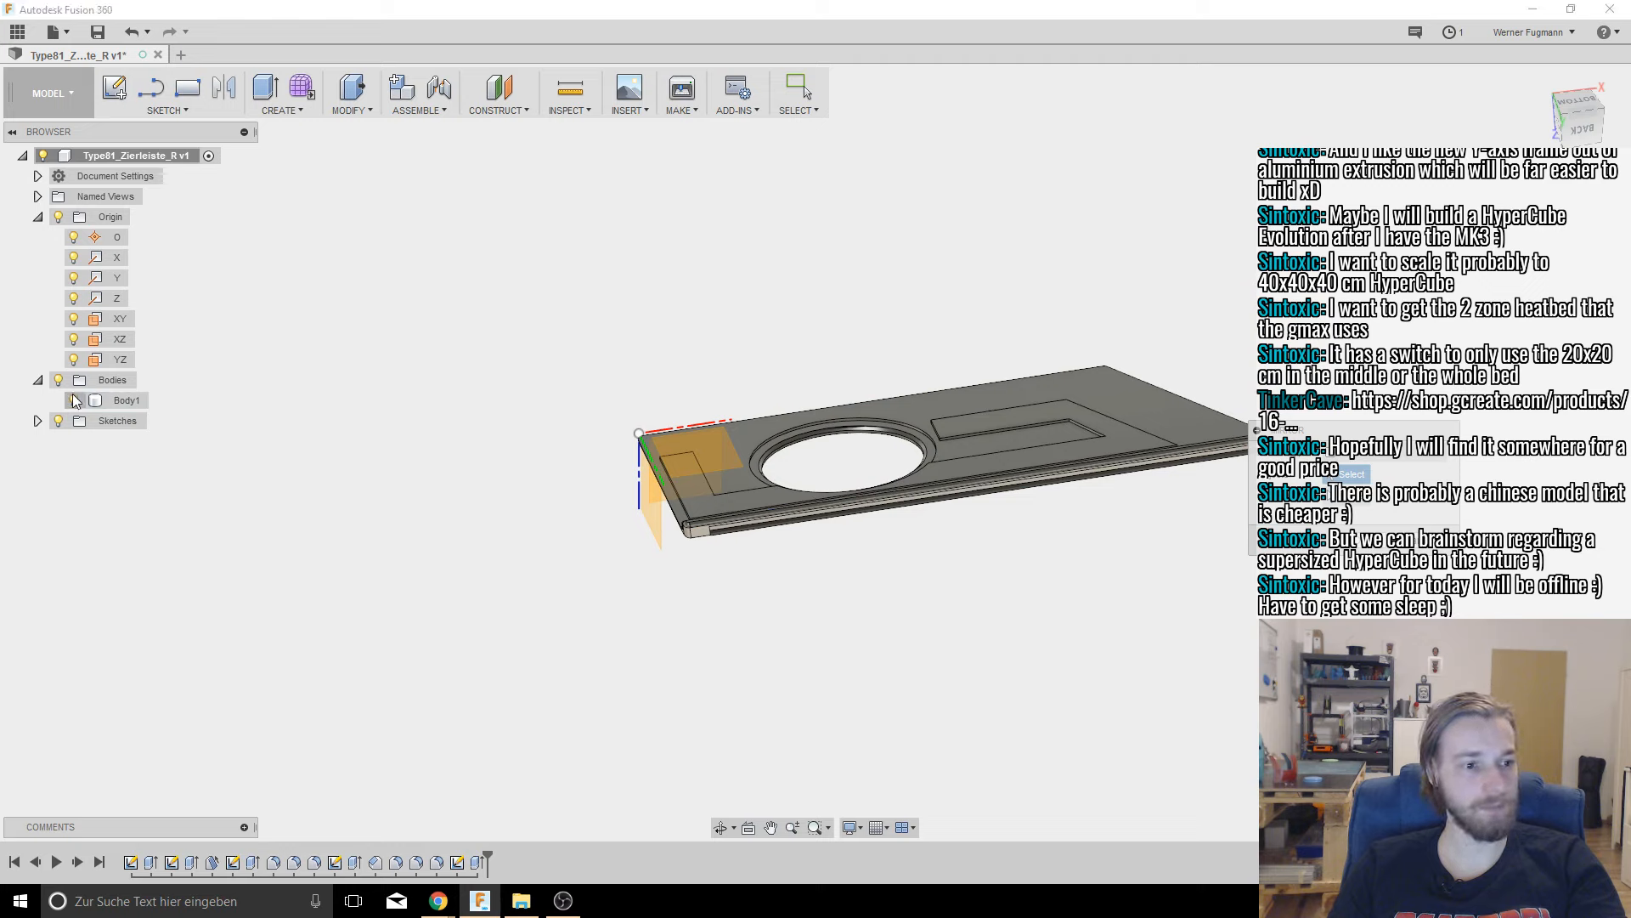
{"action": "left_click", "coordinate": [995, 491]}
{"action": "middle_click_drag", "start_coordinate": [782, 518], "coordinate": [1139, 563], "text": "shift"}
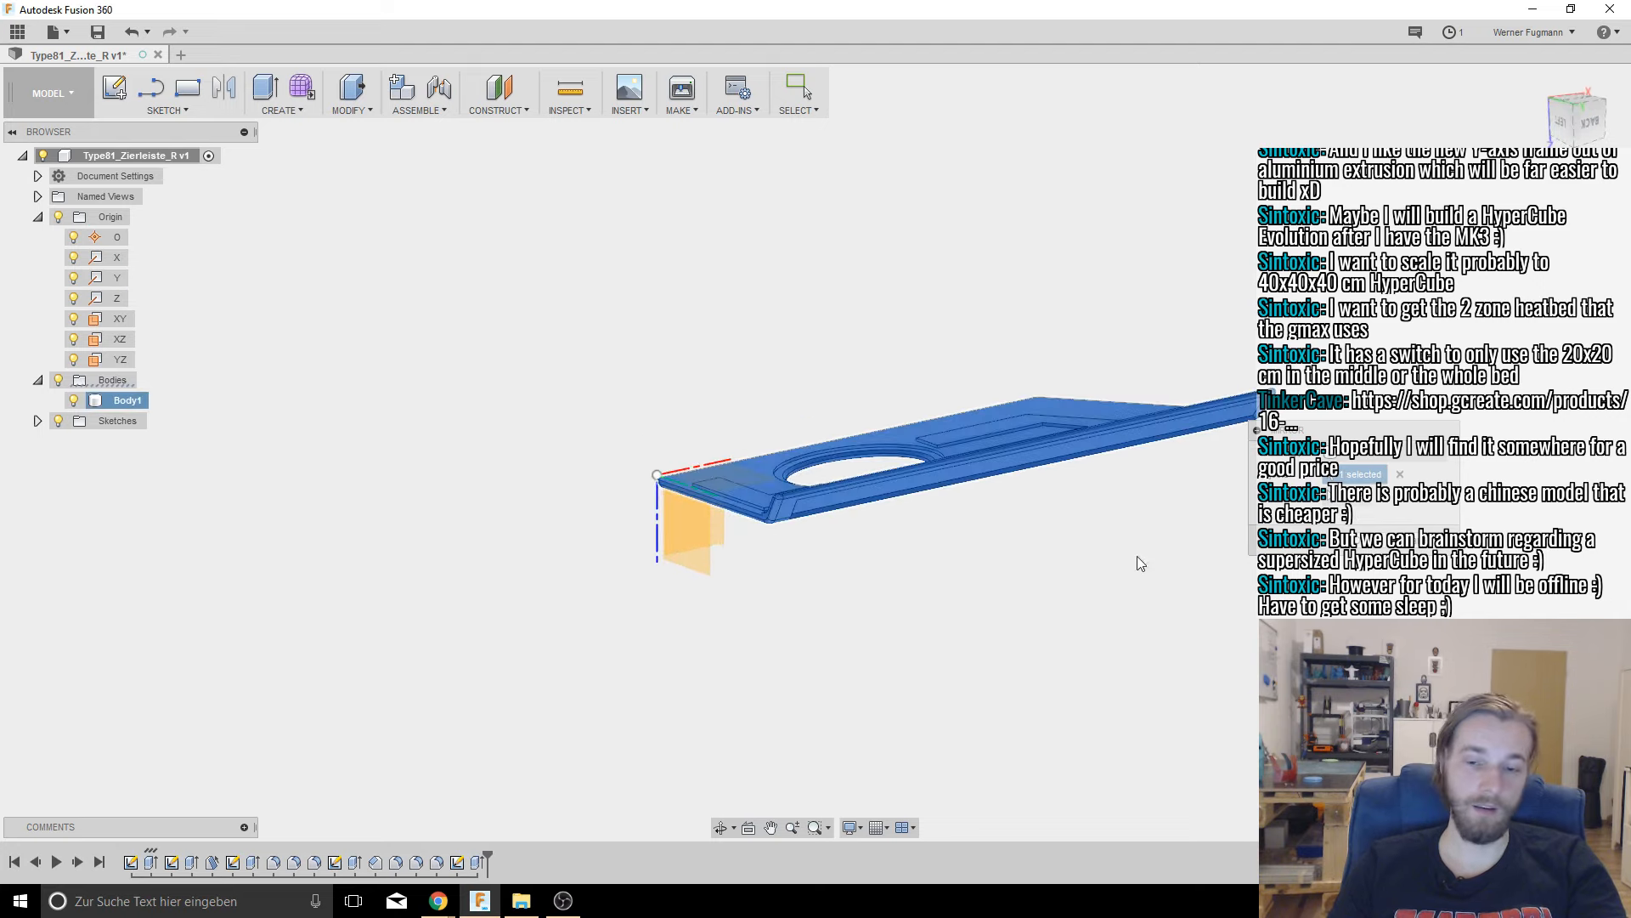
{"action": "left_click", "coordinate": [672, 538]}
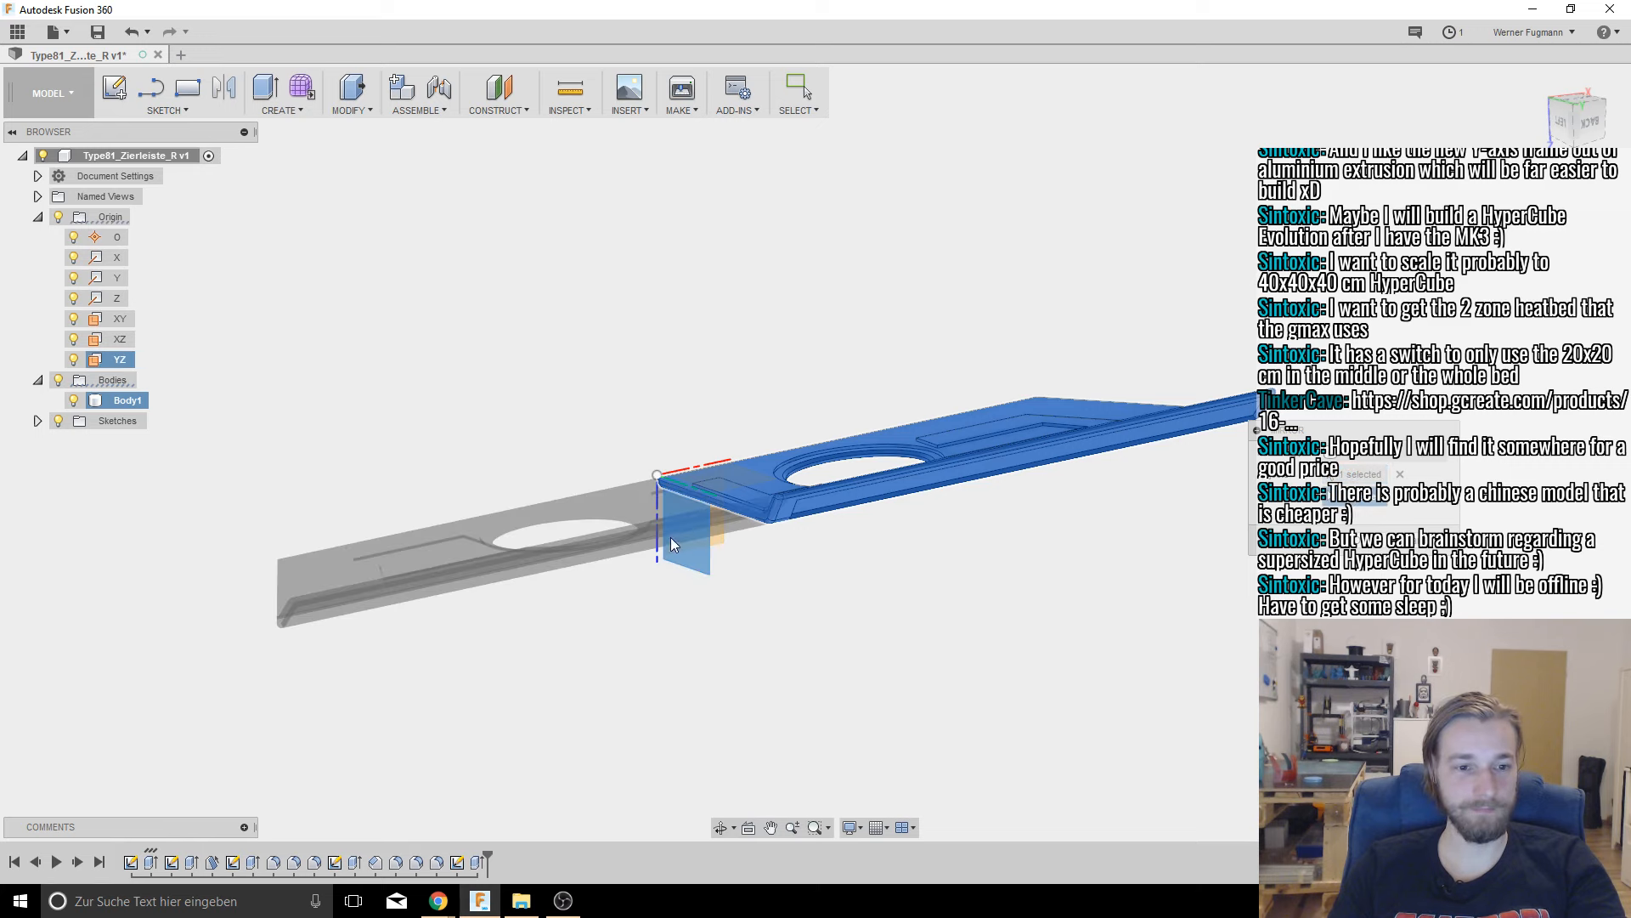
{"action": "middle_click_drag", "start_coordinate": [914, 648], "coordinate": [848, 697], "text": "shift"}
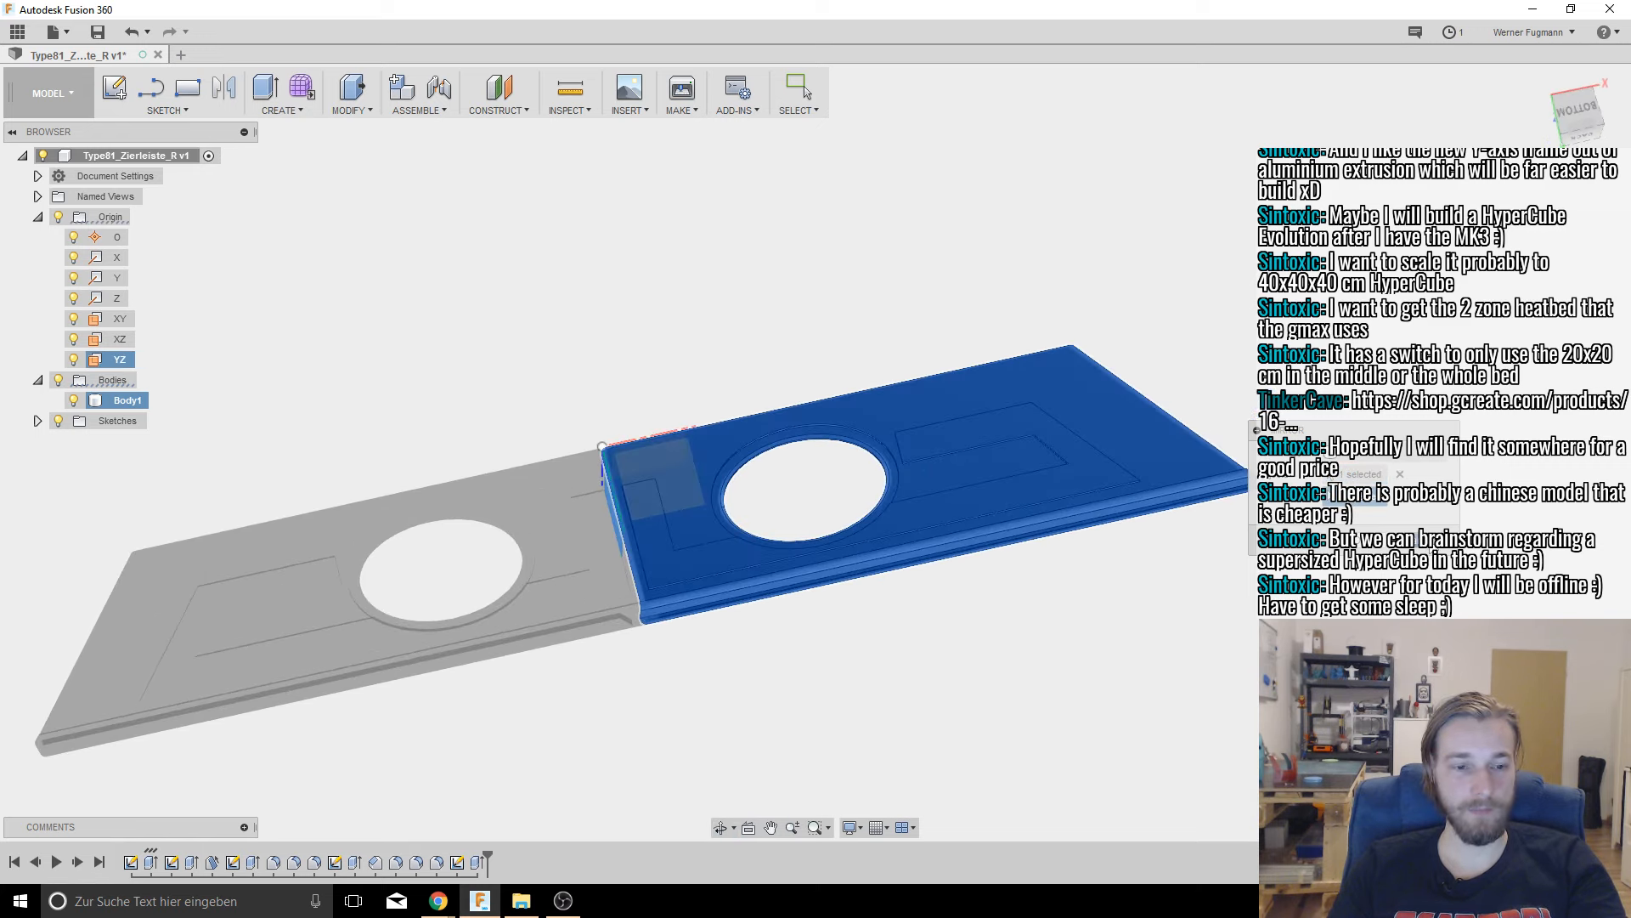
{"action": "left_click", "coordinate": [1429, 541]}
{"action": "middle_click_drag", "start_coordinate": [588, 357], "coordinate": [536, 263], "text": "shift"}
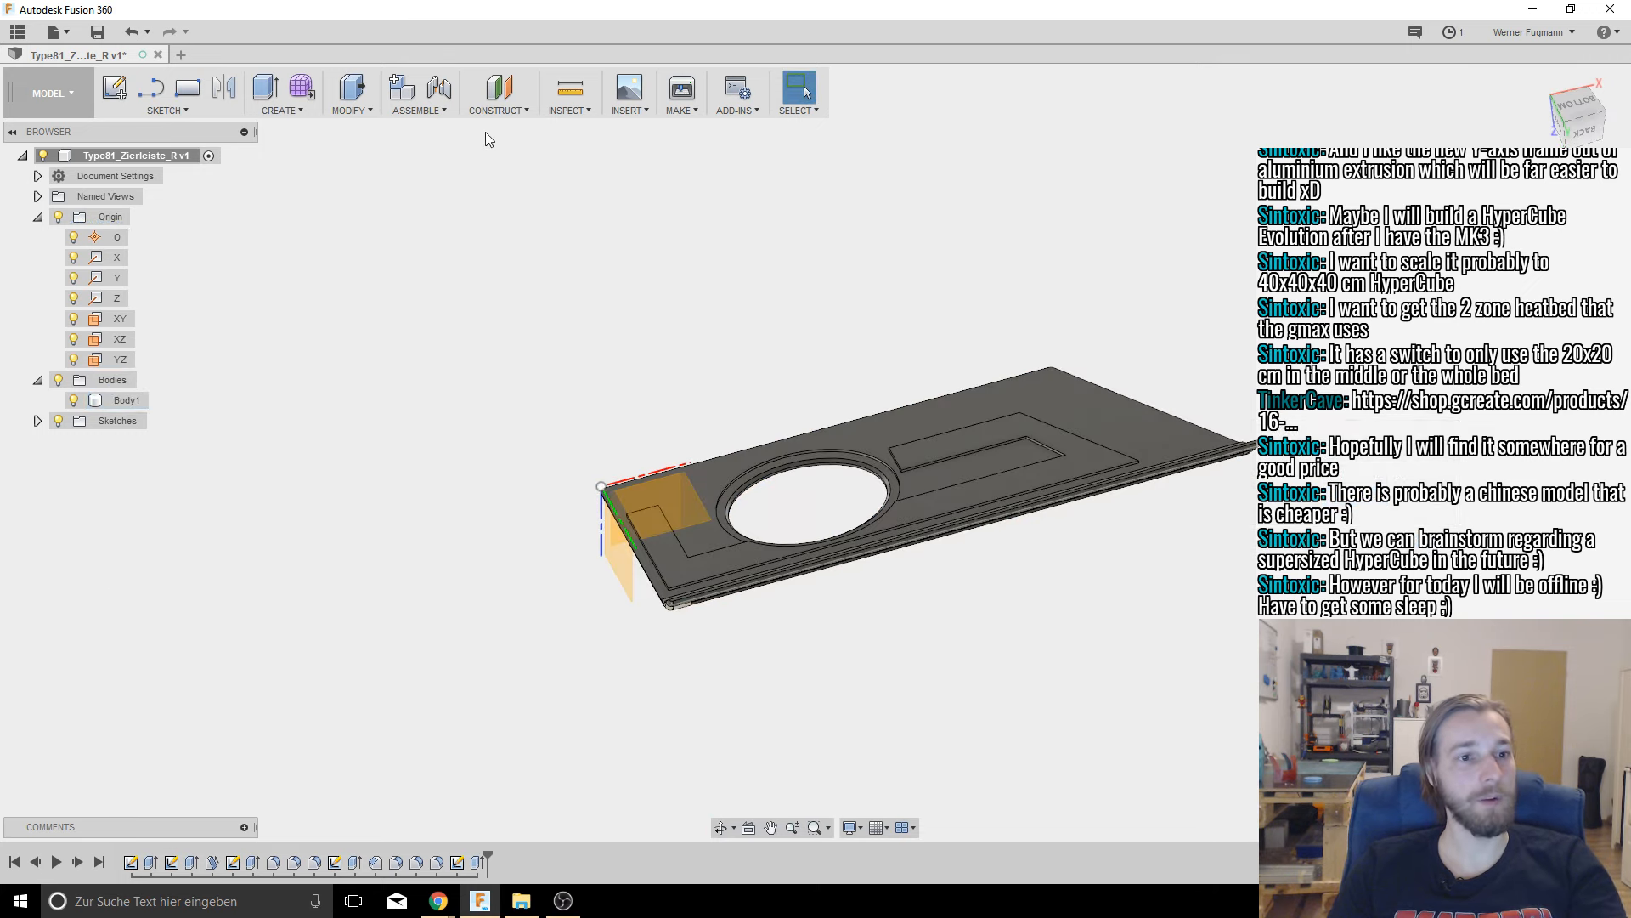
Step: Create a construction plane offset -10 mm from the YZ origin plane
{"action": "left_click", "coordinate": [499, 88]}
{"action": "middle_click_drag", "start_coordinate": [702, 277], "coordinate": [688, 544], "text": "shift"}
{"action": "left_click", "coordinate": [652, 619]}
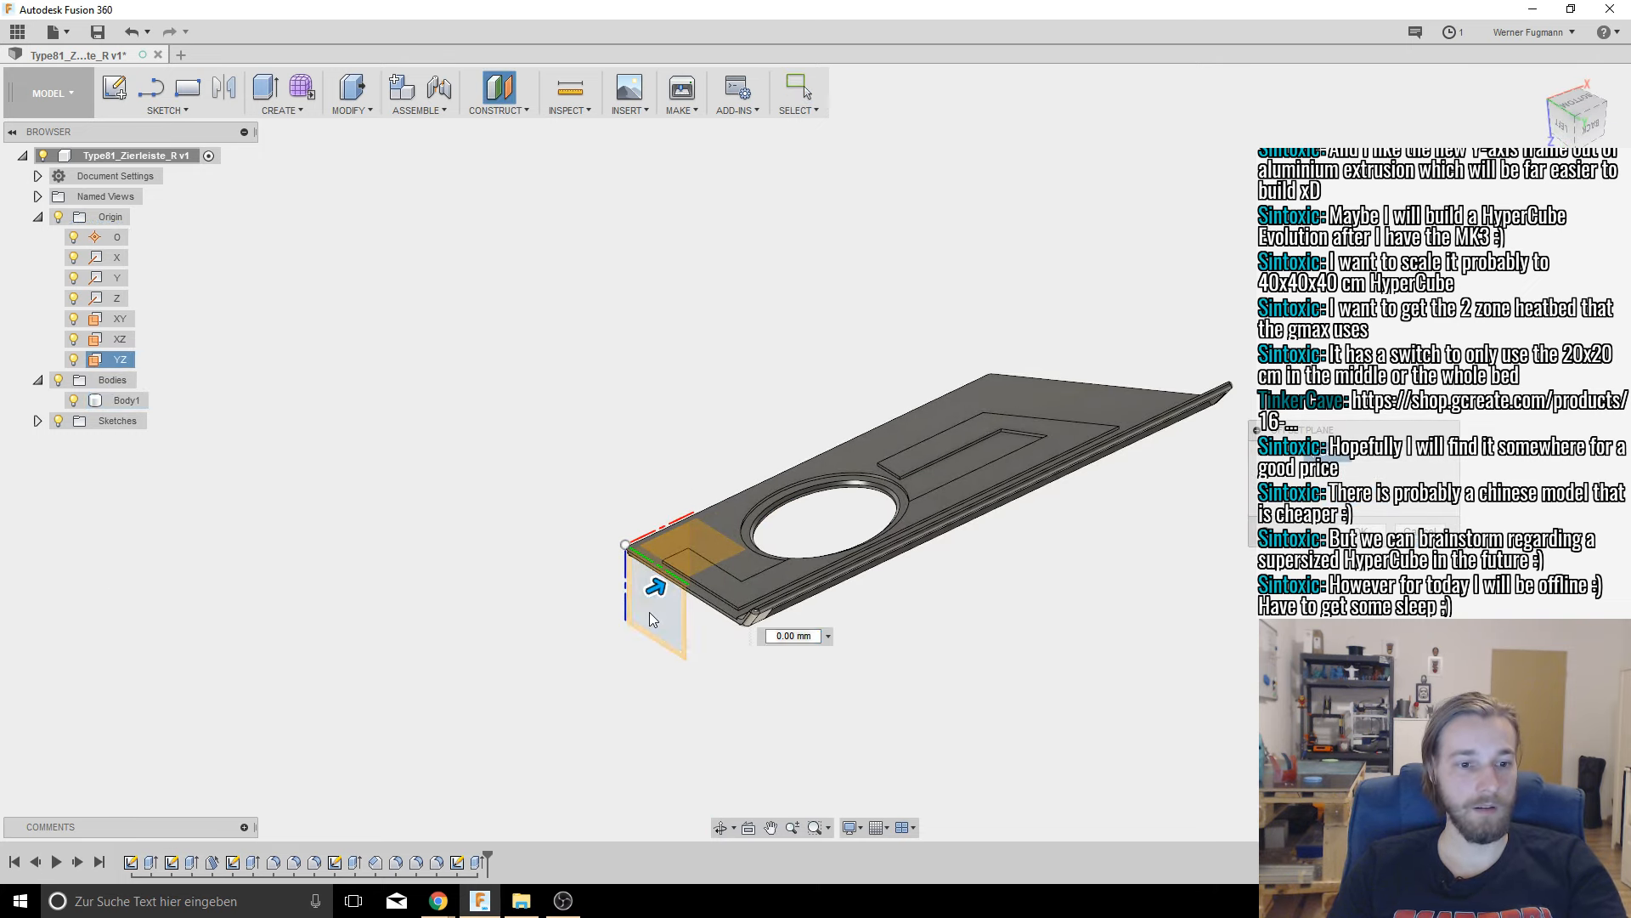
{"action": "left_click_drag", "start_coordinate": [646, 589], "coordinate": [629, 603]}
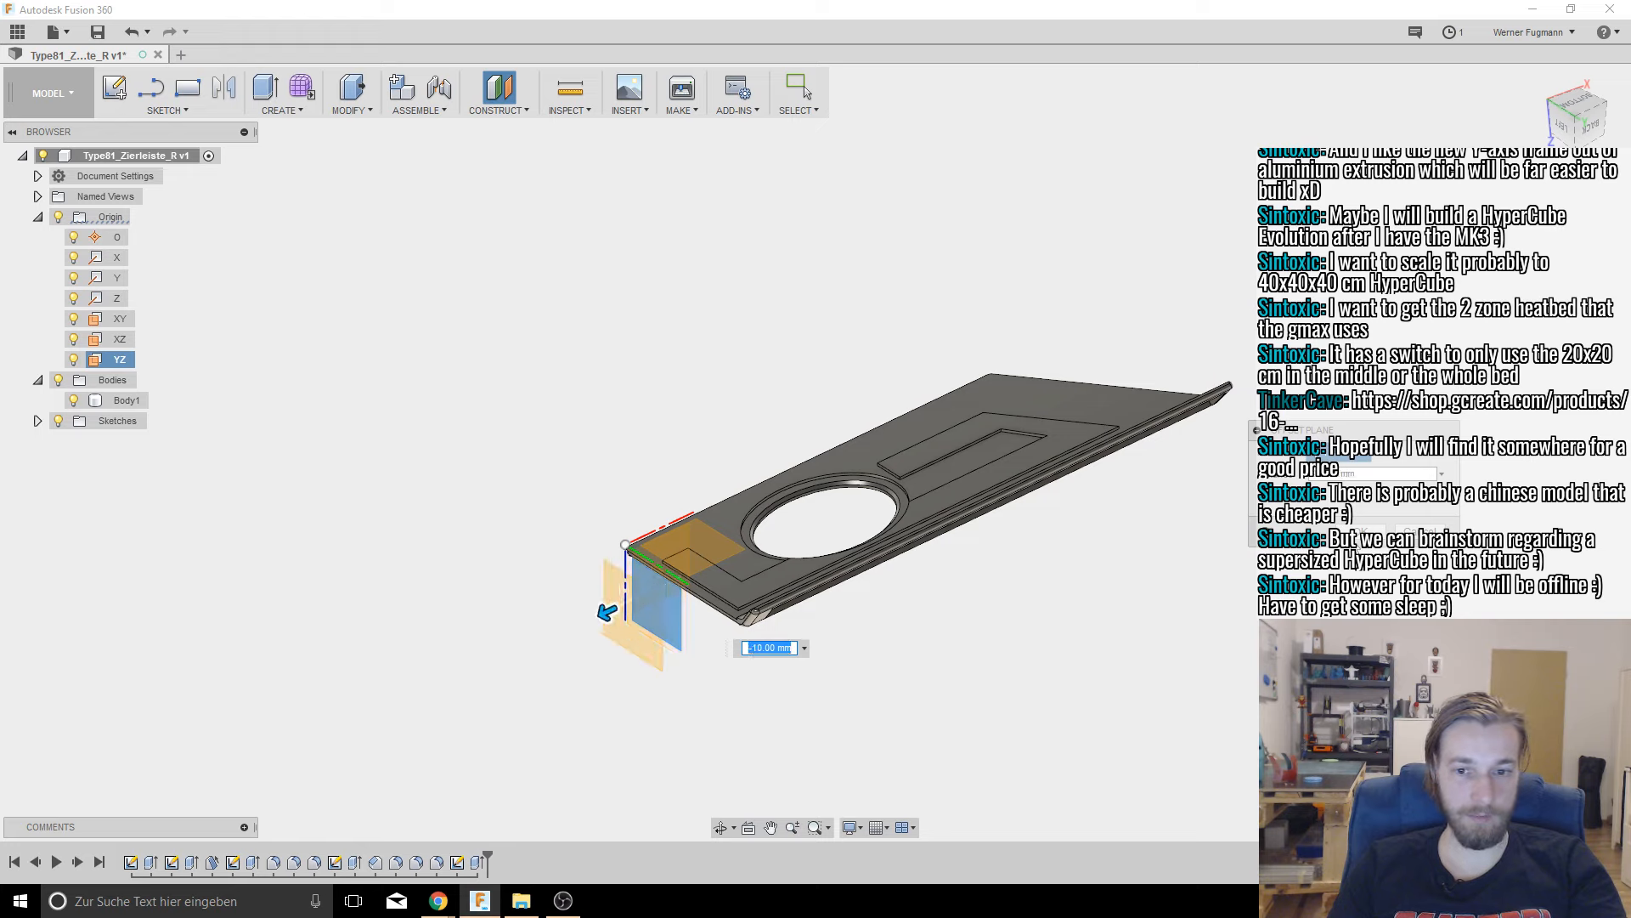
{"action": "left_click", "coordinate": [1360, 534]}
Step: Mirror the whole plate body across the new offset construction plane
{"action": "middle_click_drag", "start_coordinate": [624, 649], "coordinate": [694, 575]}
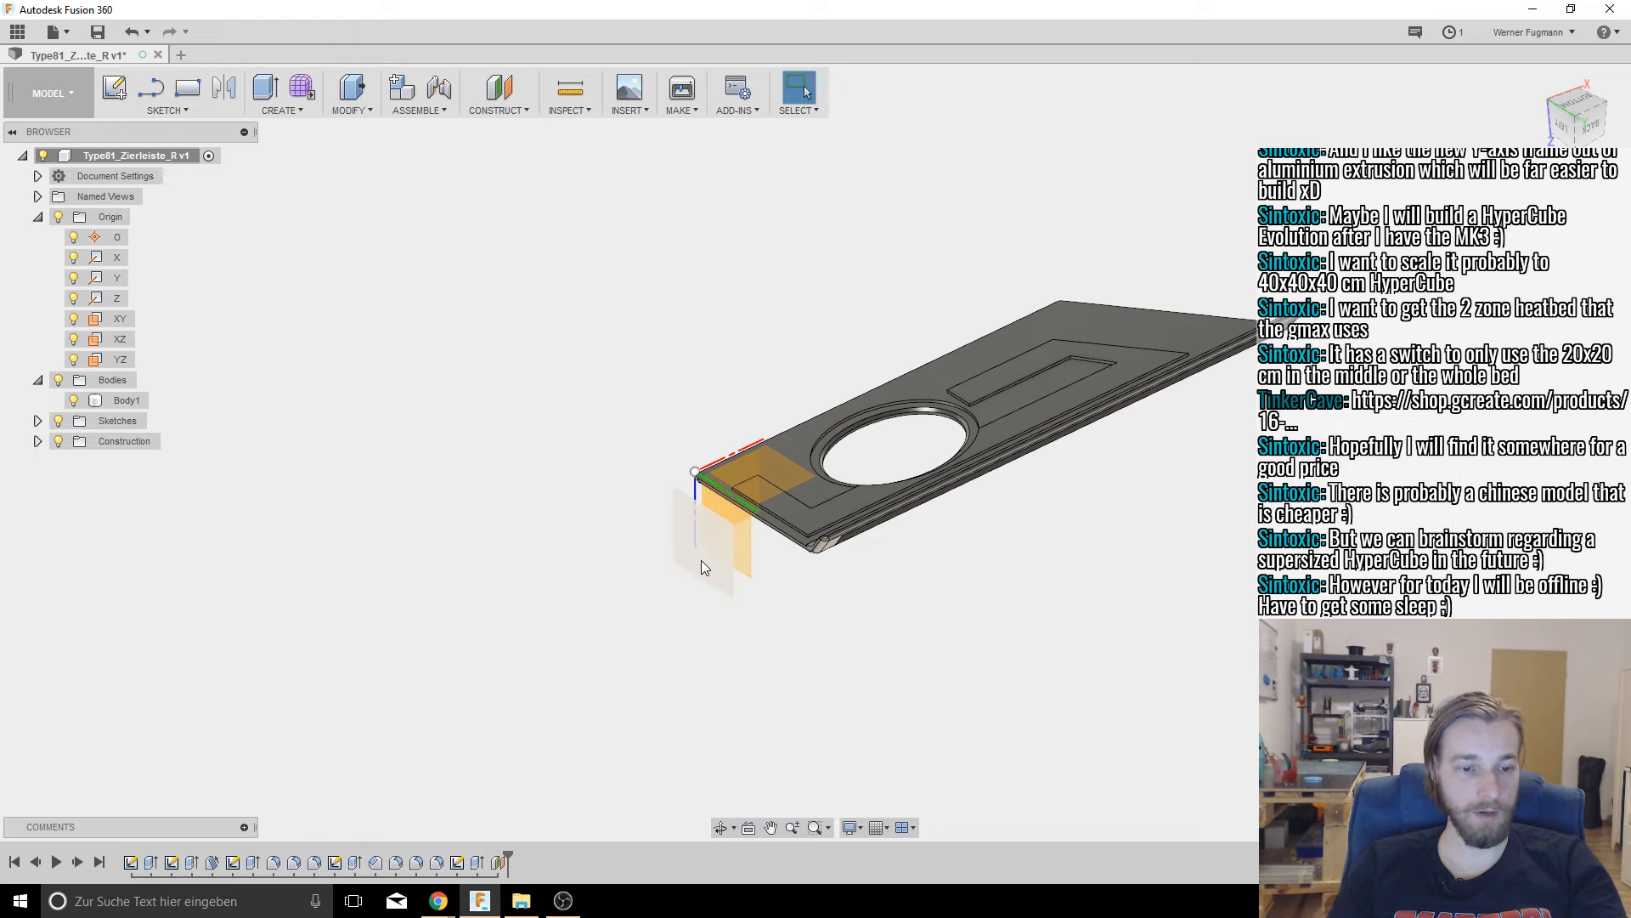
{"action": "left_click", "coordinate": [706, 561]}
{"action": "left_click", "coordinate": [303, 111]}
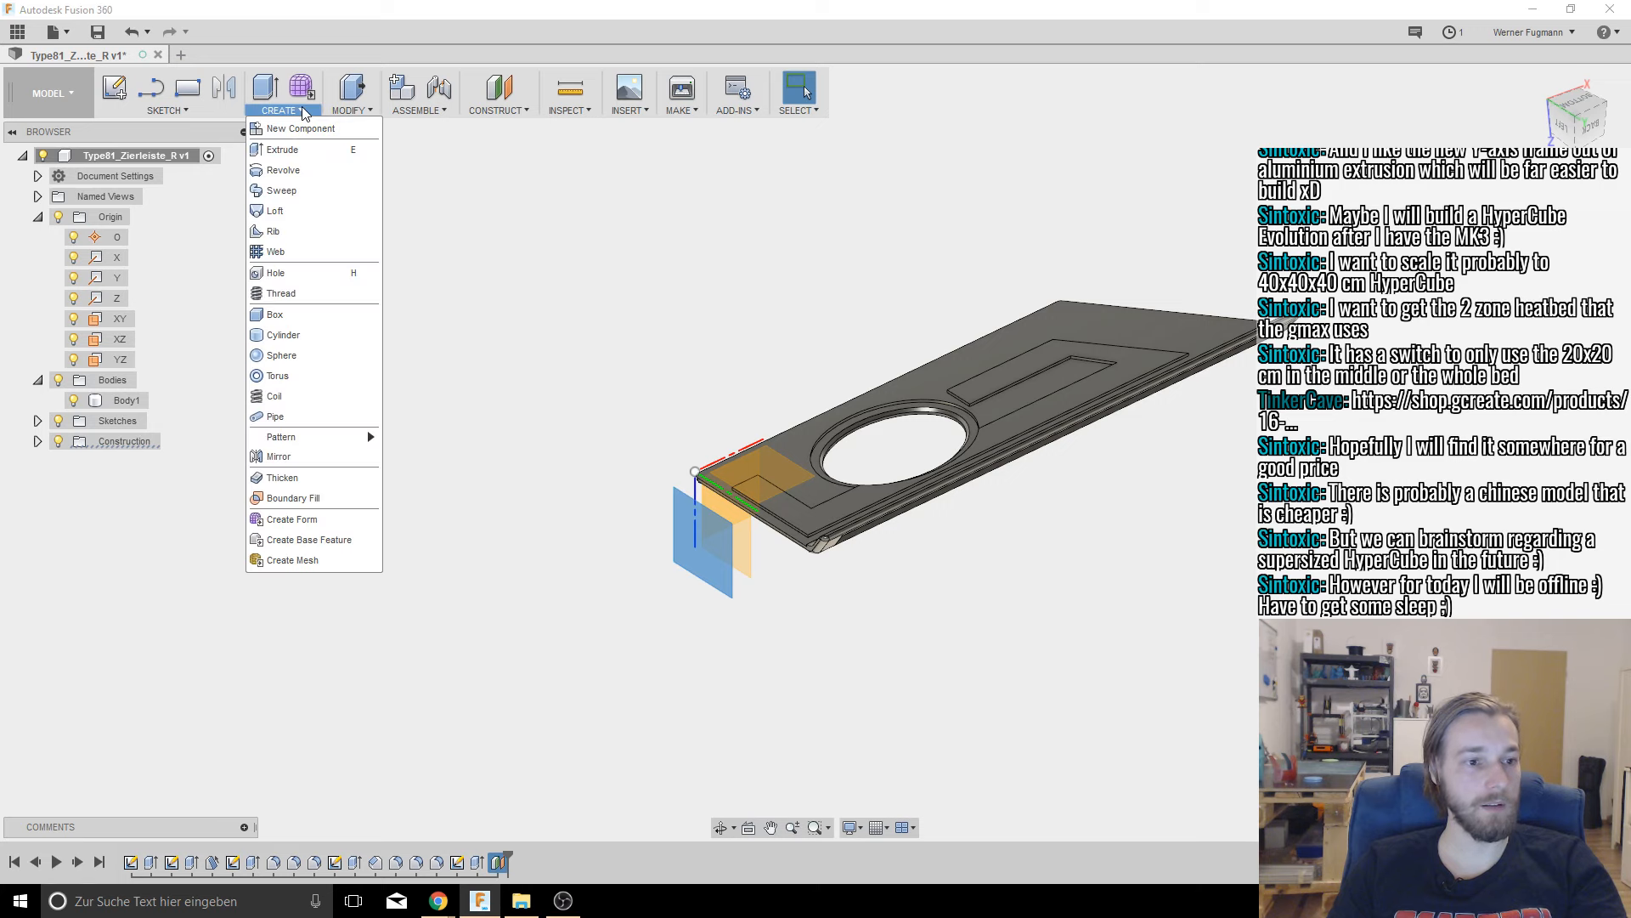
{"action": "left_click", "coordinate": [297, 457]}
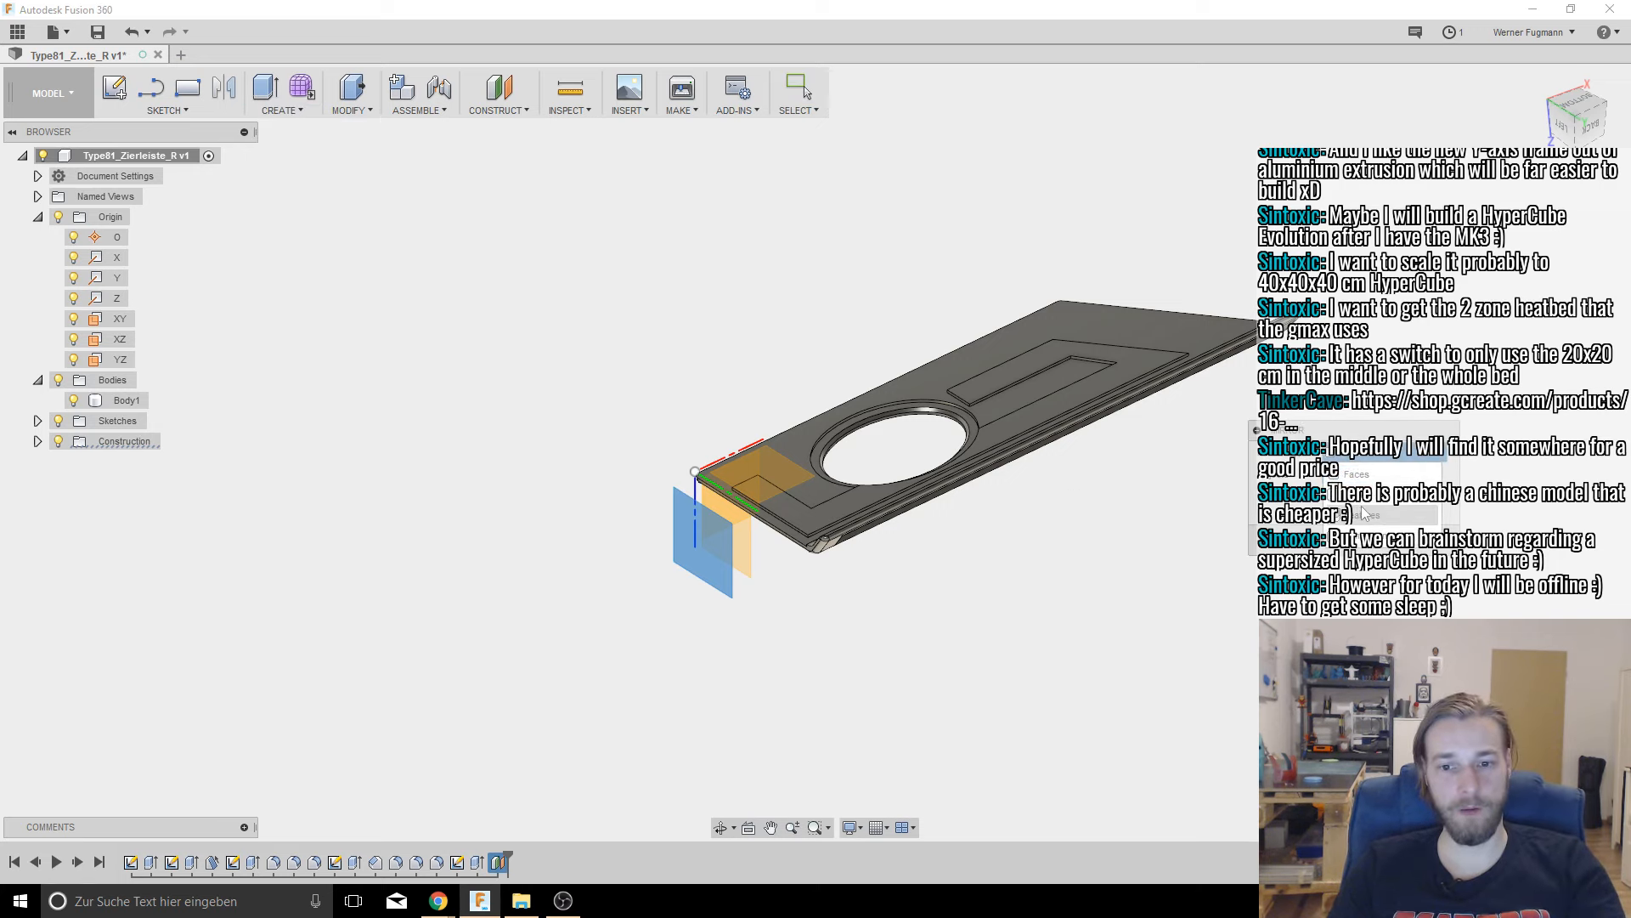
{"action": "left_click", "coordinate": [937, 424]}
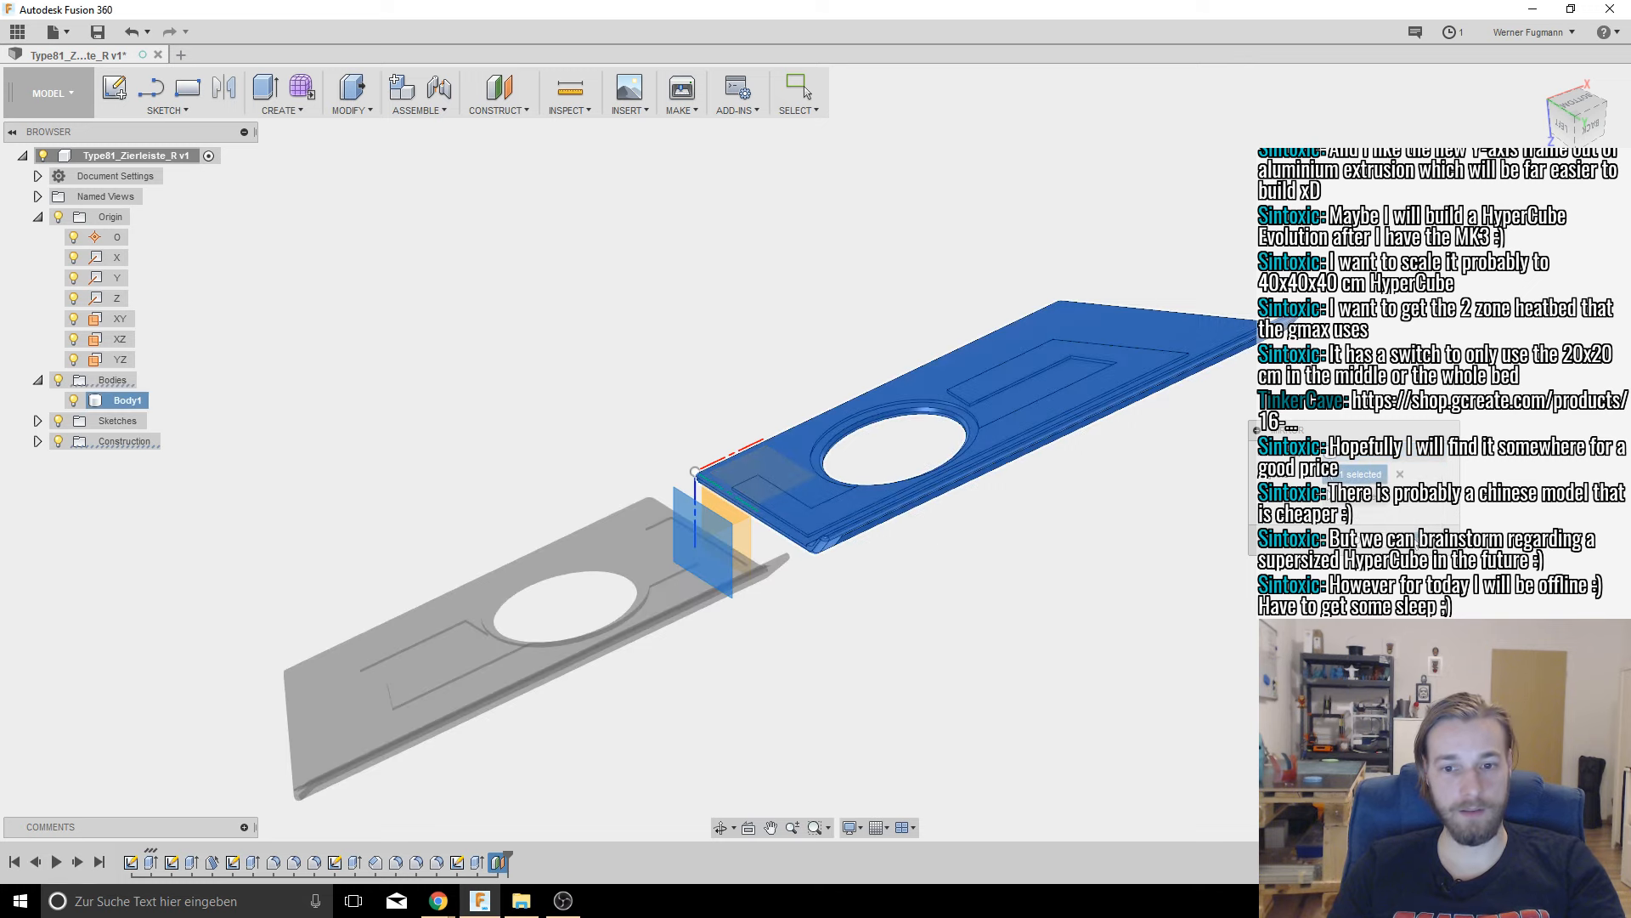
{"action": "key", "text": "Return"}
Step: Examine the original and mirrored plates together from below, the front, the back and above
{"action": "middle_click_drag", "start_coordinate": [699, 714], "coordinate": [1049, 477], "text": "shift"}
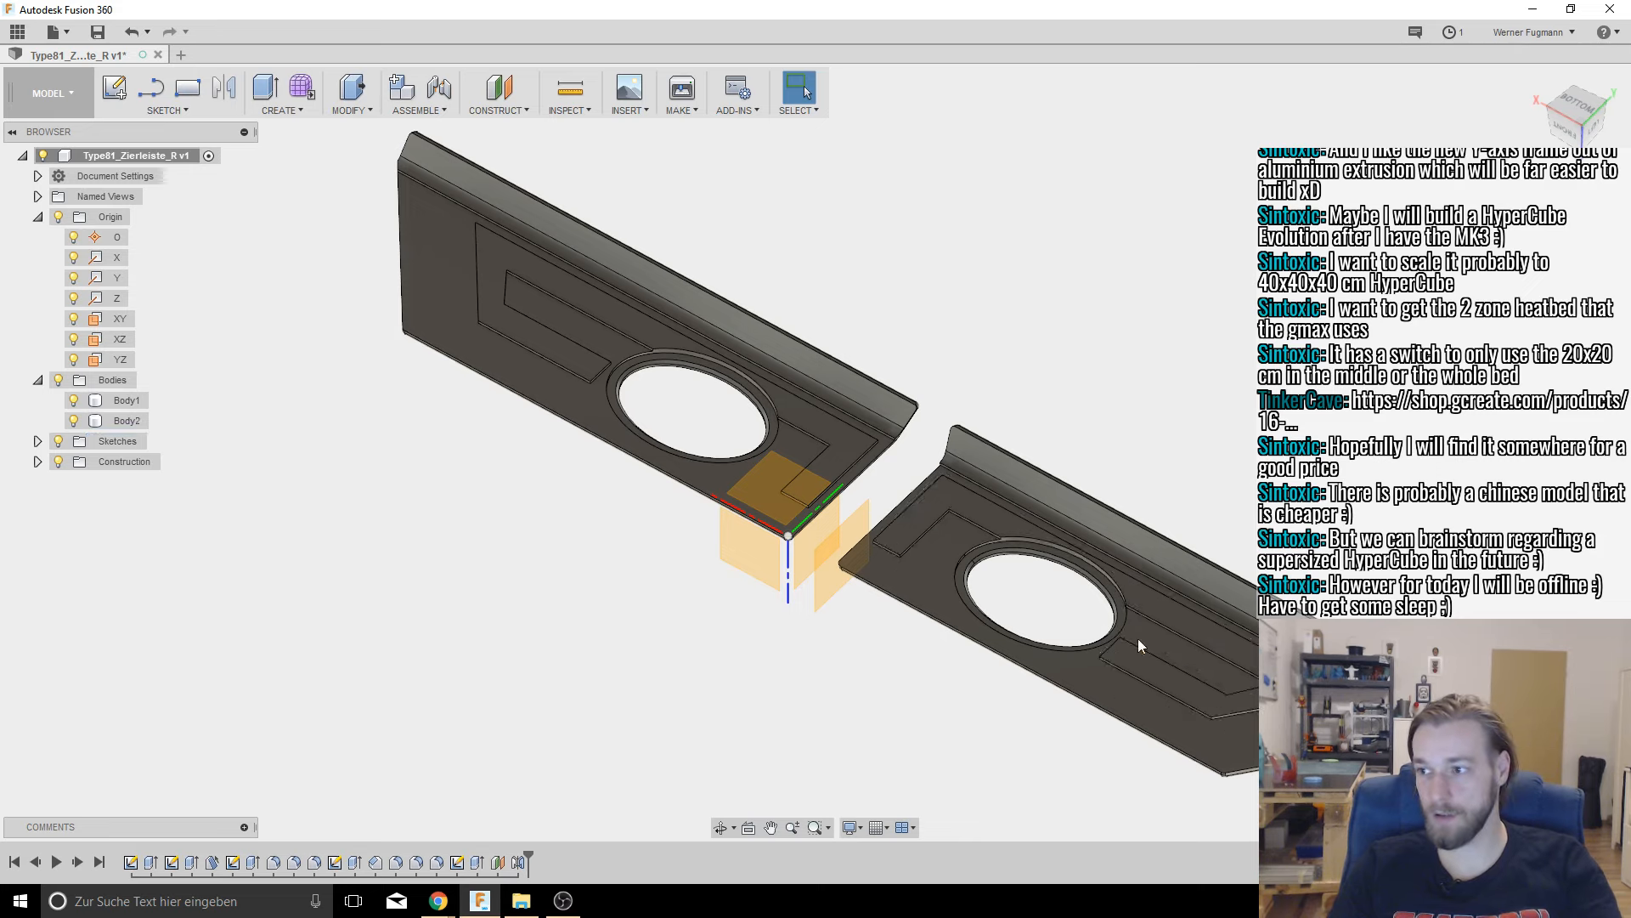
{"action": "middle_click_drag", "start_coordinate": [1020, 620], "coordinate": [961, 667], "text": "shift"}
{"action": "middle_click_drag", "start_coordinate": [906, 455], "coordinate": [842, 331], "text": "shift"}
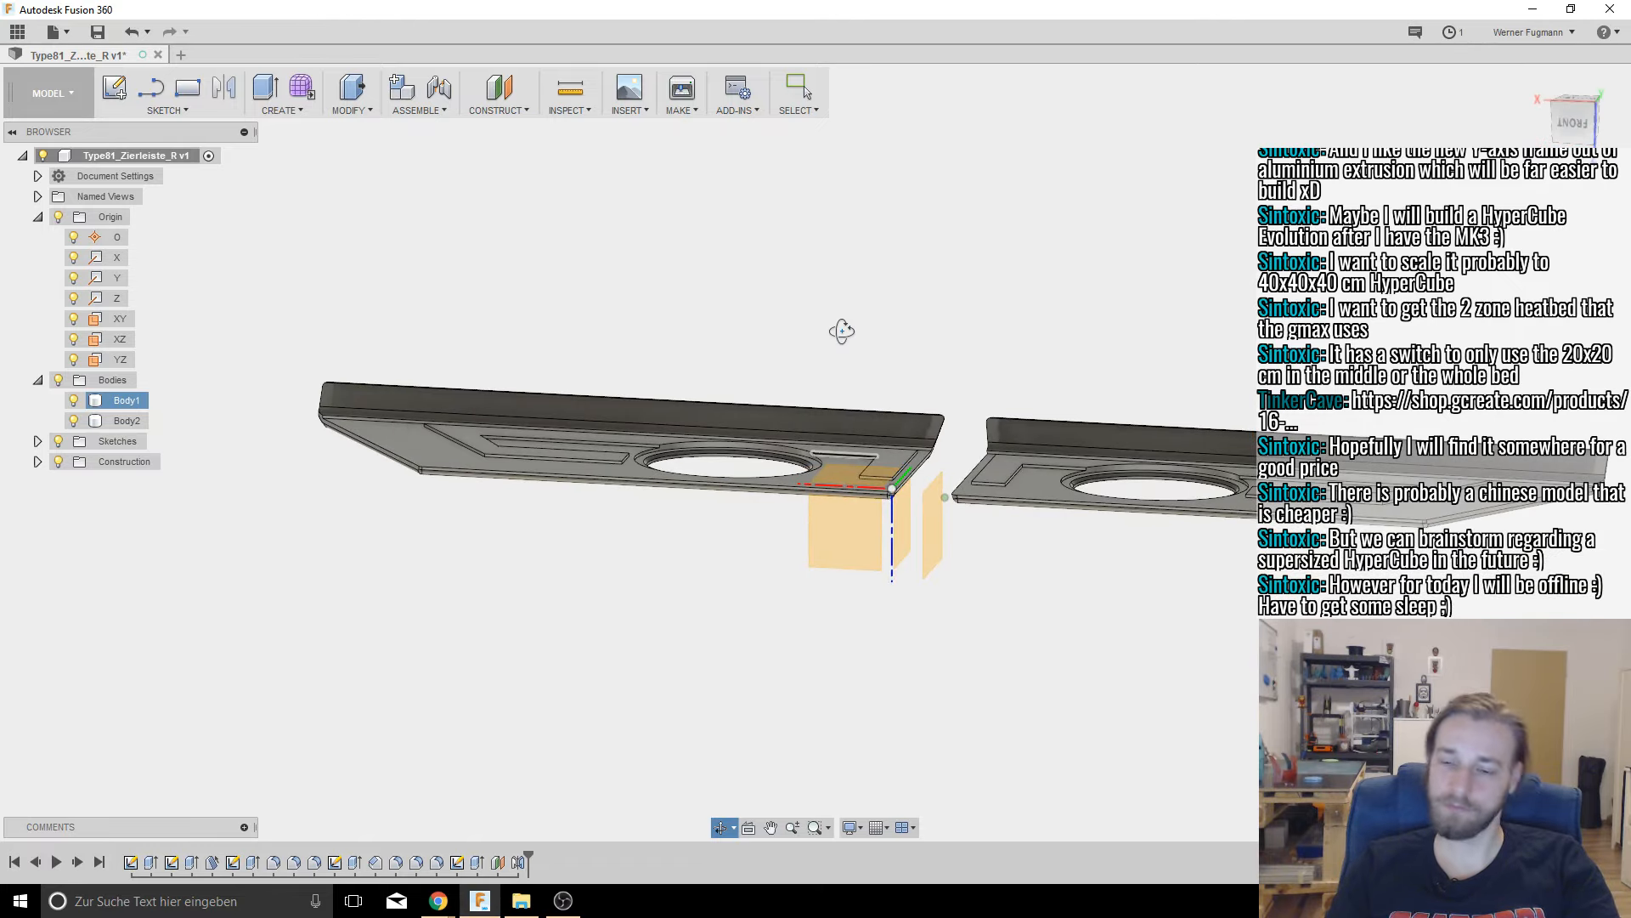
{"action": "middle_click_drag", "start_coordinate": [842, 332], "coordinate": [1034, 612], "text": "shift"}
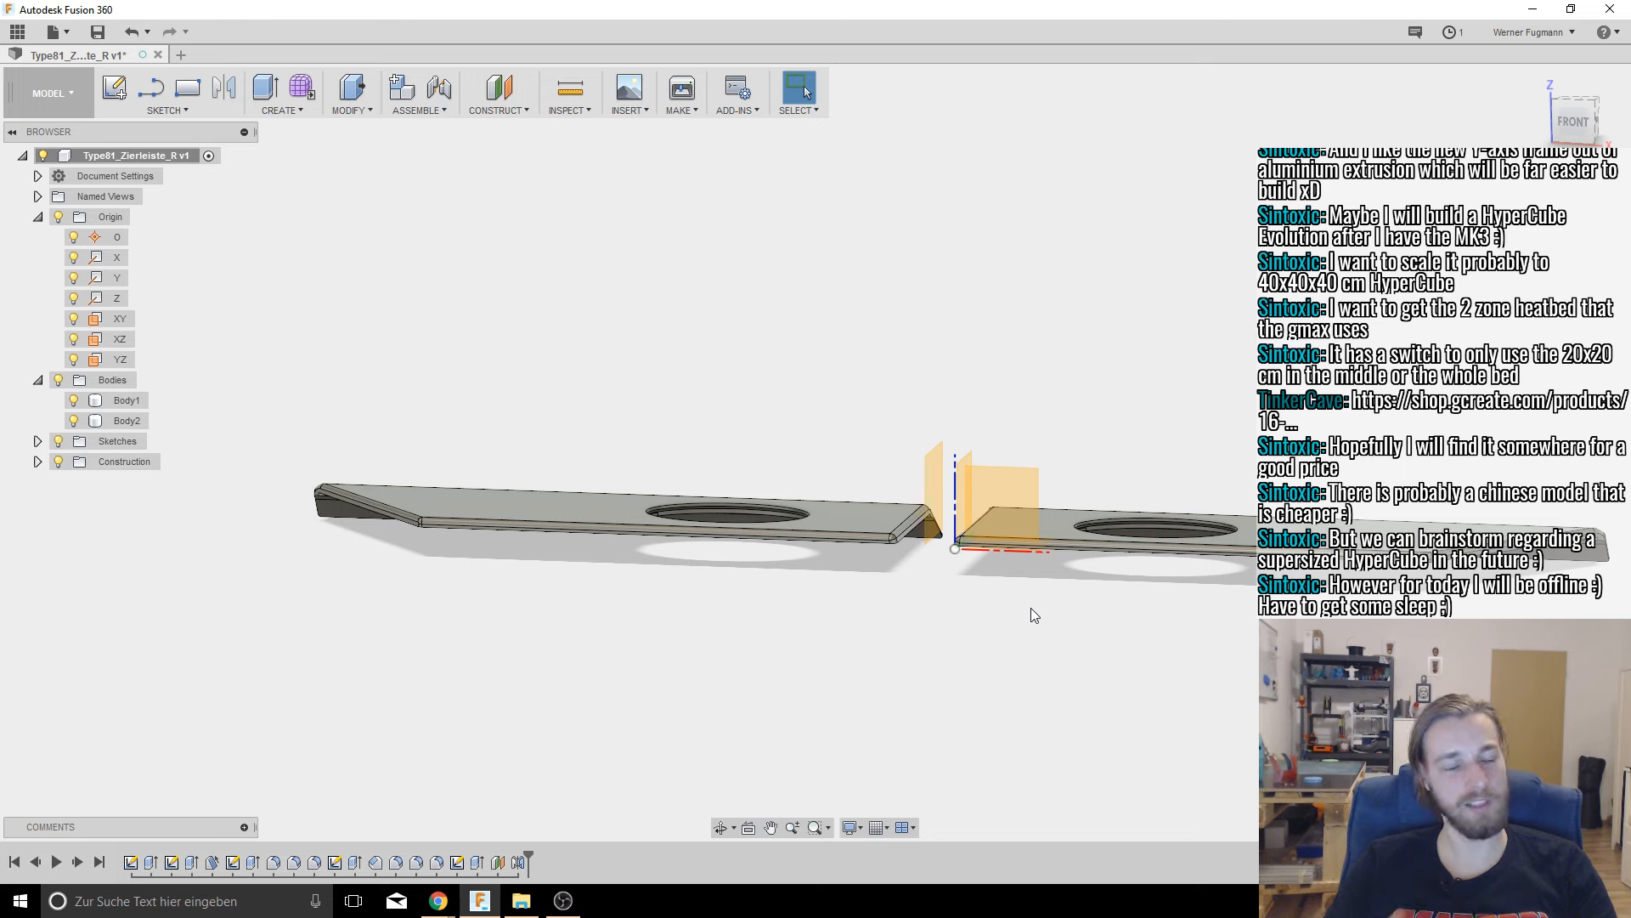
{"action": "middle_click_drag", "start_coordinate": [951, 424], "coordinate": [923, 731], "text": "shift"}
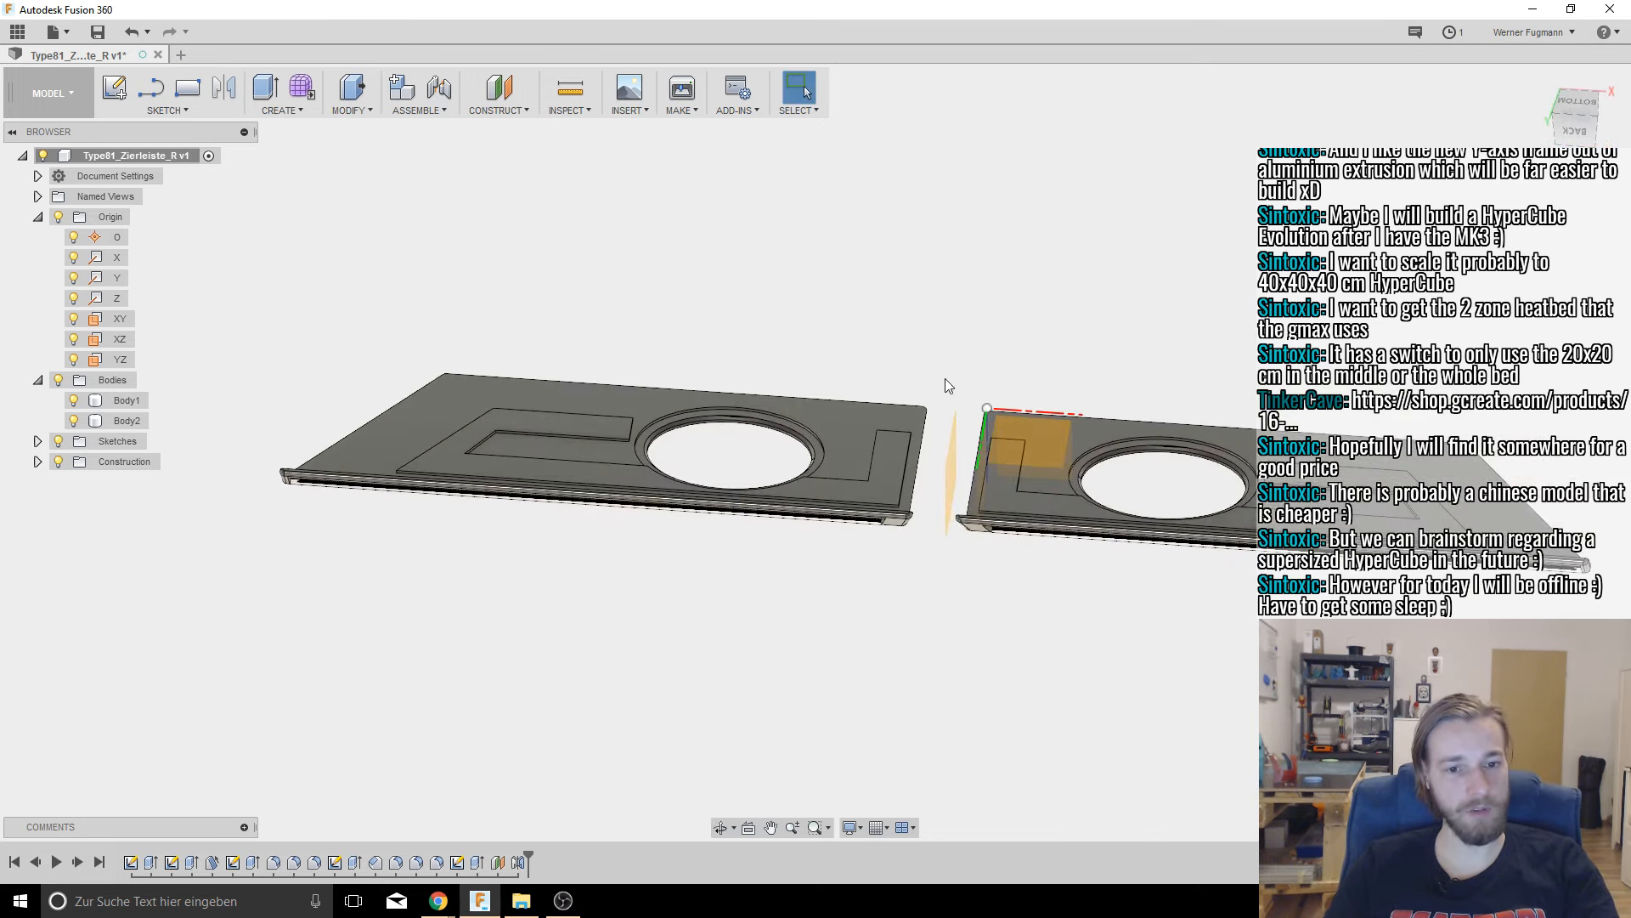
{"action": "middle_click_drag", "start_coordinate": [947, 382], "coordinate": [977, 437], "text": "shift"}
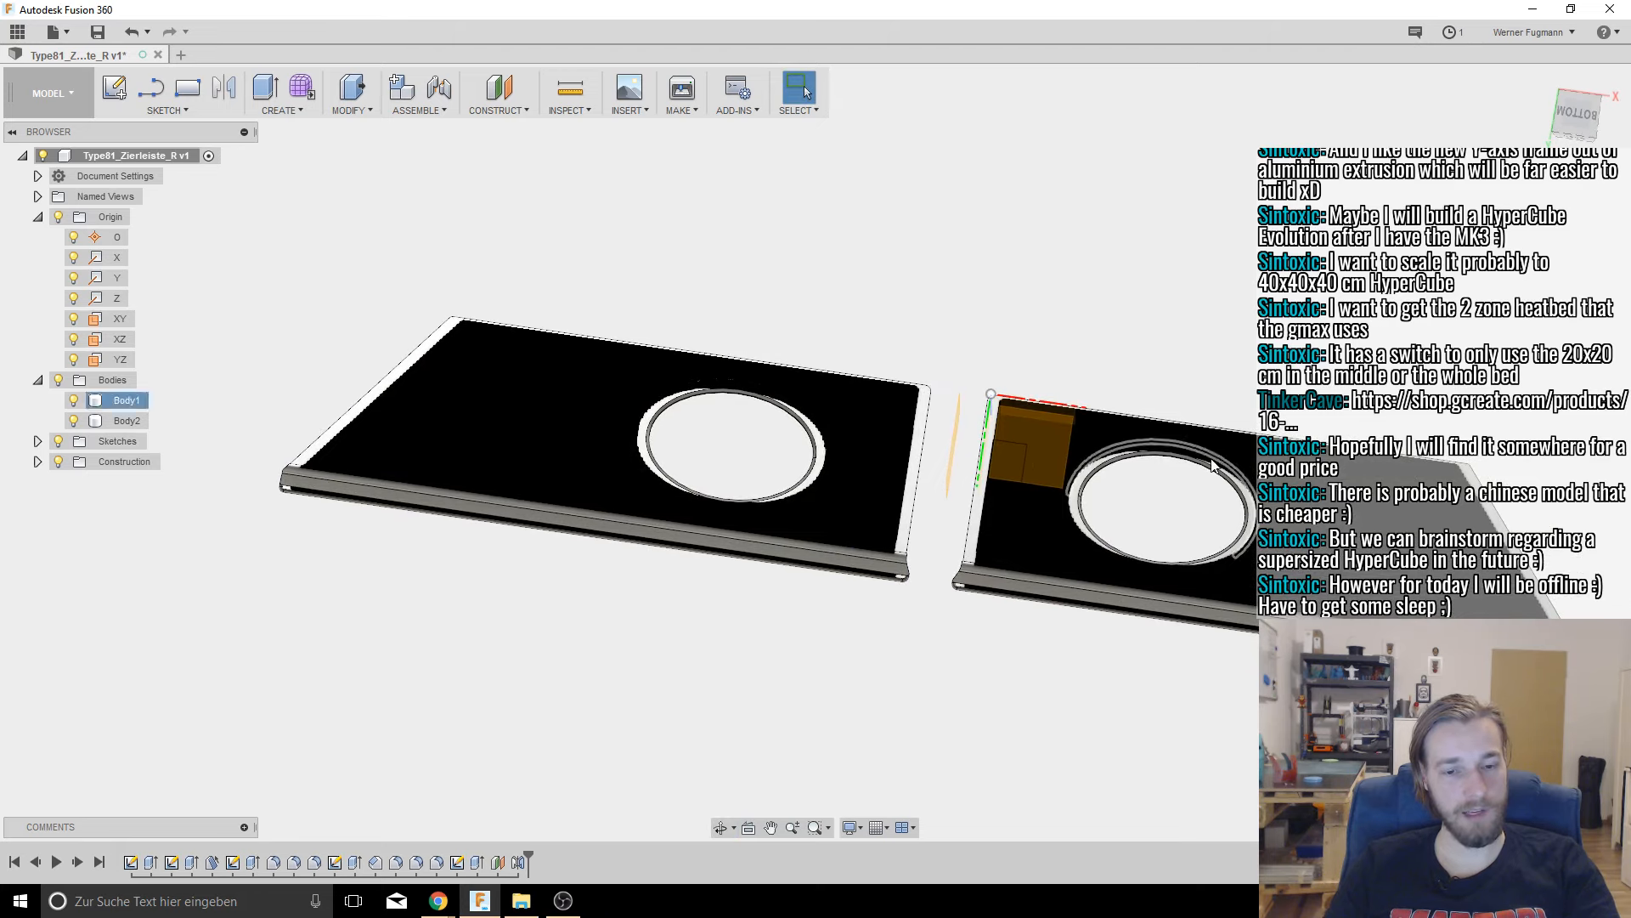
{"action": "middle_click_drag", "start_coordinate": [1001, 365], "coordinate": [1079, 583], "text": "shift"}
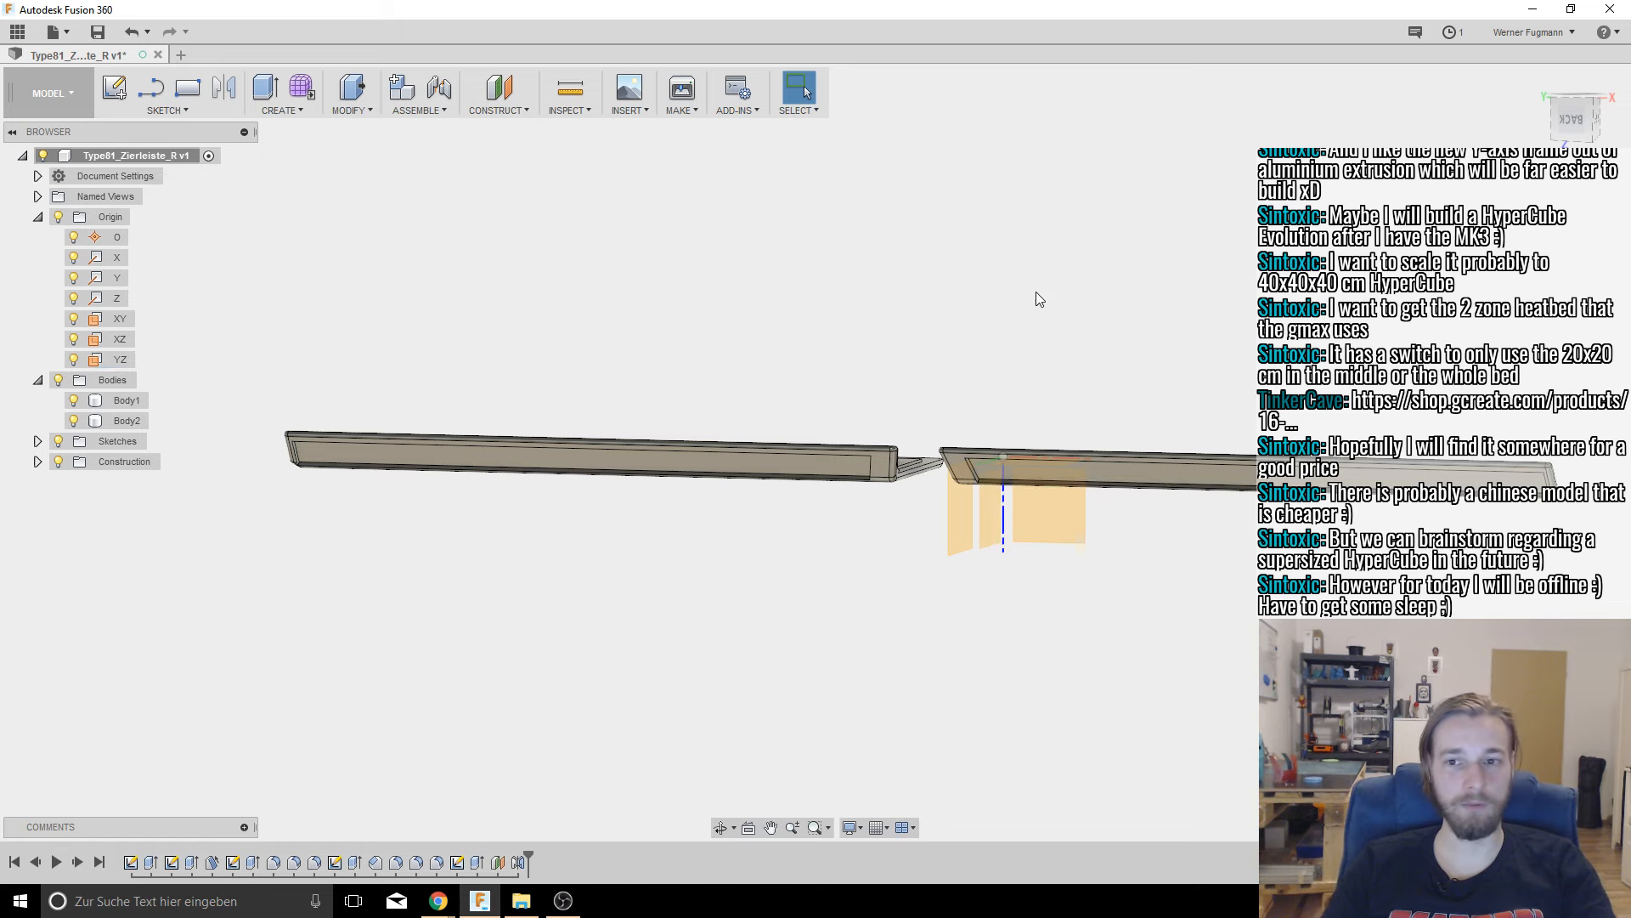
{"action": "middle_click_drag", "start_coordinate": [987, 396], "coordinate": [952, 456], "text": "shift"}
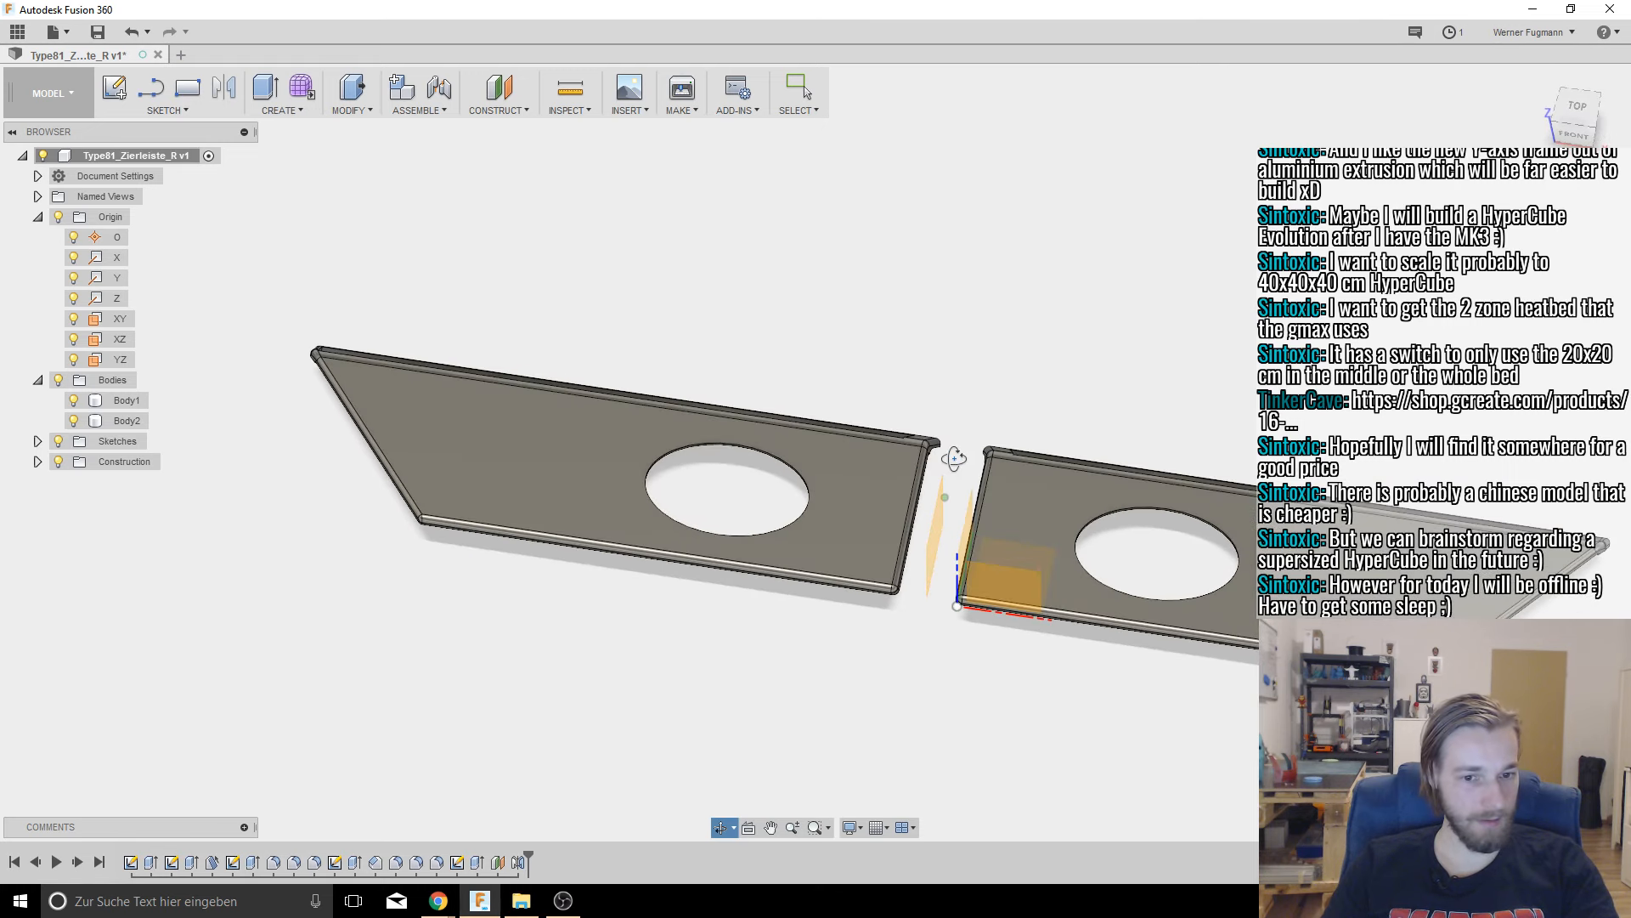
{"action": "key", "text": "Escape"}
Step: Try to set up a 3D print of the mirrored plate body alone
{"action": "left_click", "coordinate": [886, 493]}
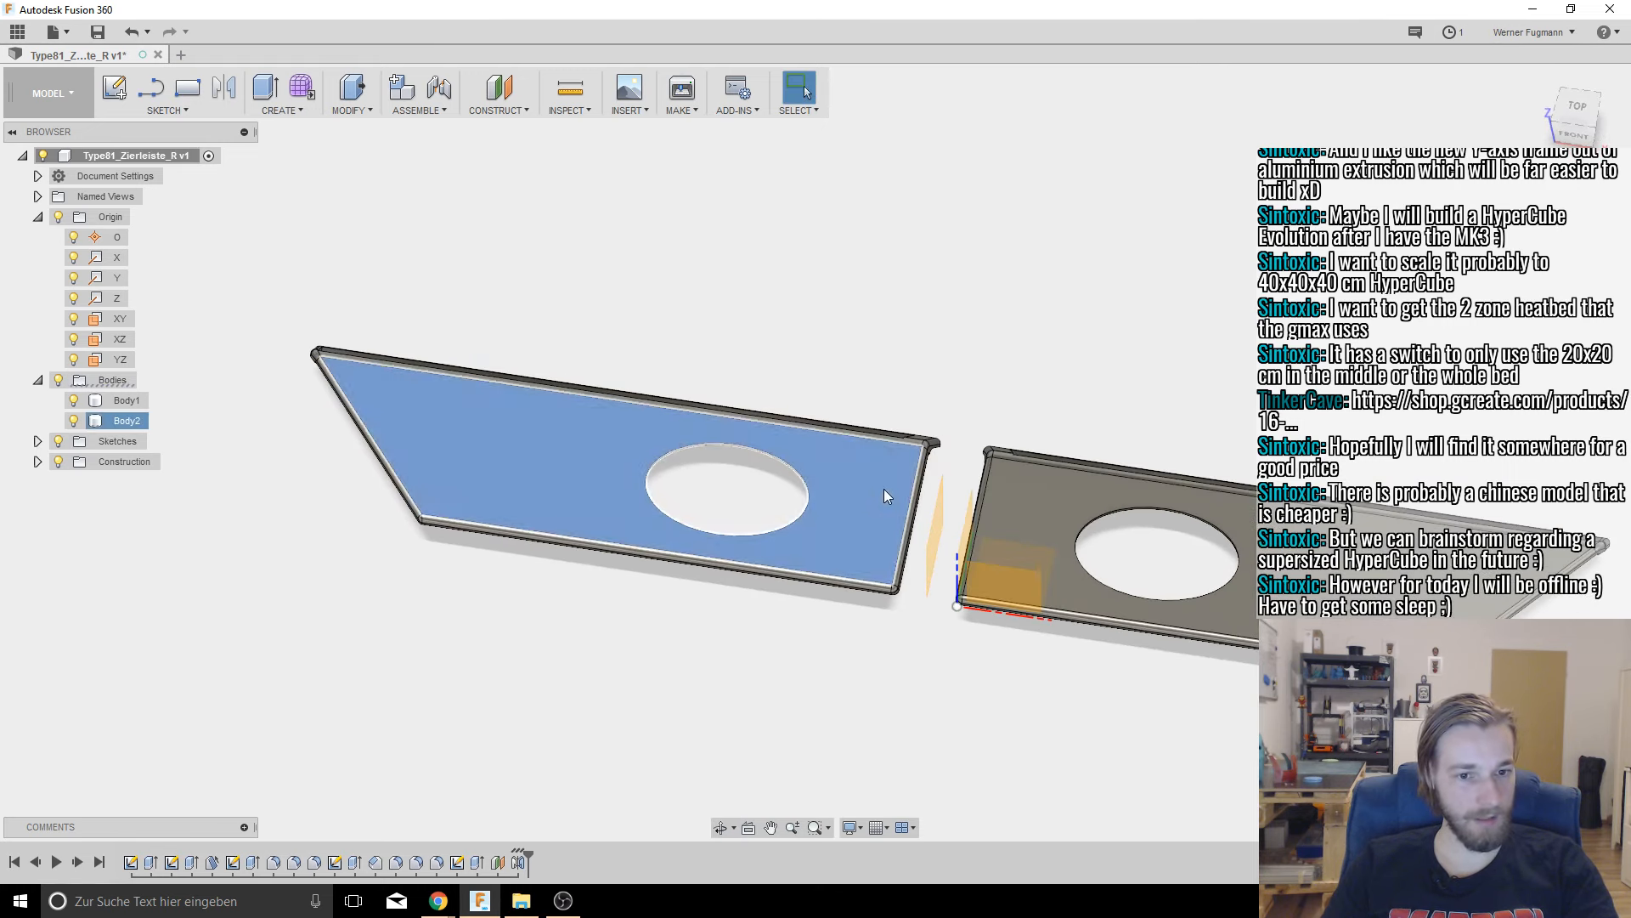
{"action": "left_click_drag", "start_coordinate": [298, 641], "coordinate": [965, 253]}
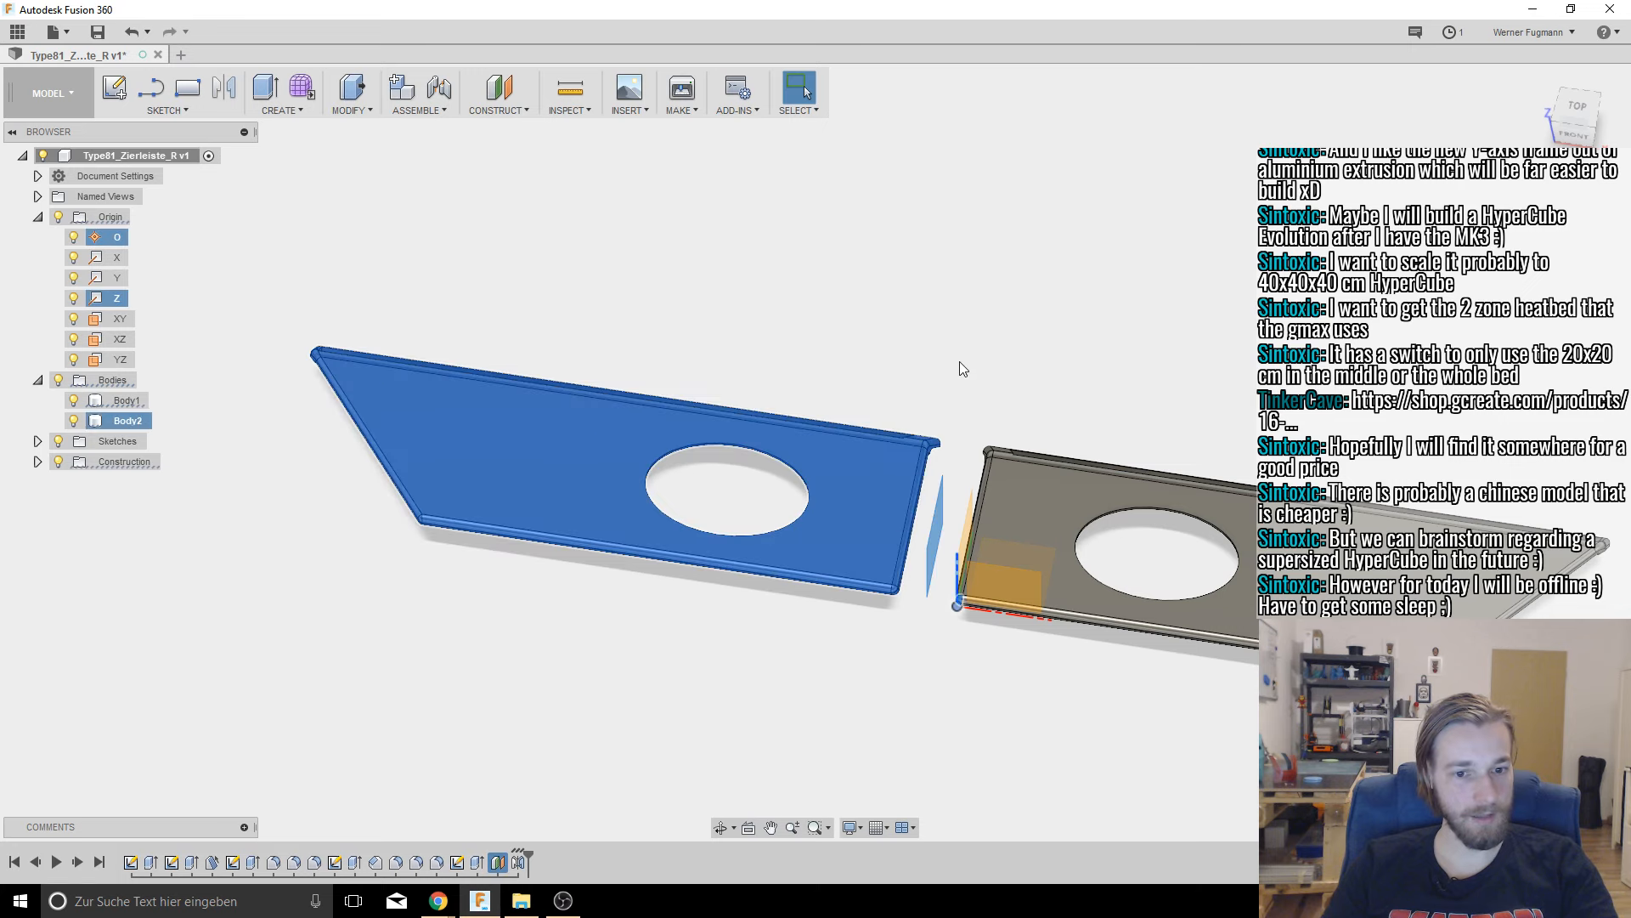
{"action": "left_click", "coordinate": [322, 613]}
{"action": "left_click_drag", "start_coordinate": [270, 612], "coordinate": [955, 256]}
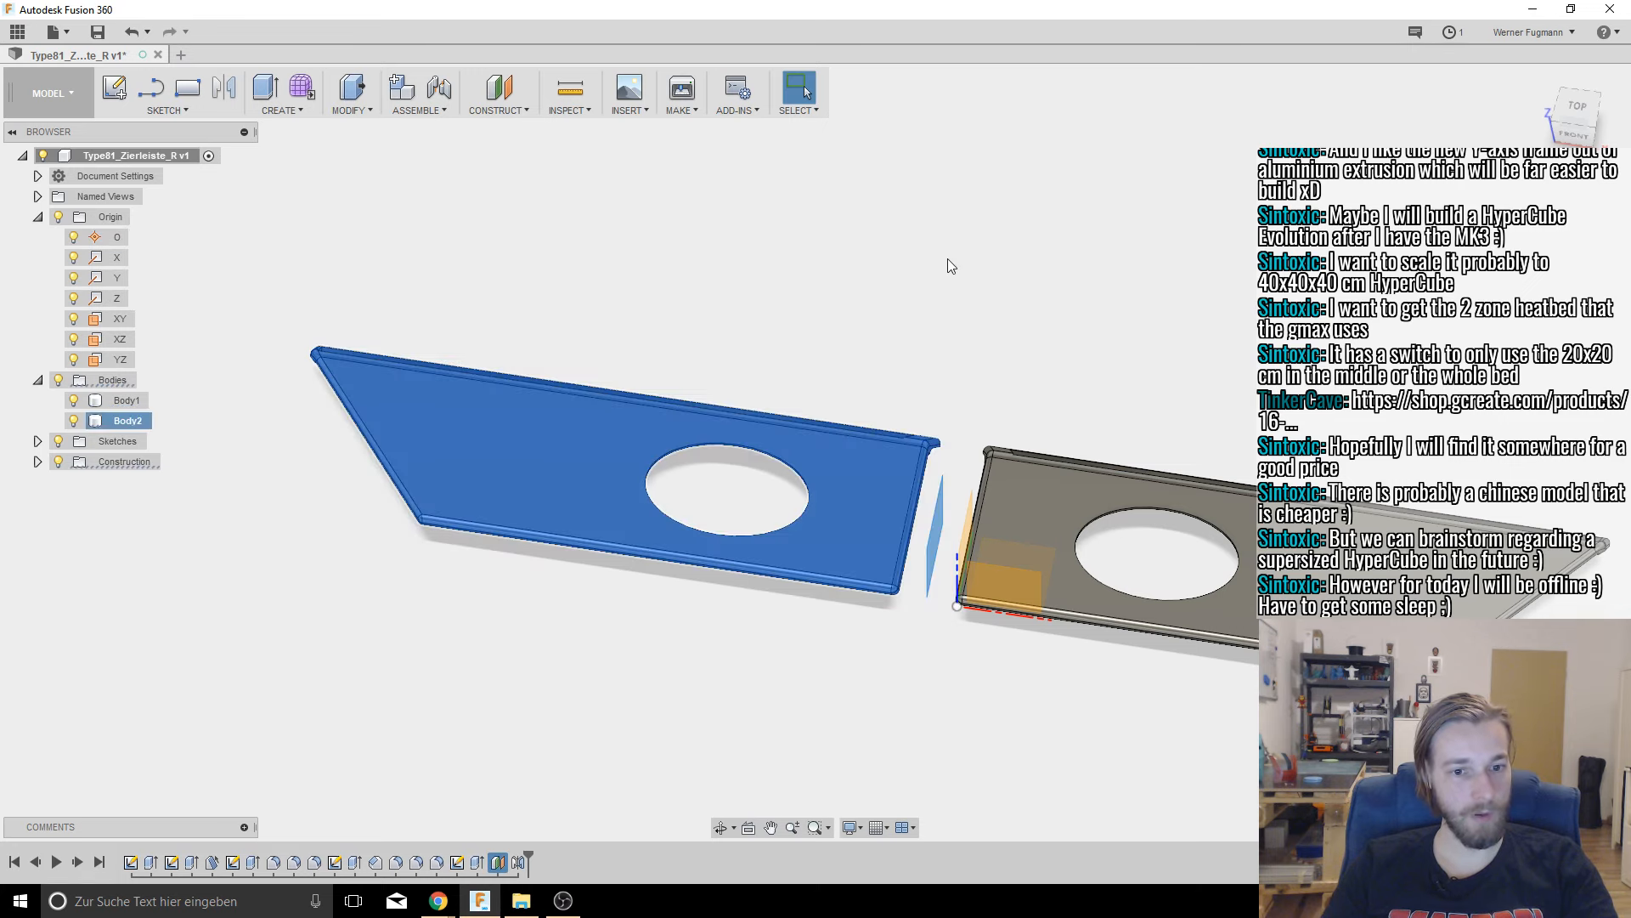
{"action": "left_click", "coordinate": [683, 96]}
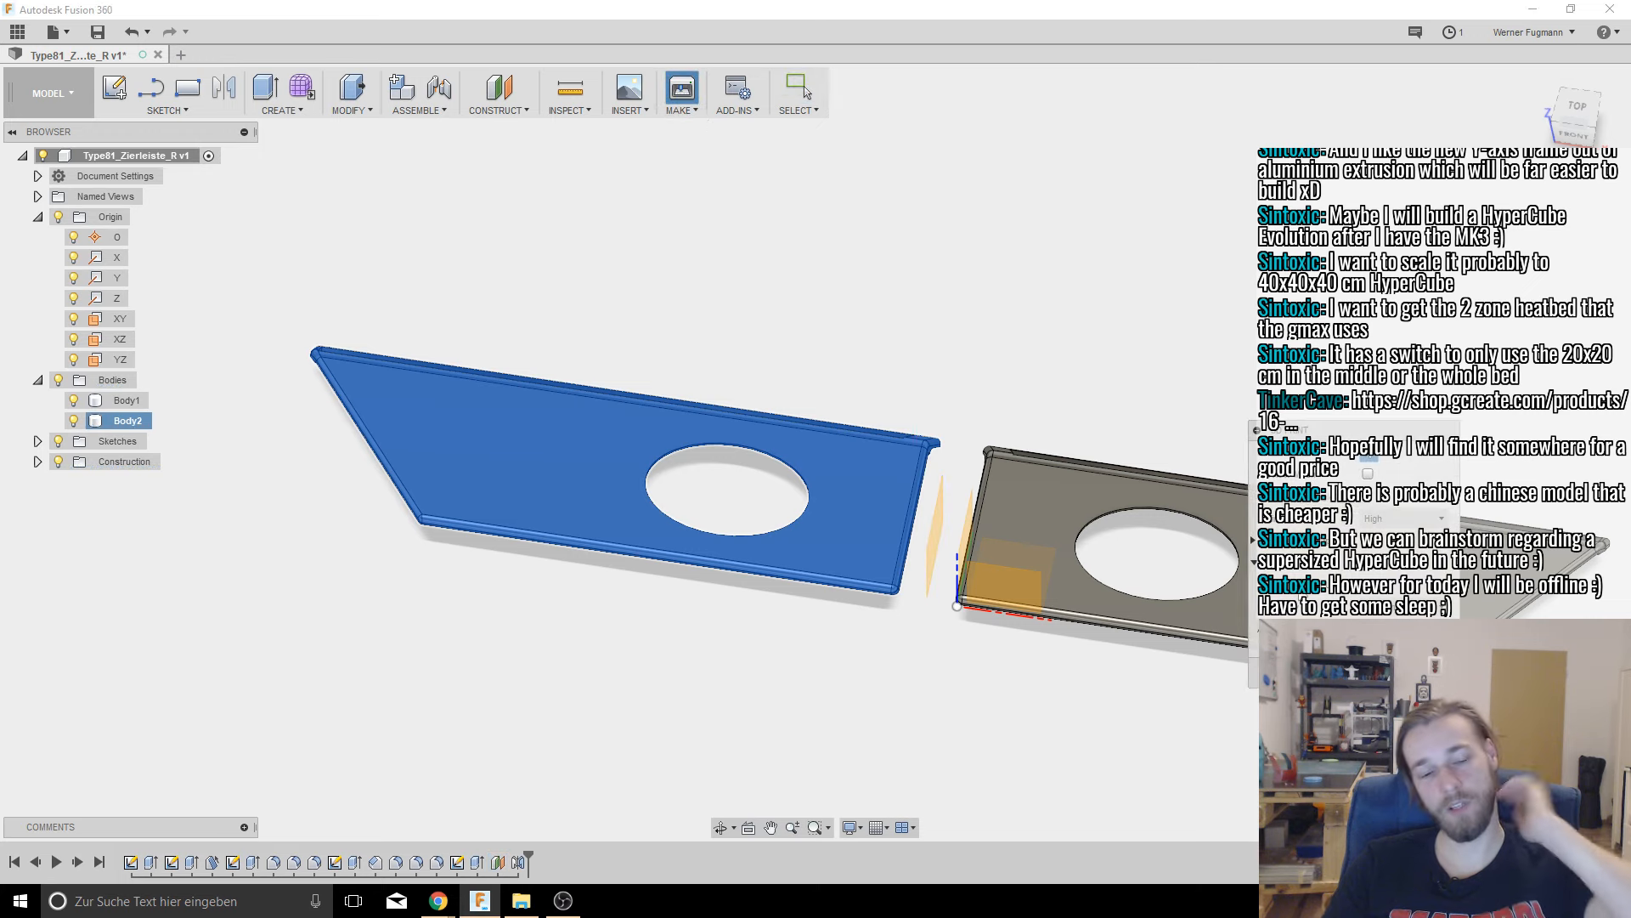
{"action": "left_click", "coordinate": [1016, 480]}
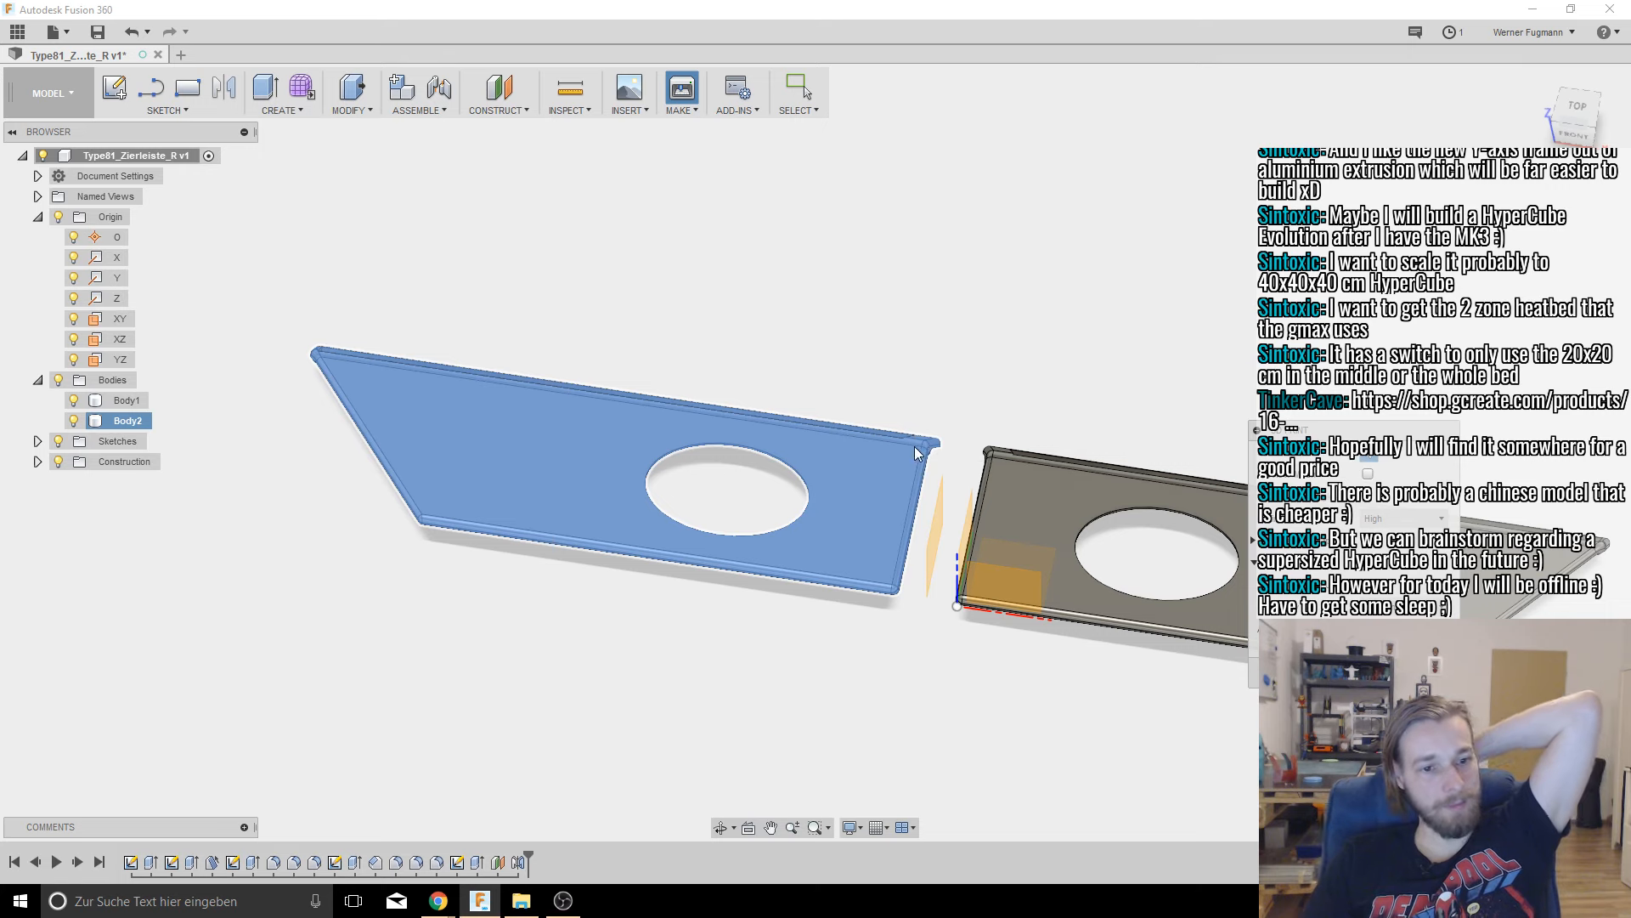
{"action": "left_click", "coordinate": [821, 416]}
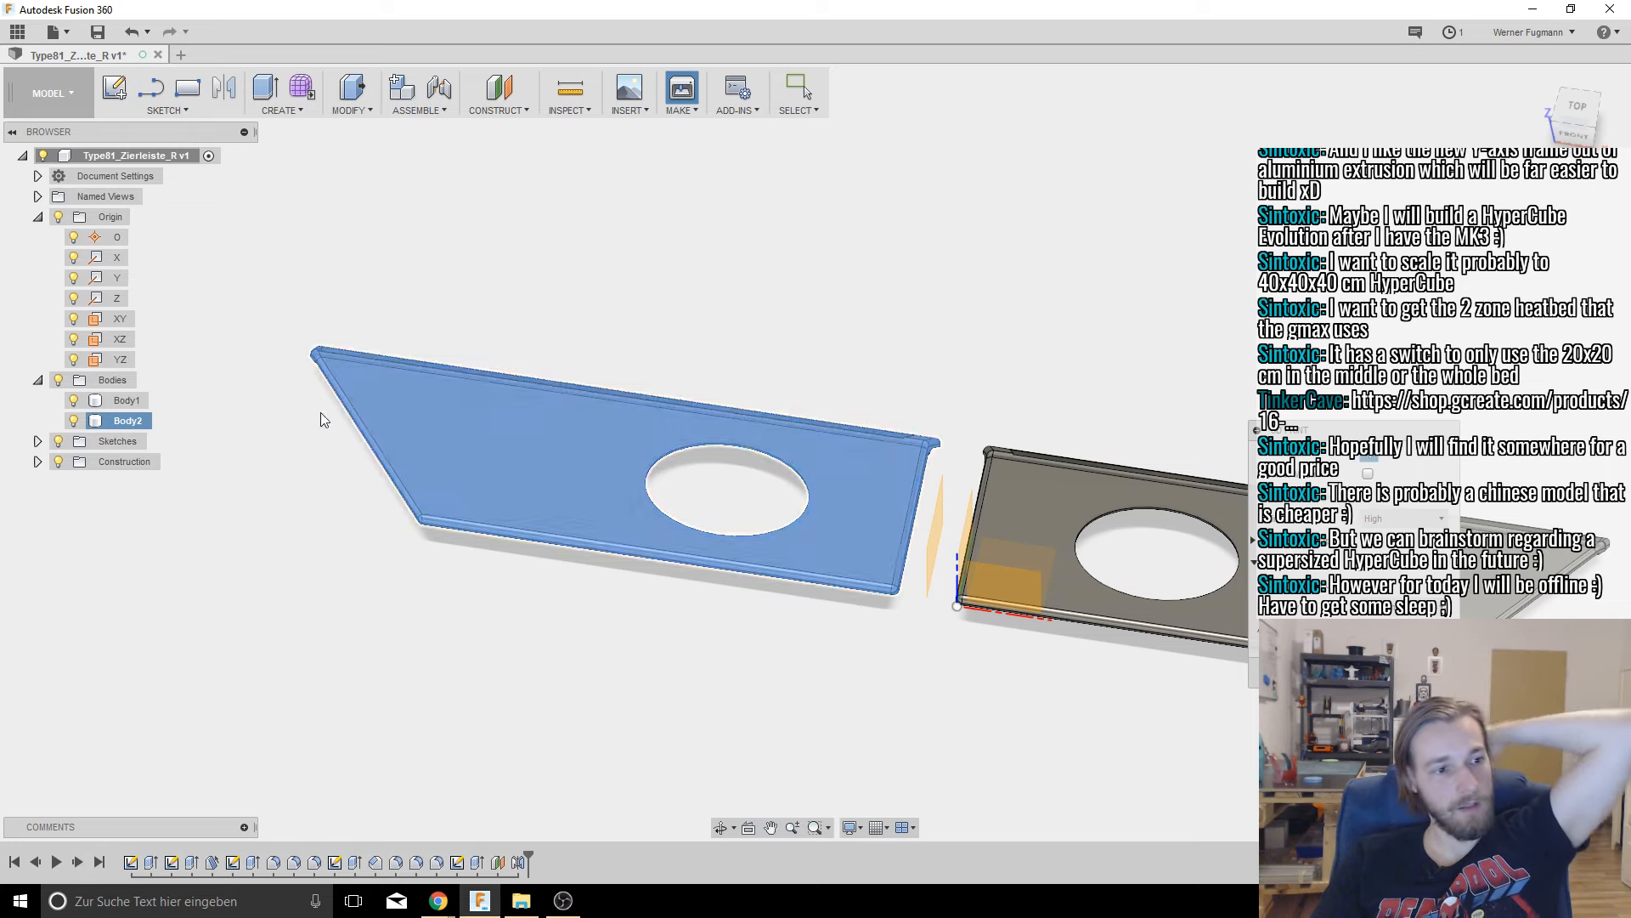
{"action": "middle_click_drag", "start_coordinate": [849, 311], "coordinate": [1030, 678], "text": "shift"}
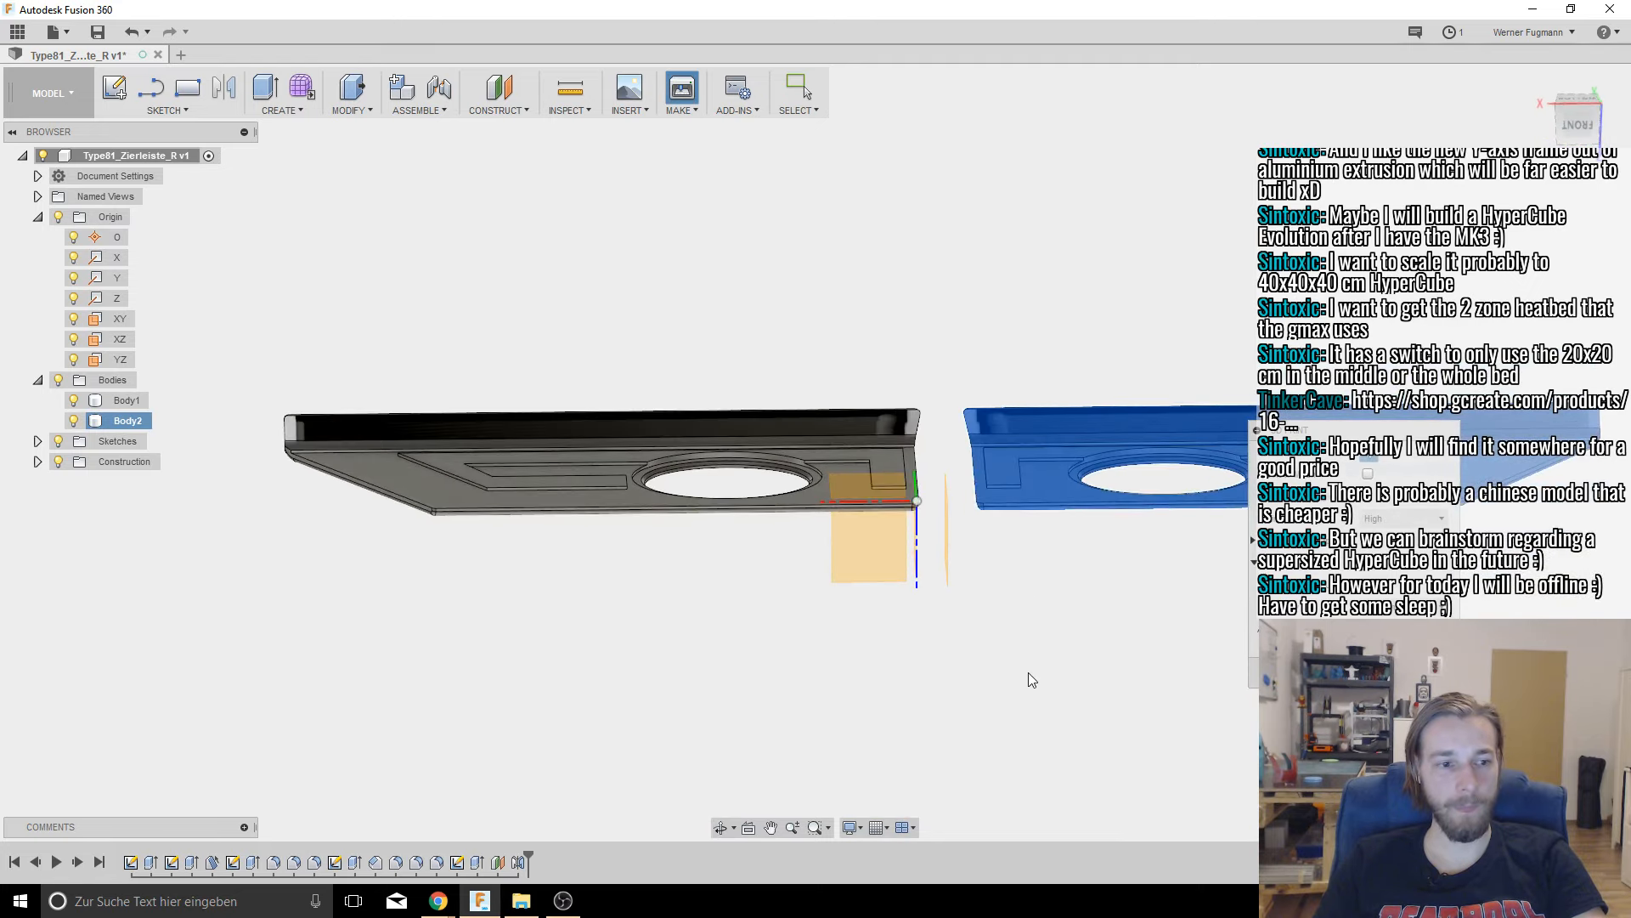
Step: Check the mirrored plate body's physical properties
{"action": "right_click", "coordinate": [125, 422]}
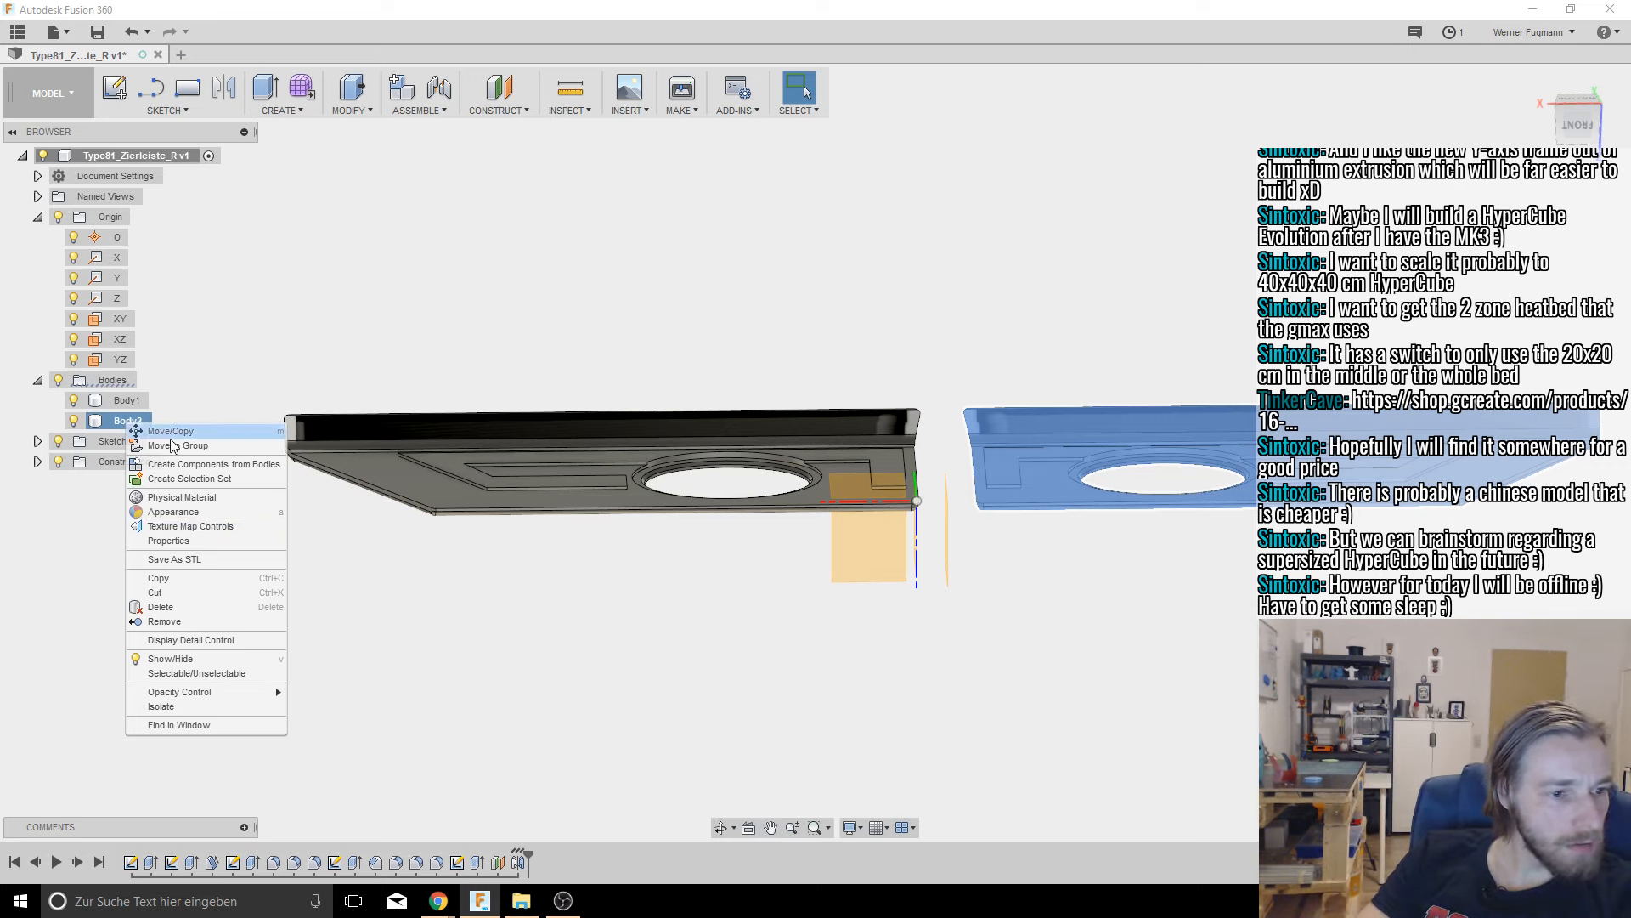
{"action": "left_click", "coordinate": [186, 543]}
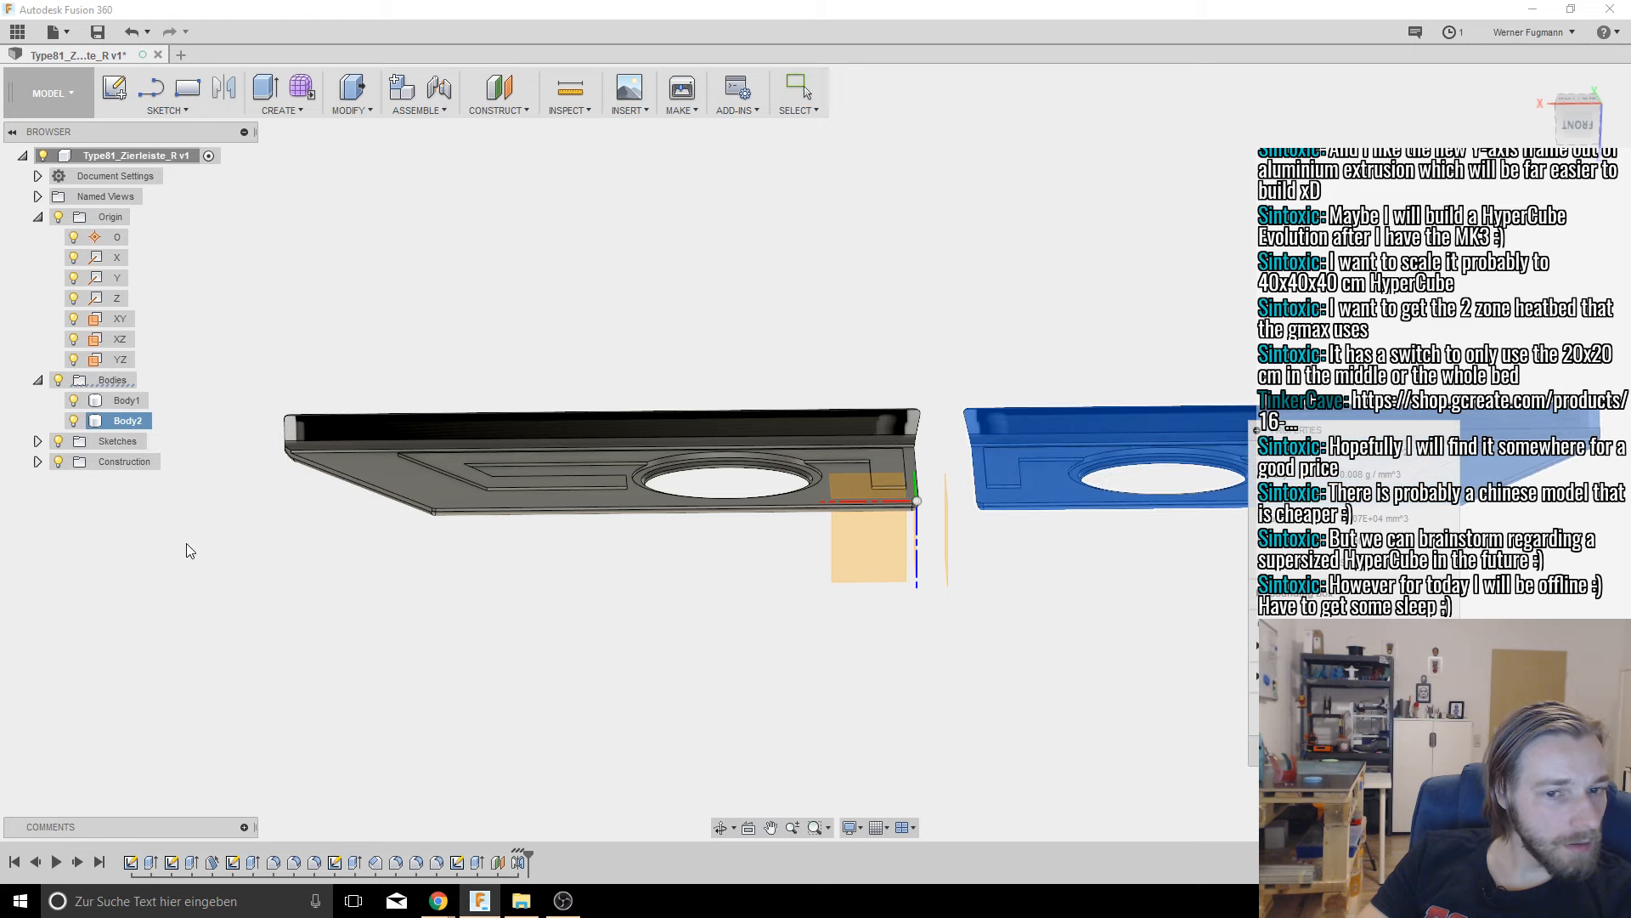
{"action": "key", "text": "Escape"}
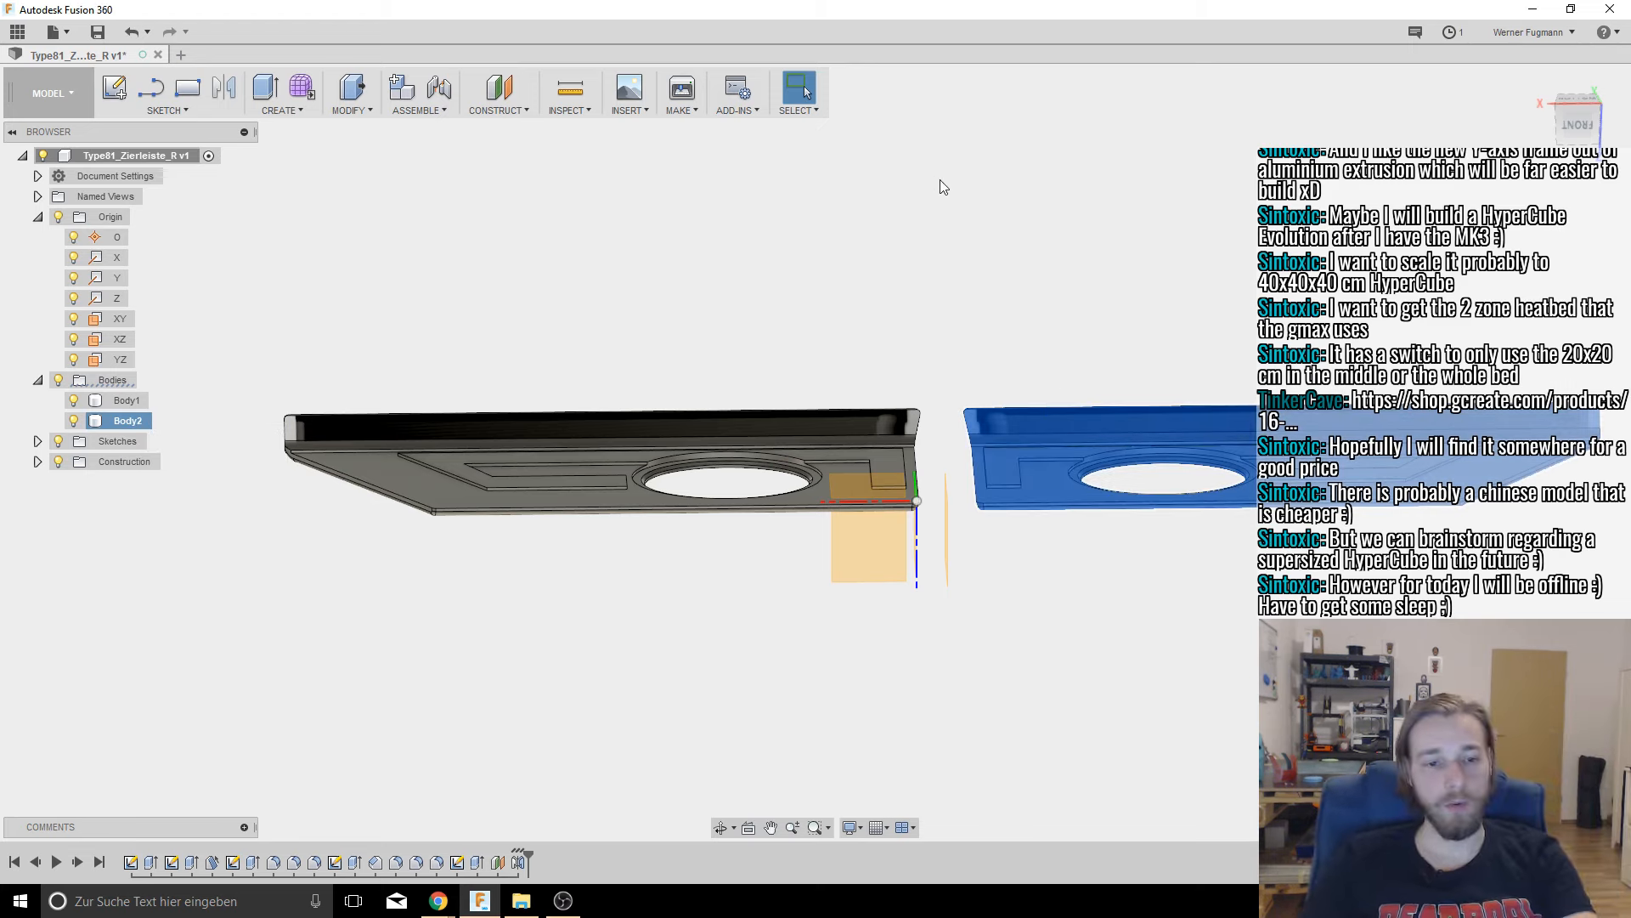
{"action": "middle_click_drag", "start_coordinate": [940, 181], "coordinate": [950, 227], "text": "shift"}
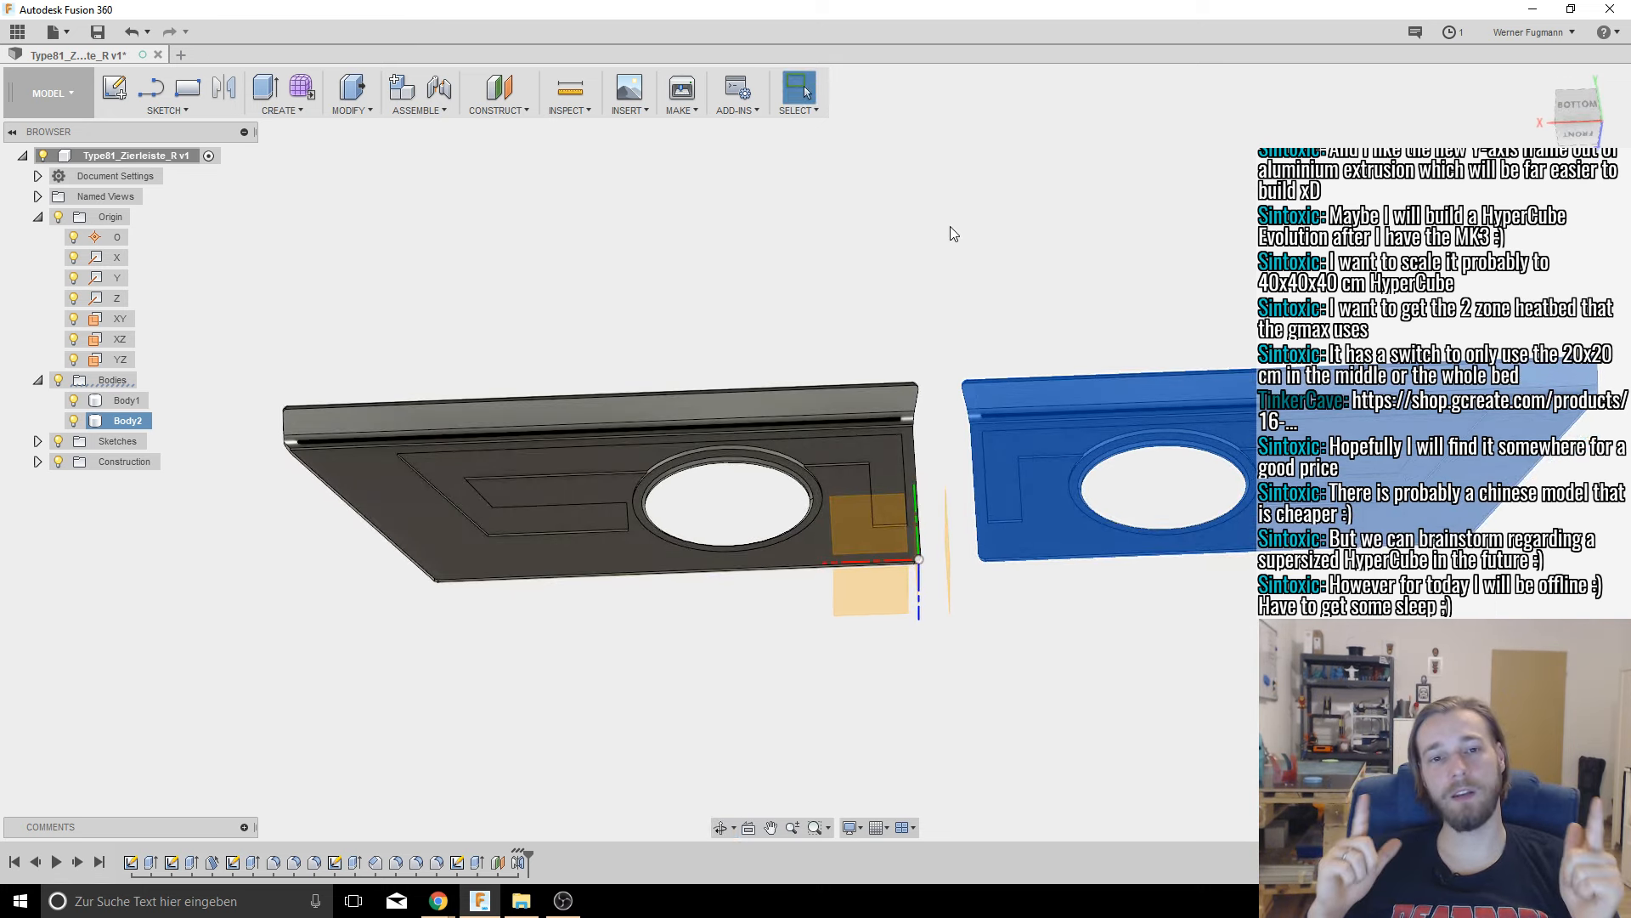